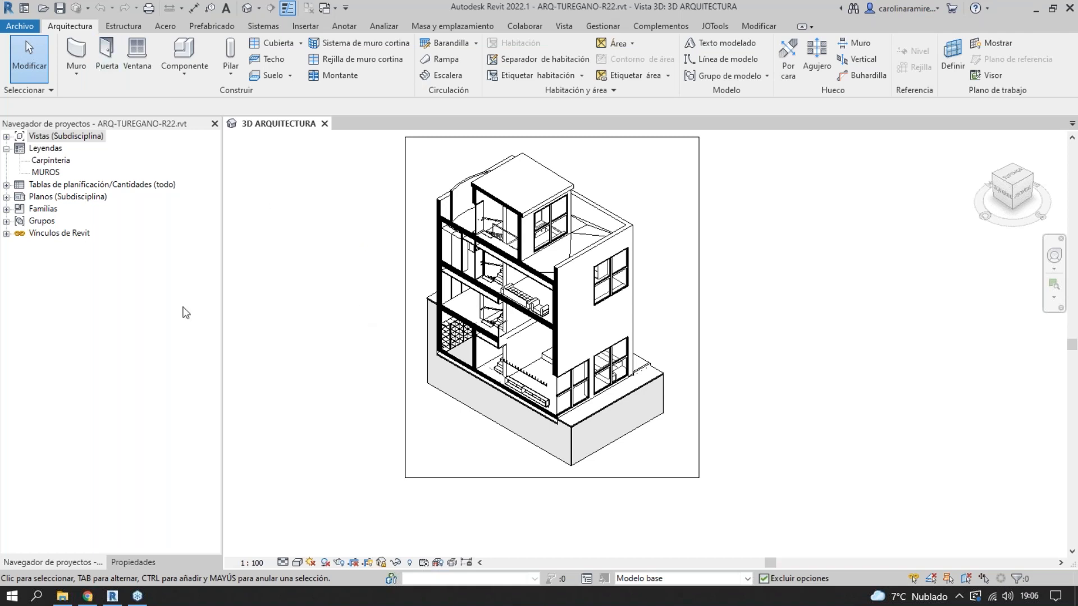
- Open the default 3D view and rename it 3D1
click(248, 9)
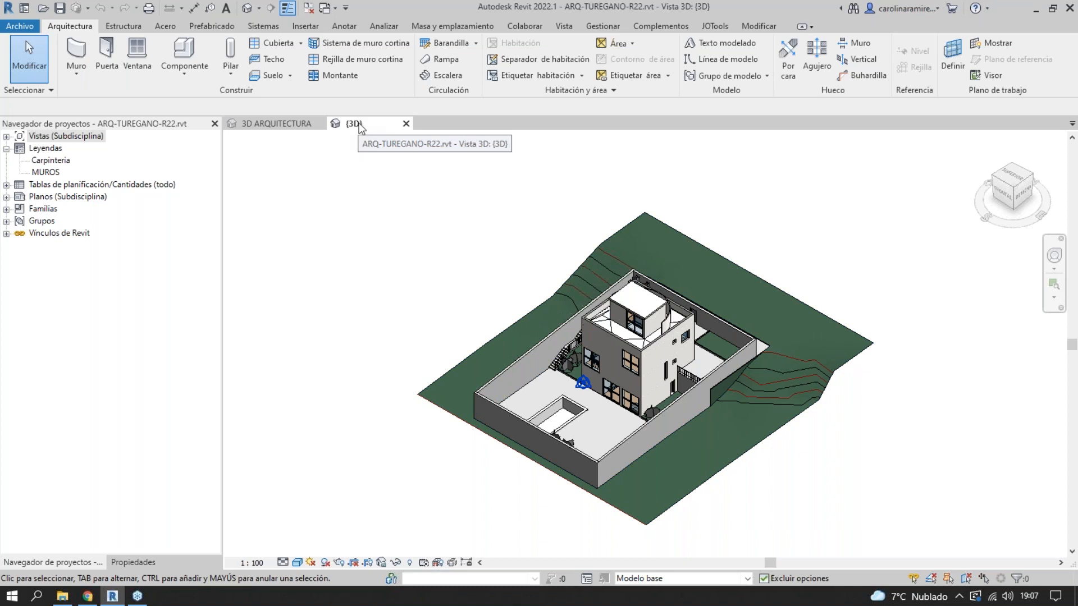
click(129, 562)
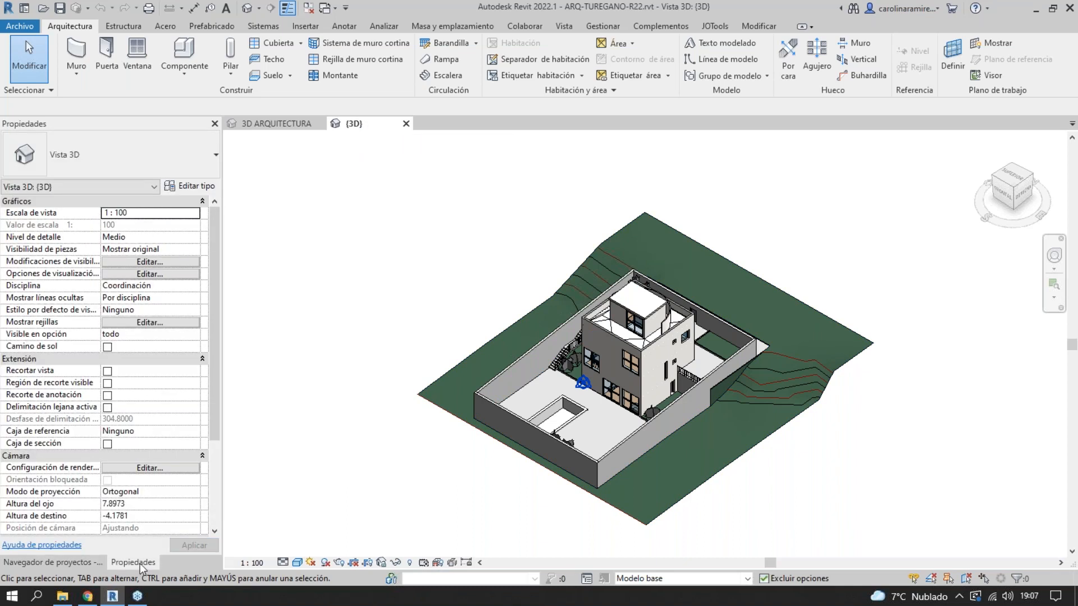
scroll(131, 473, down, 4)
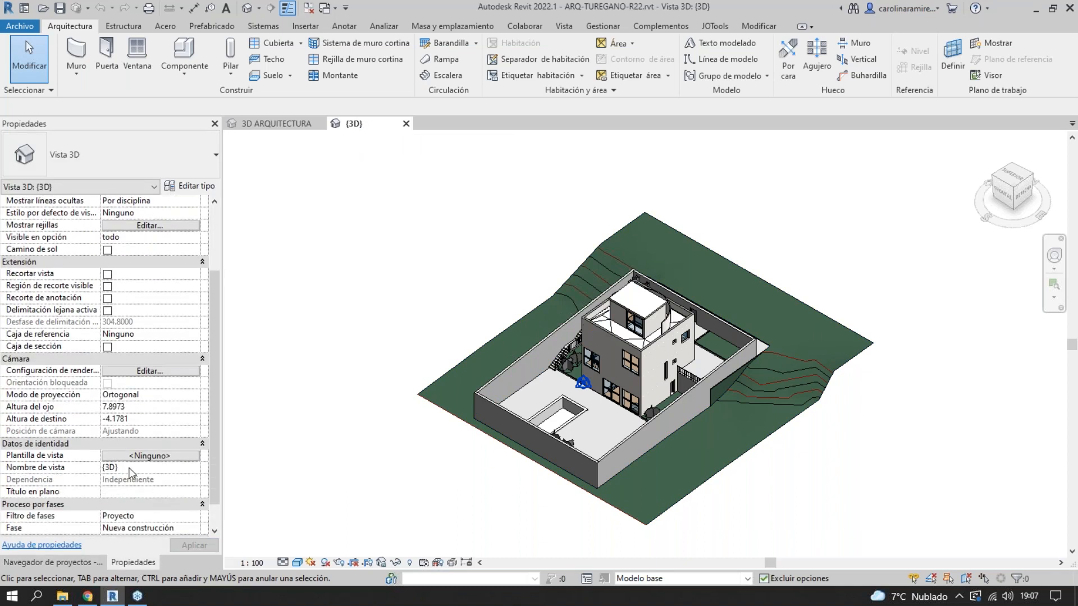
click(124, 466)
text(3)
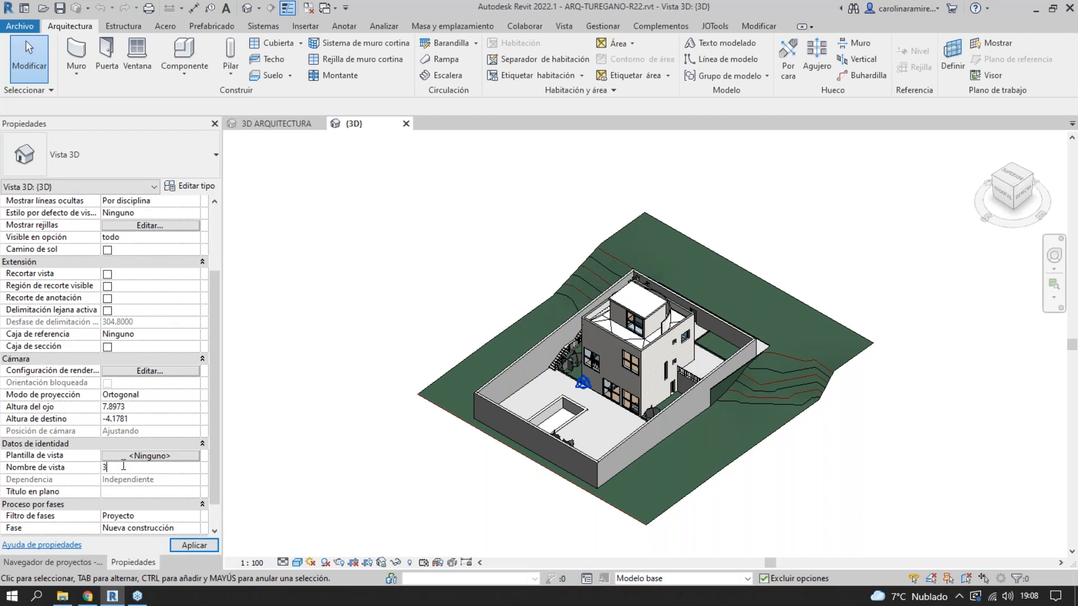
text(D1)
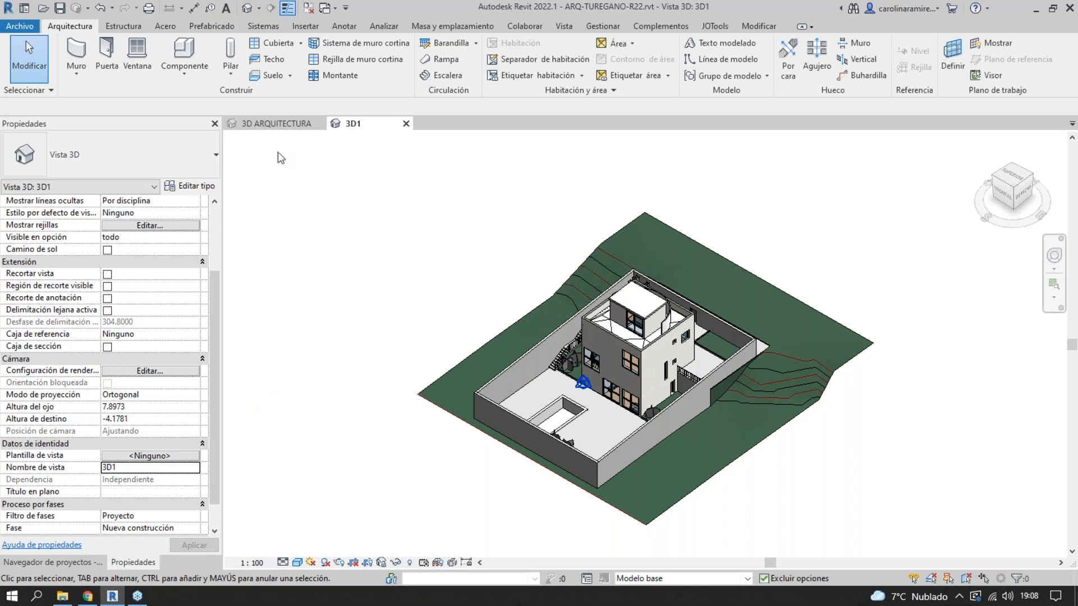
- Create a fresh default 3D view and hide the reference box (Cajas de referencia) category in it
click(247, 8)
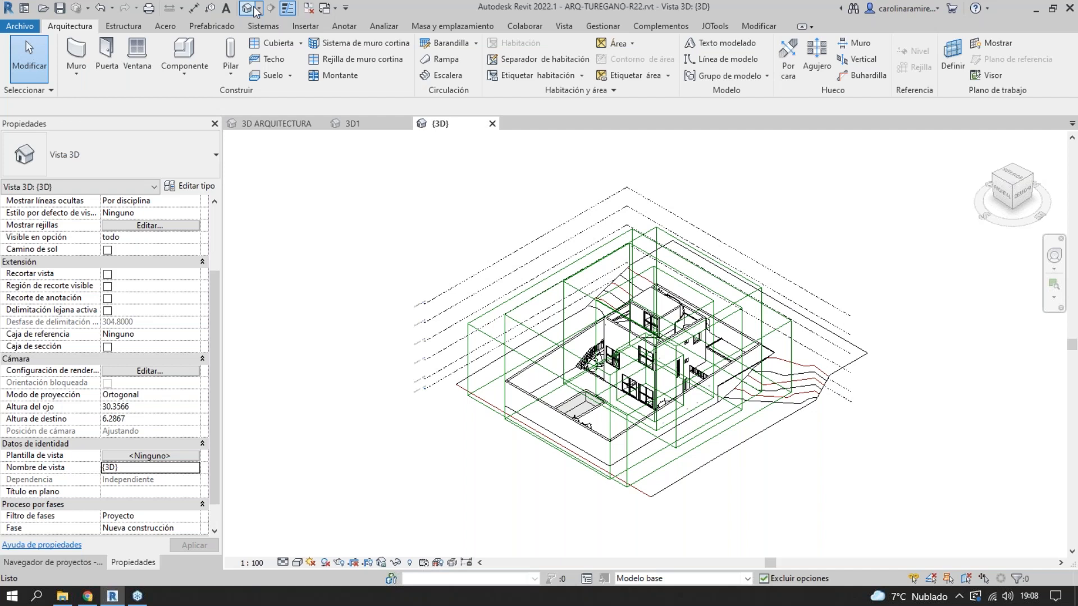
right_click(780, 335)
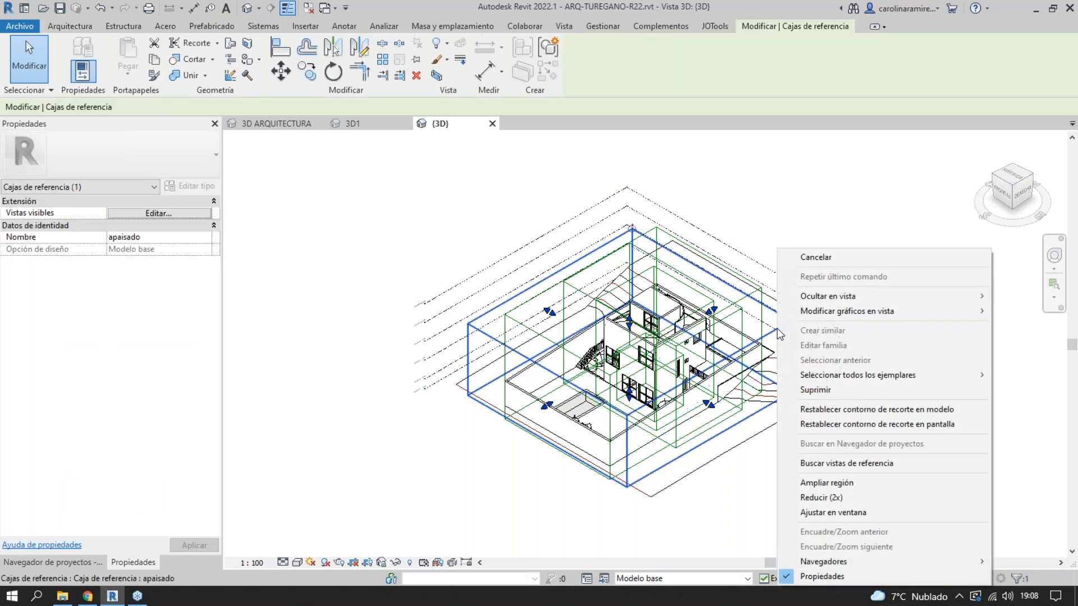
mouse_move(817, 296)
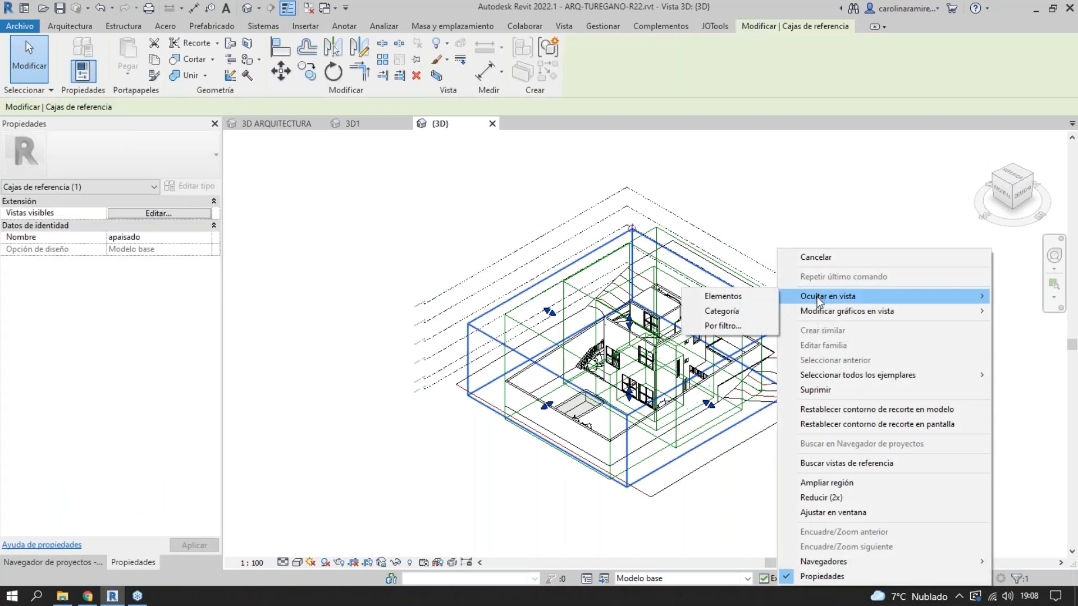
click(747, 311)
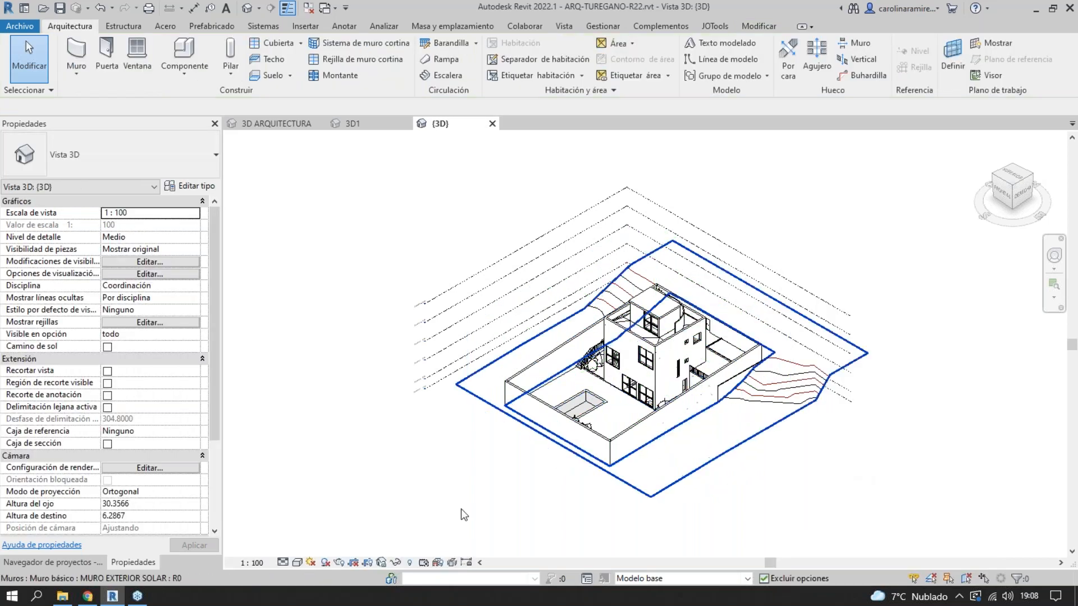
- Give the new 3D view a visual style with coloured surfaces and close all the other open views
click(299, 565)
click(326, 520)
scroll(742, 487, up, 2)
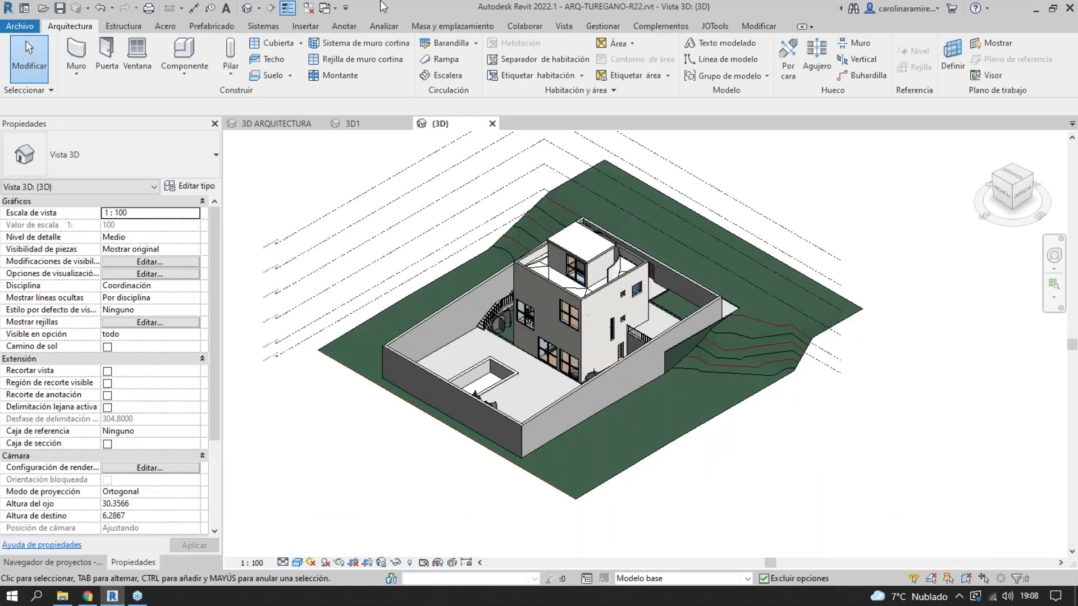
click(308, 8)
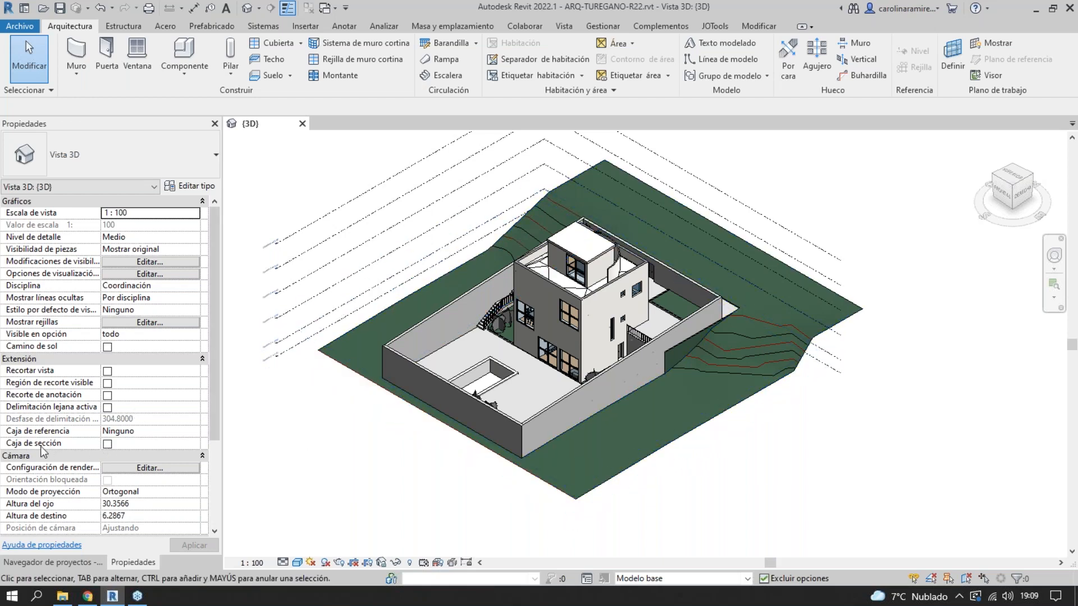
- Enable the section box in the {3D} view and pull its right side face inward to cut through the house's rooms
click(107, 445)
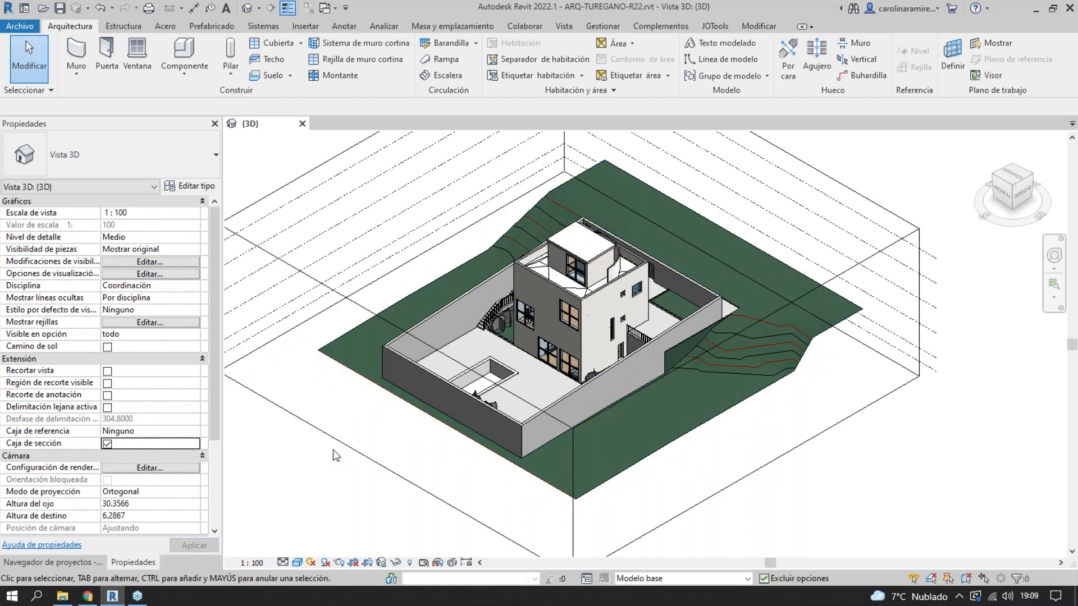
click(763, 472)
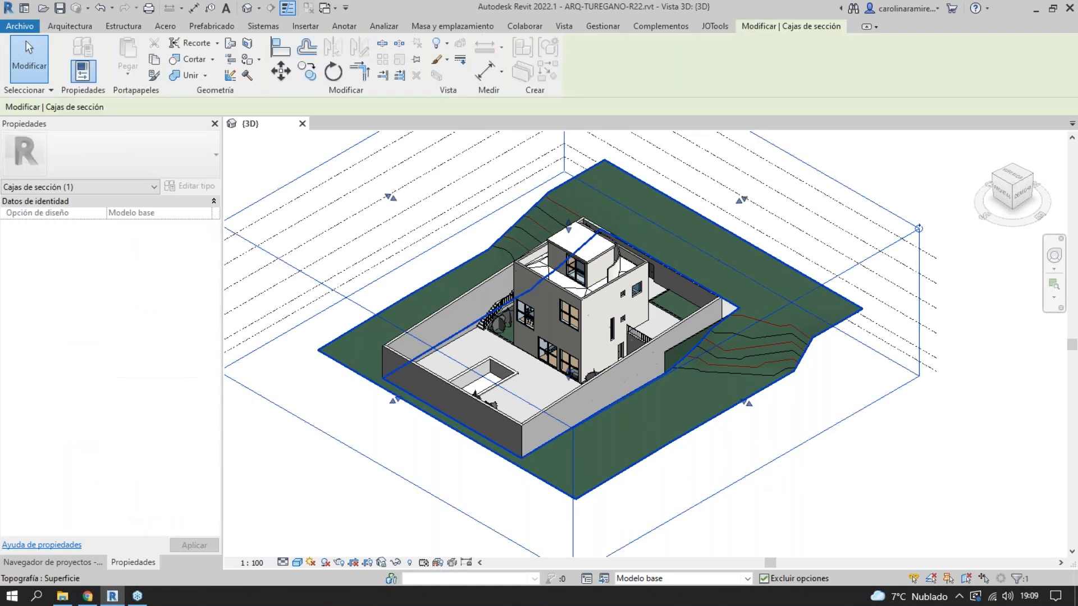
drag(747, 403, 592, 314)
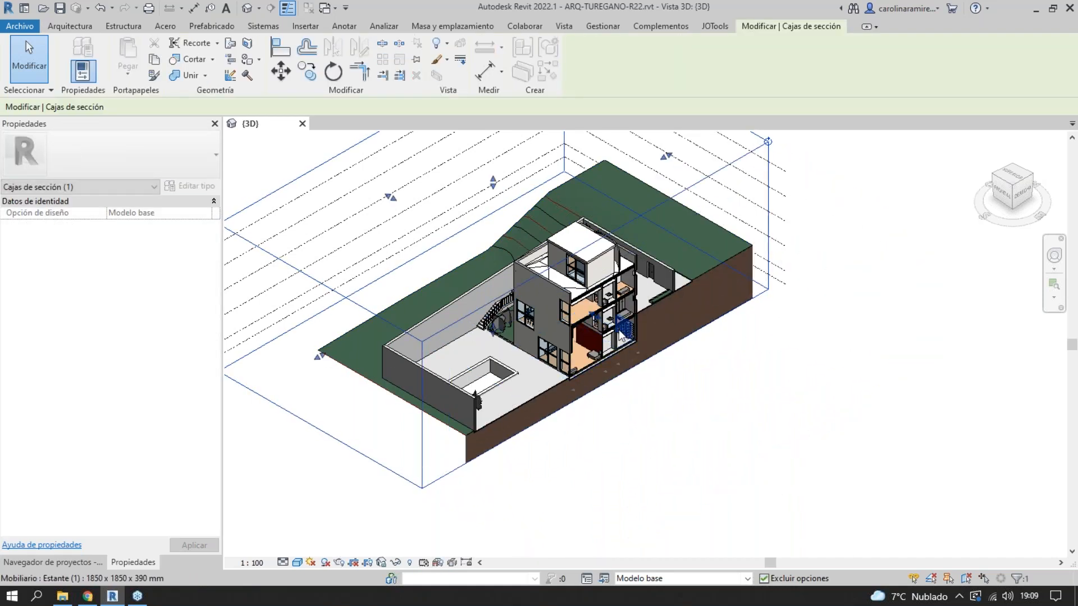
scroll(642, 312, up, 1)
scroll(642, 313, up, 2)
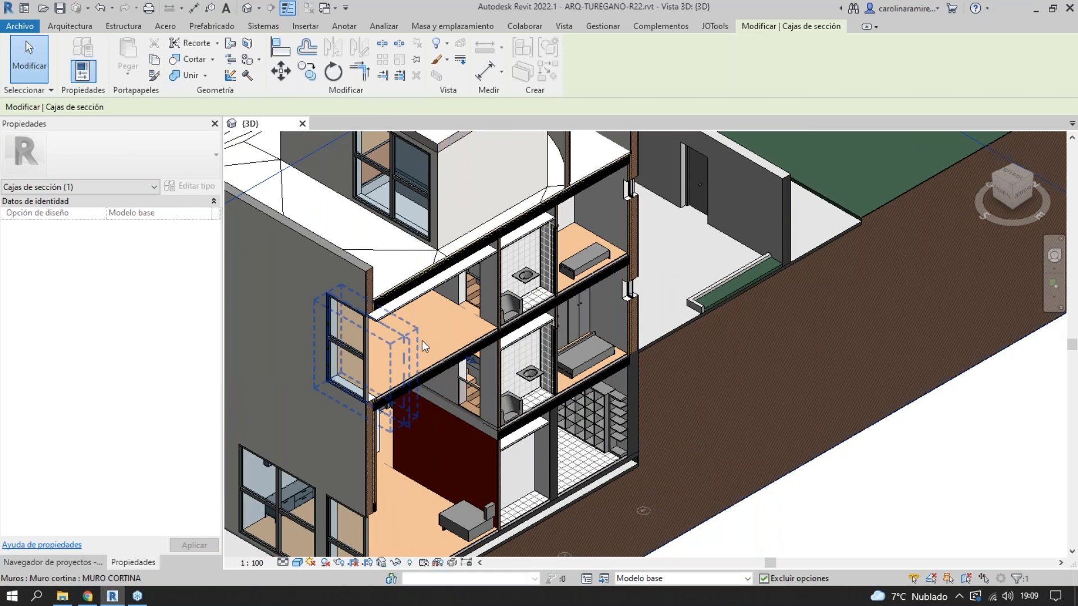
scroll(550, 367, down, 5)
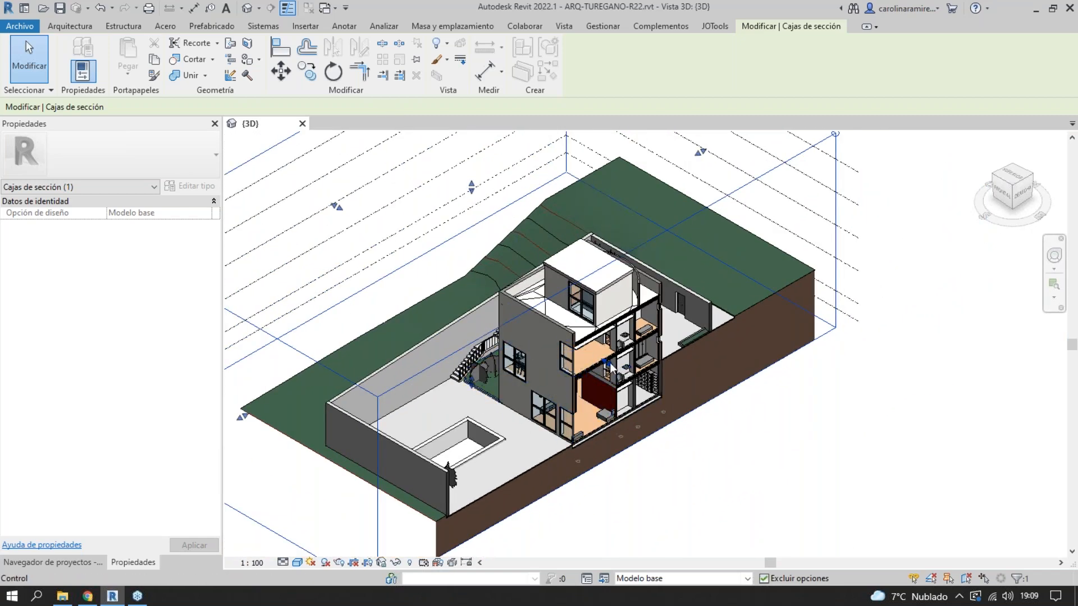
- Pull the section box's right side face further in to the living room and stairwell, and examine the cut interior
drag(587, 359, 581, 406)
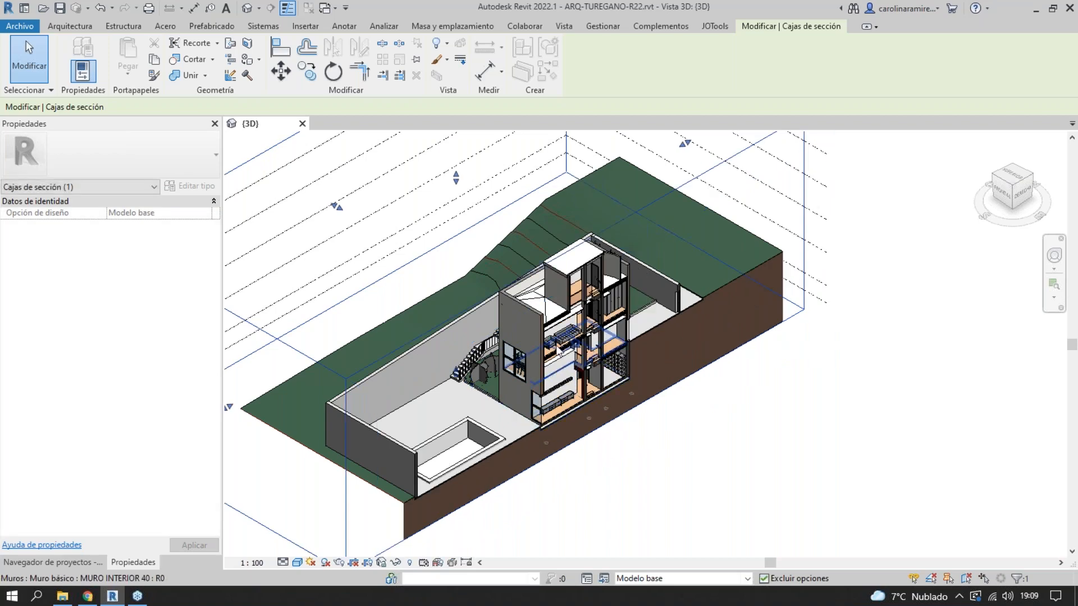
scroll(581, 406, up, 2)
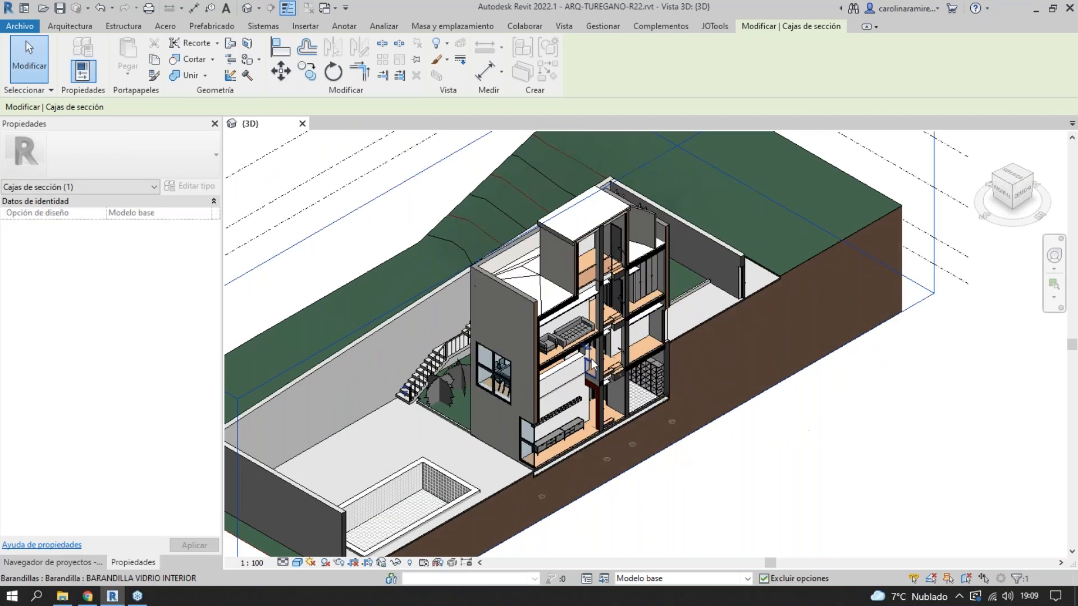
scroll(591, 359, up, 5)
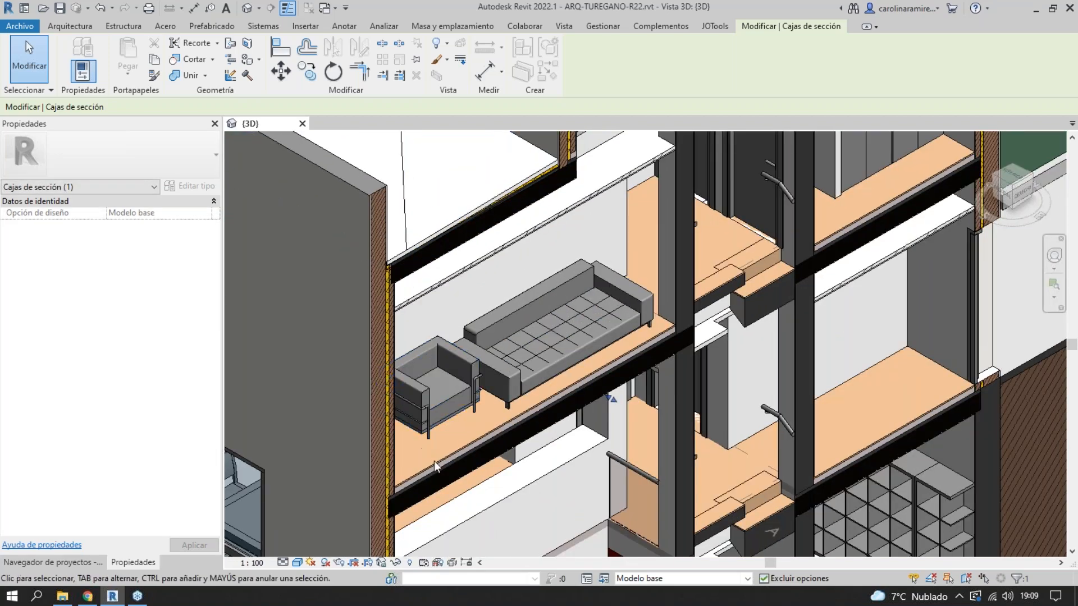
middle_drag(537, 363, 656, 228)
scroll(656, 228, down, 6)
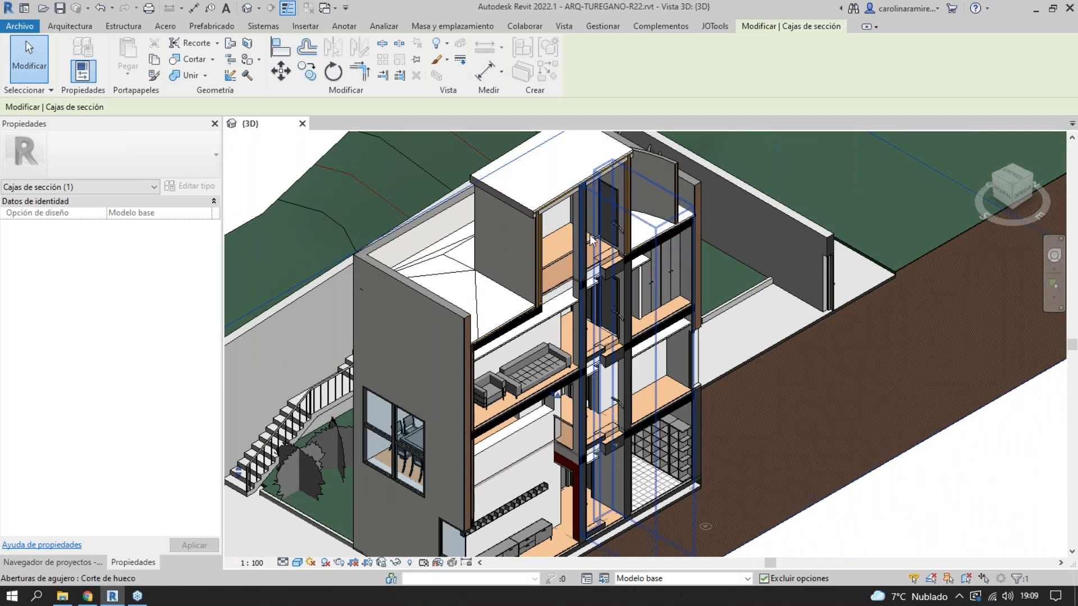
scroll(670, 349, down, 5)
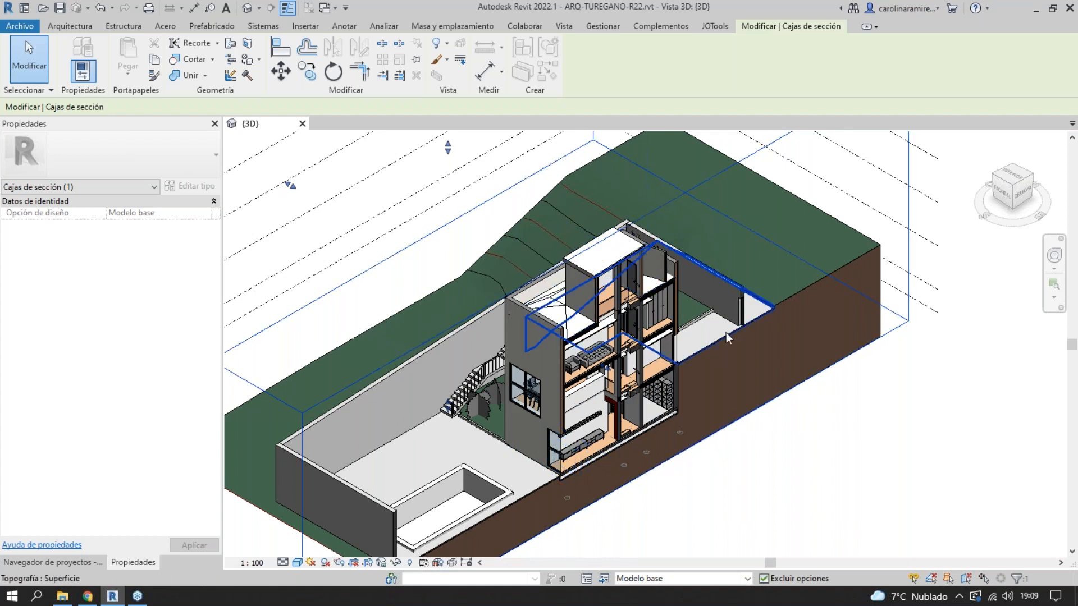
shift+middle_drag(725, 334, 817, 225)
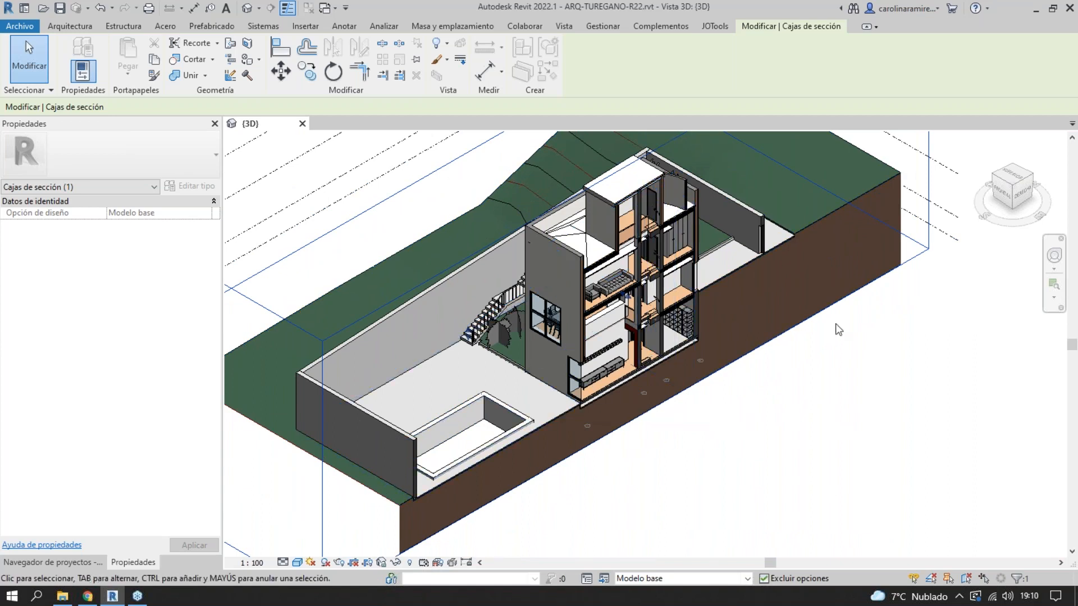
scroll(770, 377, down, 2)
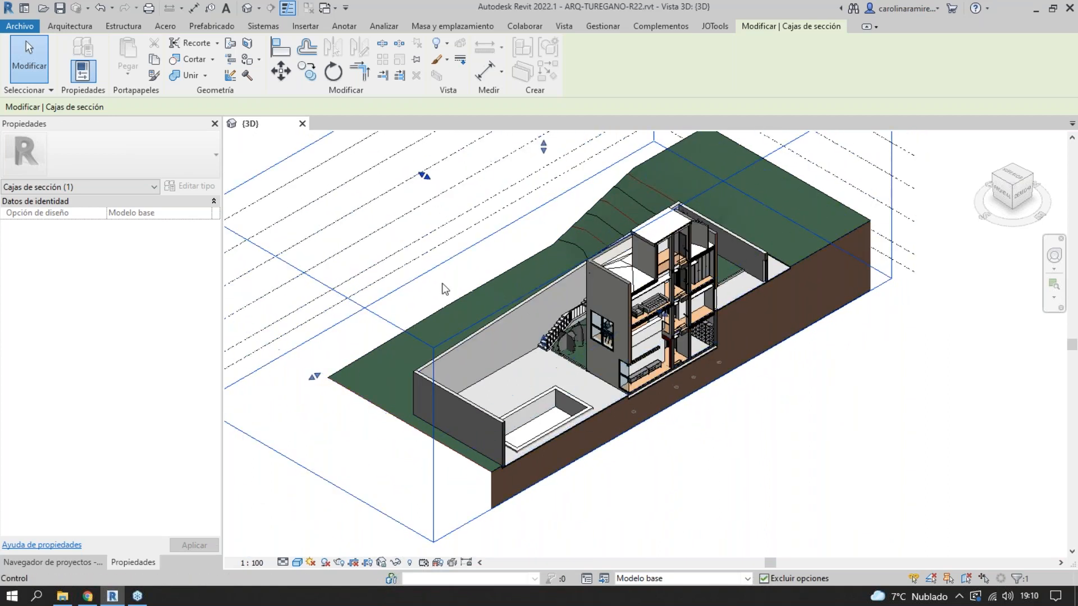
- Pull the section box's right side face back out beyond the house and lower its top face to cut through the ground floor
drag(663, 314, 797, 422)
middle_drag(633, 378, 637, 385)
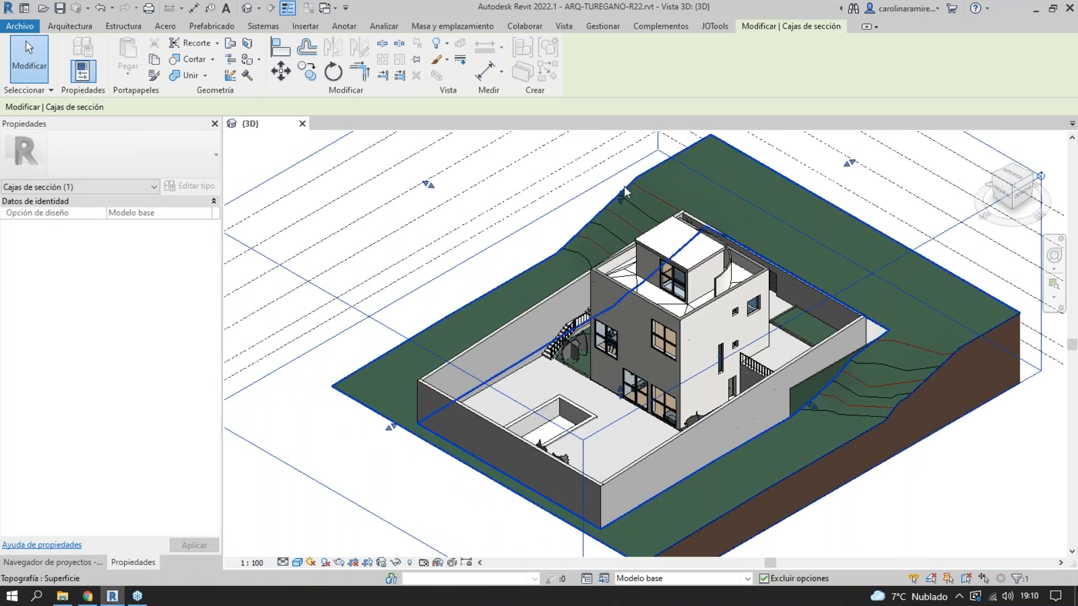
scroll(625, 191, down, 4)
drag(556, 315, 555, 404)
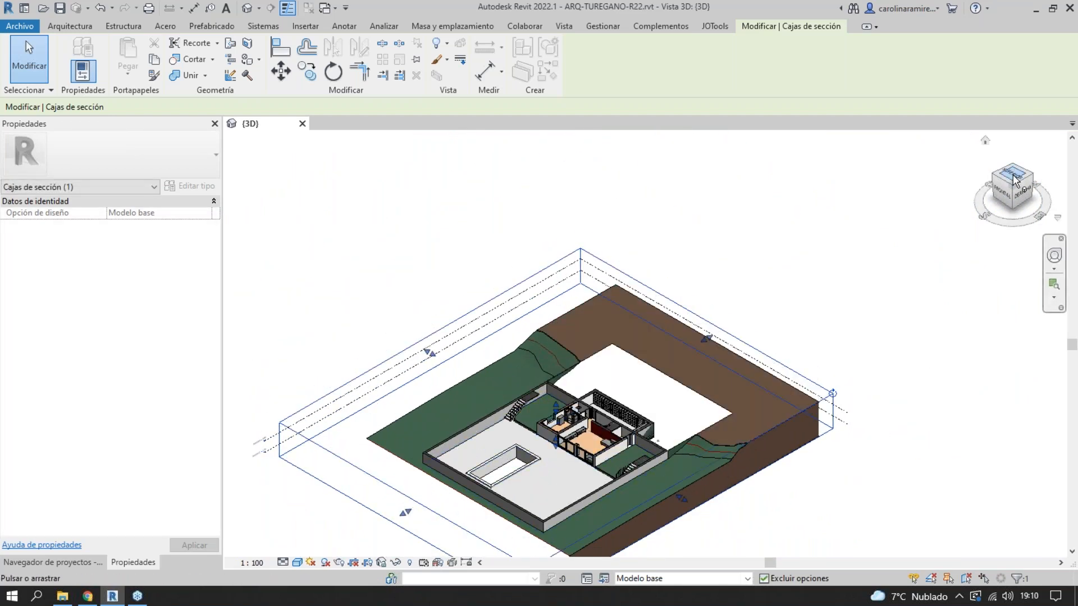
- Orient the 3D view to the top, tilt it slightly, and examine the ground-floor layout from above
click(1014, 176)
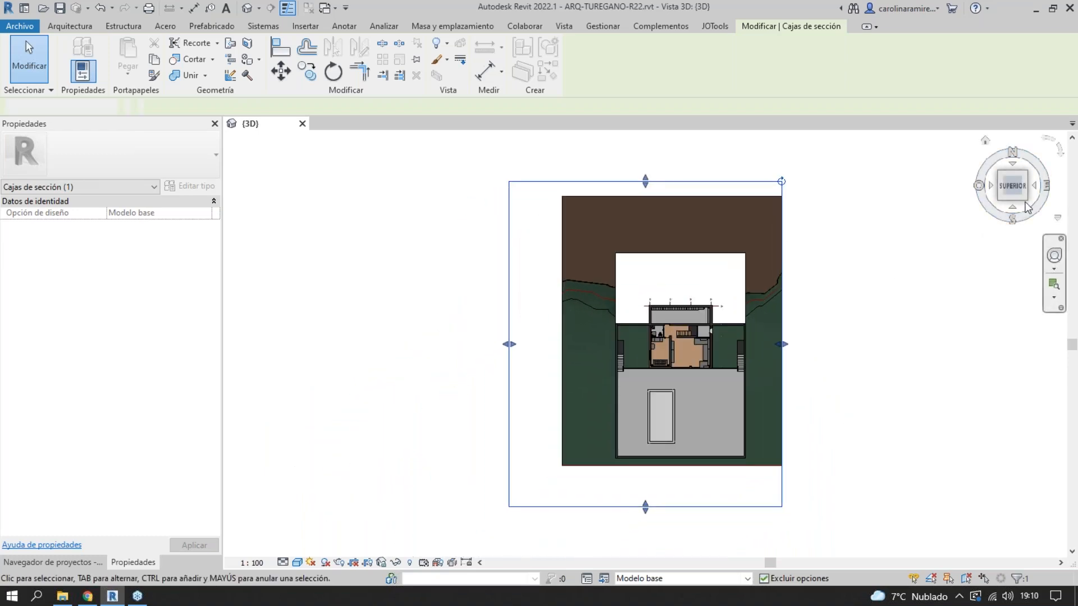
key(Escape)
drag(1017, 194, 1008, 177)
scroll(745, 338, up, 5)
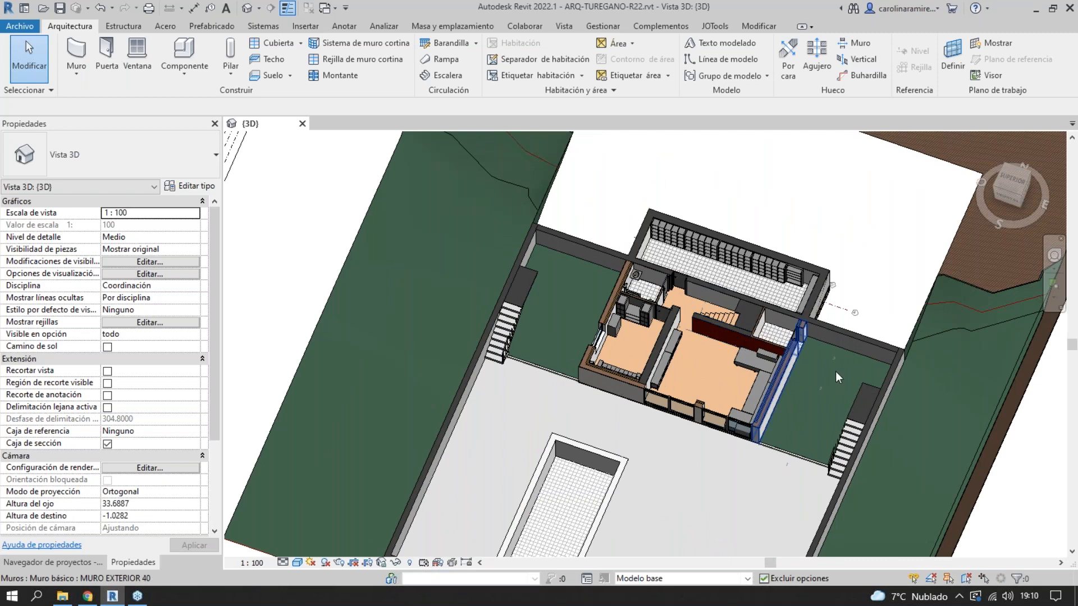
scroll(844, 335, down, 4)
- Reselect the section box and raise its top face floor by floor, up to the stair enclosure on the roof
click(464, 259)
scroll(768, 359, up, 1)
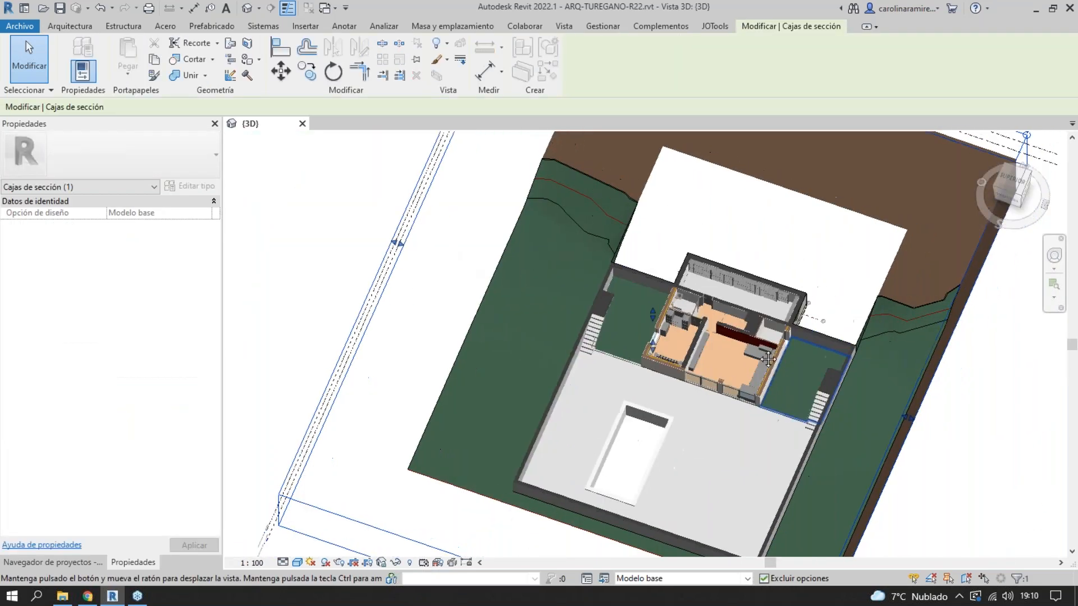
scroll(768, 360, up, 5)
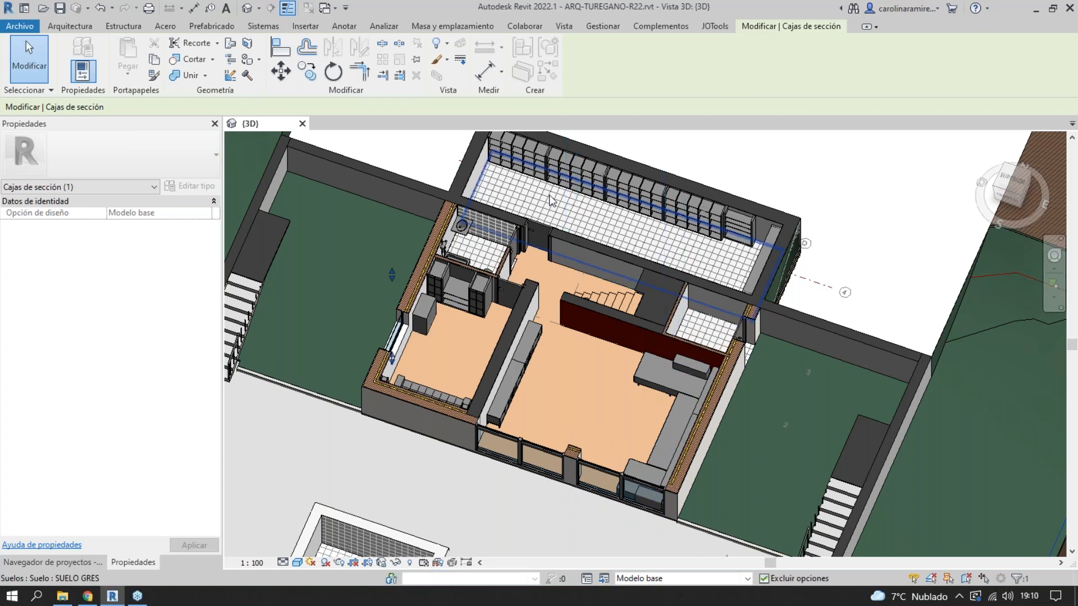
middle_drag(883, 451, 874, 472)
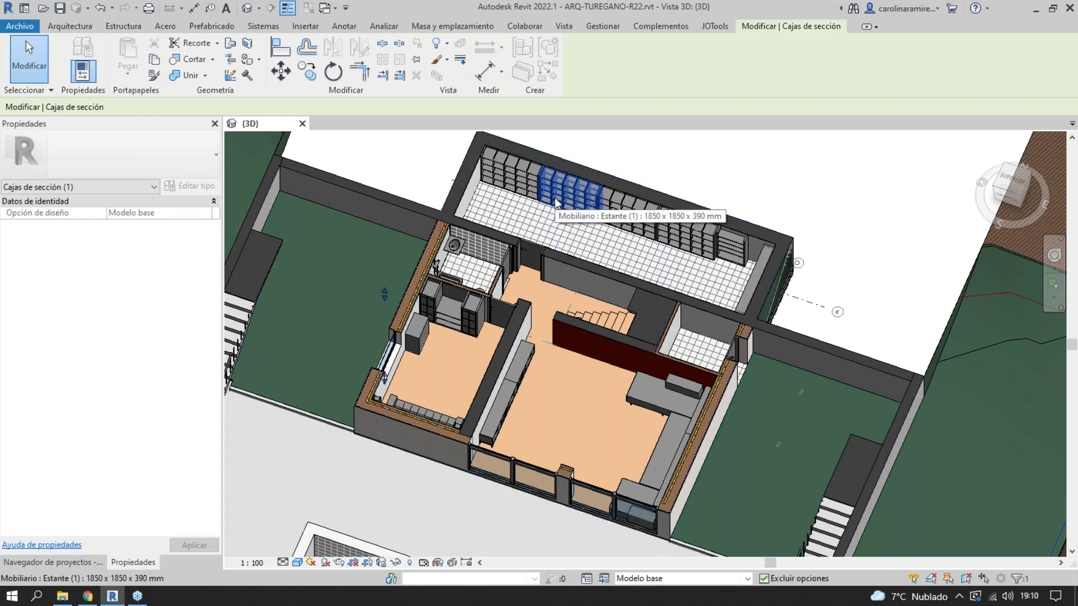
drag(384, 294, 385, 256)
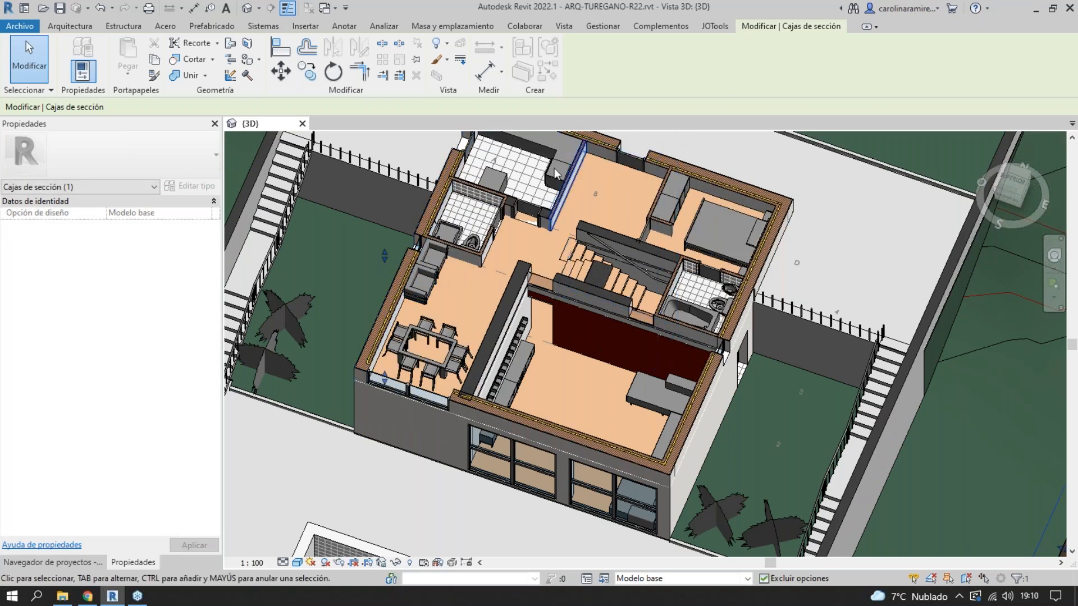
middle_drag(619, 156, 618, 198)
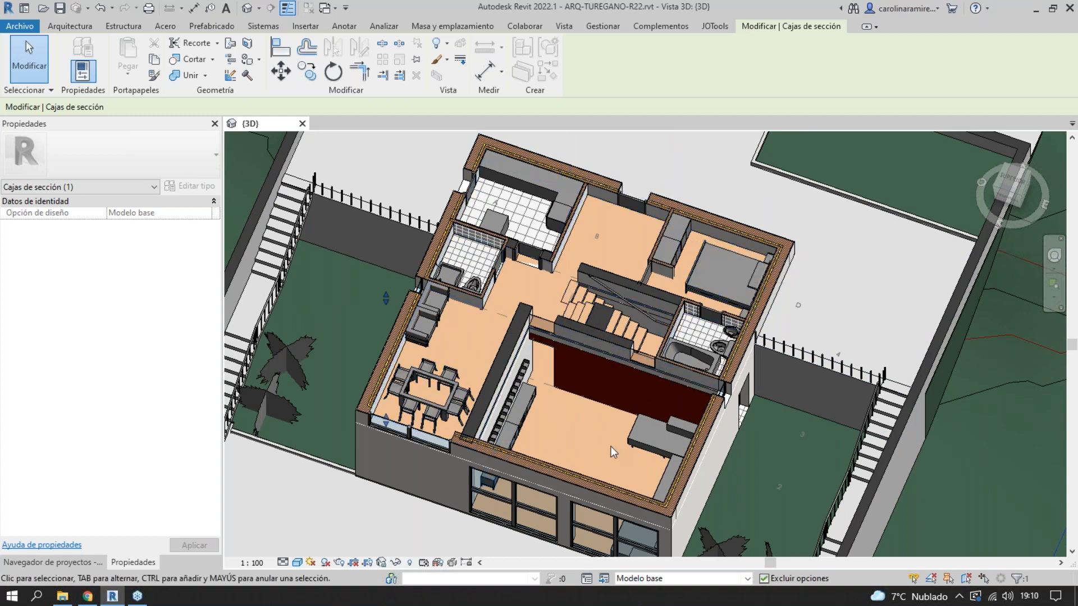
drag(386, 298, 385, 233)
middle_drag(386, 232, 356, 359)
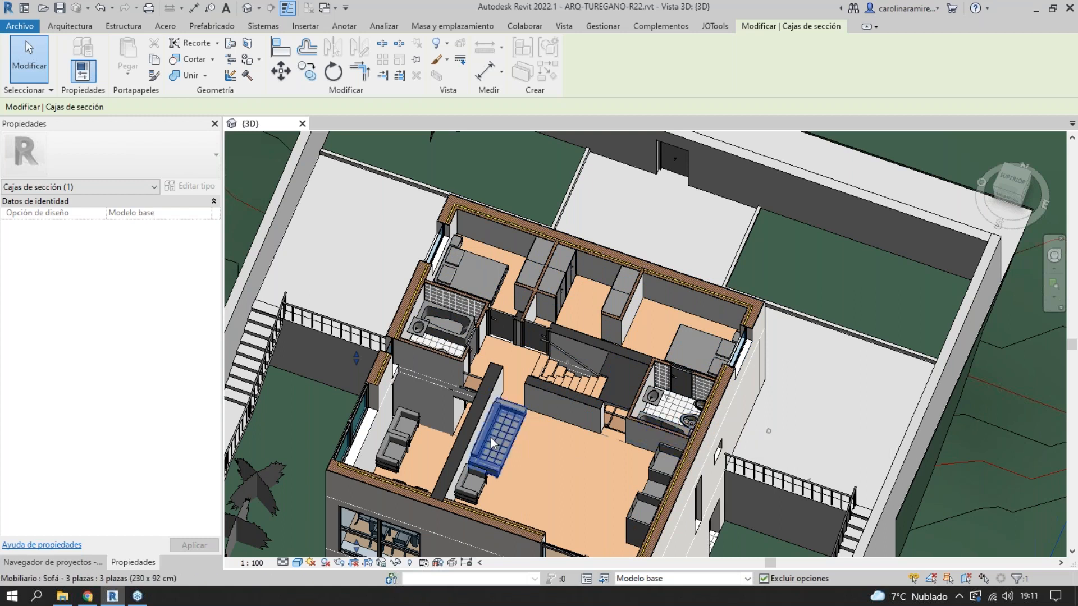
drag(355, 361, 356, 321)
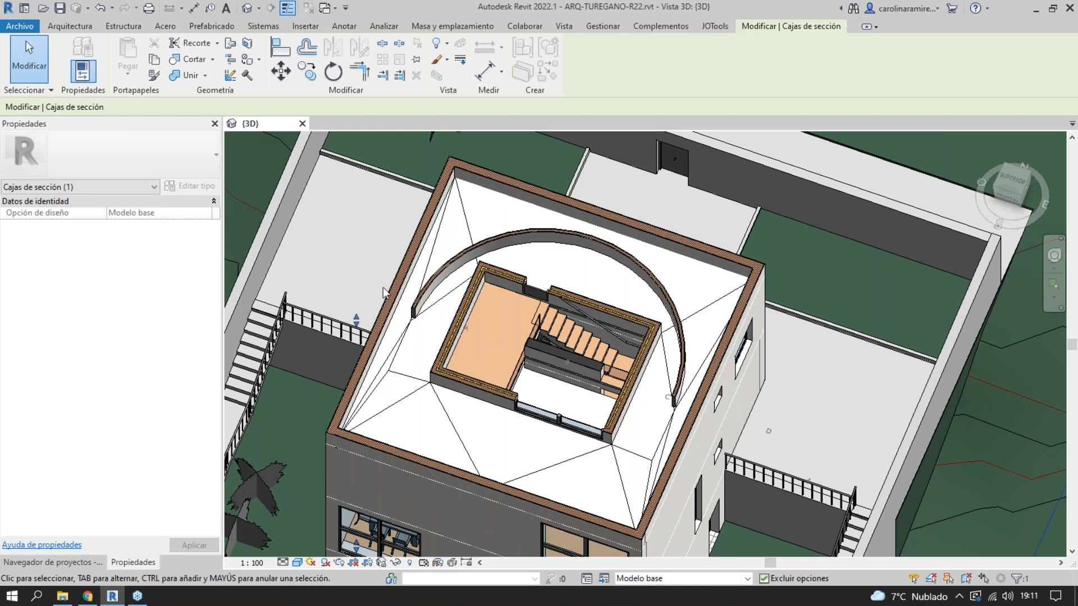
scroll(575, 278, down, 3)
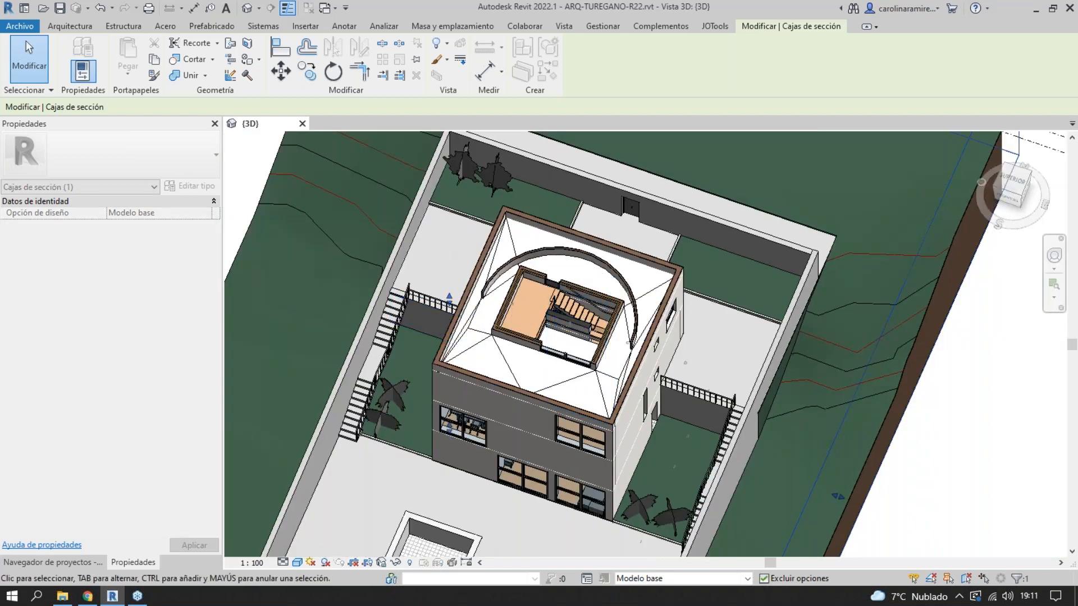
- Raise the section box's top face above the roof stair enclosure so the whole house shows, and deselect the box
drag(458, 225, 473, 226)
scroll(626, 339, down, 5)
click(846, 445)
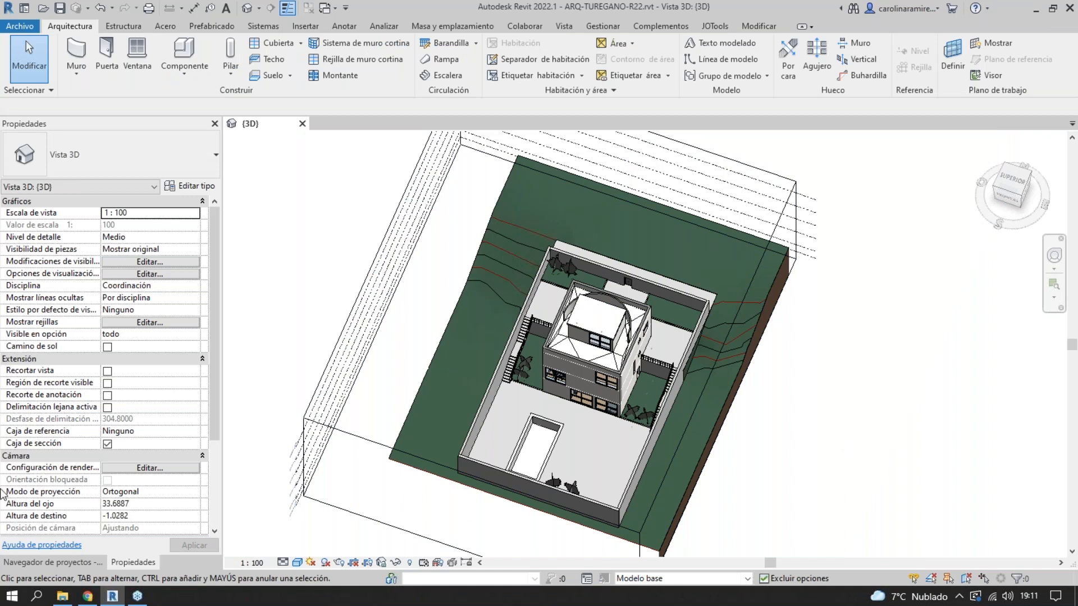
- Turn off the section box in the 3D view and orient the view to the upper front corner isometric
click(108, 443)
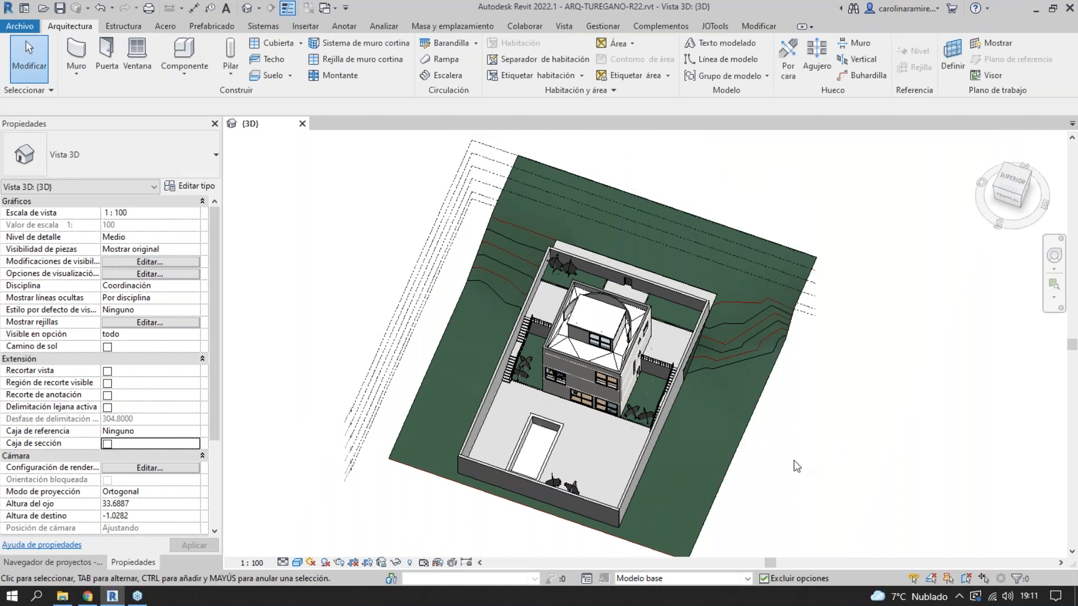
click(1008, 171)
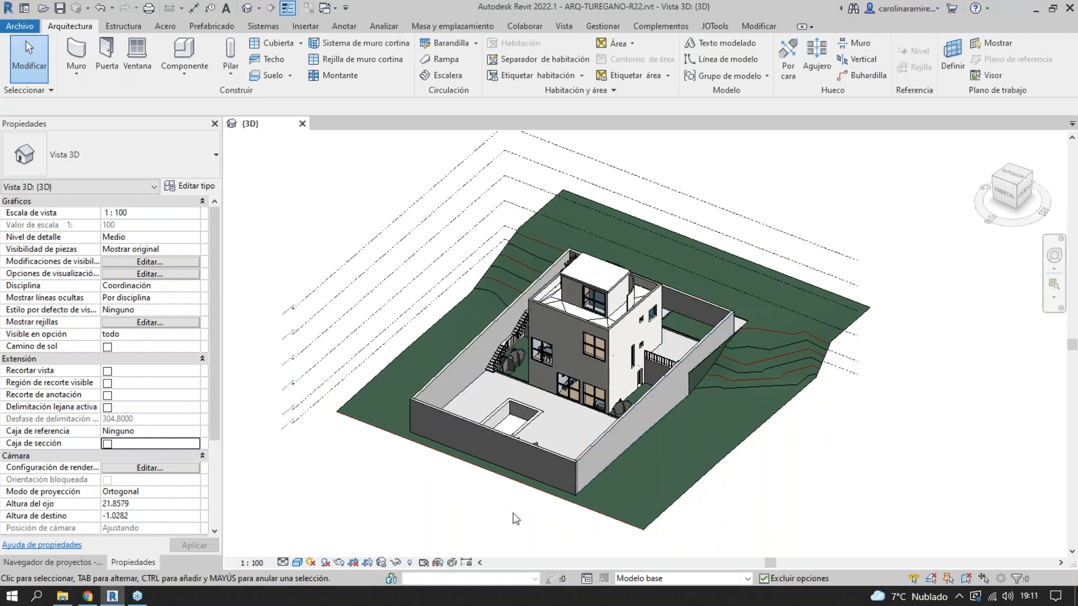
scroll(548, 490, up, 5)
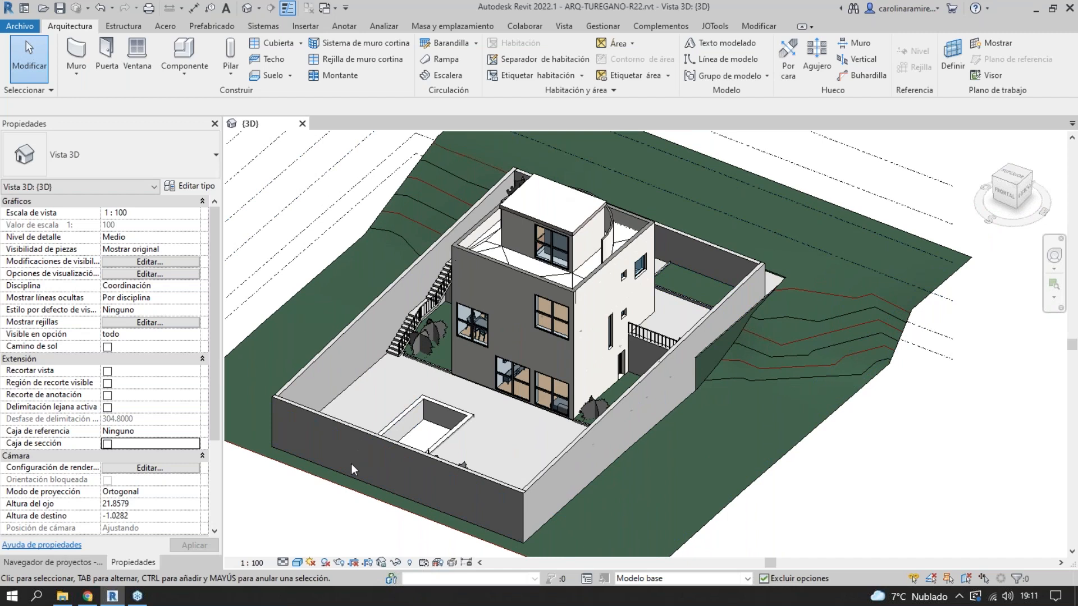
- Switch to the Google Slides presentation in Chrome and advance to the ELEMENTOS slide
click(88, 599)
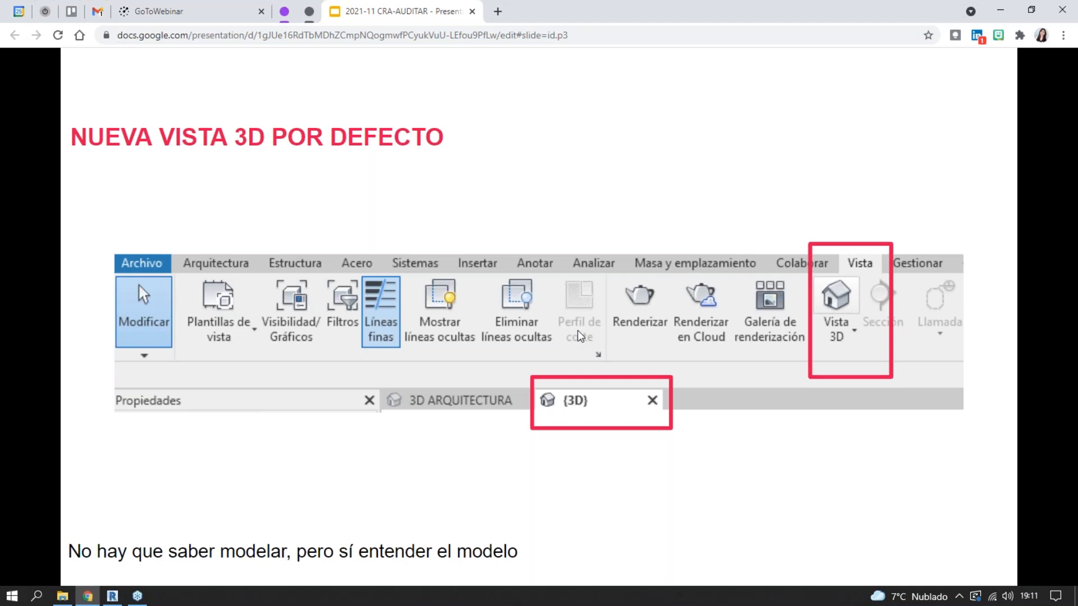
key(Right)
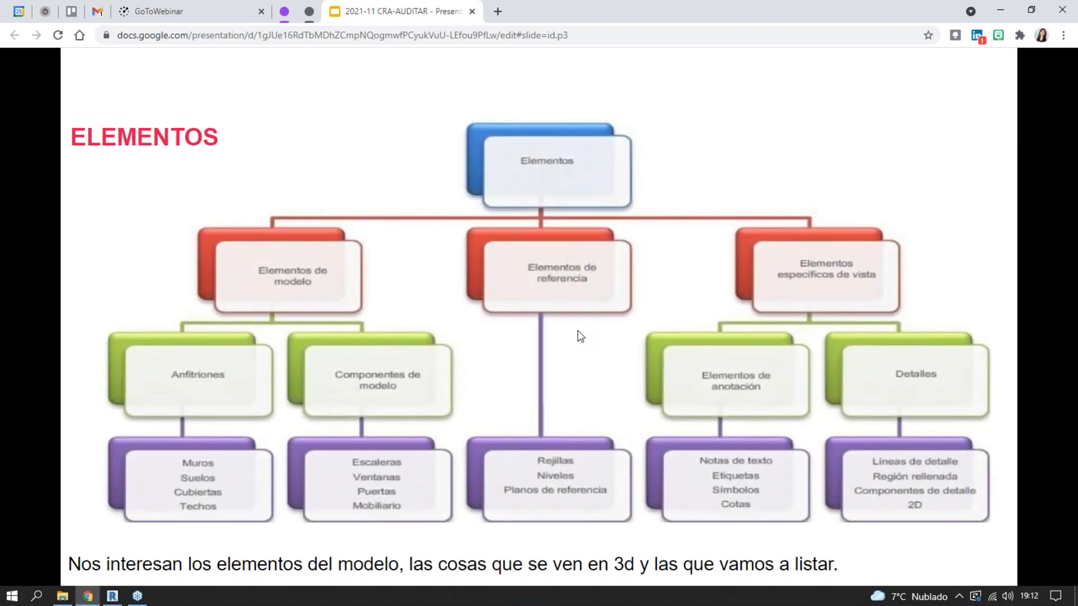
- Switch back to Revit, select the entire model with its levels and terrain, and open the selection filter
click(113, 597)
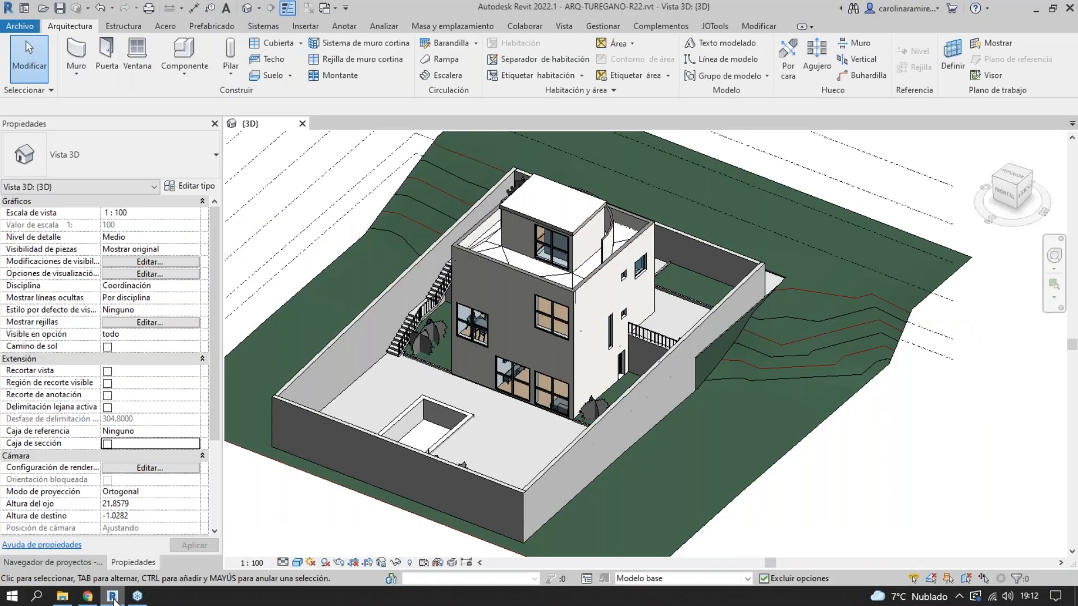
scroll(571, 521, down, 5)
drag(1010, 180, 295, 524)
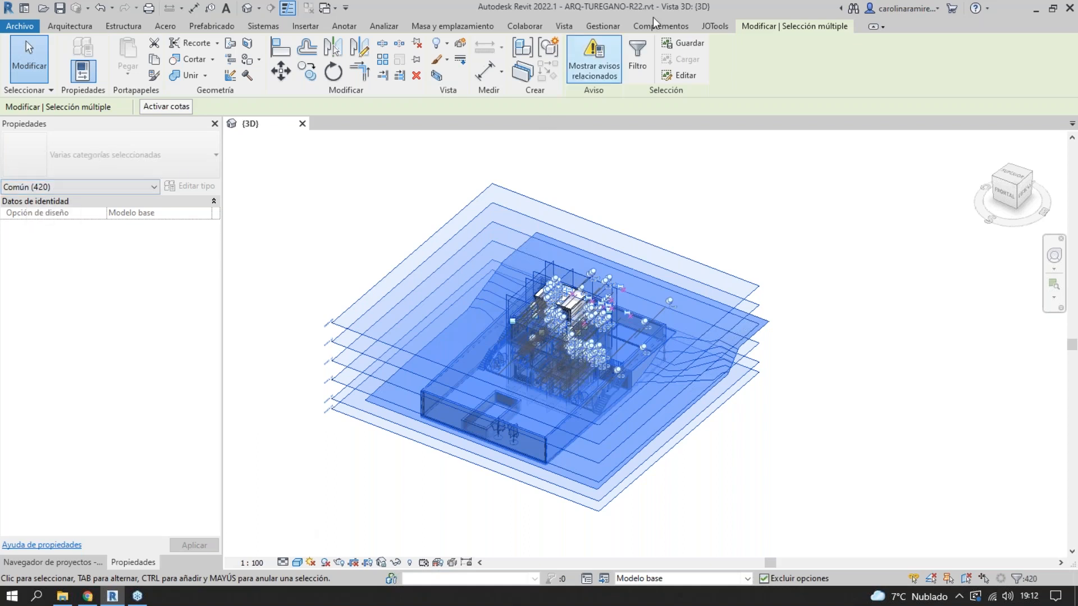
click(638, 62)
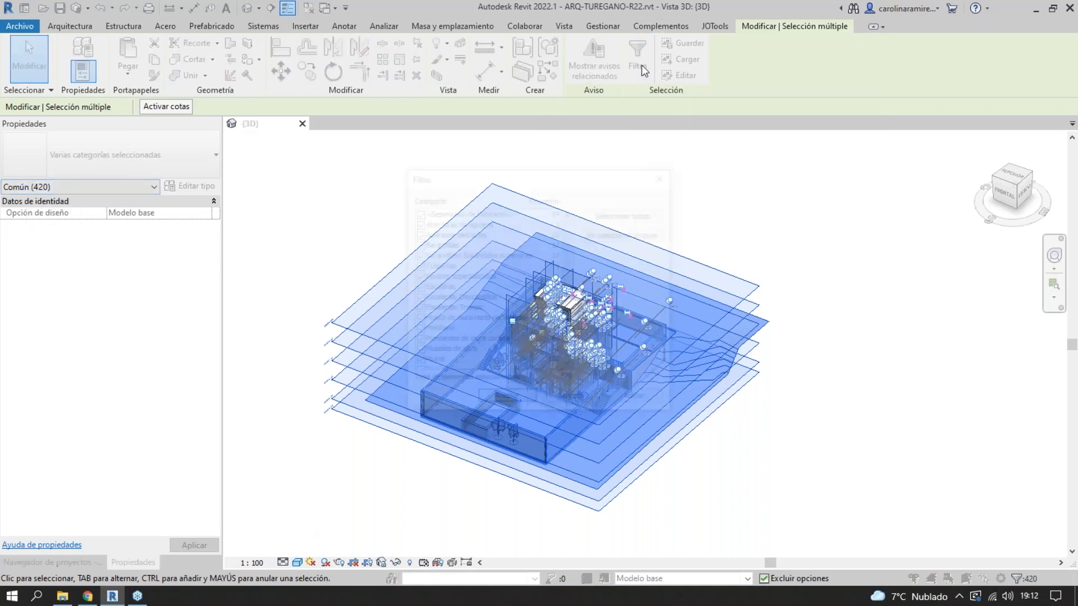
- Review the full list of element categories in the selection filter, close it without changes and clear the selection
drag(560, 176, 390, 151)
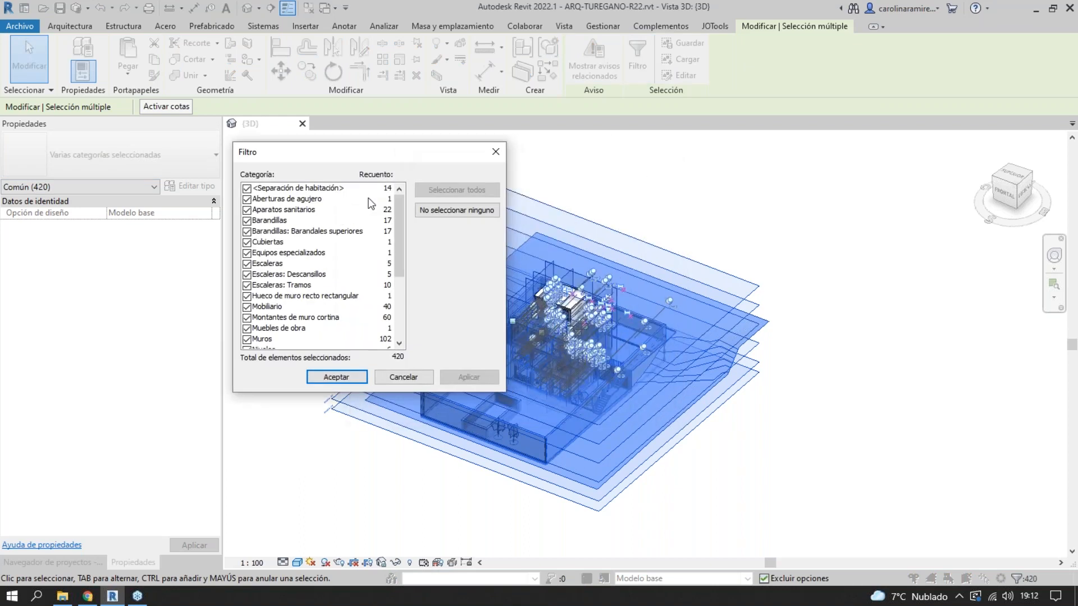
drag(402, 227, 408, 194)
scroll(303, 323, down, 3)
scroll(312, 253, down, 1)
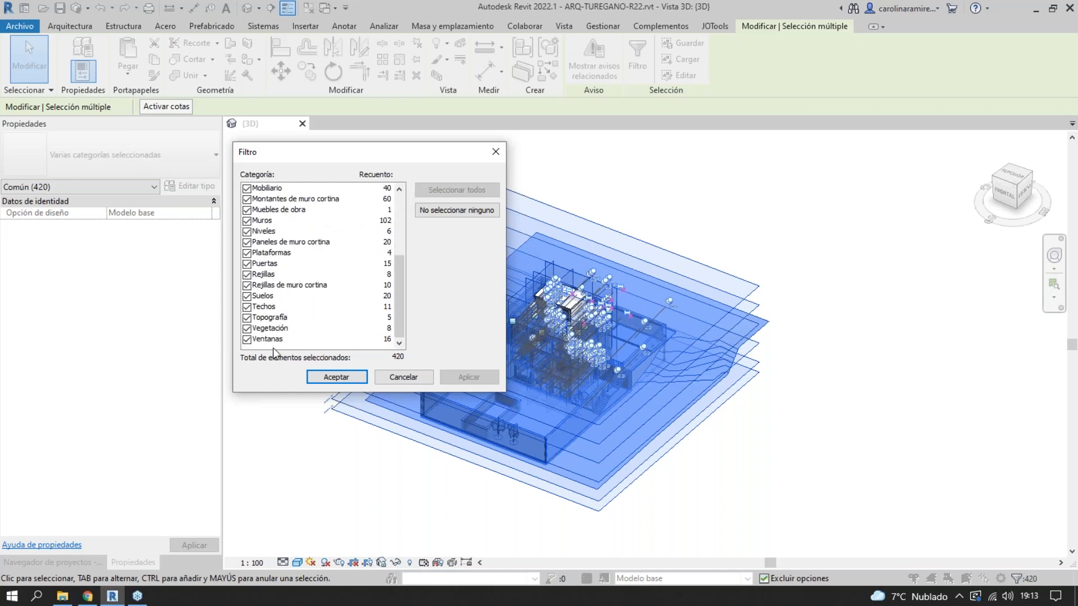
click(496, 151)
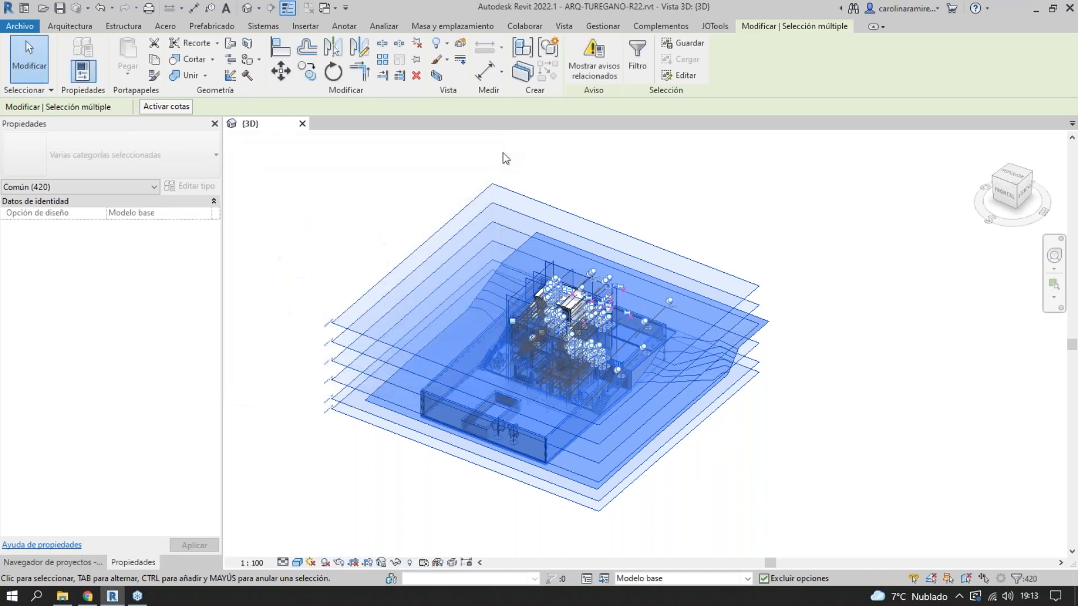
key(Escape)
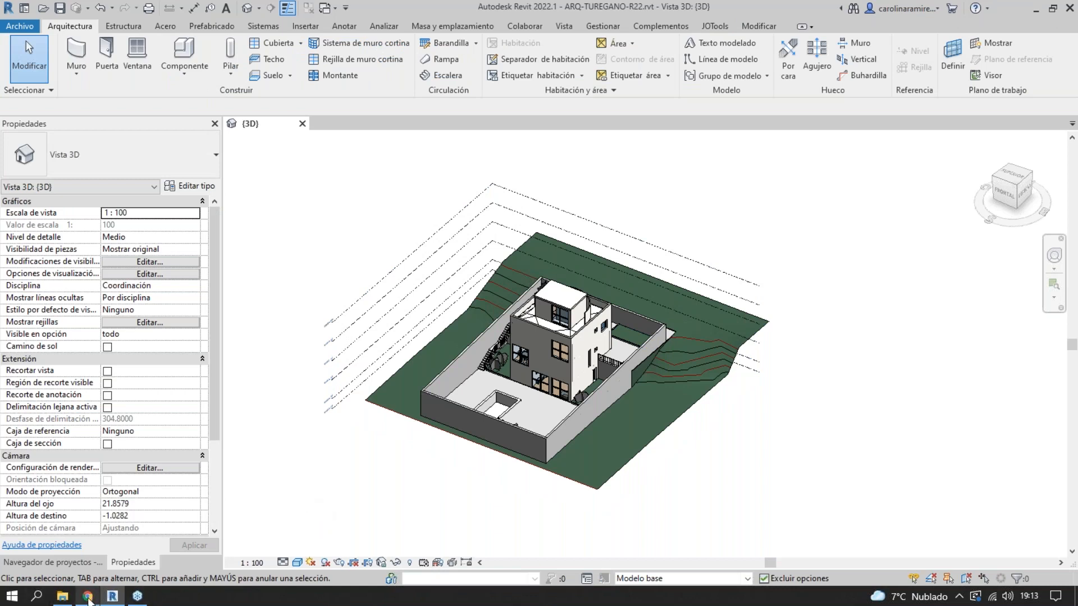
- Look at the ELEMENTOS slide in Chrome again and return to Revit
click(88, 599)
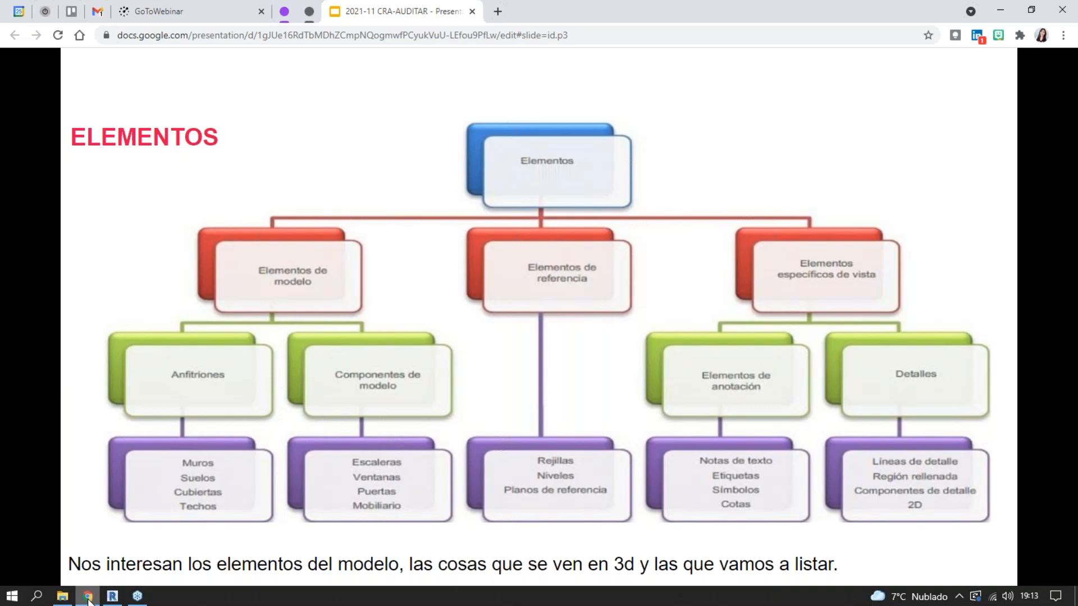
click(112, 596)
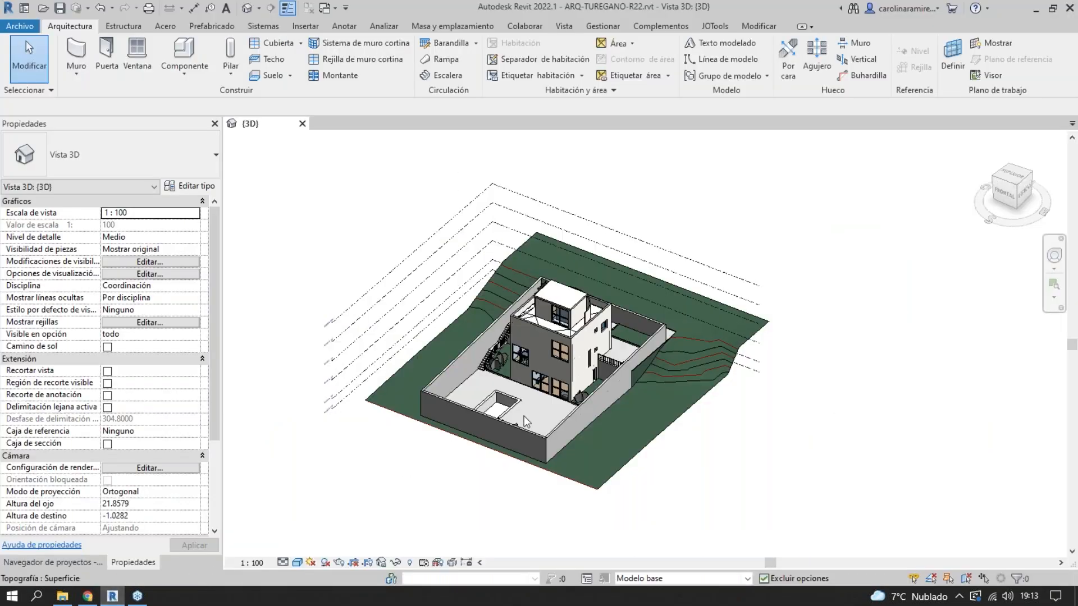
- Select the upper 140 x 140 cm window on the side facade and review its instance properties down to Marca
scroll(626, 338, up, 5)
click(603, 329)
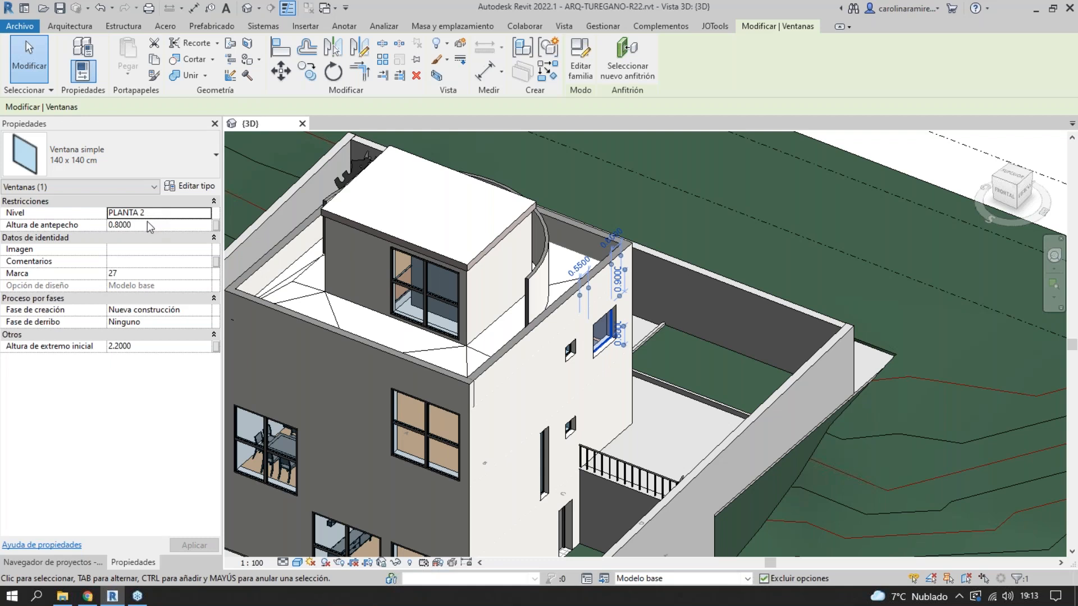
key(Tab)
key(Tab)
key(Tab)
key(Tab)
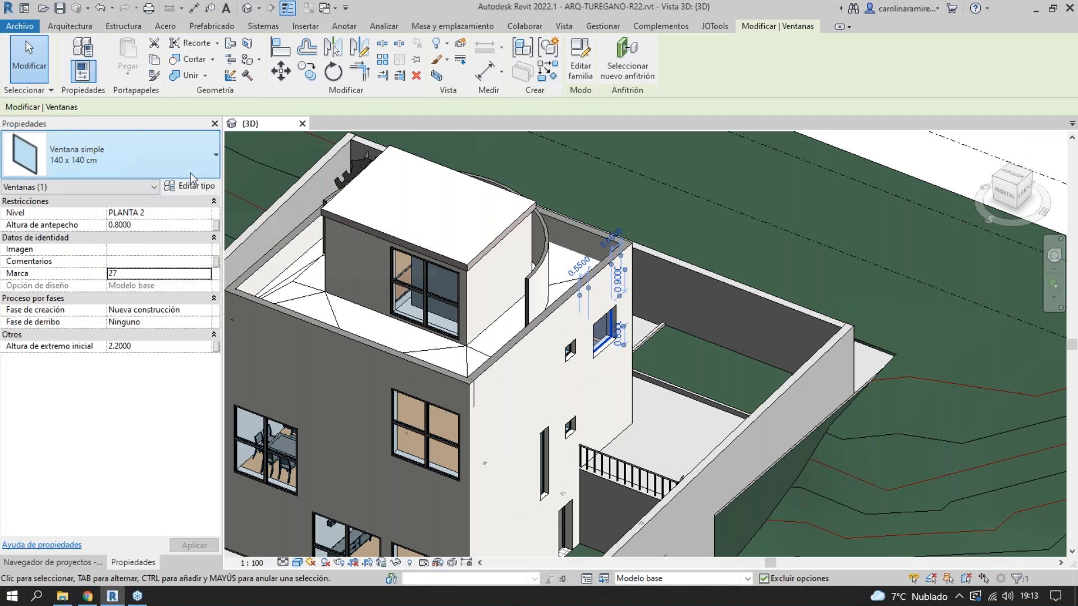
- Review the selected window's type properties from construction to IFC parameters, close them without changes and deselect the window
click(197, 191)
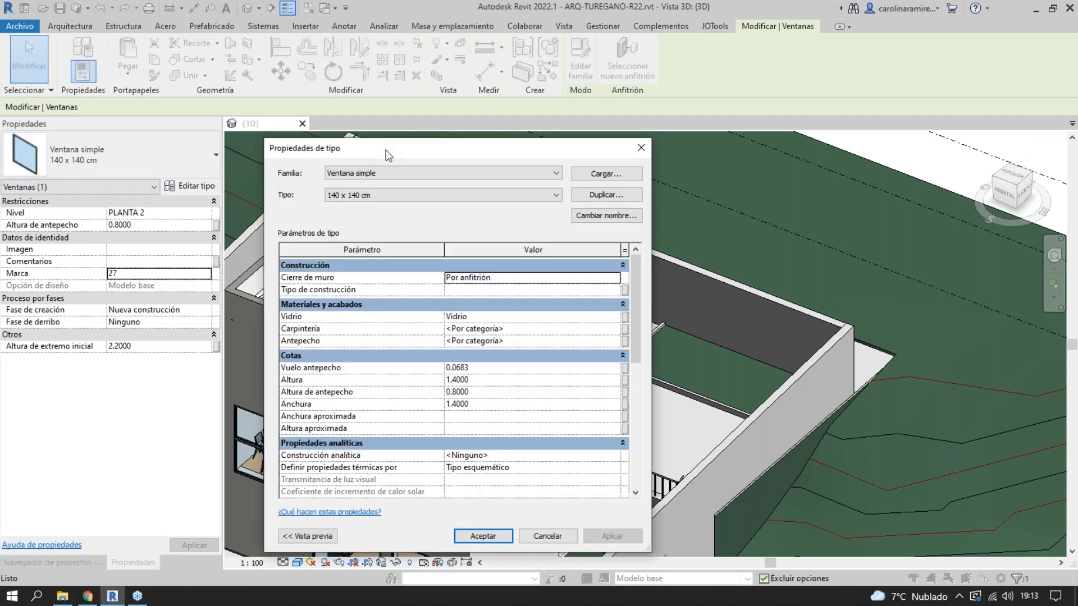
scroll(474, 440, down, 3)
click(498, 281)
click(503, 306)
scroll(497, 385, down, 5)
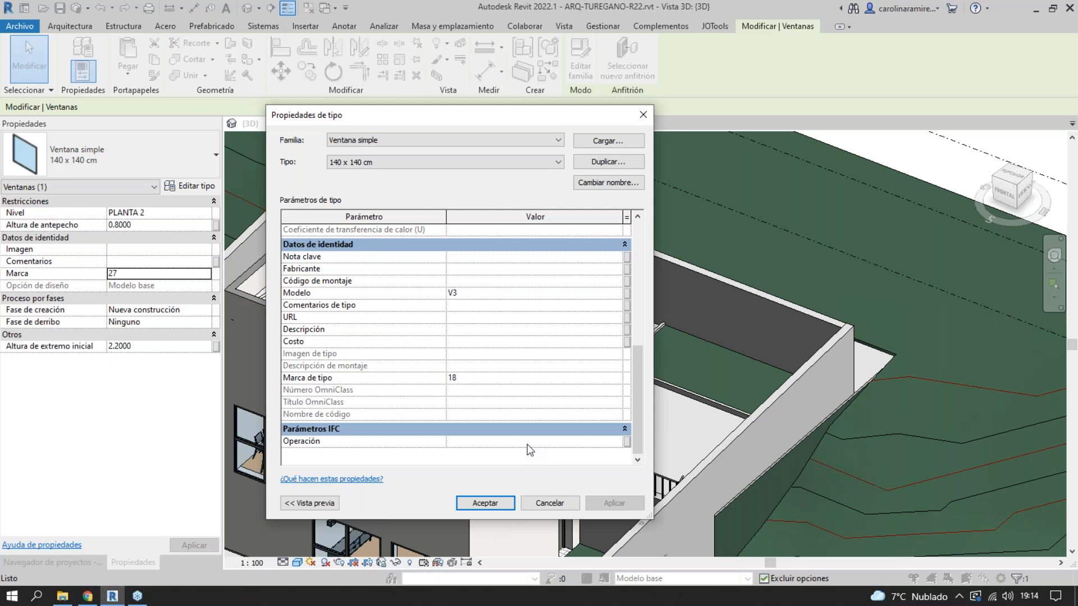
click(633, 114)
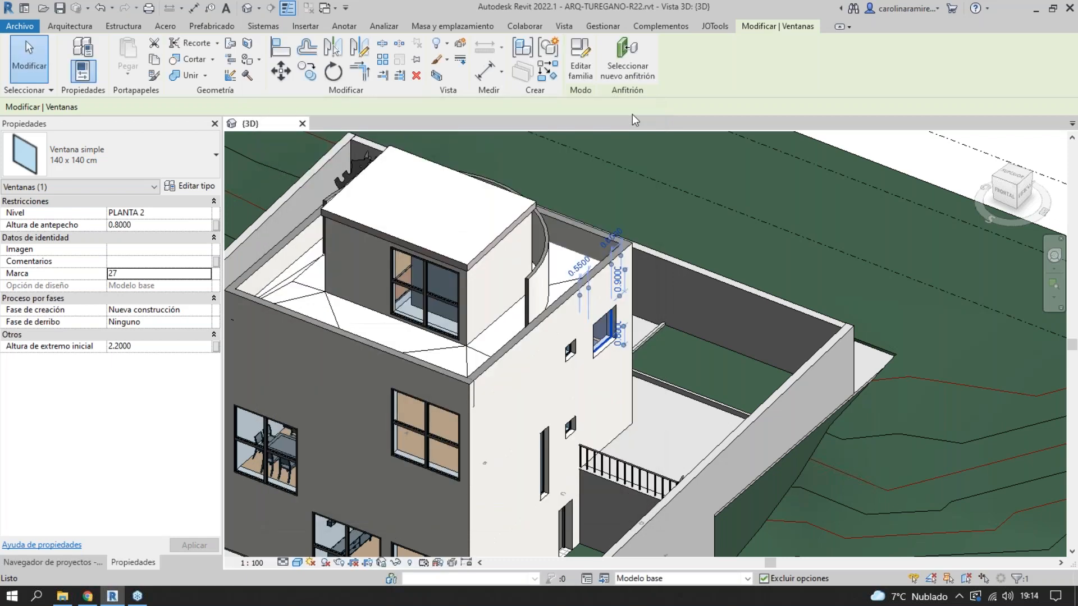
key(Escape)
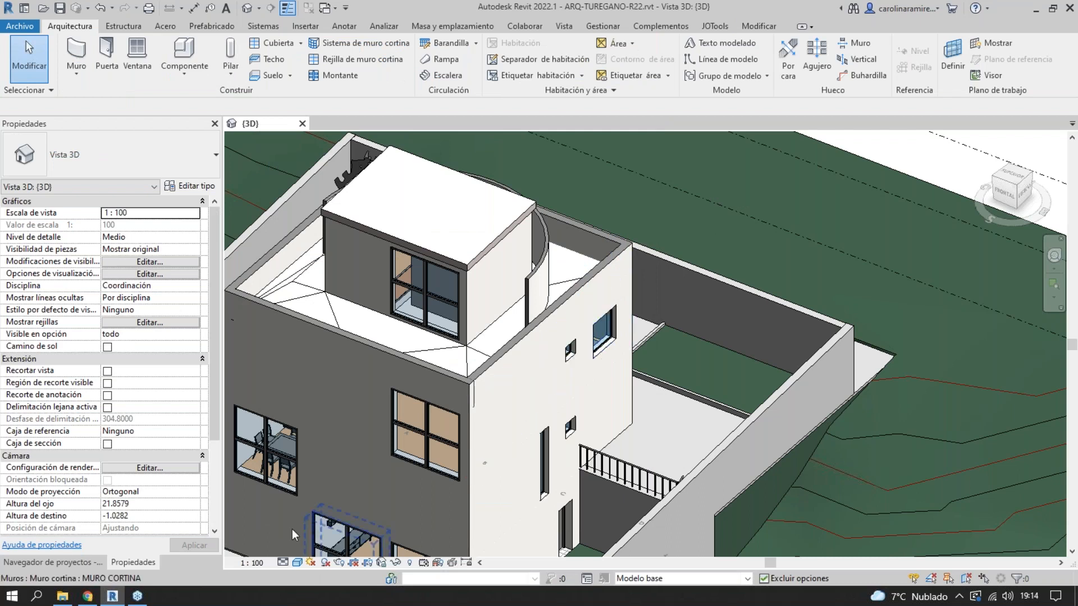
- Switch to the Chrome presentation showing the element classification diagram
mouse_move(89, 601)
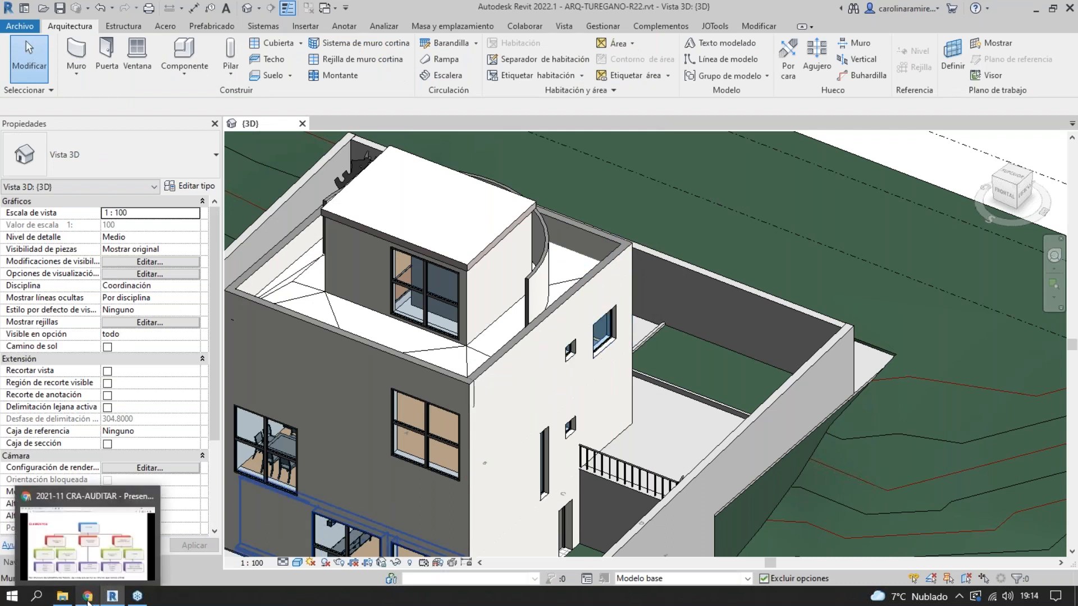
click(110, 564)
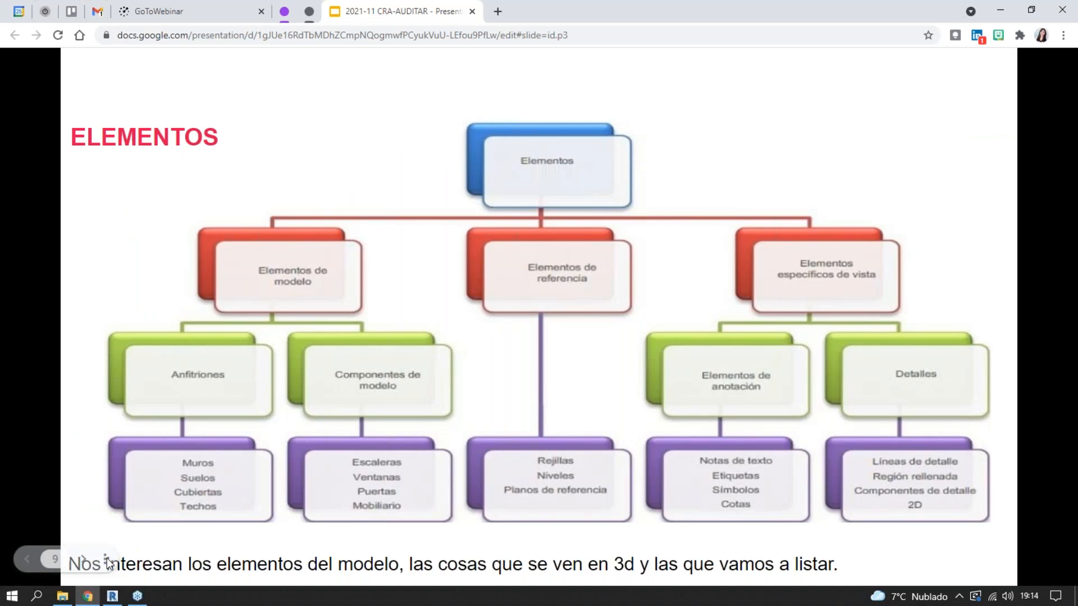
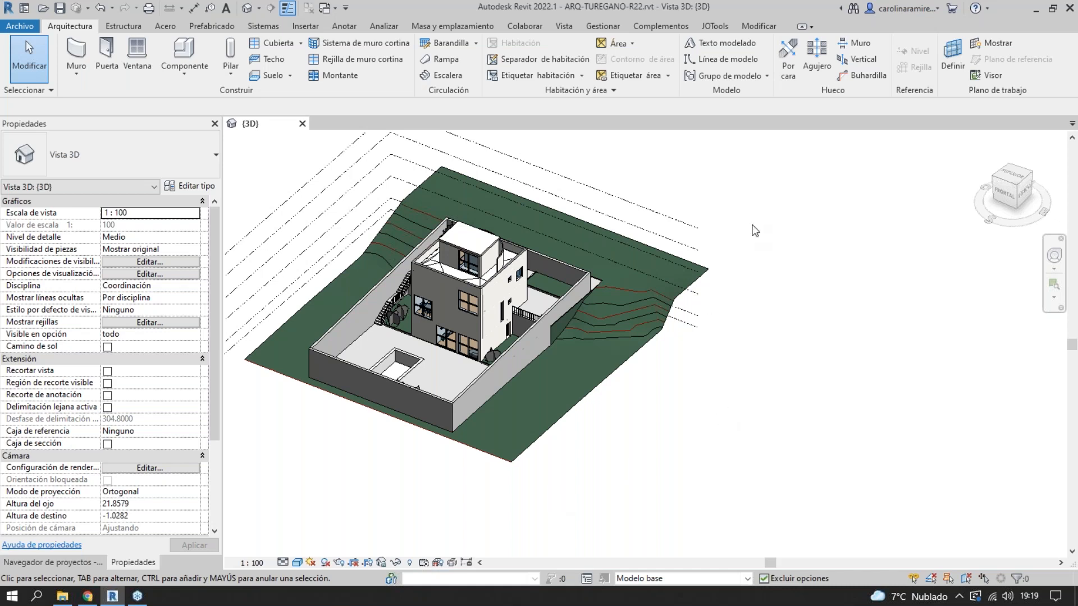
- Open the model's warnings list and read the warnings about identical instances and overlapping walls
middle_drag(754, 227, 749, 258)
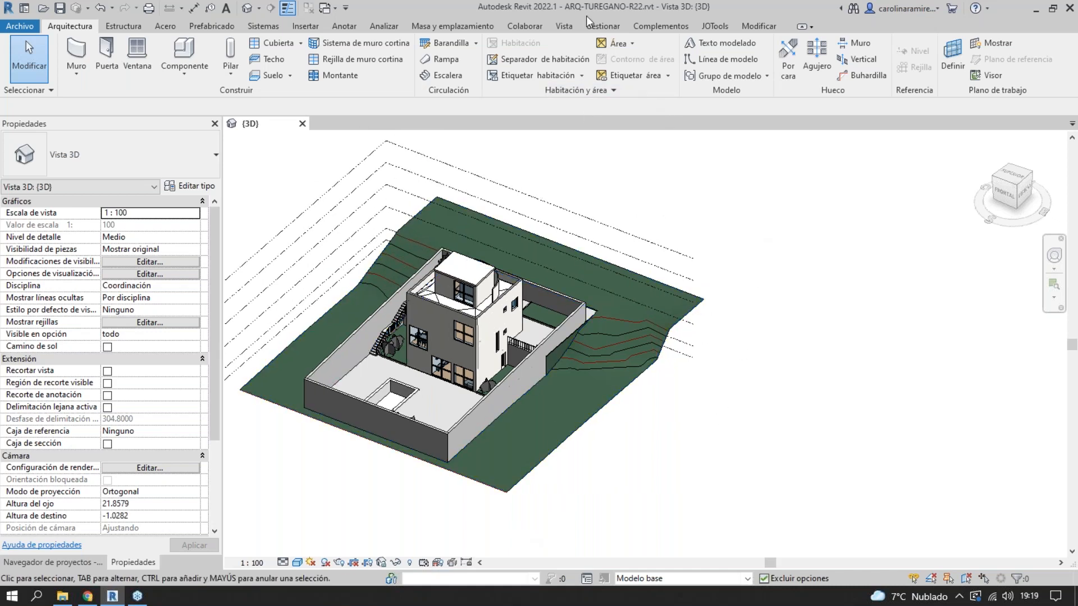
click(602, 27)
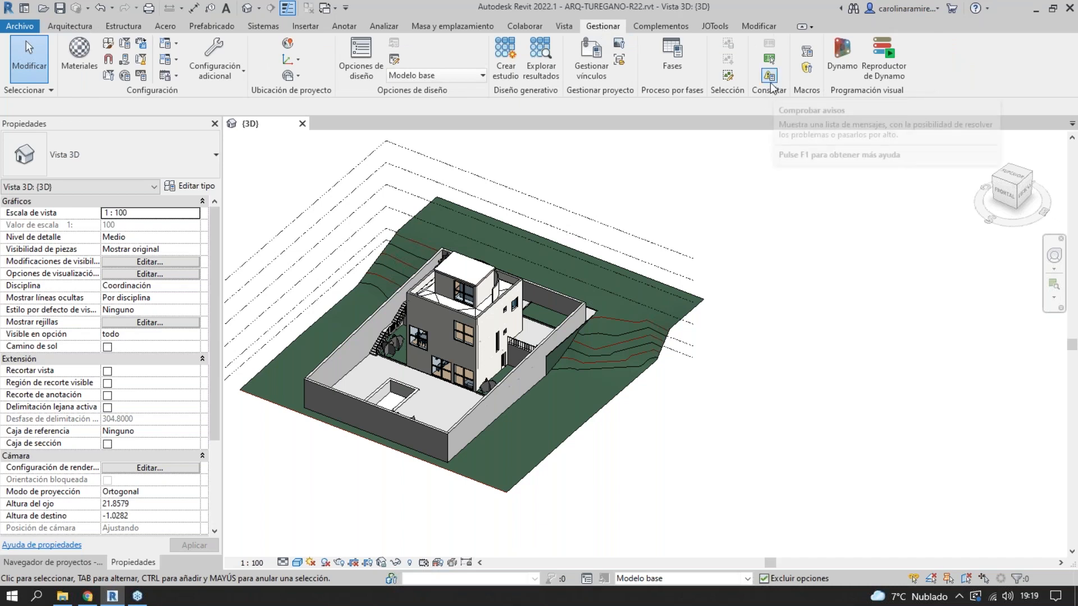
click(771, 84)
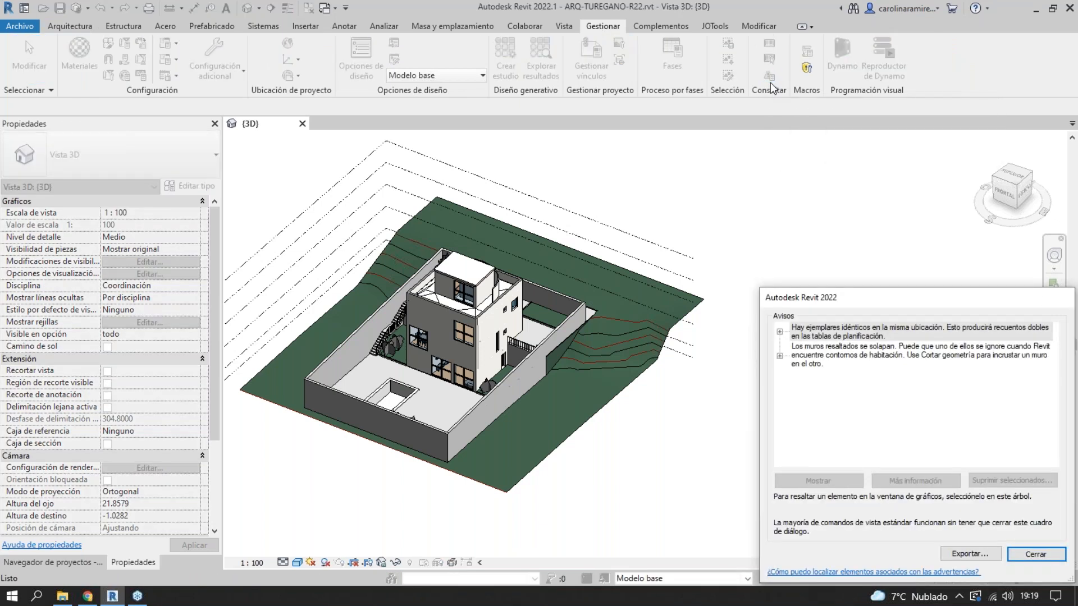
click(876, 332)
click(877, 355)
click(877, 333)
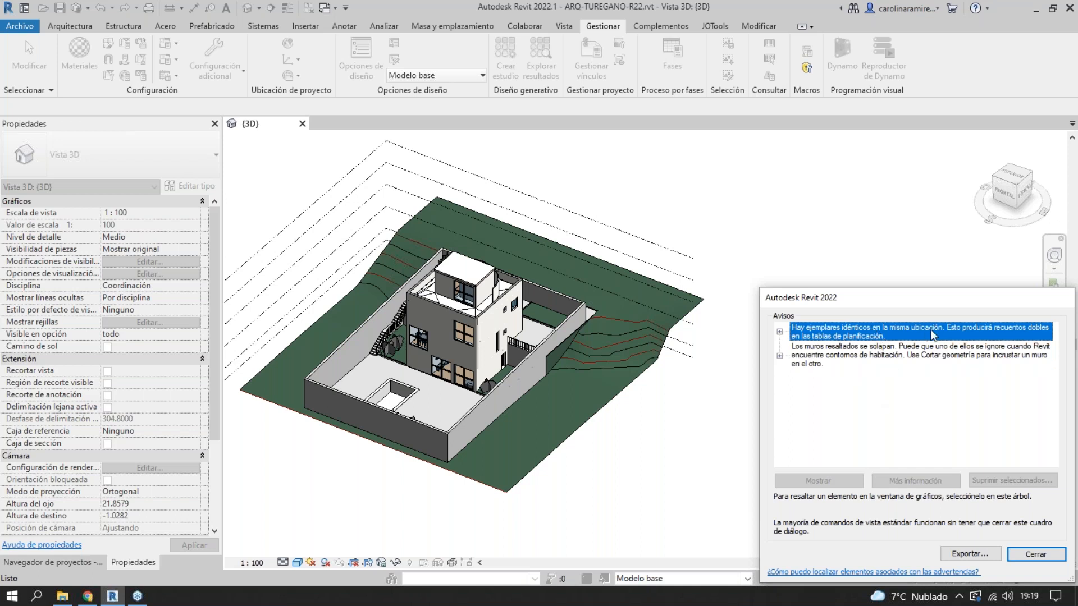
click(910, 356)
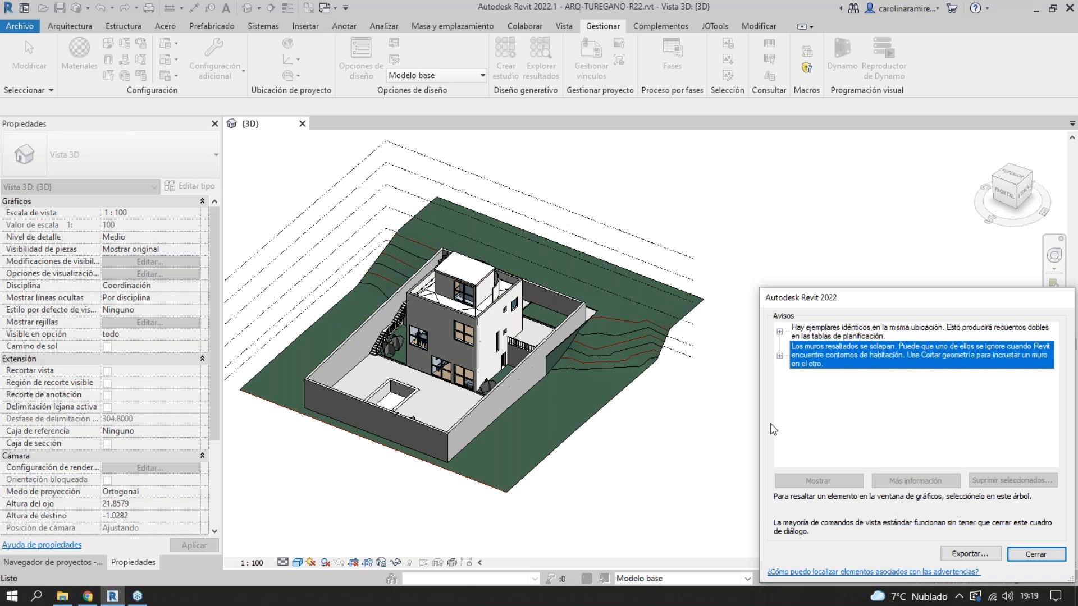
- Expand the overlapping-walls warning and highlight each MURO EXTERIOR PETO wall in turn to compare them in the 3D view
click(780, 356)
click(794, 375)
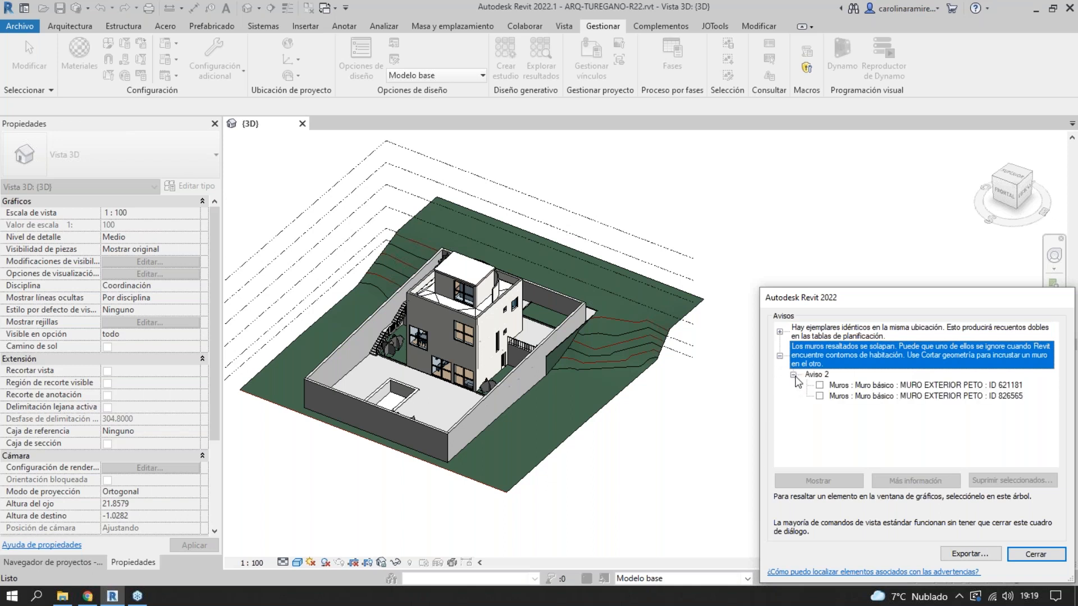
click(851, 387)
click(853, 396)
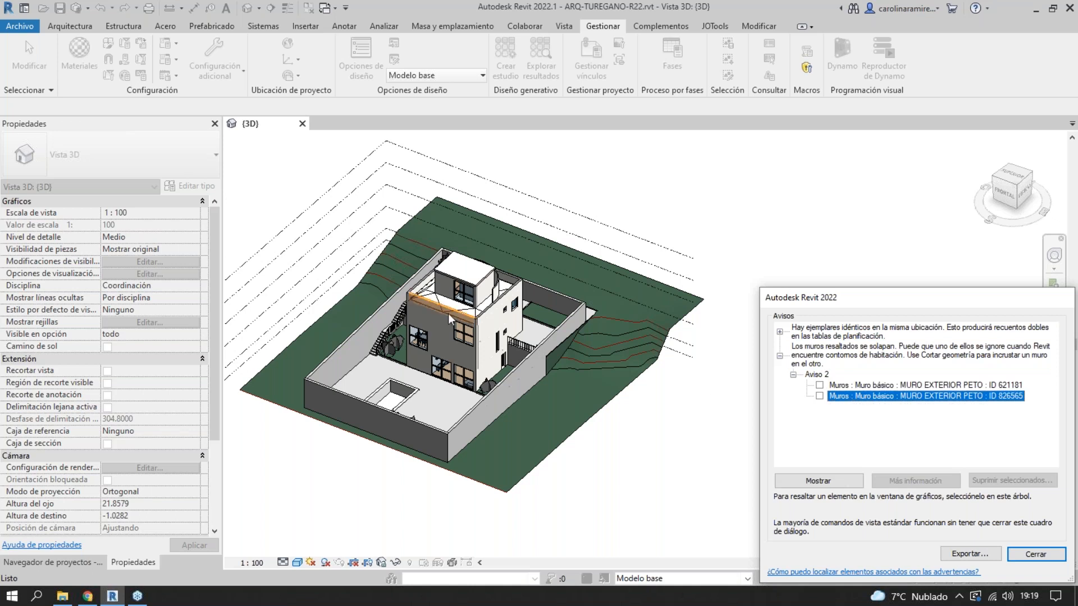
scroll(417, 305, up, 5)
click(905, 386)
click(905, 397)
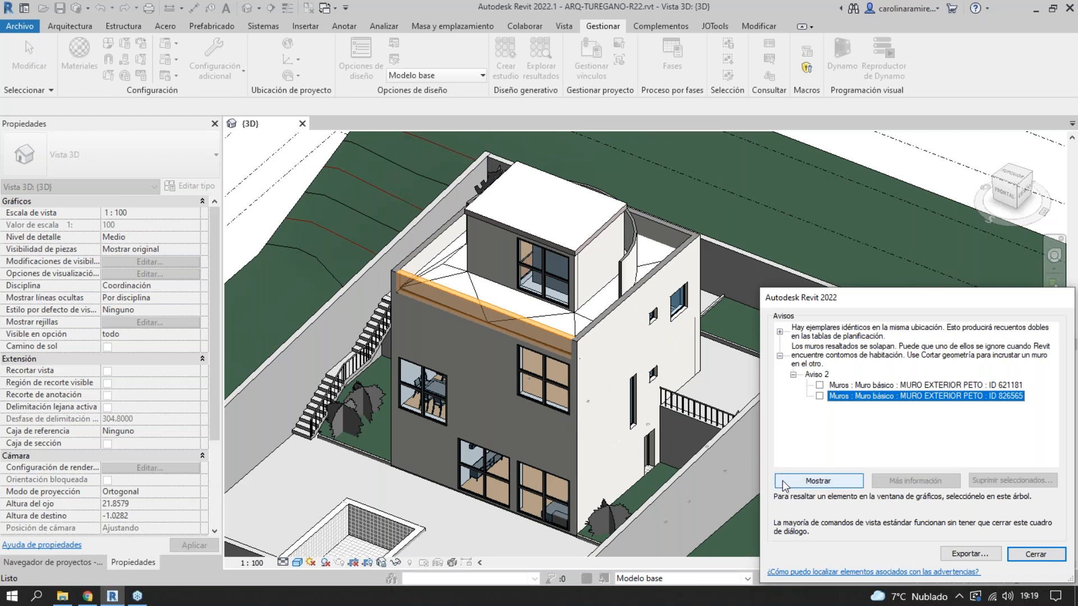
- Delete the overlapping MURO EXTERIOR PETO wall with ID 826565 from the warnings list
click(857, 385)
click(868, 396)
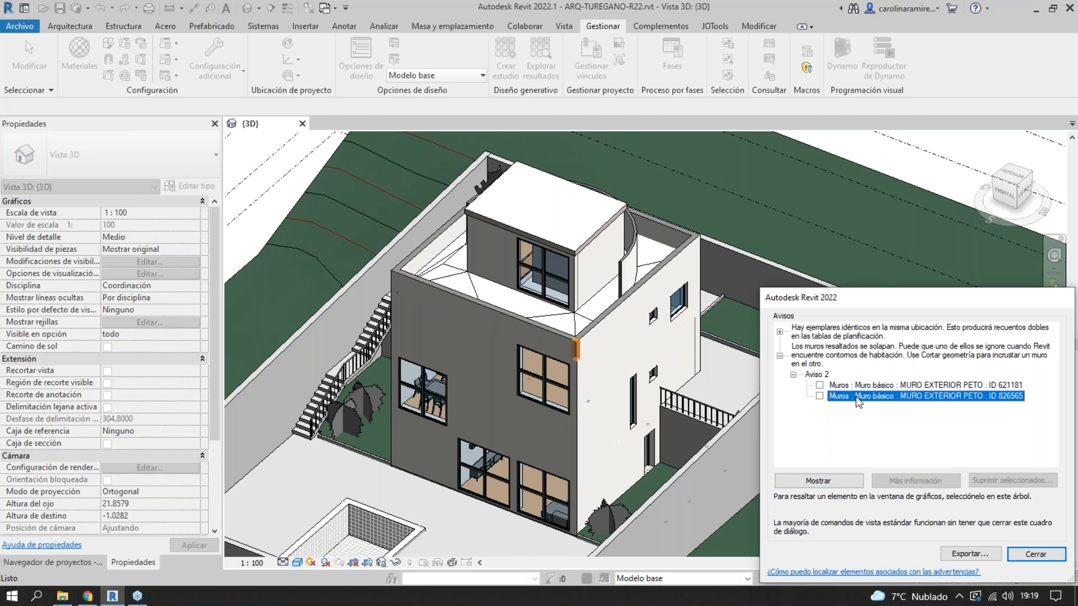
click(820, 397)
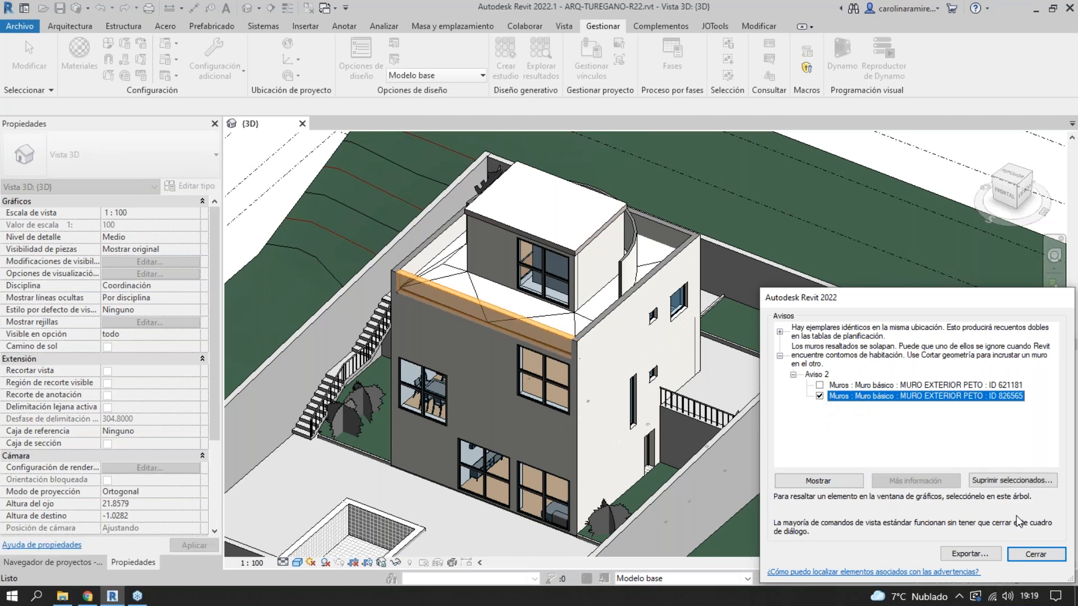
click(1012, 481)
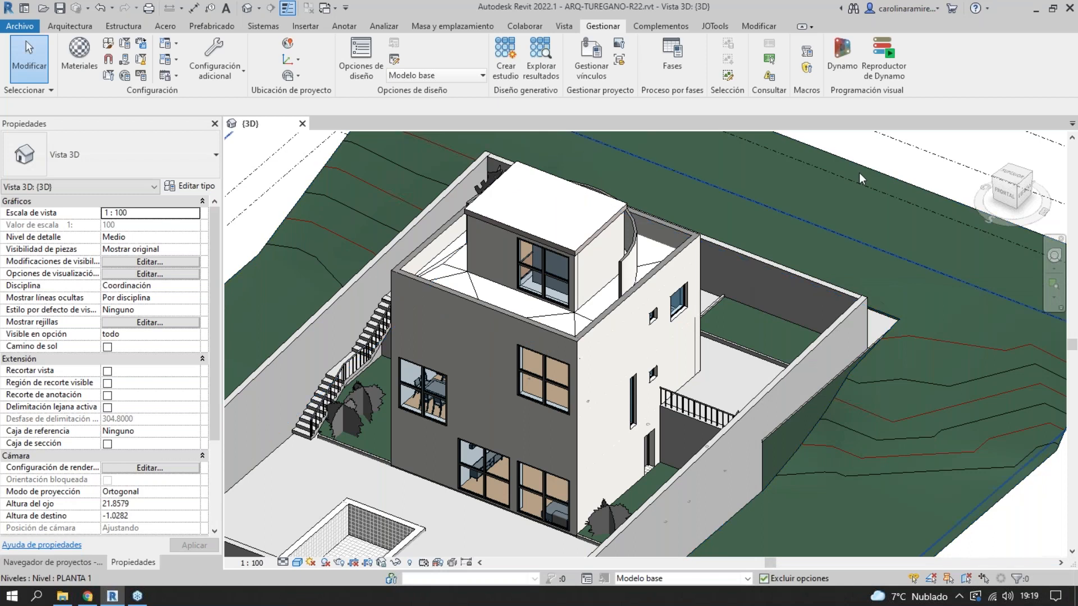
- Open the model's warnings list, expand the identical-instances warning to read its affected elements, and close the list
click(769, 75)
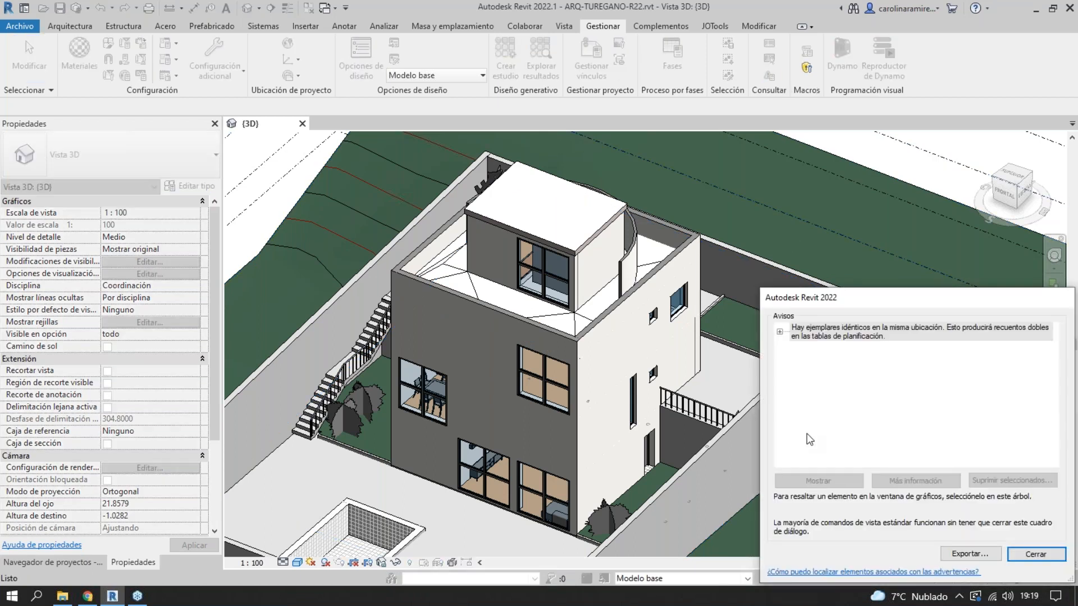
click(780, 332)
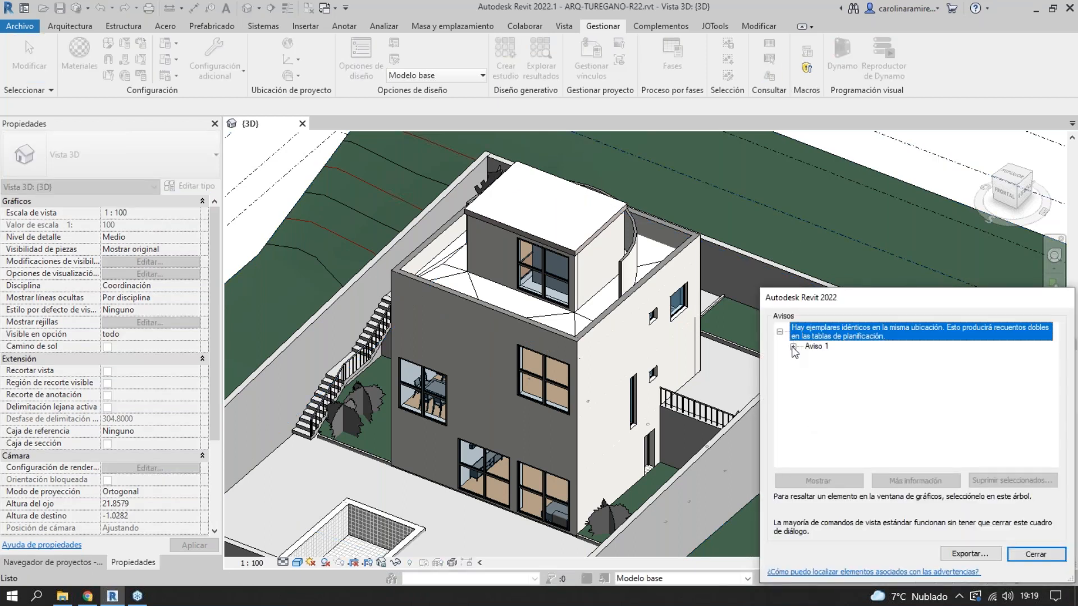
click(793, 347)
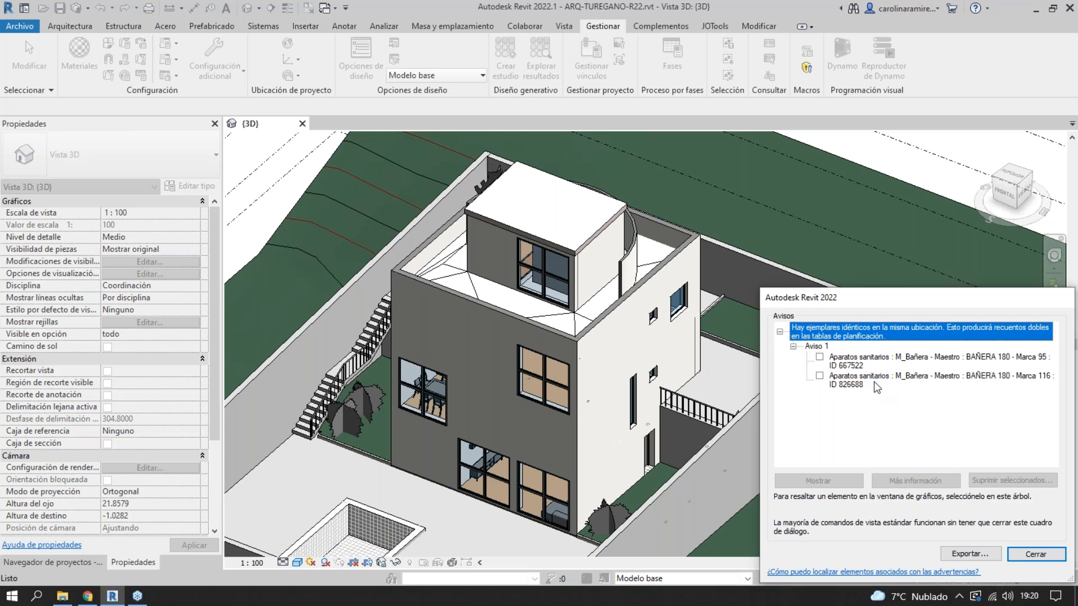
click(1036, 554)
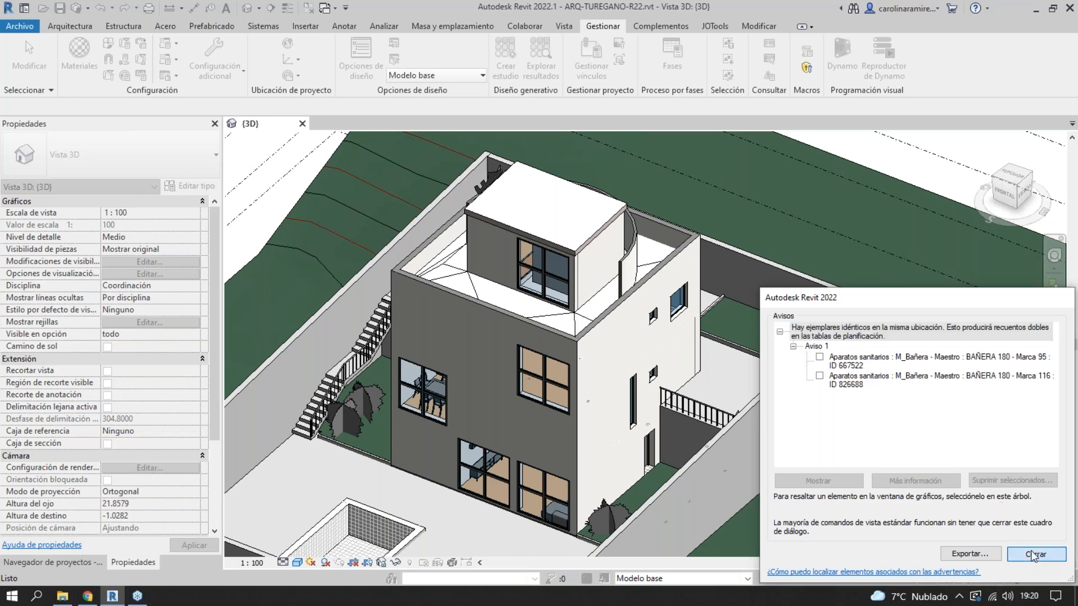
- Select the whole model in the 3D view and filter the selection to the Aparatos sanitarios category only
scroll(612, 315, down, 4)
drag(862, 167, 464, 426)
click(637, 62)
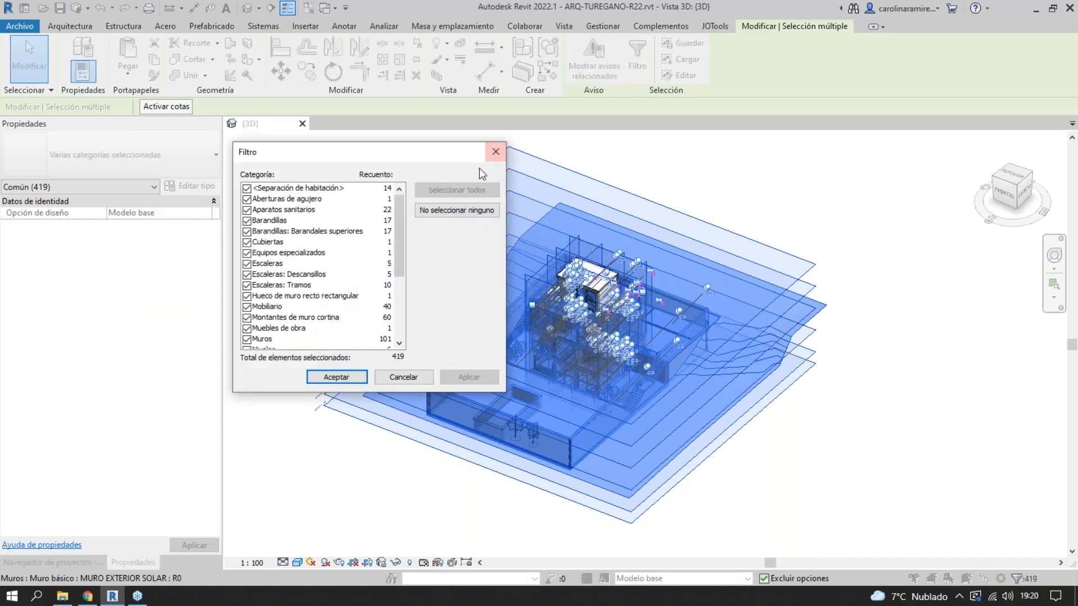
click(467, 211)
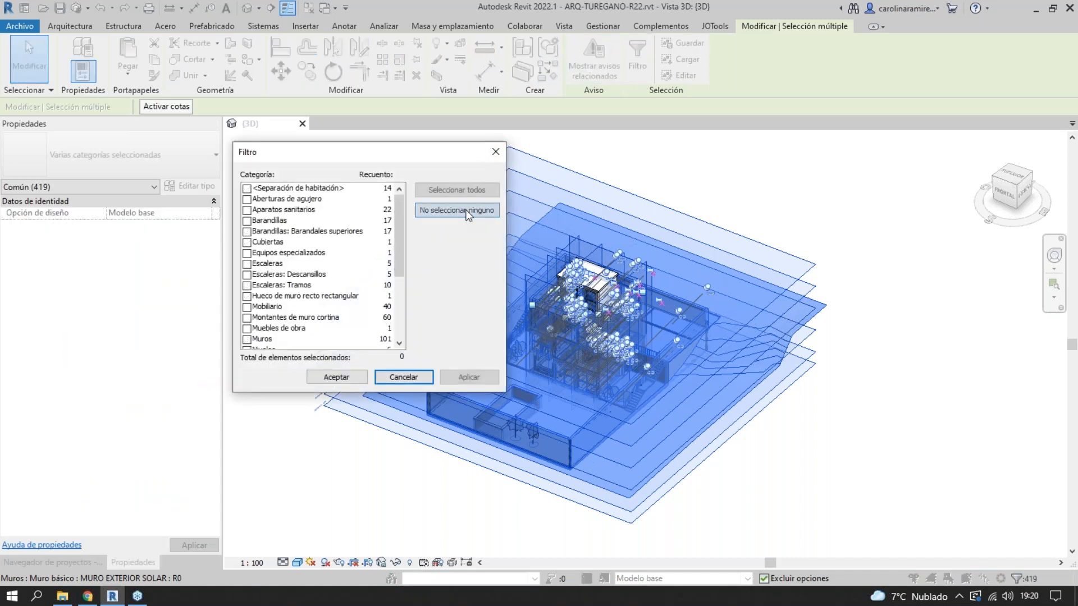
click(283, 211)
click(246, 210)
click(343, 376)
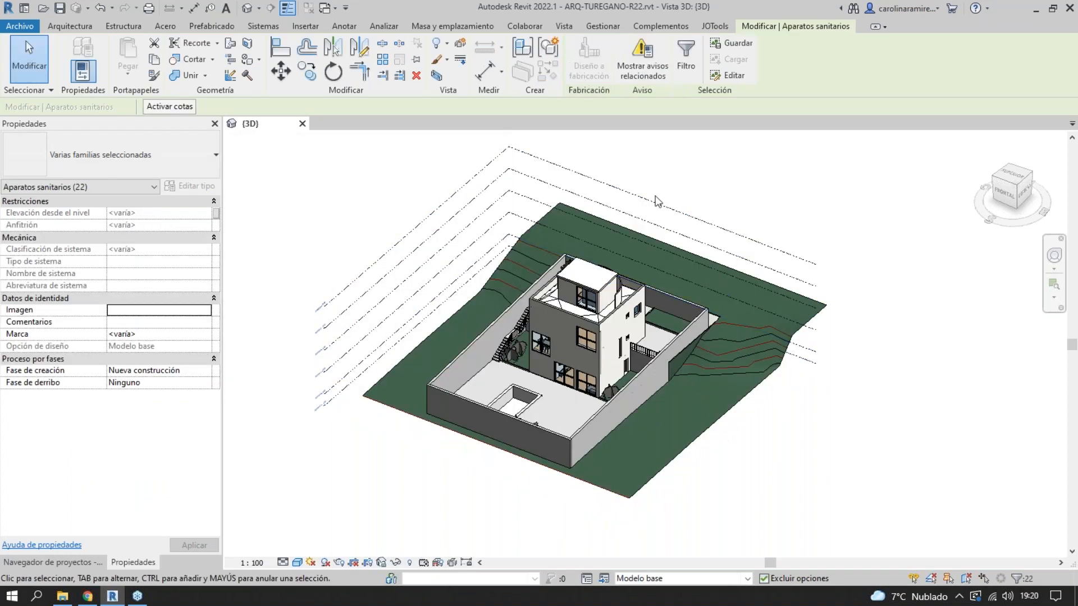
- Temporarily isolate the Aparatos sanitarios category in the 3D view and clear the selection
click(396, 562)
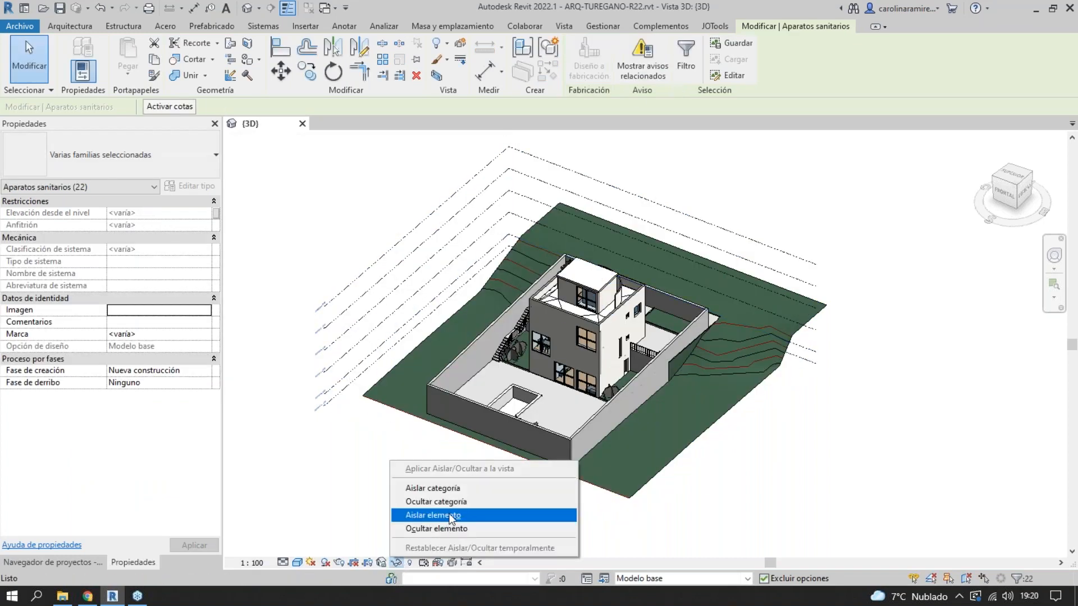
click(444, 488)
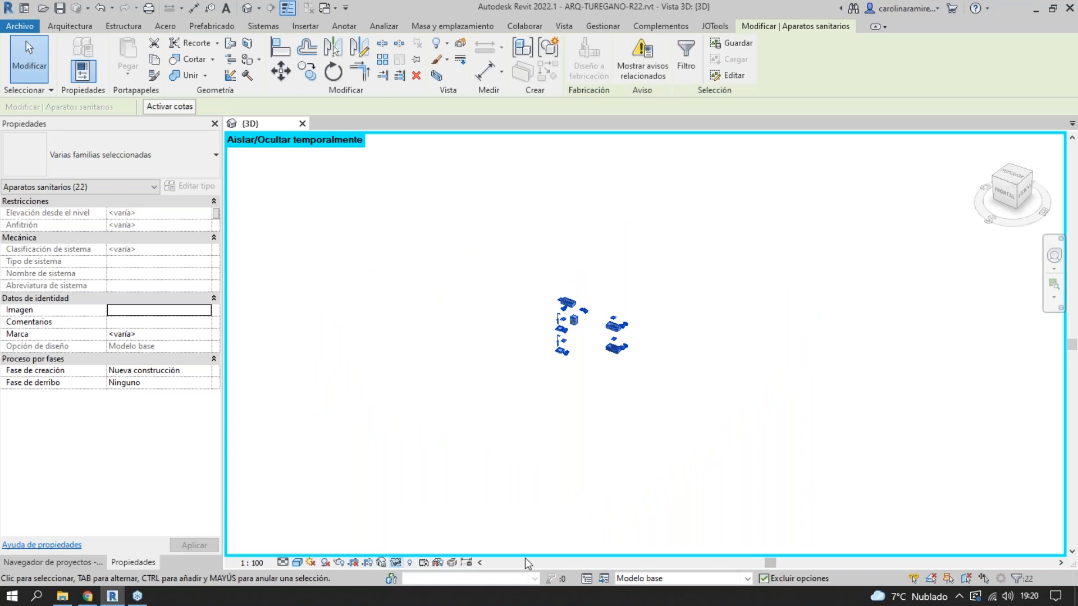
key(Escape)
scroll(613, 321, up, 3)
scroll(601, 332, up, 4)
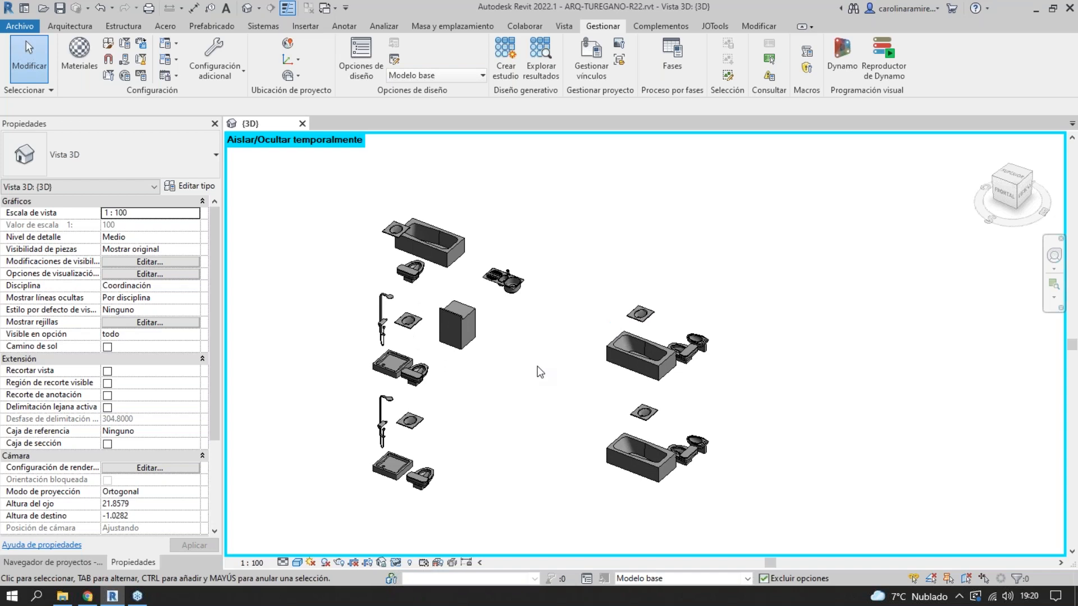
- Select the three isolated bathtubs one at a time to find the one with related warnings
click(430, 253)
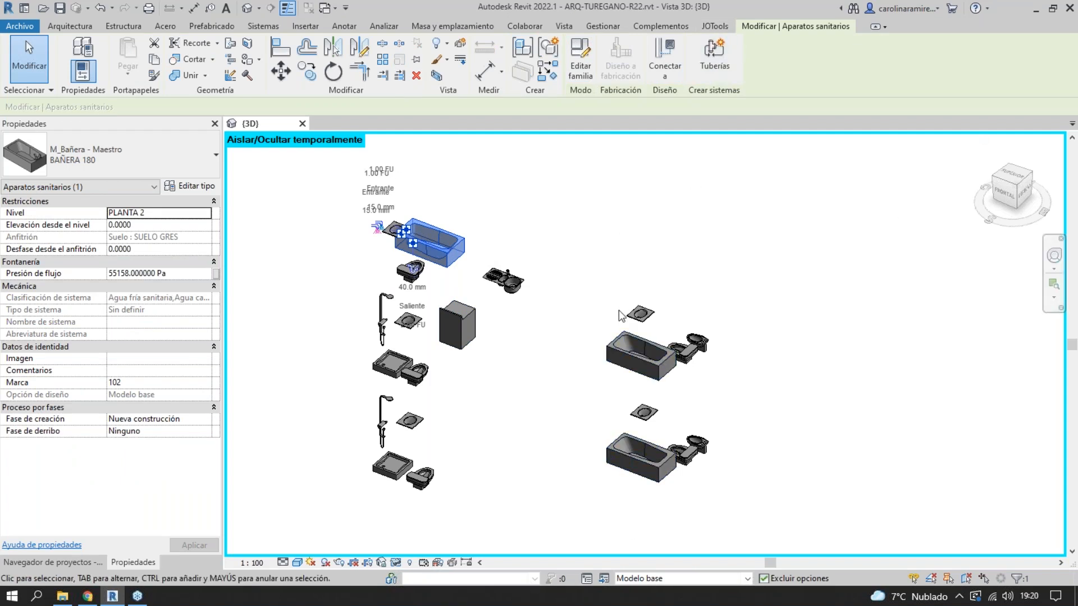
click(615, 357)
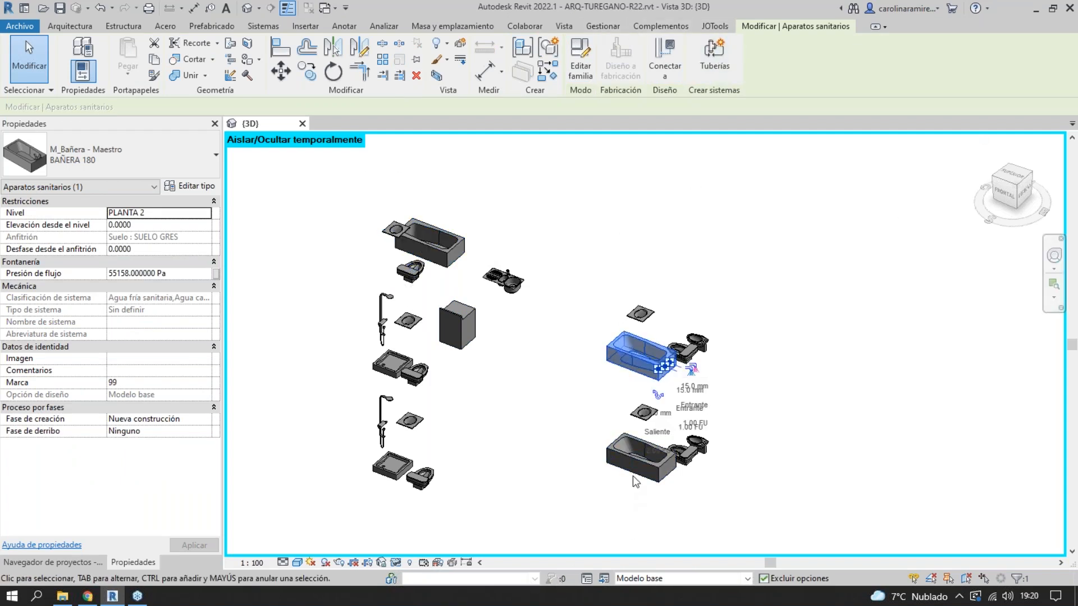
click(637, 458)
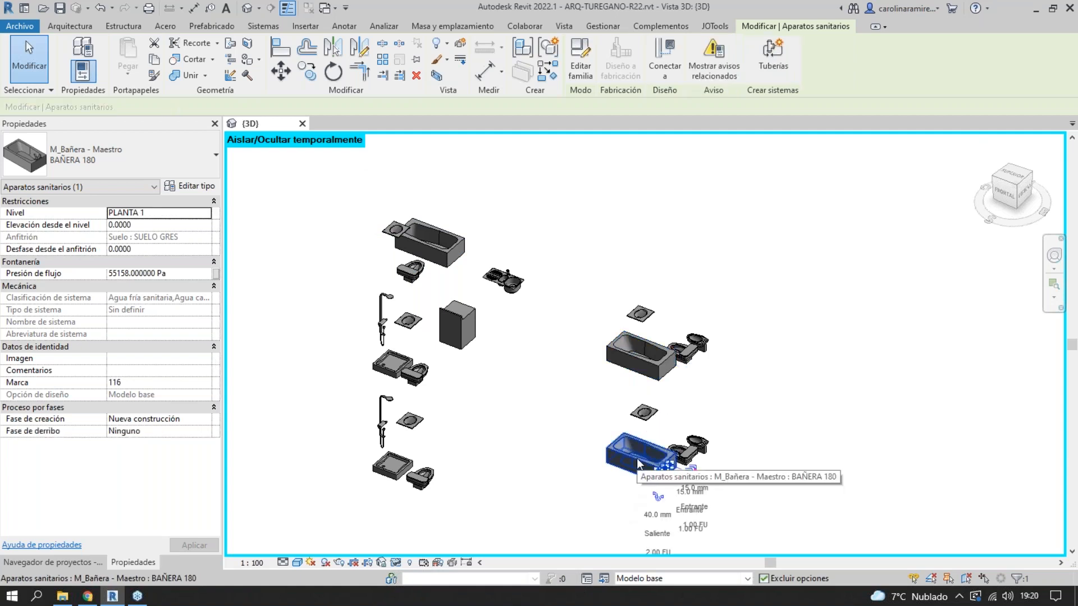
- Show the PLANTA 1 bathtub's related warnings and highlight both identical BAÑERA 180 instances in turn to compare them
click(713, 59)
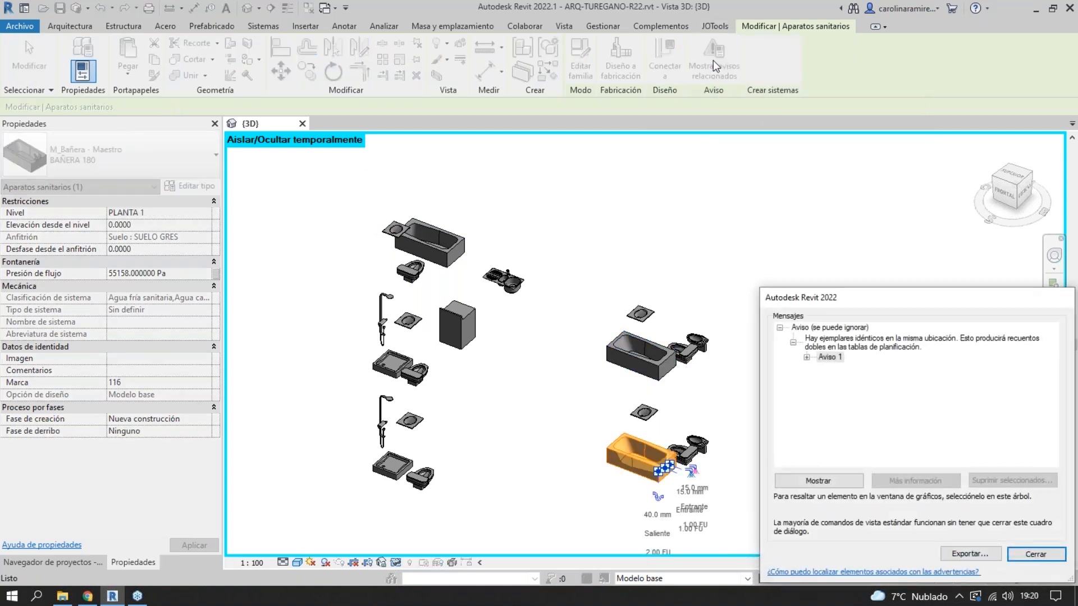
click(807, 357)
click(852, 371)
click(853, 400)
click(860, 374)
click(864, 391)
click(862, 377)
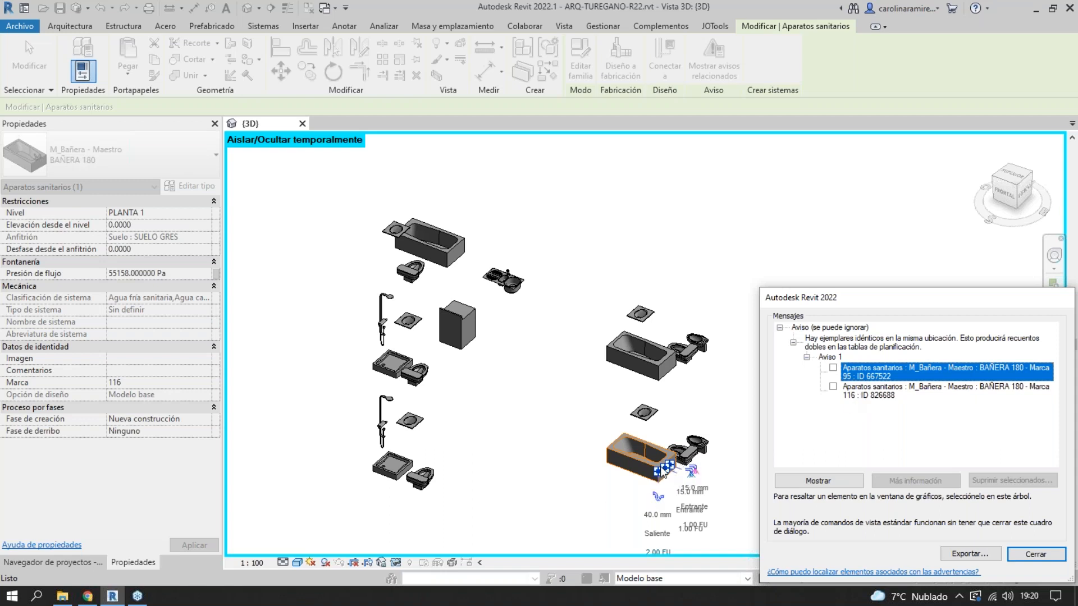
click(894, 390)
click(896, 372)
- Delete the duplicate BAÑERA 180 with ID 826688 through the warning and reset the view's temporary isolation
click(833, 387)
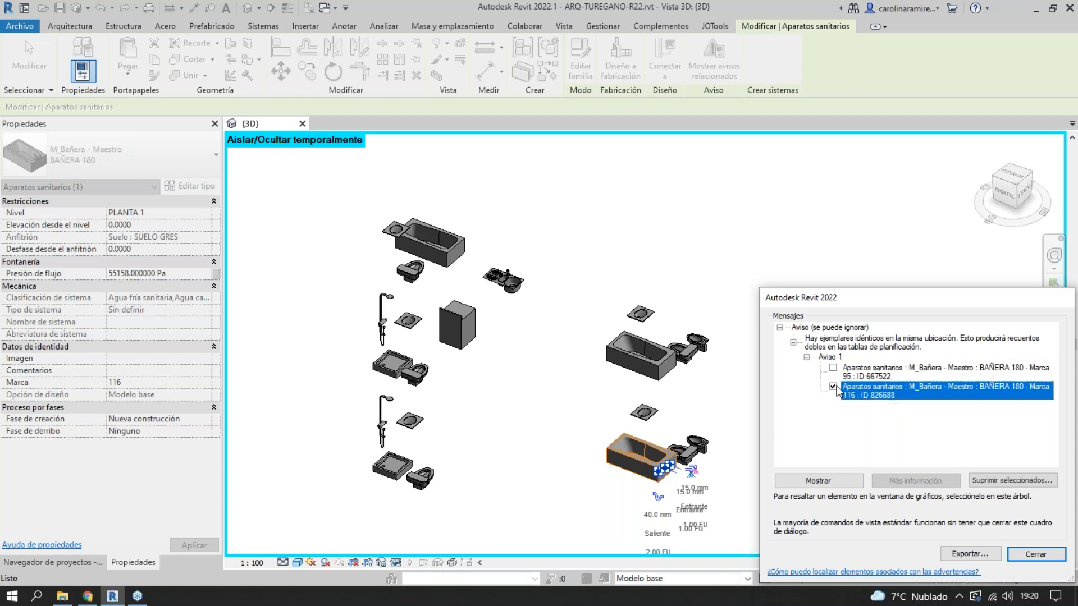
click(988, 481)
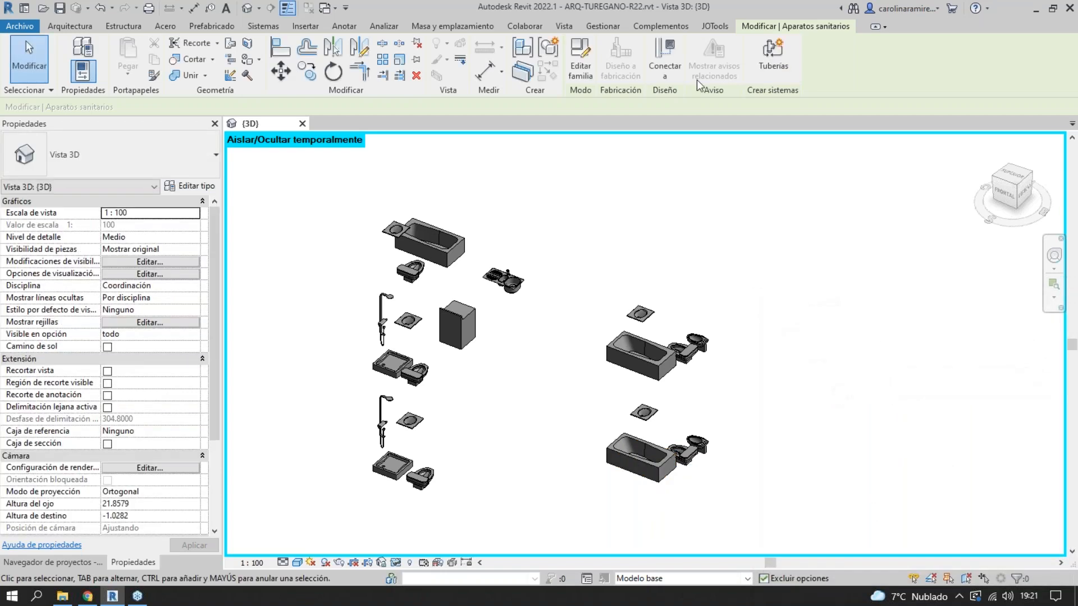
click(466, 564)
click(494, 549)
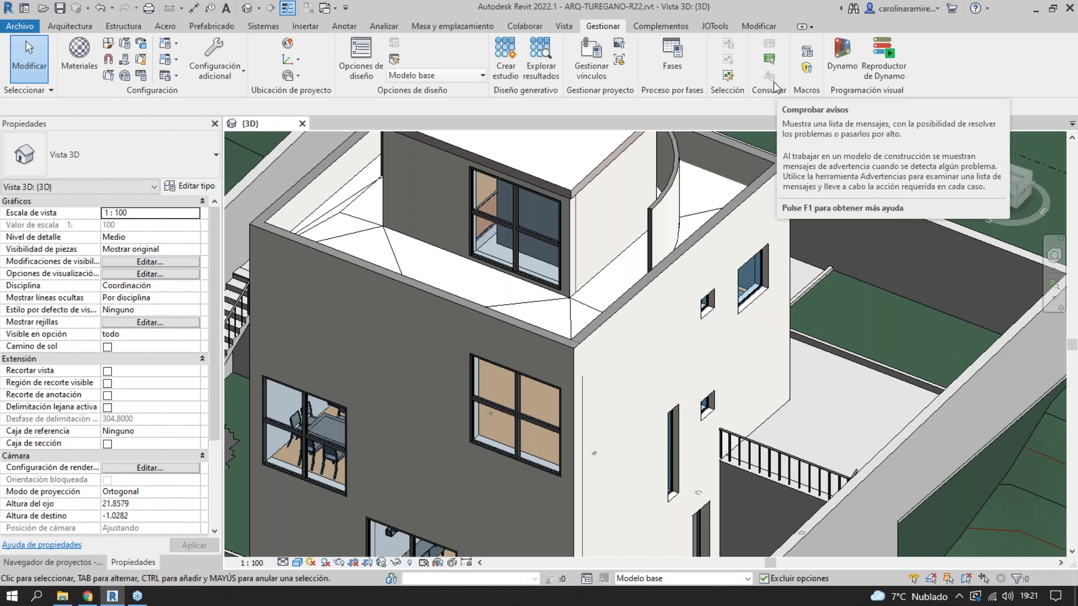
- Select the exterior staircase and examine its riser count, riser height and tread depth in the instance properties
scroll(623, 169, down, 5)
scroll(348, 384, up, 3)
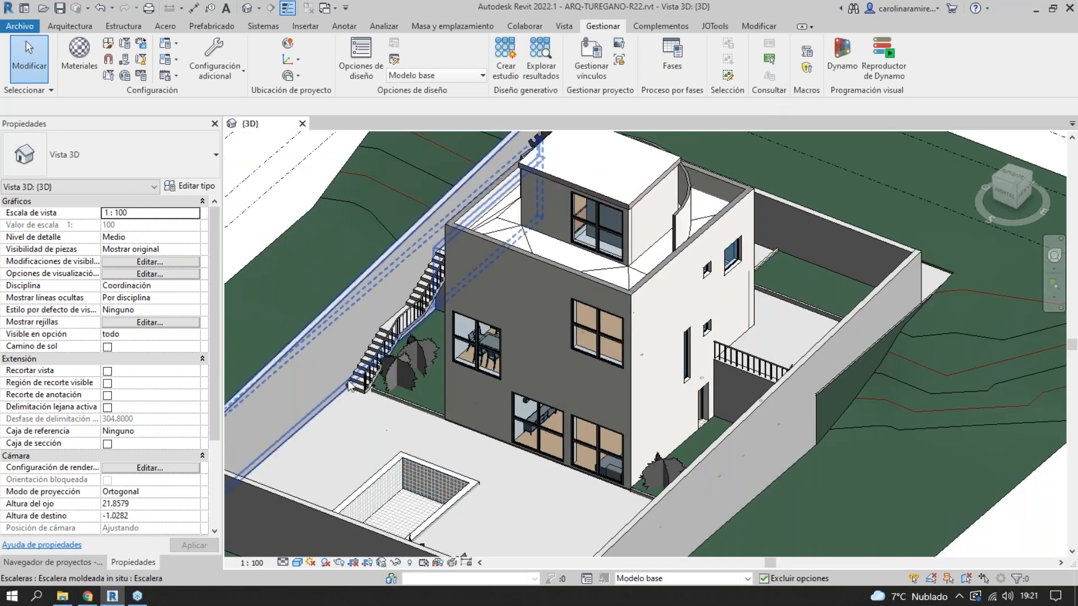
scroll(348, 382, up, 3)
click(353, 398)
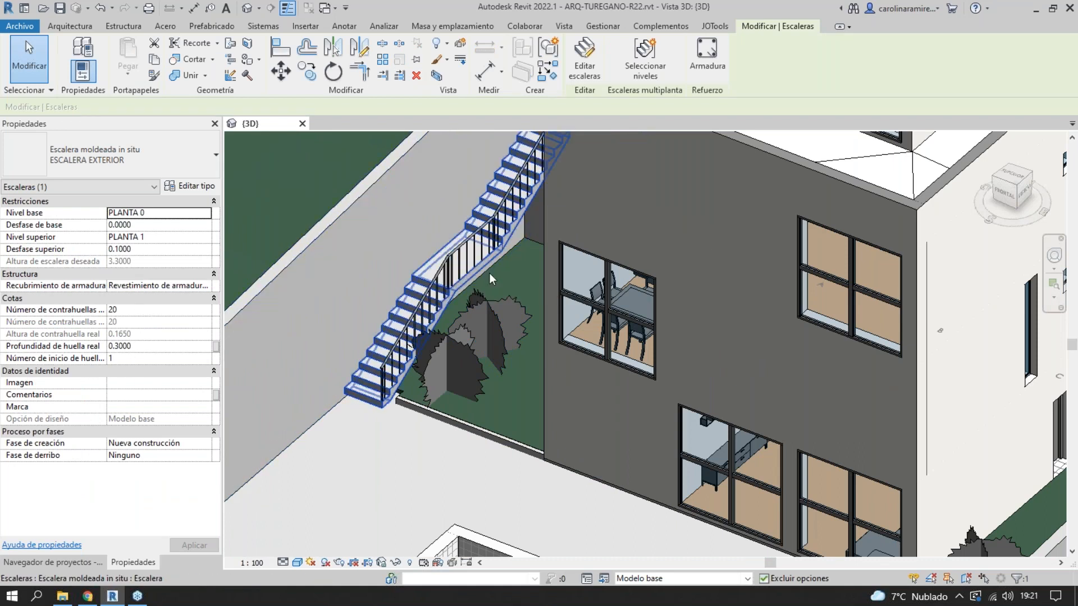
click(161, 311)
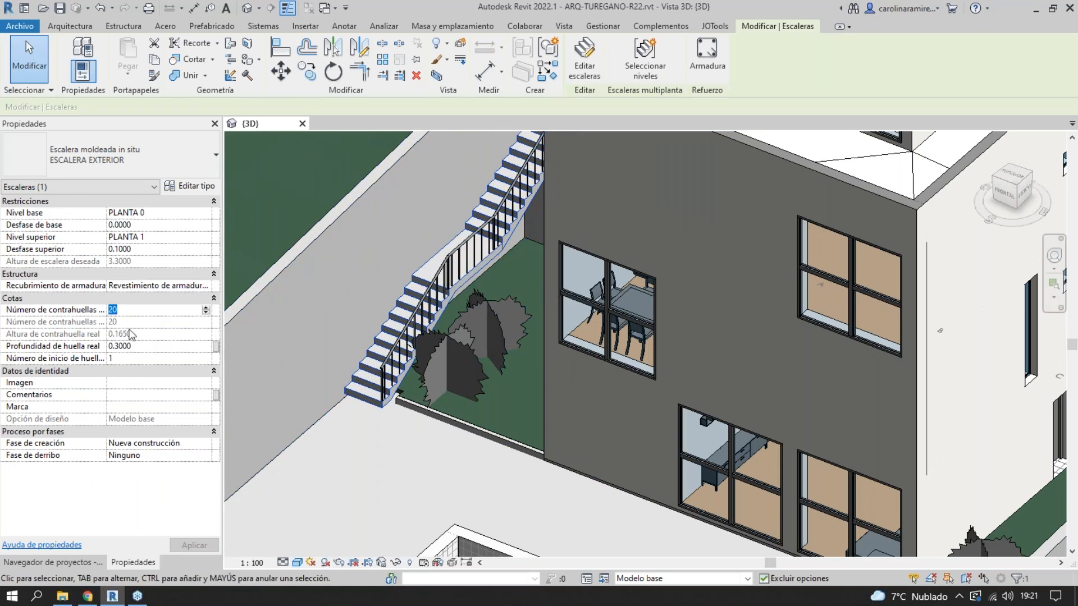
double_click(107, 312)
click(124, 325)
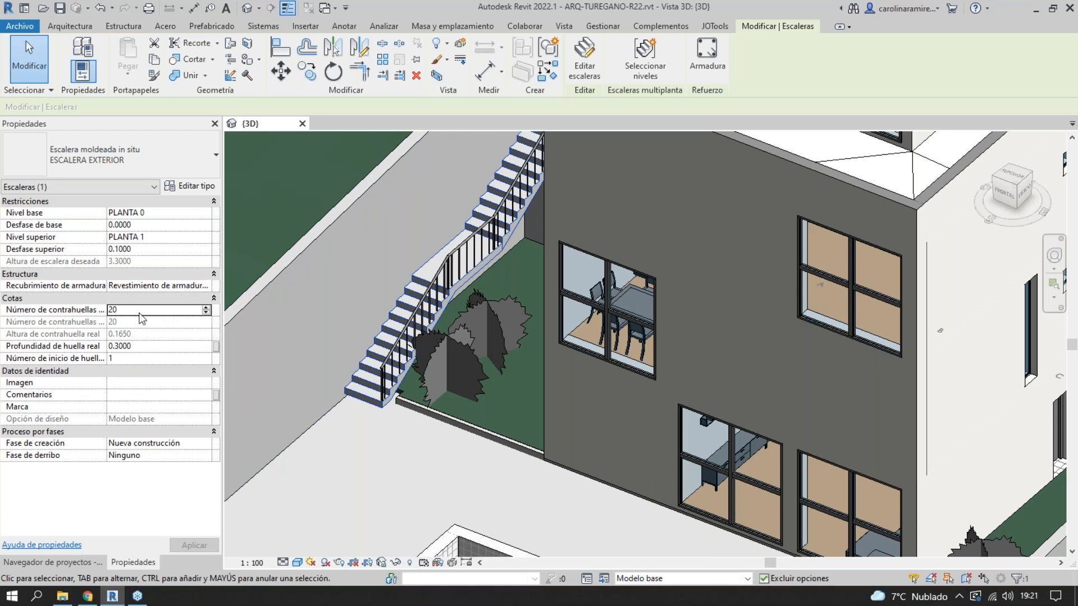
double_click(140, 311)
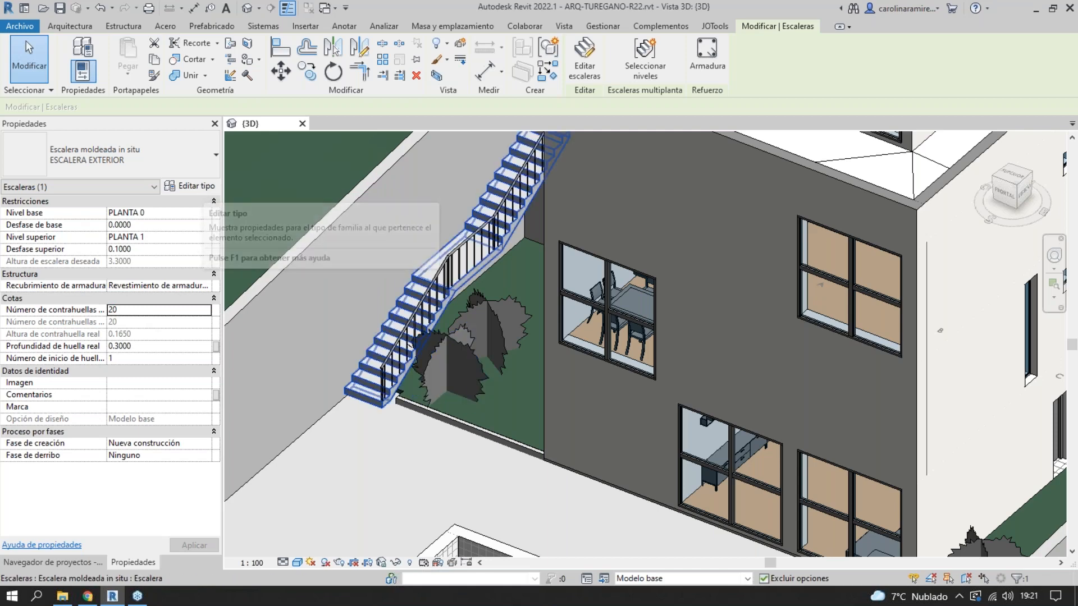
- Examine the calculation rules in the ESCALERA EXTERIOR type properties, close them without changes and deselect the staircase
click(193, 190)
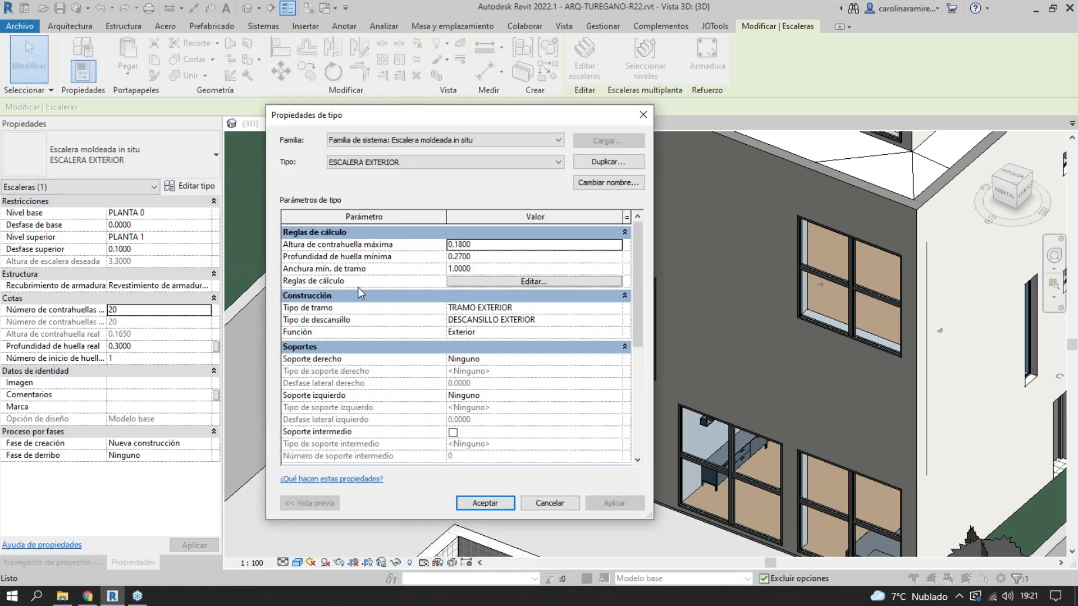
click(472, 269)
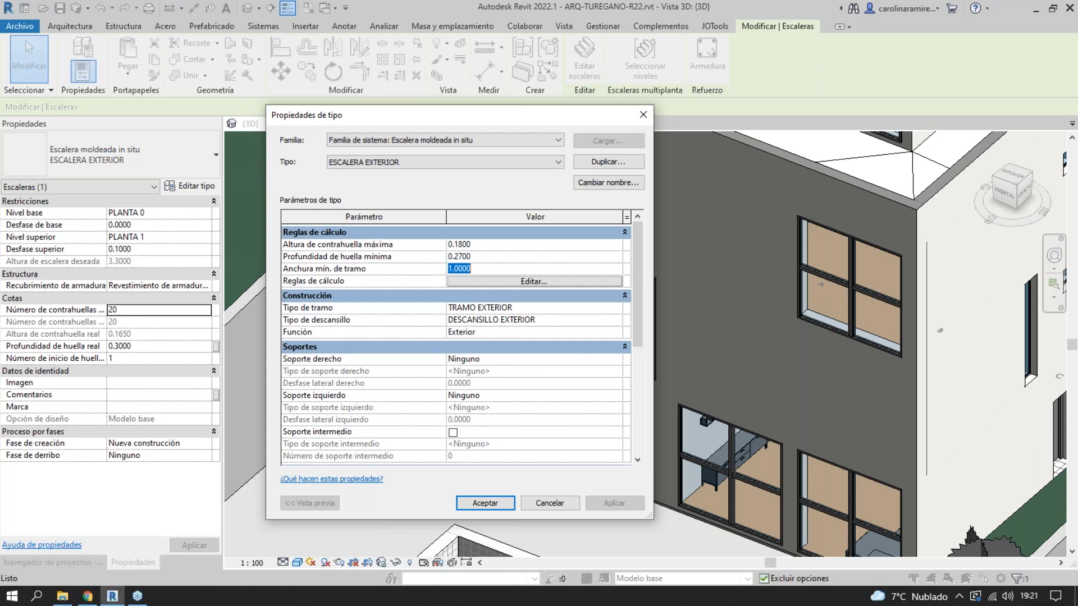
click(644, 115)
scroll(366, 430, down, 6)
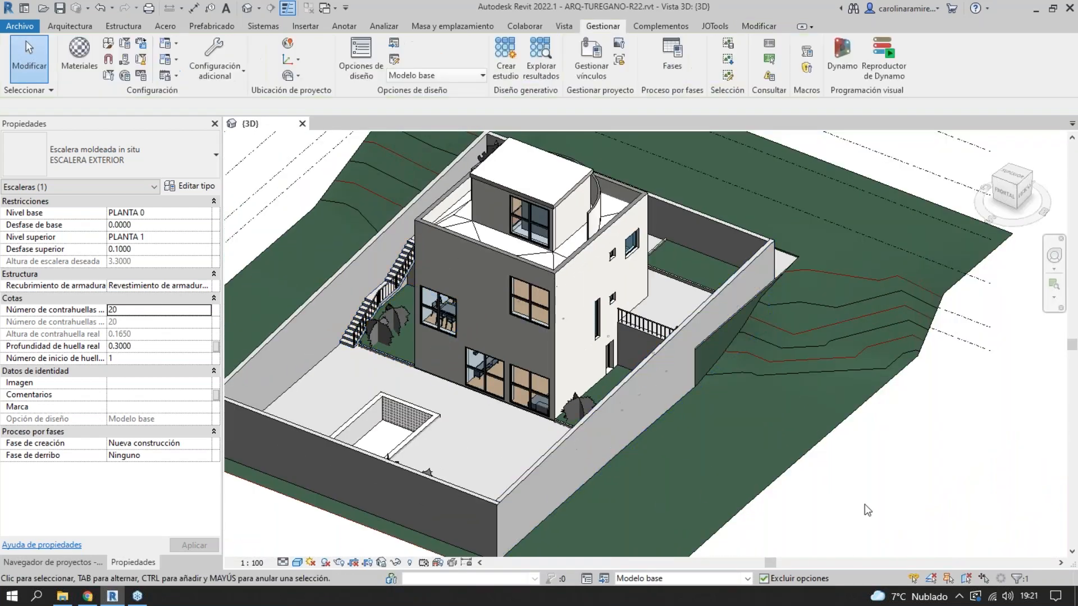
click(864, 504)
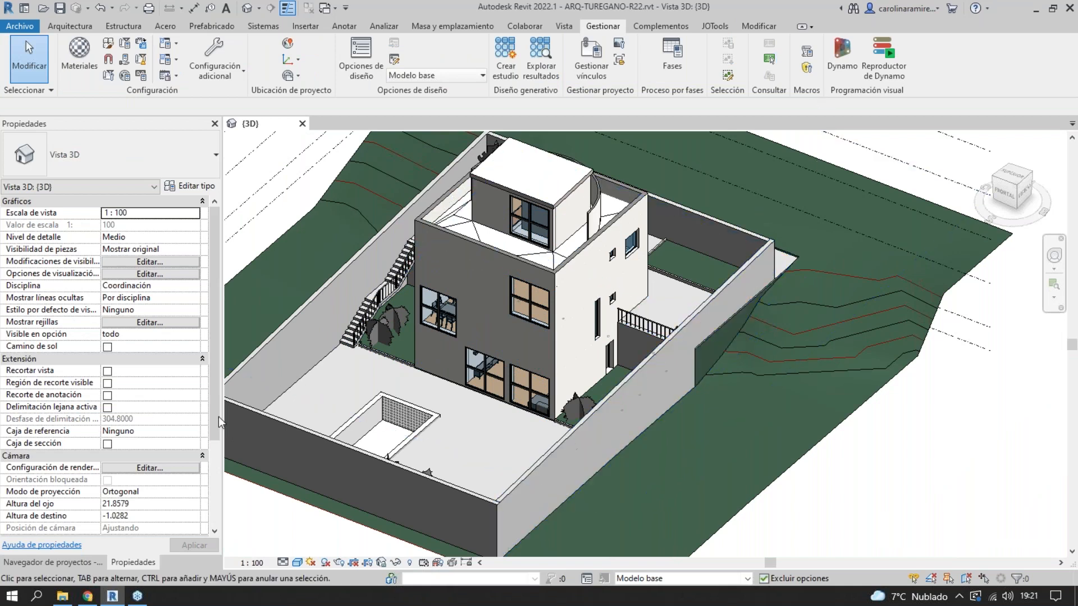
- Switch to the Chrome presentation showing the slide about model warnings and errors
click(86, 597)
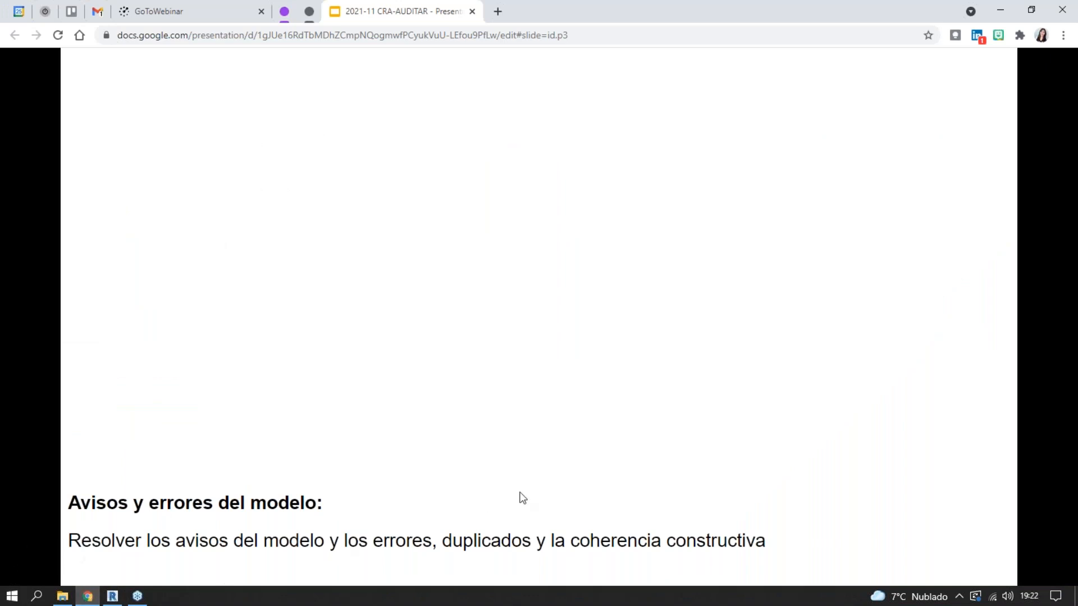
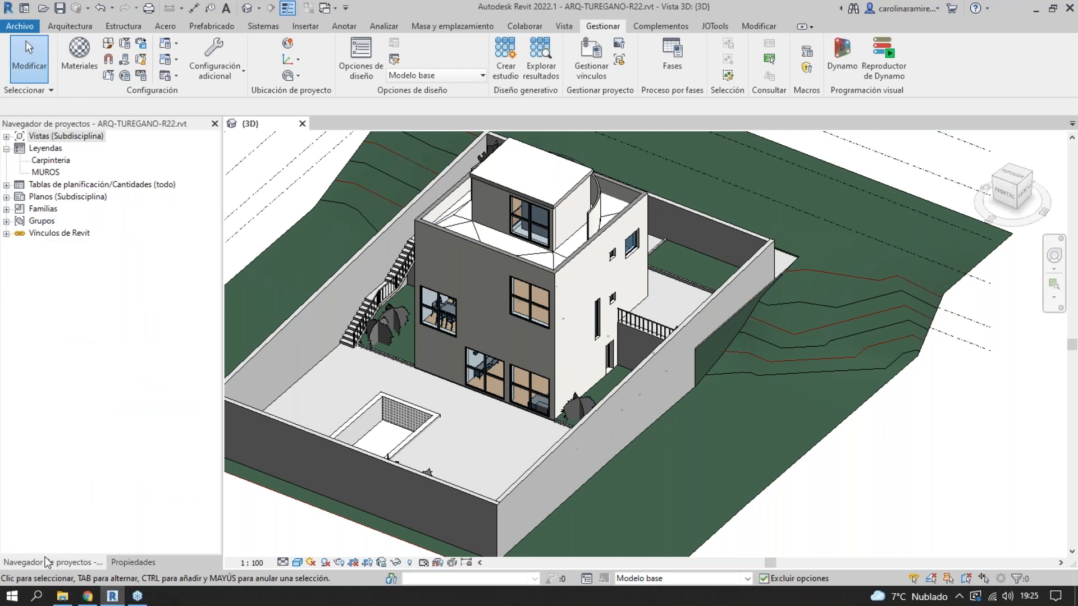
- Create a new multi-category schedule named WIP-multicategoría for the Nueva construcción phase
click(61, 185)
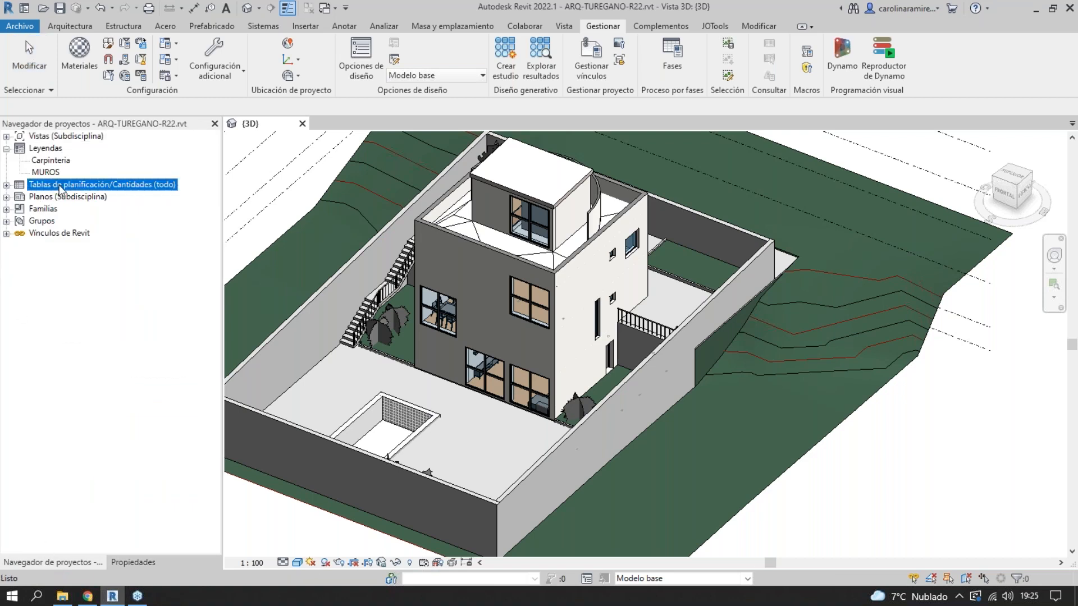
click(8, 185)
right_click(58, 186)
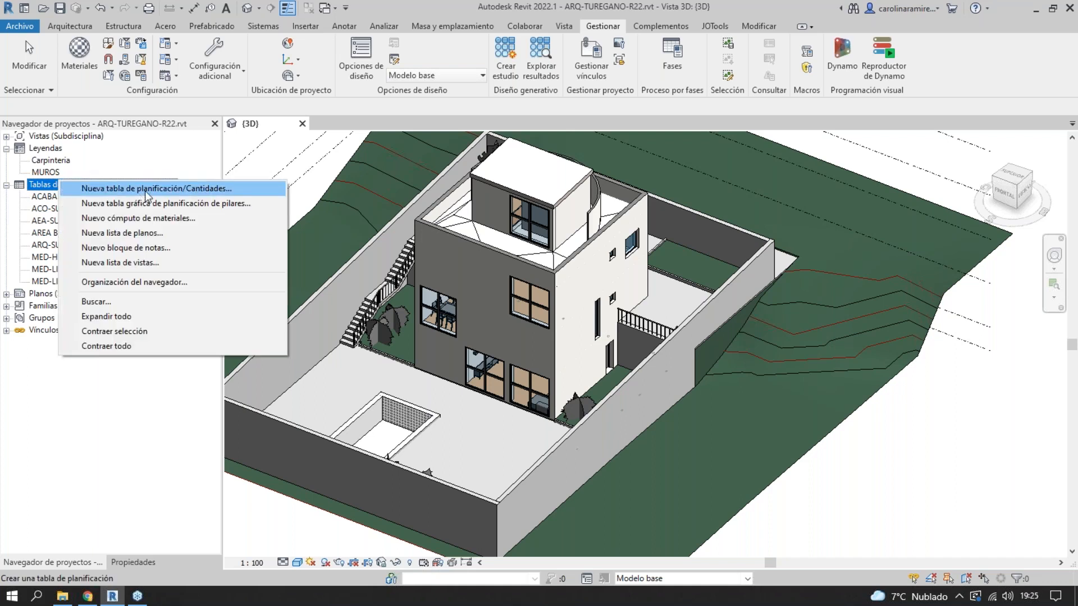
click(145, 191)
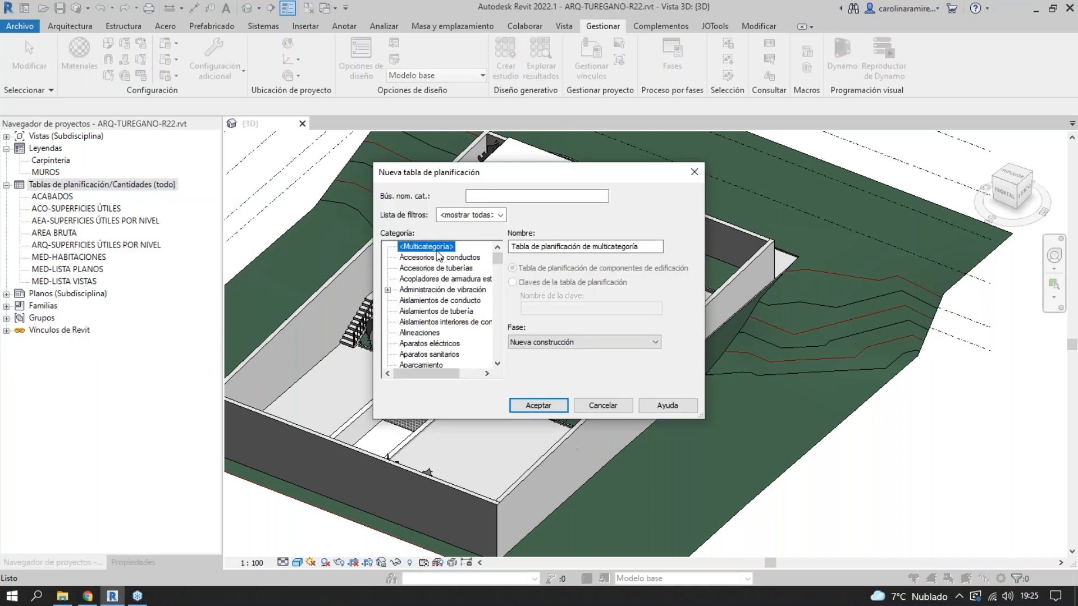
mouse_move(497, 260)
mouse_down()
mouse_move(496, 367)
mouse_move(498, 258)
mouse_up()
drag(593, 247, 437, 231)
text(W)
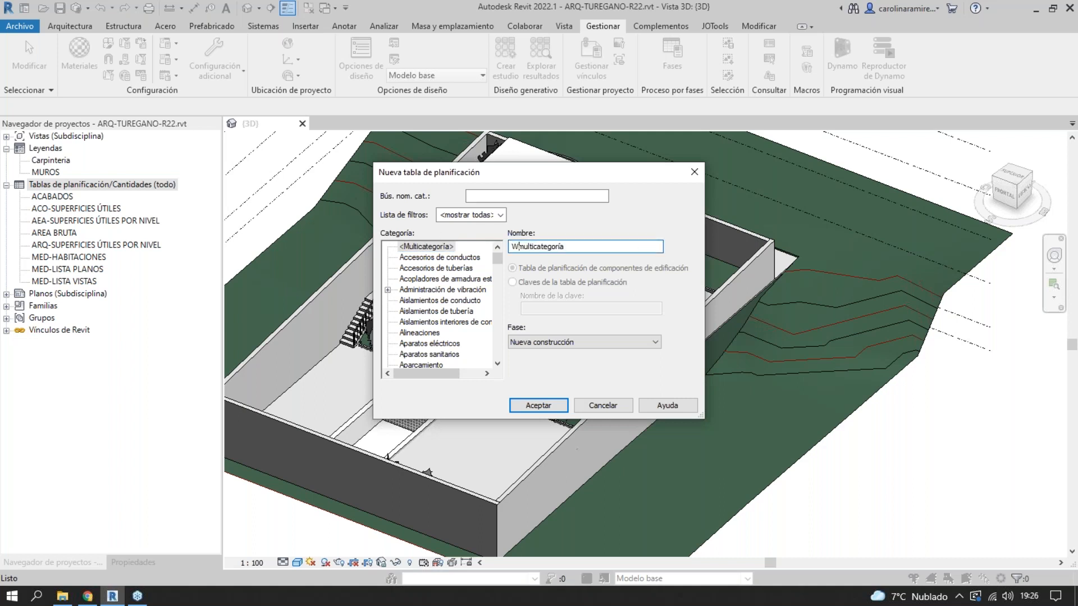
text(IP-)
click(535, 406)
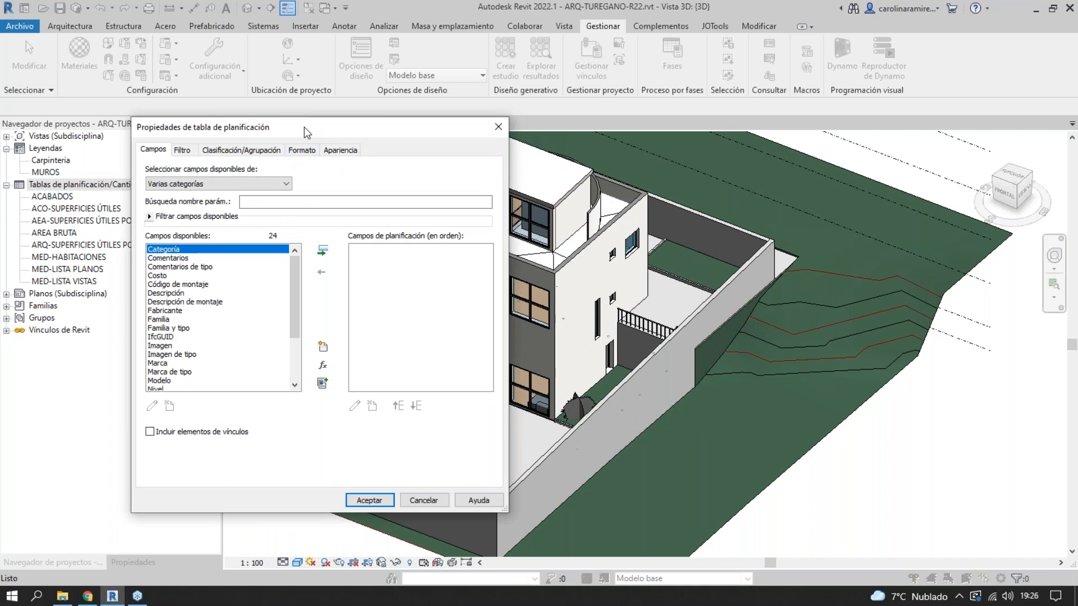
- Add the Categoría, Familia and Tipo fields to the multi-category schedule
double_click(181, 251)
double_click(176, 311)
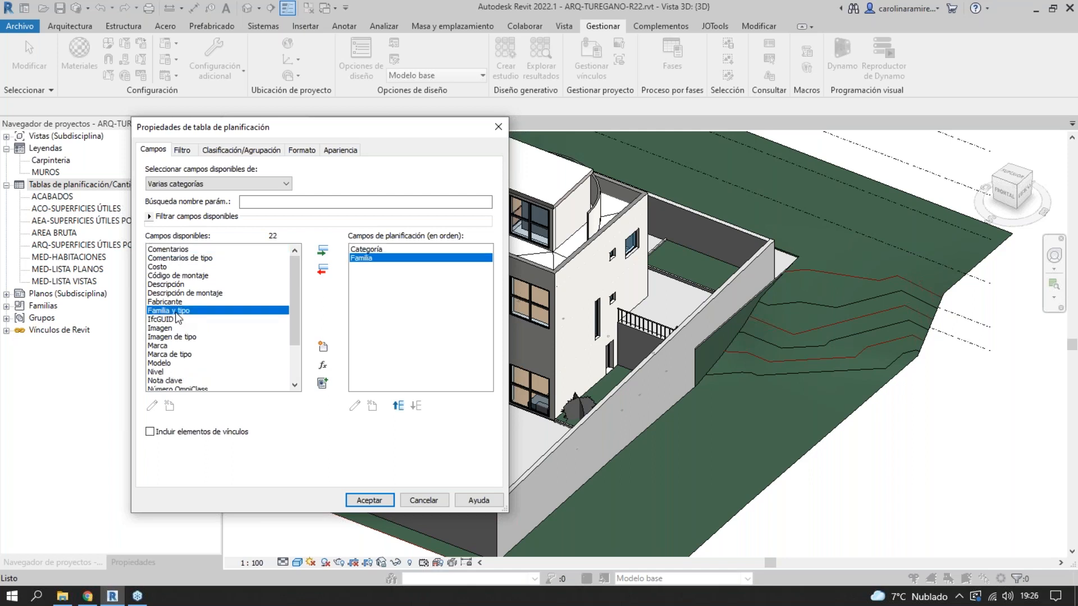
scroll(166, 376, down, 3)
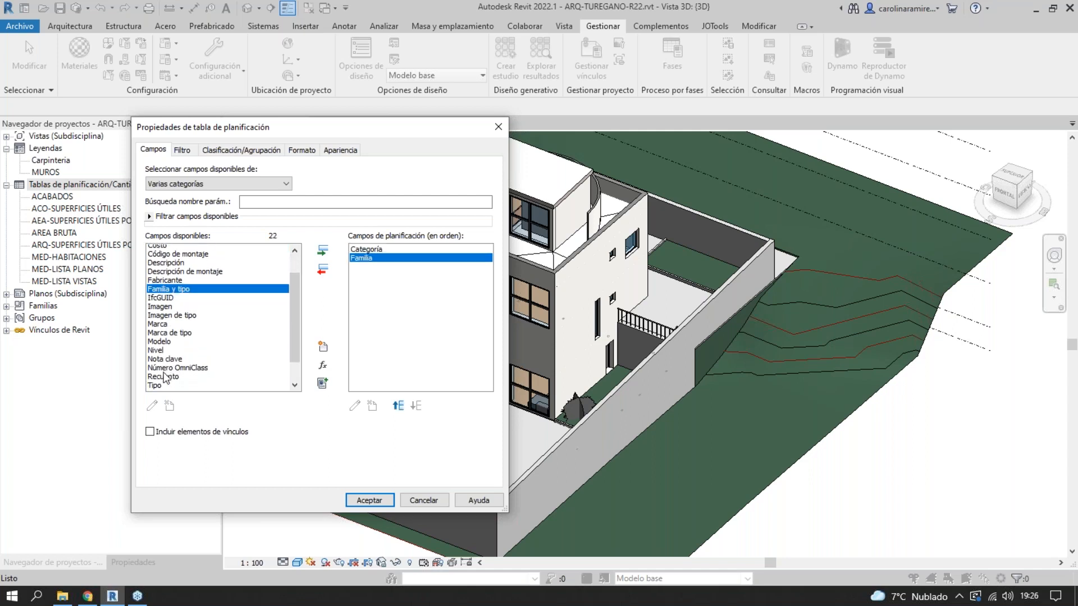
double_click(154, 381)
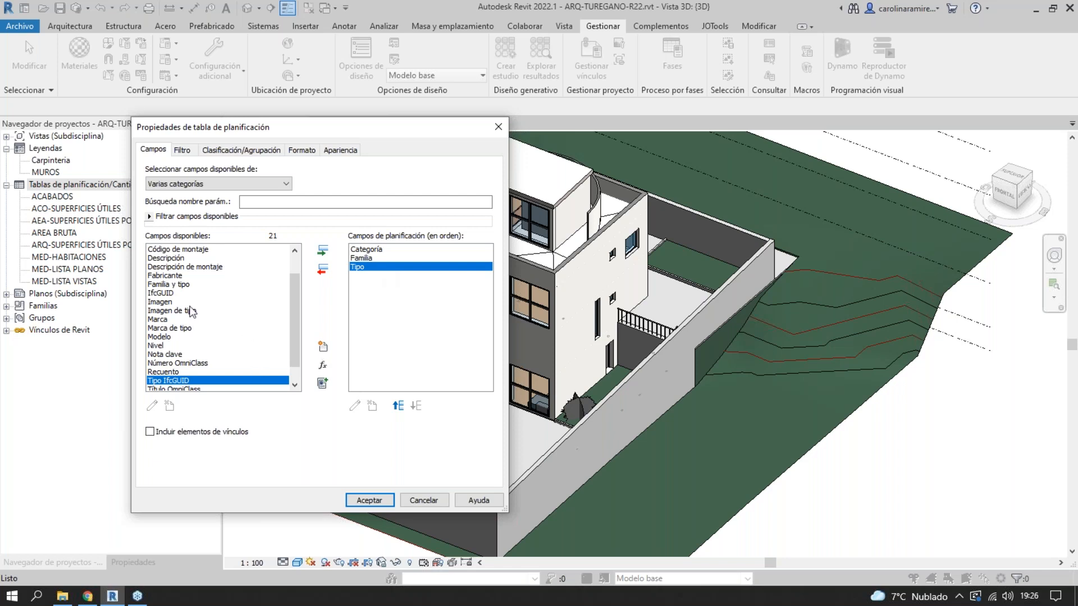
- Add the Código de montaje, Modelo, Marca de tipo and Recuento fields to the schedule
scroll(193, 292, up, 3)
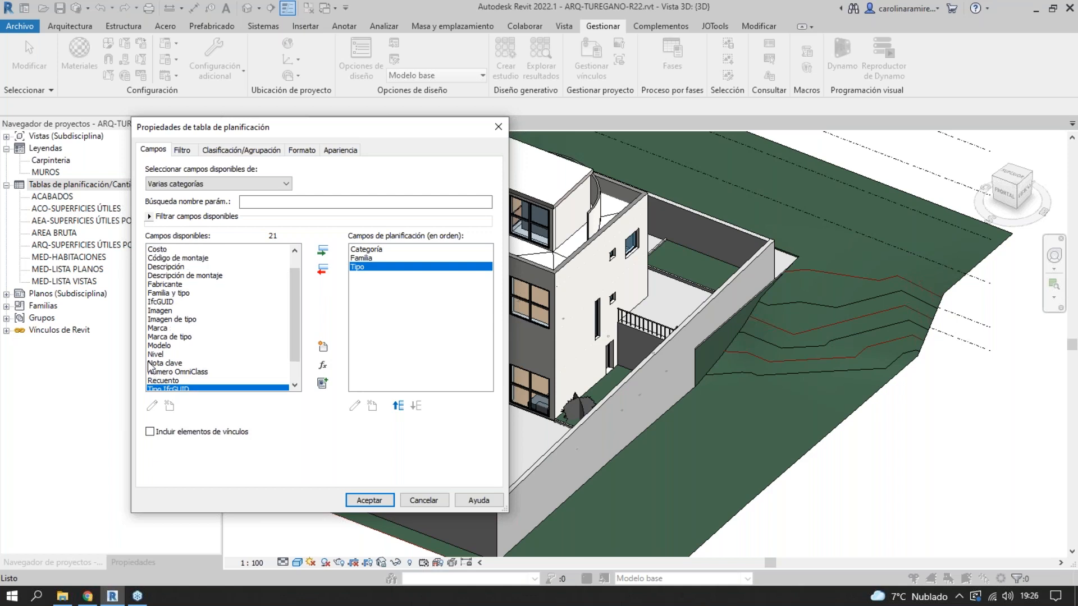
click(193, 275)
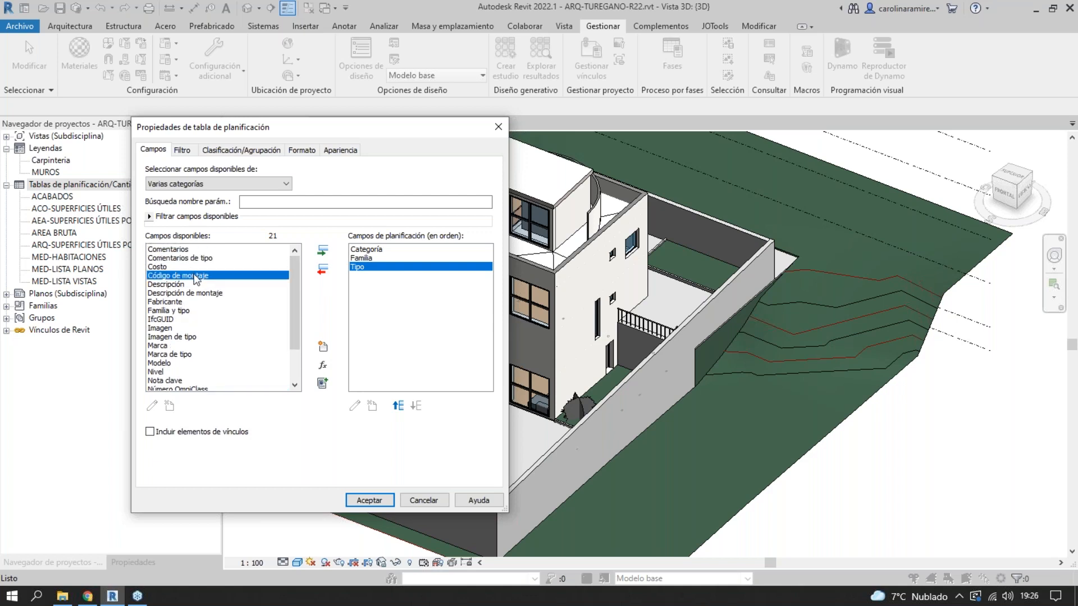
double_click(195, 276)
scroll(222, 326, down, 2)
scroll(223, 331, up, 2)
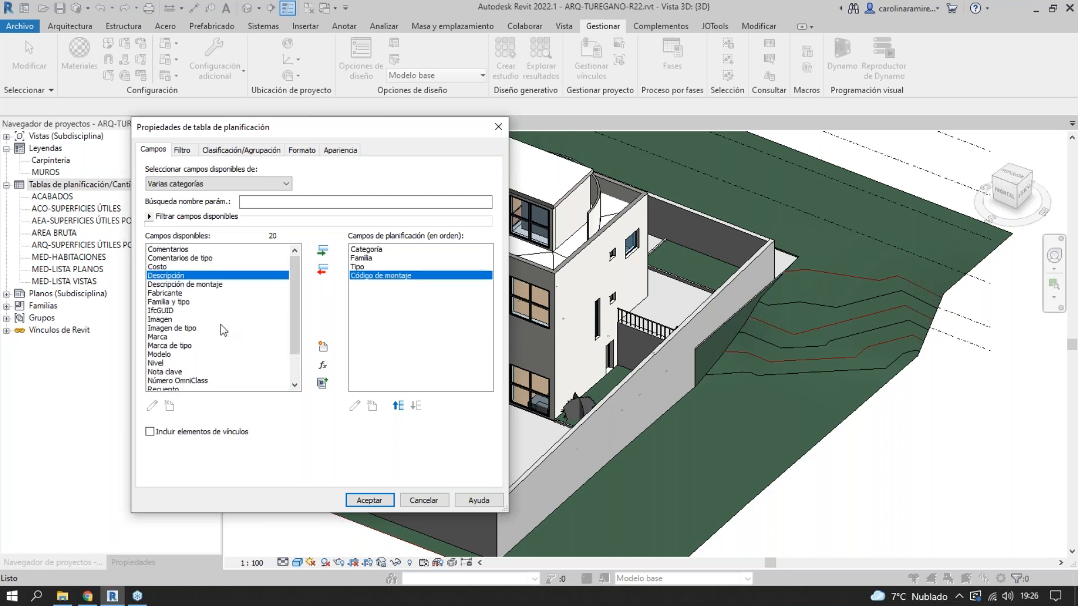
double_click(161, 355)
double_click(174, 345)
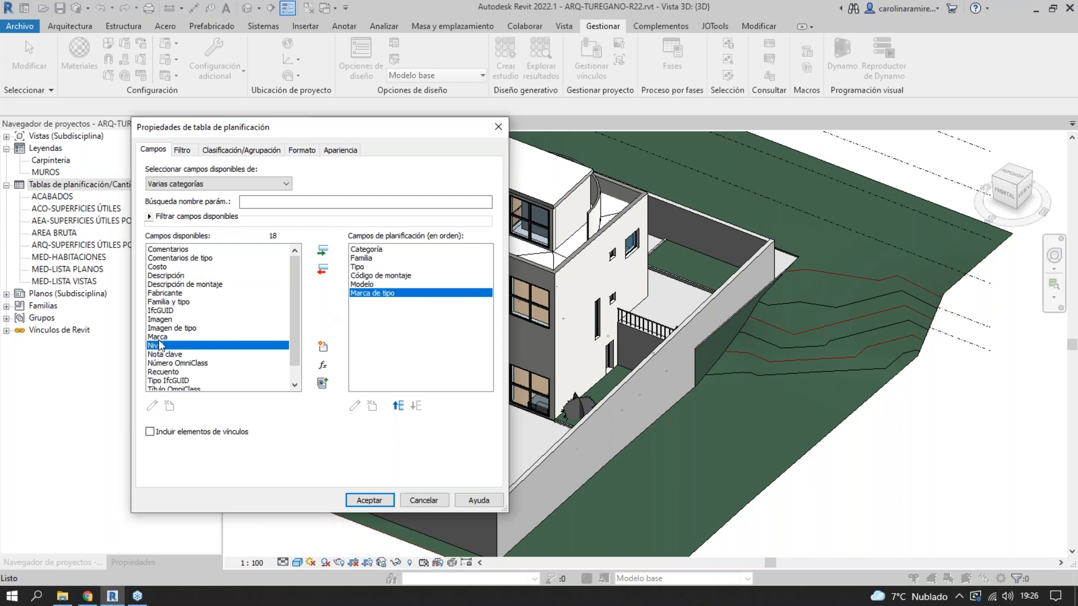
scroll(256, 390, down, 1)
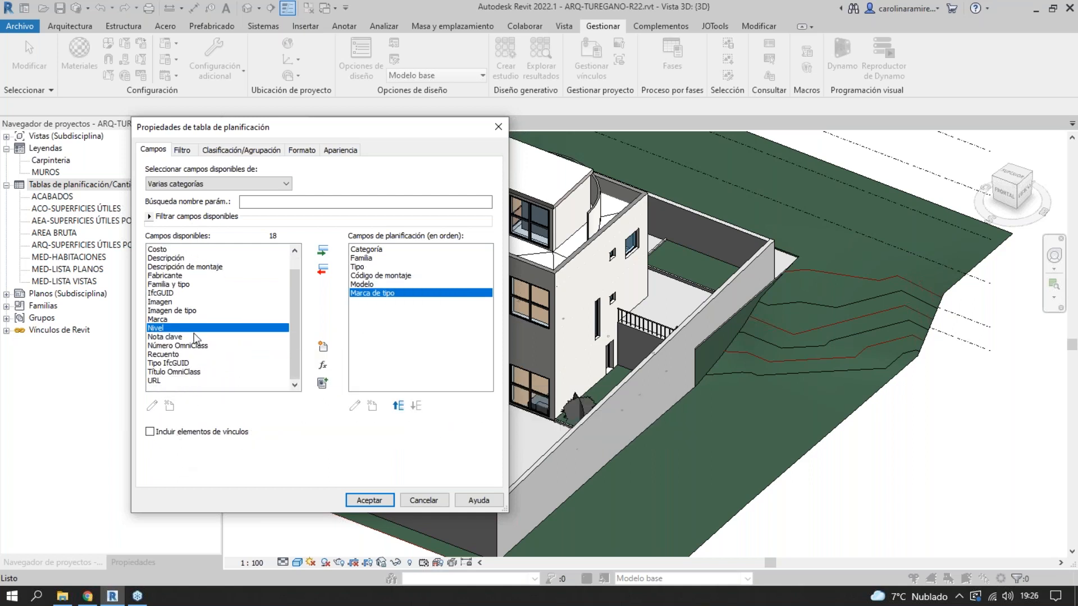
double_click(181, 354)
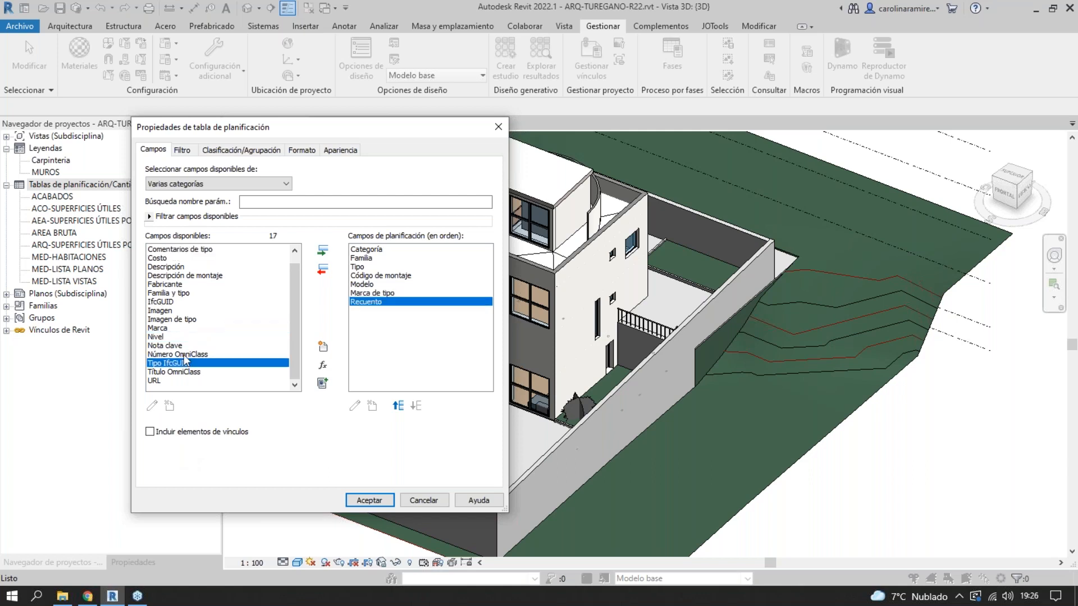
scroll(184, 359, up, 1)
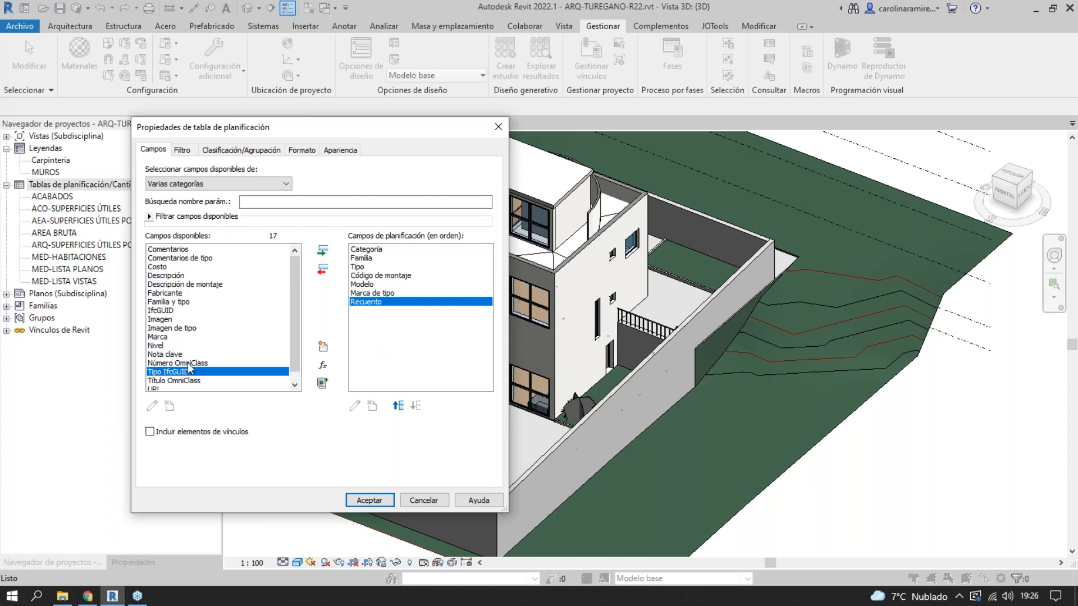
click(198, 302)
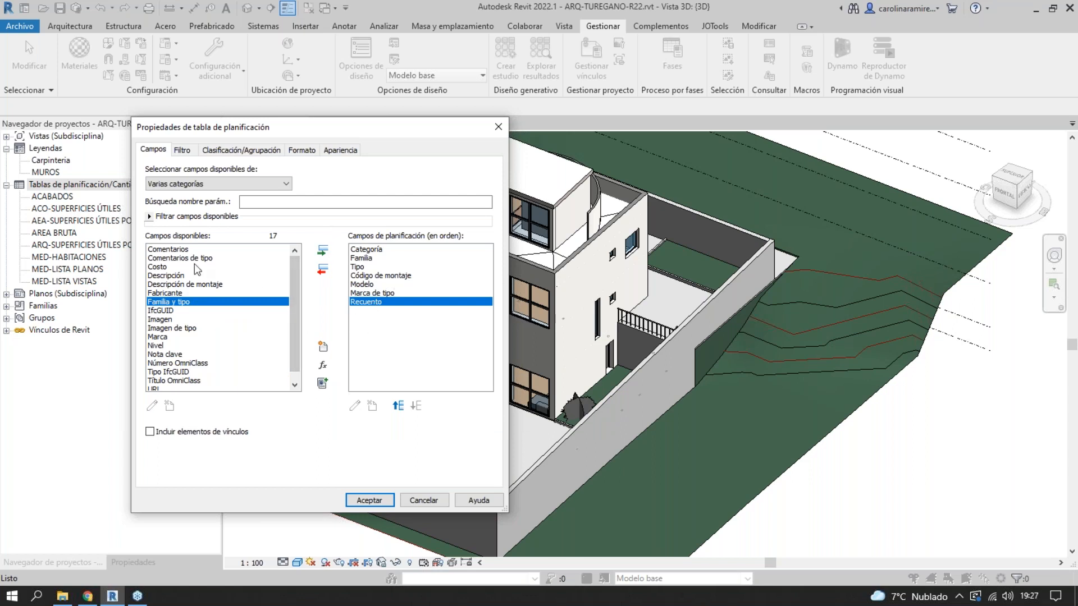
- Sort the schedule by Categoría with a header, then Familia and Tipo, turn off itemizing every instance, and generate it
click(257, 153)
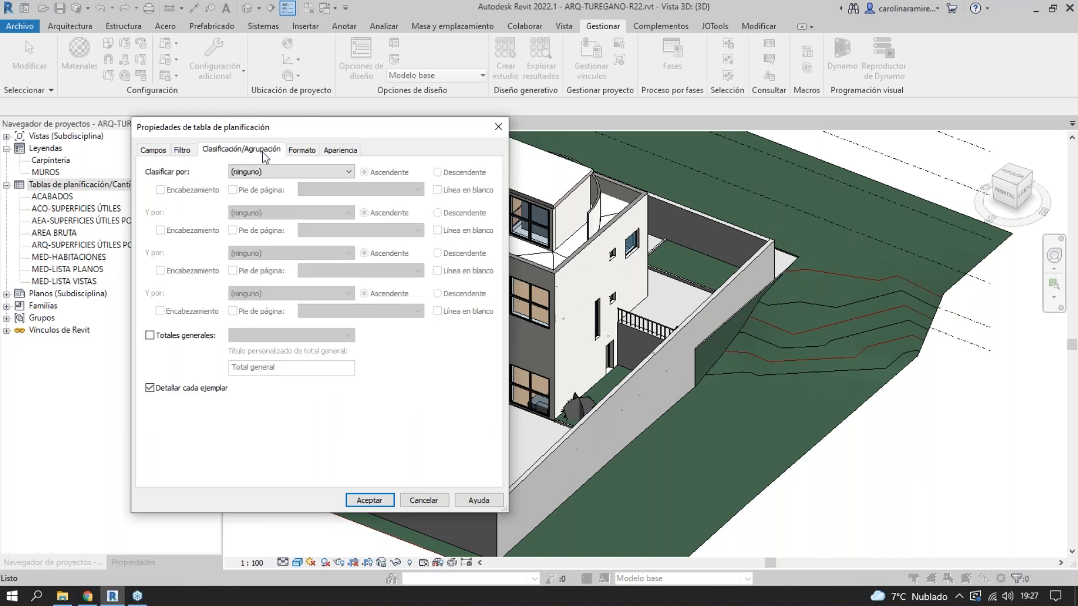
click(275, 171)
click(271, 193)
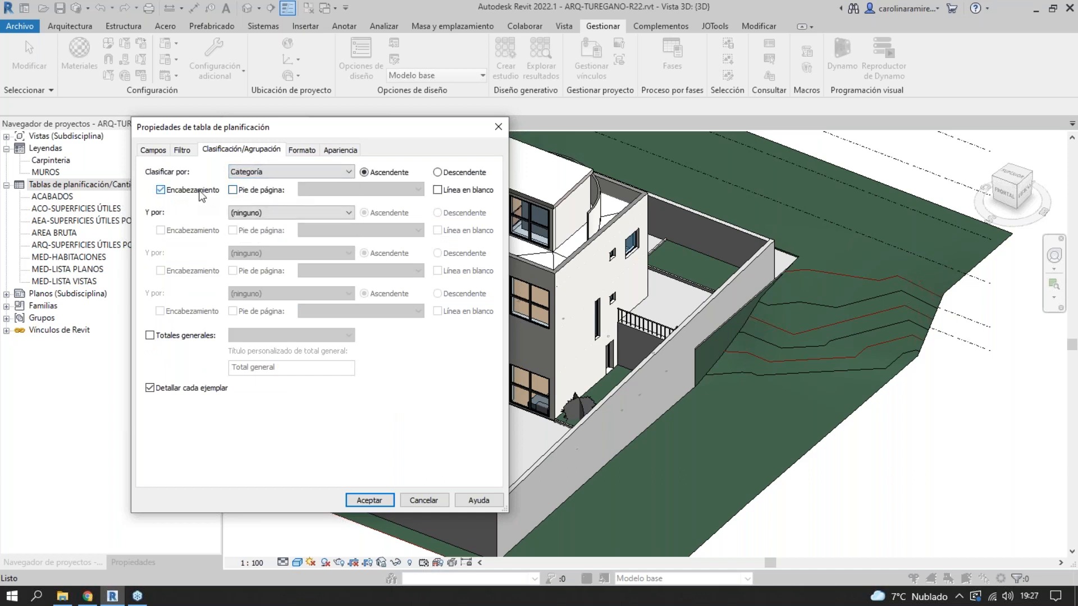
click(284, 213)
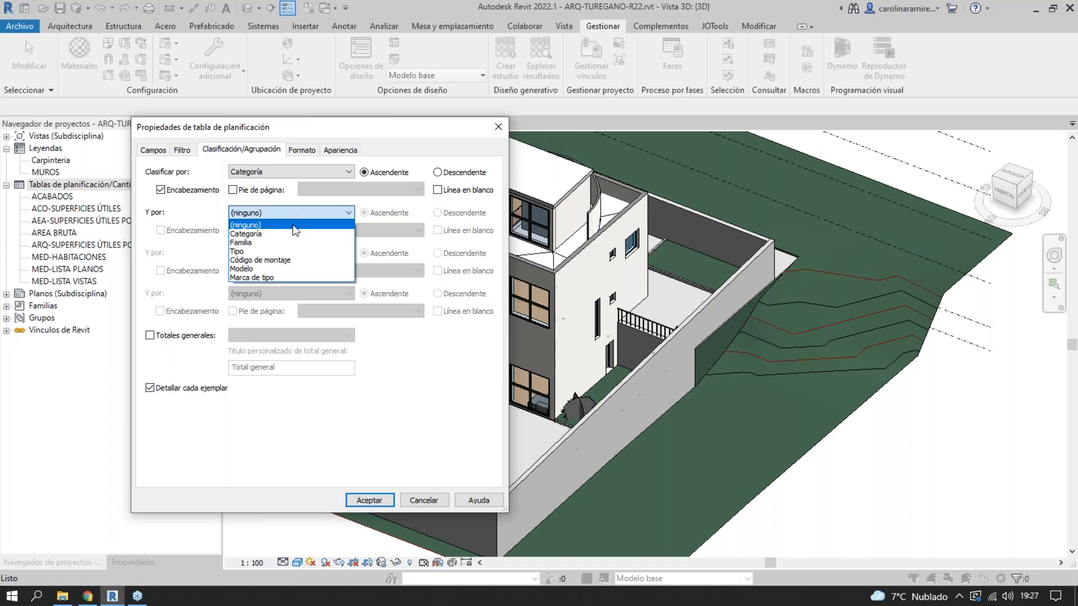
click(293, 243)
click(297, 254)
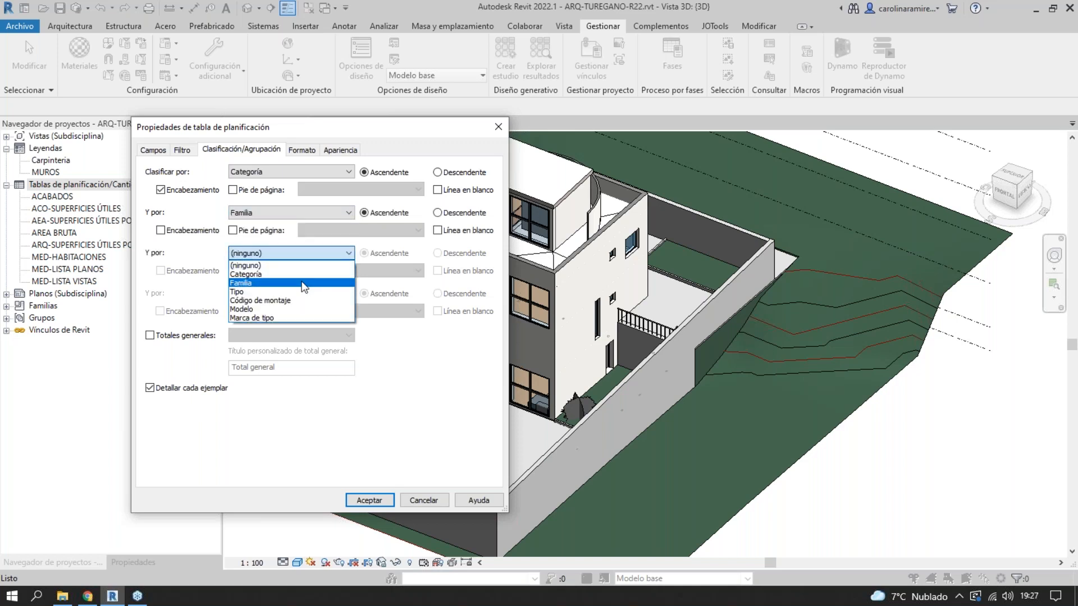
click(302, 290)
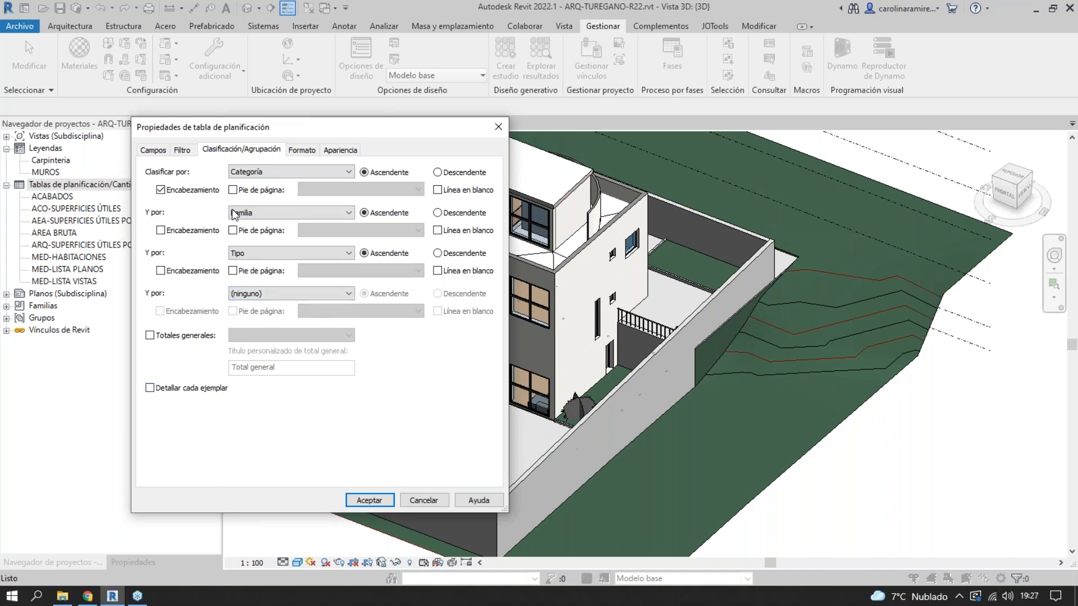
click(370, 501)
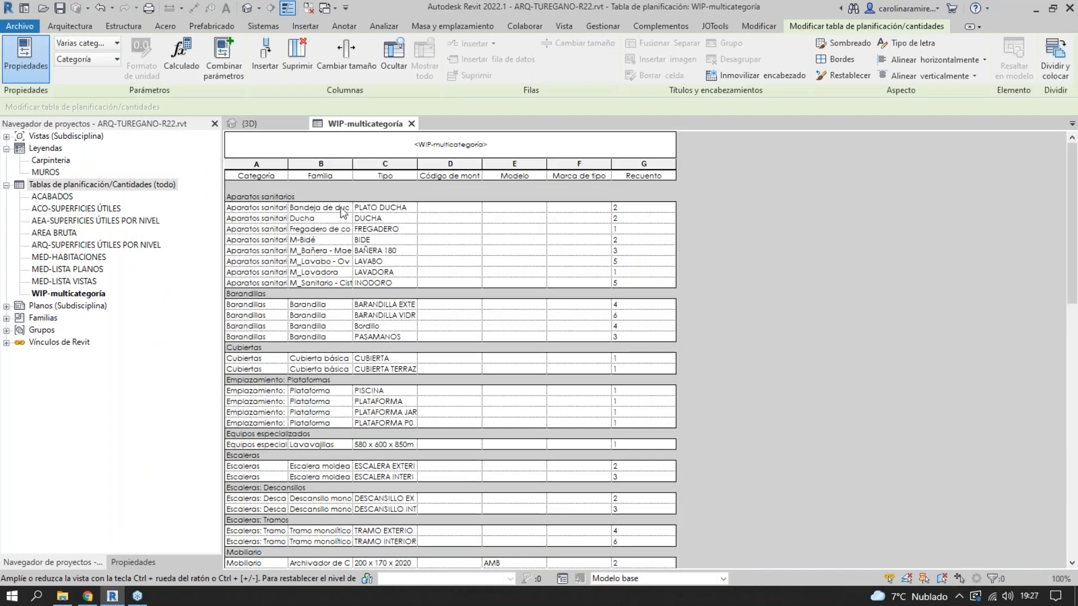
- Widen the Categoría, Familia and Tipo columns of the schedule so their texts fit
drag(287, 163, 422, 164)
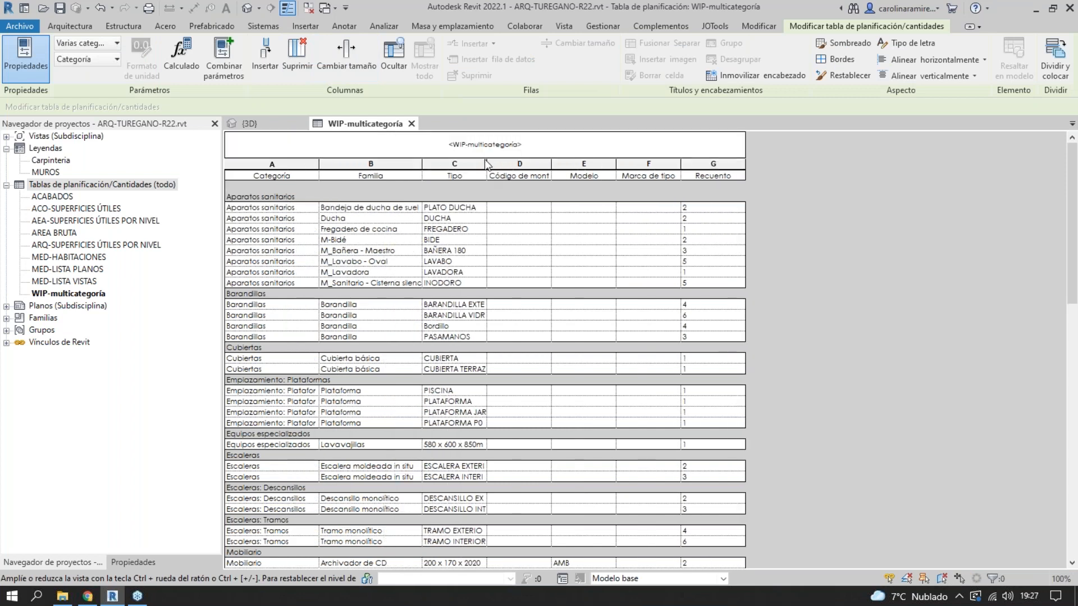
drag(487, 163, 571, 163)
- Review the type names of the Aparatos sanitarios rows and the remaining categories down to the end of the schedule
click(523, 208)
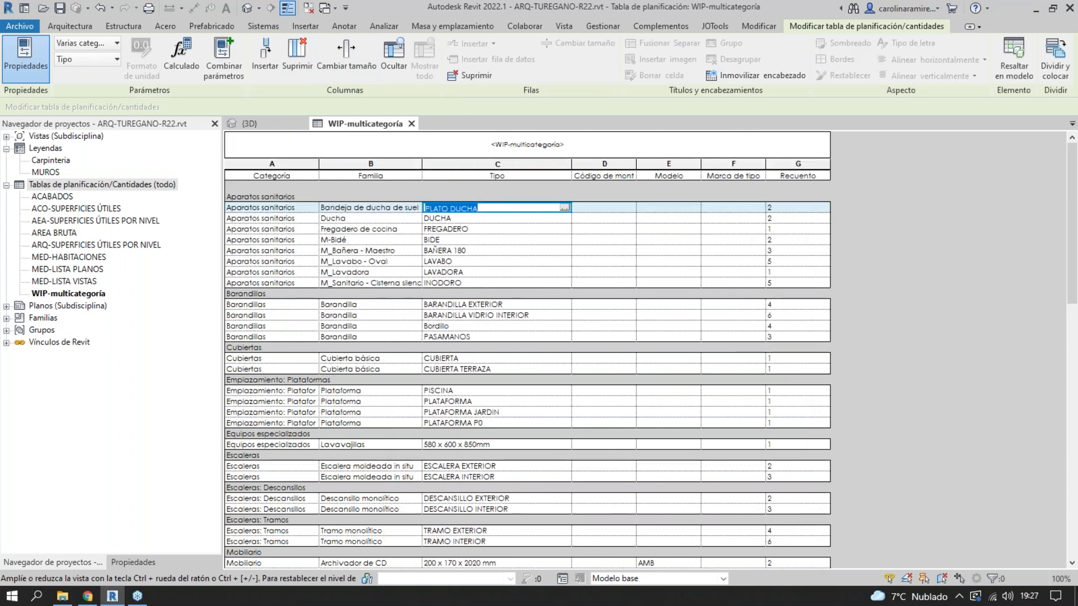
click(494, 218)
click(490, 231)
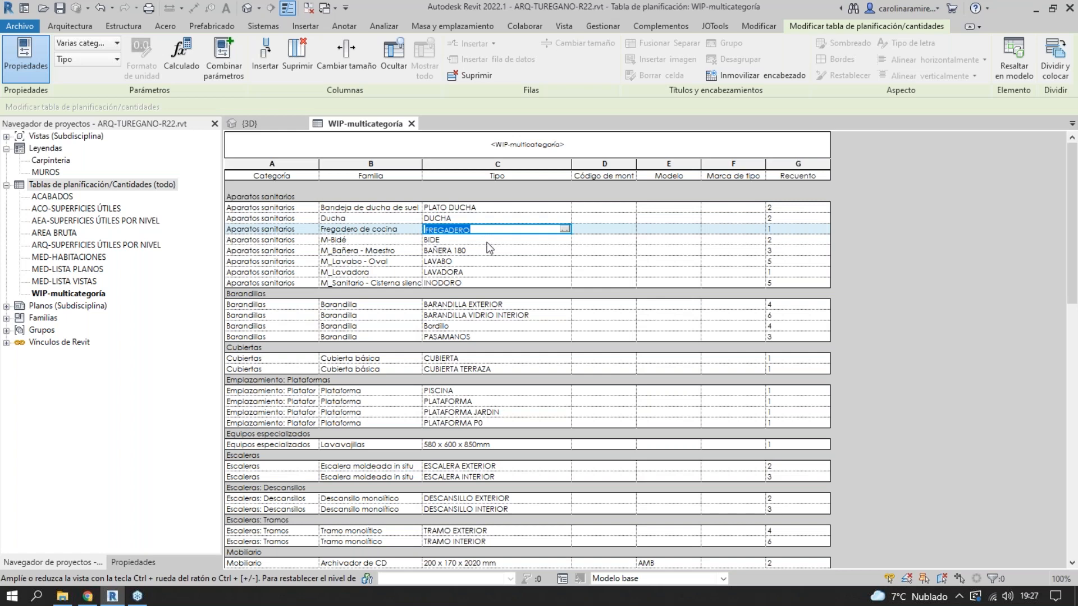
click(489, 240)
click(487, 251)
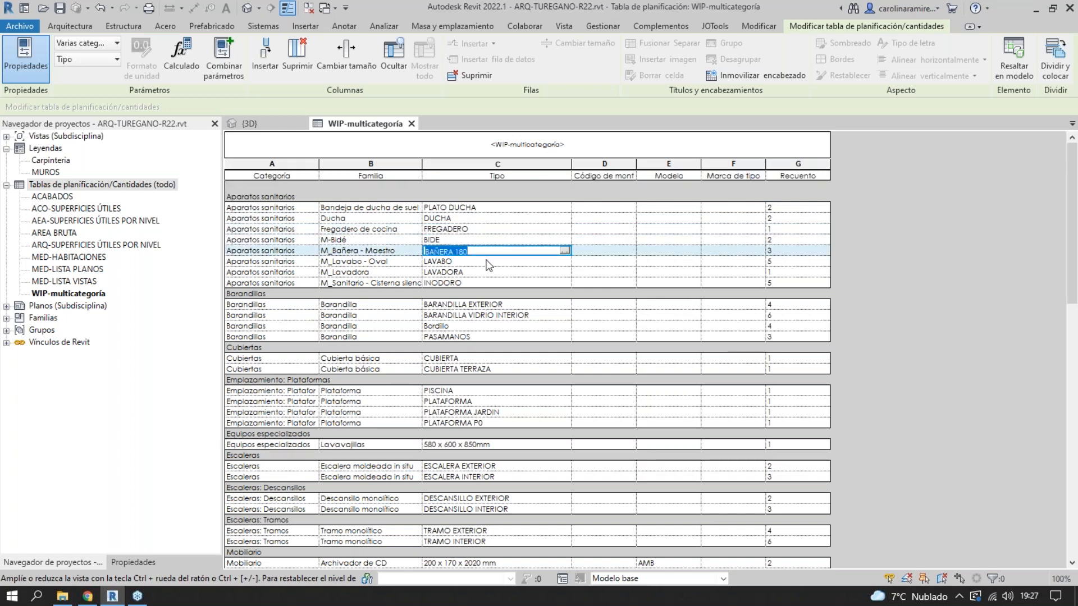
click(488, 262)
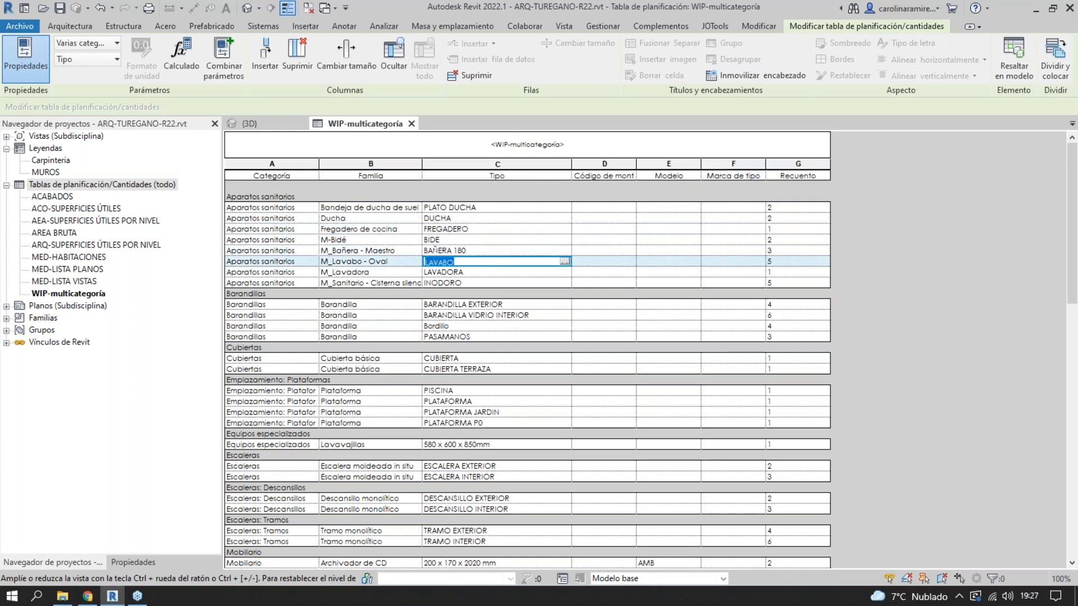
click(499, 283)
scroll(396, 473, down, 15)
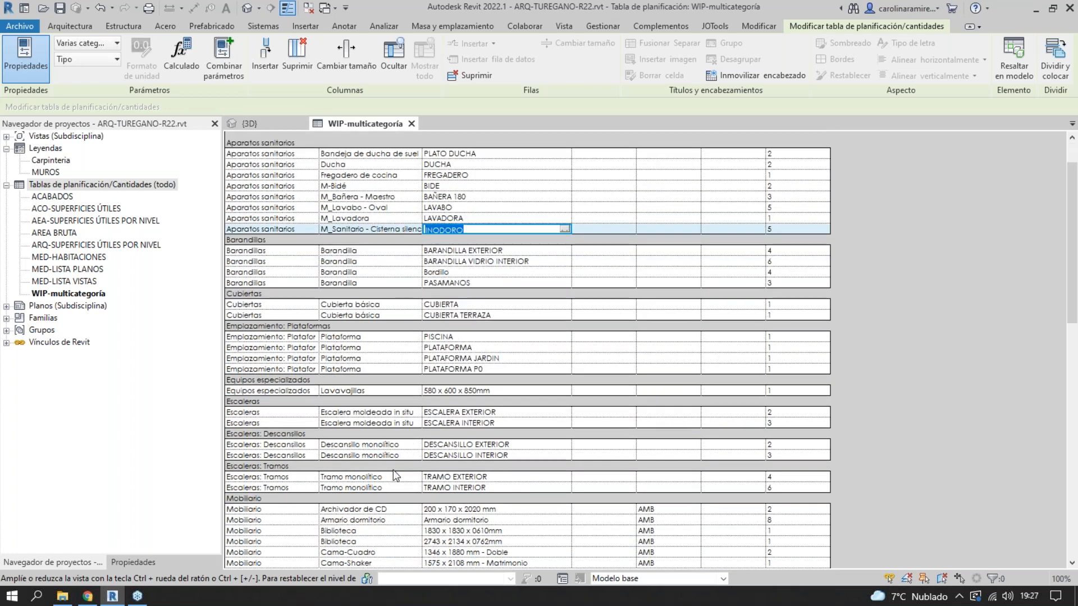
scroll(396, 474, down, 3)
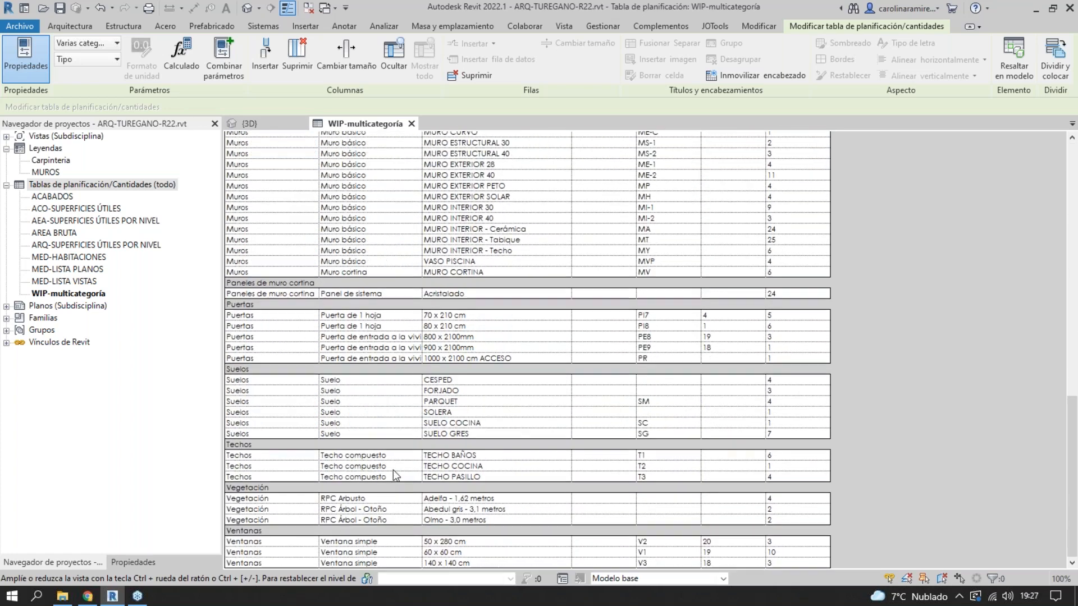
- Examine the Techos and Ventanas type names and compare the Modelo and Marca de tipo columns throughout the schedule
drag(484, 457, 488, 482)
drag(483, 542, 481, 569)
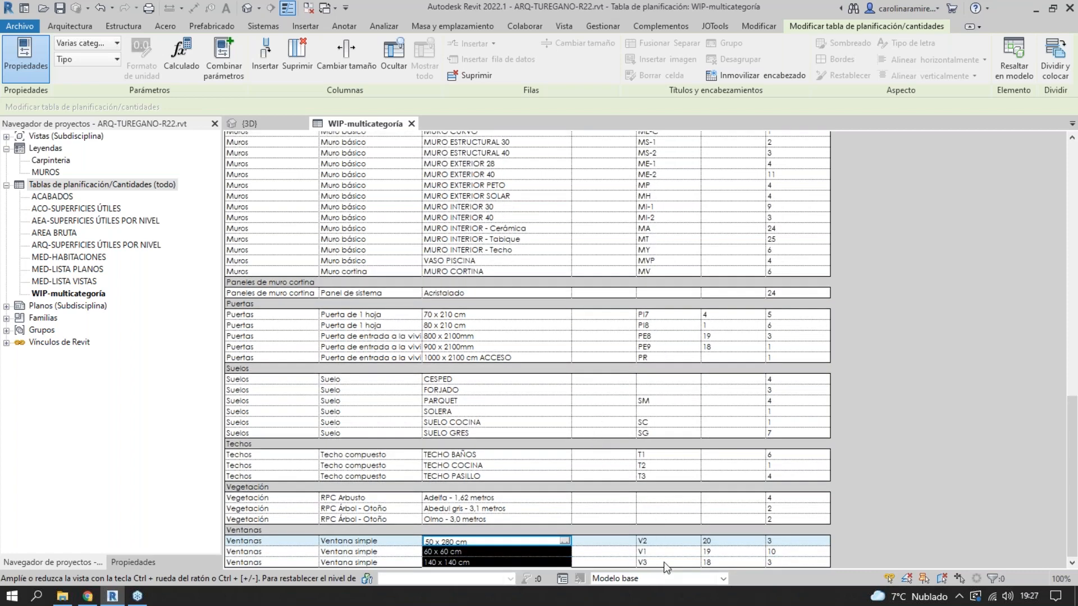
drag(673, 543, 667, 567)
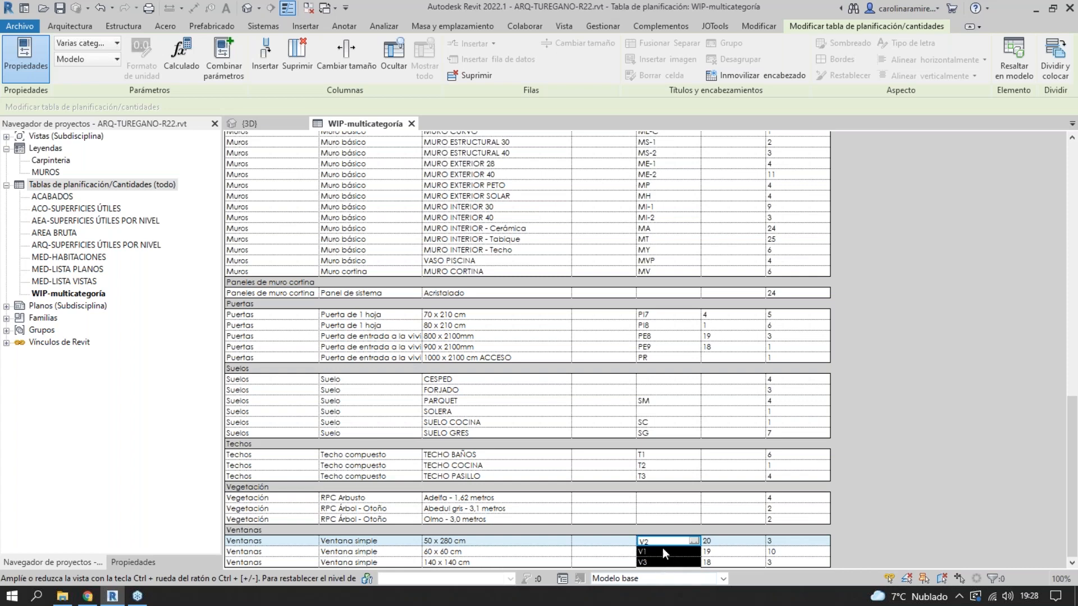
drag(1073, 498, 1074, 241)
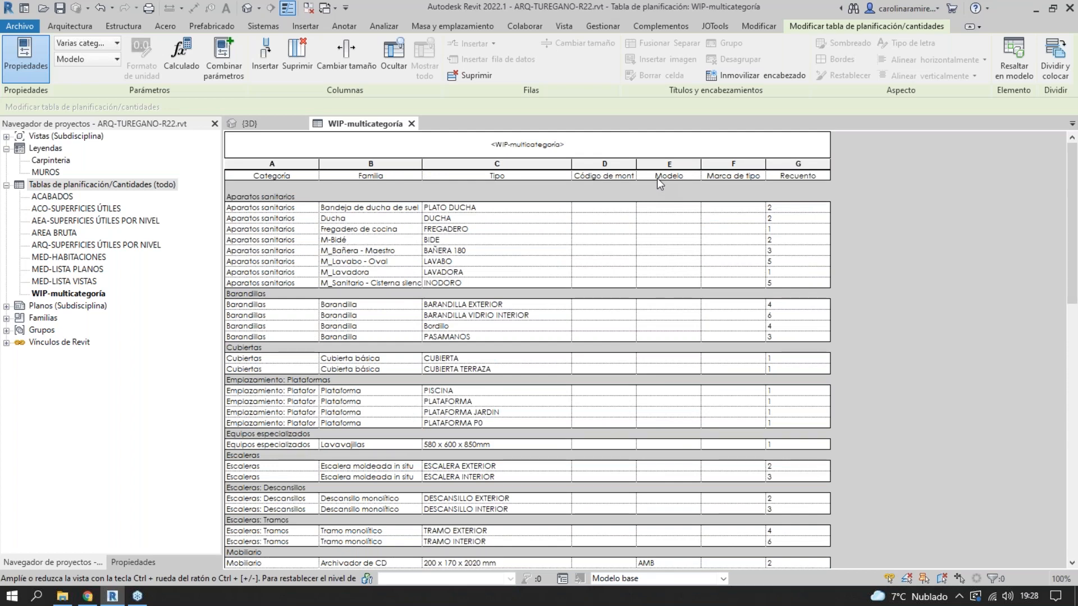
click(744, 169)
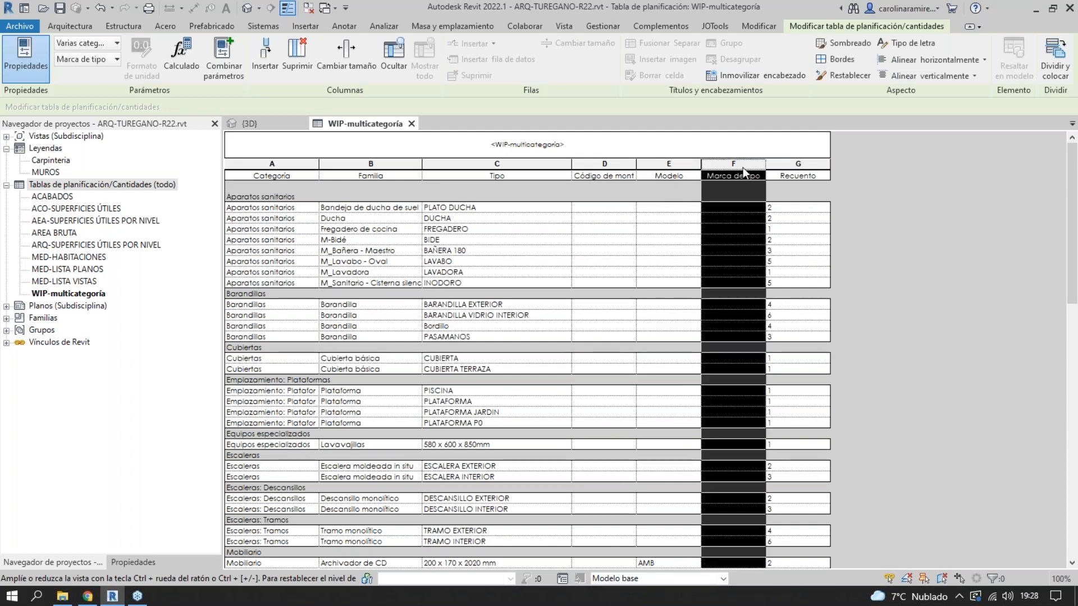
click(677, 168)
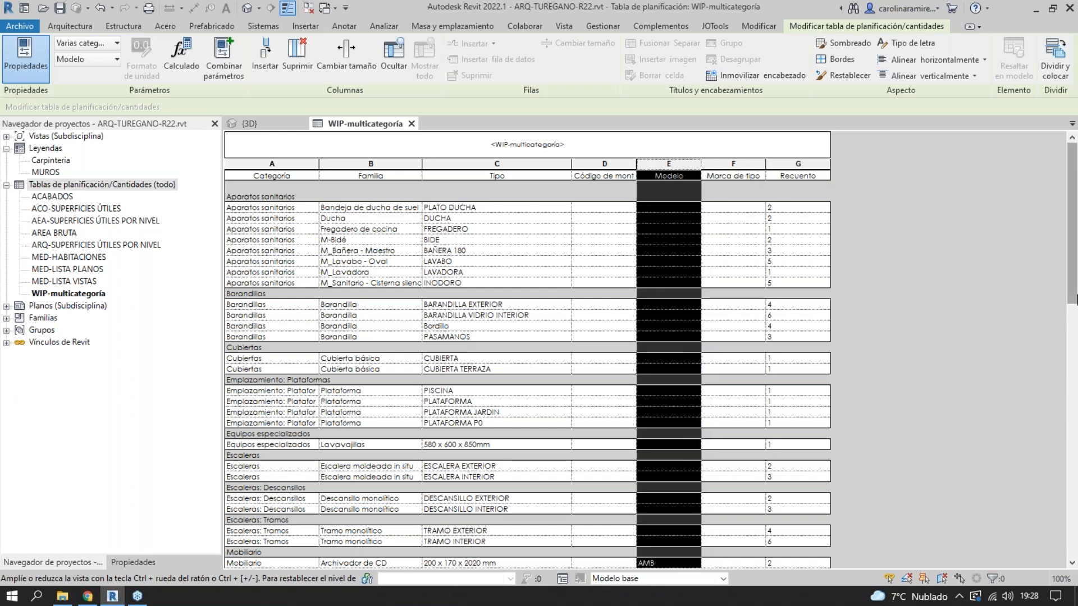
scroll(869, 403, down, 15)
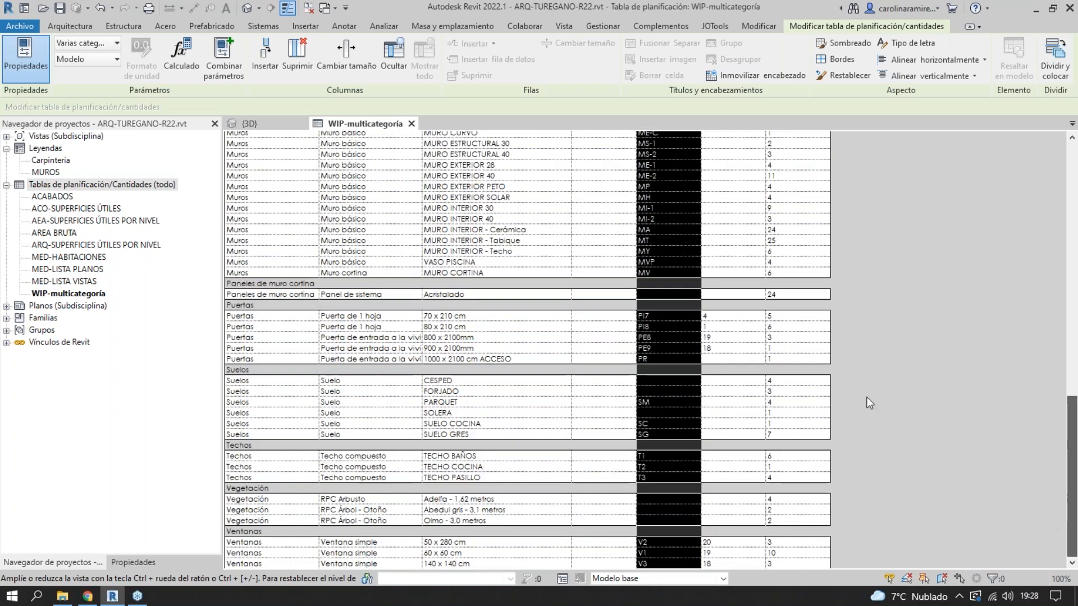
- In the 3D view, select the upper-floor window on the white side facade and examine the identity data in its type properties
click(250, 123)
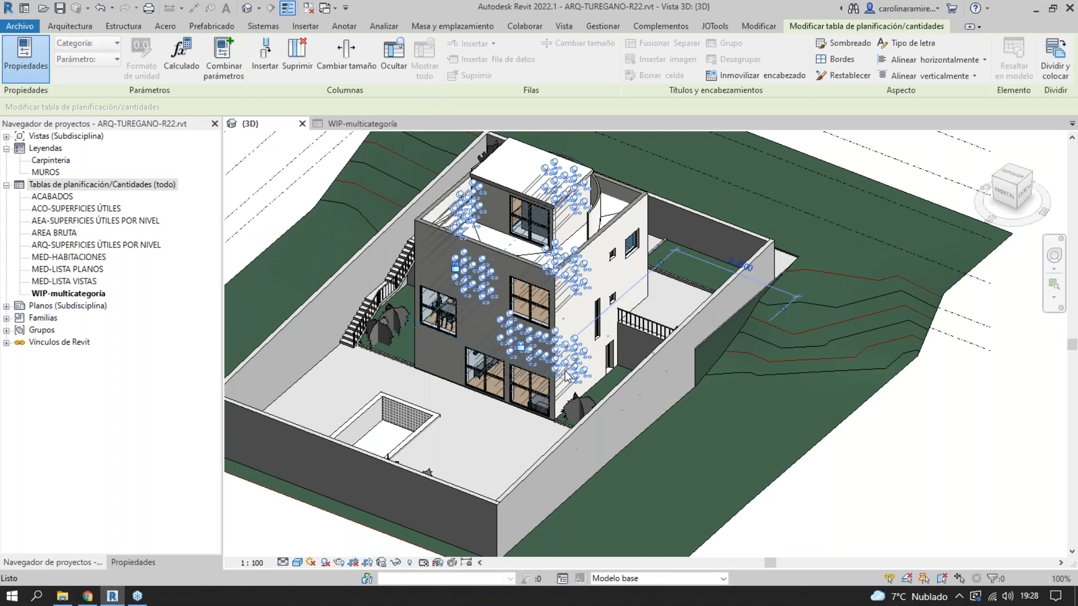
key(ctrl+a)
key(Escape)
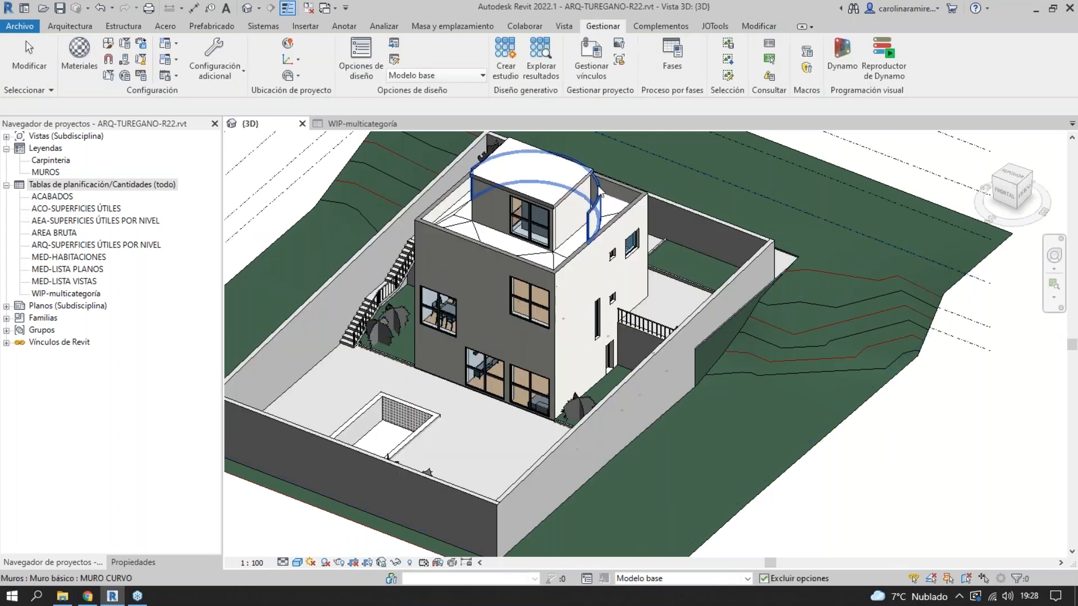
click(640, 238)
click(133, 562)
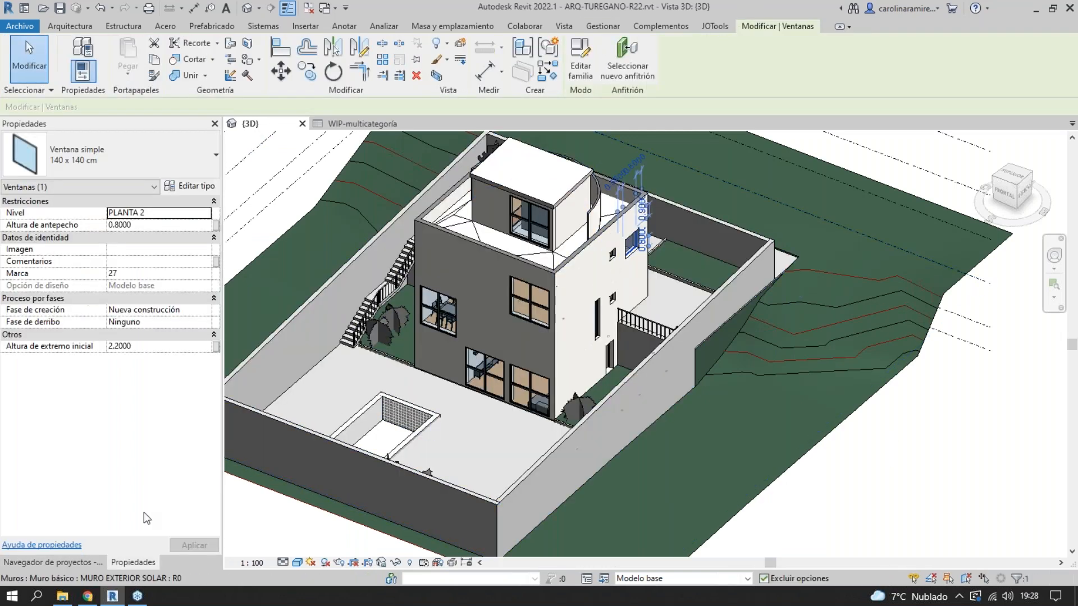
click(189, 186)
scroll(467, 425, down, 5)
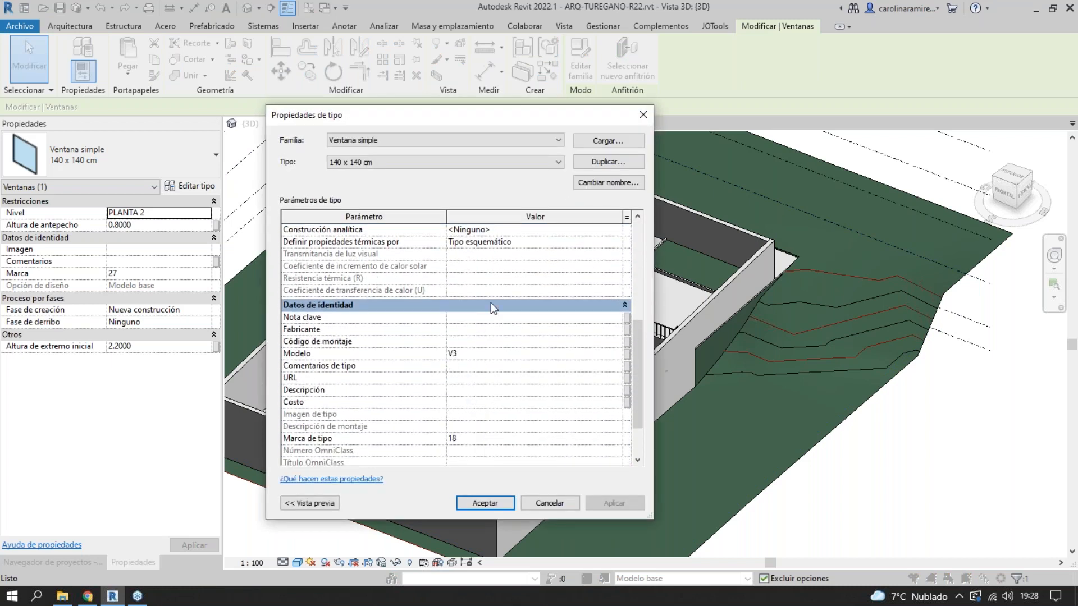
click(492, 305)
click(487, 407)
scroll(487, 406, down, 1)
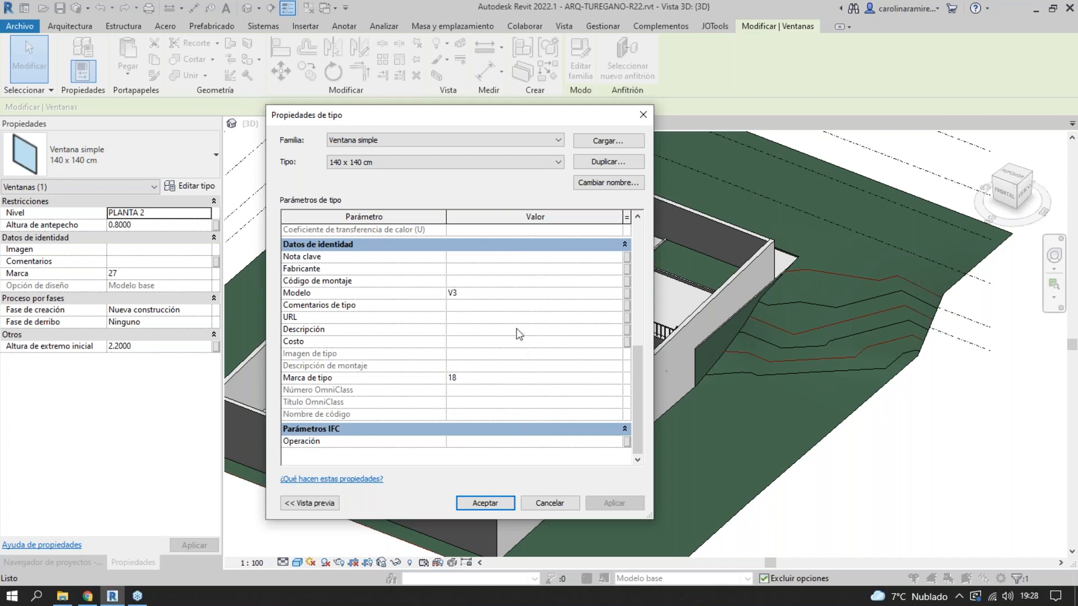
- Look over the identity data and IFC parameters of the 140 x 140 cm window type and leave its type properties
click(331, 244)
click(338, 407)
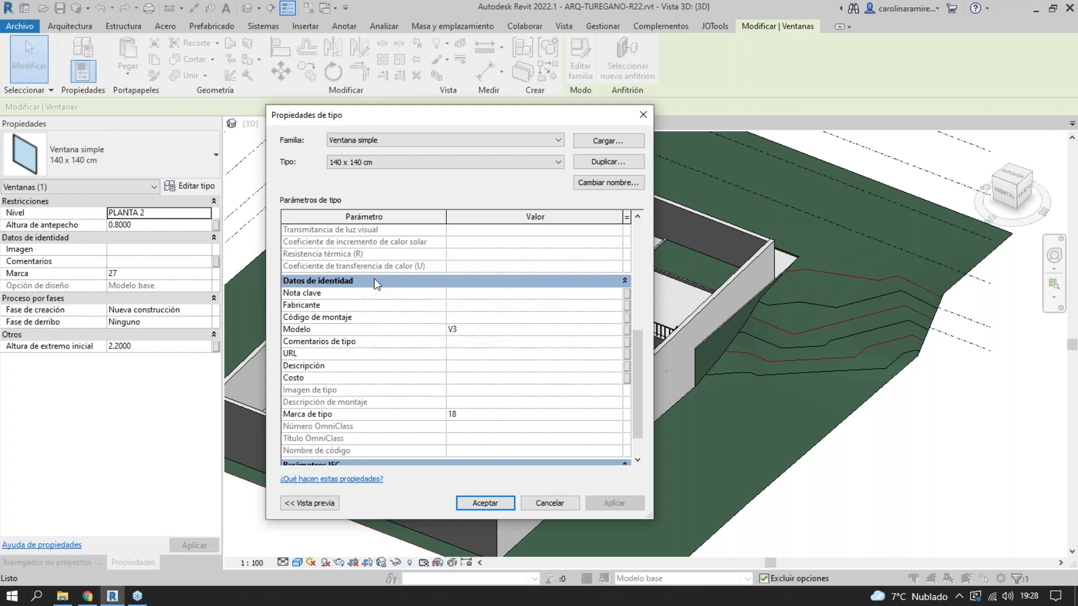
scroll(374, 278, down, 1)
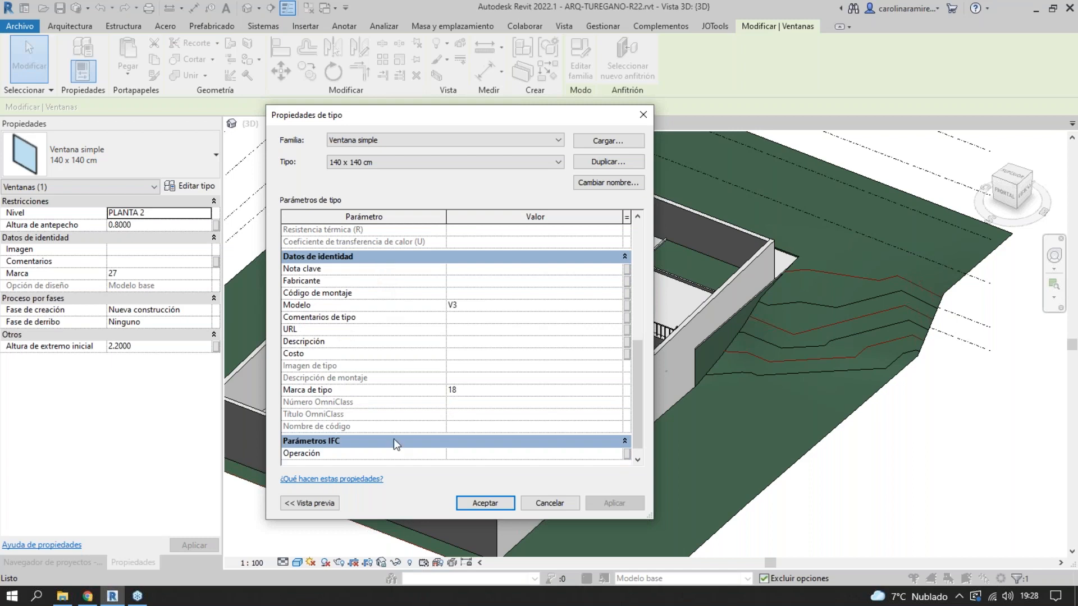
scroll(393, 439, down, 1)
click(643, 115)
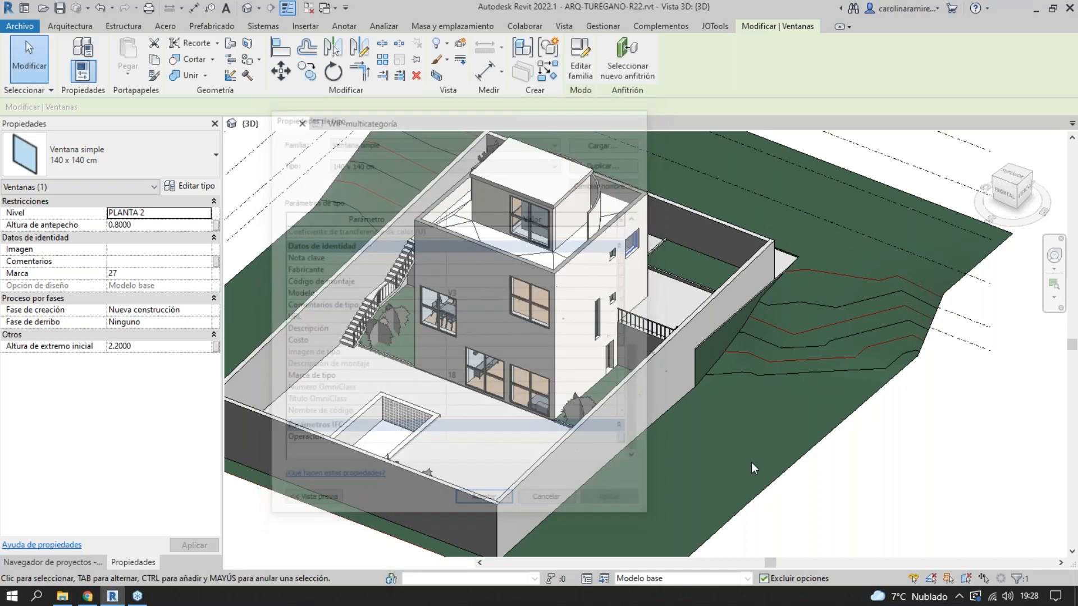
key(Escape)
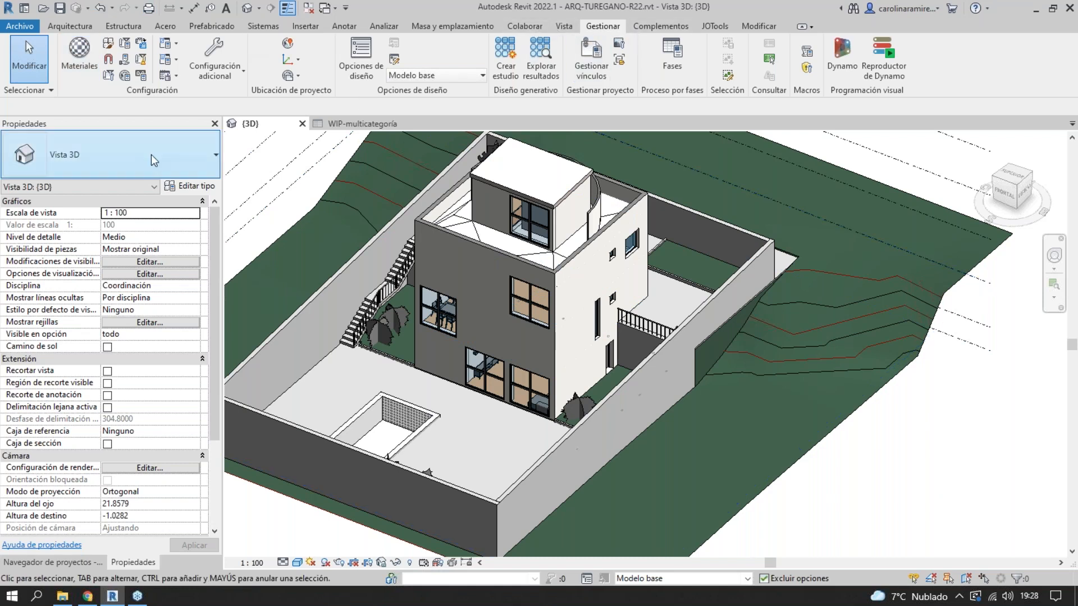
- Check the project parameters COMPUTABLE and SUBDISCIPLINA and expand the project's views grouped by Subdisciplina
click(123, 45)
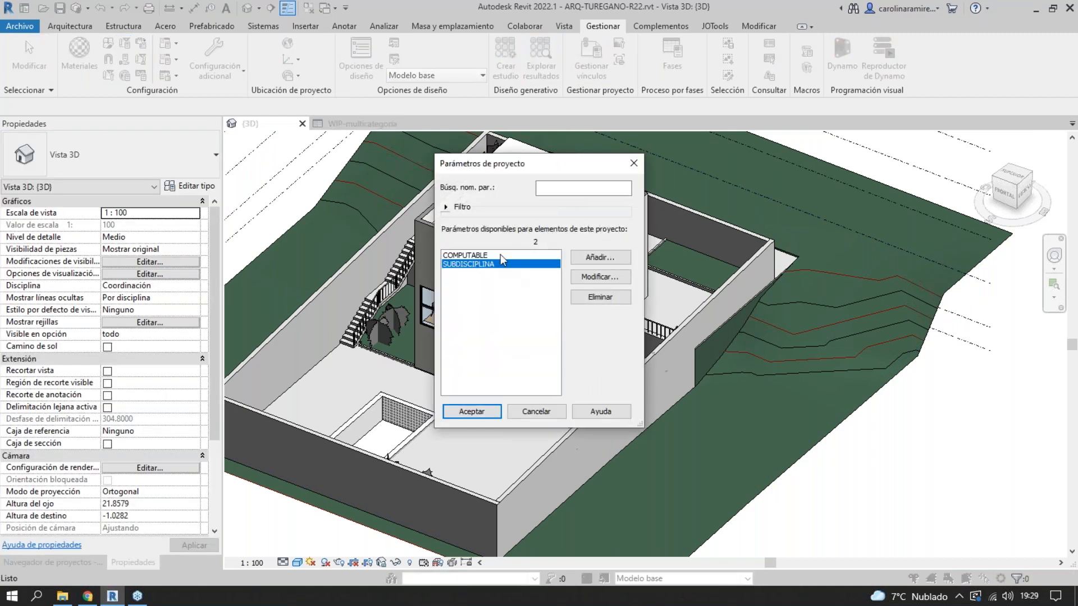
click(501, 255)
click(504, 265)
click(536, 412)
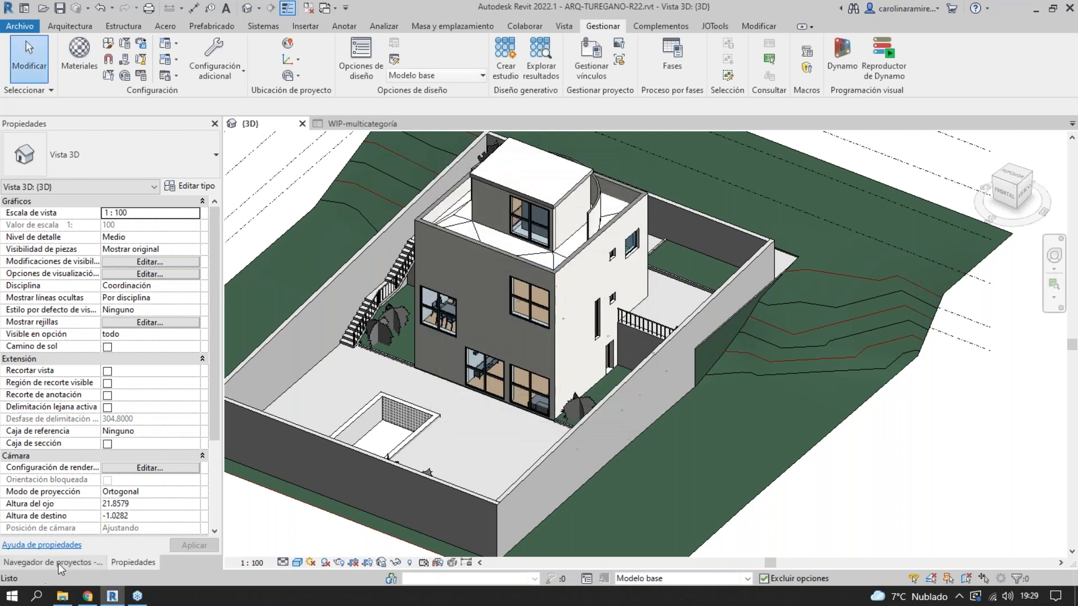
click(58, 564)
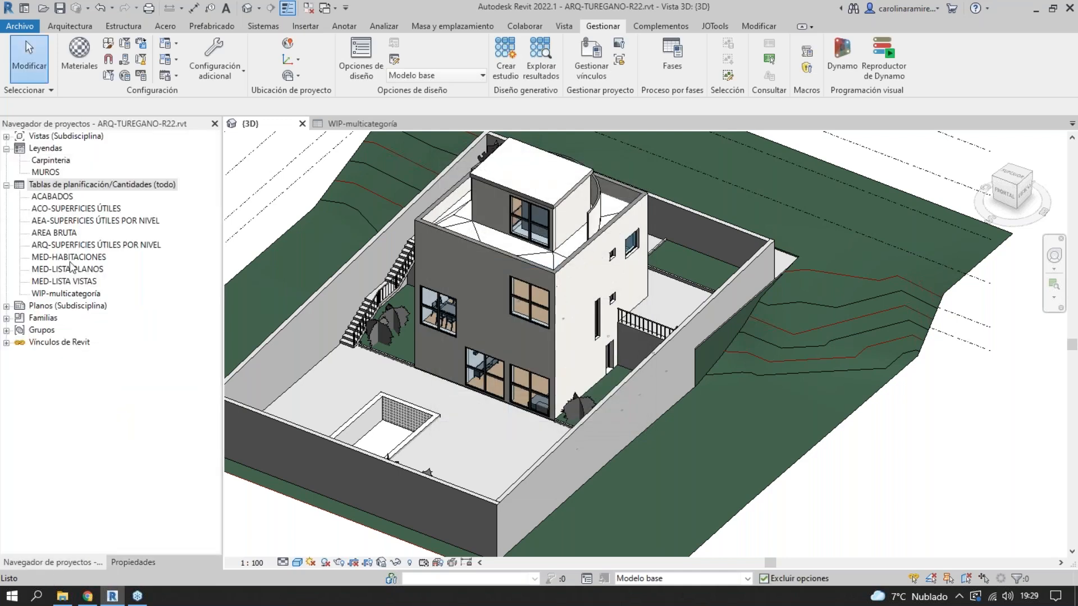
click(6, 137)
- Select the tall narrow window on the white side facade and examine the identity data in its type properties
click(594, 315)
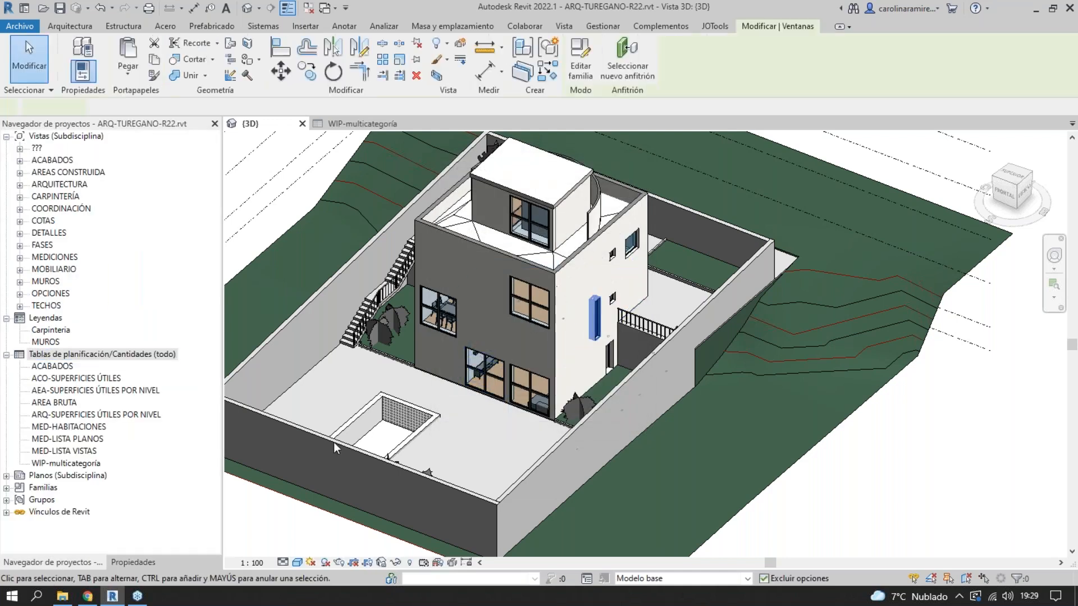
click(124, 563)
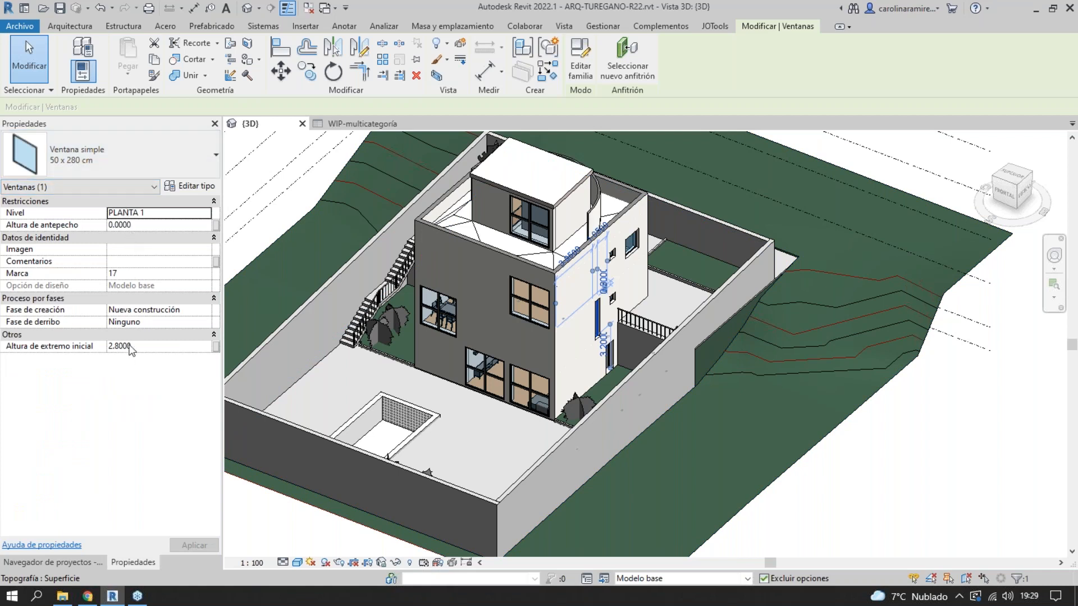
click(190, 189)
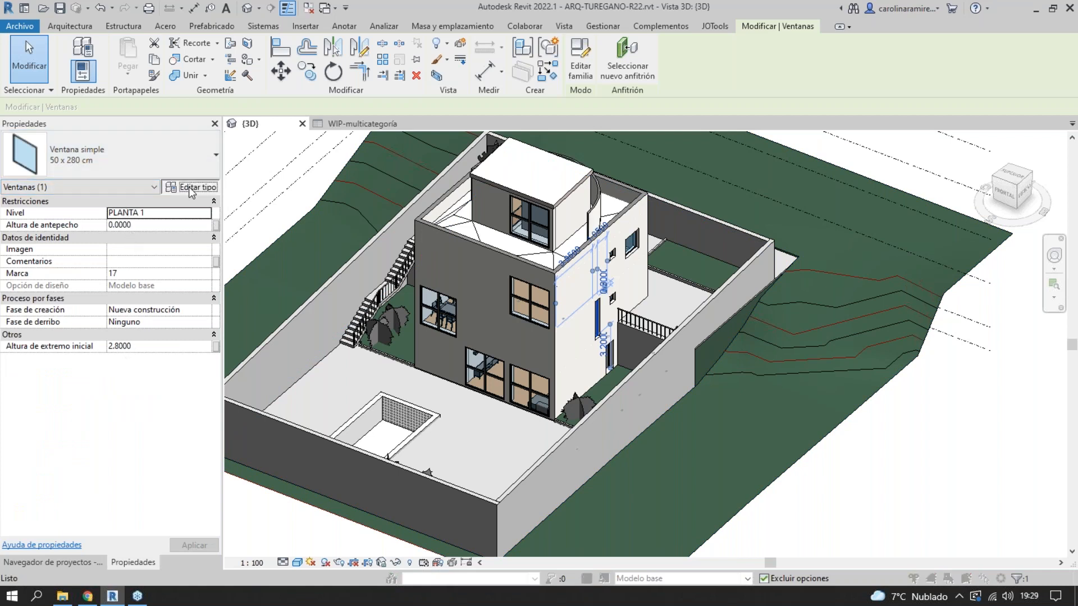
scroll(454, 379, down, 5)
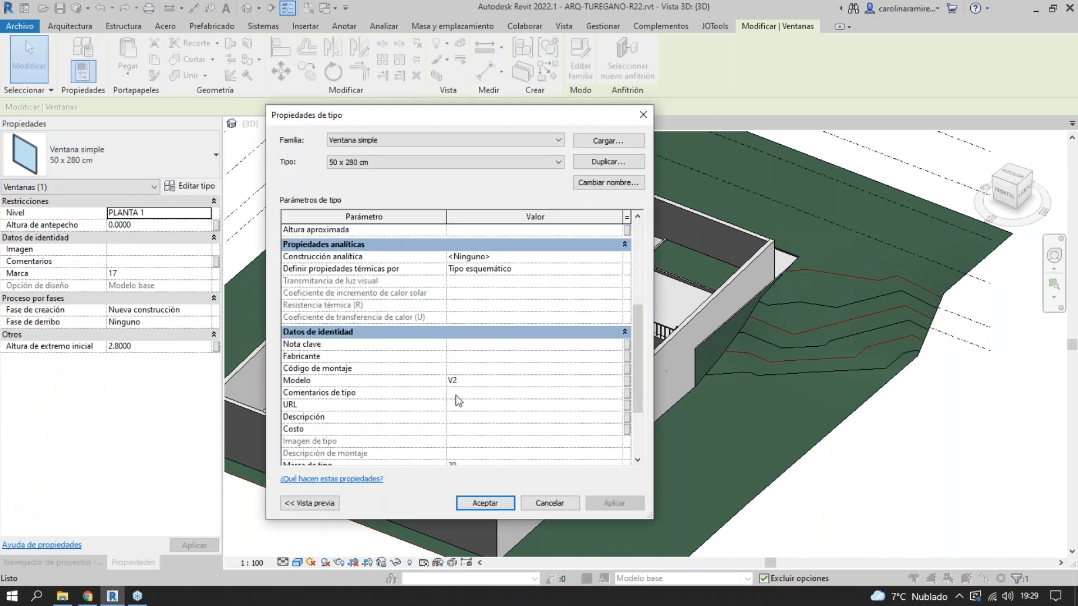
scroll(459, 400, down, 2)
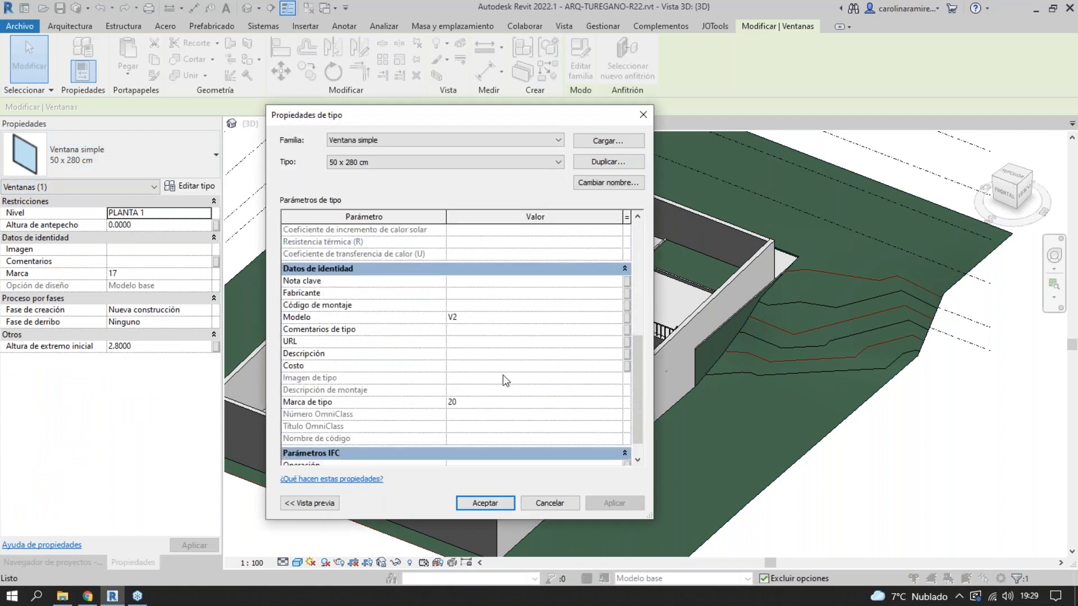
click(644, 115)
key(Escape)
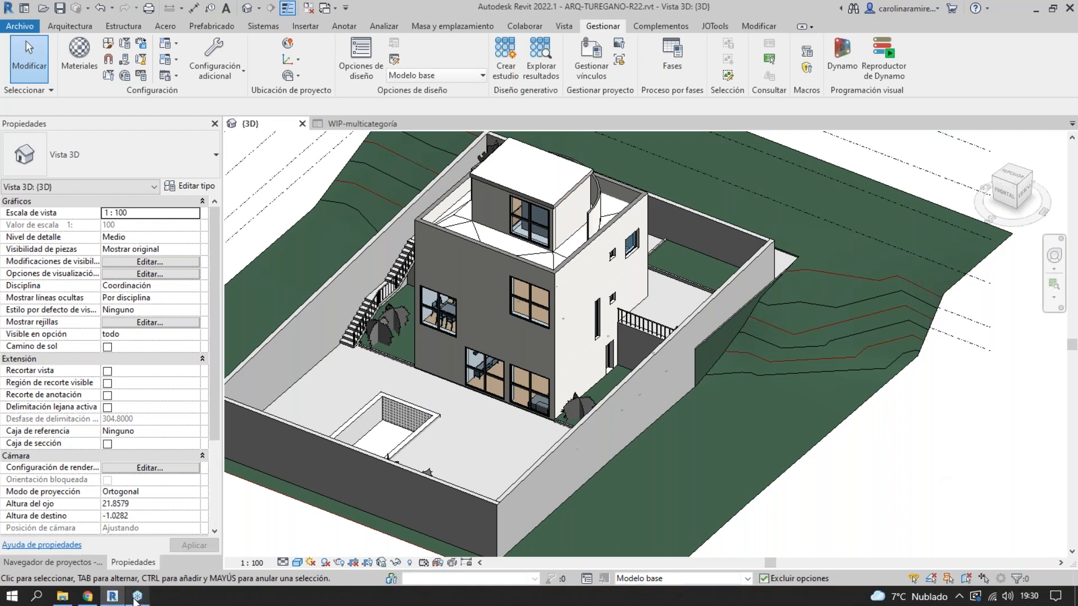
- Consult the family-parameters slide in the Chrome presentation, switch back to Revit and reopen the WIP-multicategoría schedule
click(87, 596)
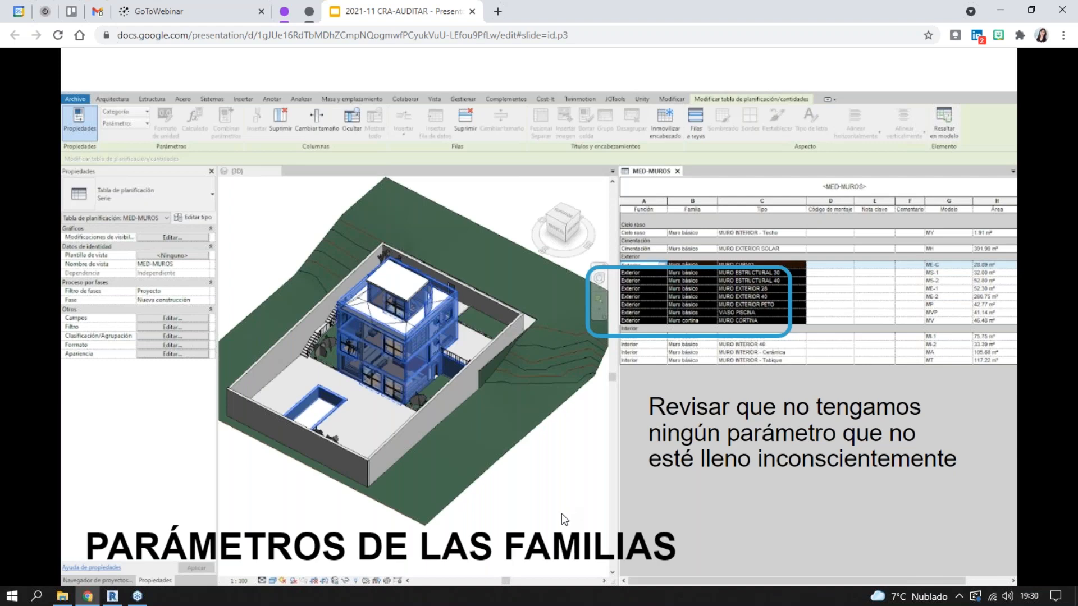
click(113, 596)
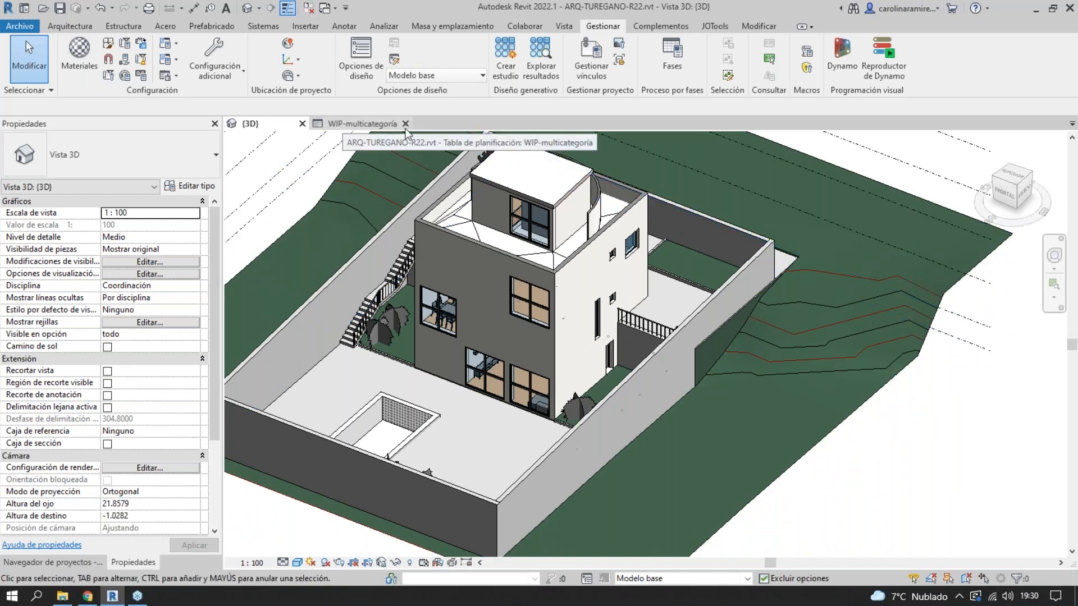
click(405, 123)
click(82, 563)
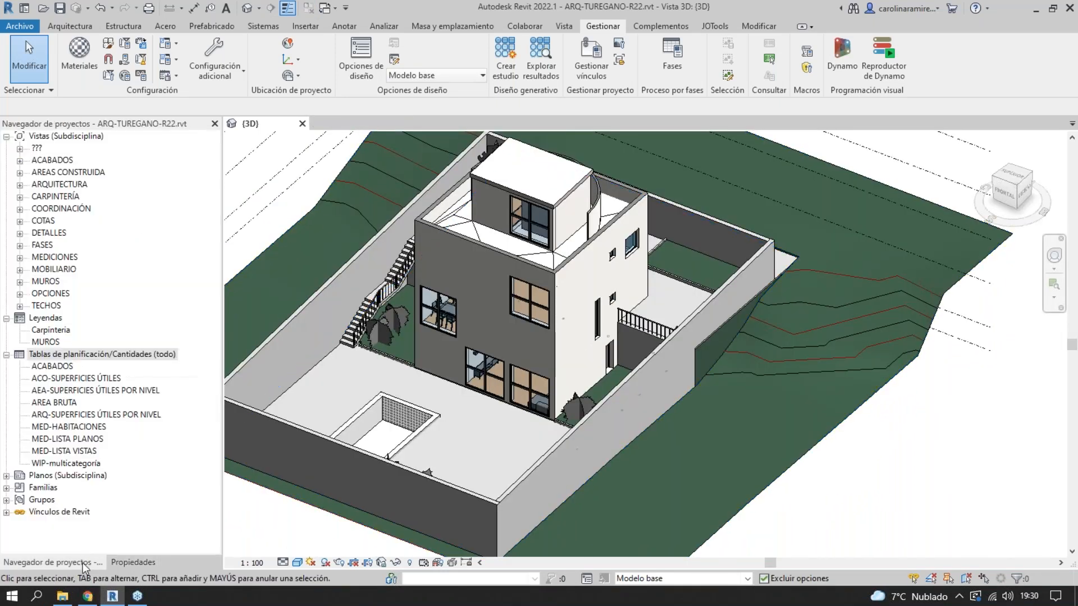
double_click(78, 464)
- Review the schedule's categories, highlight the category, family and type cells of the Ventanas and Muros rows, and close the schedule
scroll(347, 517, down, 5)
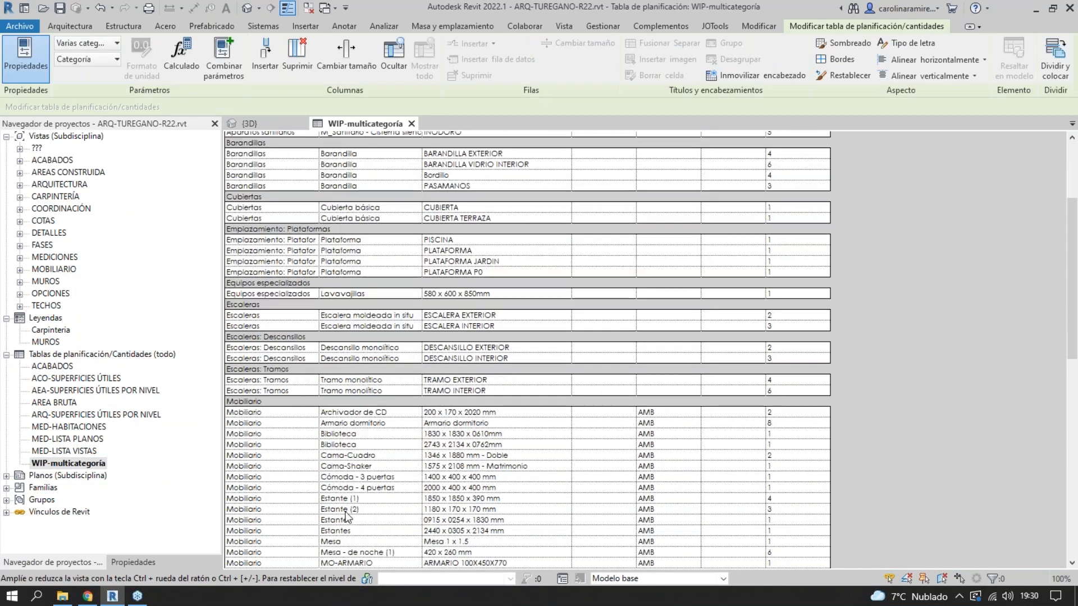
scroll(346, 514, down, 10)
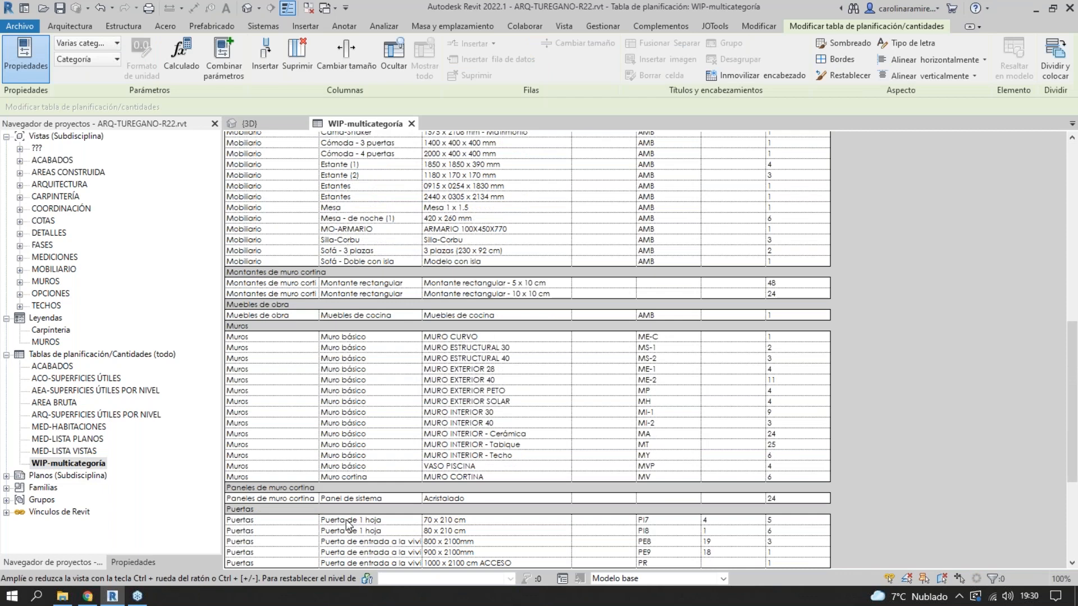
scroll(347, 525, down, 6)
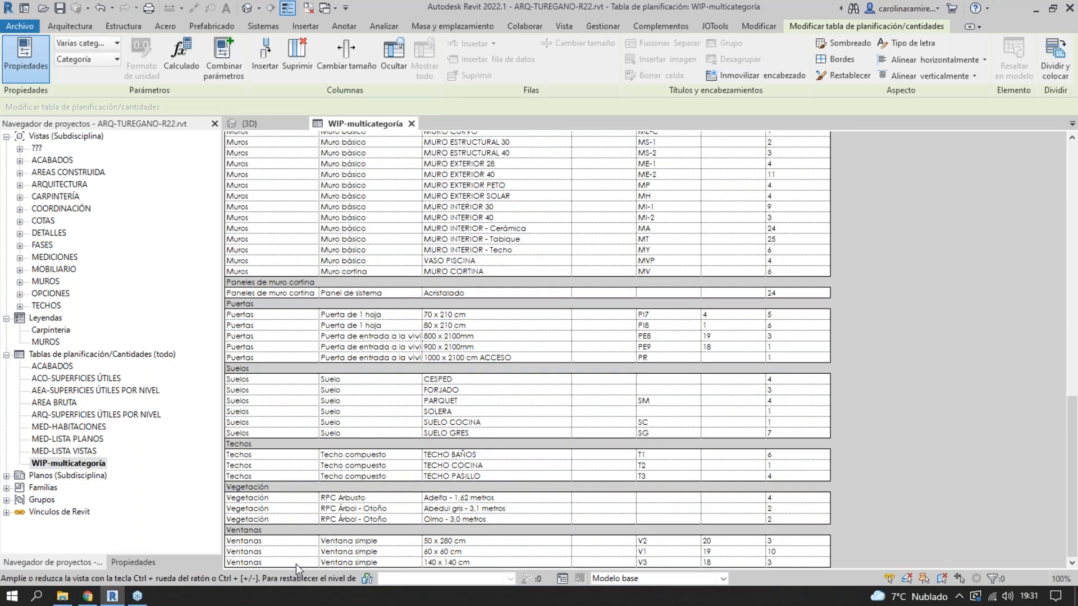
drag(306, 541, 457, 565)
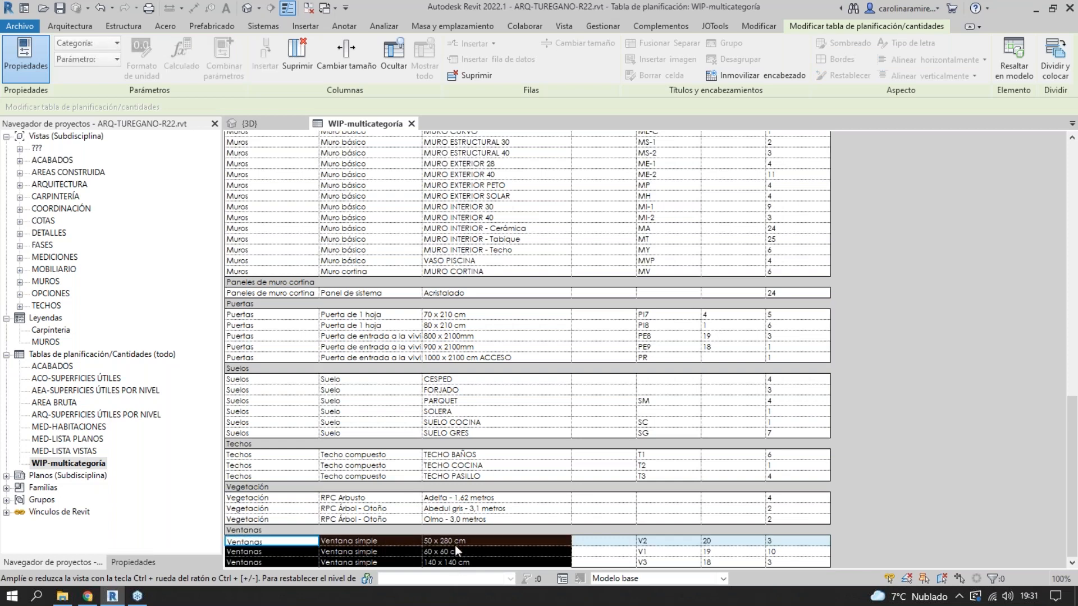
scroll(386, 442, up, 3)
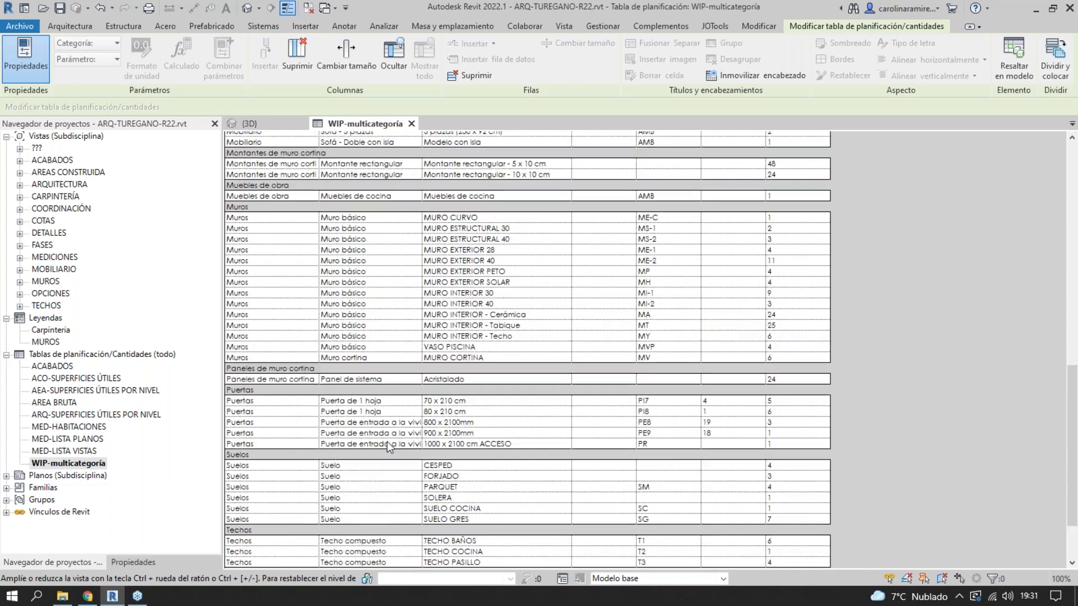
drag(271, 218, 568, 362)
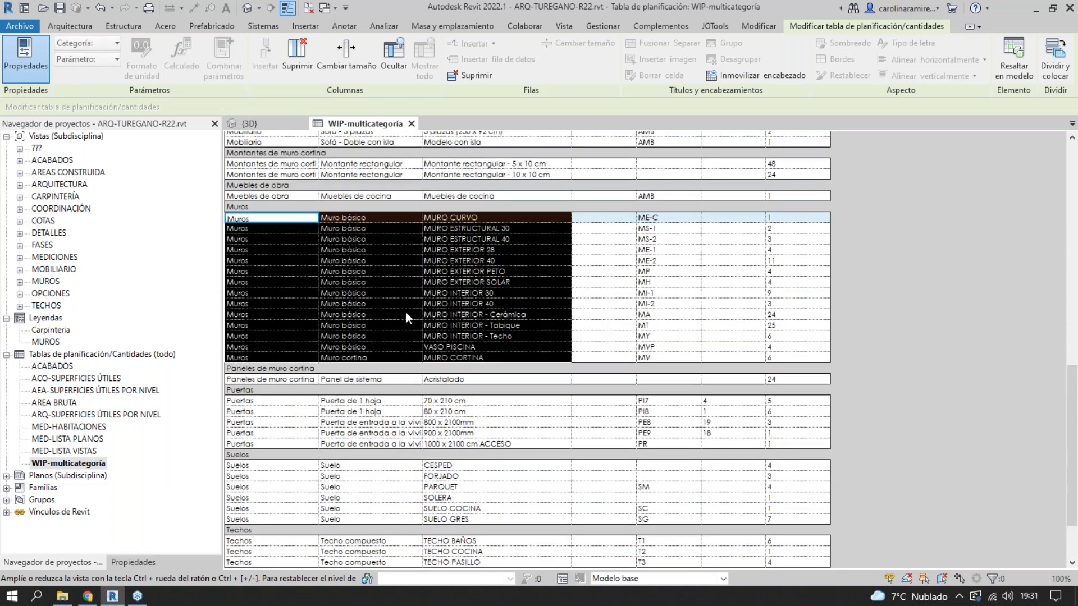
click(412, 124)
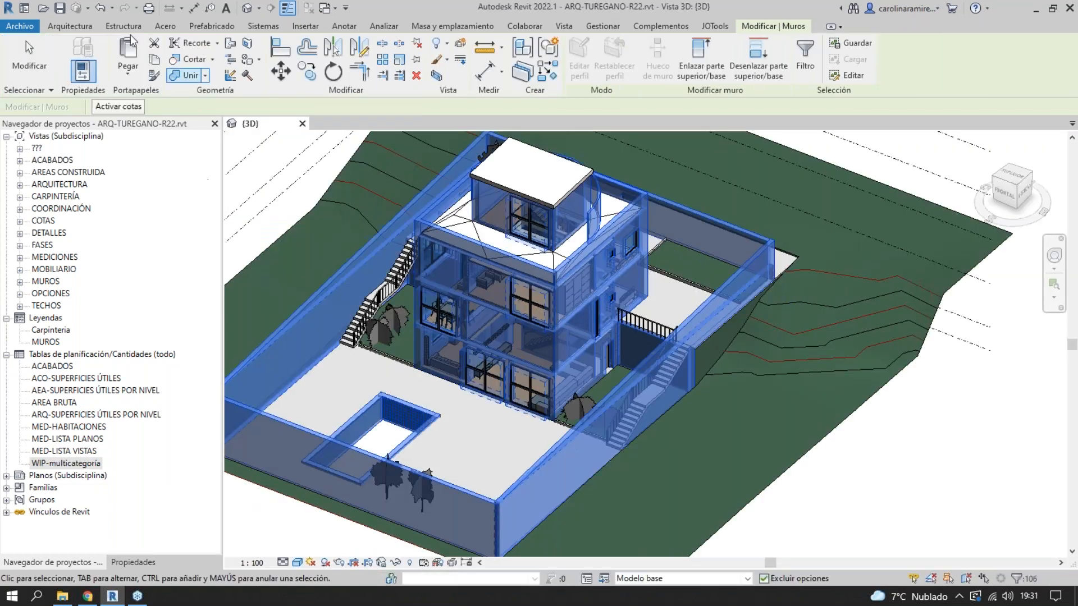
- Open the schedule template project ARQ-PLANTILLA TABLAS-R21.rvt from the TUREGANO folder
click(43, 8)
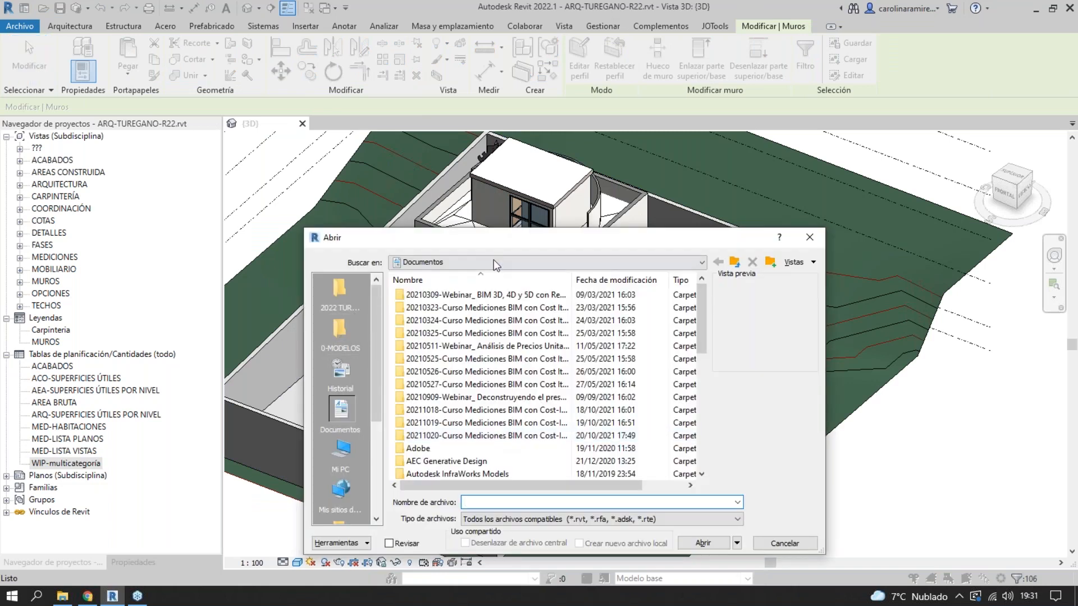
click(330, 326)
double_click(434, 375)
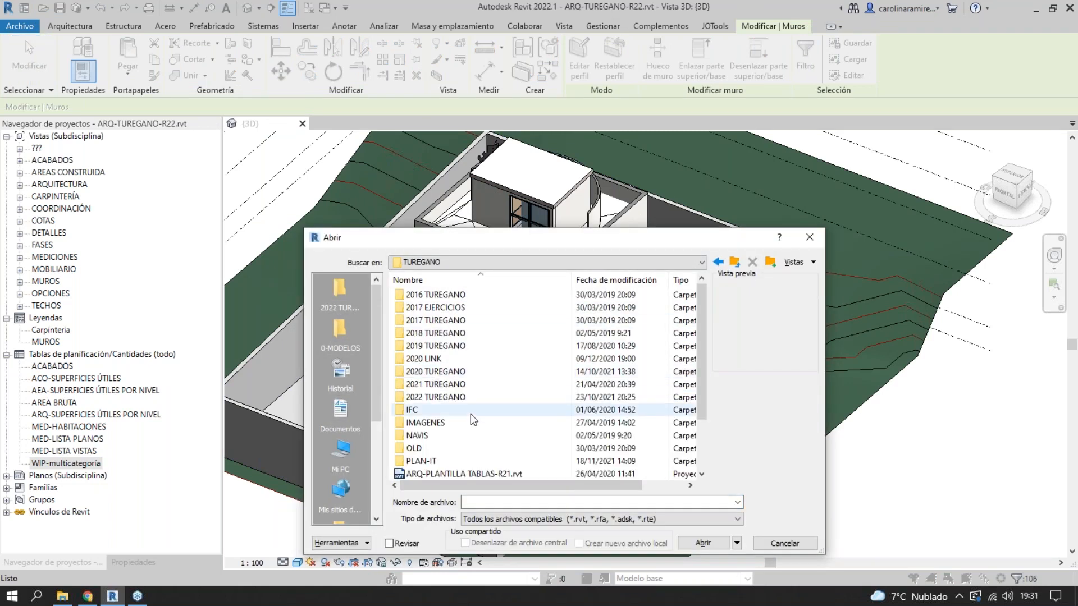
double_click(470, 397)
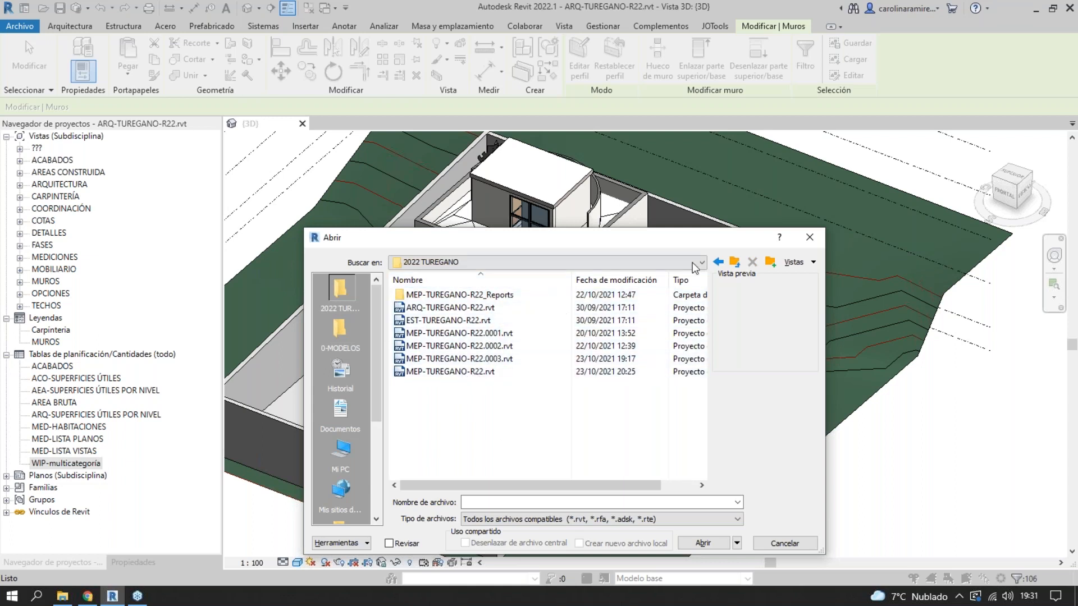
click(735, 262)
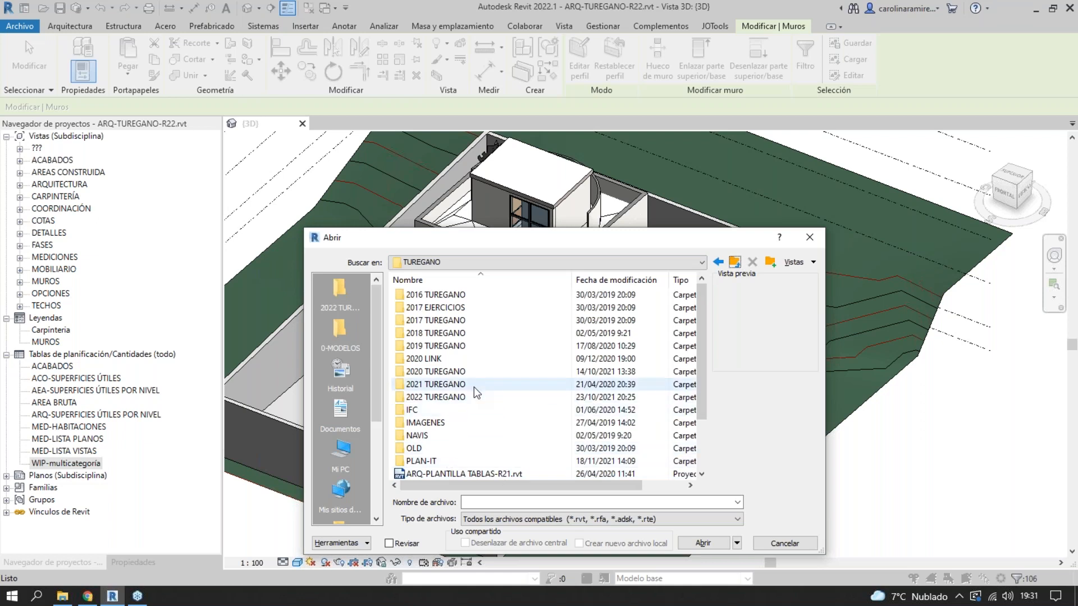
click(466, 474)
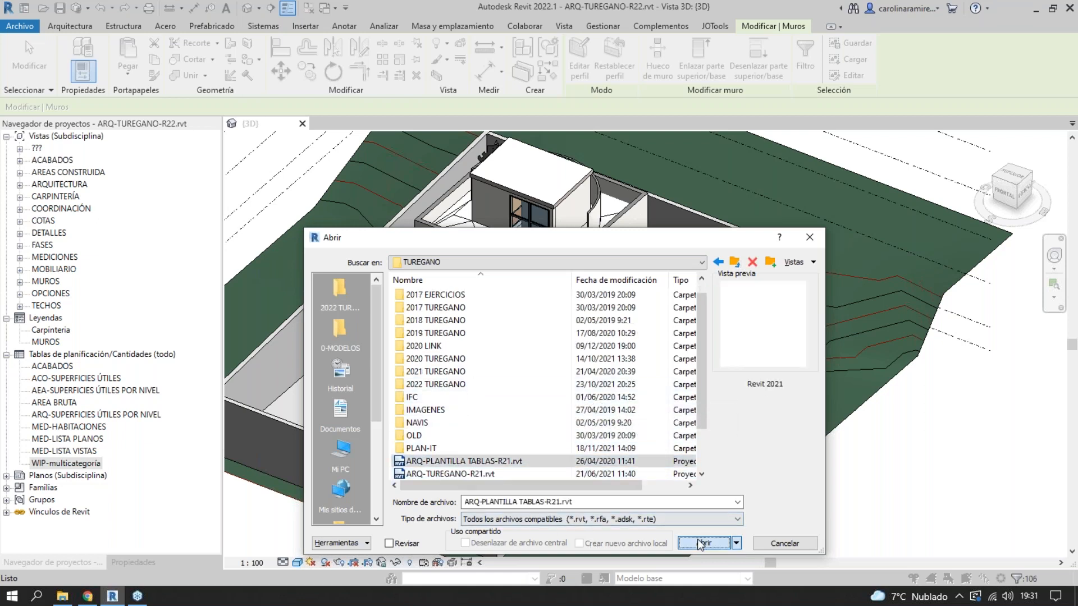
click(701, 543)
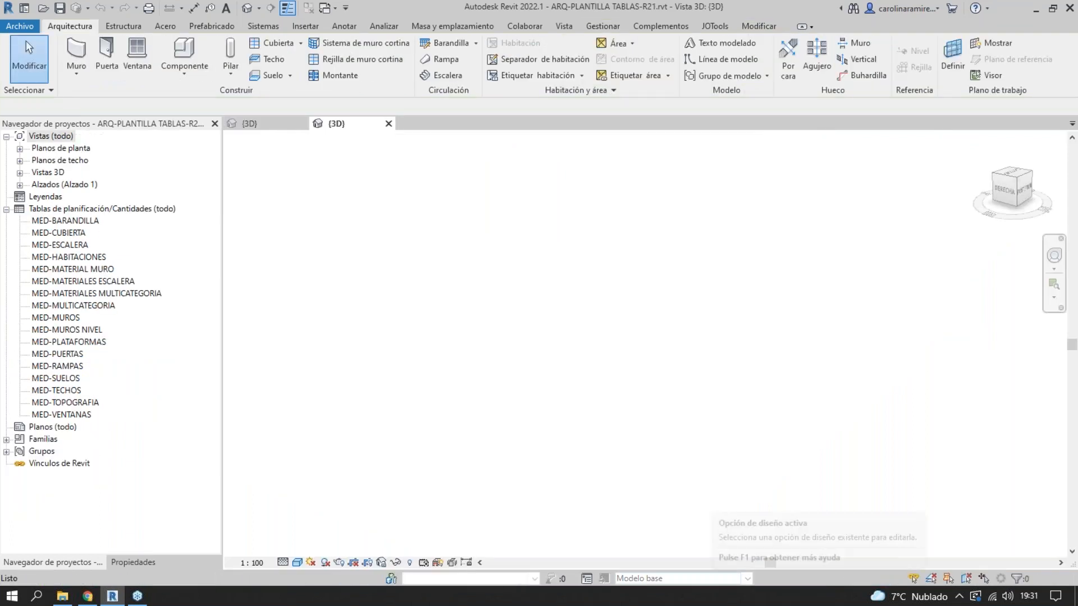
- Copy all the template's schedules, from MED-BARANDILLA to MED-VENTANAS, to the clipboard
click(1010, 174)
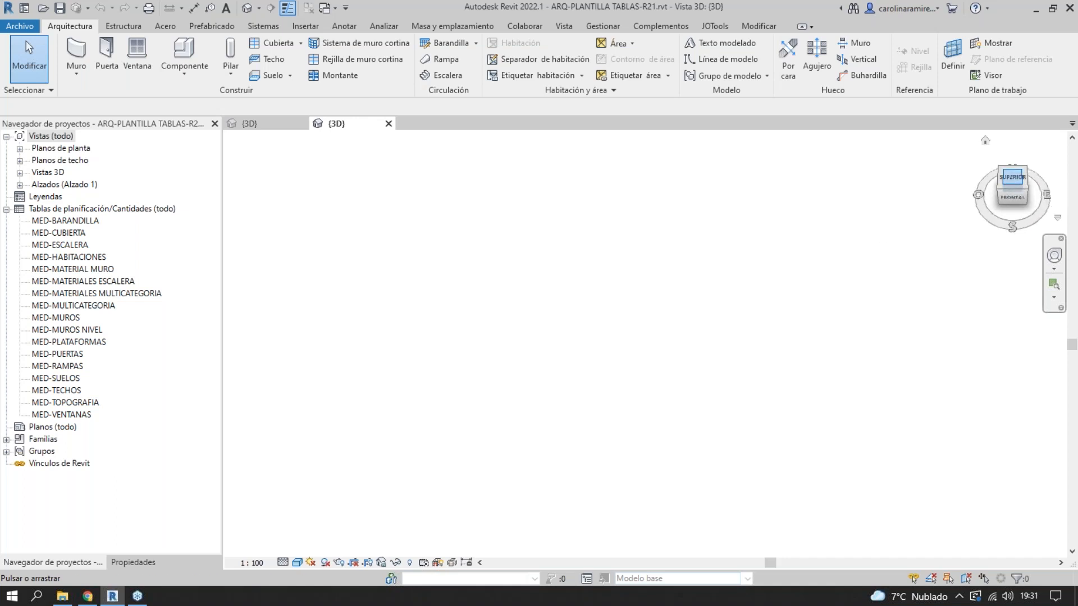
shift+click(62, 416)
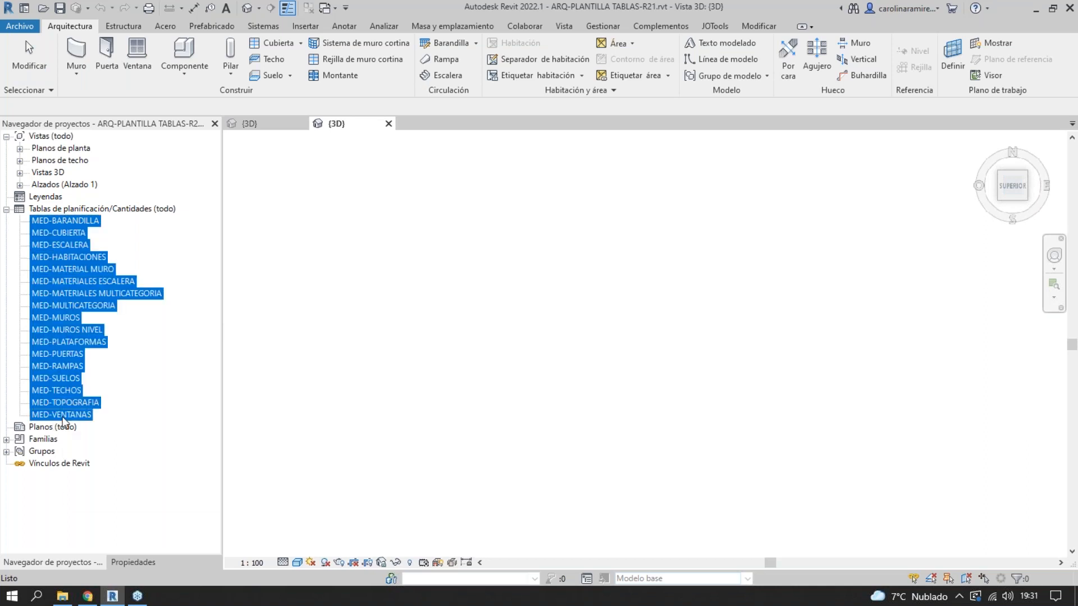
right_click(63, 417)
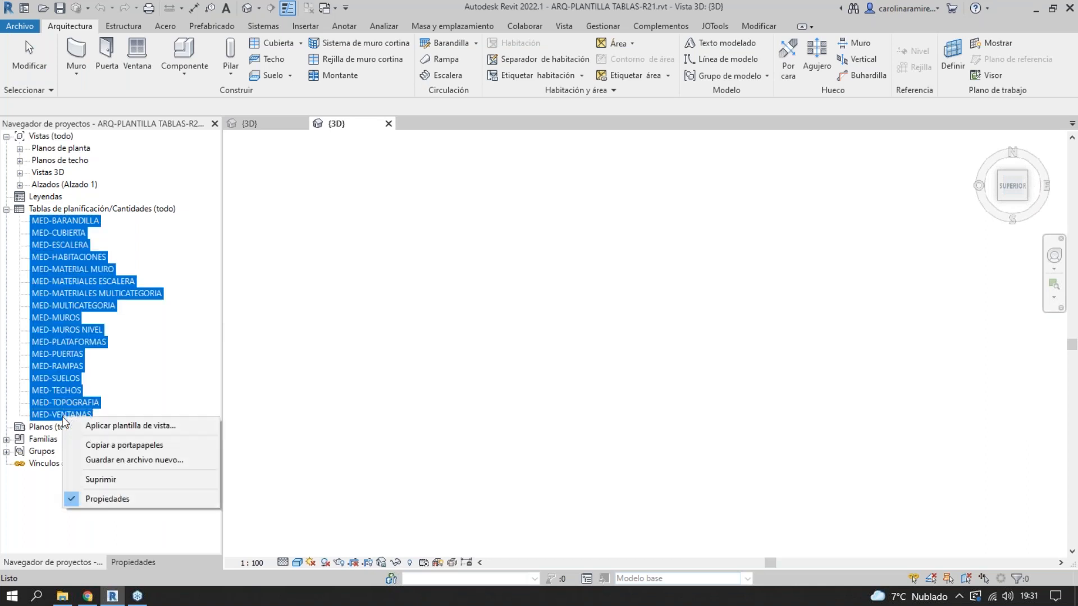
click(103, 446)
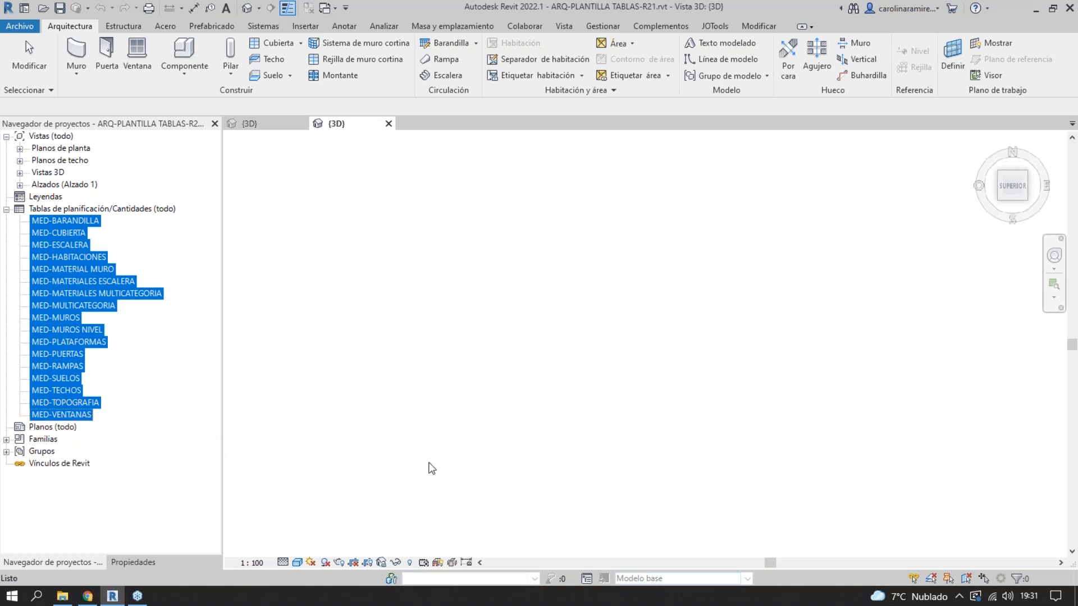
- Paste the copied template schedules into the ARQ-TUREGANO-R22 project, accept the duplicate types and close the MED-HABITACIONES1 schedule
click(273, 124)
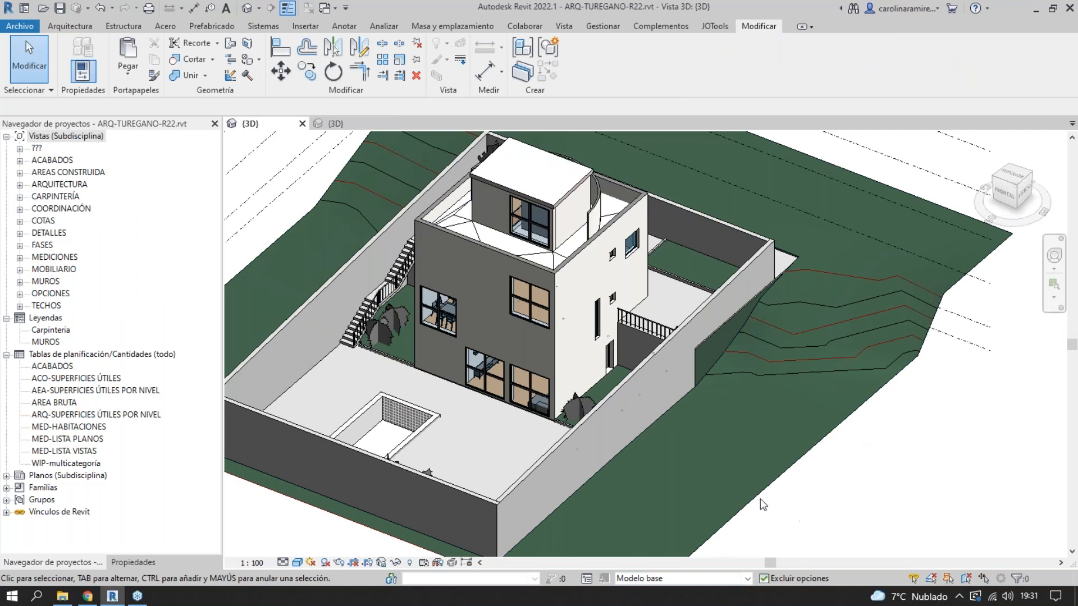
click(66, 369)
click(67, 464)
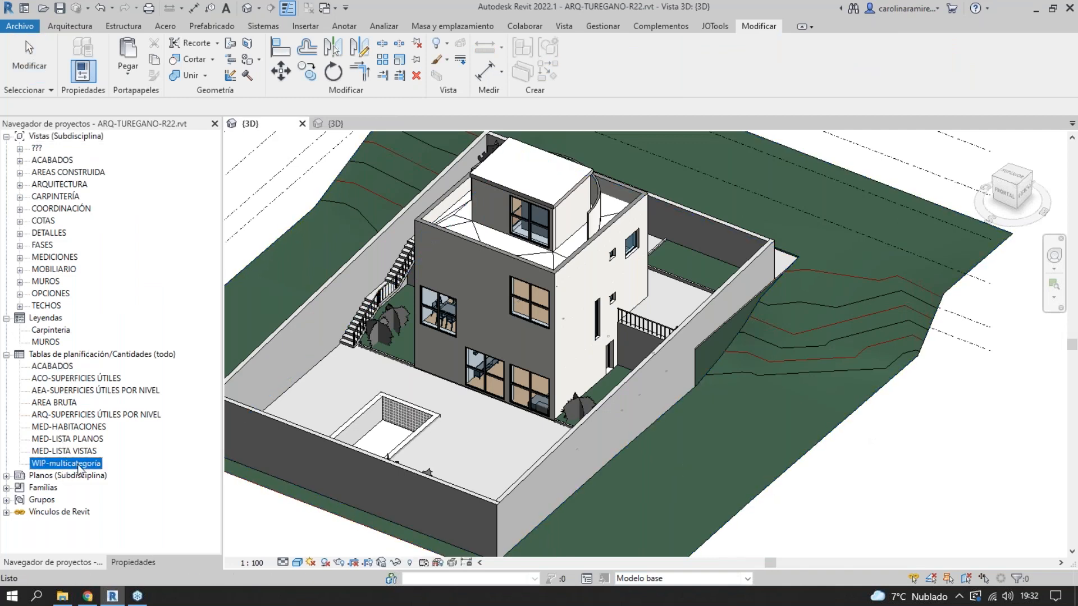
right_click(885, 468)
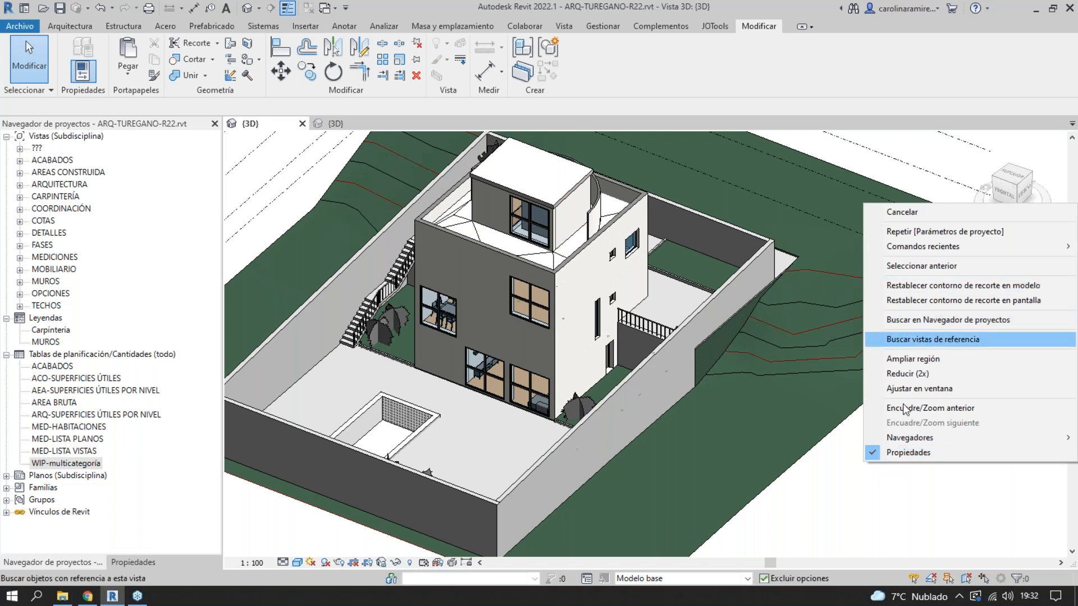
right_click(848, 528)
click(824, 520)
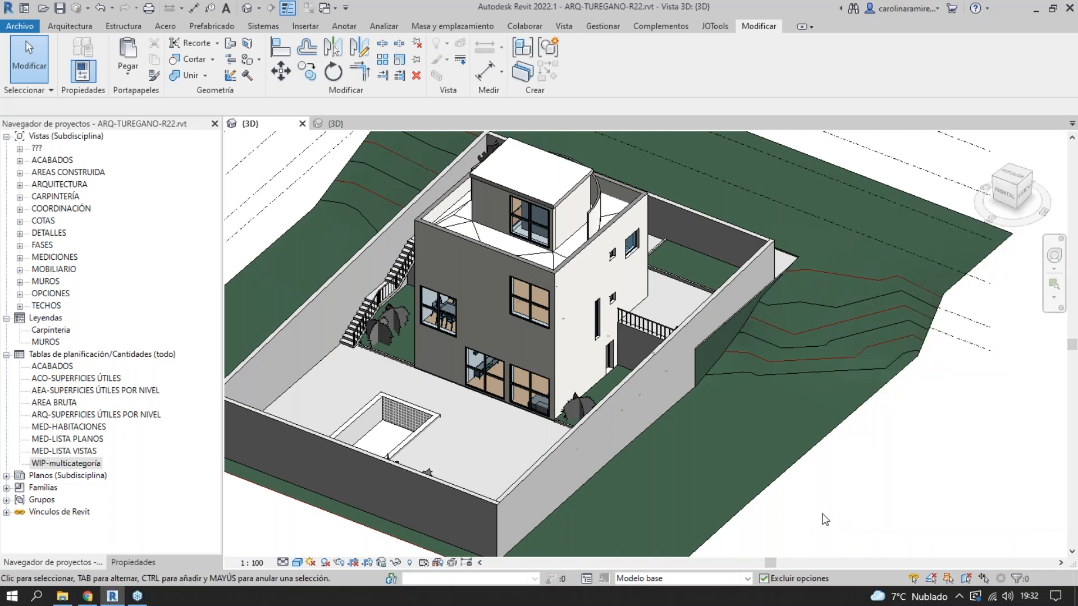
key(ctrl+v)
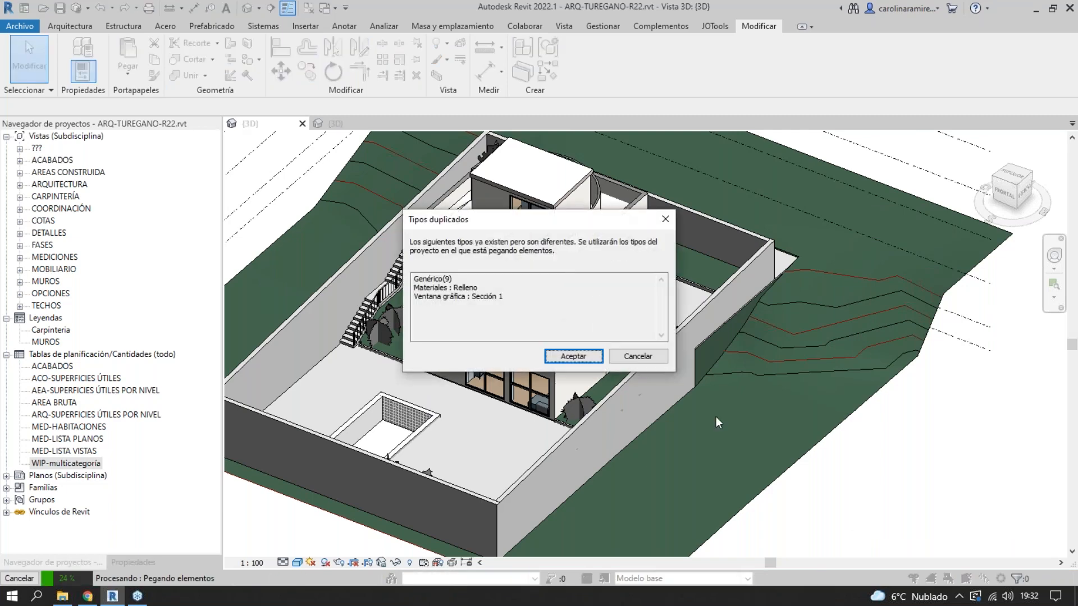
click(573, 356)
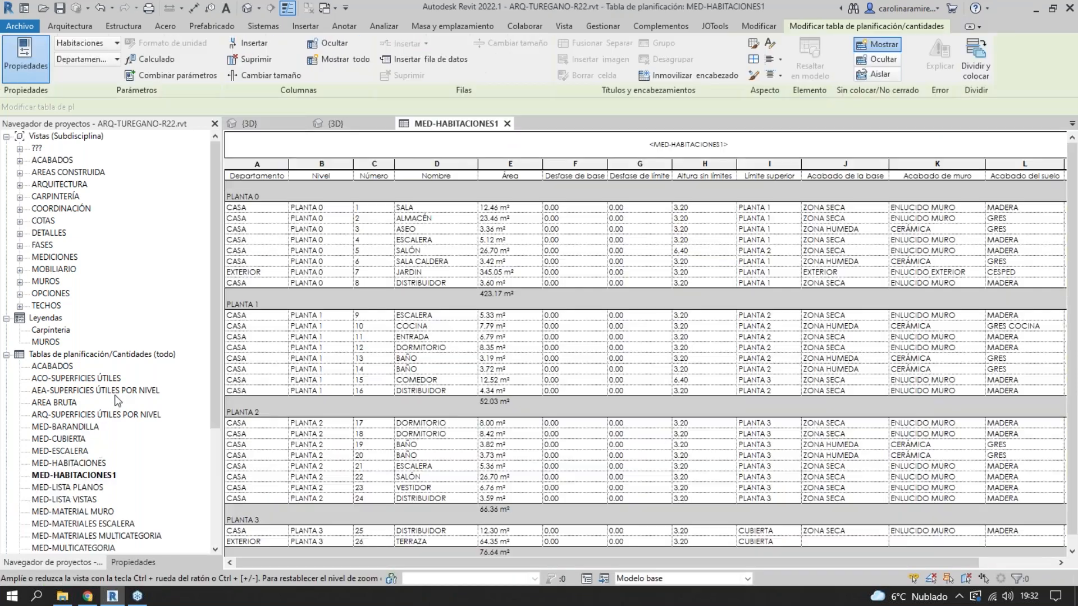
scroll(90, 494, down, 4)
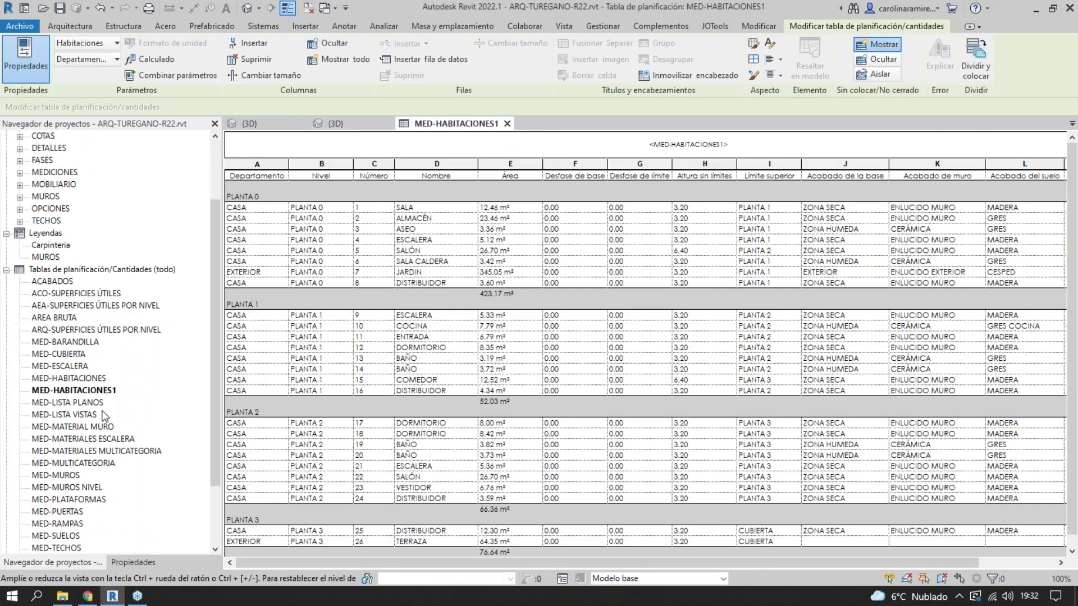
click(507, 123)
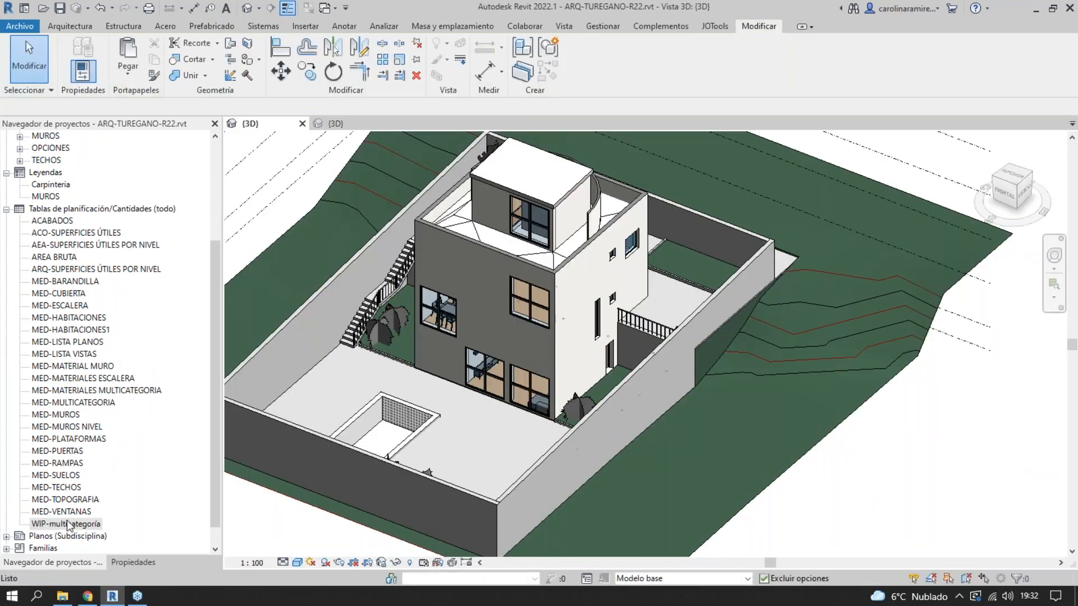
- Open the MED-SUELOS schedule to review it, return to the house's 3D view and close the template project
click(72, 478)
double_click(72, 478)
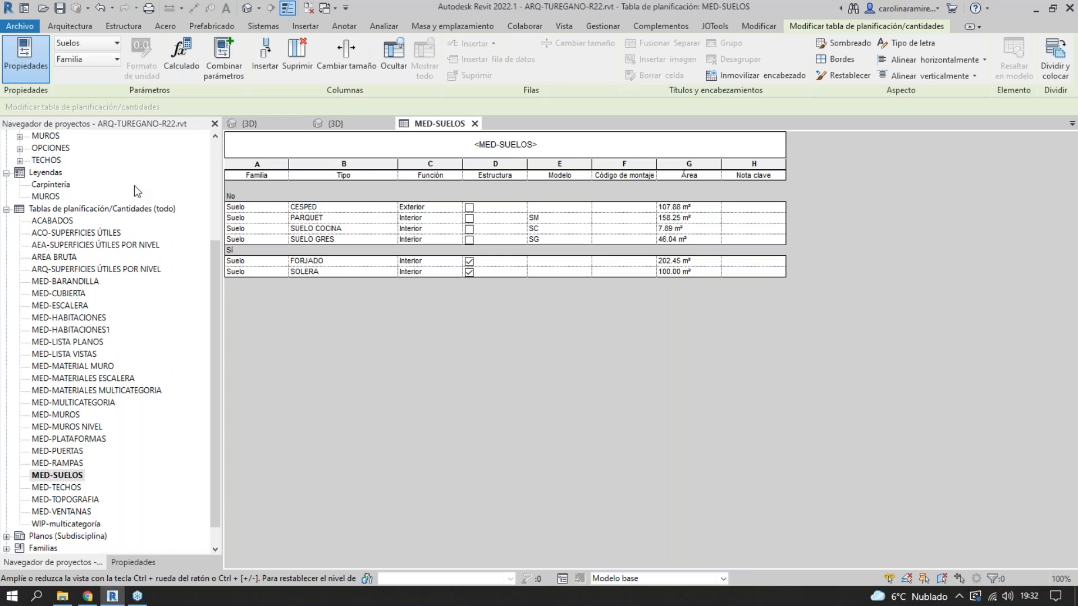
click(263, 123)
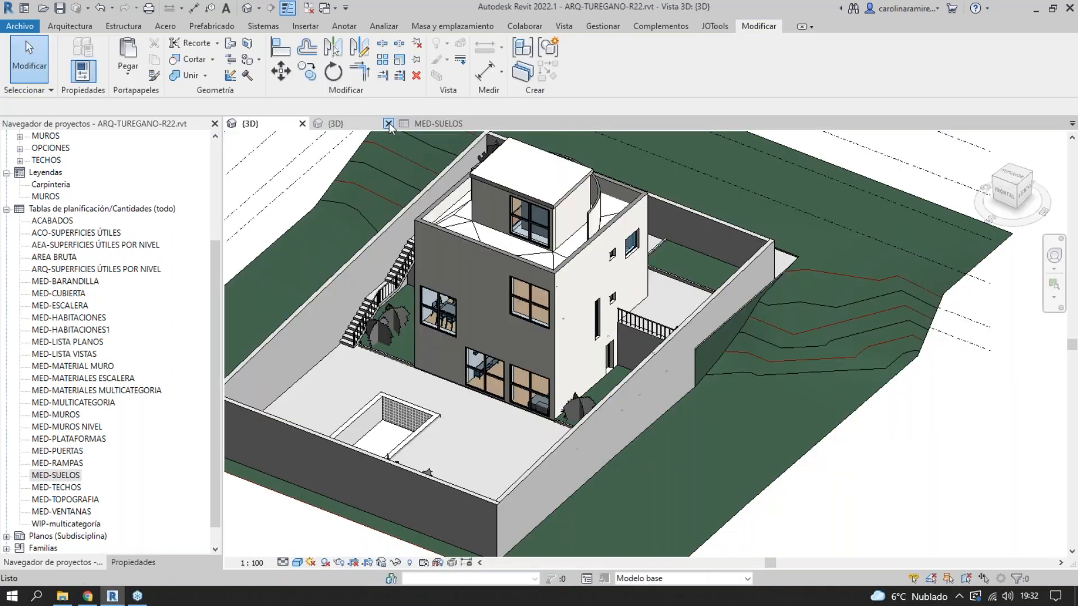
click(389, 123)
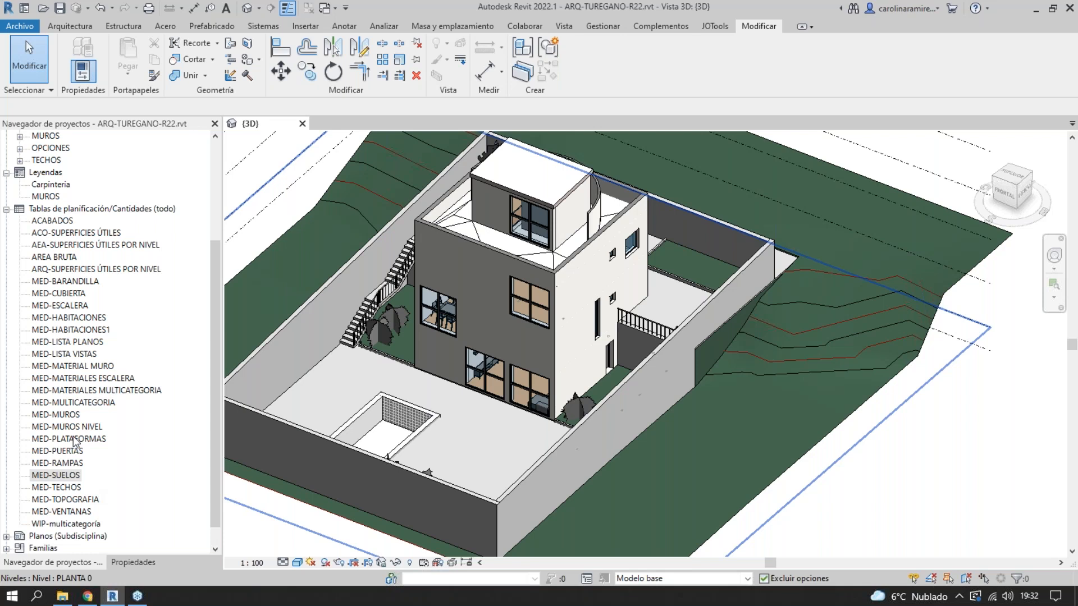
click(70, 403)
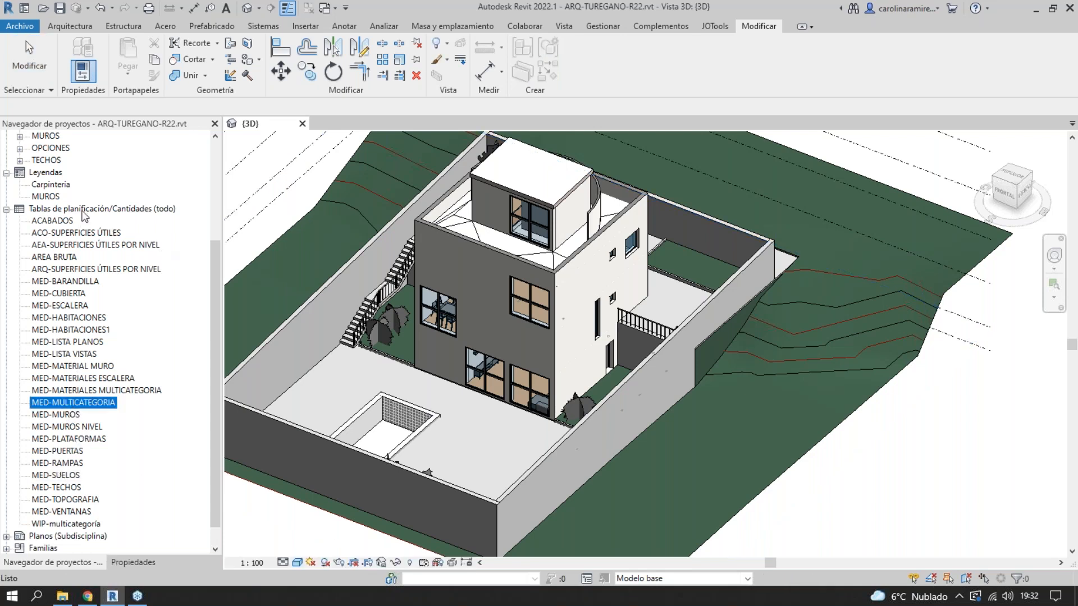
- Open the MED-VENTANAS schedule and compare the window type names with the Anchura and Altura columns
click(76, 513)
double_click(76, 513)
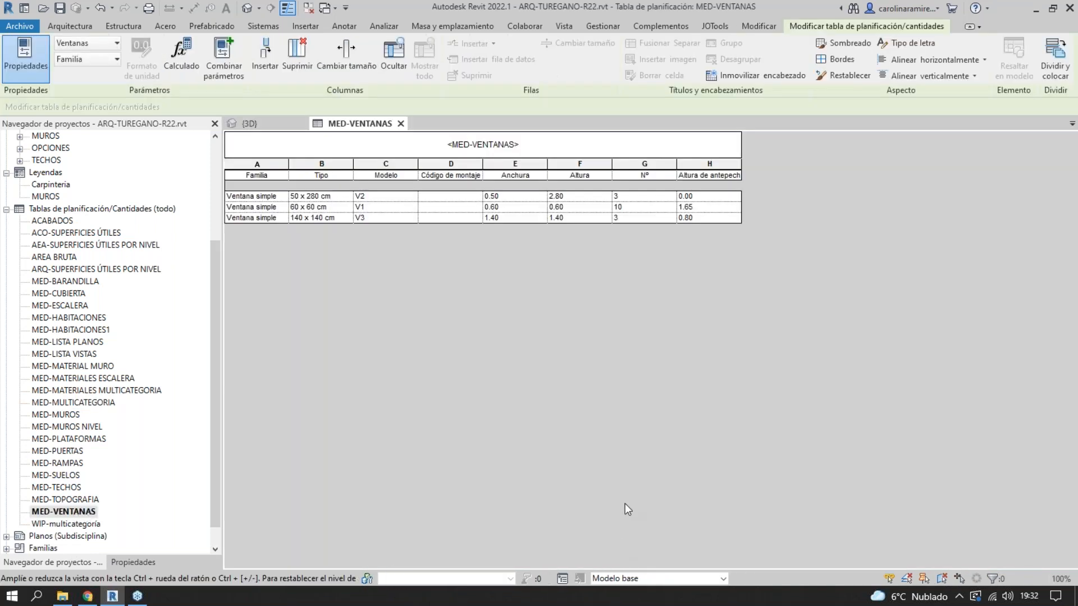
click(316, 167)
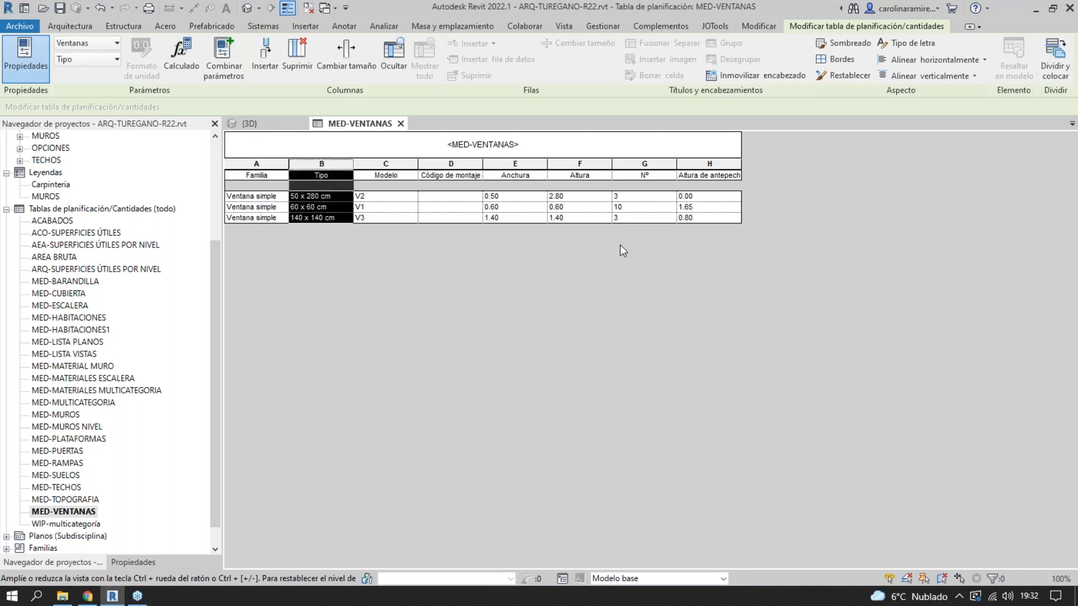
click(508, 172)
click(573, 172)
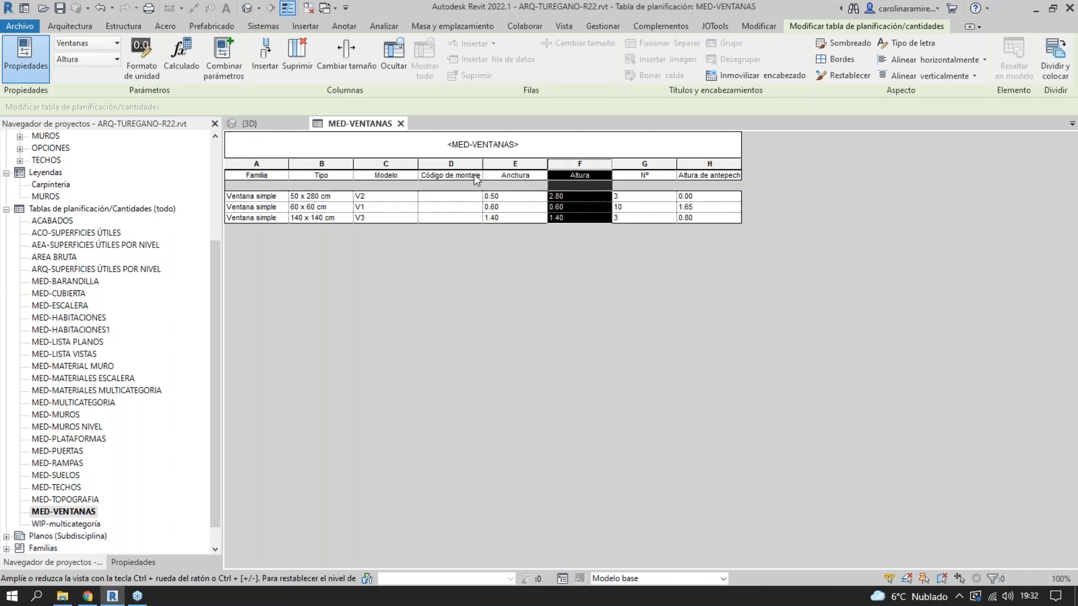
shift+click(501, 171)
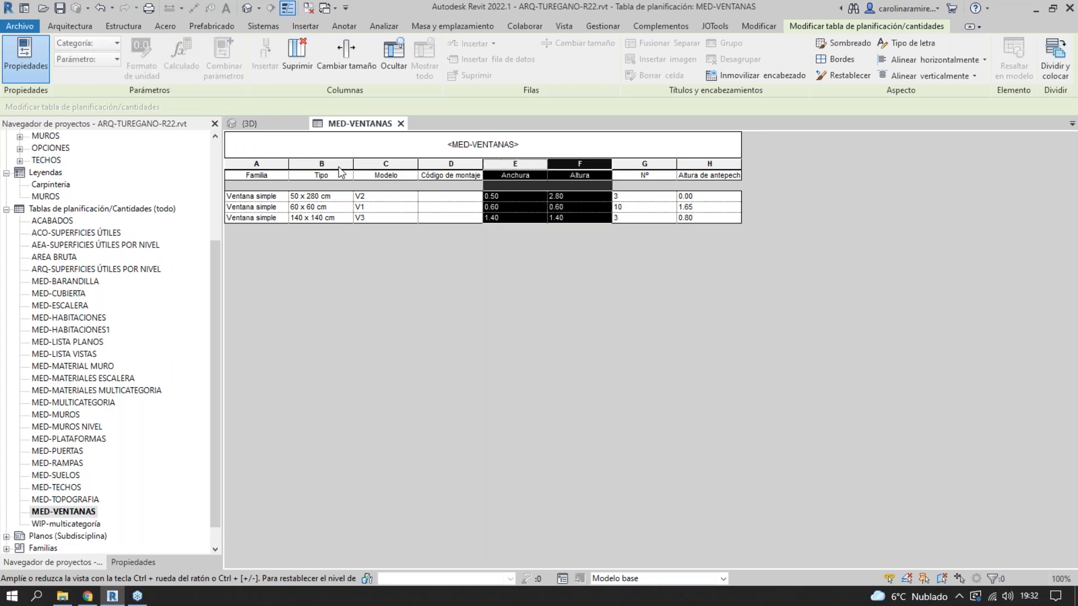
drag(343, 195, 342, 226)
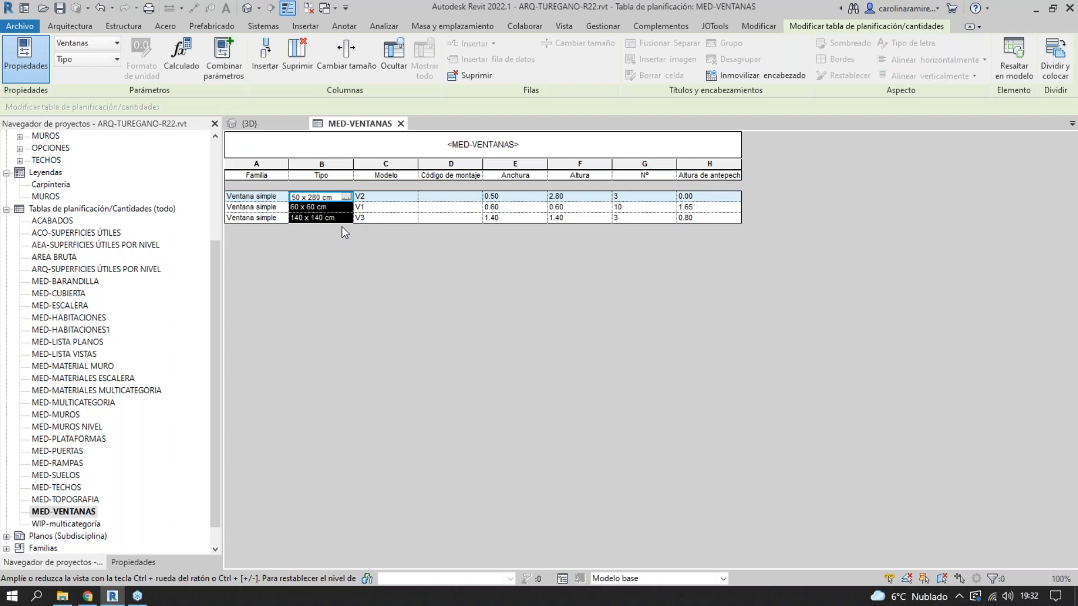
click(306, 207)
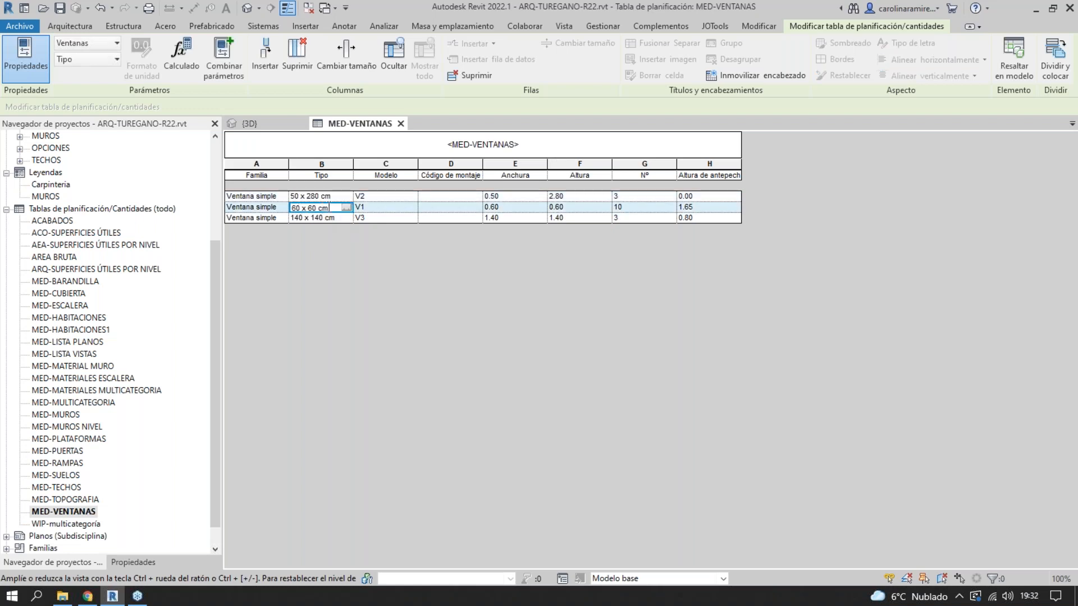
click(566, 212)
drag(501, 209, 556, 213)
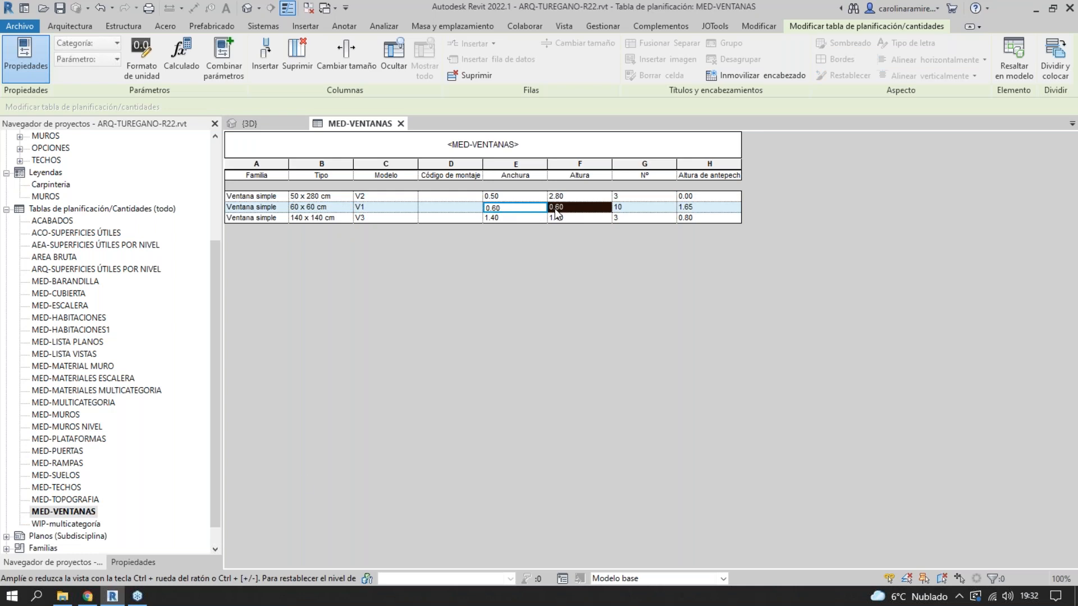
- Tile the house's 3D view beside the MED-VENTANAS schedule and select the windows of the 60 x 60 cm row
click(287, 126)
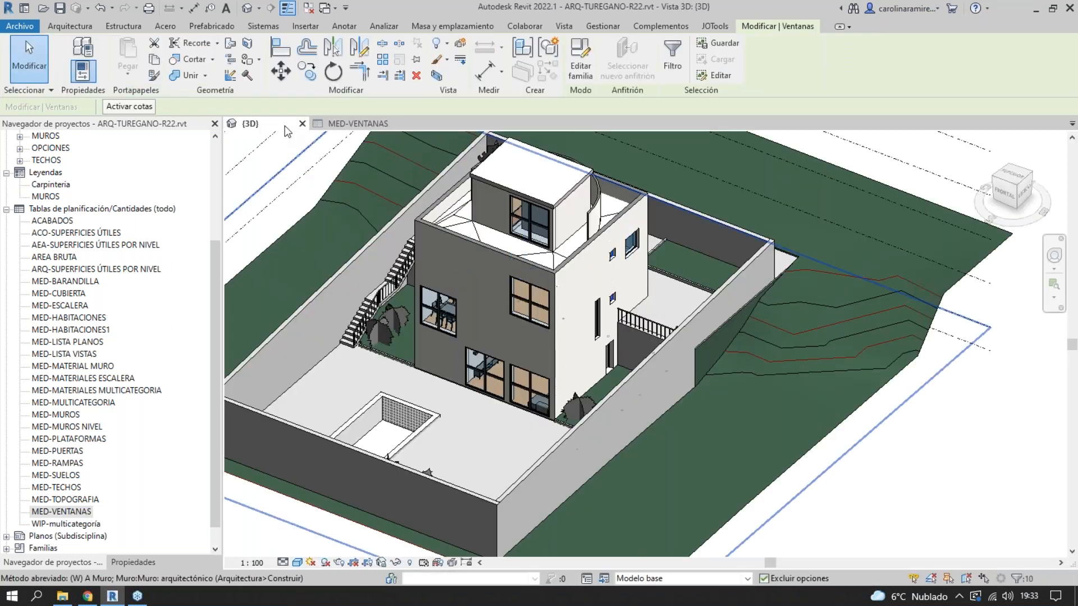
key(w)
key(t)
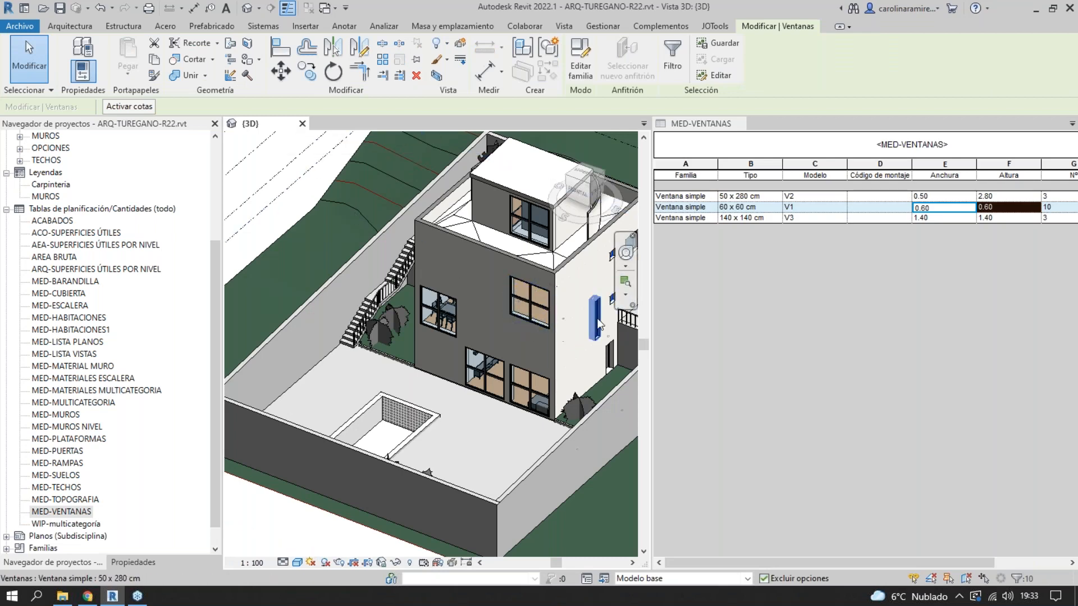
click(688, 208)
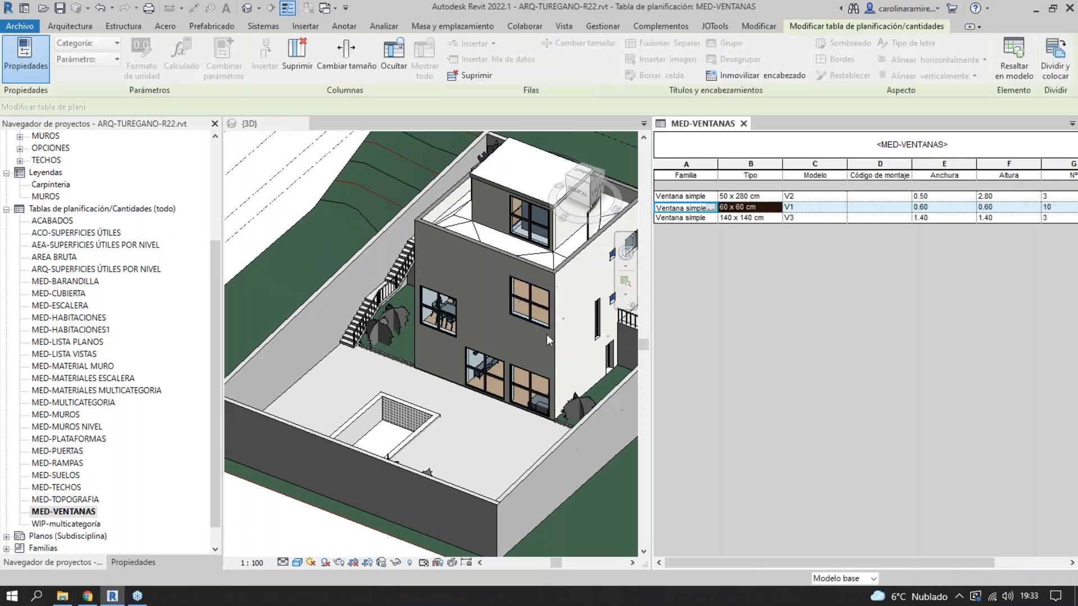
scroll(514, 316, up, 3)
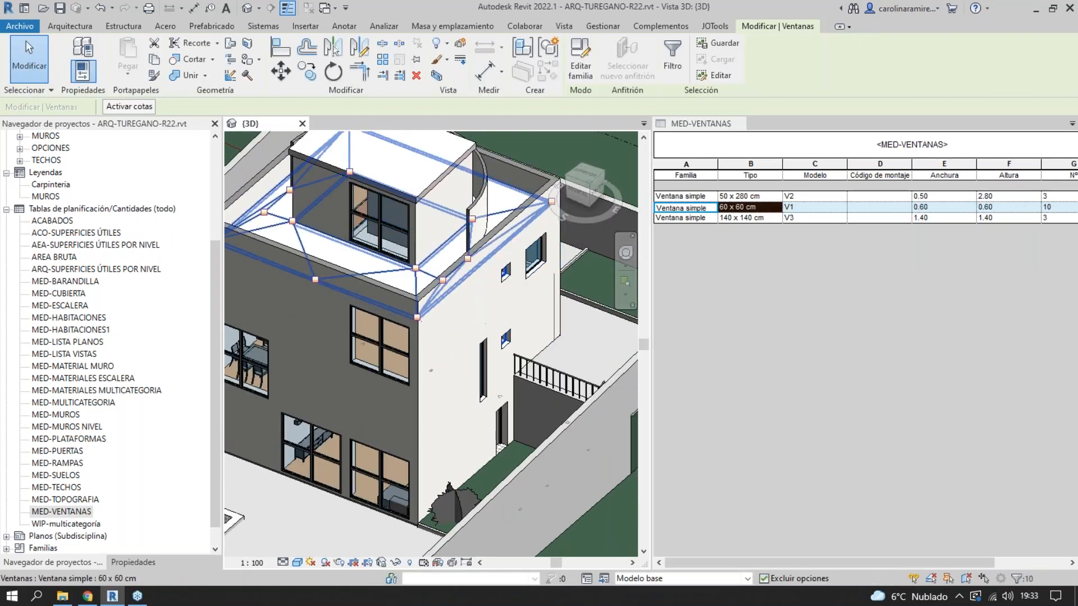
- Duplicate the selected windows' Ventana simple type under the name 100 x 100 cm
click(134, 564)
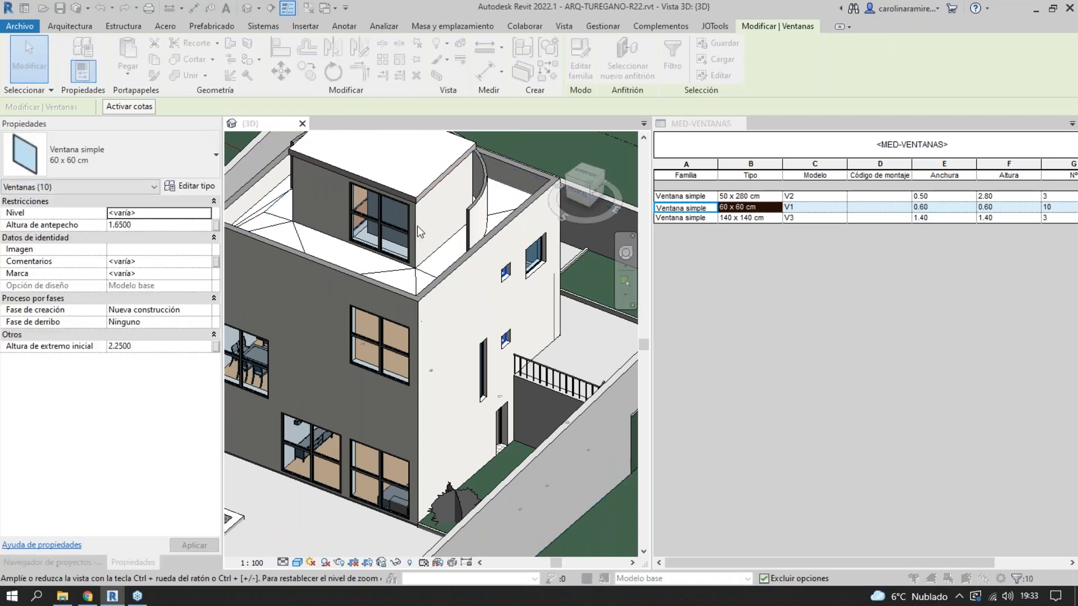
click(189, 186)
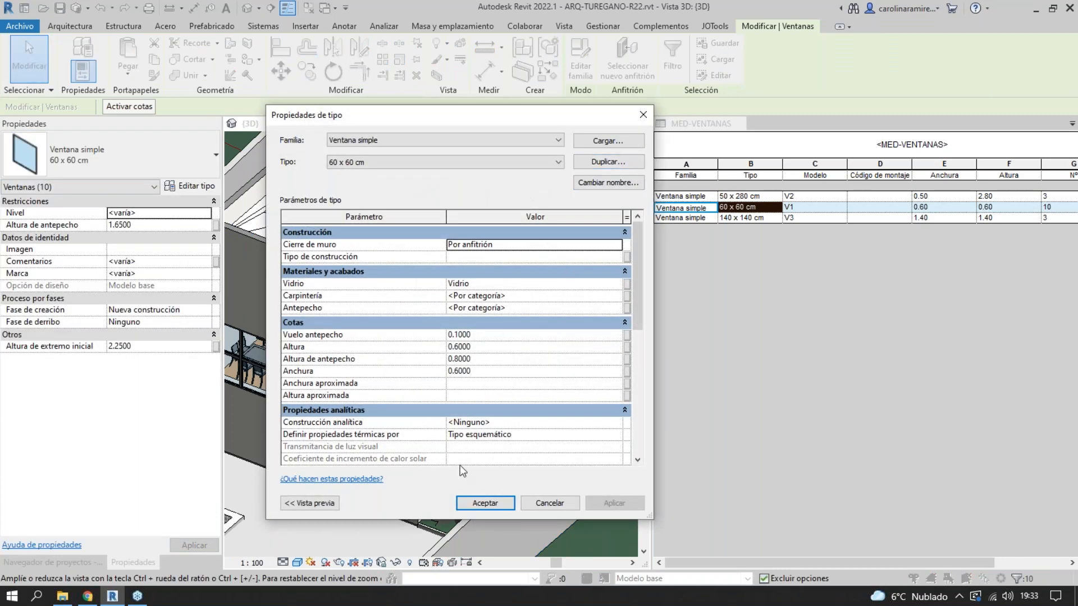
click(613, 162)
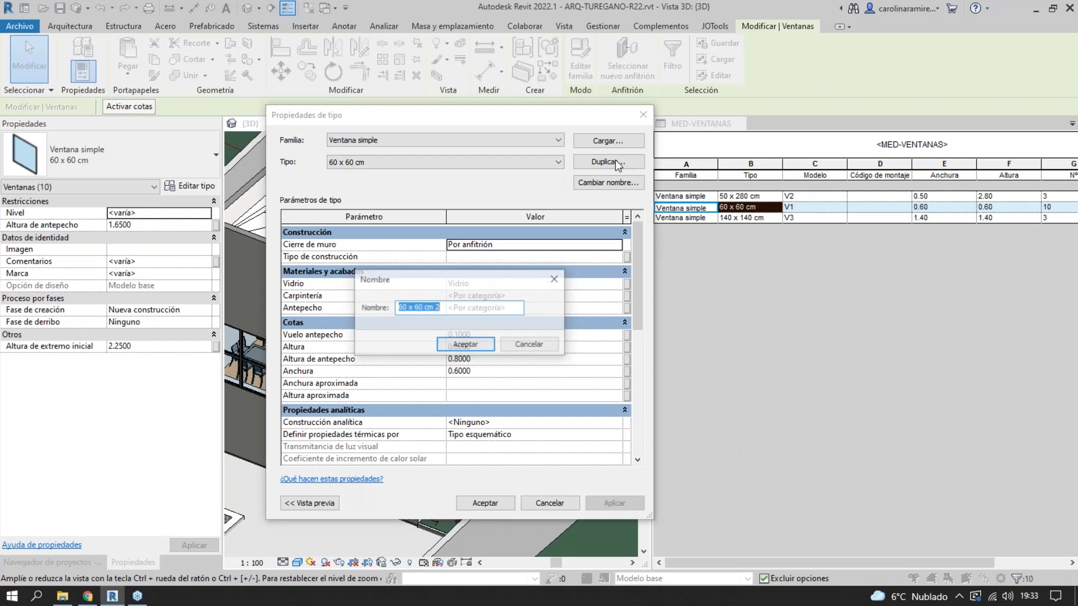
click(403, 308)
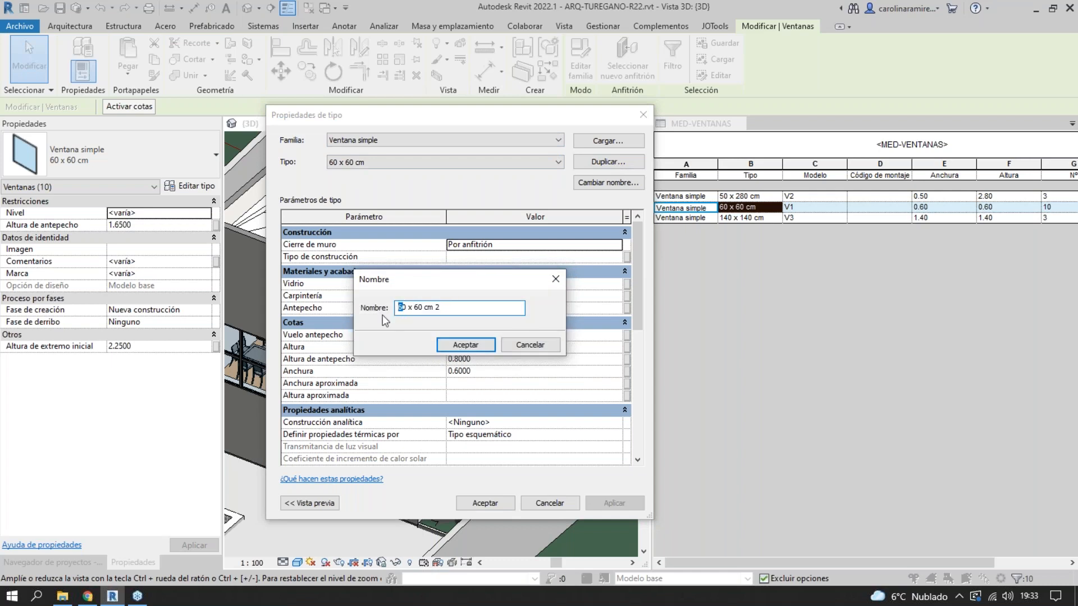
text(100)
key(Delete)
text(10)
click(466, 344)
- Set the new window type's Altura and Anchura to 1, check its identity data and accept the type properties
text(1)
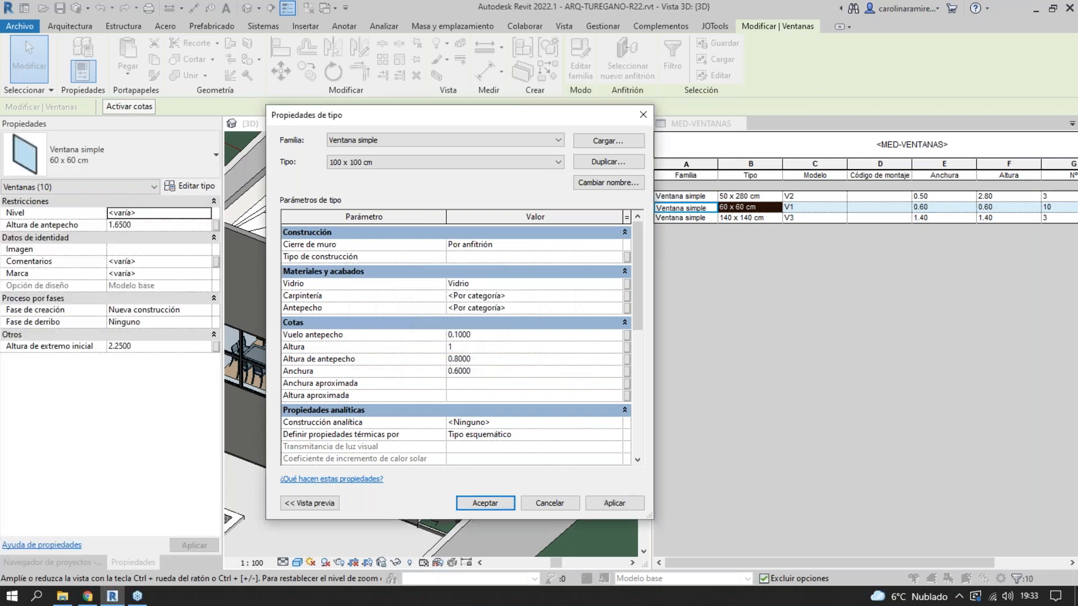
click(494, 370)
text(1)
drag(638, 299, 632, 420)
click(494, 292)
click(421, 312)
click(472, 378)
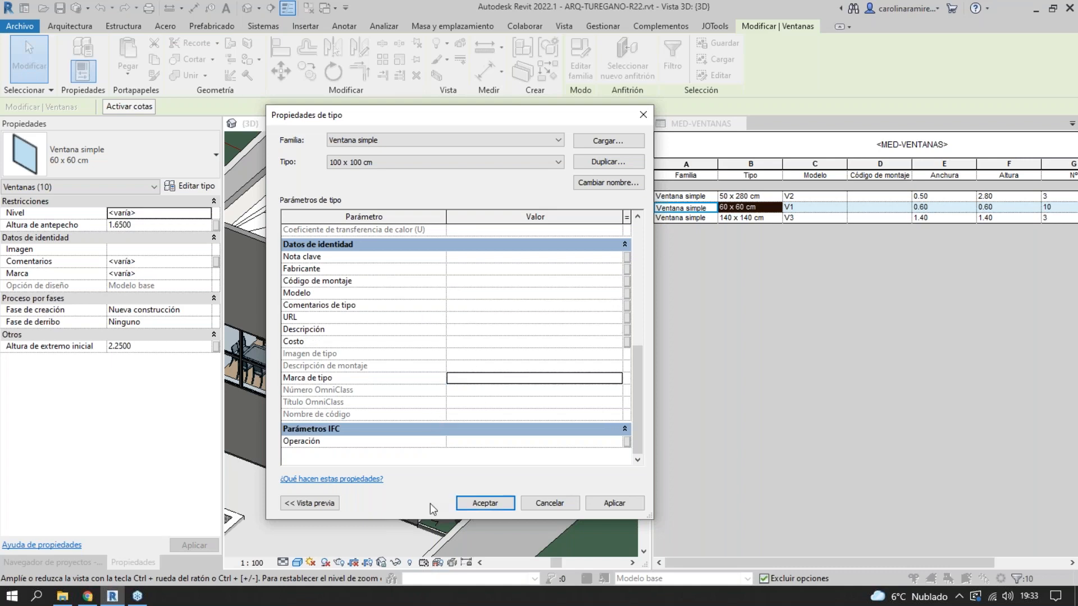
click(486, 503)
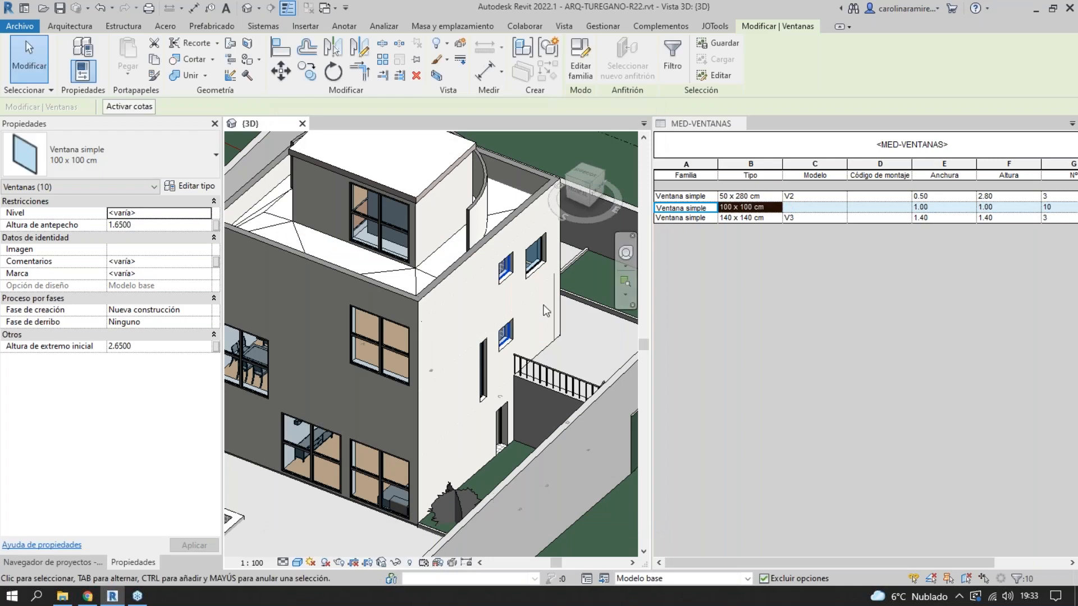
- Align the sill of the upper 100 x 100 cm window with the sill of the larger window beside it
scroll(481, 241, up, 5)
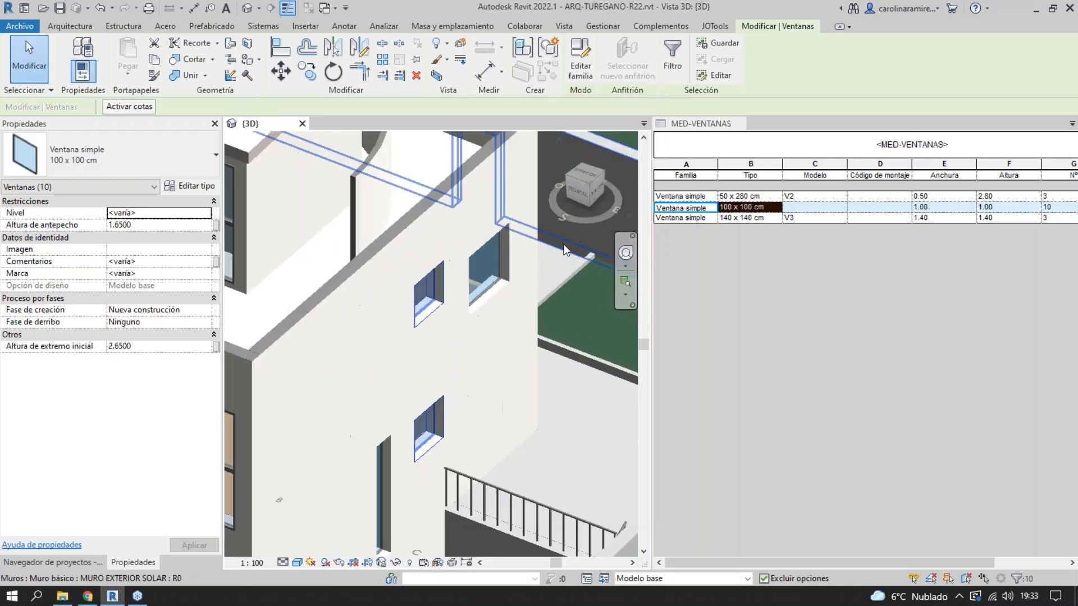
click(280, 47)
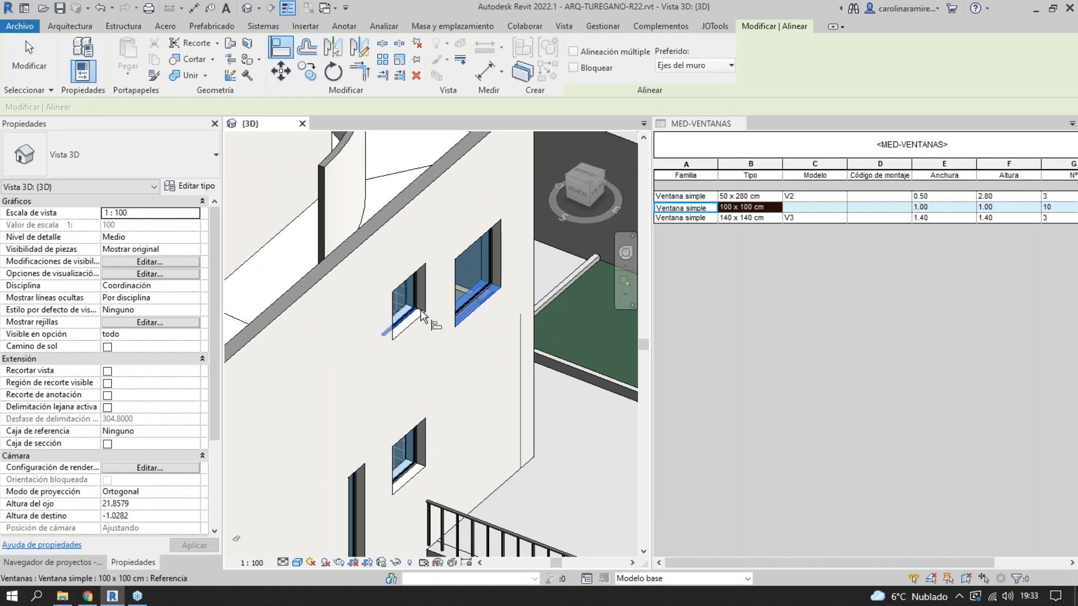
scroll(414, 323, up, 3)
scroll(418, 309, down, 5)
right_click(510, 132)
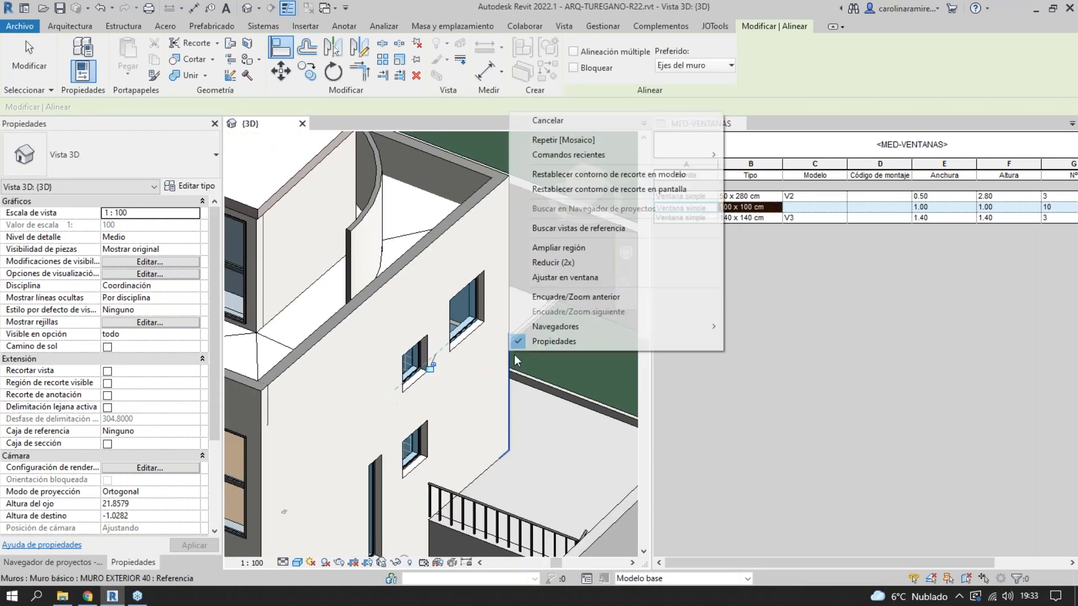
click(603, 120)
scroll(525, 156, down, 5)
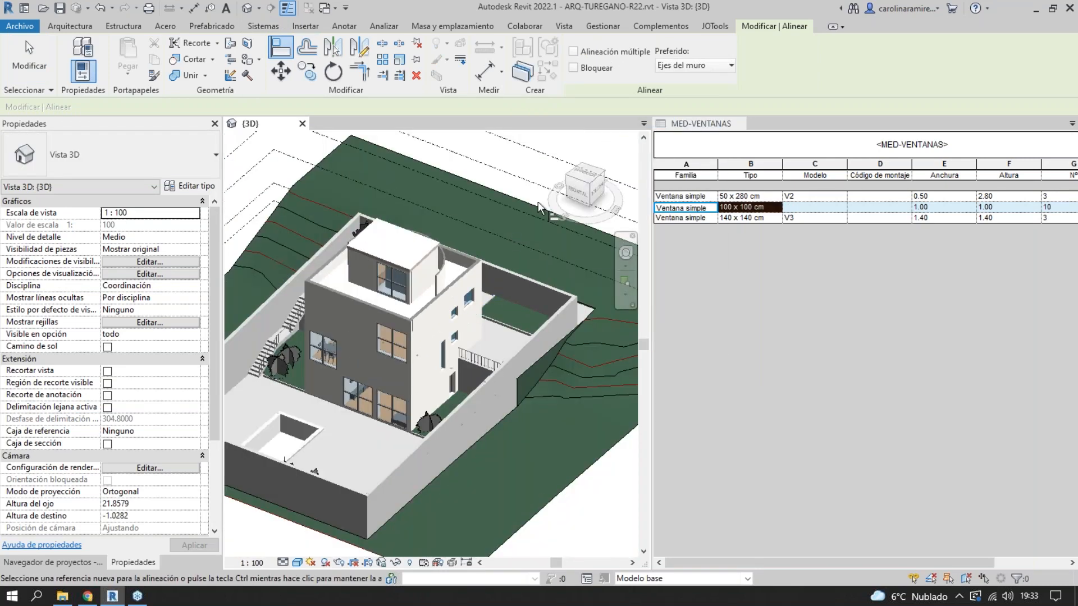
middle_drag(525, 156, 460, 207)
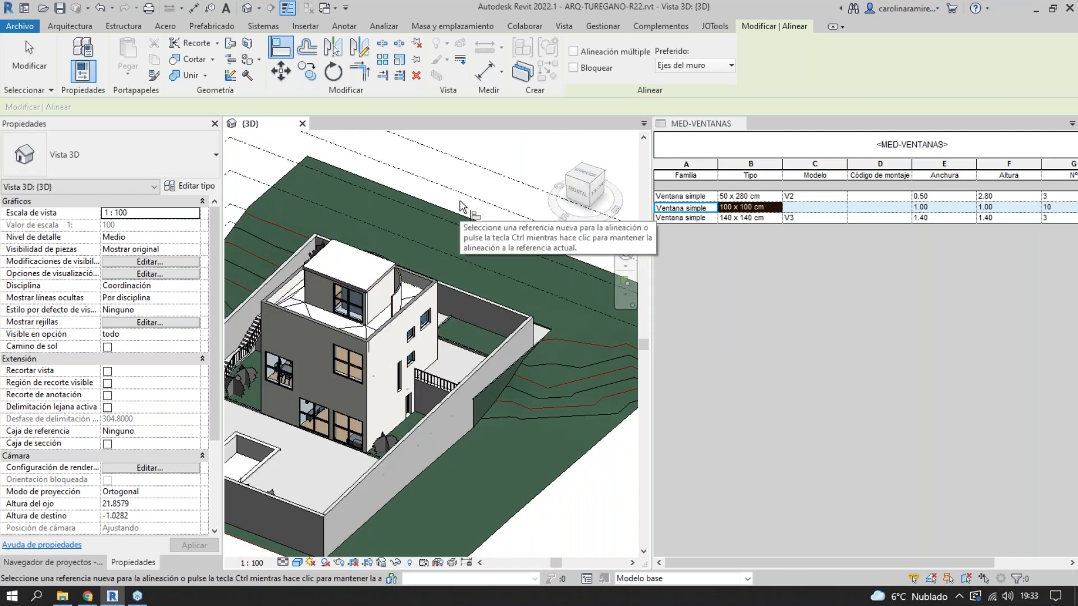
- Leave the Align command and undo the sill alignment and the windows' change to the 100 x 100 cm type
right_click(513, 148)
click(538, 154)
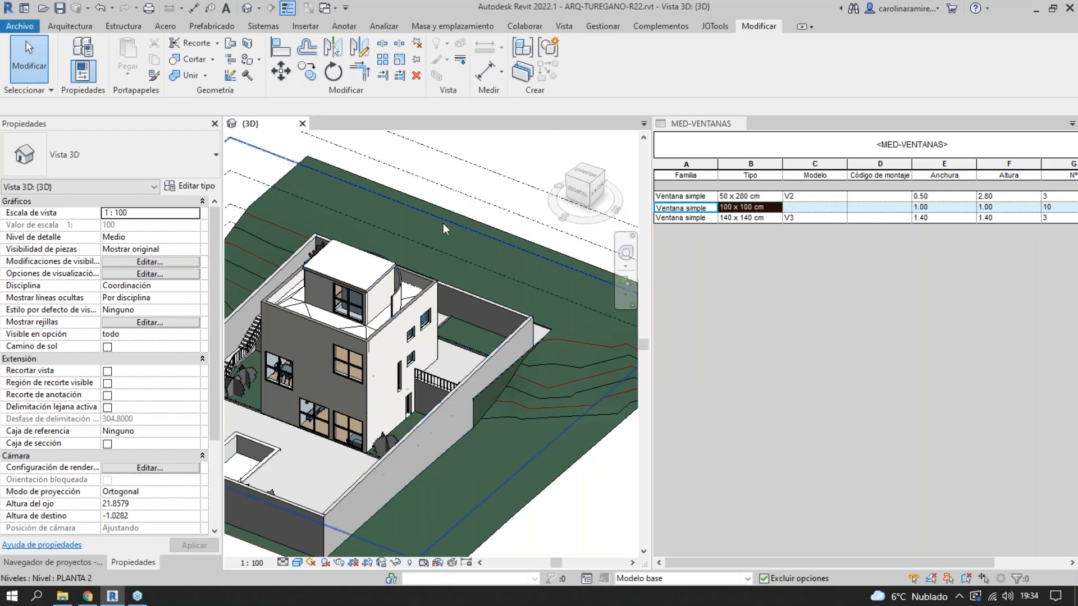
scroll(375, 352, up, 6)
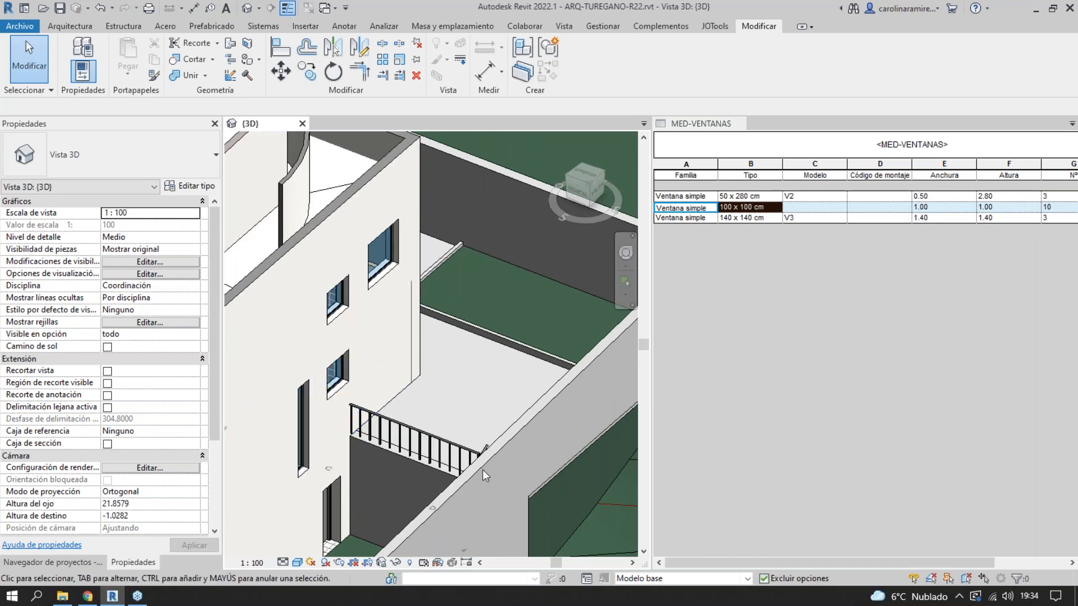
scroll(409, 365, down, 4)
scroll(486, 282, up, 7)
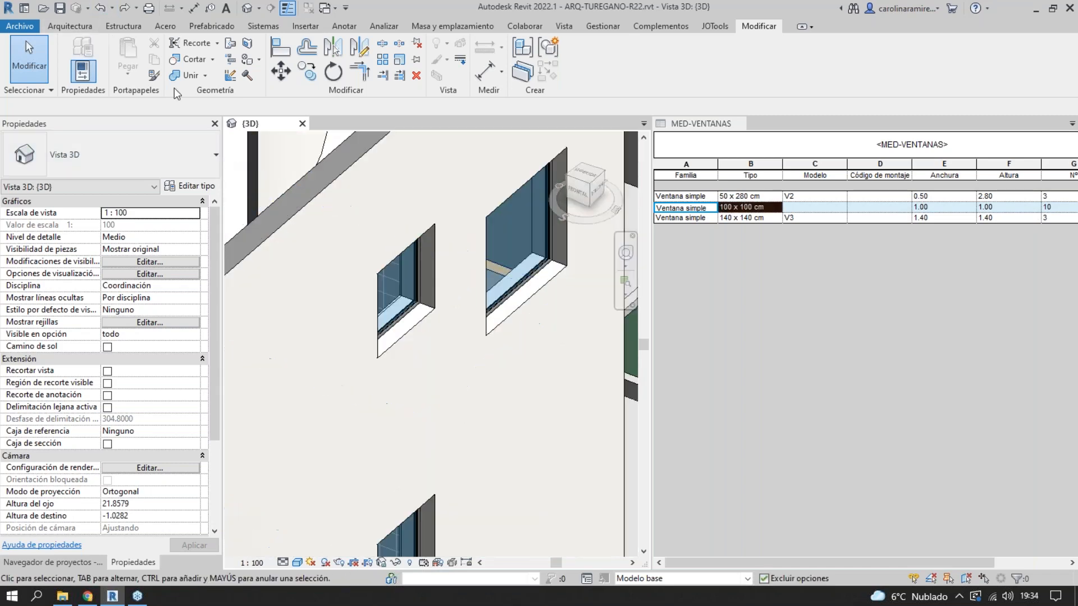
click(101, 8)
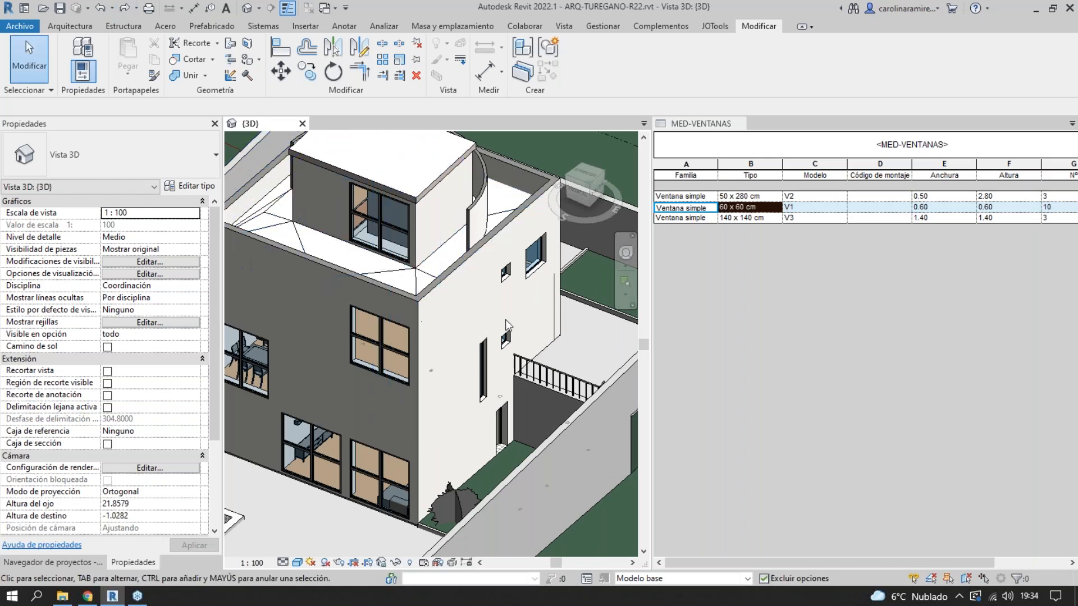
scroll(506, 319, down, 6)
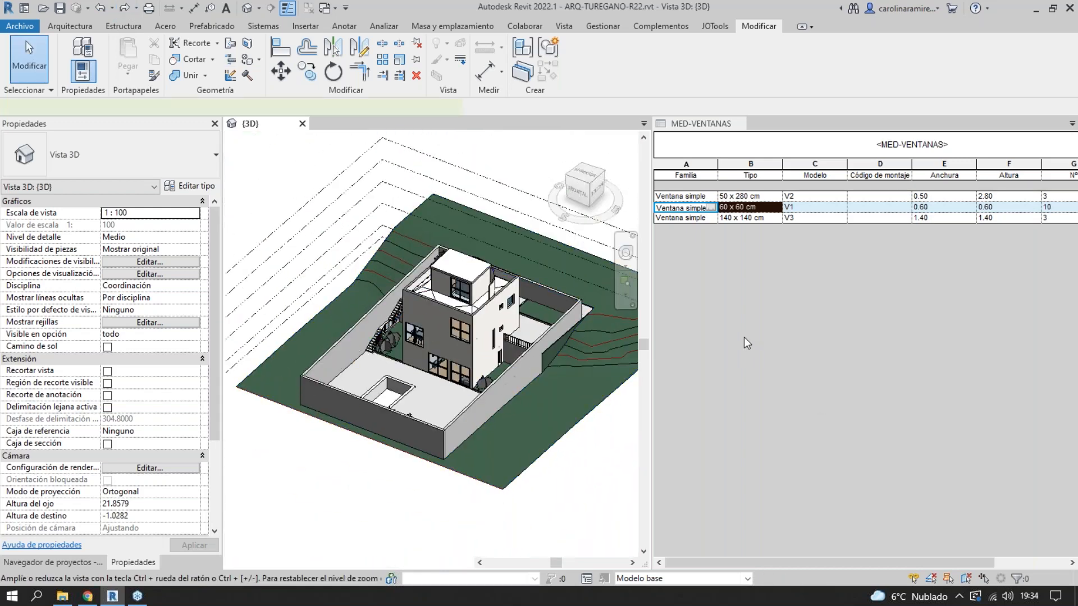
- Open the MED-MUROS wall schedule beside the 3D view and narrow its Tipo column
click(747, 343)
click(79, 562)
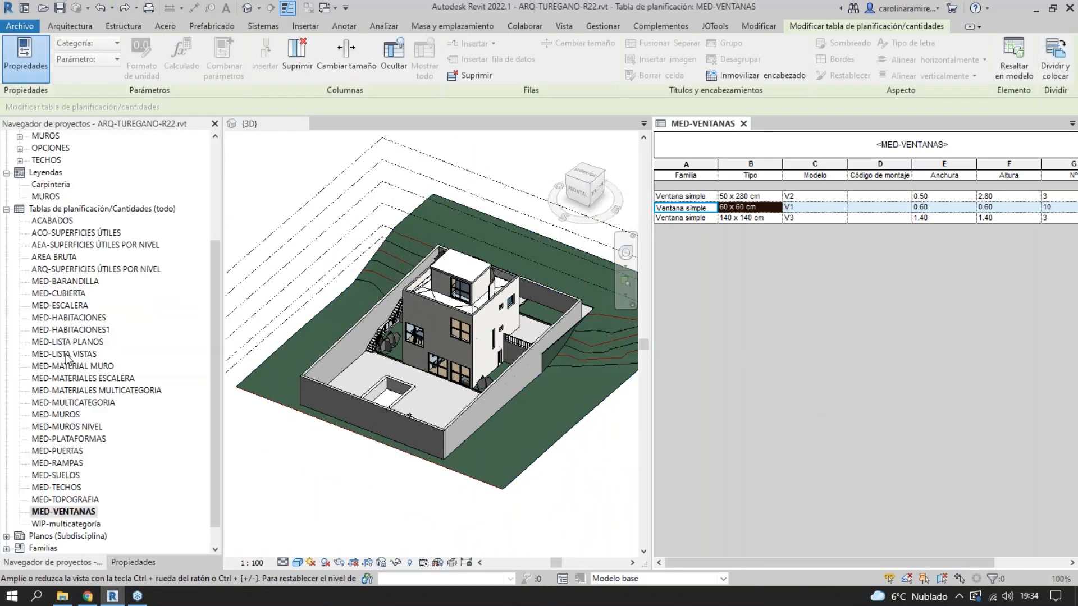
click(55, 415)
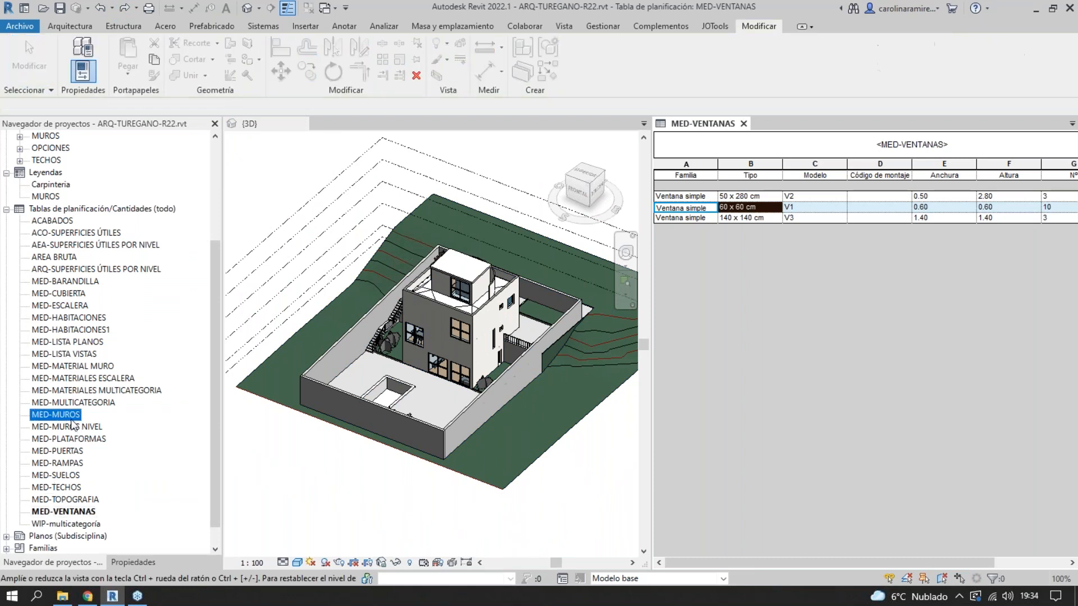
double_click(62, 416)
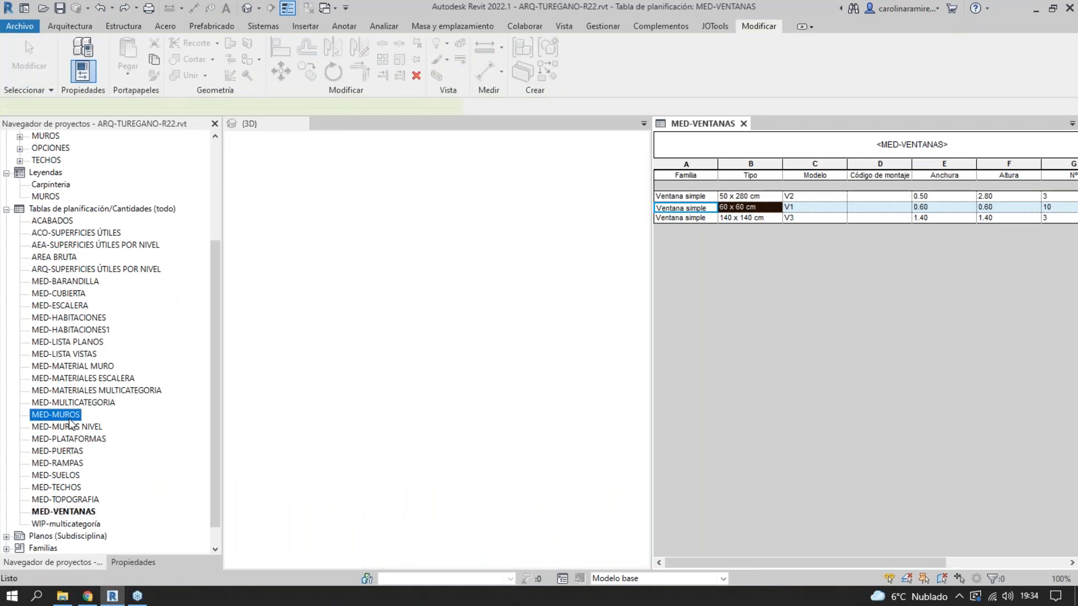
drag(905, 167, 890, 169)
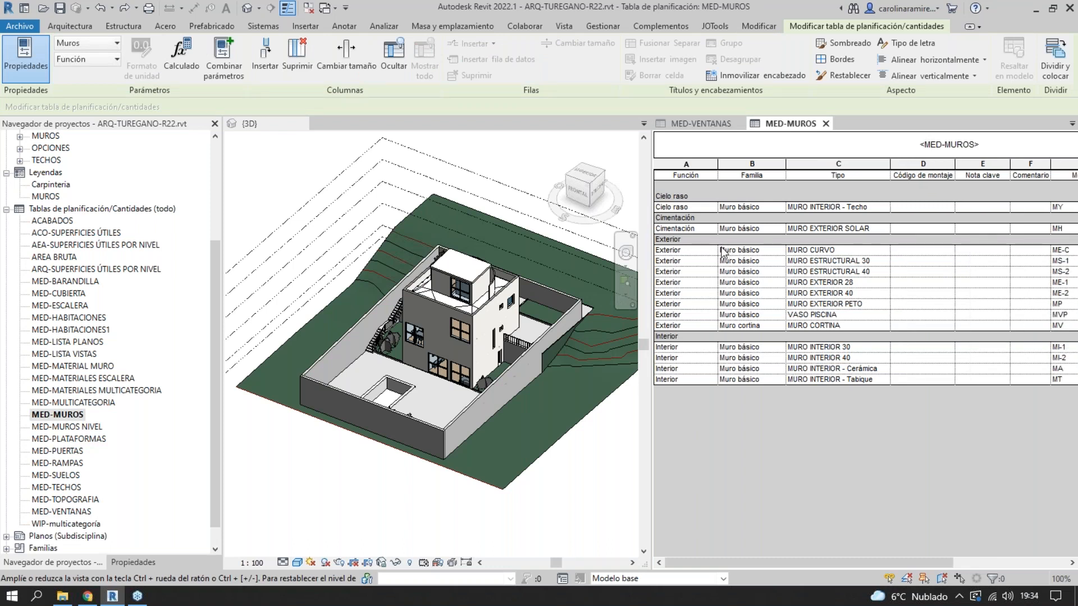
- Temporarily isolate the Cielo raso walls of type MURO INTERIOR - Techo in the 3D view, then restore the full model
drag(700, 208, 832, 207)
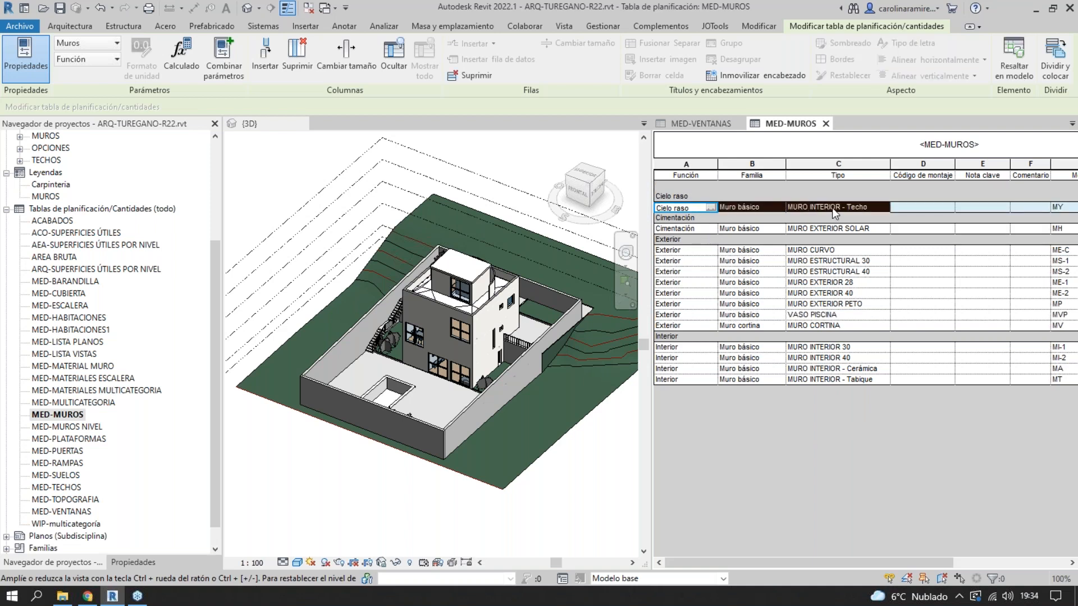
click(396, 563)
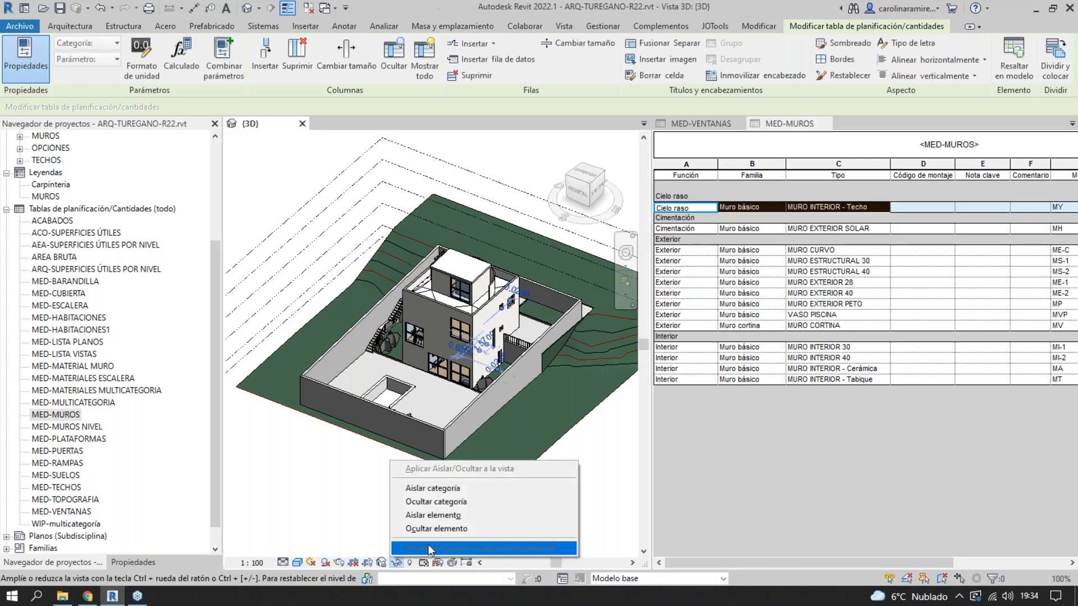
click(448, 516)
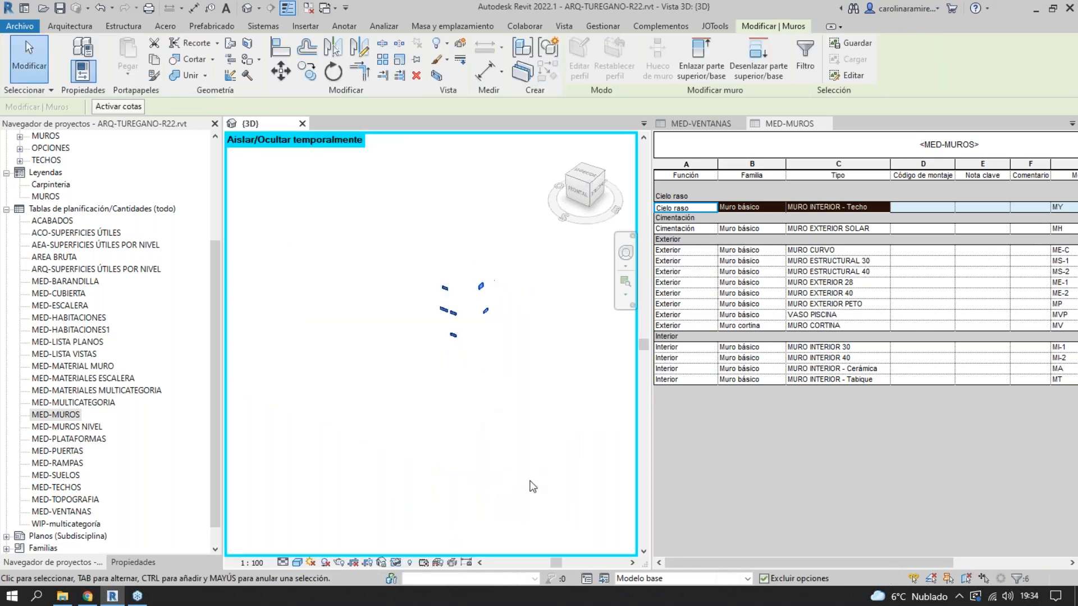
click(423, 562)
click(449, 548)
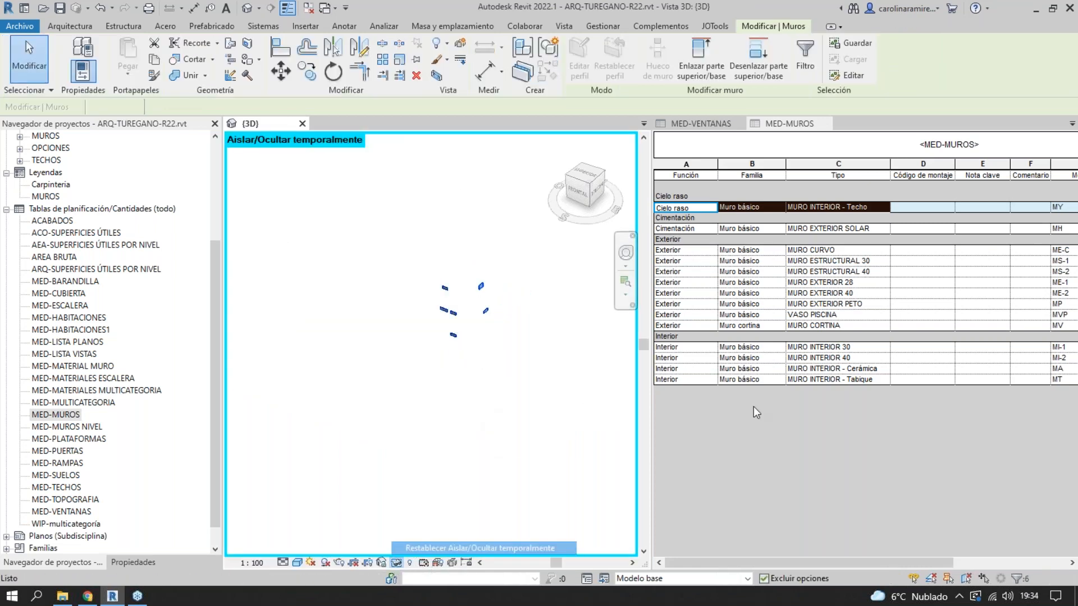
- Check the Cimentación wall row, then temporarily isolate all Exterior walls in 3D, inspect them and restore the full model
drag(695, 228, 825, 232)
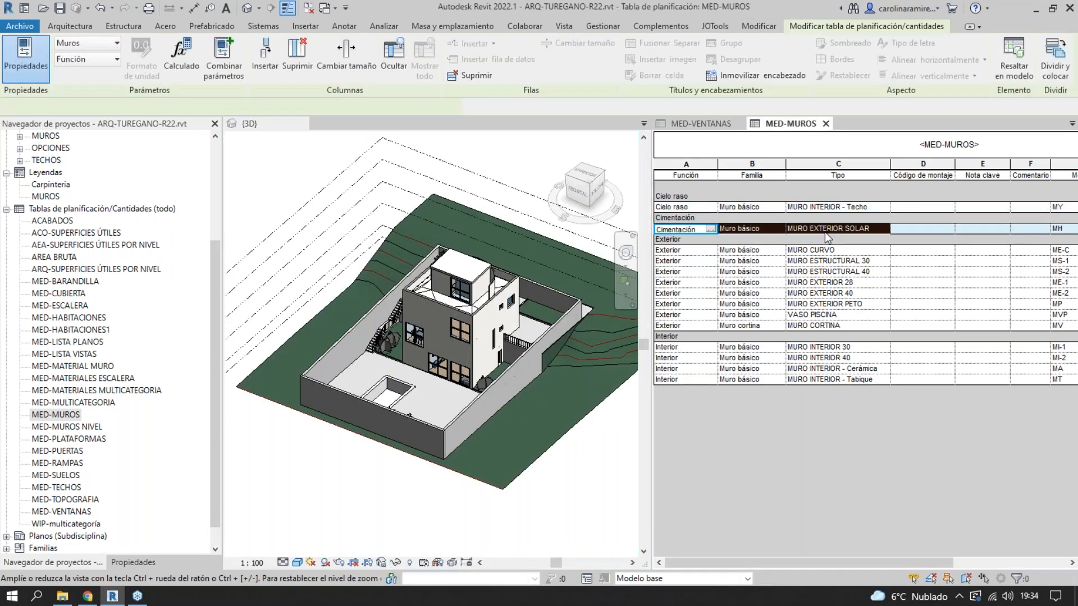
drag(702, 251, 819, 326)
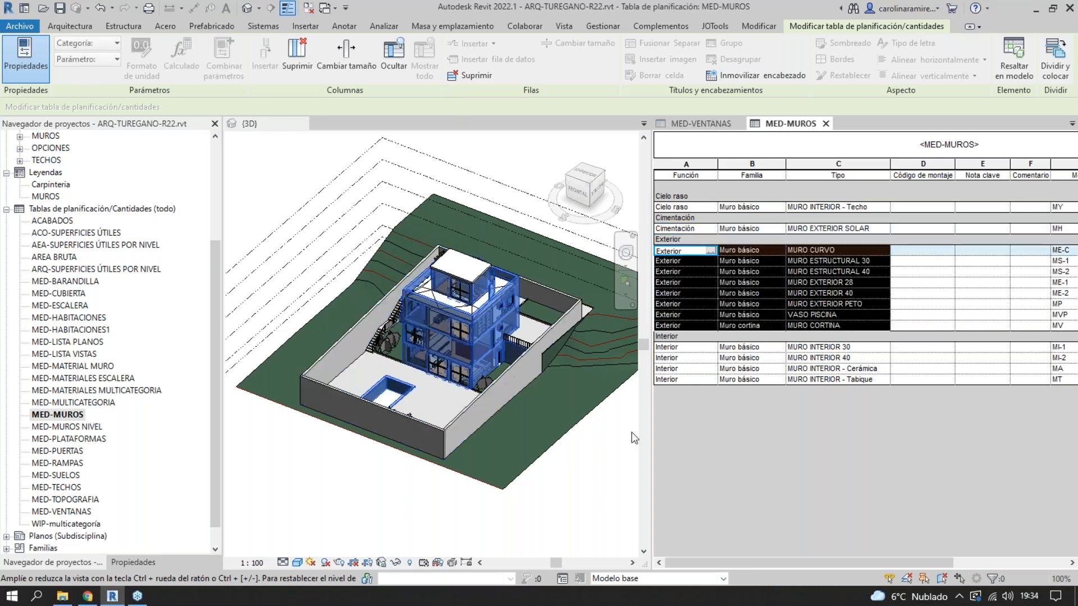
click(396, 562)
click(433, 515)
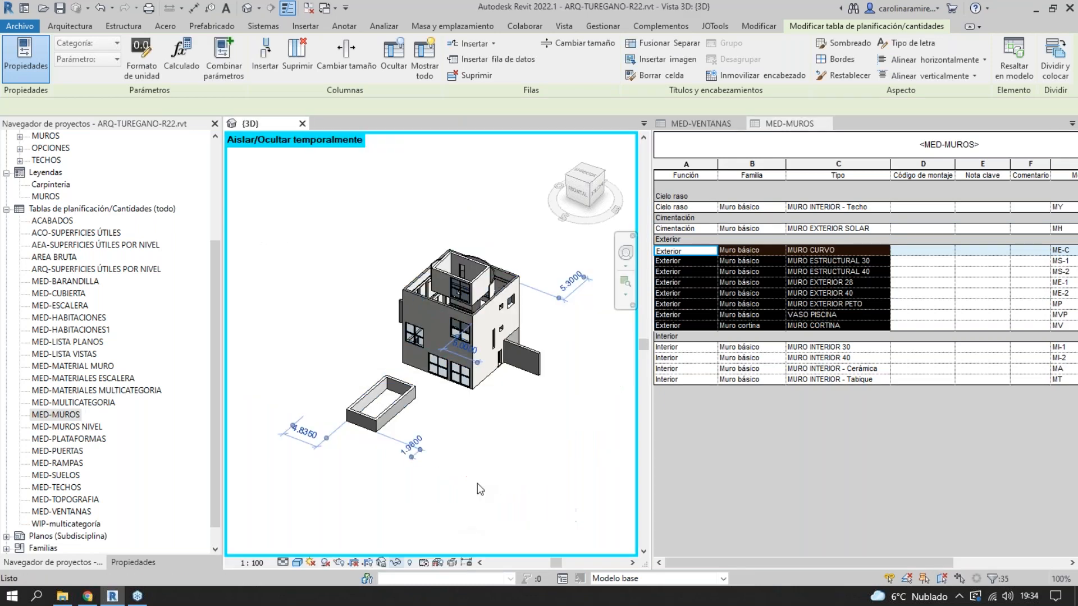
mouse_move(576, 213)
shift+middle_down()
mouse_move(565, 534)
mouse_move(612, 521)
mouse_move(583, 433)
mouse_move(578, 508)
mouse_move(553, 494)
shift+middle_up()
scroll(542, 483, up, 3)
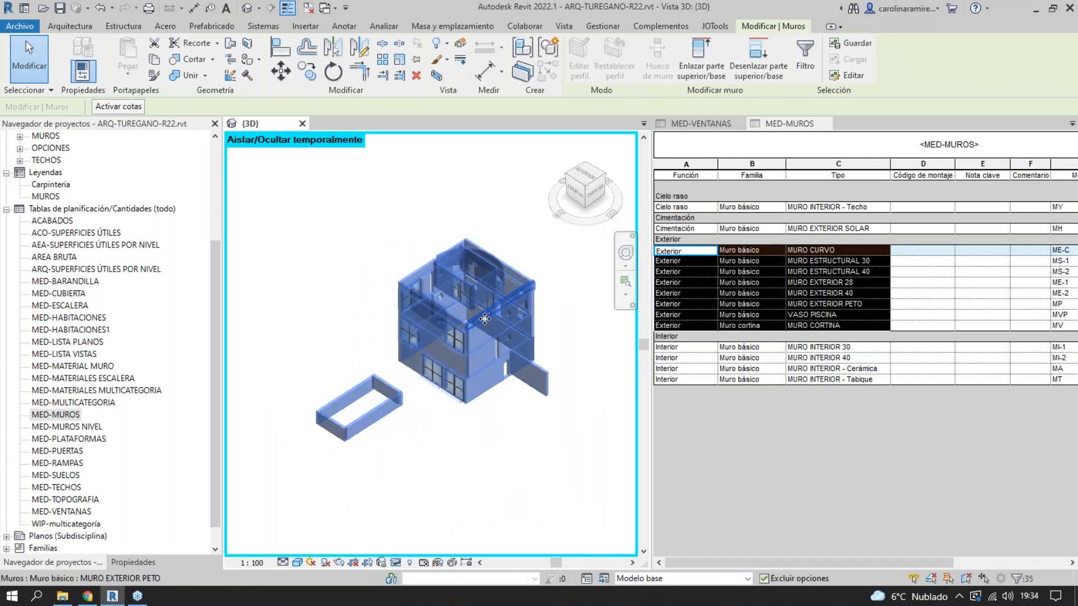
click(396, 563)
click(426, 548)
- Temporarily isolate all Interior walls of the schedule in the 3D view, then restore the full model
drag(697, 349, 724, 379)
click(601, 518)
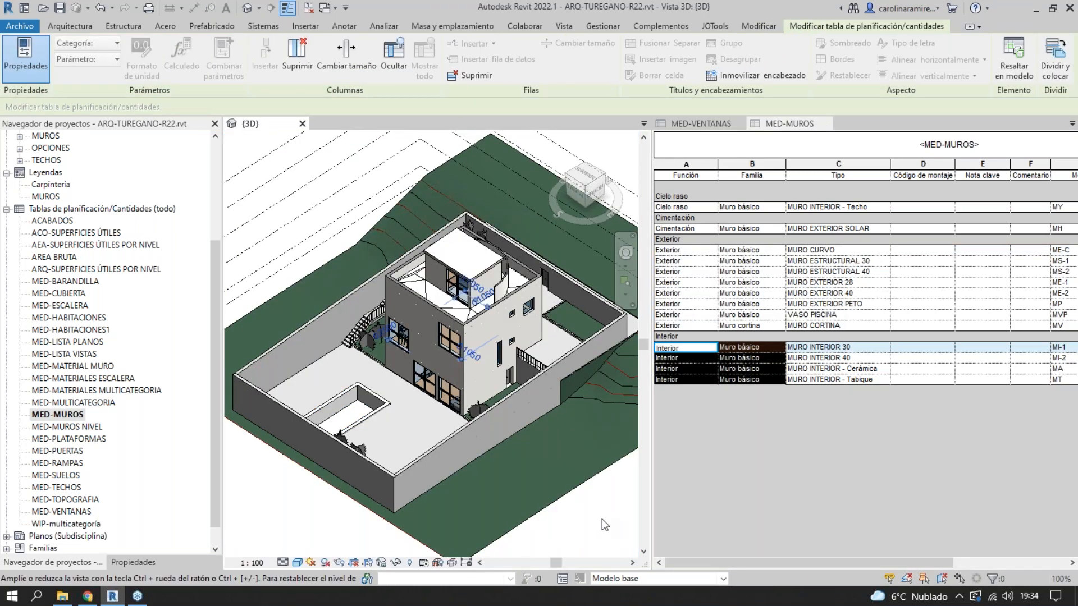
click(399, 563)
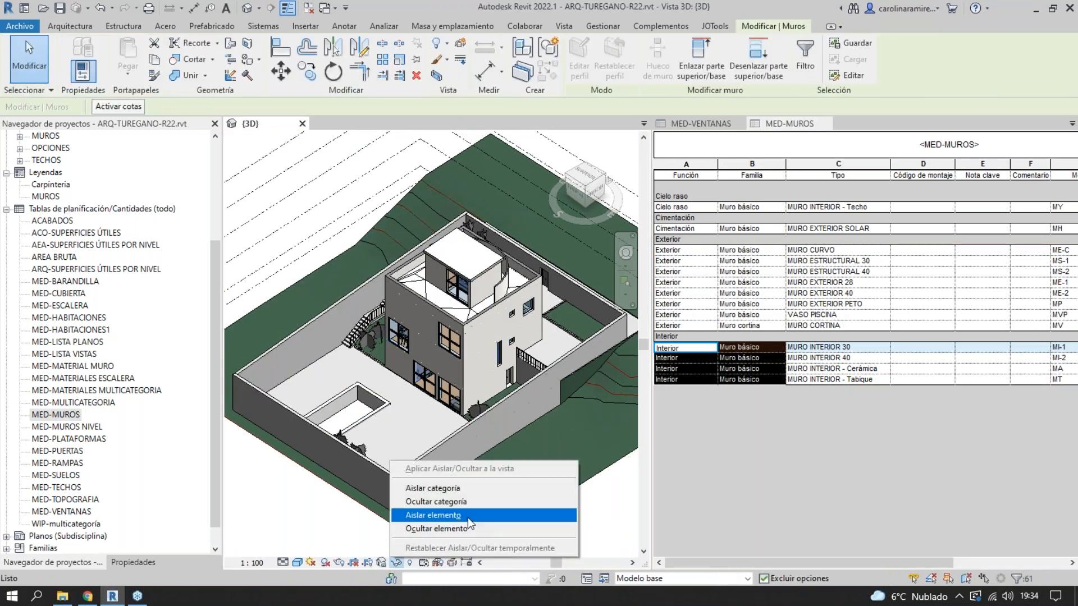
click(449, 516)
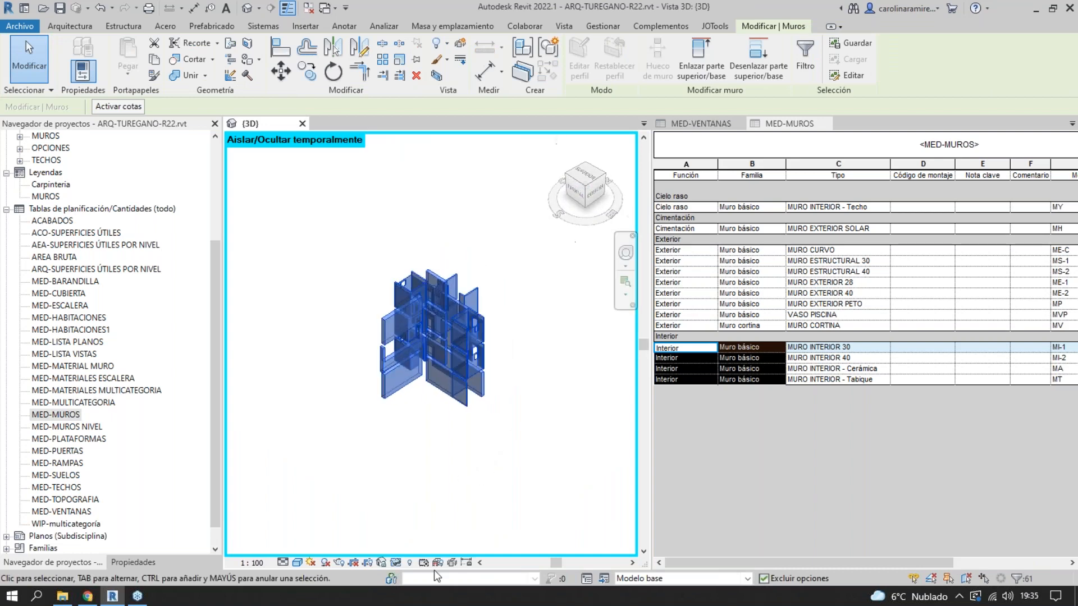
click(435, 519)
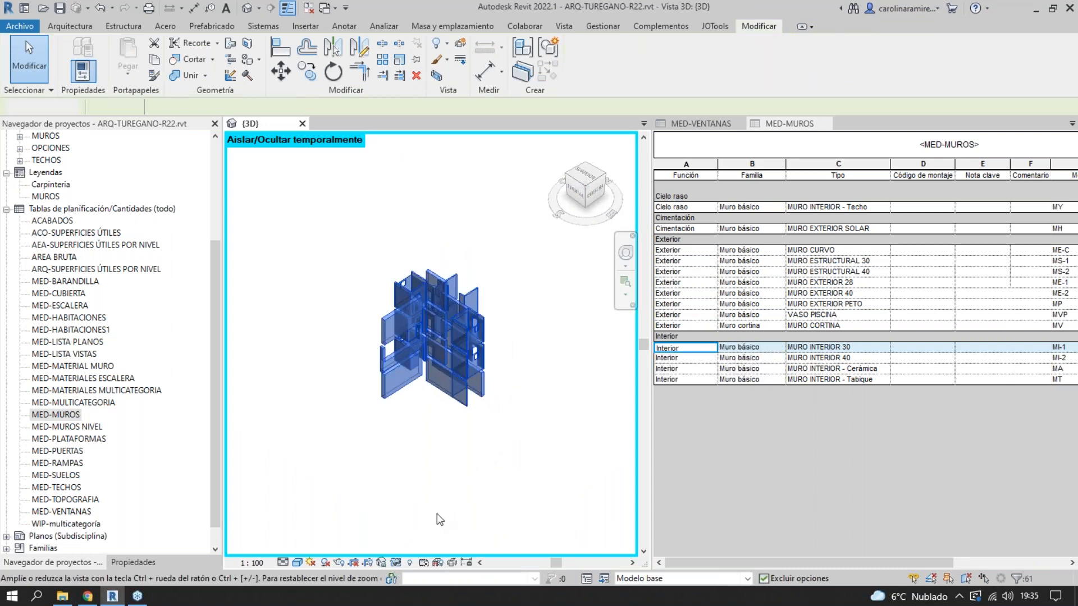
click(396, 563)
click(410, 548)
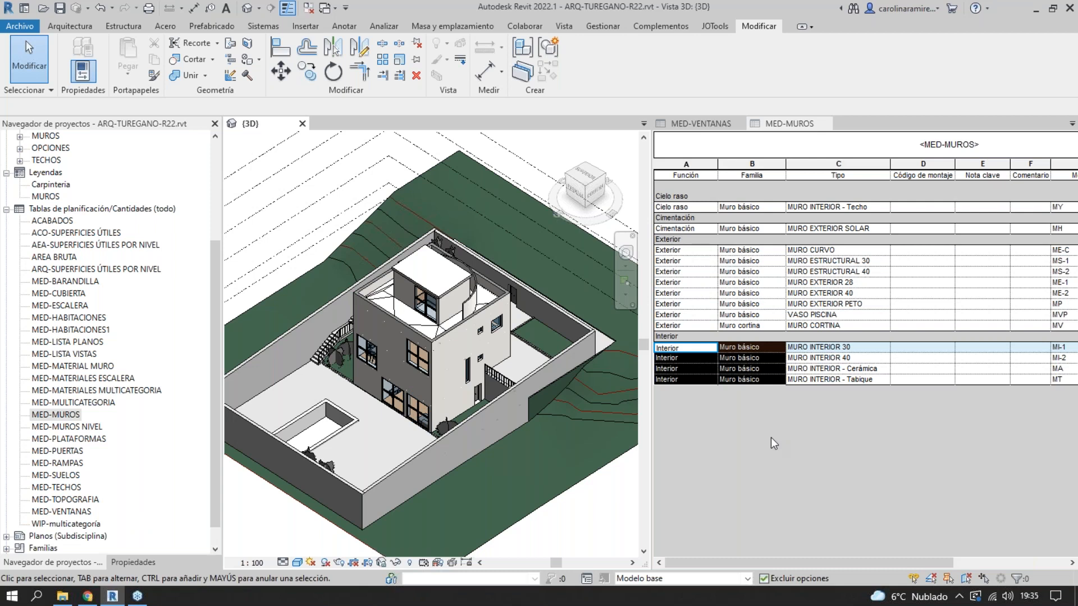
- Locate the MURO CURVO, MURO EXTERIOR 40, MURO EXTERIOR PETO and MURO CORTINA walls in the model from their schedule rows
click(859, 251)
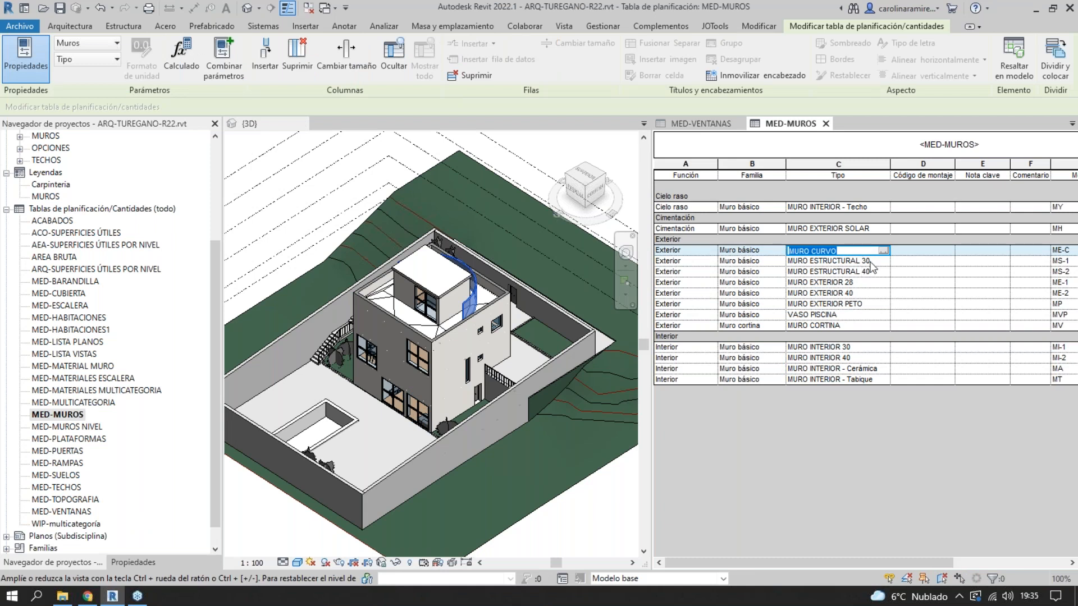
click(858, 294)
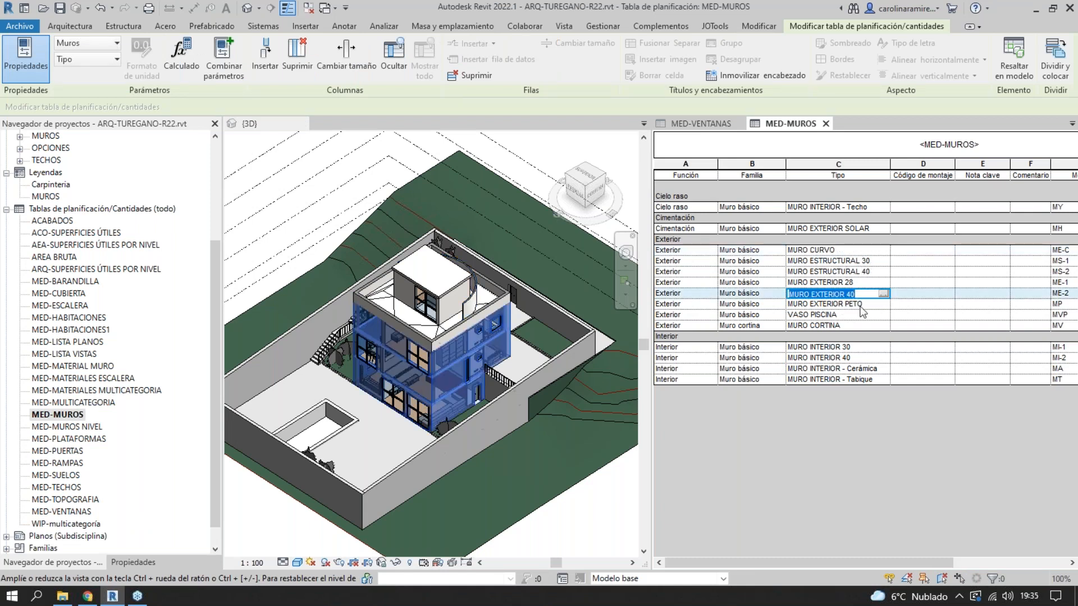
click(861, 306)
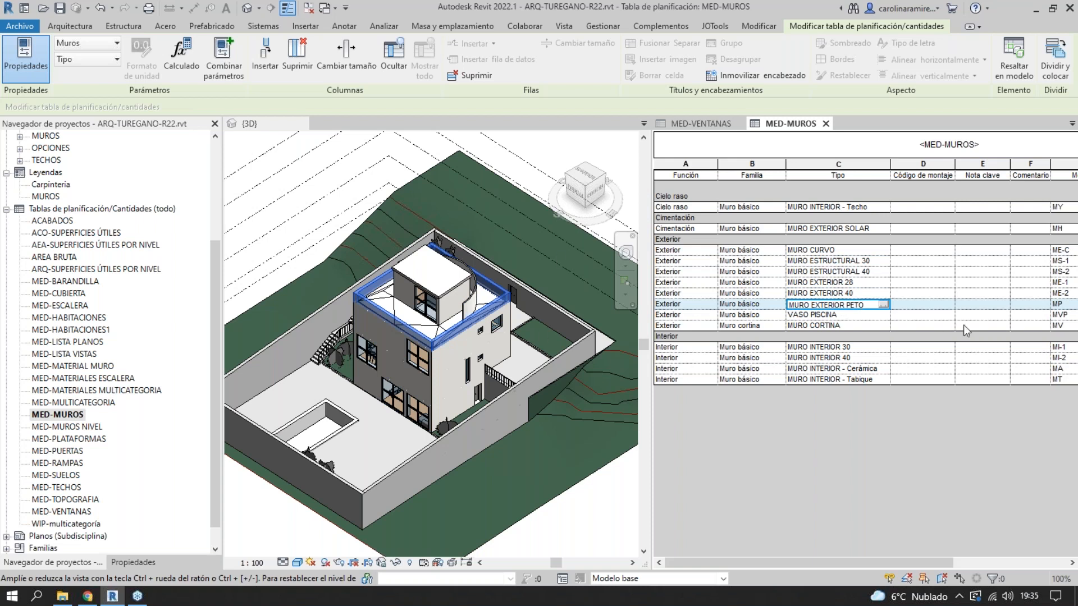
click(861, 327)
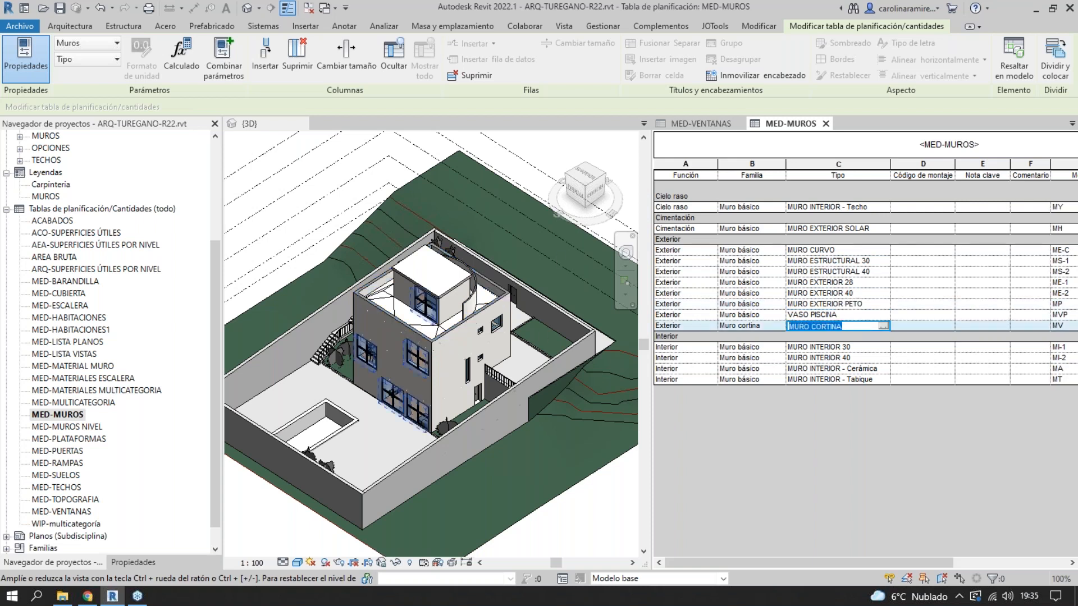
- Open the MED-PUERTAS schedule, check its 70 x 210 cm and 80 x 210 cm door types and narrow the Familia column
click(69, 500)
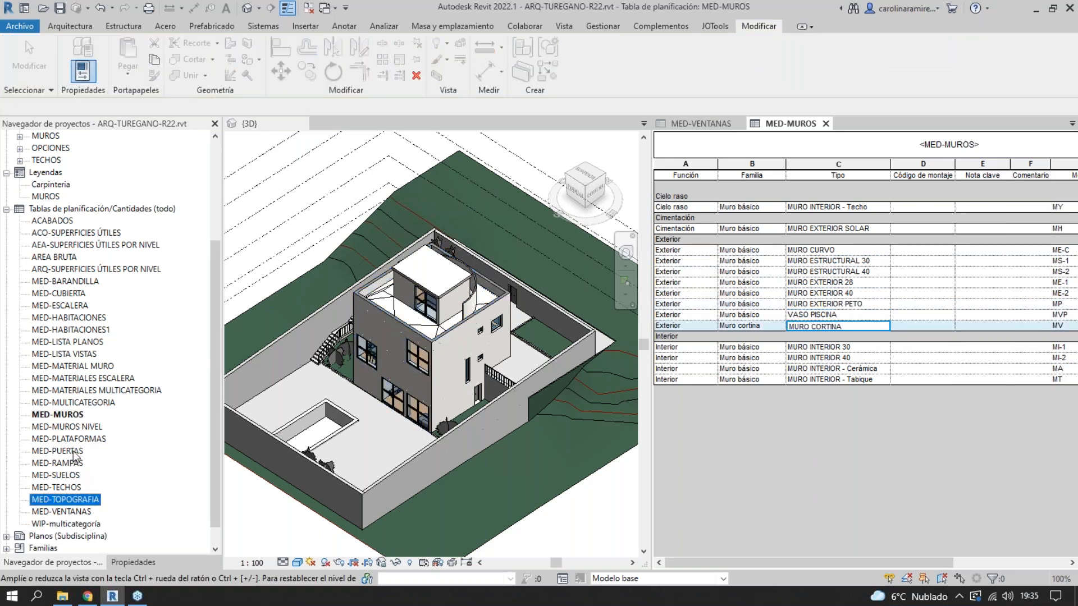
double_click(67, 452)
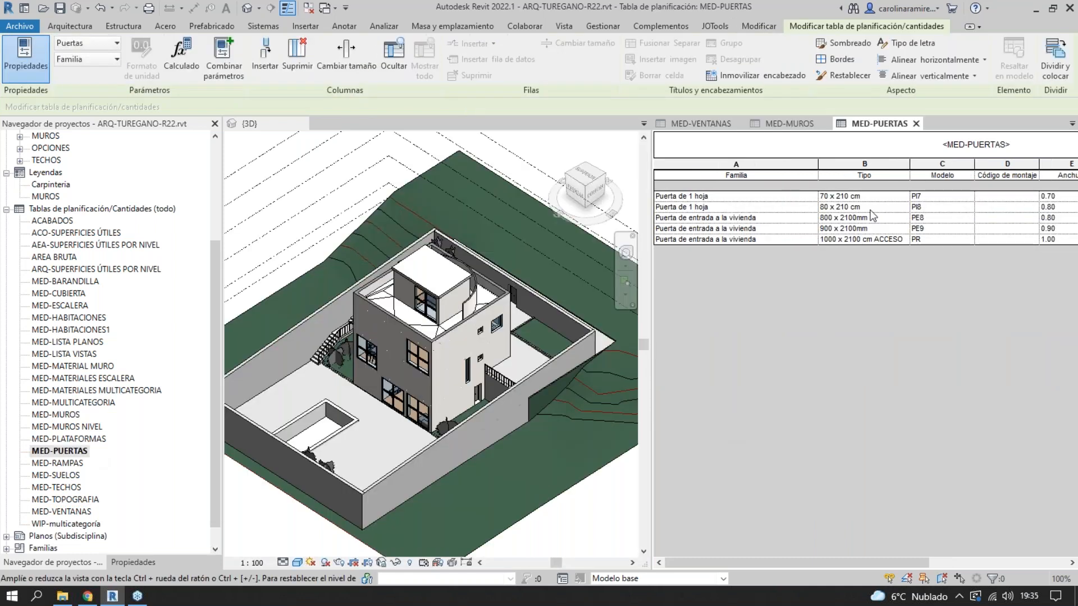
click(865, 196)
click(872, 207)
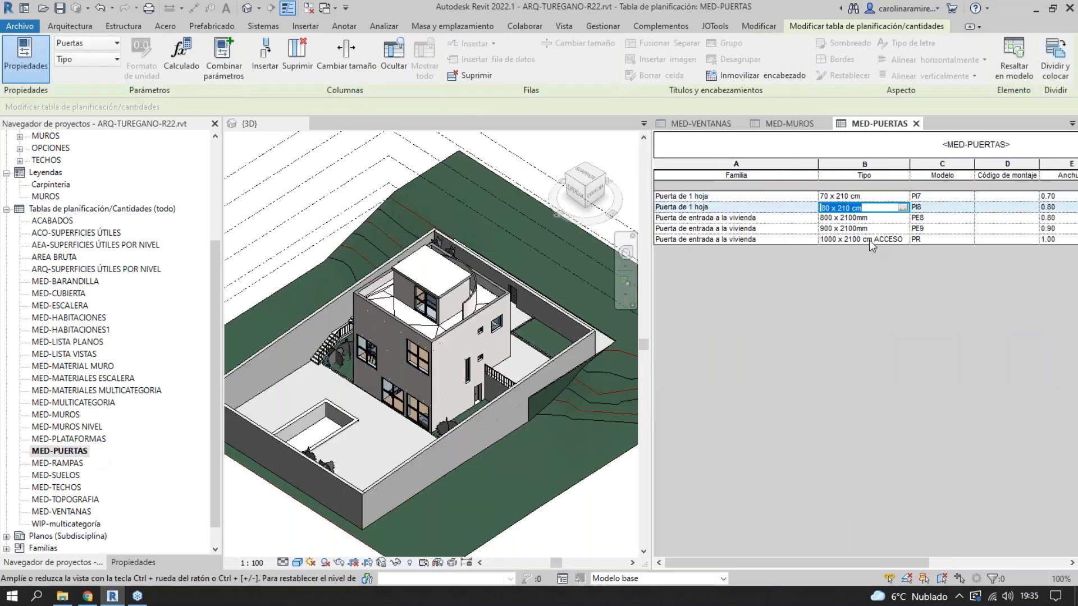
drag(818, 170, 743, 170)
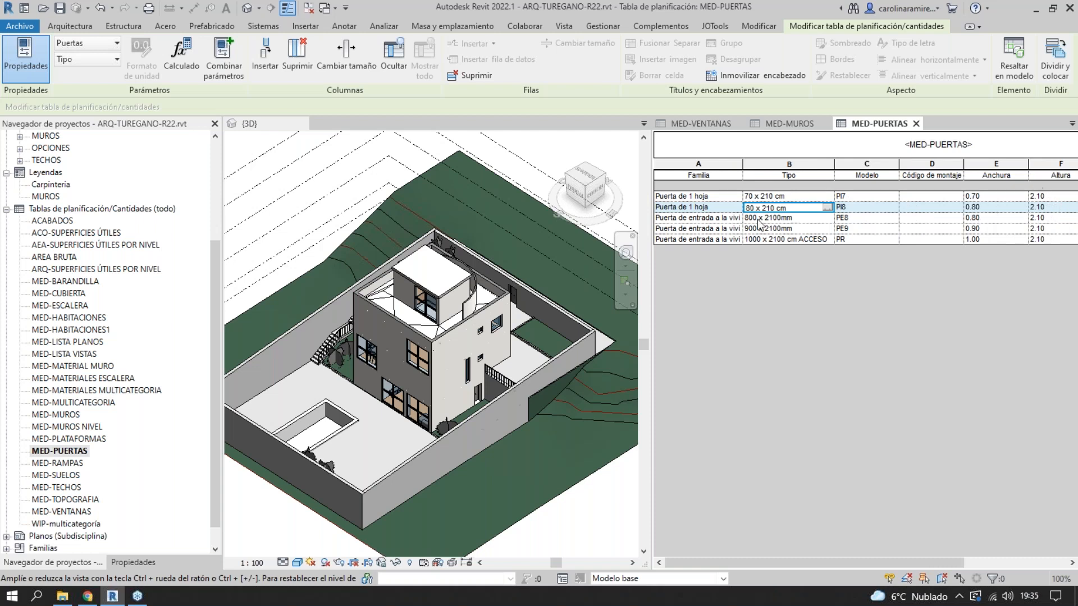
- Switch to the presentation in Chrome to read the slide on family parameters, then return to Revit
click(585, 155)
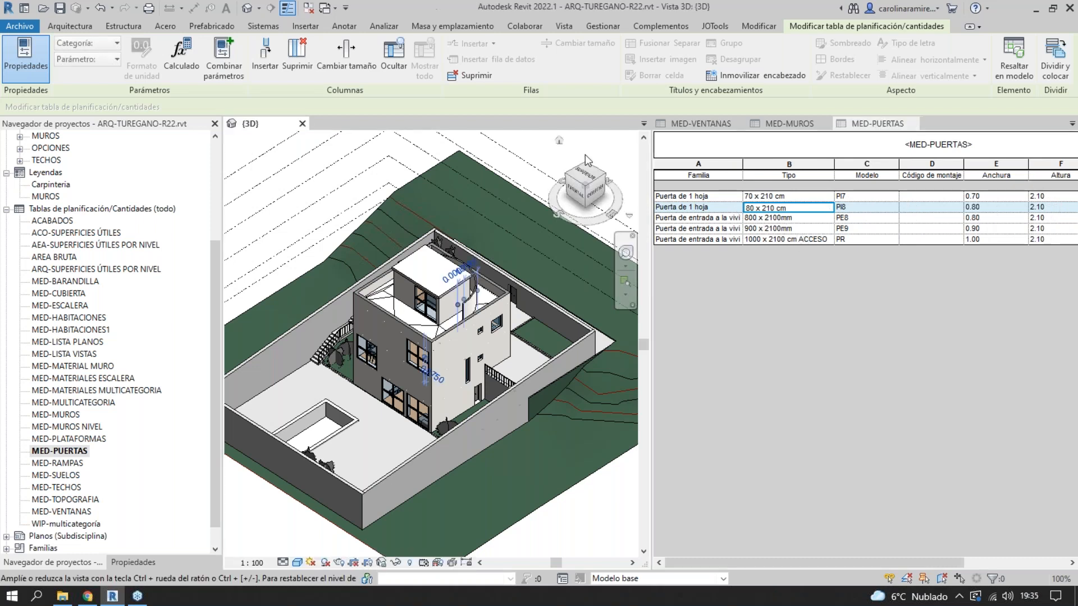
click(314, 539)
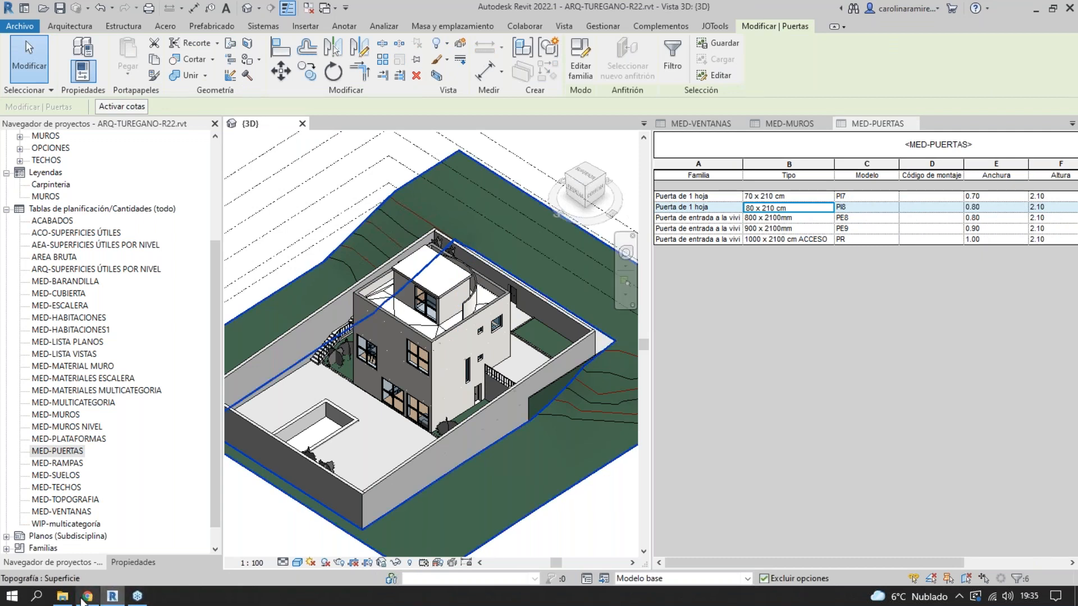
click(88, 599)
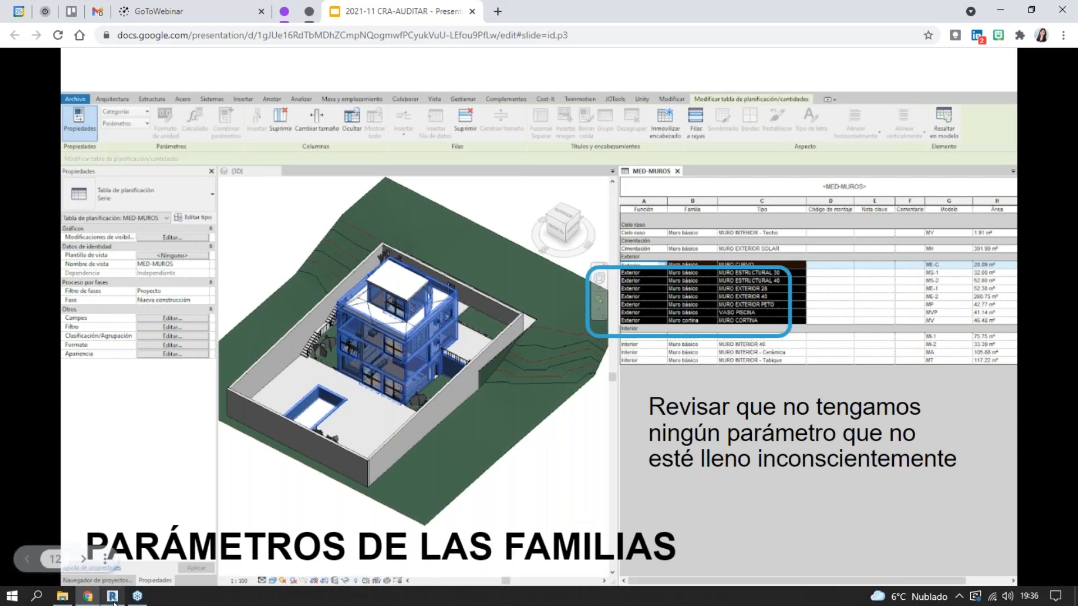
key(alt+Tab)
- Inspect the instance and type properties of the Ventana simple 140 x 140 cm window in the 3D view, including its identity data
click(497, 327)
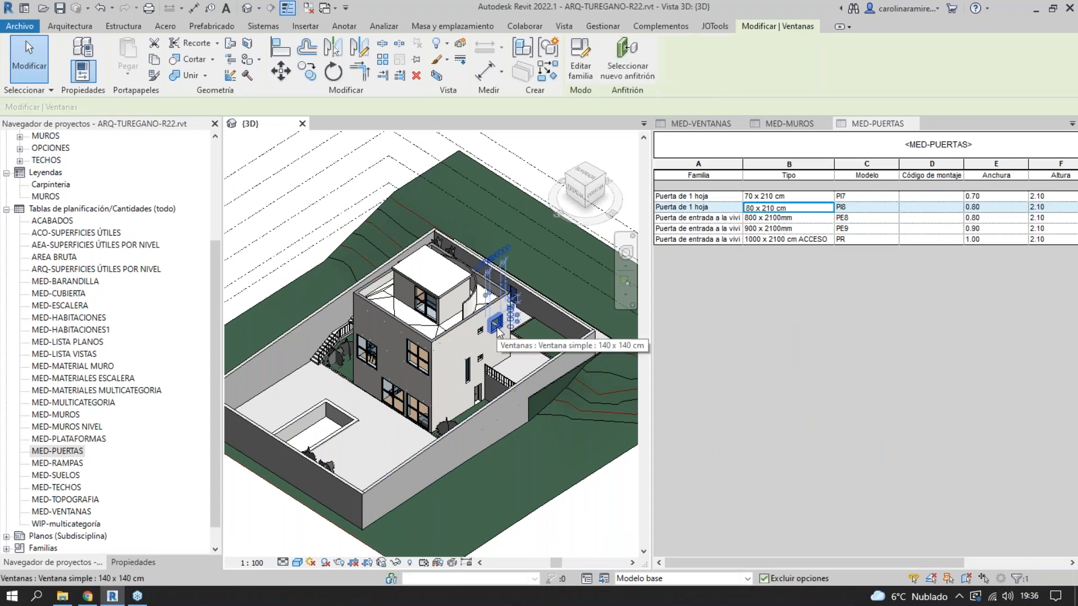
click(133, 563)
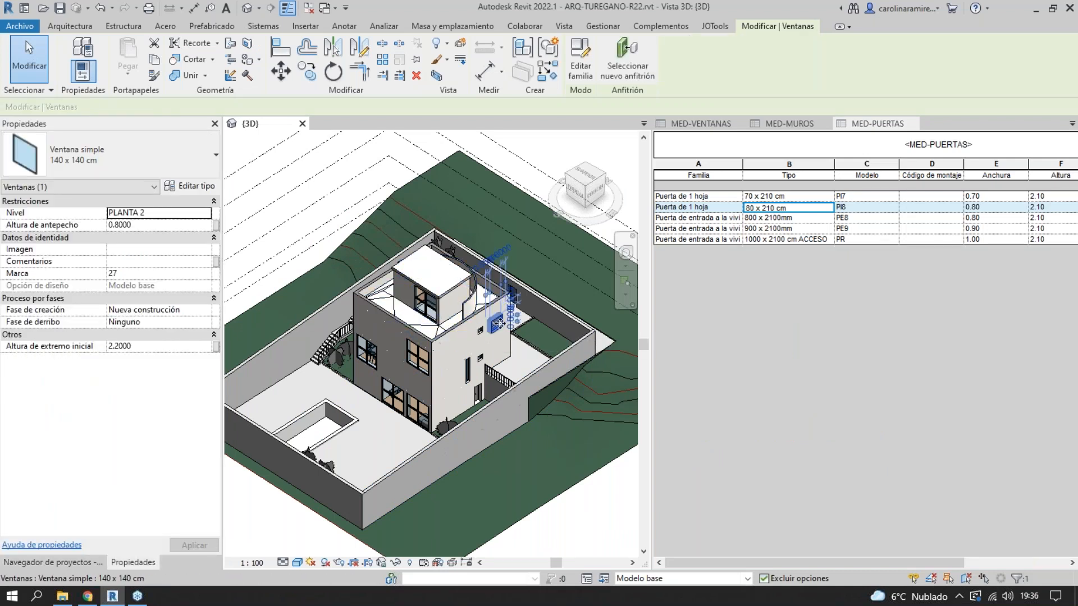
key(Escape)
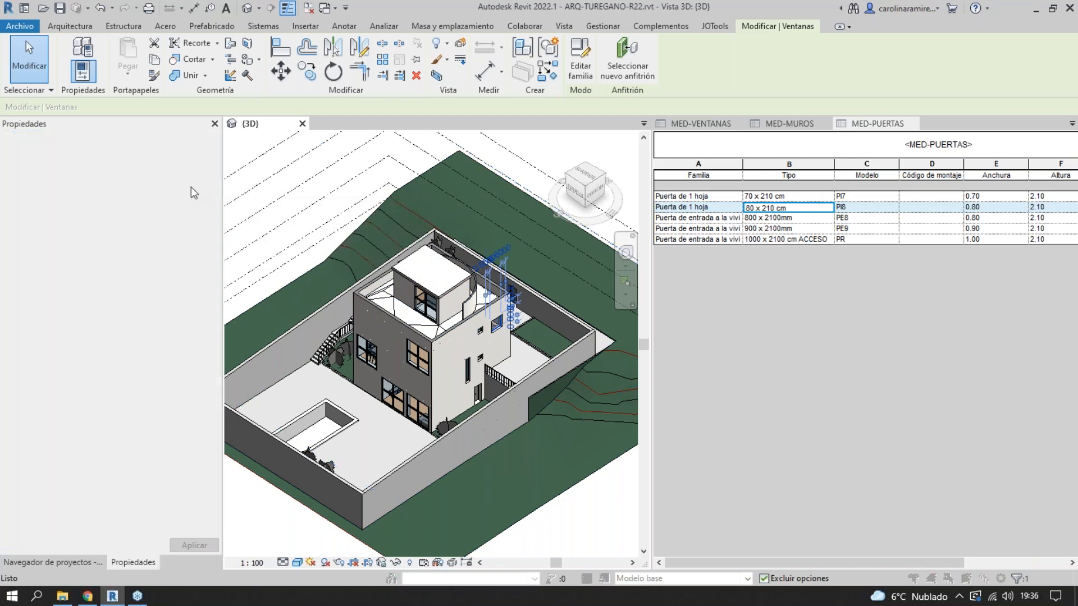
click(191, 187)
scroll(527, 397, down, 5)
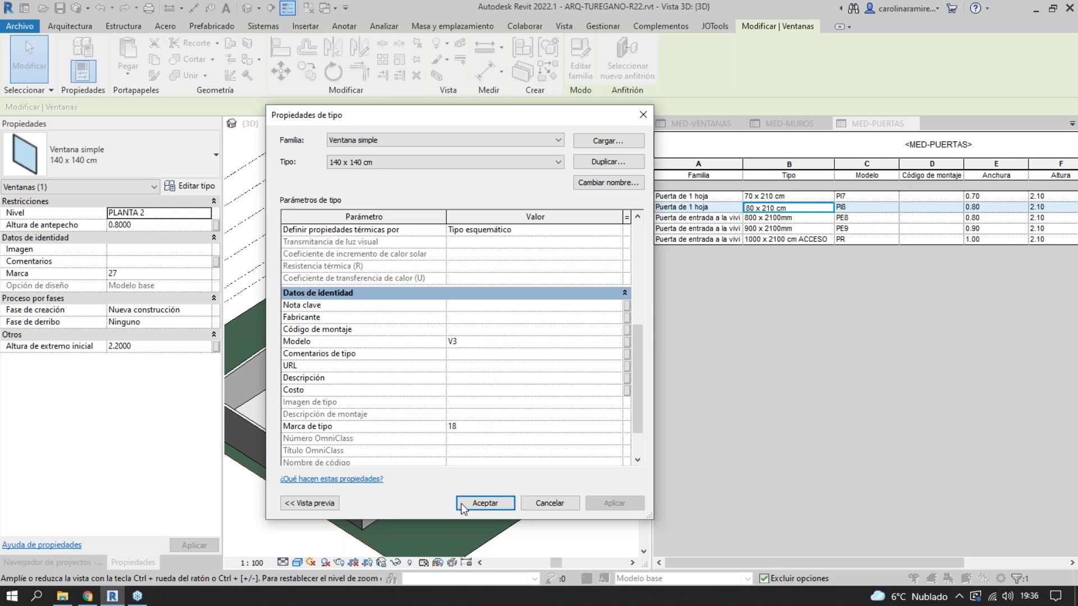
click(644, 114)
click(605, 154)
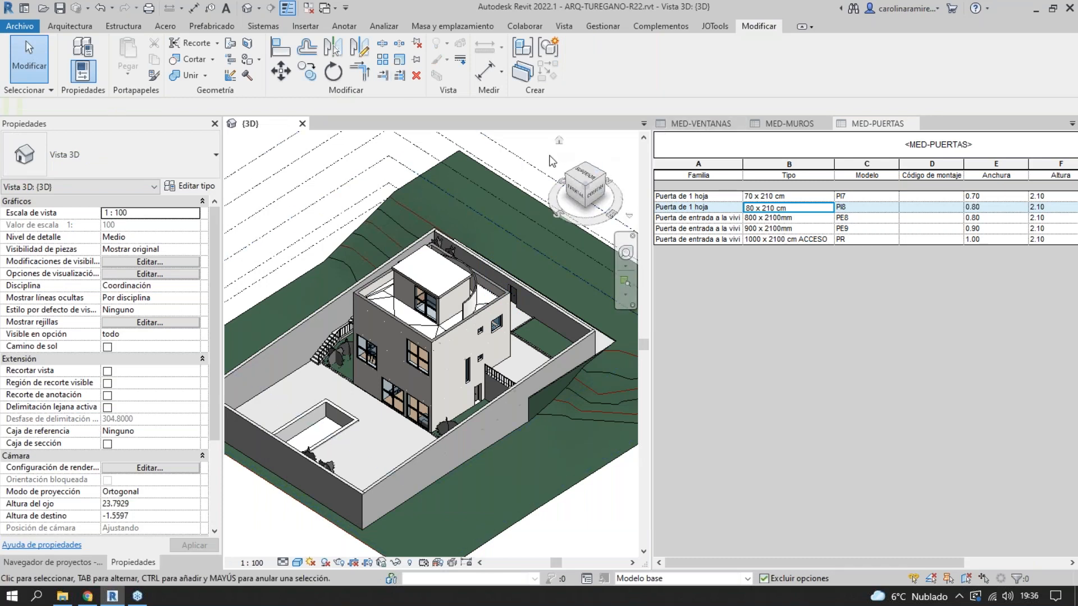
- Combine the tiled views into tabs and close all inactive views, keeping only the 3D view
key(t)
key(w)
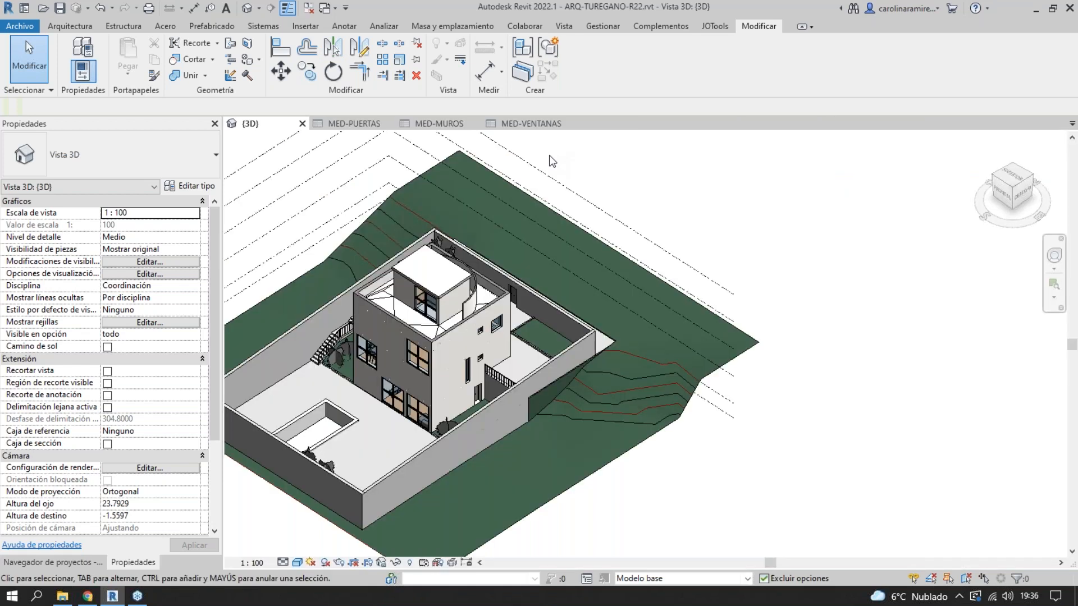
click(308, 8)
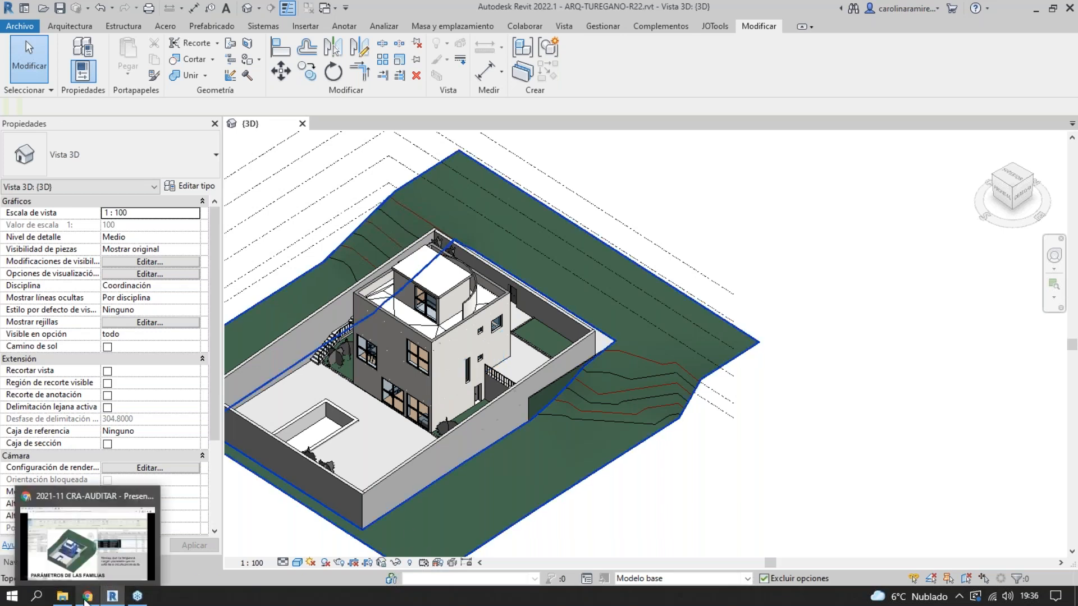
- Switch to the presentation in Chrome to read the FAMILIAS DE MUROS slide, then return to Revit
click(88, 533)
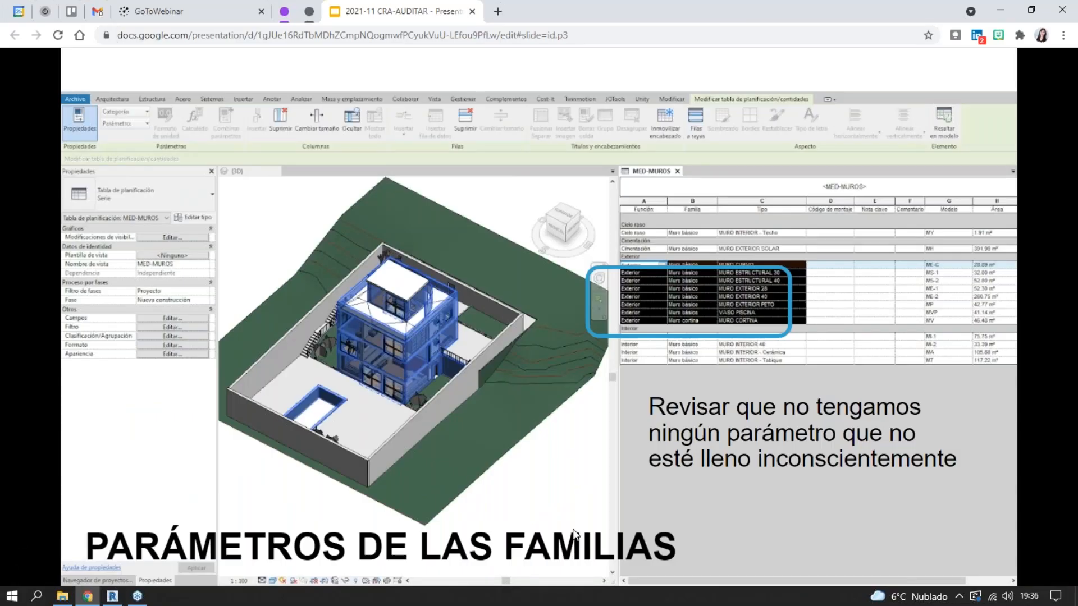
click(693, 532)
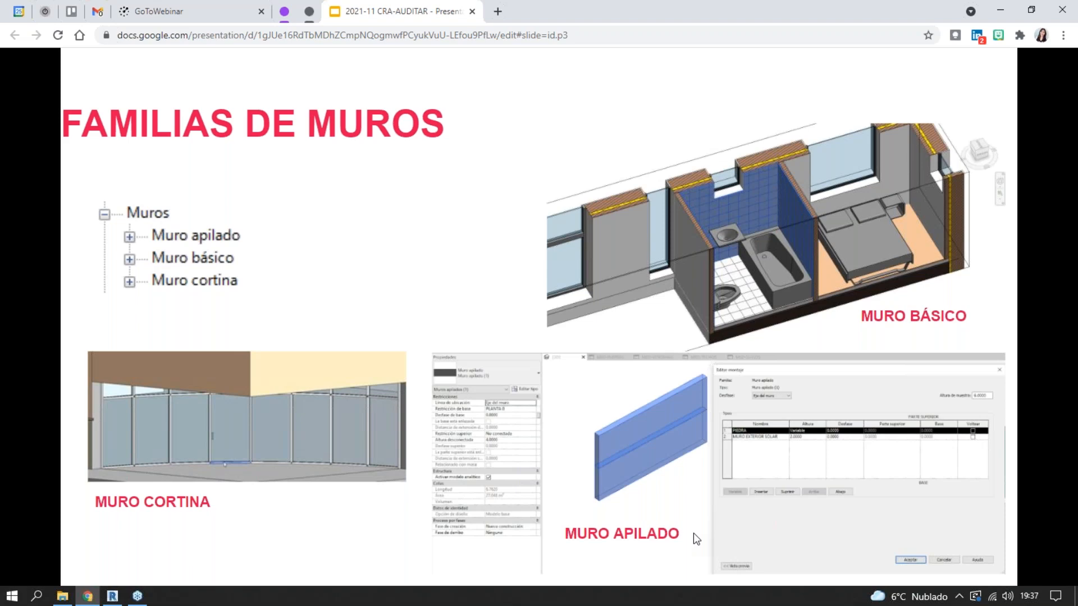
click(113, 595)
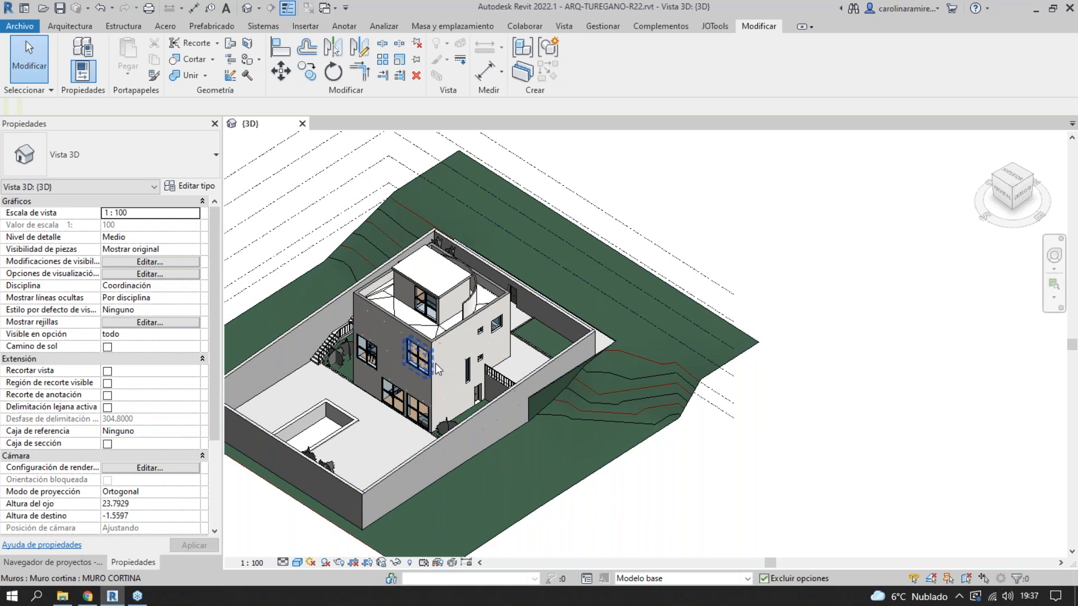
- Create a section box around the chain of MURO EXTERIOR 40 walls on PLANTA 2 and lower its top to cut through the rooms
key(Tab)
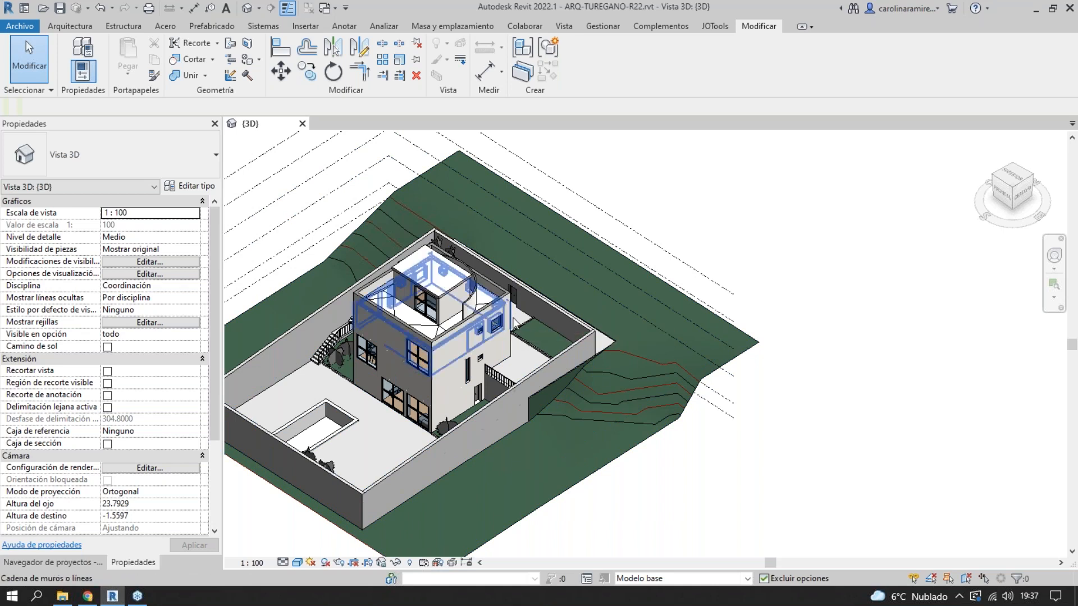
click(513, 321)
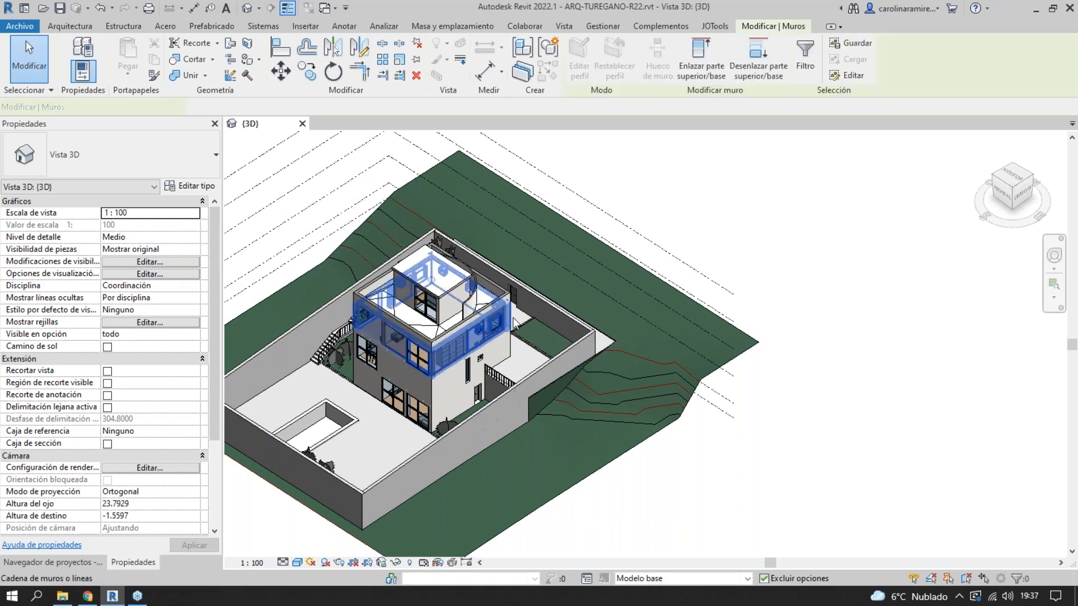
click(396, 563)
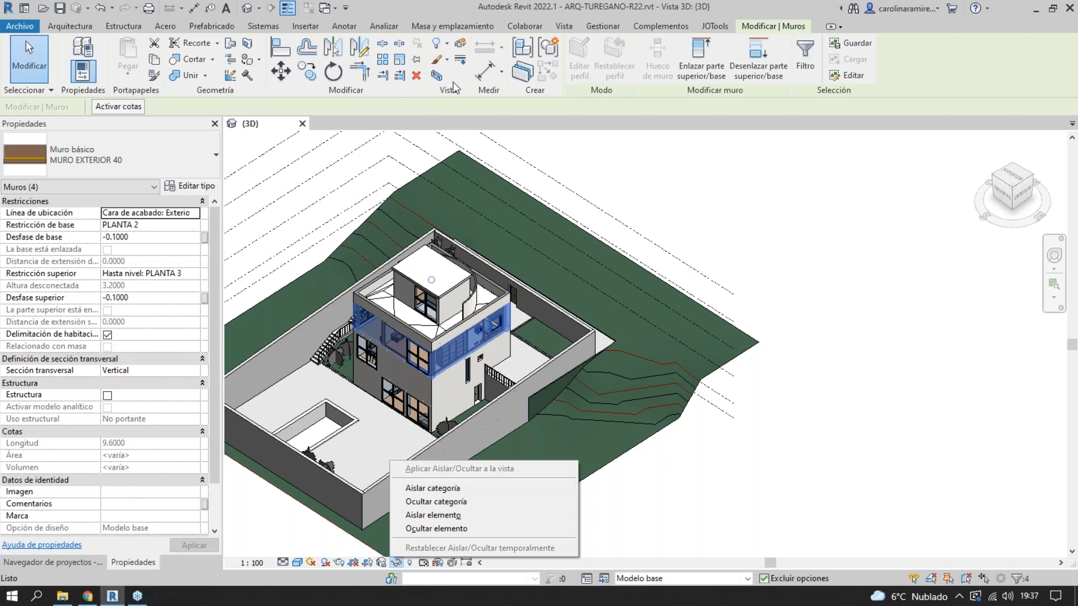
click(436, 75)
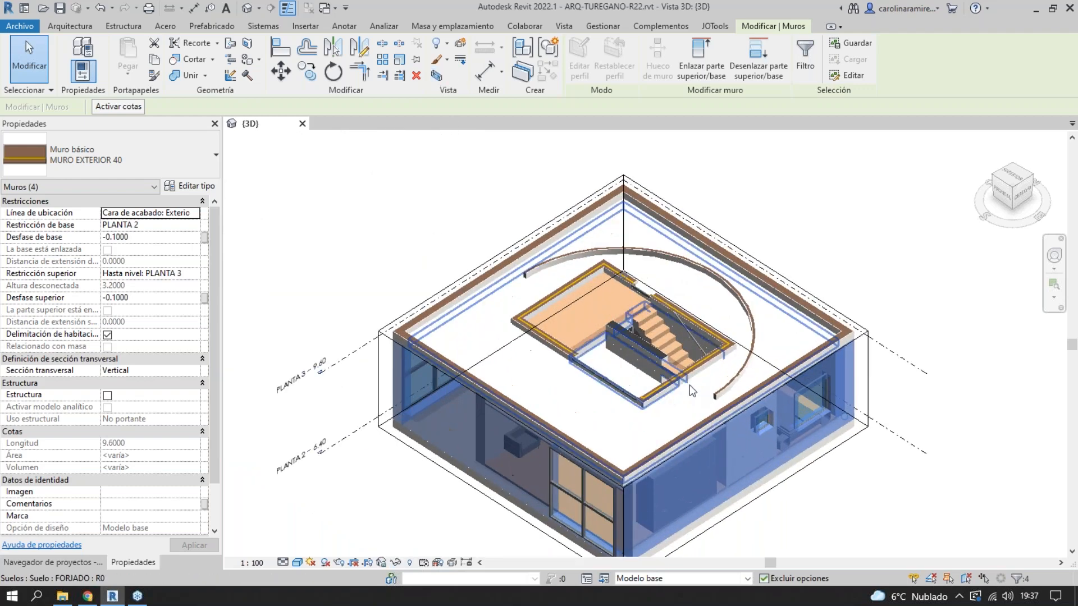
drag(623, 330, 623, 361)
scroll(301, 524, up, 1)
scroll(607, 232, up, 2)
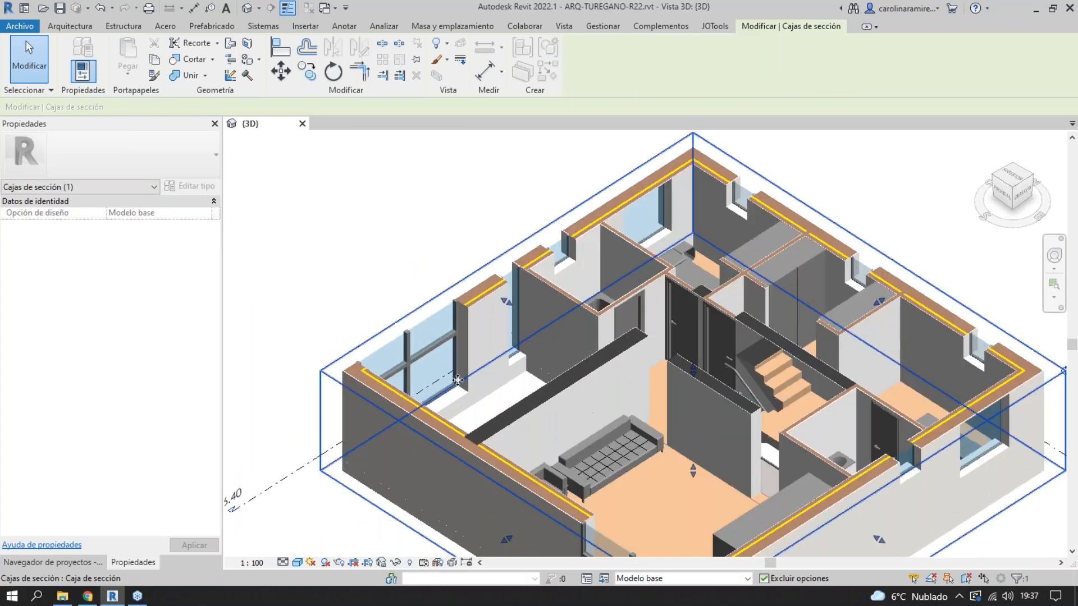
- Select the cut MURO EXTERIOR 40 wall with the bathroom window and examine its layers up close
click(494, 294)
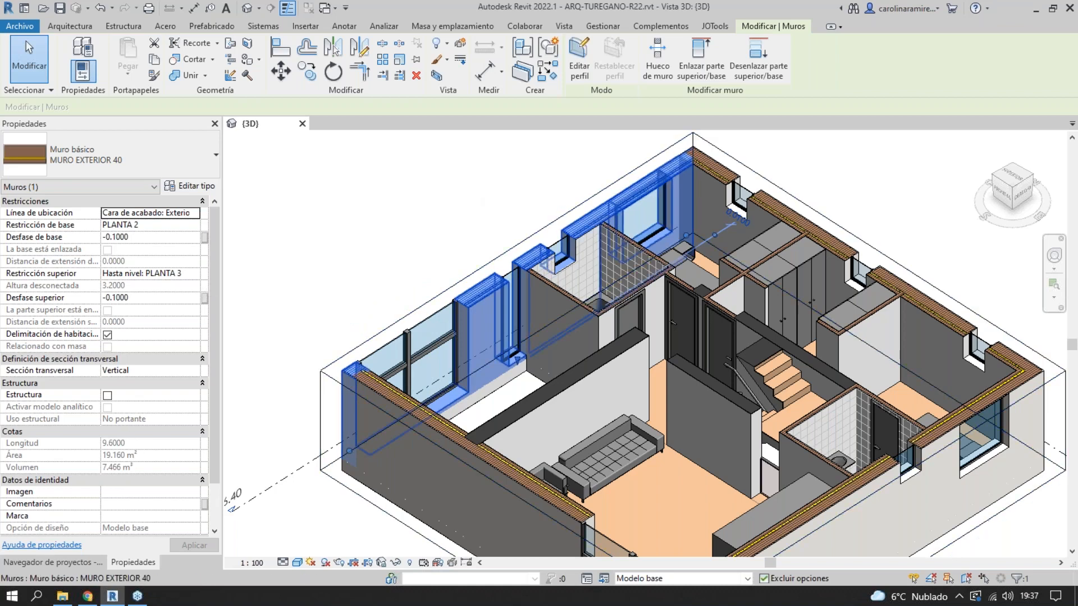
scroll(612, 258, up, 4)
scroll(602, 127, down, 5)
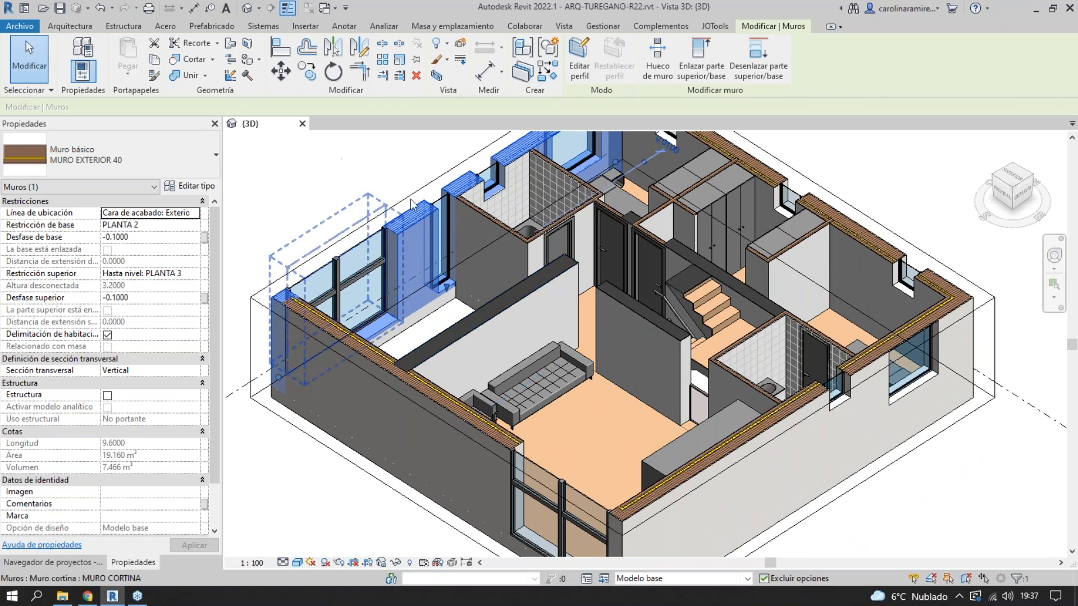
scroll(442, 277, up, 2)
scroll(443, 277, up, 3)
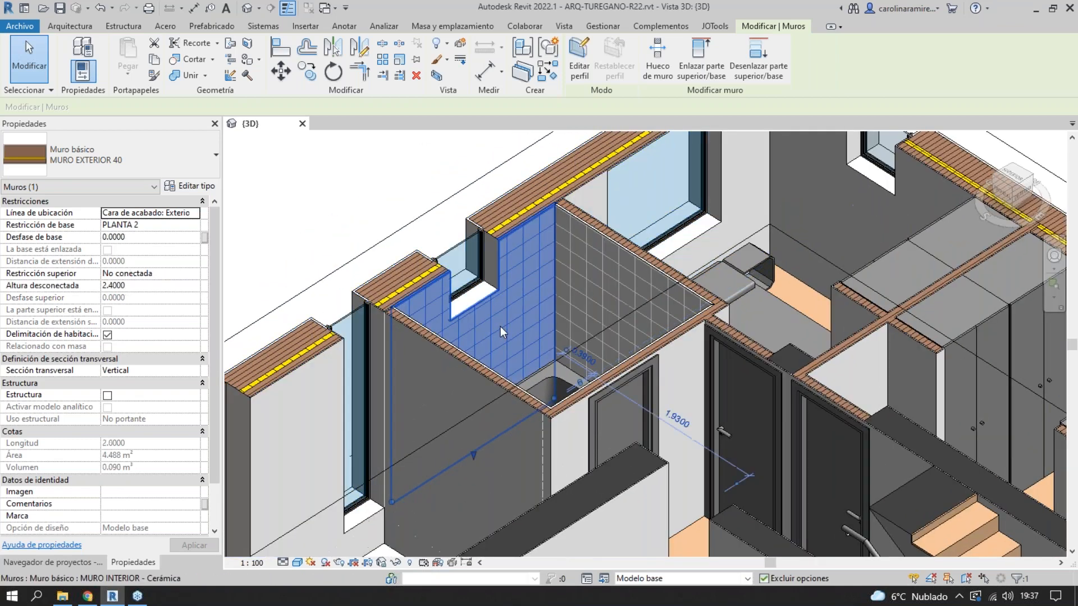
- Examine the MURO INTERIOR - Cerámica walls lining the bathroom and how they meet the exterior wall and partition
click(500, 325)
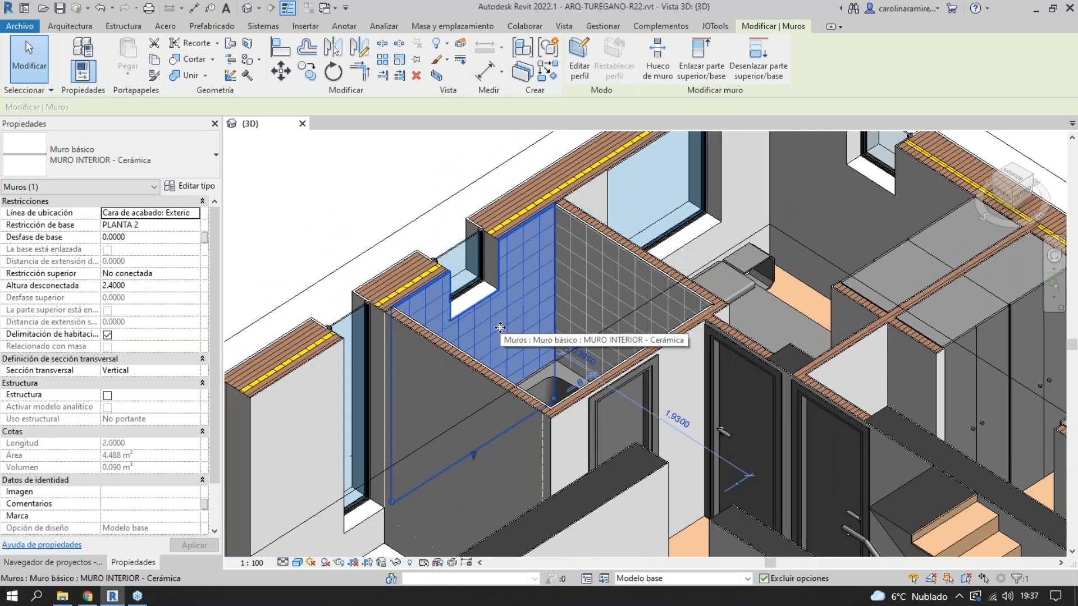
scroll(500, 327, up, 5)
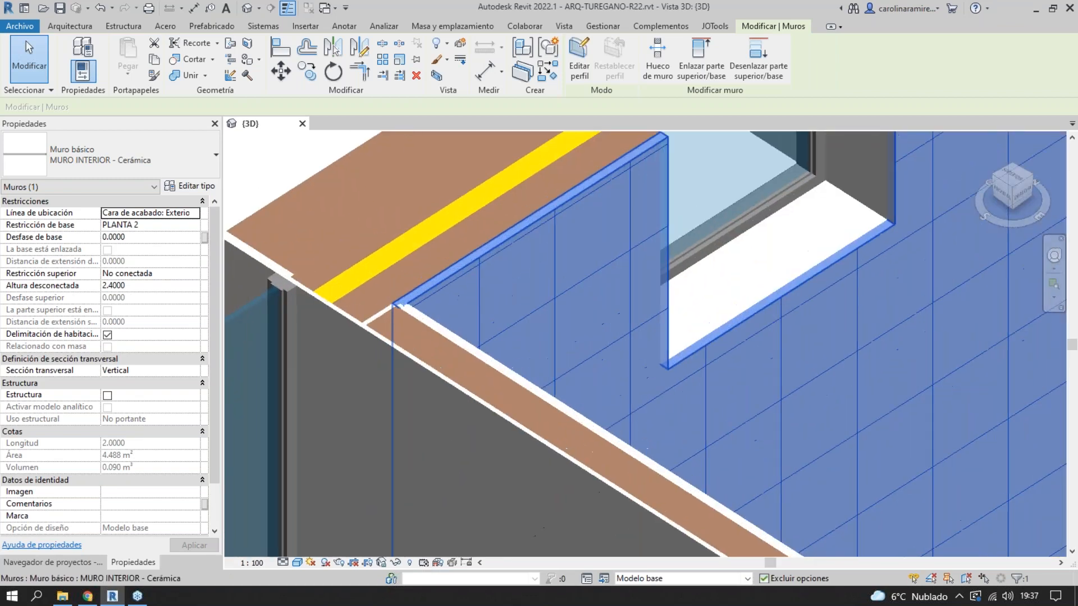
scroll(400, 306, up, 2)
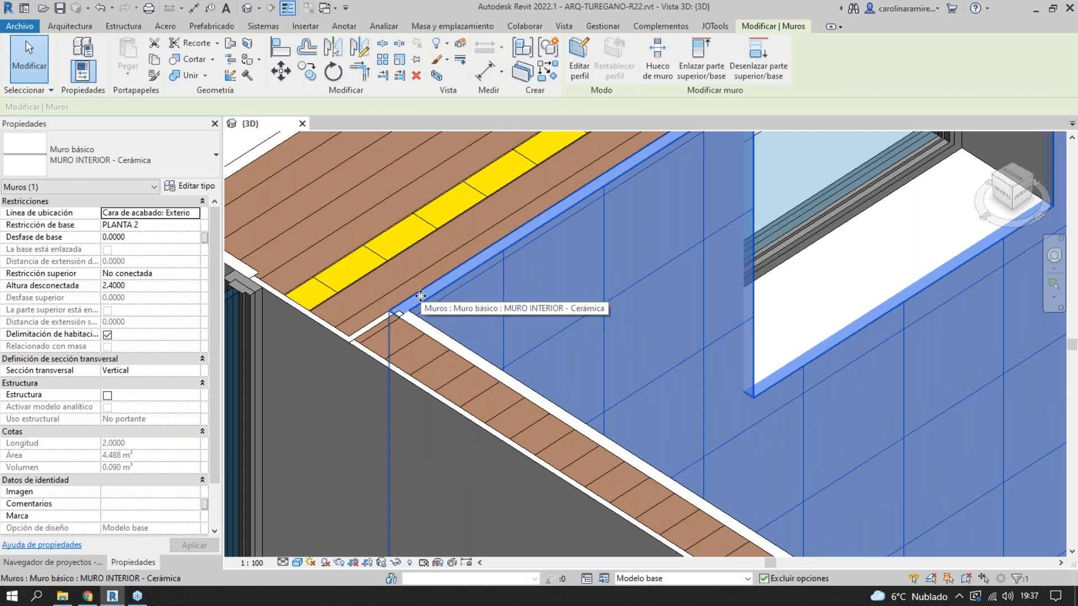
scroll(421, 296, down, 5)
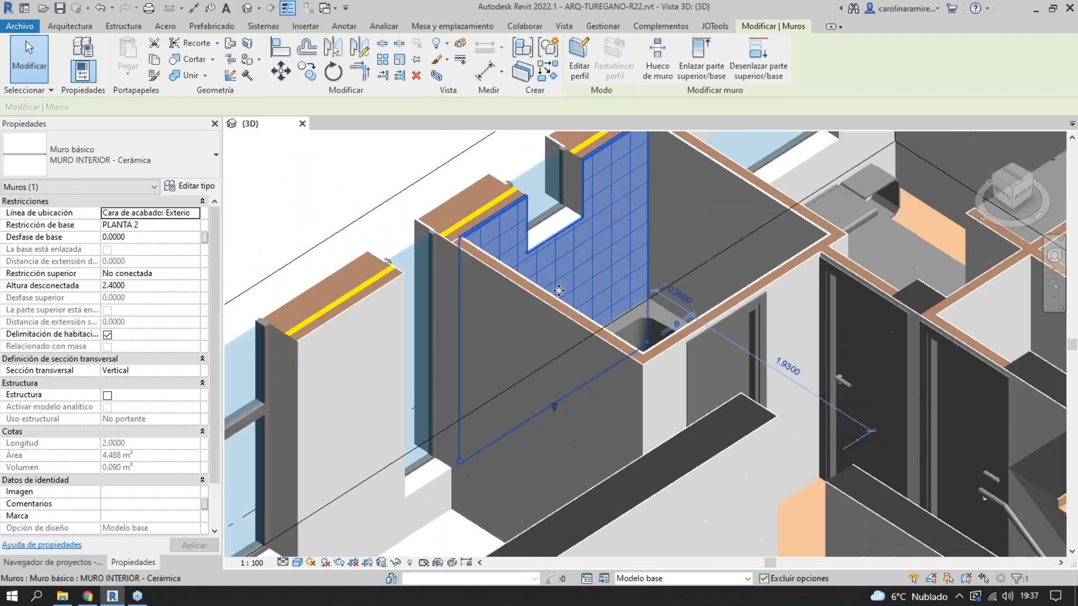
scroll(559, 291, down, 1)
click(661, 198)
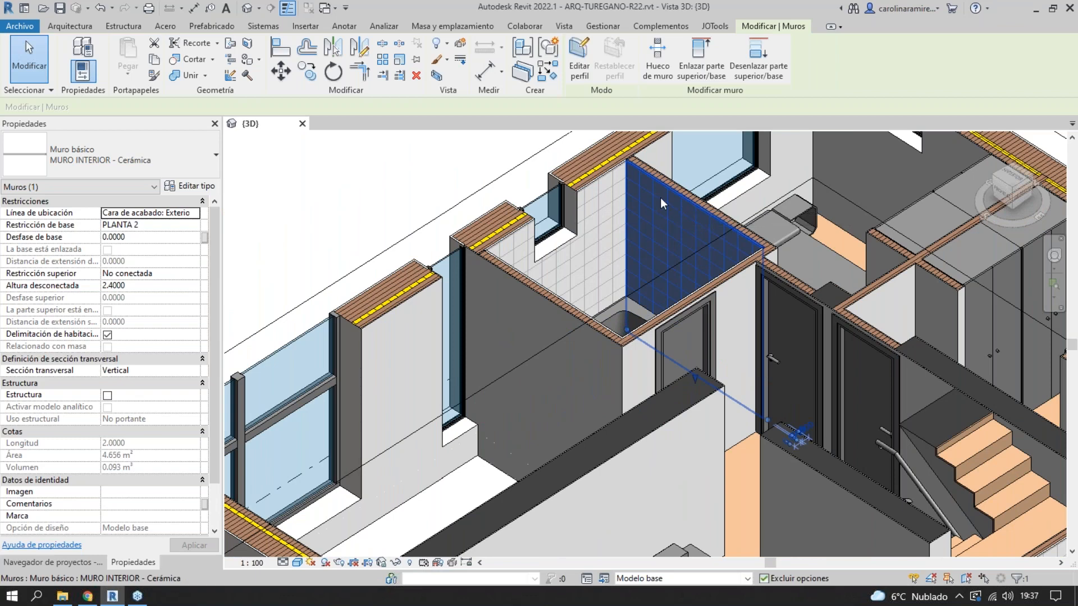
scroll(513, 276, down, 5)
- Select the MURO EXTERIOR 40 wall beside the long cabinet to check its level constraints, then clear the selection
click(655, 526)
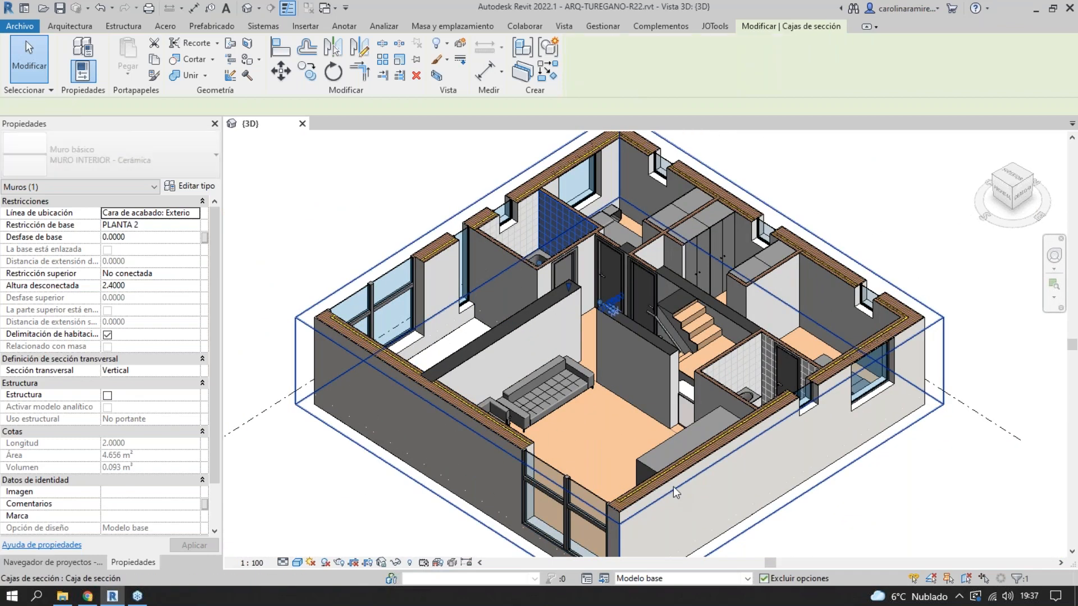
click(766, 420)
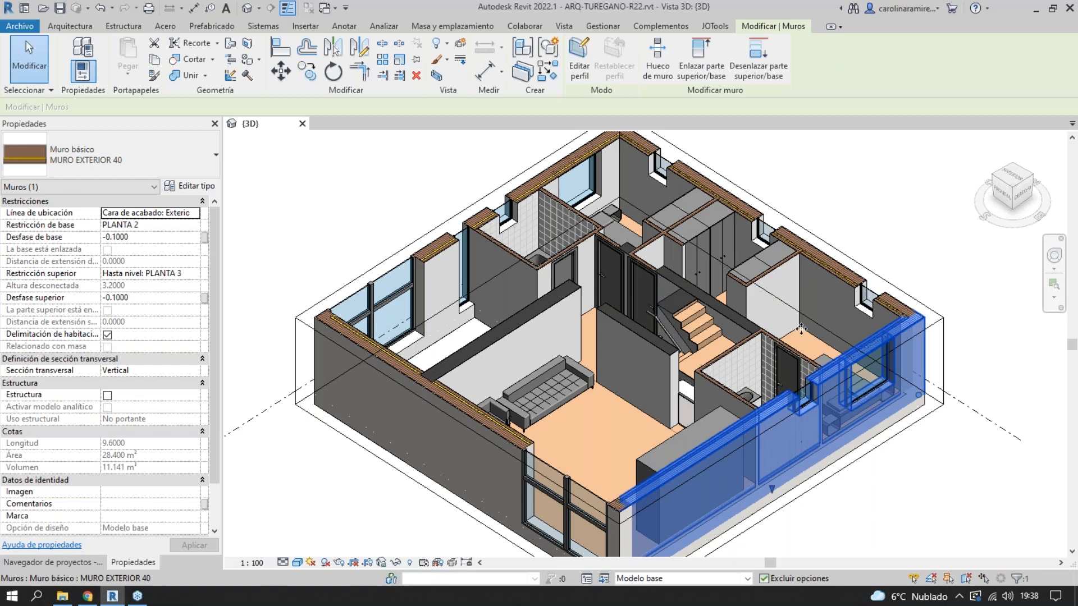
click(585, 444)
key(Escape)
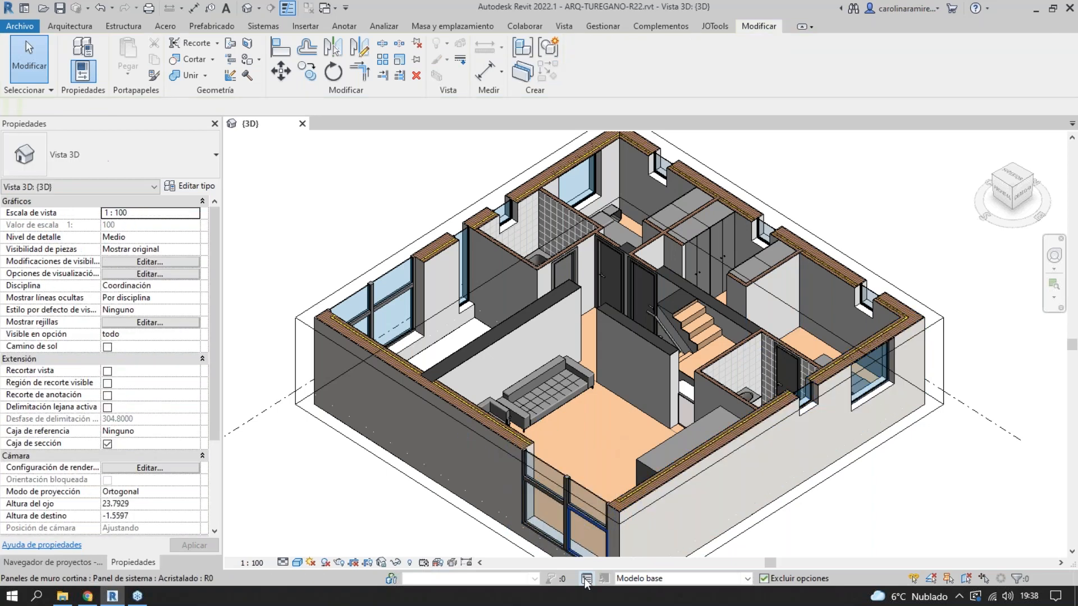
- Select a MURO EXTERIOR 40 wall and temporarily hide the whole wall category in the 3D view
middle_drag(571, 443, 574, 345)
click(693, 456)
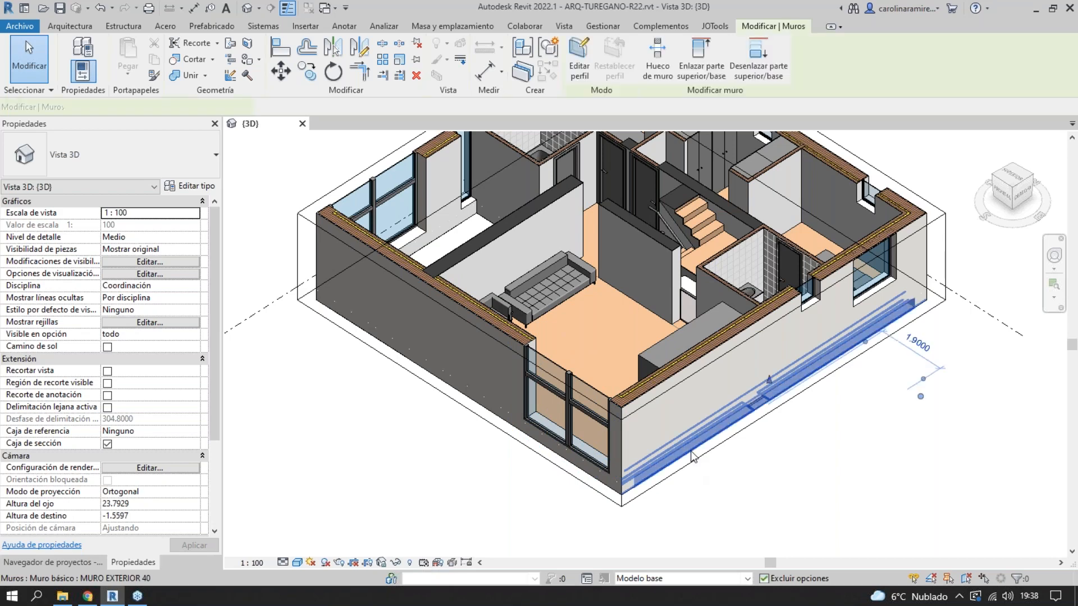
key(v)
key(h)
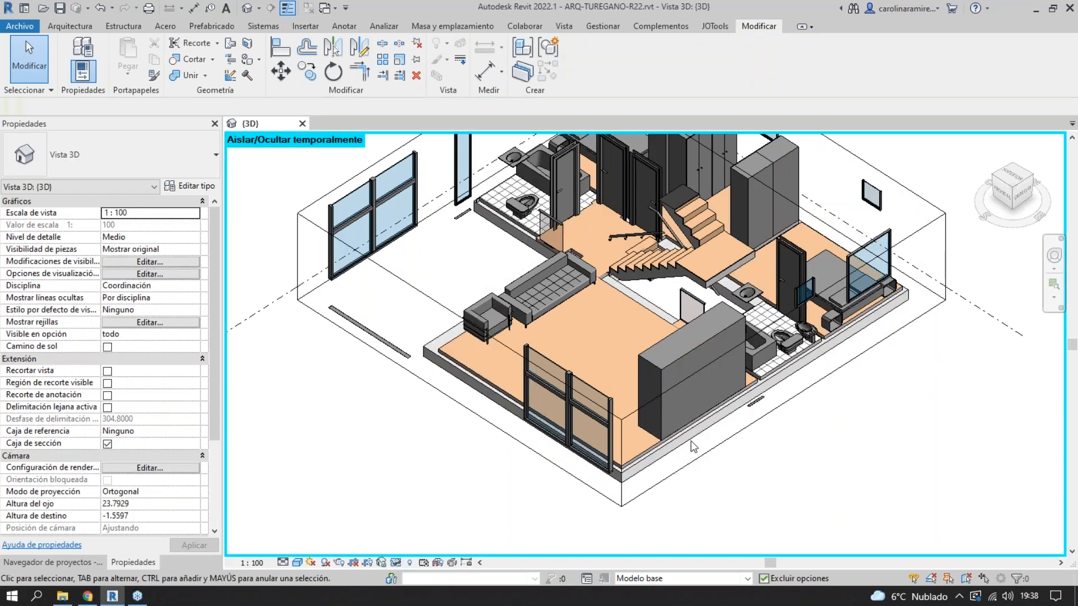
- Temporarily isolate the floor category from the PLANTA 2 FORJADO slab, and narrow the isolation to that slab alone
click(690, 439)
click(397, 563)
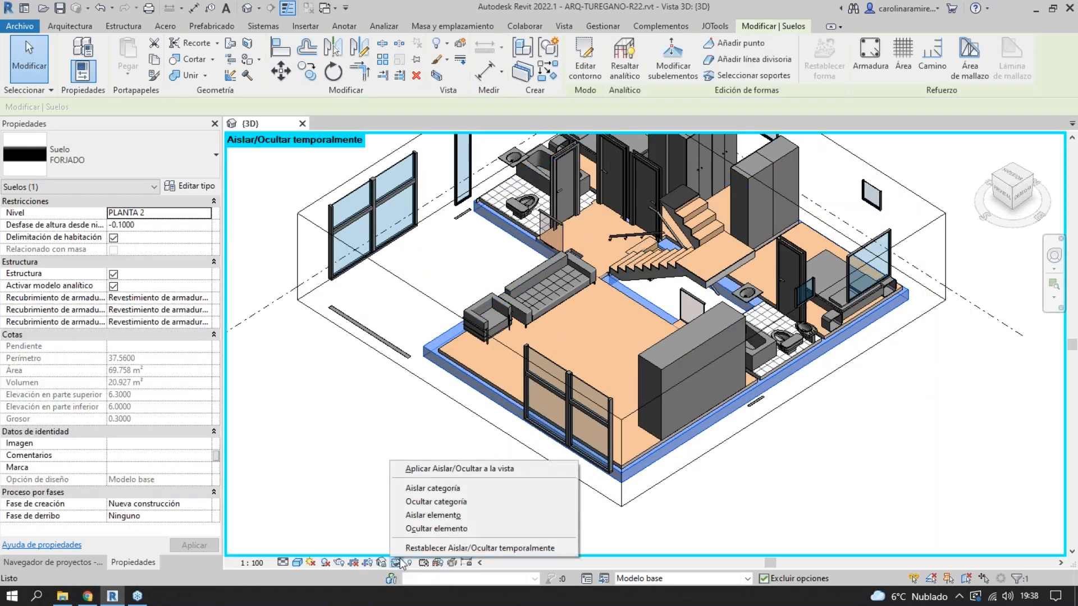
click(457, 487)
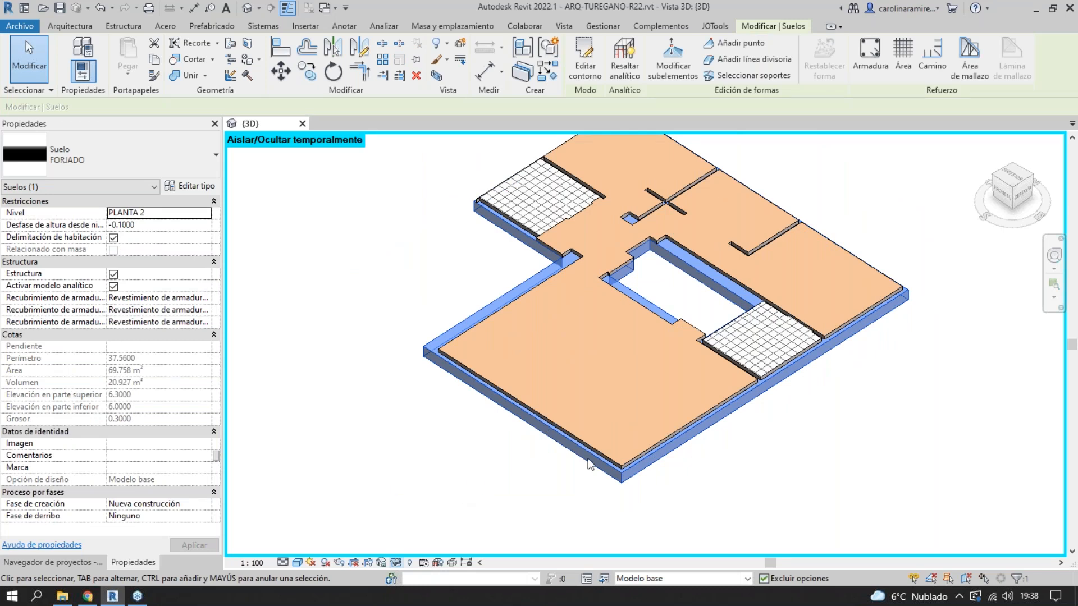
click(396, 563)
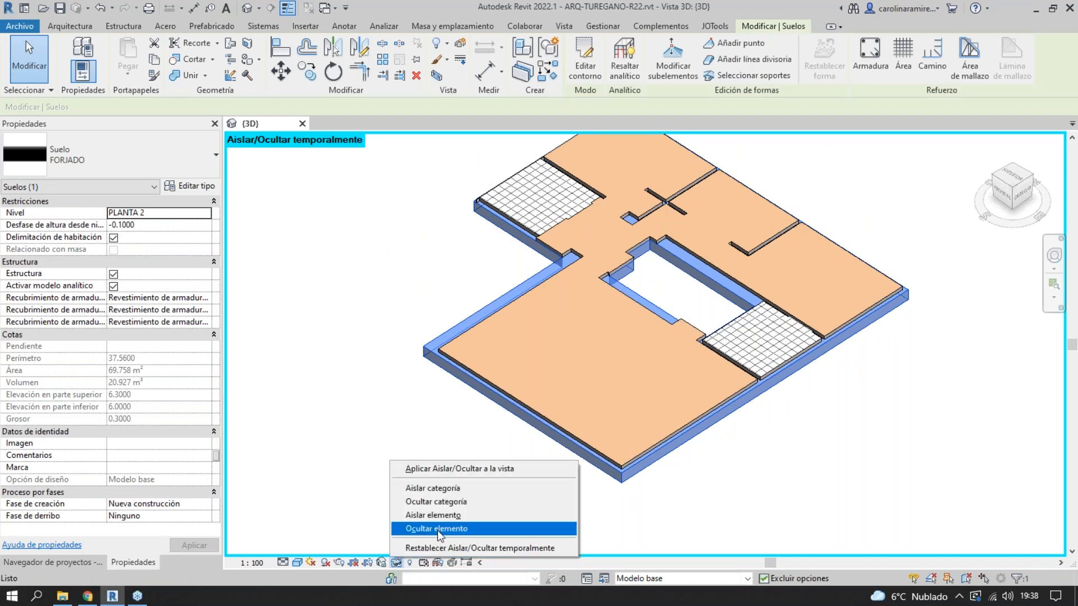
click(433, 515)
shift+middle_drag(561, 450, 767, 478)
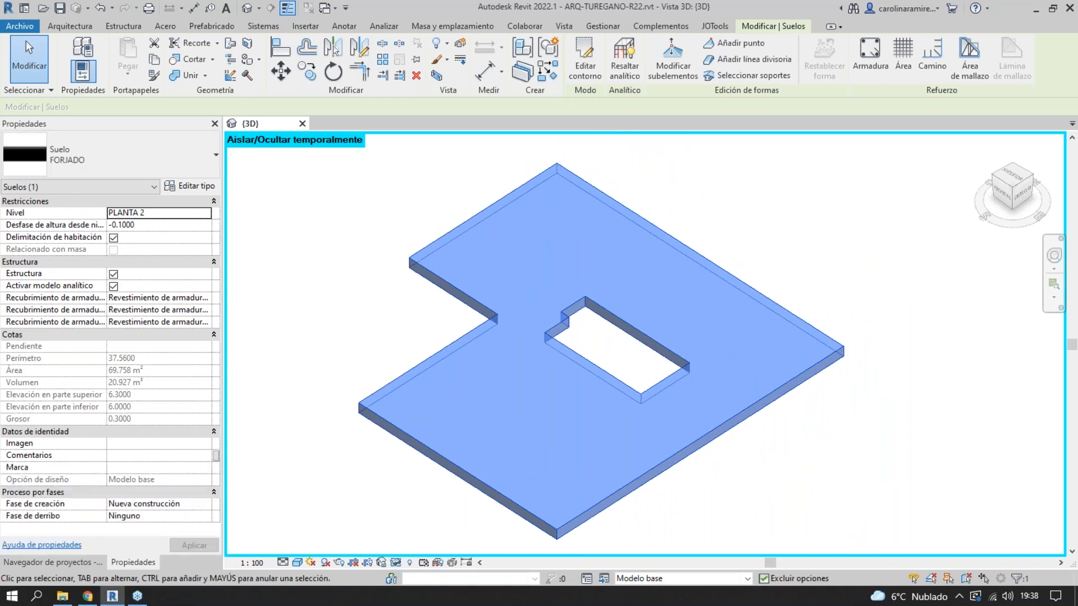
- Open the FORJADO slab's boundary sketch to check it, finish the sketch and dismiss the wall attachment dialog
double_click(663, 466)
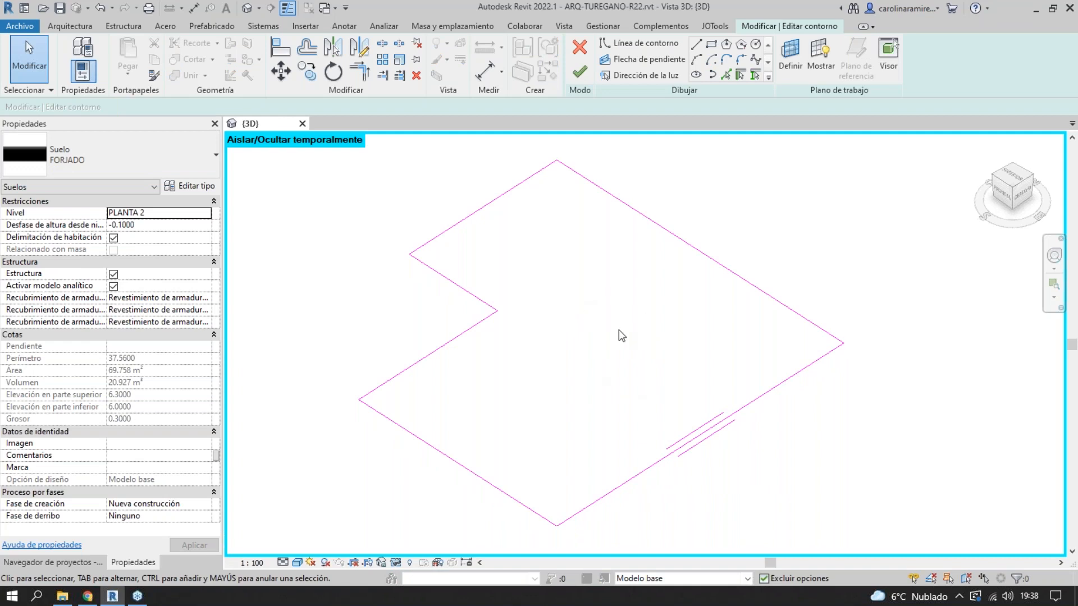
click(580, 72)
click(643, 365)
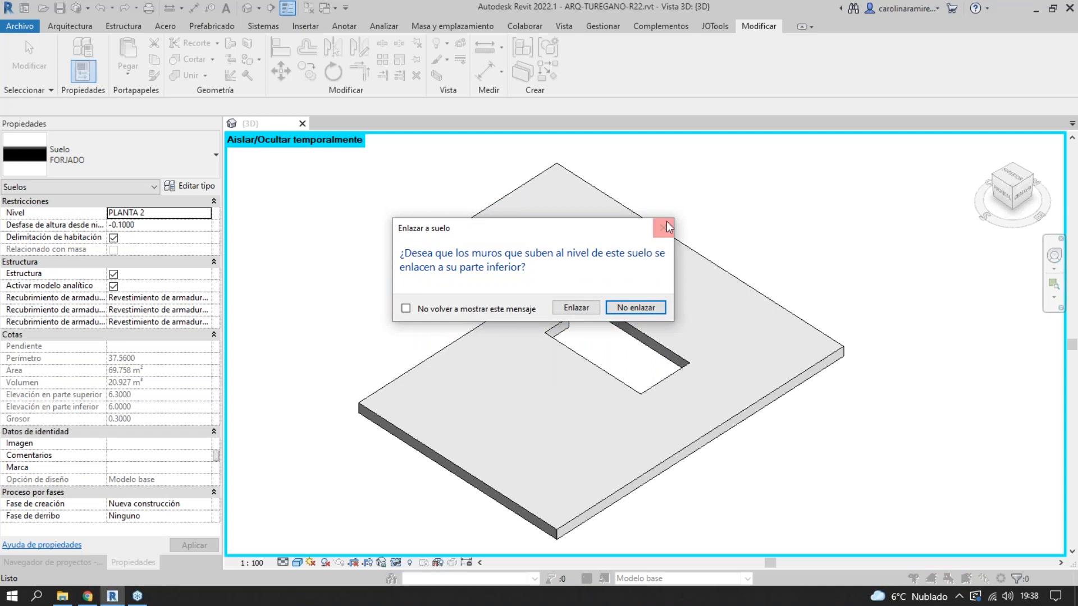
click(666, 222)
click(366, 361)
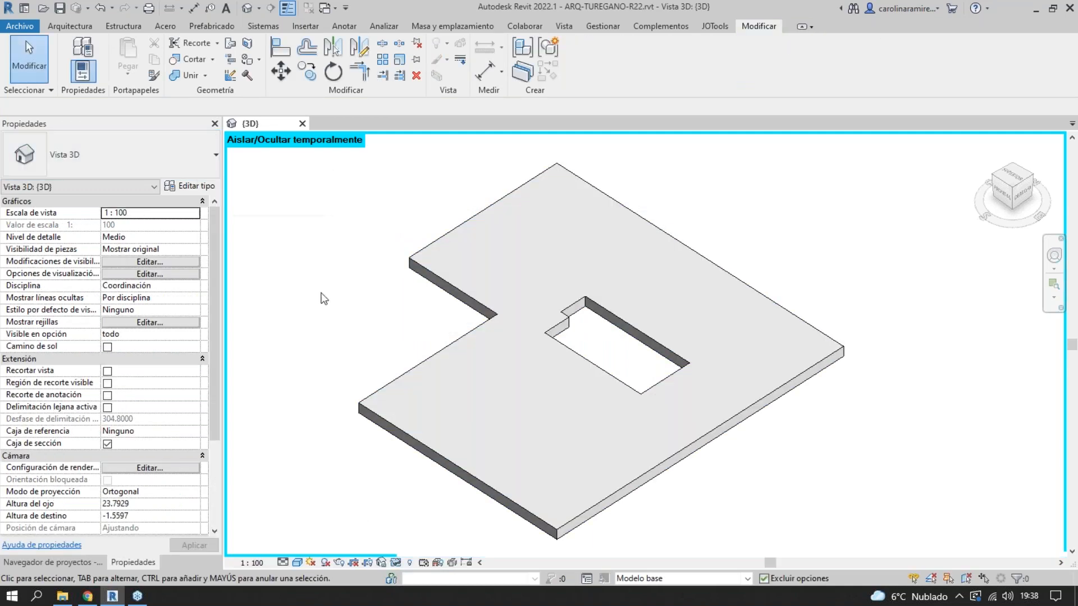
- Restore the temporarily hidden elements and select the shaft opening around the staircase to check its base and top constraints
click(396, 562)
click(427, 549)
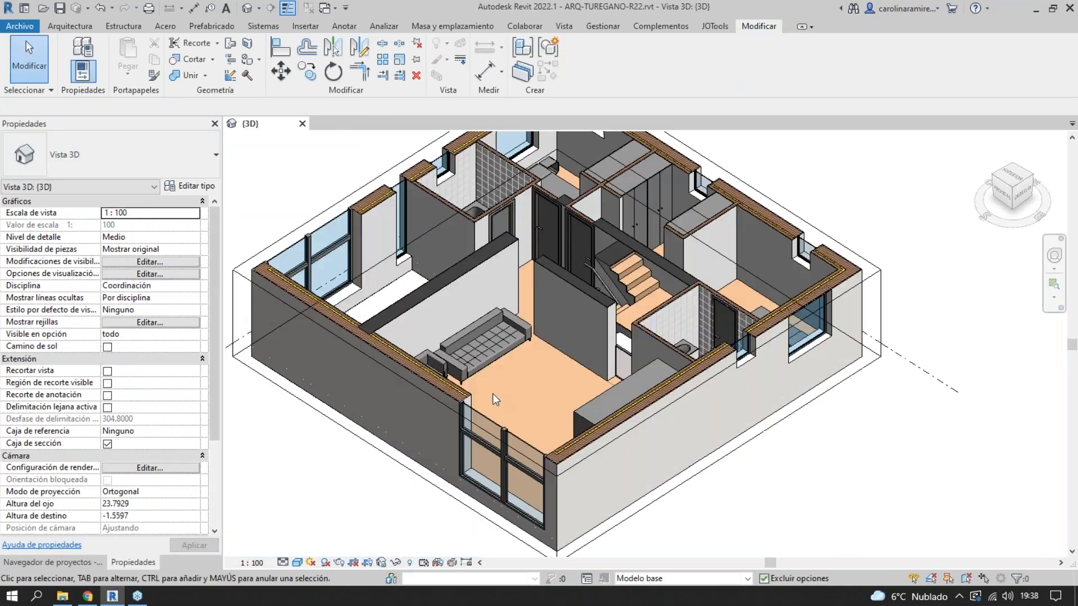
middle_drag(617, 380, 614, 443)
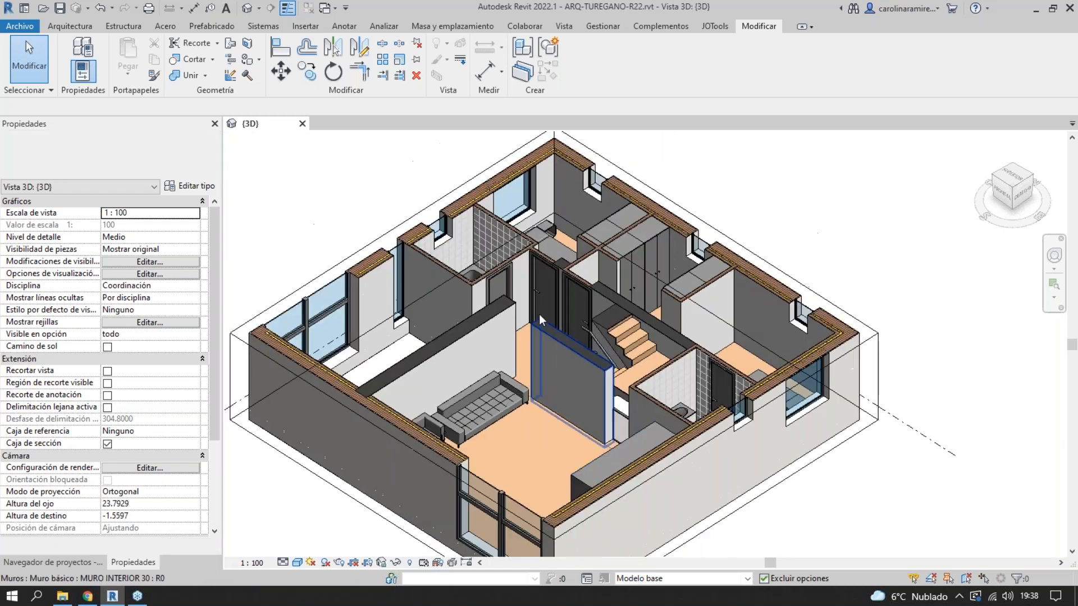
click(70, 26)
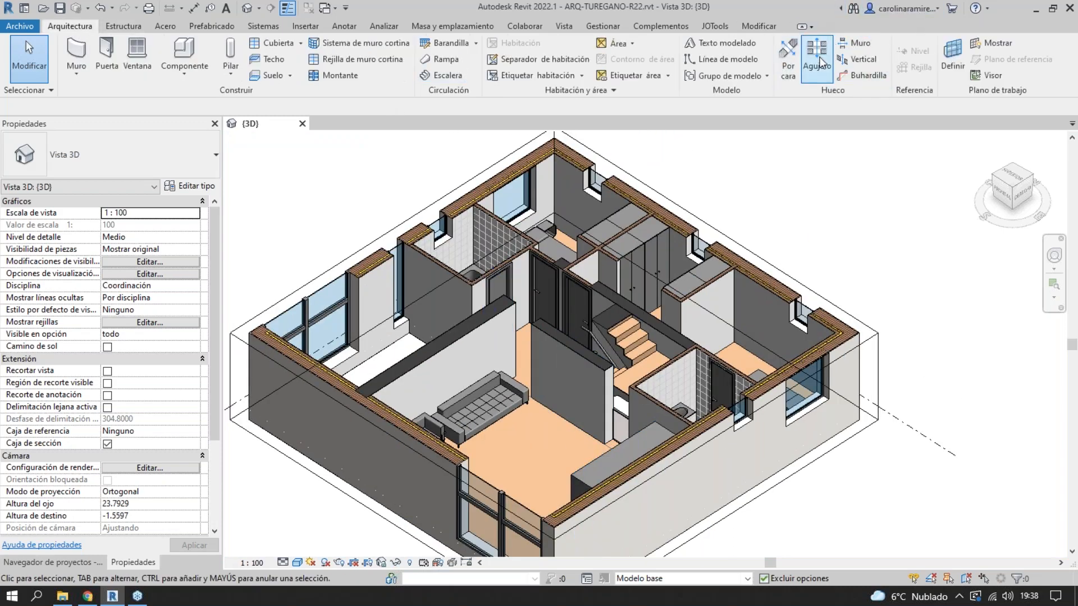
click(643, 325)
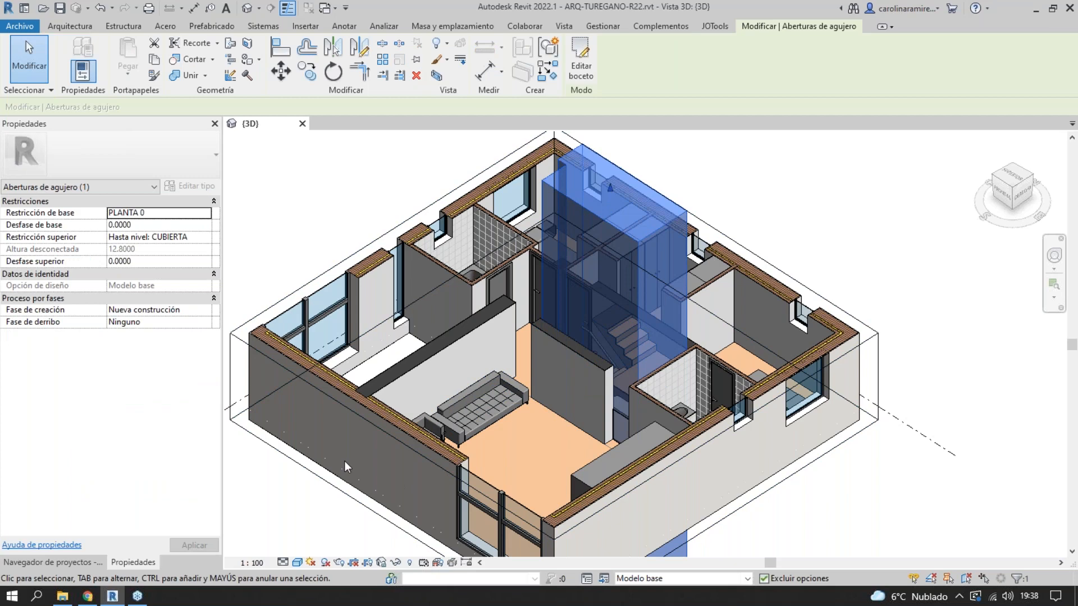
click(697, 439)
key(h)
key(h)
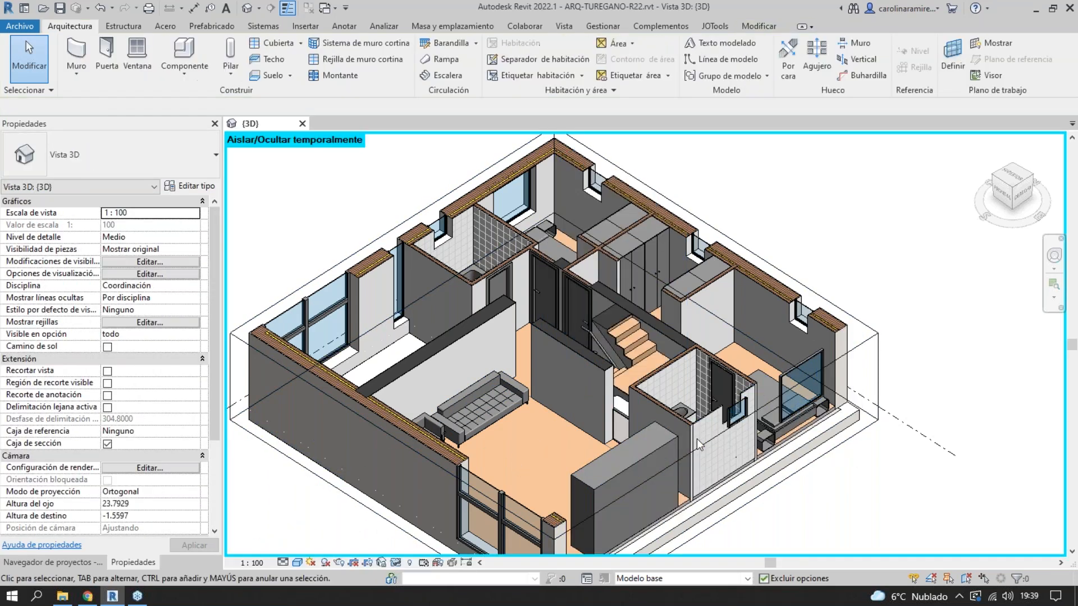
click(730, 488)
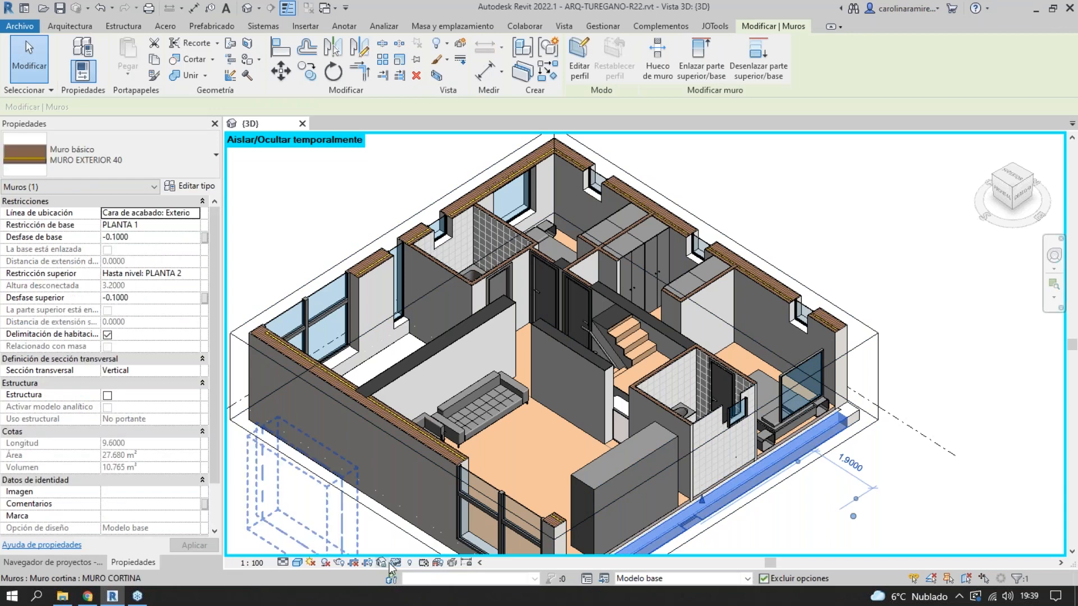
click(396, 563)
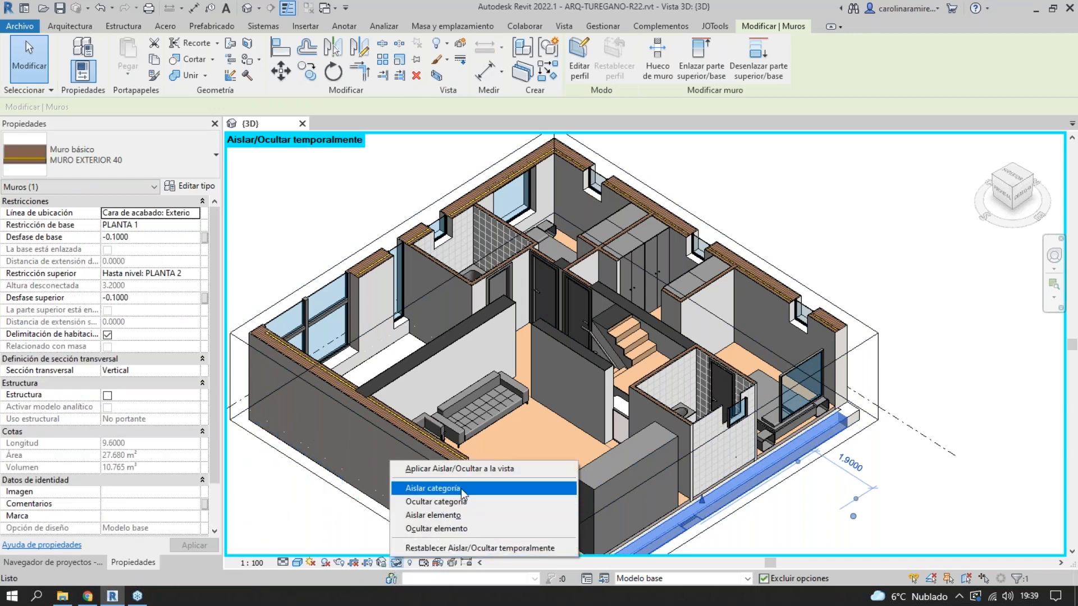
click(460, 488)
scroll(610, 499, up, 4)
key(Escape)
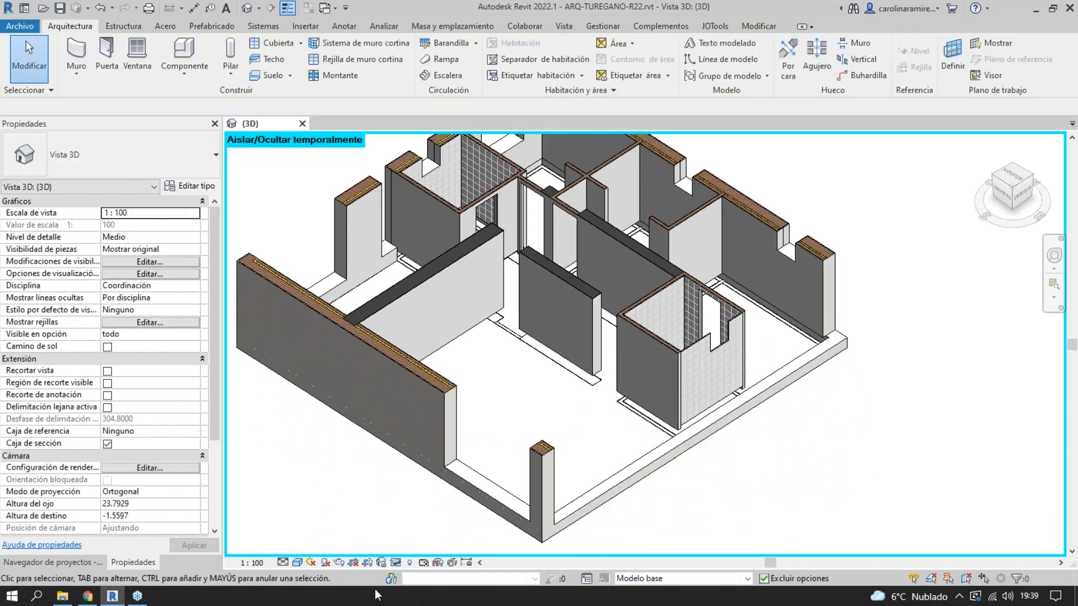
click(396, 562)
click(443, 550)
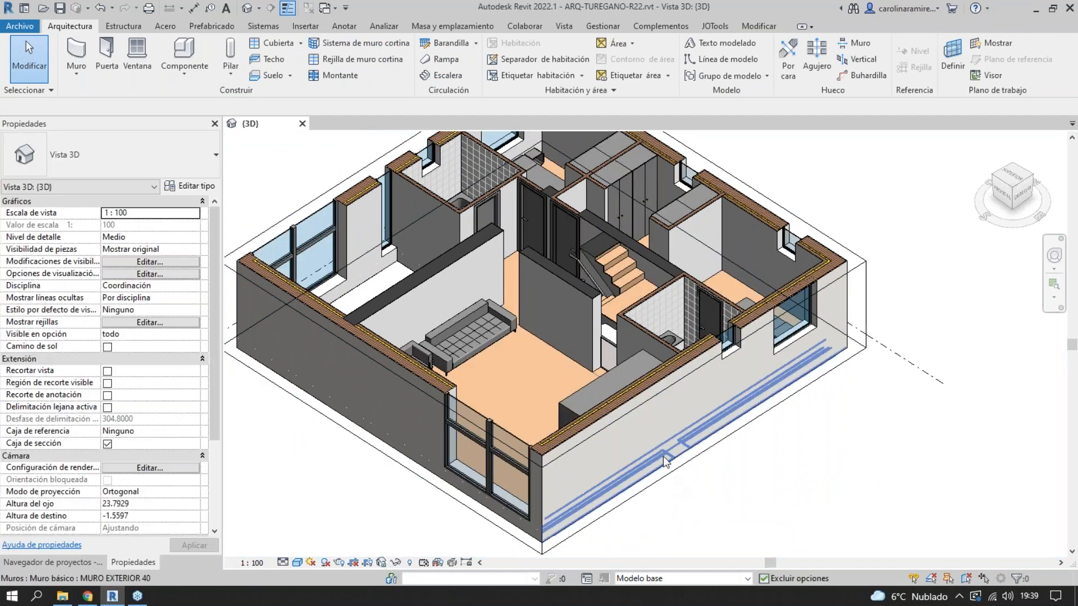
- Temporarily hide the wall category, and isolate the floor category using the PLANTA 2 FORJADO slab
click(663, 456)
key(h)
key(c)
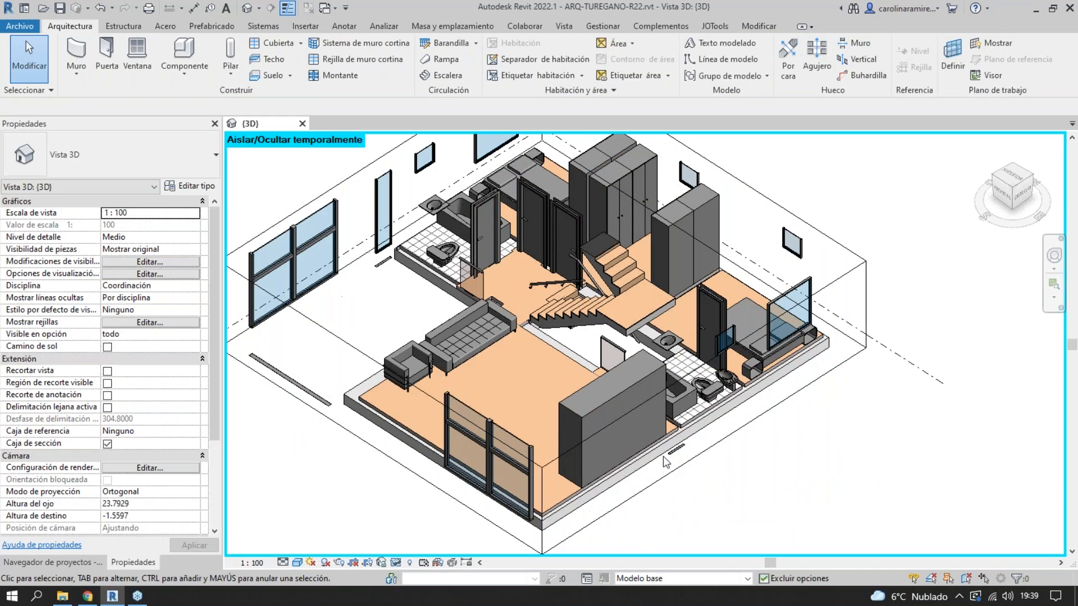
click(662, 456)
click(395, 563)
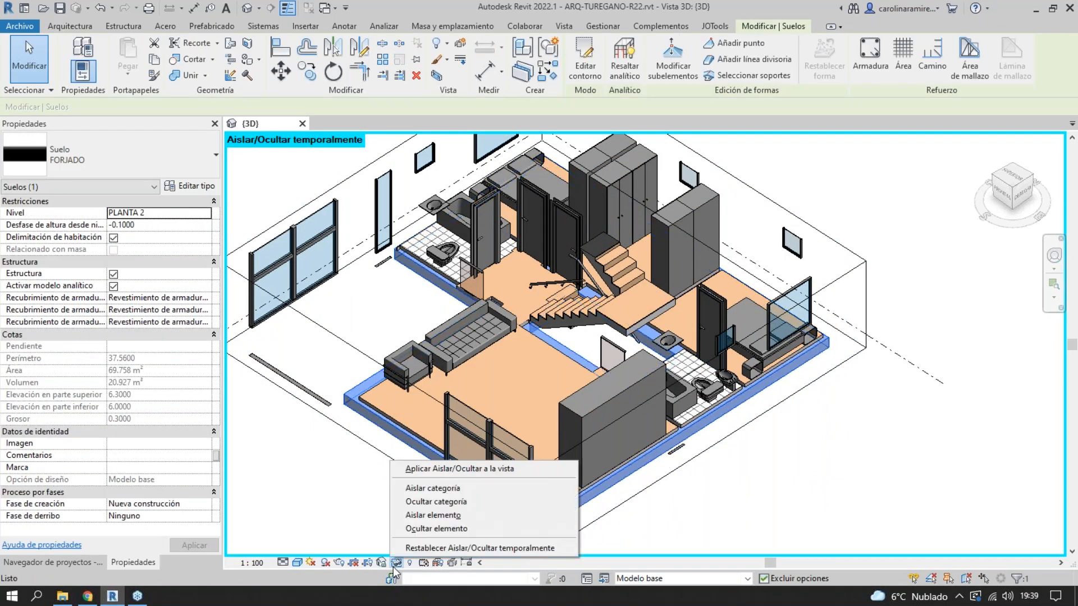
click(416, 491)
click(722, 473)
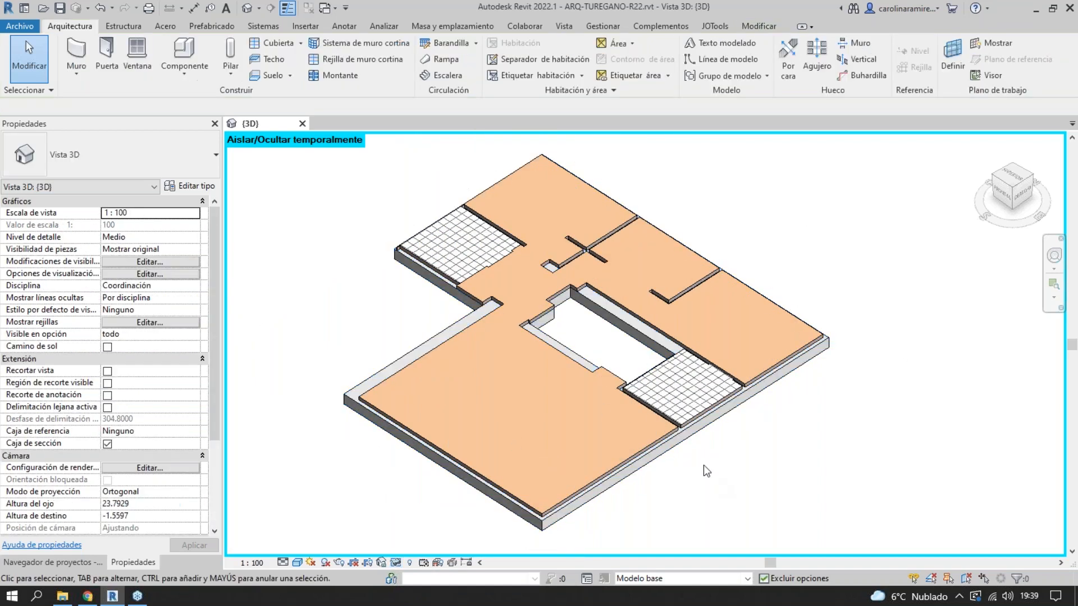
- Select the PARQUET floor and the smaller SUELO GRES floor in turn to compare their types and level constraints
click(663, 443)
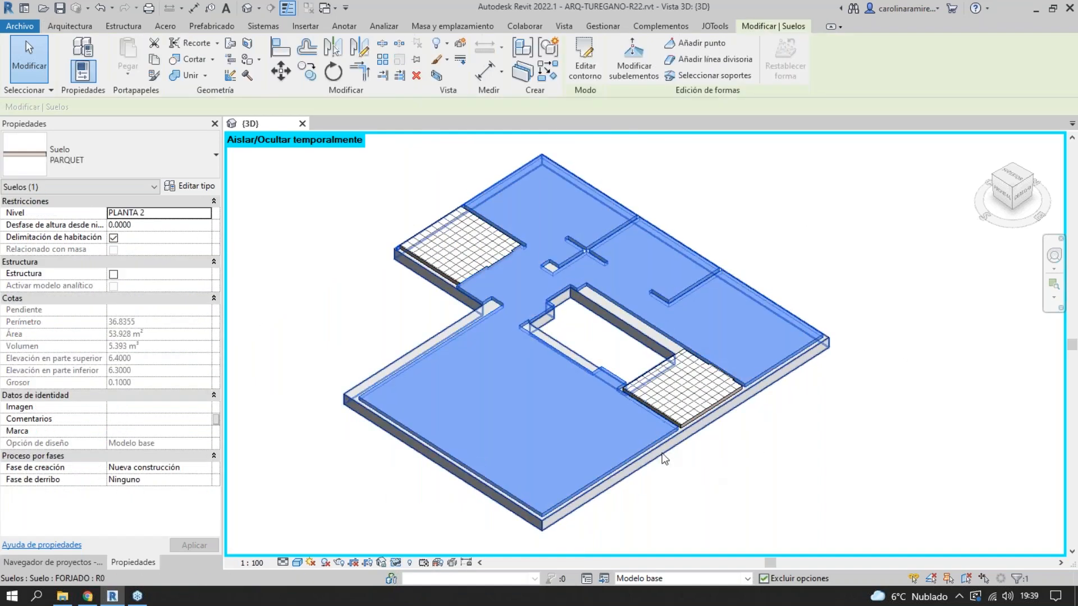
click(664, 457)
click(653, 441)
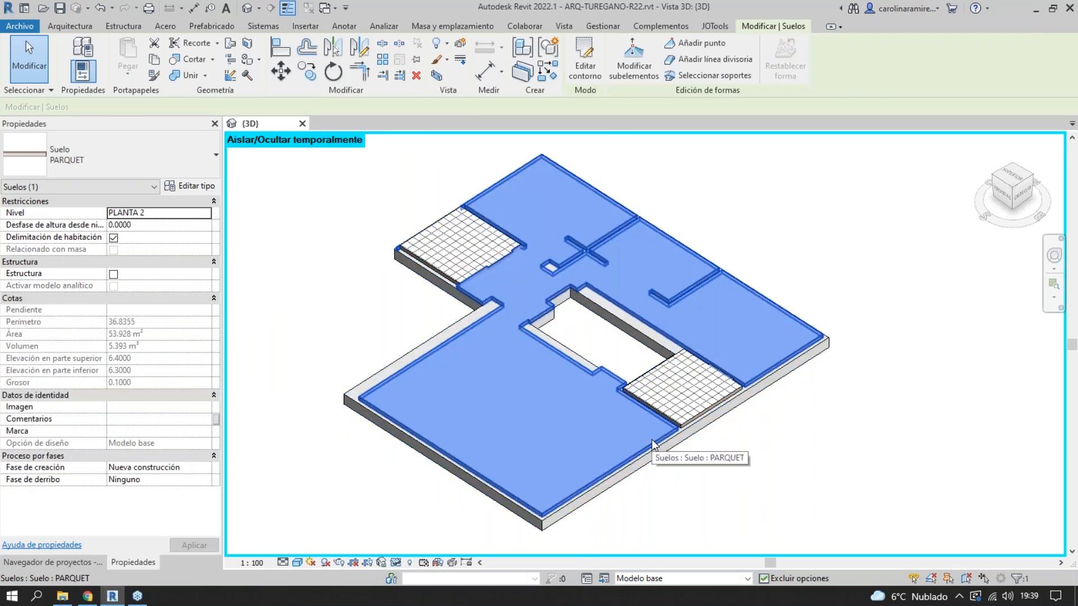
click(322, 307)
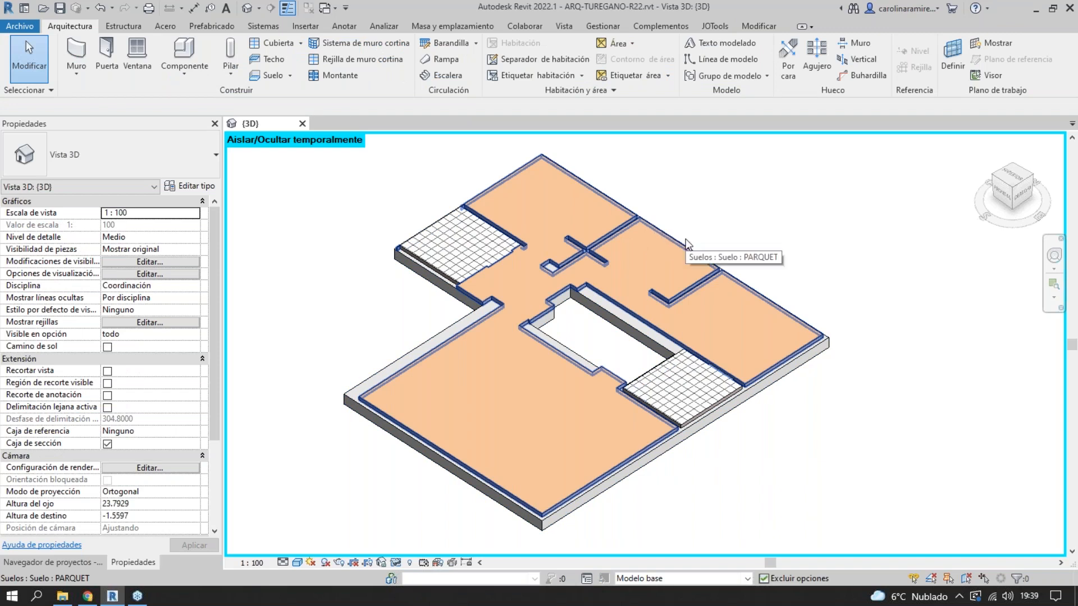
click(457, 252)
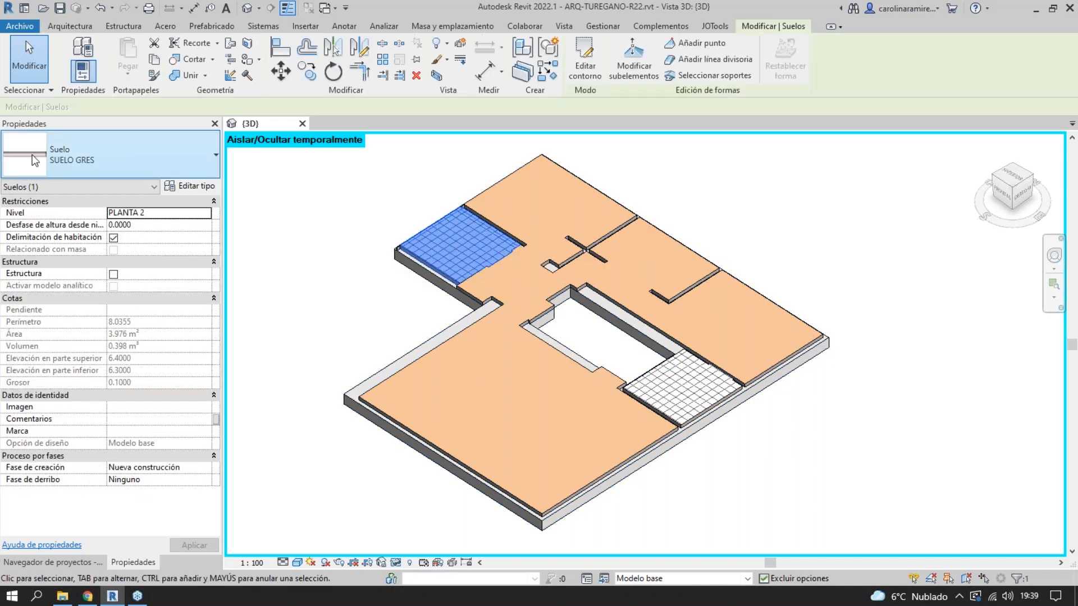
- Open the PARQUET floor's boundary sketch to check its outline, and finish the sketch
click(633, 224)
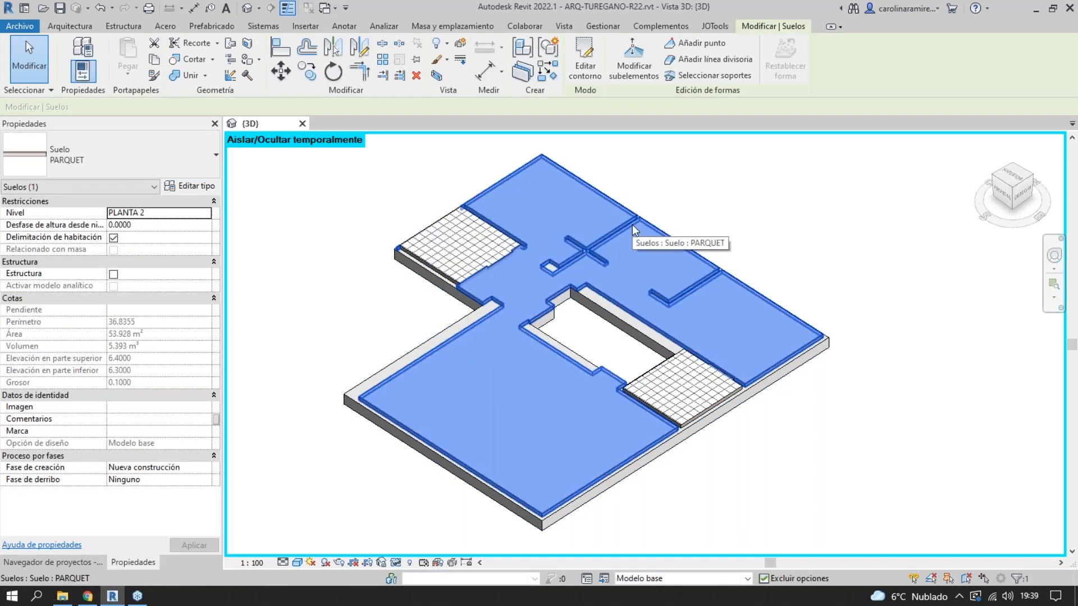
double_click(632, 224)
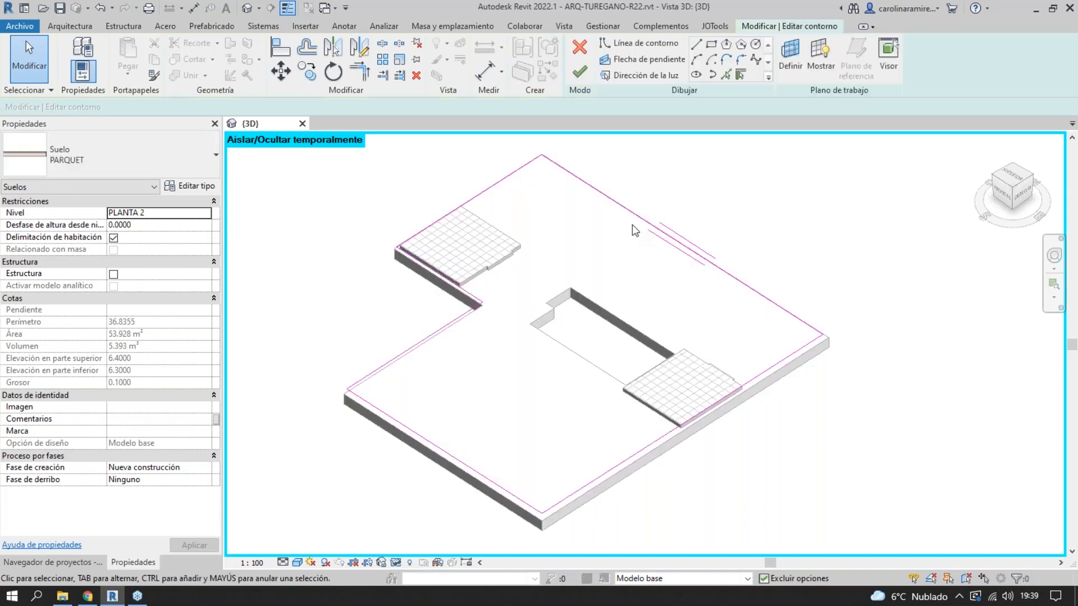
click(580, 73)
click(671, 227)
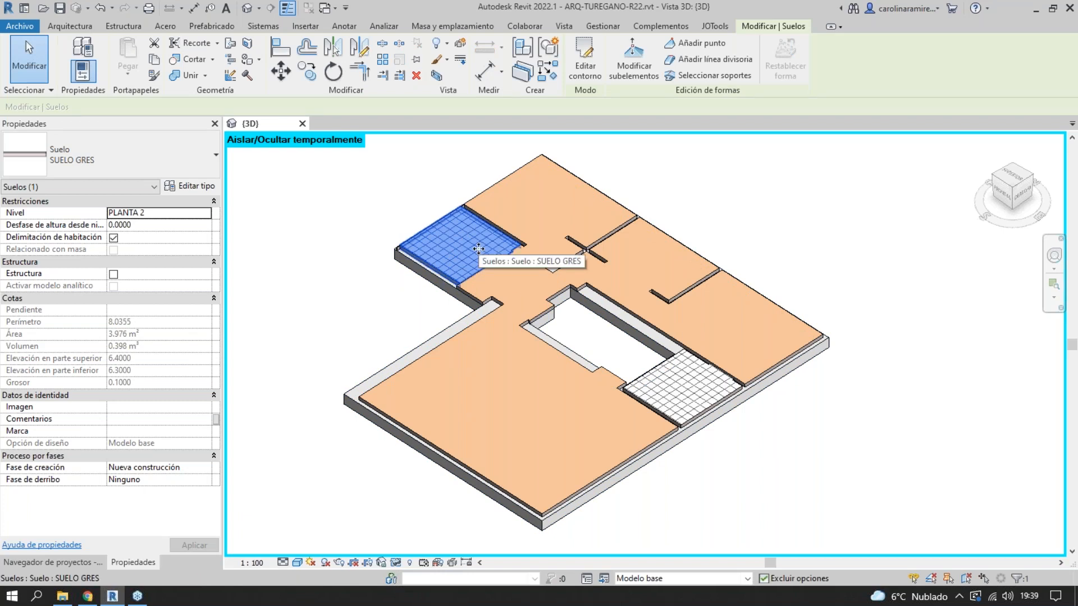
- Delete the SUELO GRES floor beside the notch, inspect how the PARQUET floor responds, and undo the deletion
click(557, 174)
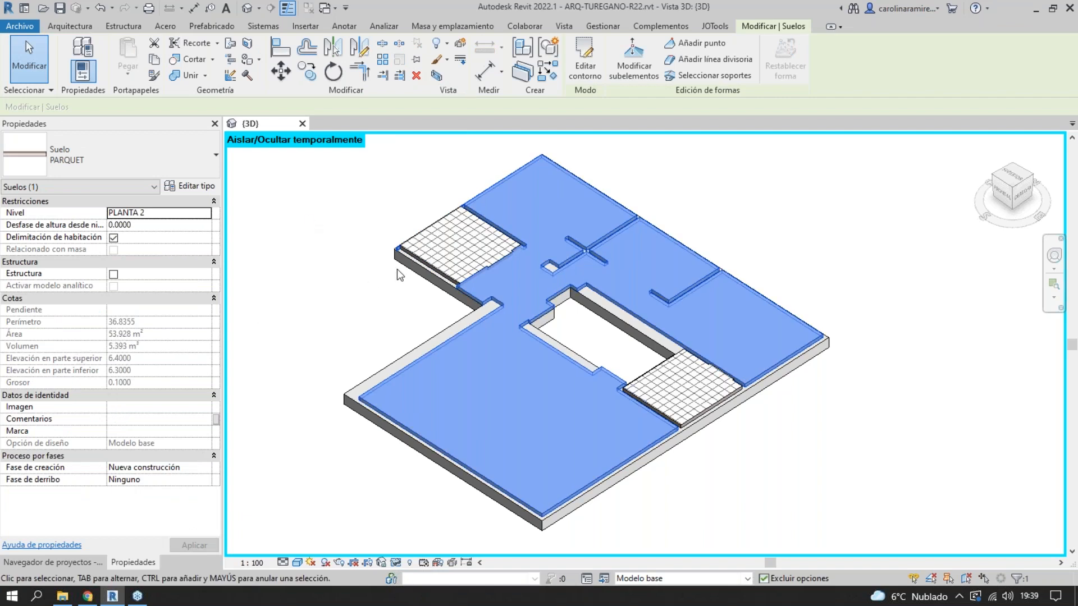
click(434, 256)
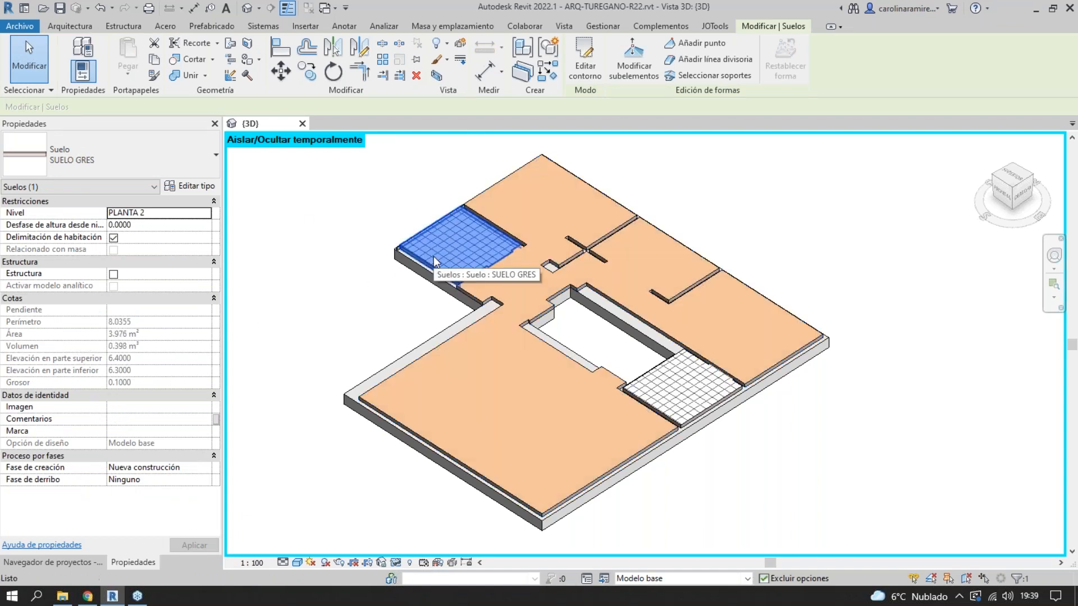
key(Delete)
click(466, 288)
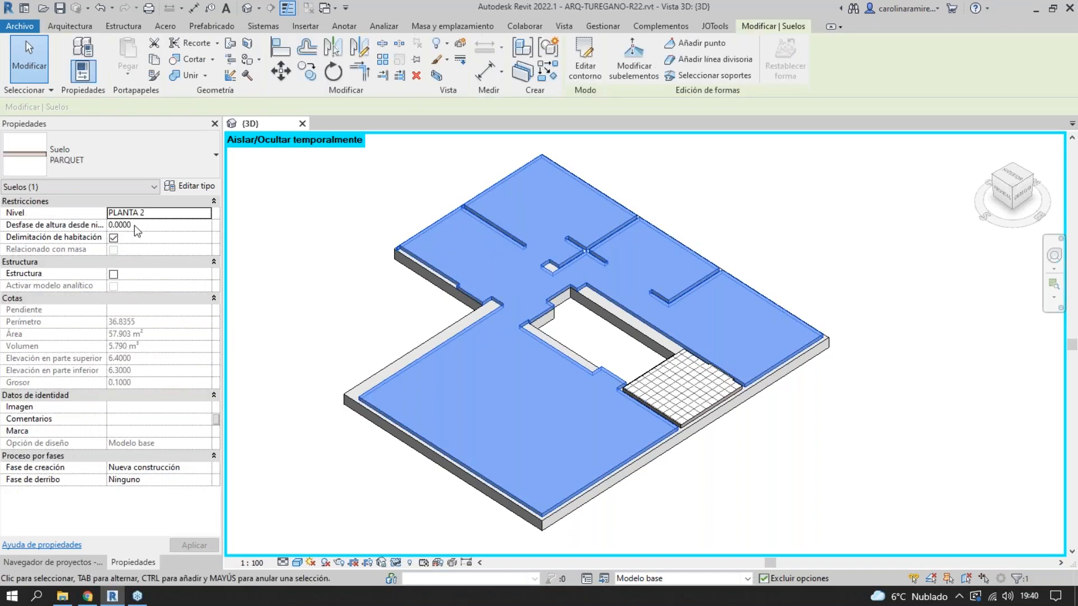
click(100, 8)
- Move the SUELO GRES floor over the adjacent PARQUET area to test how they interact, and undo the move
click(494, 251)
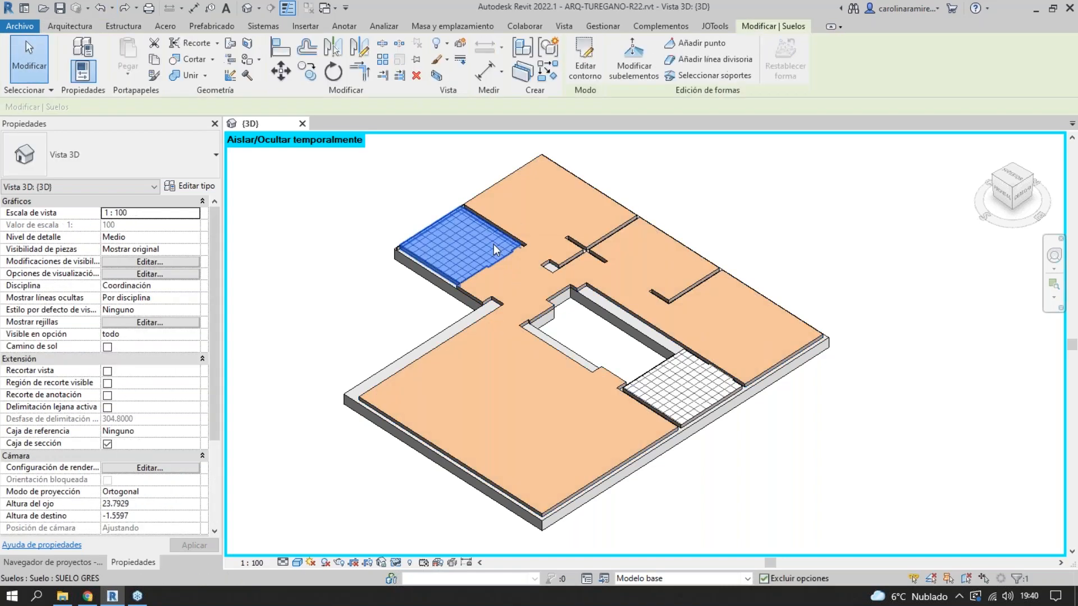
scroll(500, 230, up, 3)
scroll(421, 276, up, 2)
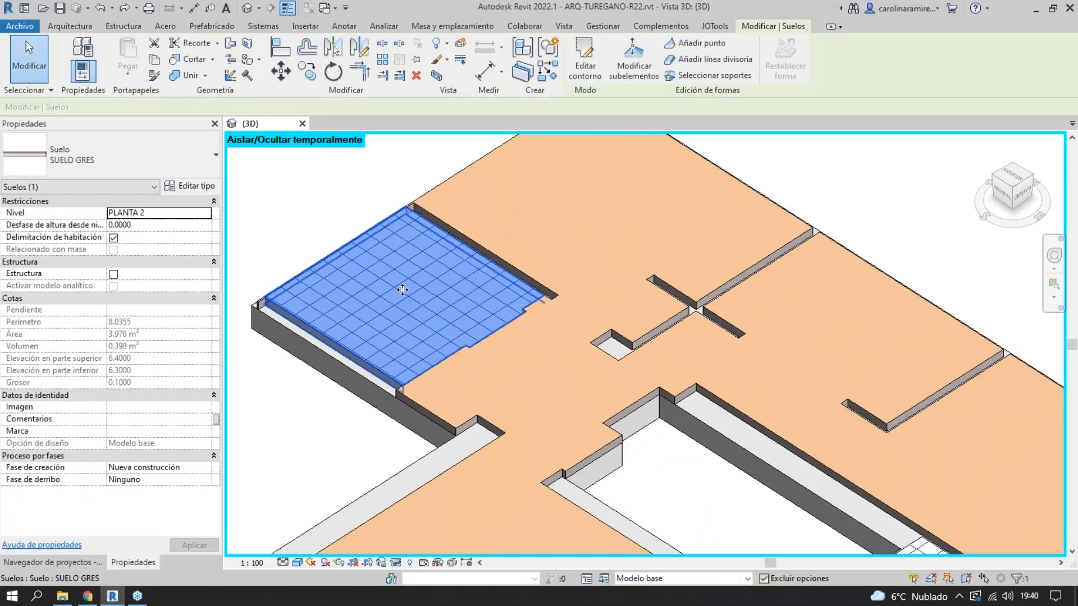
drag(419, 278, 455, 251)
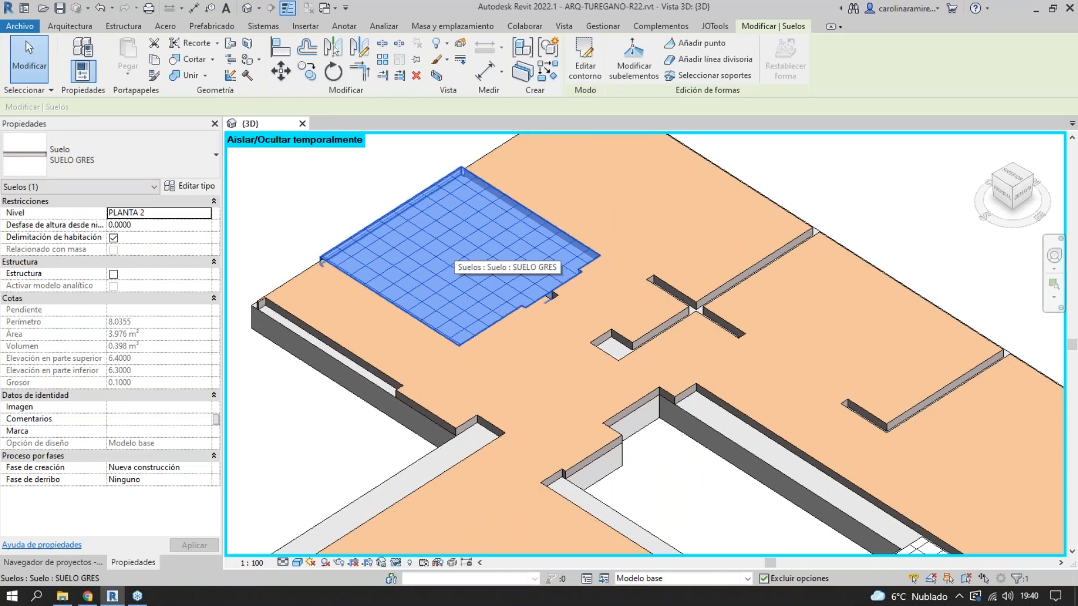
click(101, 8)
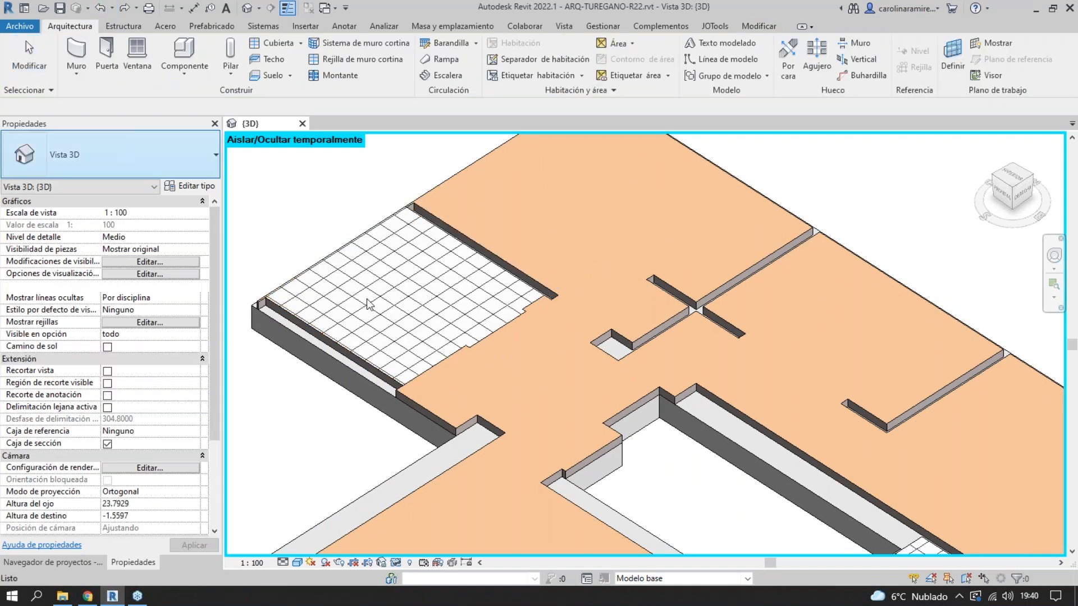
- Open the SUELO GRES floor's boundary sketch to check its outline, and finish the sketch
scroll(417, 339, down, 2)
click(417, 345)
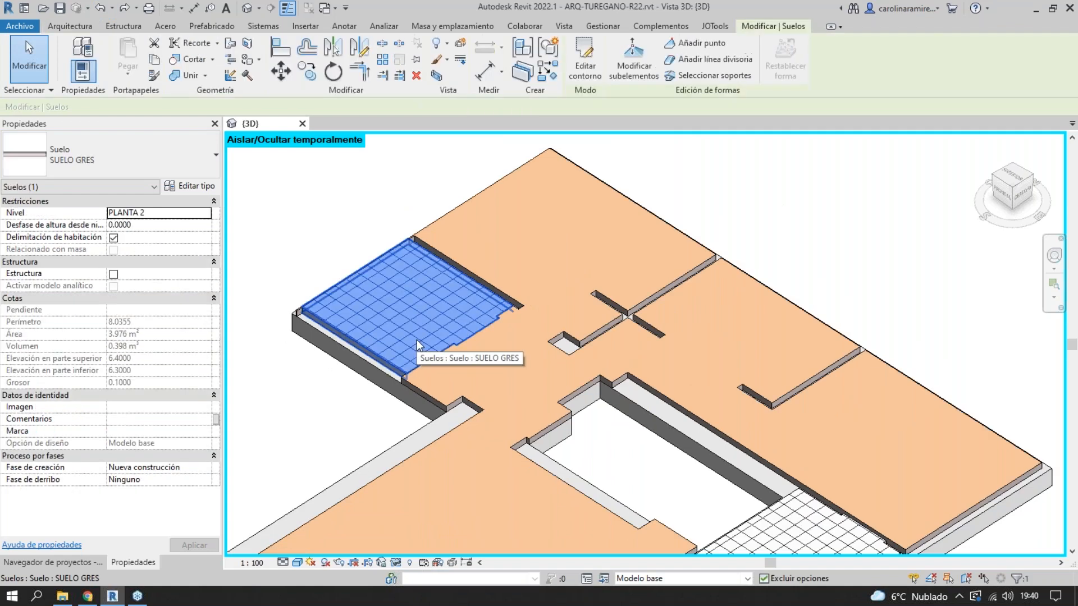
double_click(417, 340)
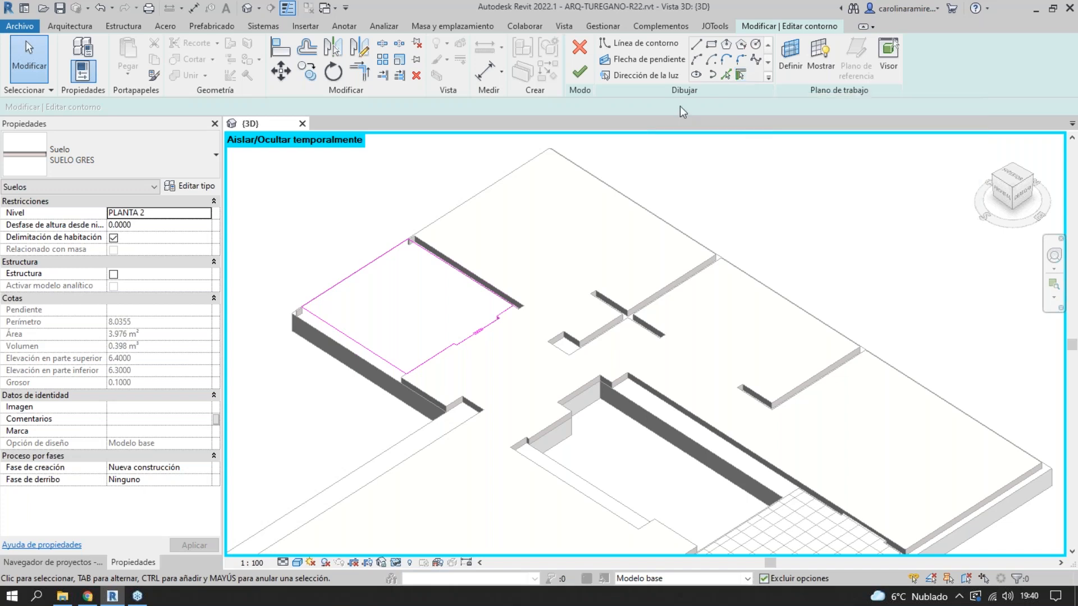
click(580, 71)
click(616, 171)
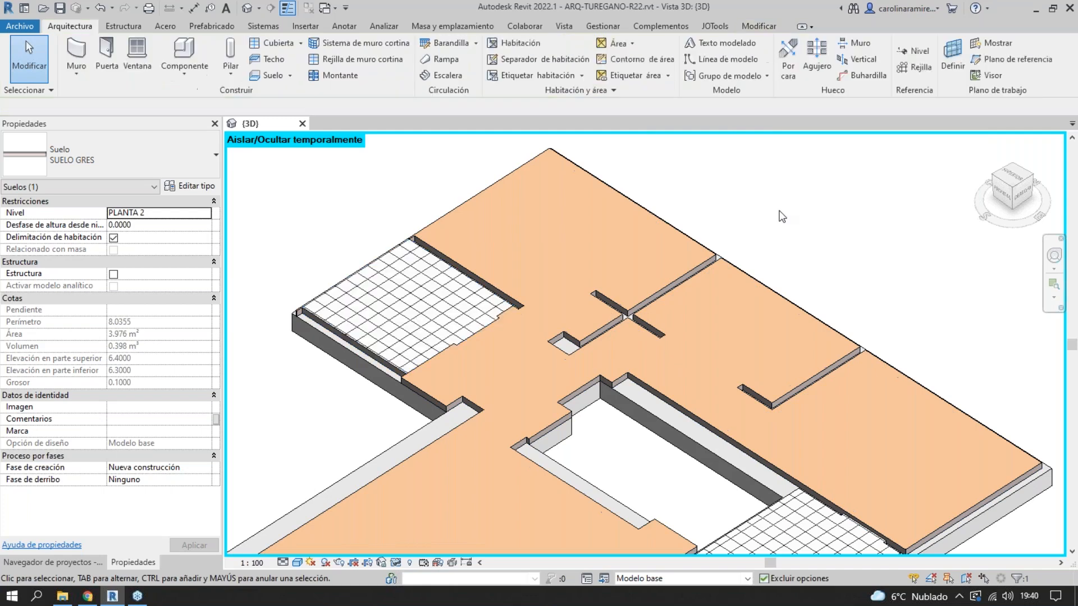
- Reset the temporary floor isolation so the whole house model is shown in the 3D view
scroll(442, 474, down, 3)
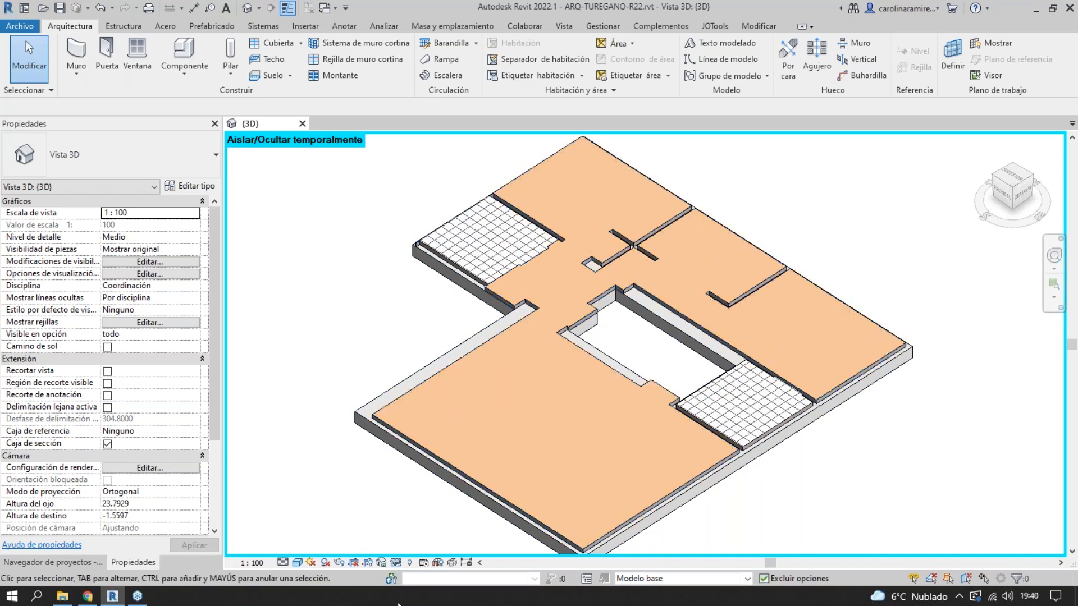
click(395, 562)
click(444, 552)
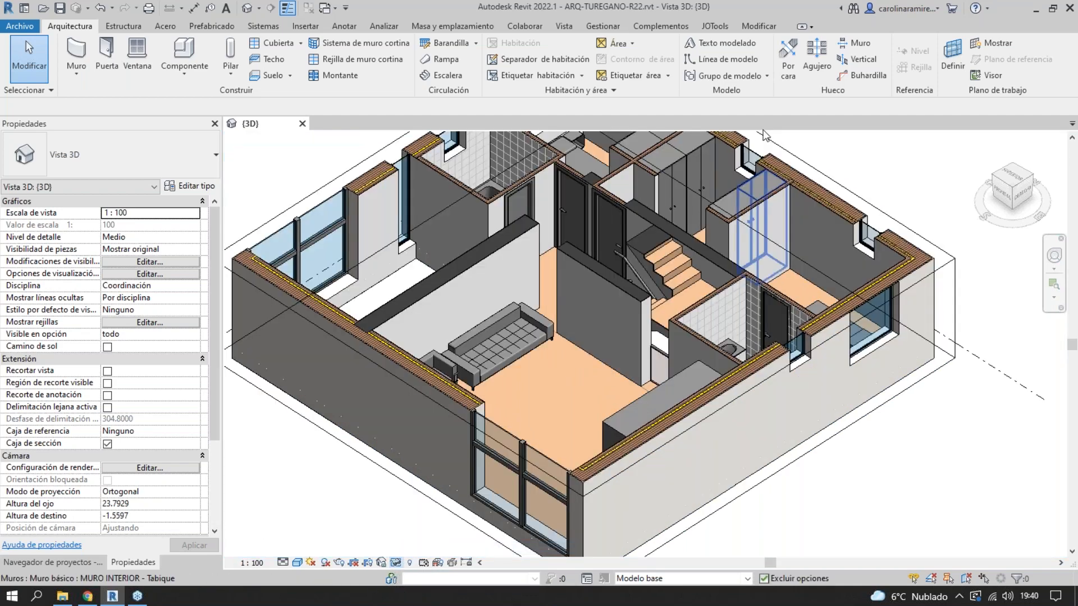
middle_drag(654, 308, 712, 341)
scroll(713, 341, down, 2)
- Pull the section box in to cut through the bedrooms, examine the floor and wall layers, and undo the cut
click(800, 433)
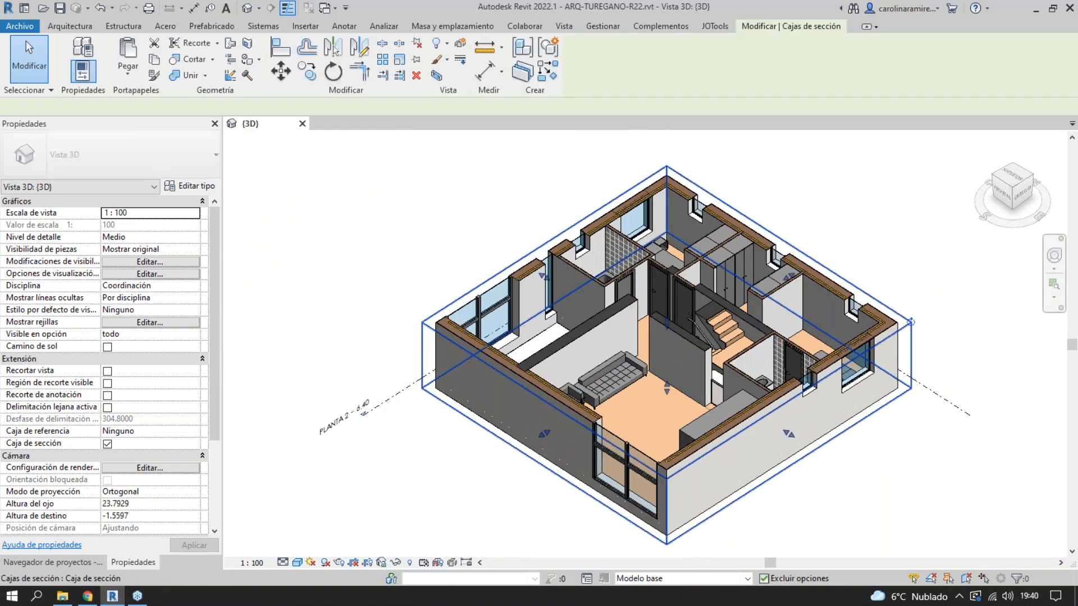
drag(547, 437, 722, 354)
scroll(709, 299, up, 4)
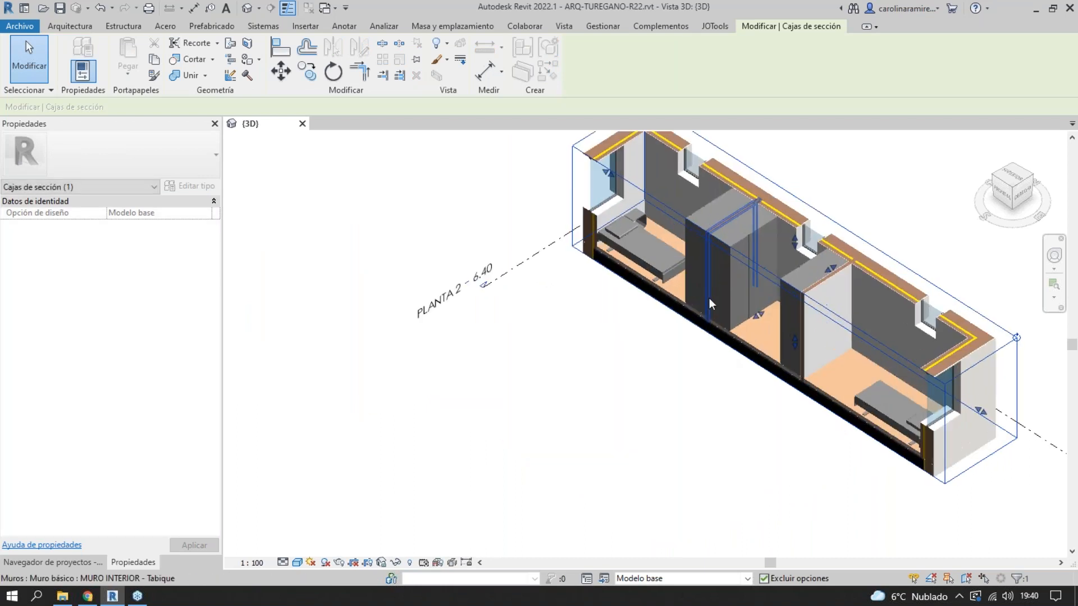
scroll(713, 332, up, 5)
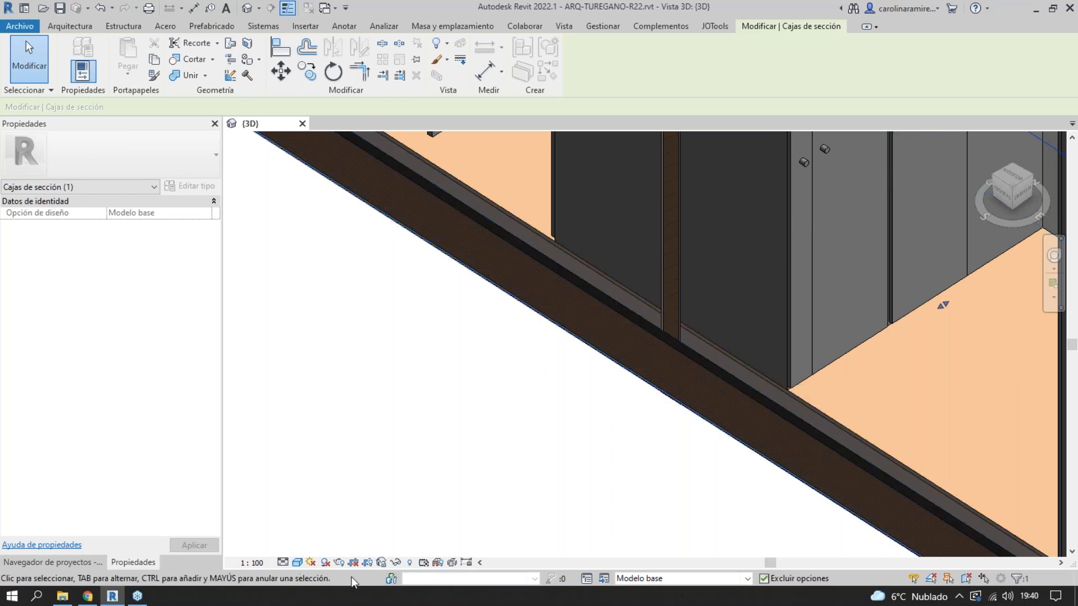
click(100, 7)
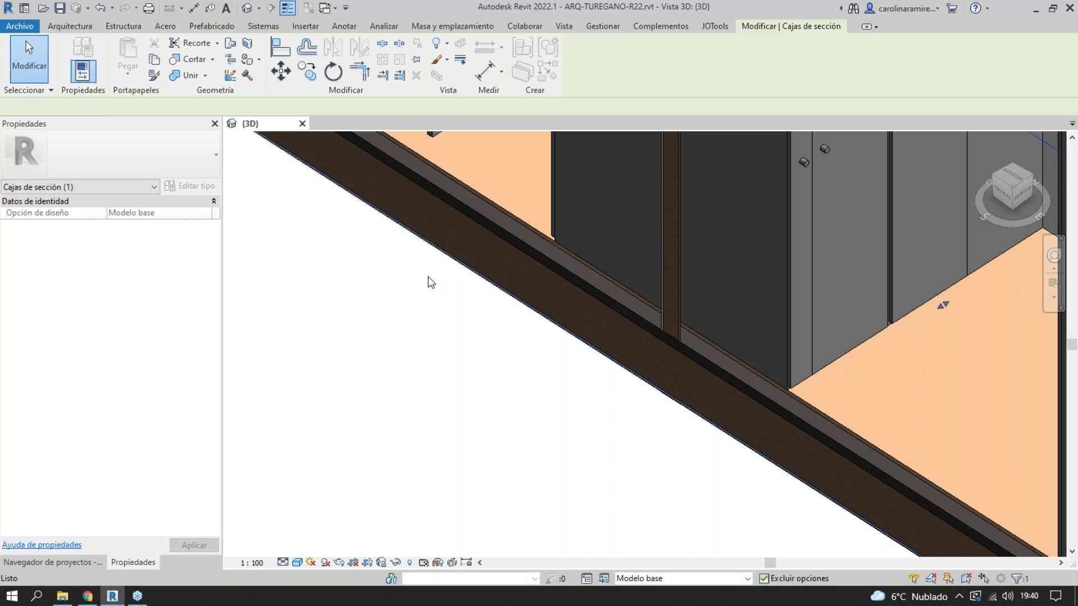
middle_drag(683, 542, 697, 494)
middle_drag(821, 464, 754, 499)
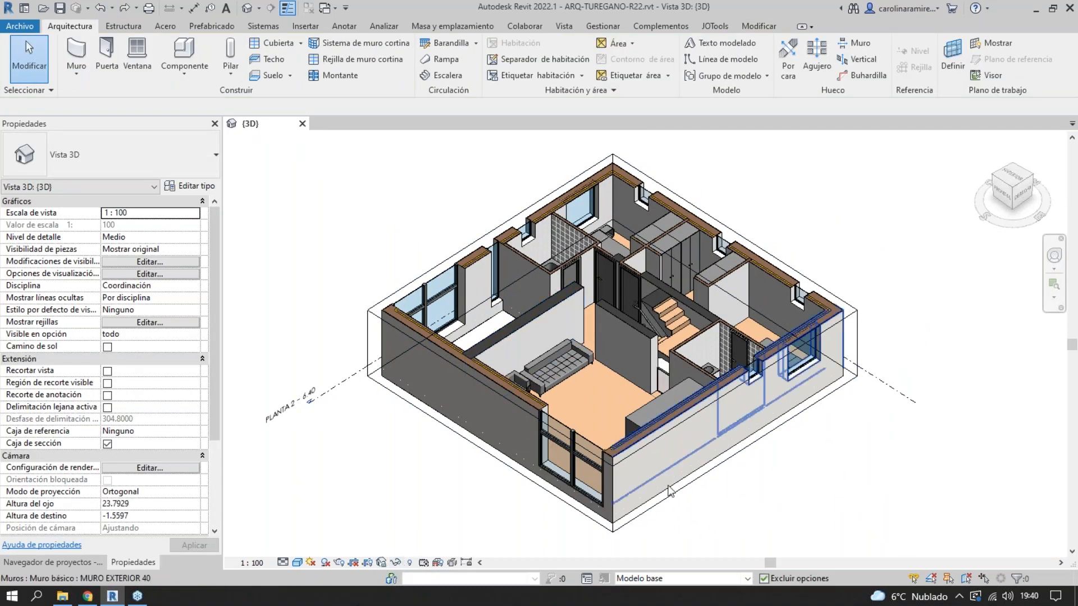
- Select the lower MURO EXTERIOR 40 wall and temporarily hide the whole wall category
key(Tab)
click(678, 487)
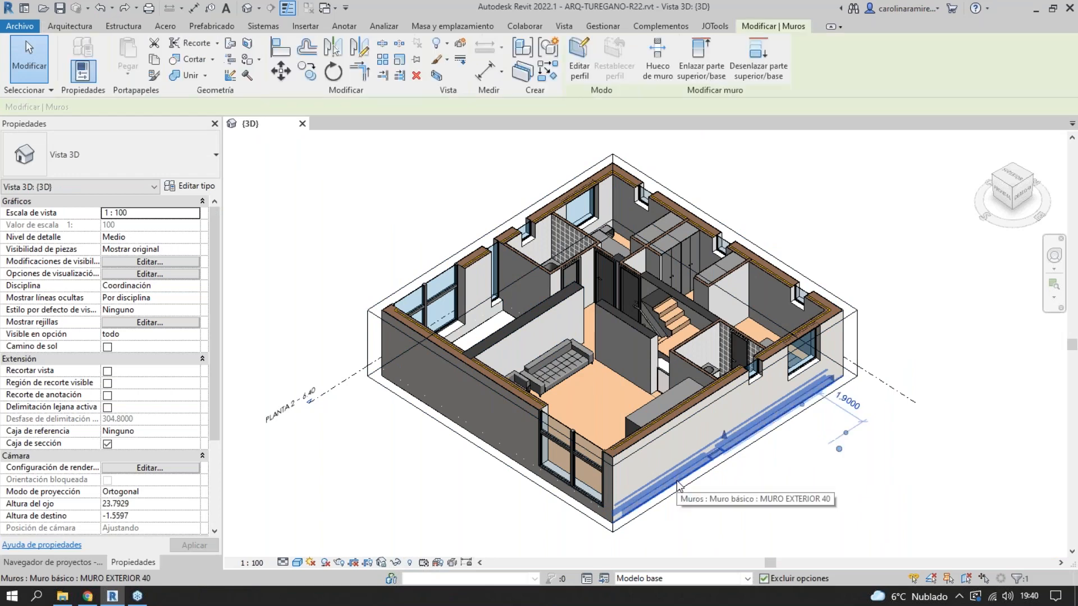
key(c)
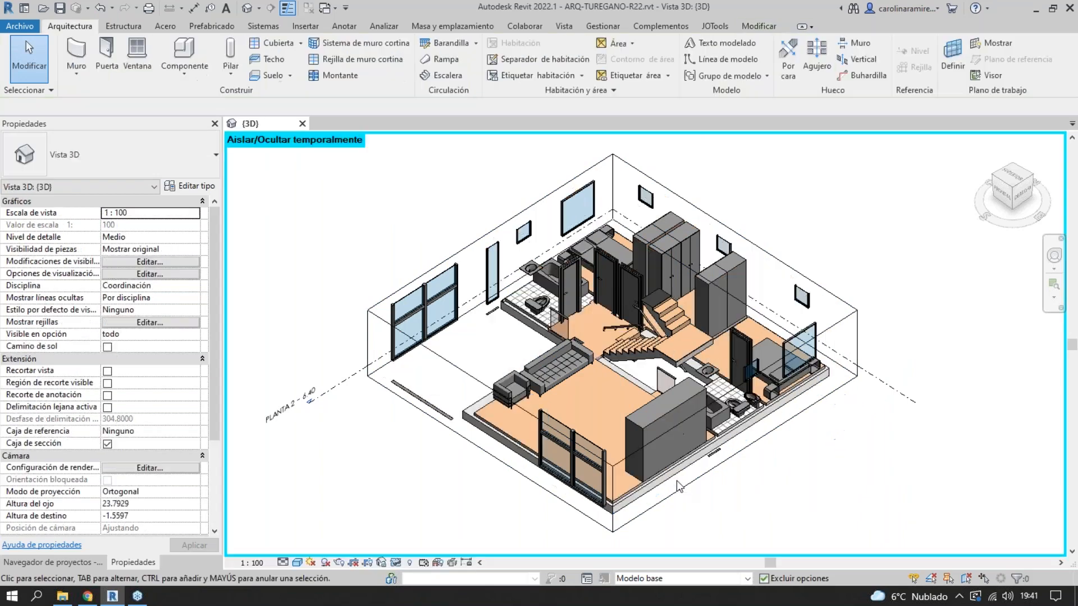
- Temporarily isolate the FORJADO floor slab on PLANTA 2 and restore the full view
click(464, 423)
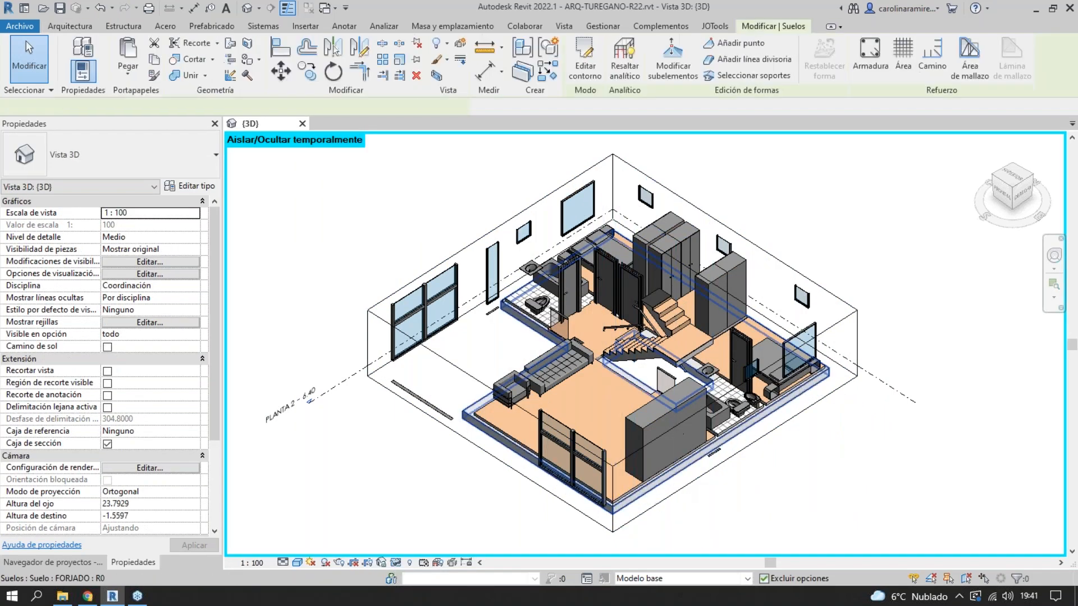
click(396, 562)
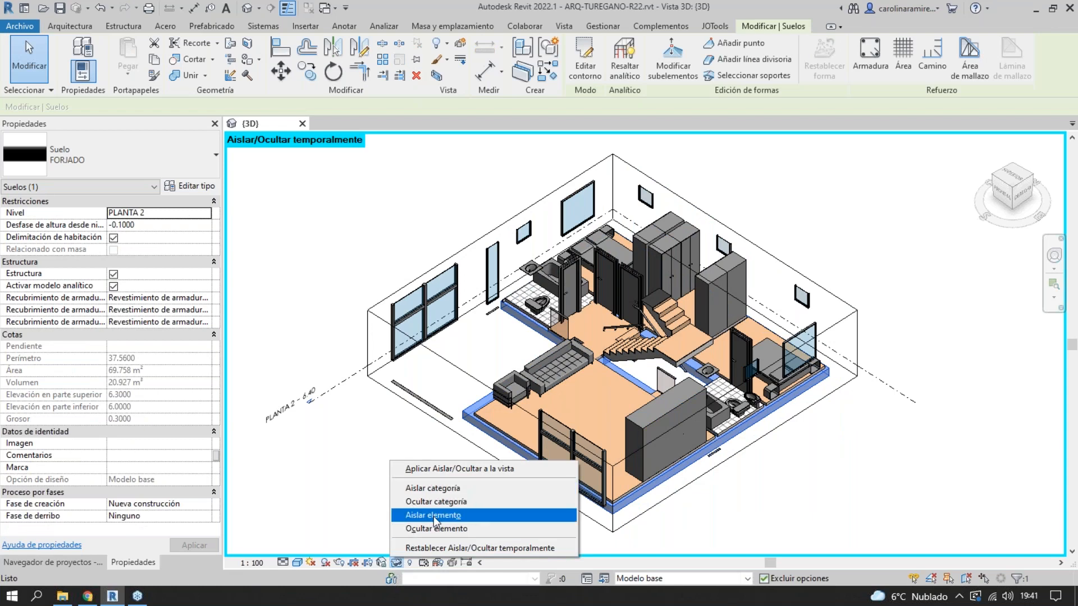
click(434, 517)
click(393, 562)
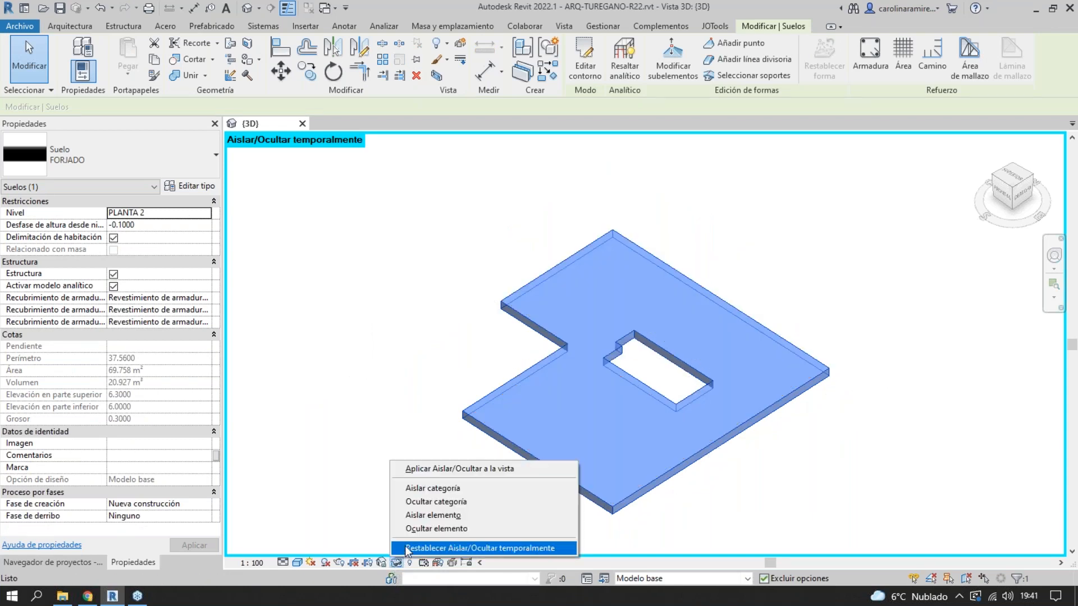
click(434, 546)
key(Escape)
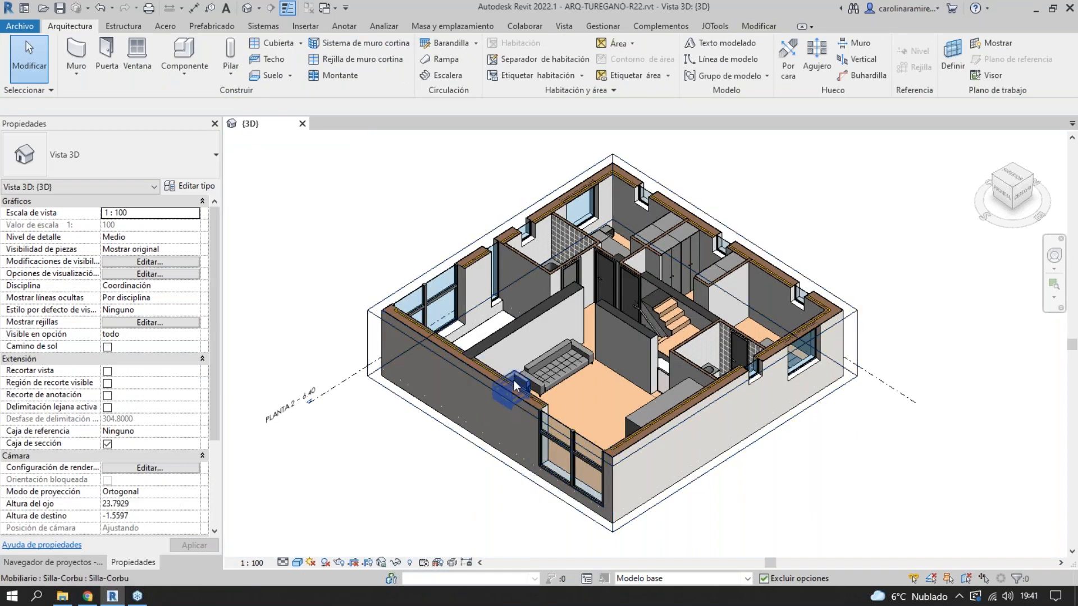
- Temporarily hide the walls category, select the FORJADO slab on PLANTA 2 and isolate the floors category
click(484, 362)
key(c)
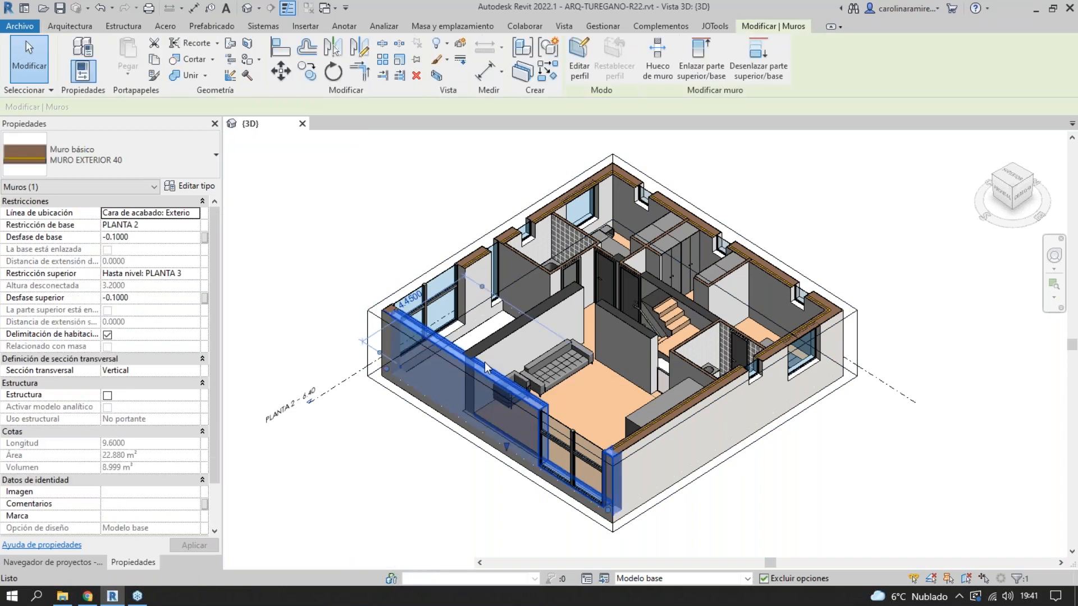
click(520, 322)
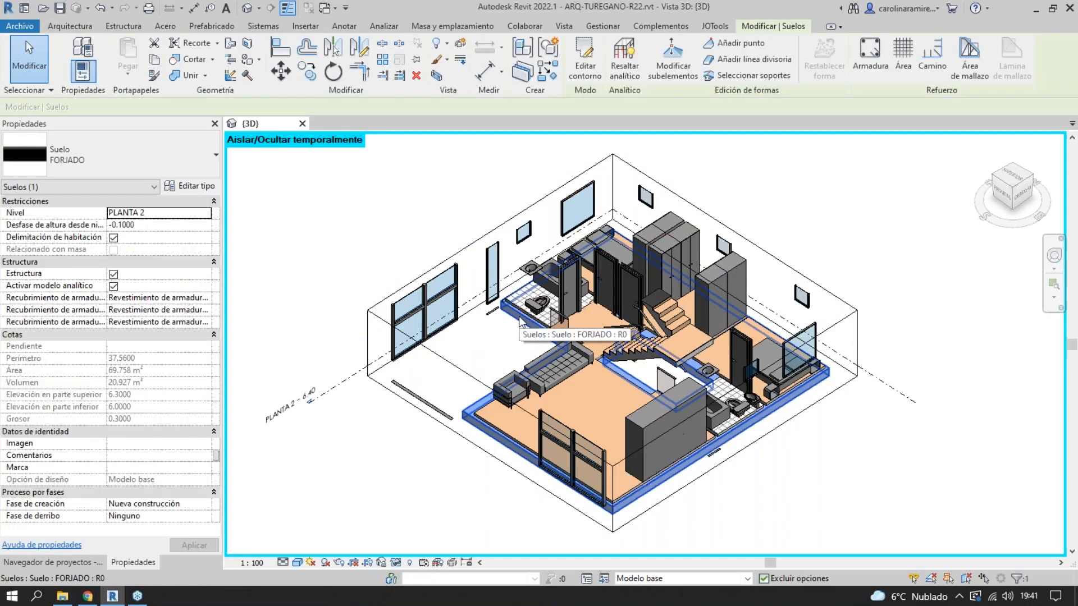
click(396, 563)
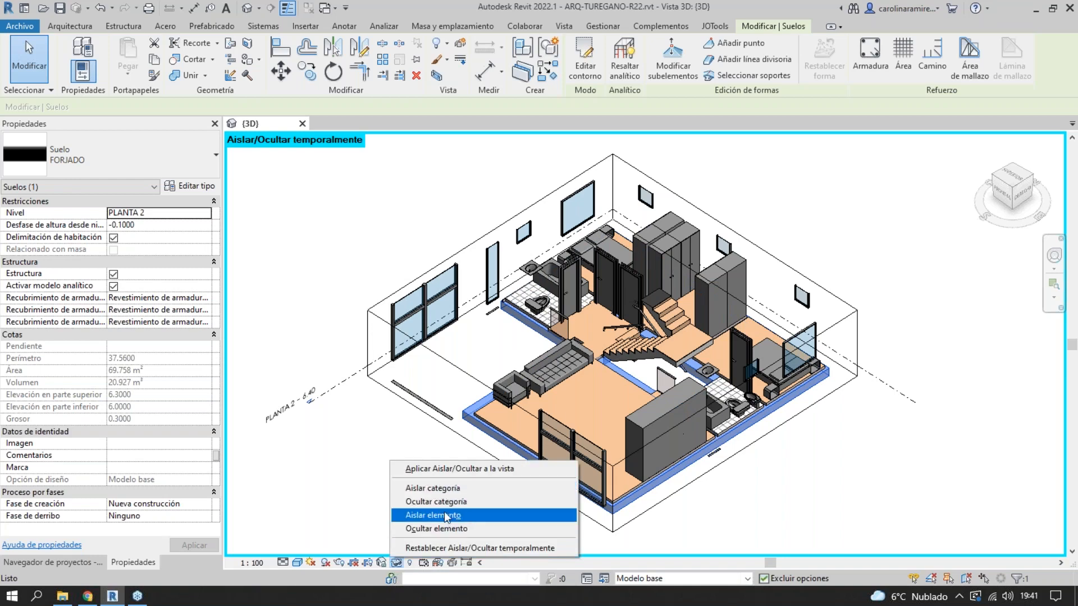
click(457, 489)
scroll(400, 423, up, 5)
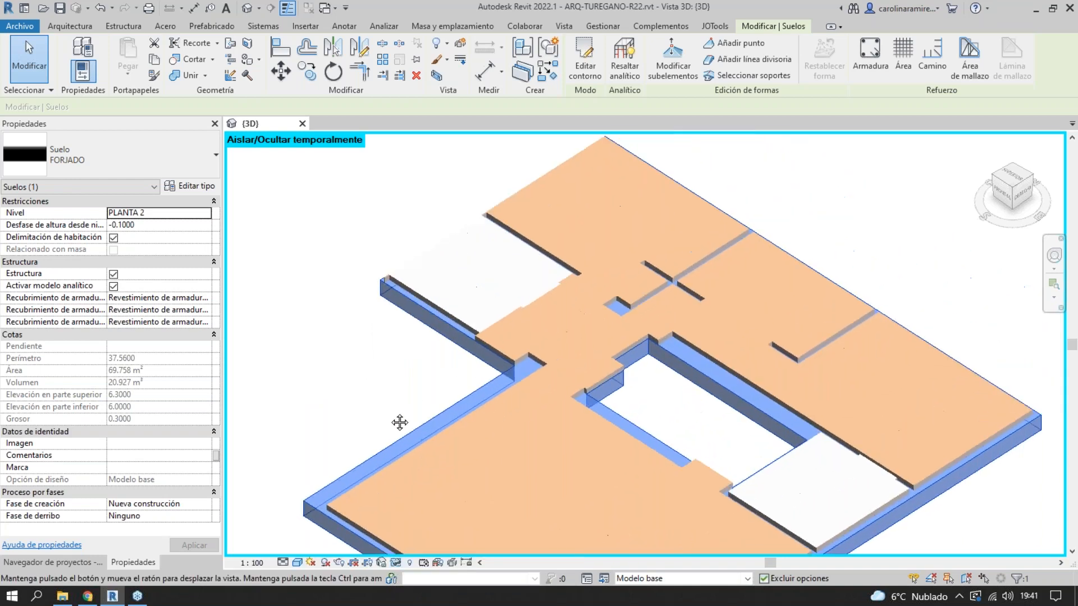
middle_drag(400, 423, 363, 454)
key(Escape)
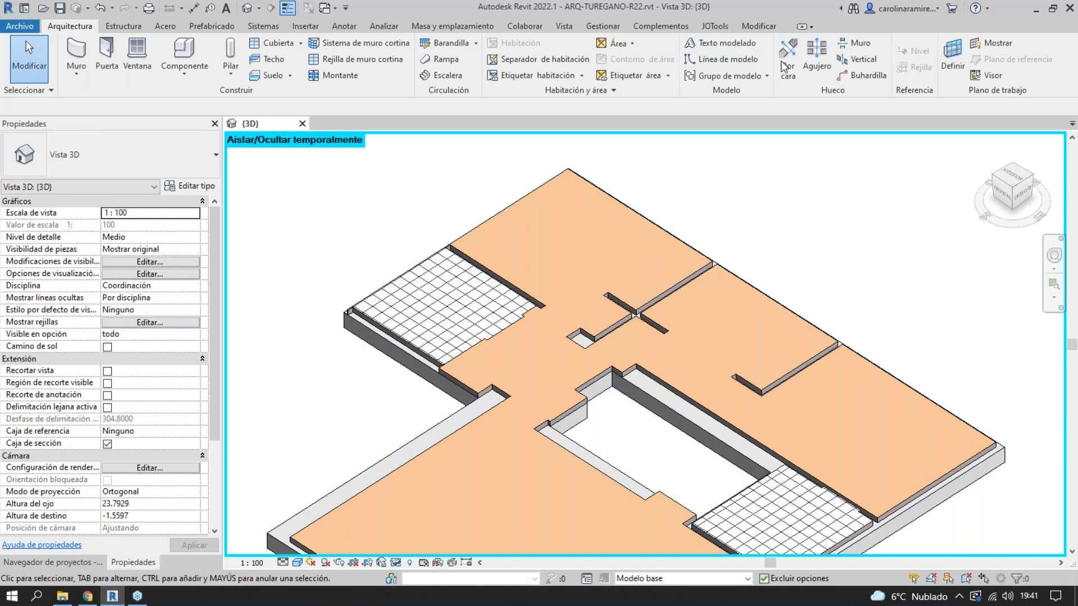
- Unjoin the geometry of the PARQUET floor and the tiled bathroom floor with Separar geometría
click(773, 29)
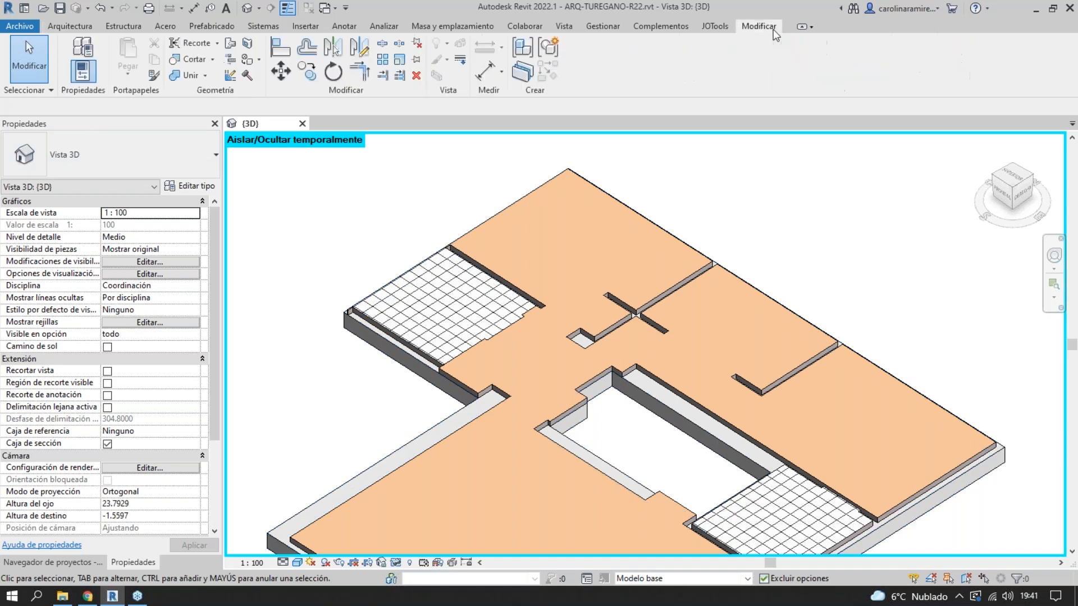
click(205, 75)
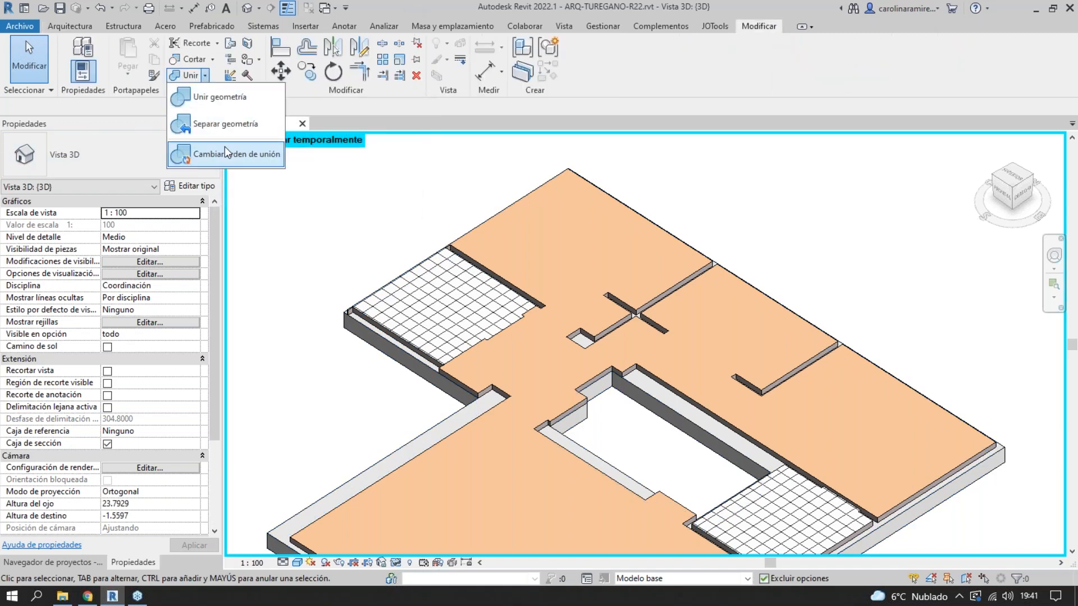
click(234, 120)
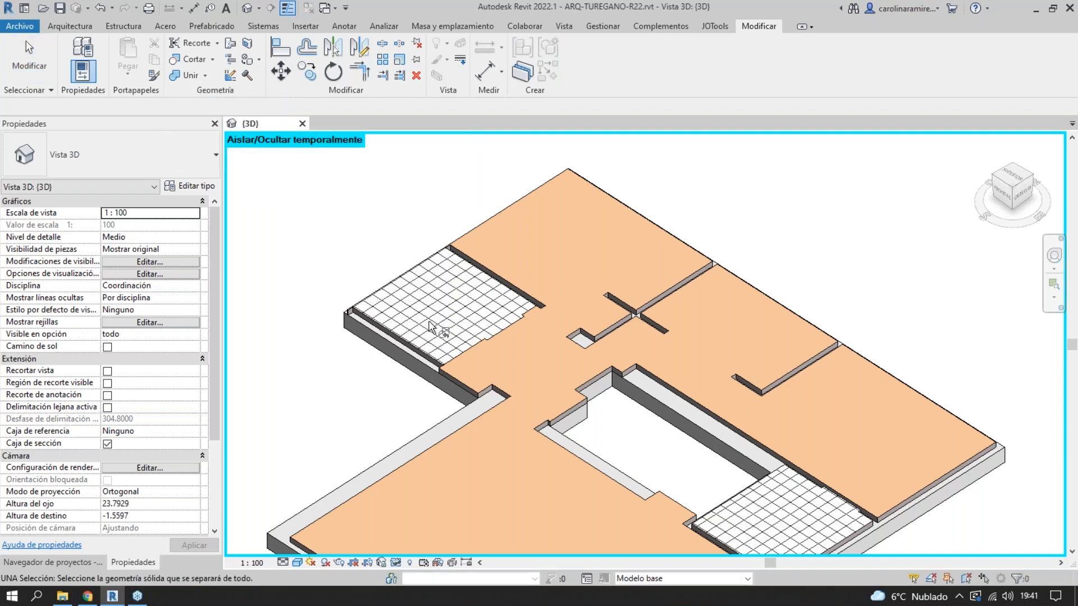
right_click(350, 233)
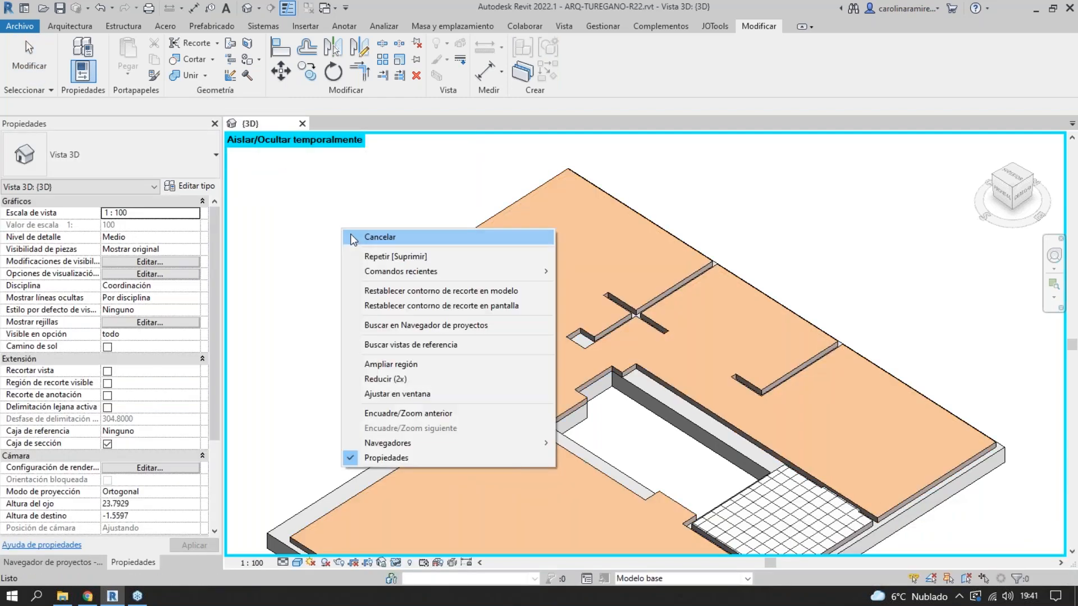
click(349, 255)
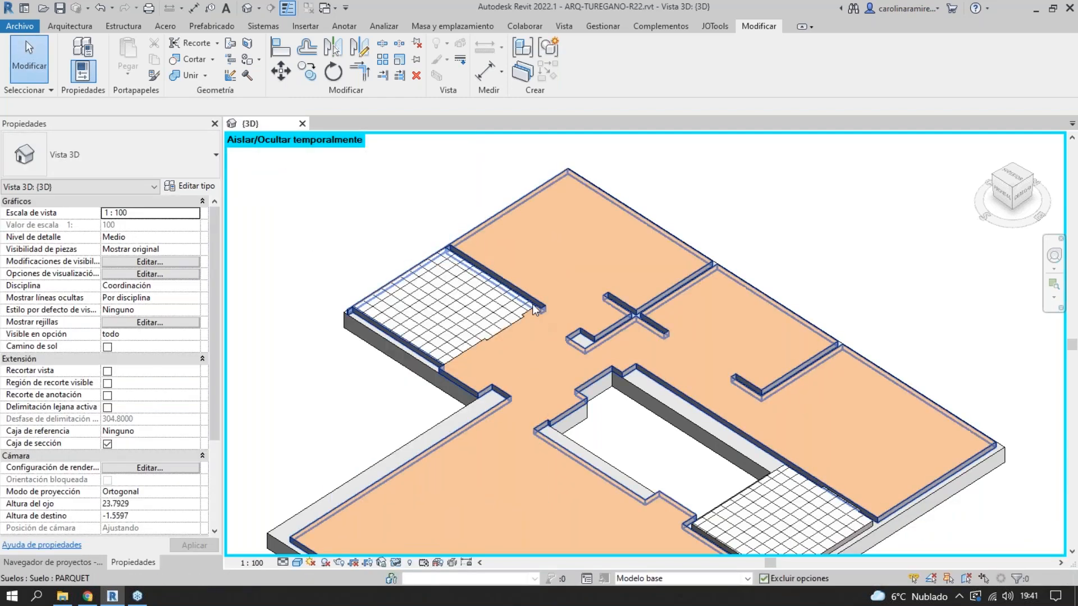
- Review the project warnings, expand the overlapping floors warning, and highlight the PARQUET floor in the model
click(591, 29)
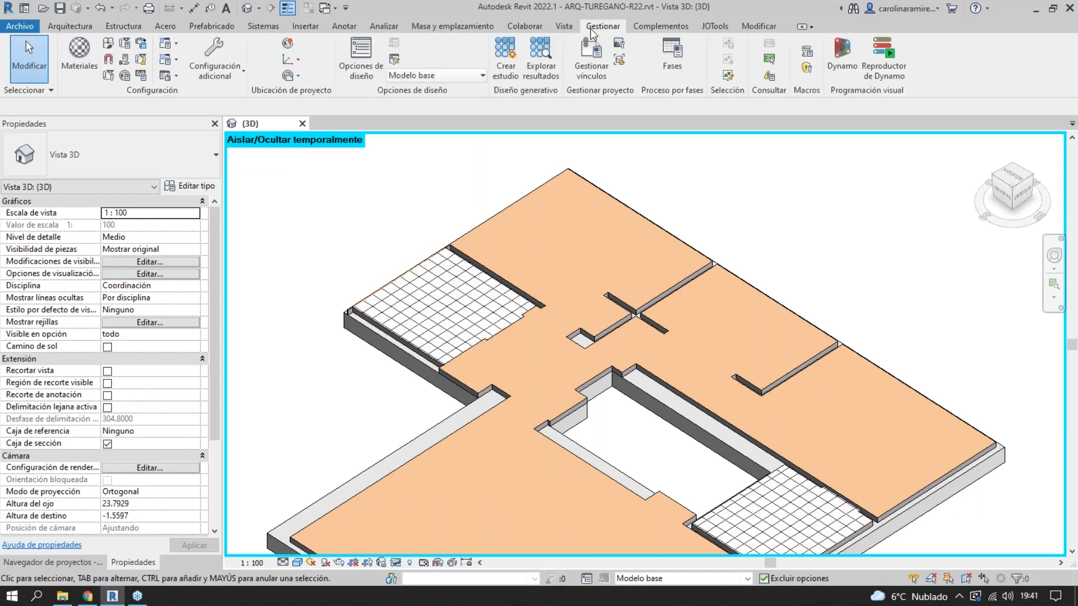
click(769, 76)
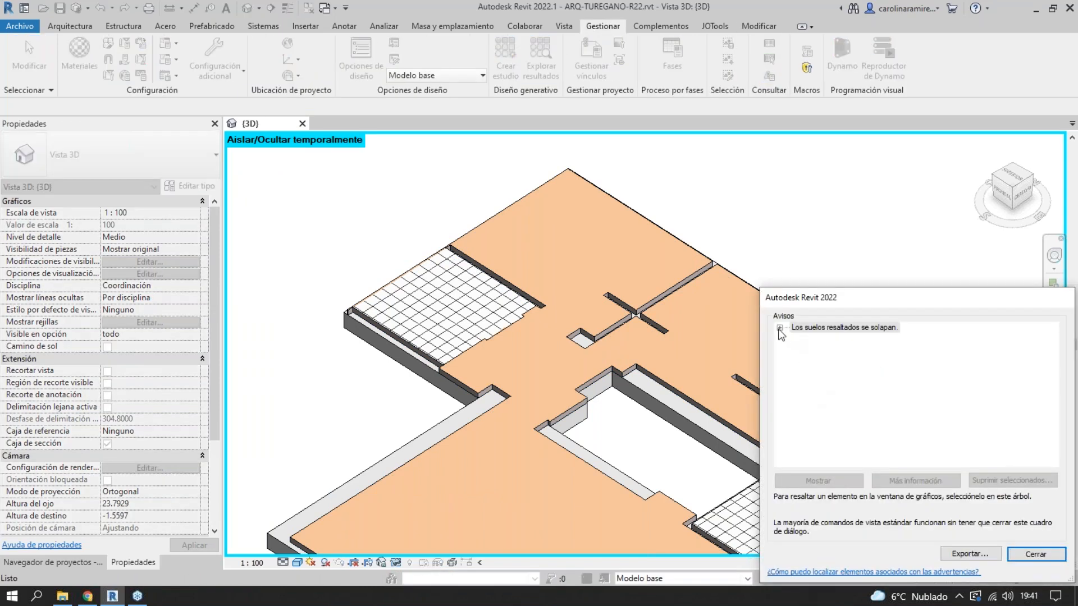
click(780, 328)
click(793, 339)
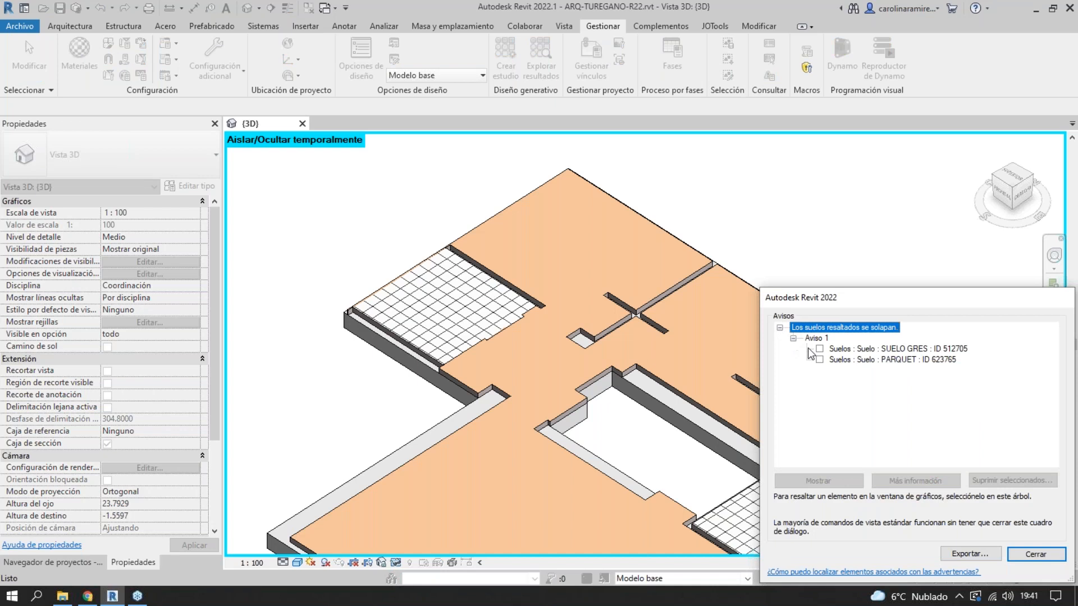
click(867, 362)
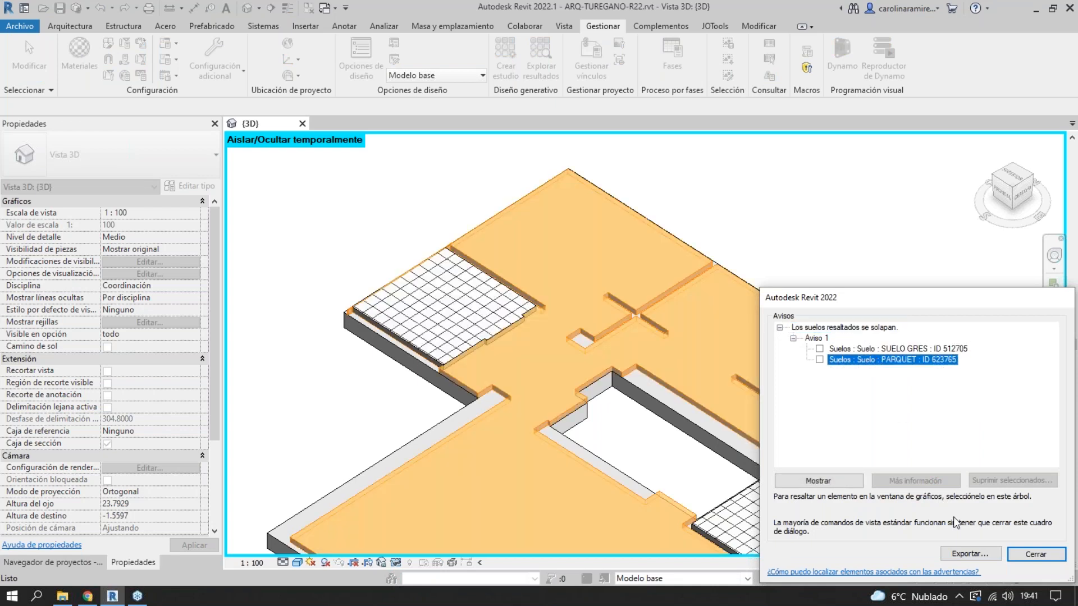
click(1061, 556)
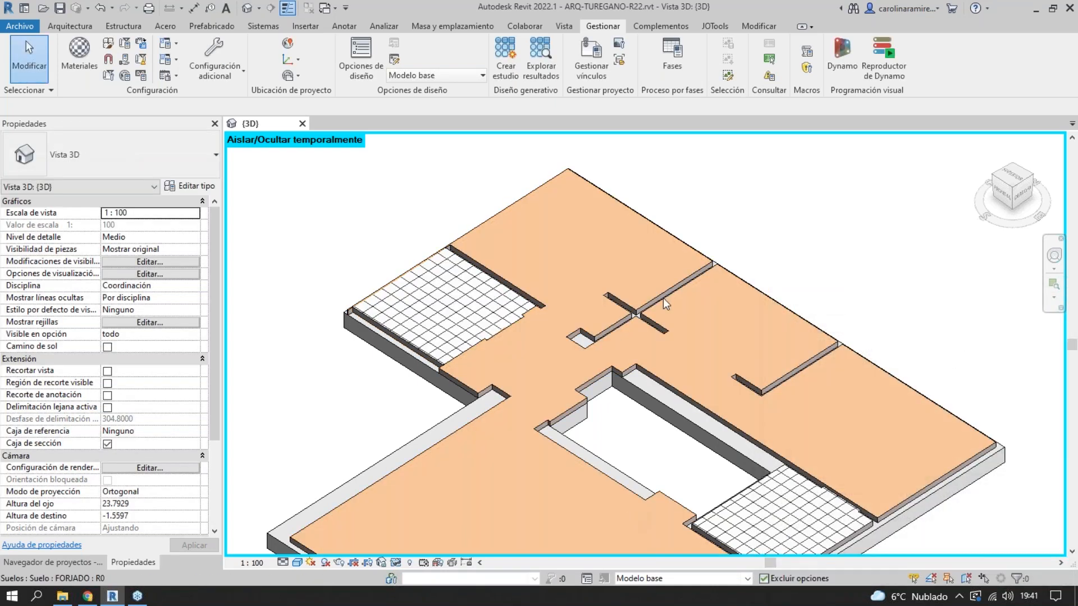
- Join the geometry of the tiled bathroom floor and the PARQUET floor
click(762, 26)
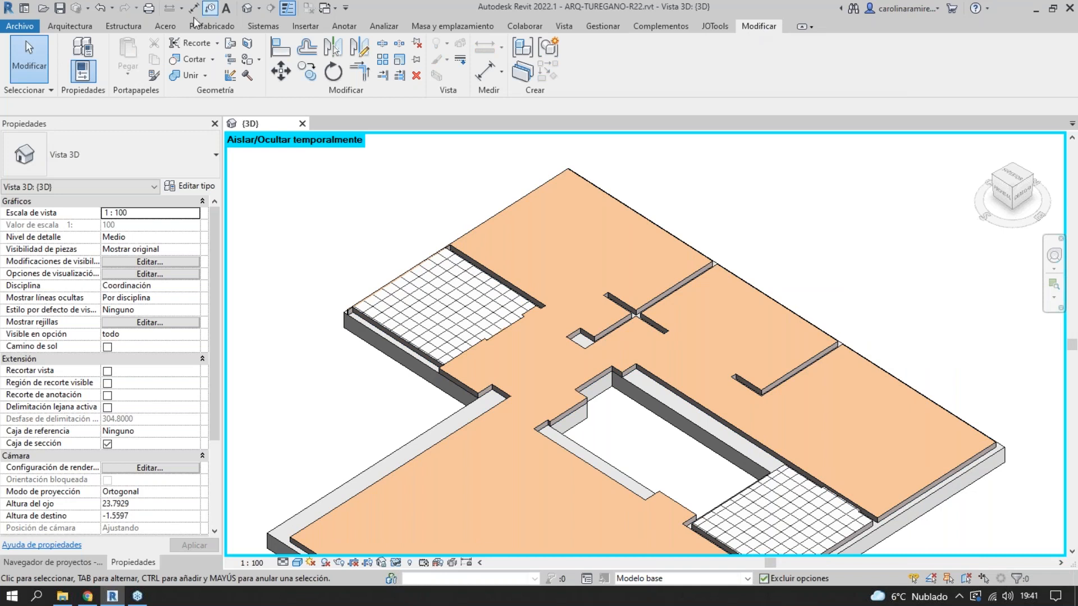
click(190, 75)
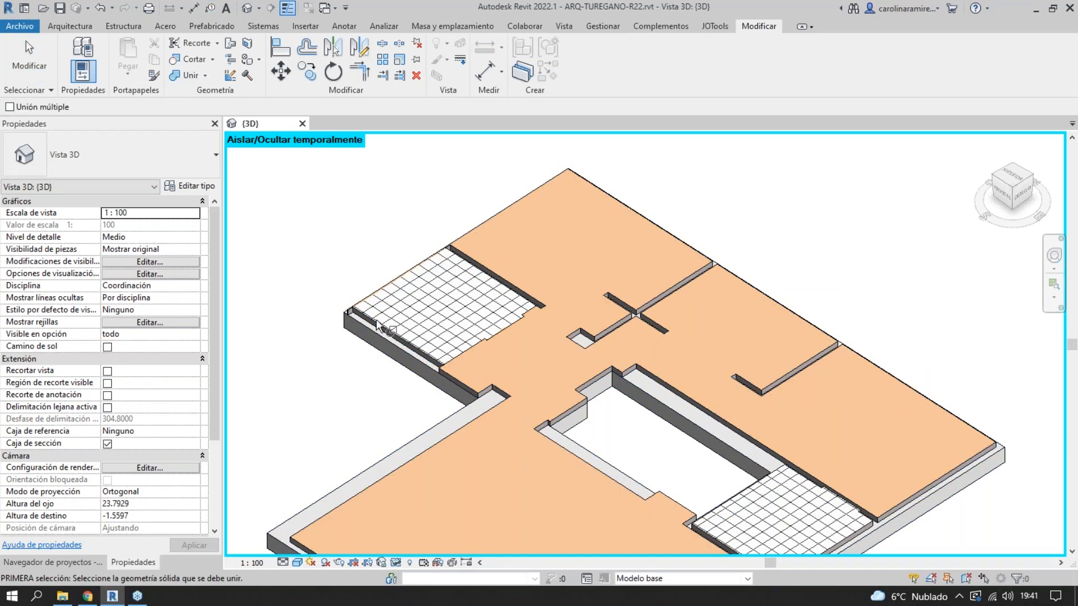
scroll(385, 331, up, 3)
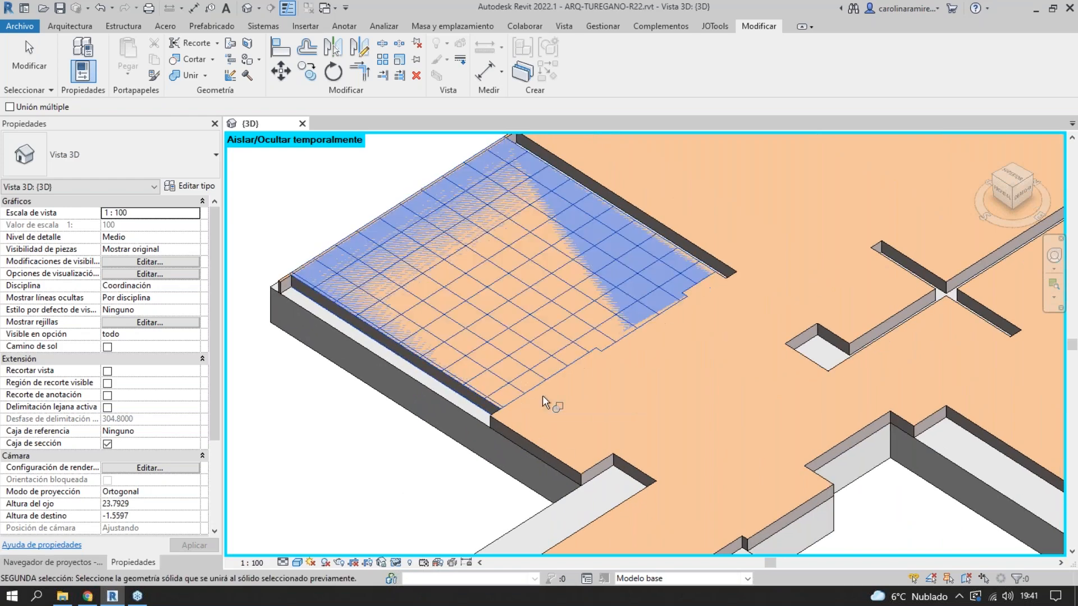
scroll(358, 511, down, 5)
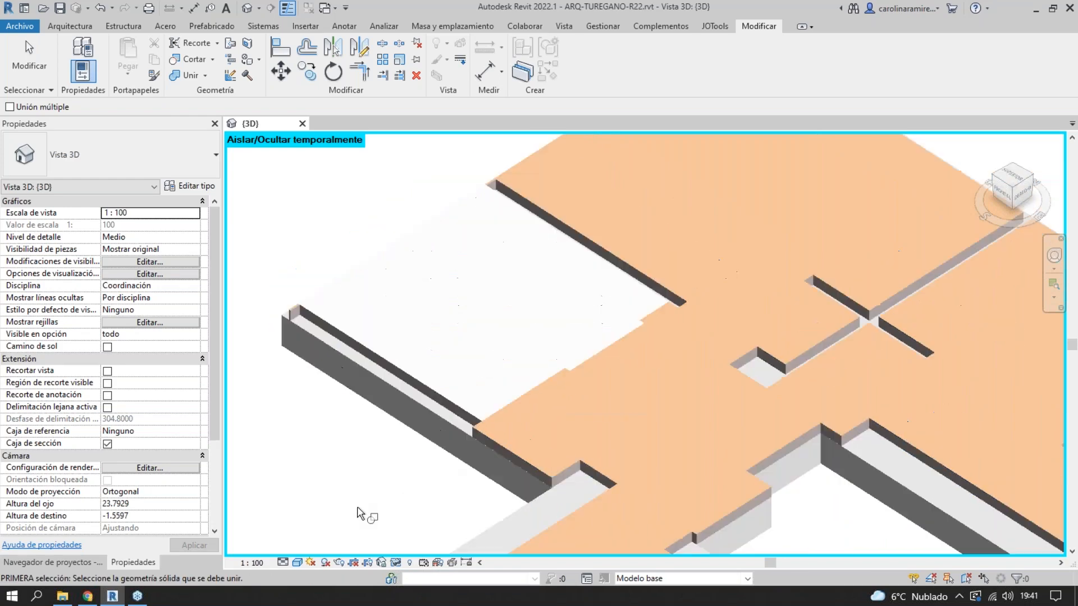
middle_drag(358, 511, 428, 293)
right_click(343, 279)
click(371, 284)
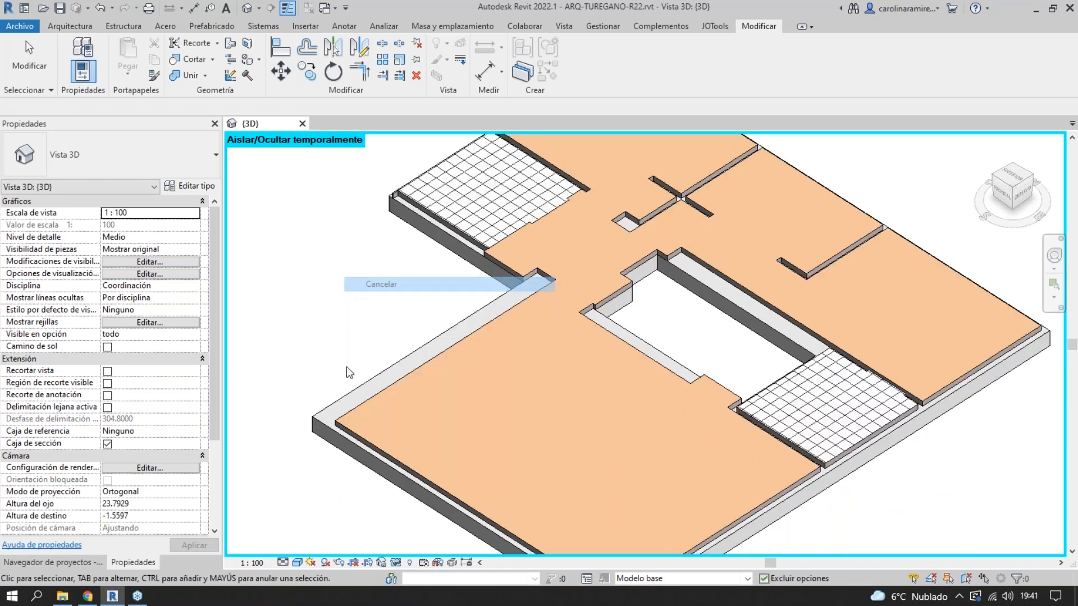
- Reset the temporary isolation and turn off the 3D view's section box to show the whole house
click(396, 562)
click(407, 549)
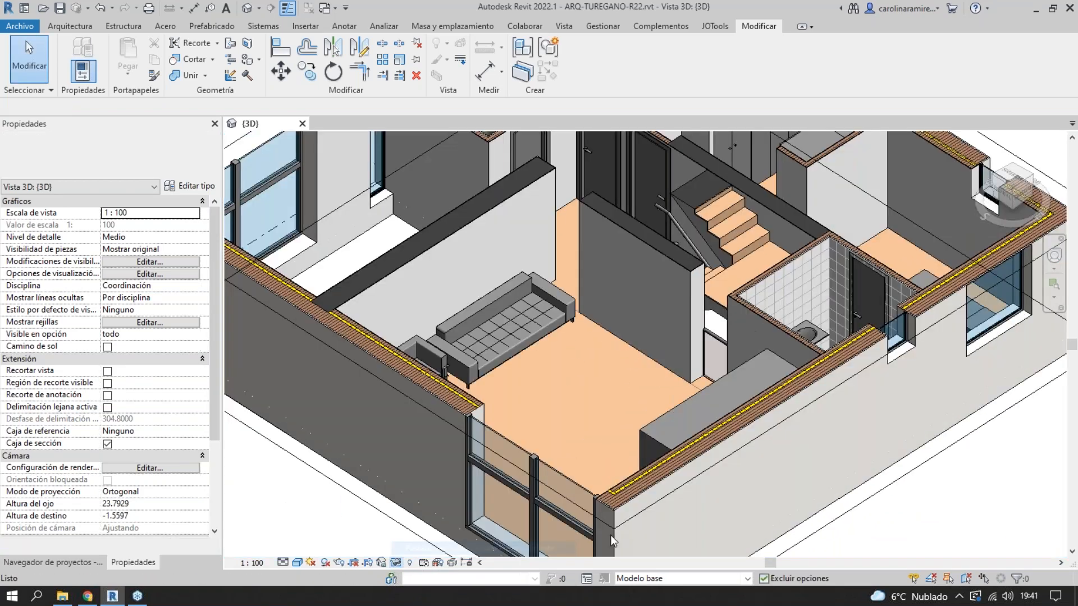
scroll(531, 394, down, 2)
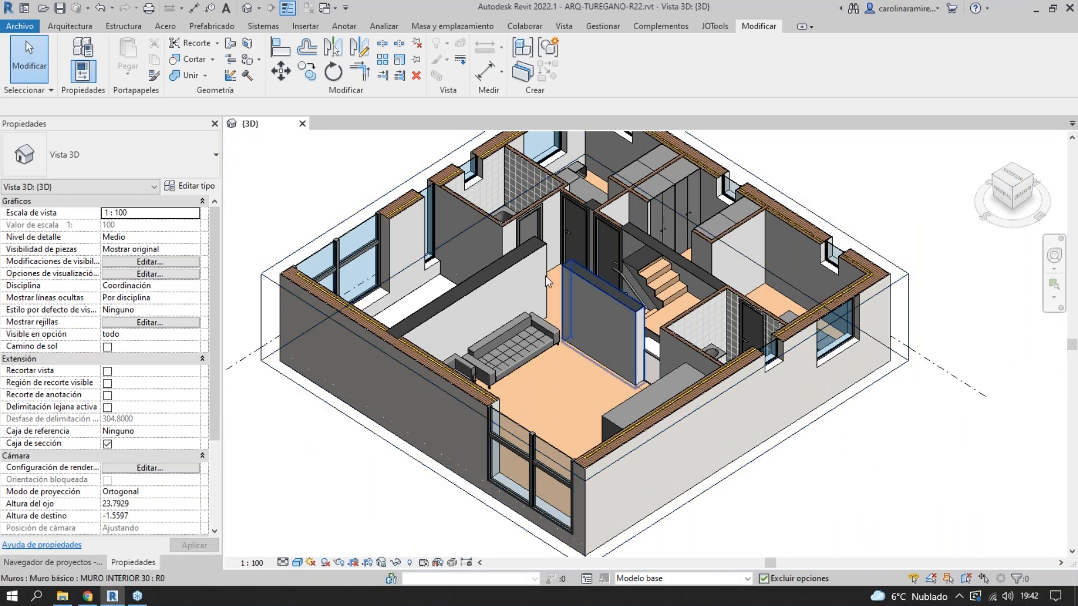
scroll(467, 319, down, 1)
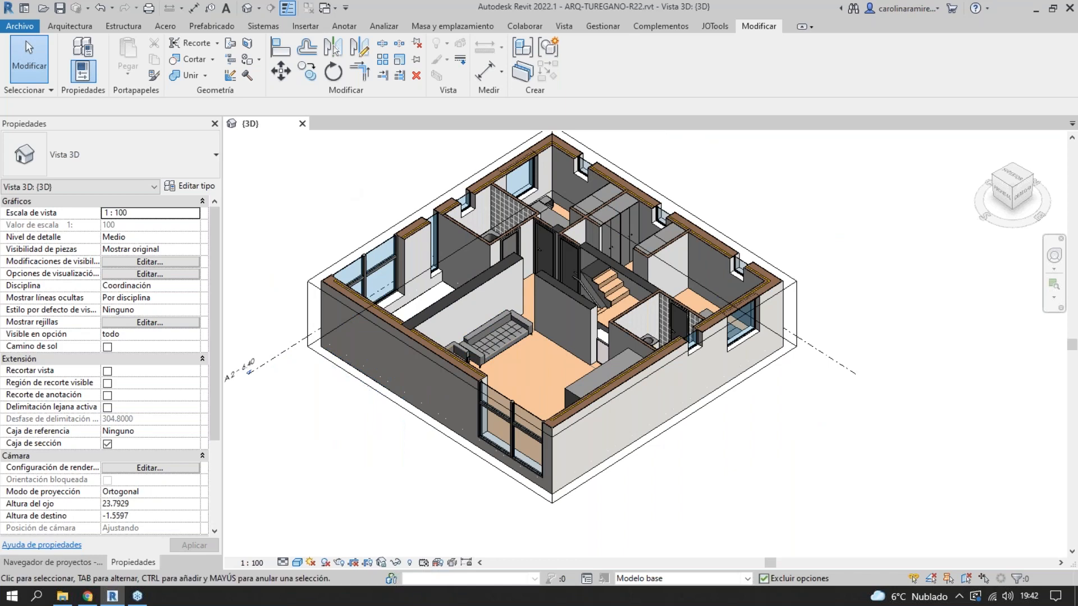
click(107, 444)
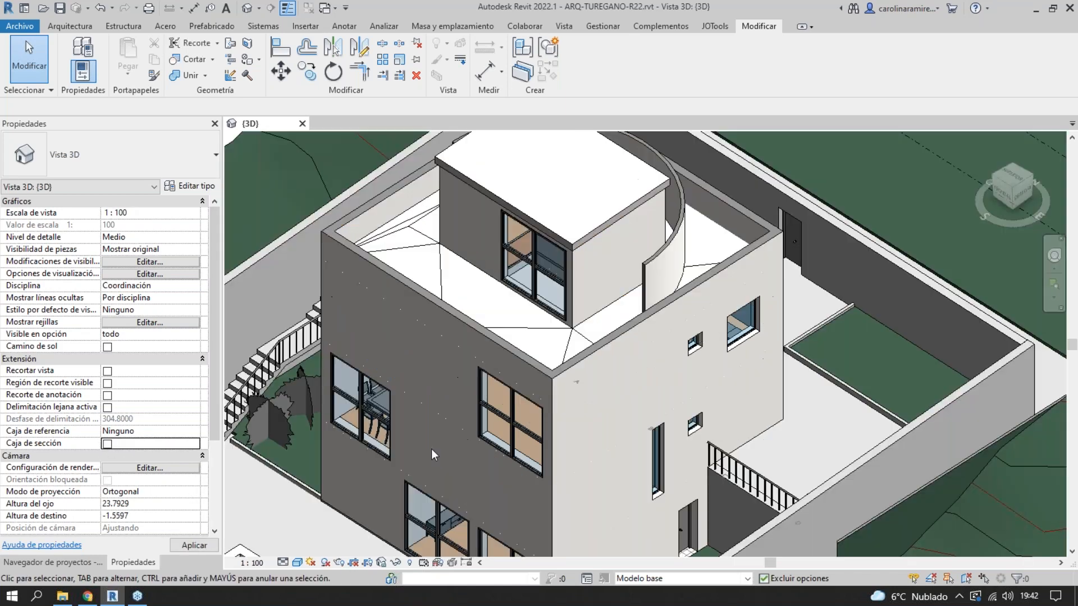
scroll(563, 425, down, 3)
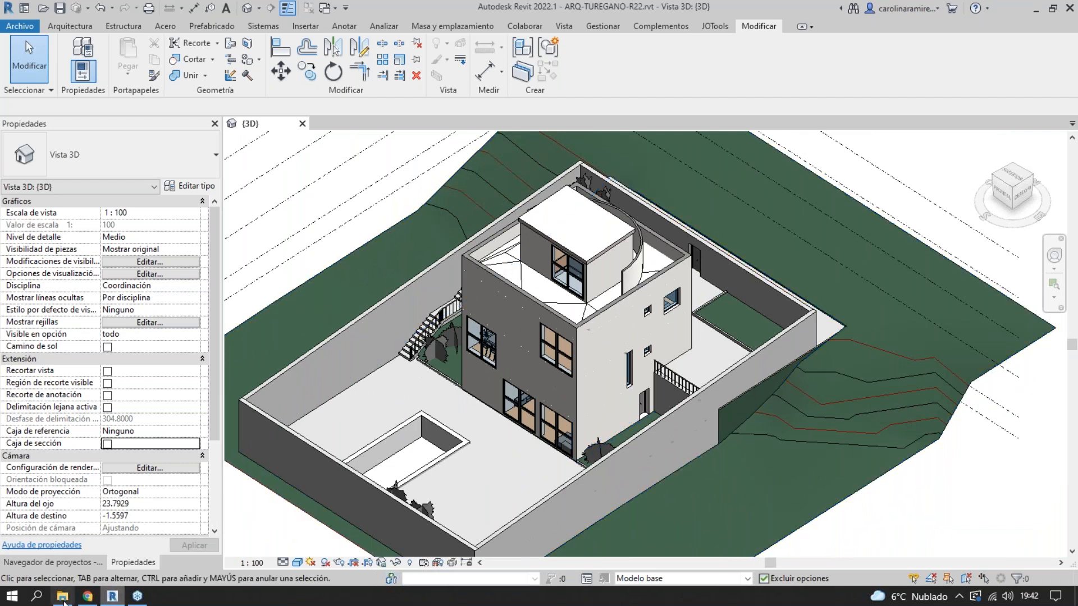
- Switch to the Google Slides presentation in Chrome and advance to the MATERIALES slide, revealing its point about materials used in several types
click(88, 597)
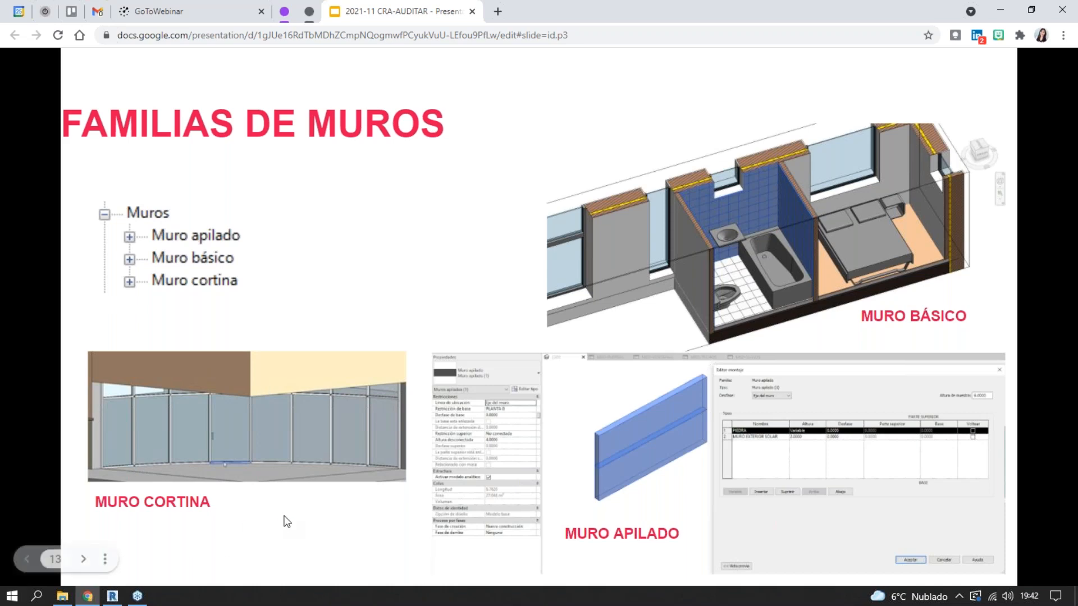
click(678, 475)
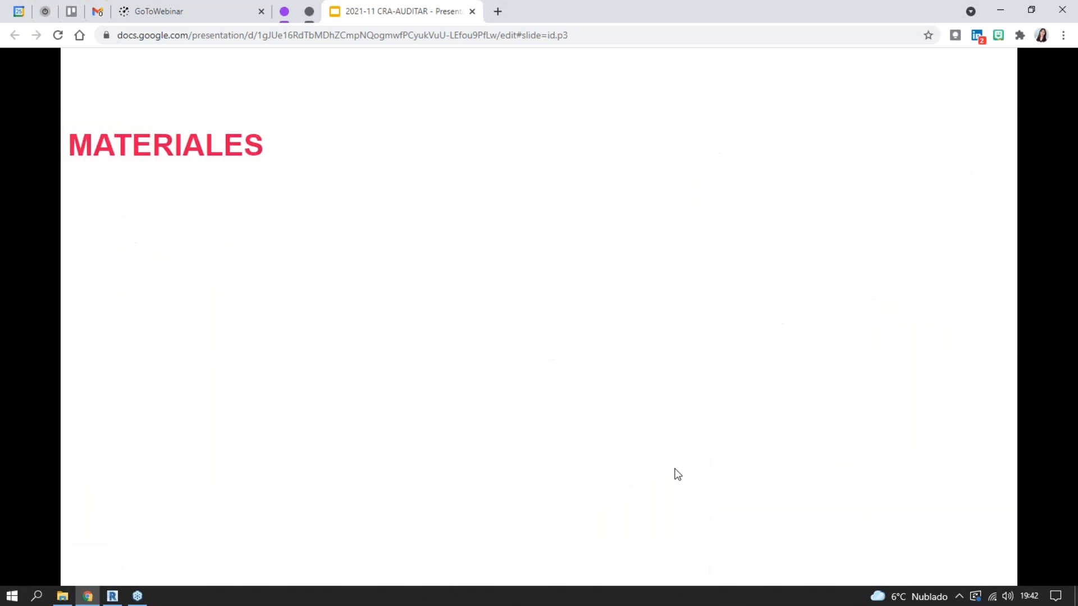
click(678, 475)
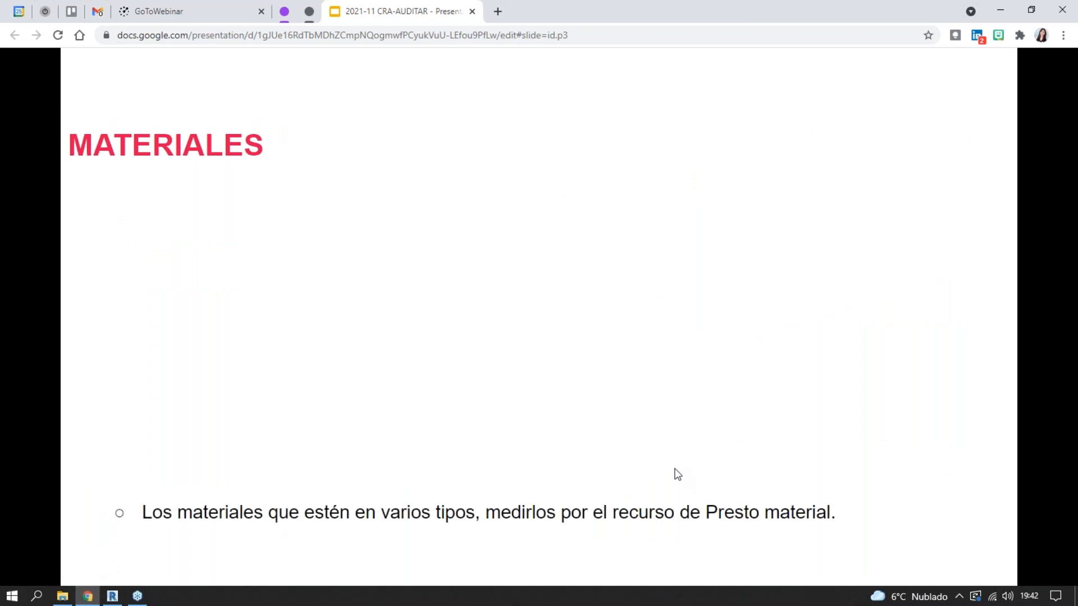
- Return to Revit and select the whole chain of MURO EXTERIOR PETO parapet walls around the main roof
click(112, 596)
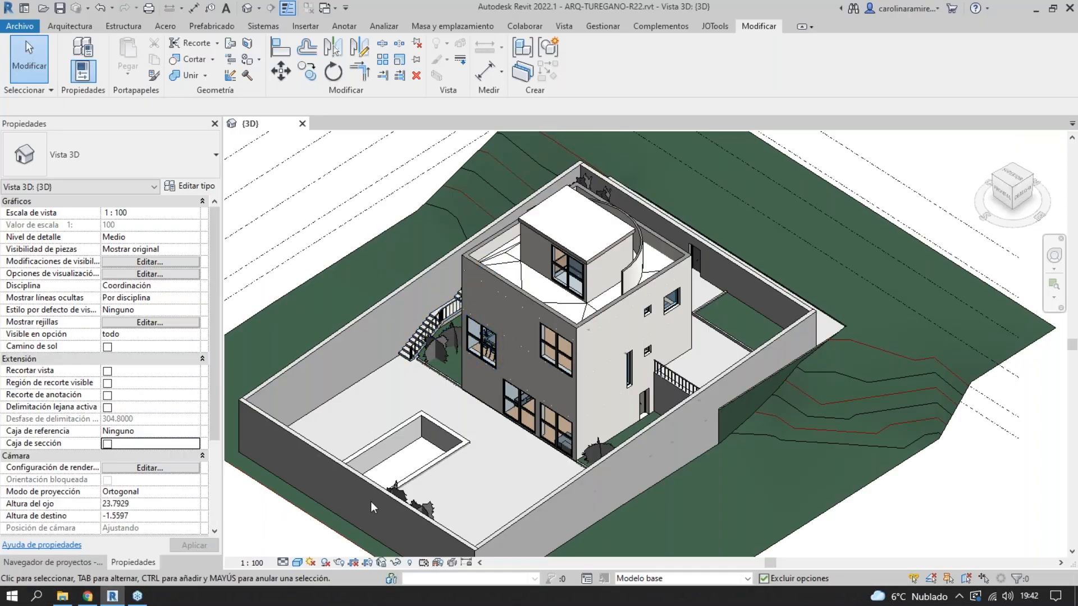
scroll(581, 271, up, 3)
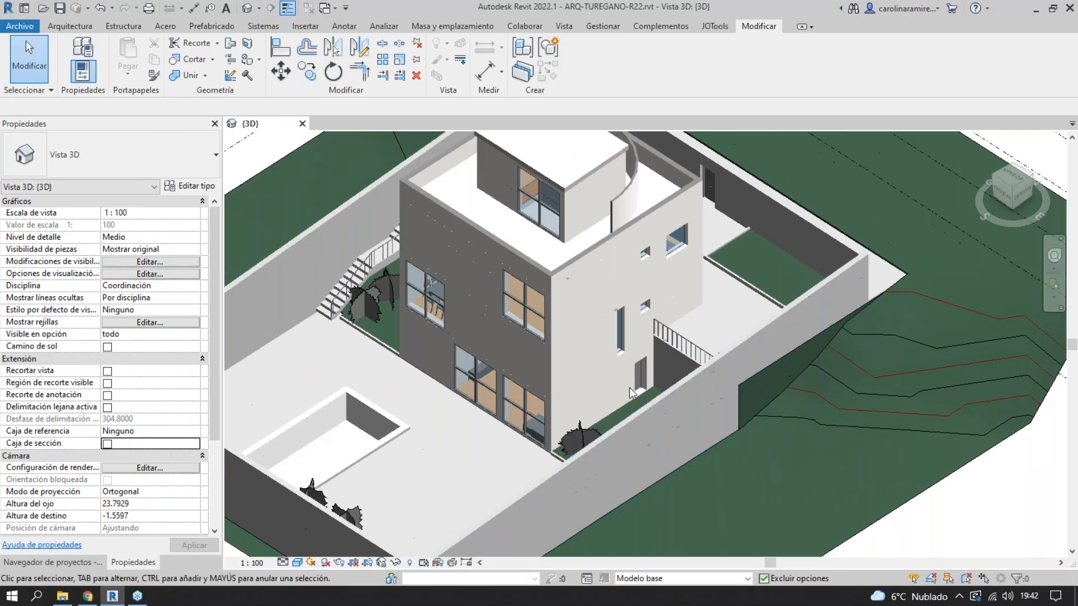
click(415, 191)
key(Tab)
click(415, 190)
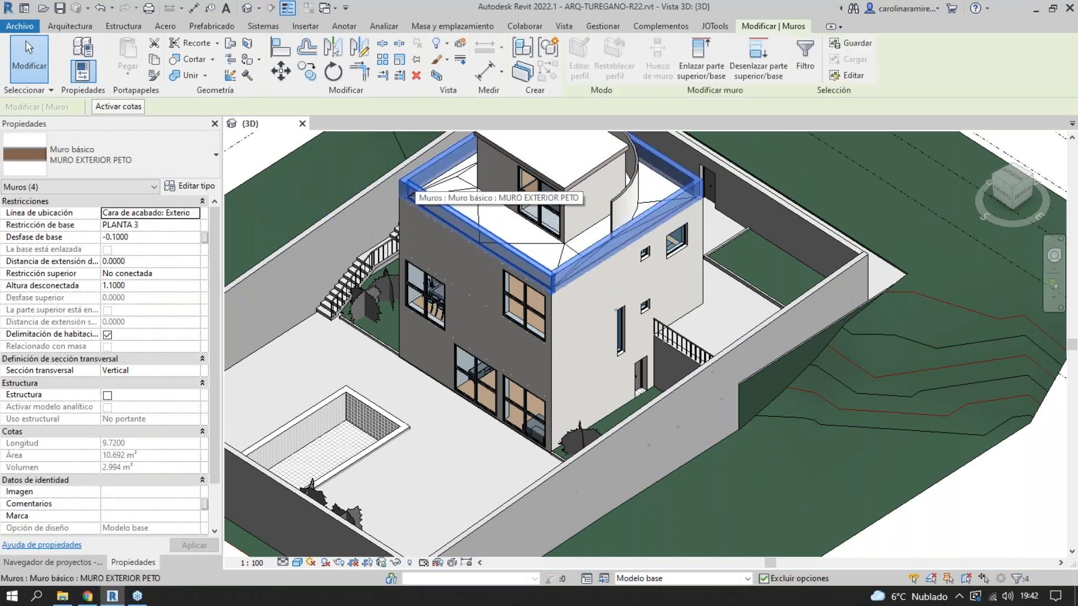
- Compare the wall type of the roof parapet with that of the PLANTA 2 exterior wall directly below it
scroll(415, 191, up, 4)
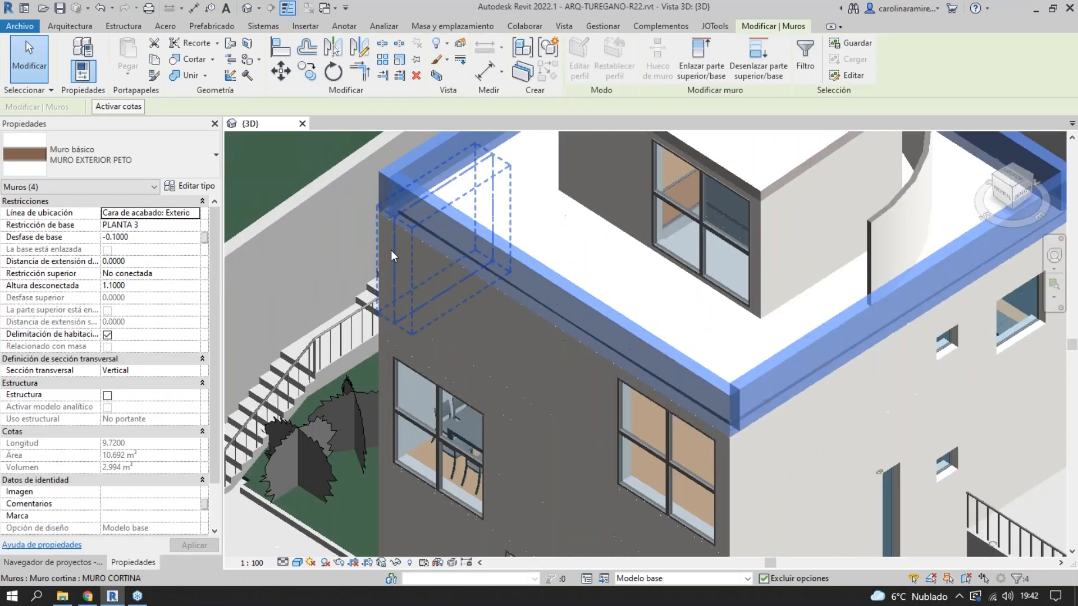
click(385, 292)
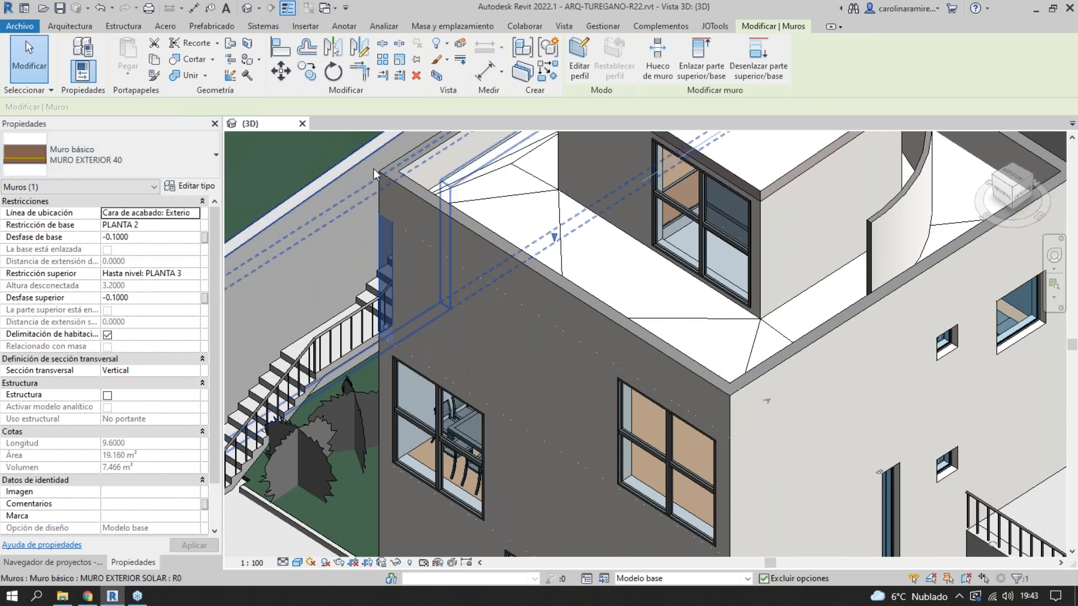
click(402, 192)
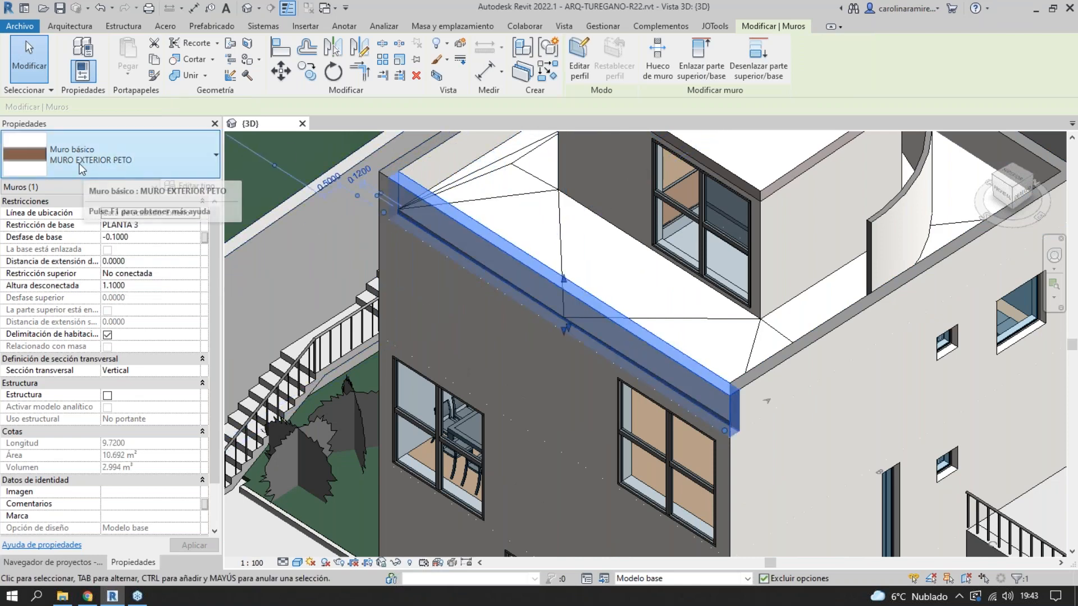
scroll(359, 232, up, 4)
key(Escape)
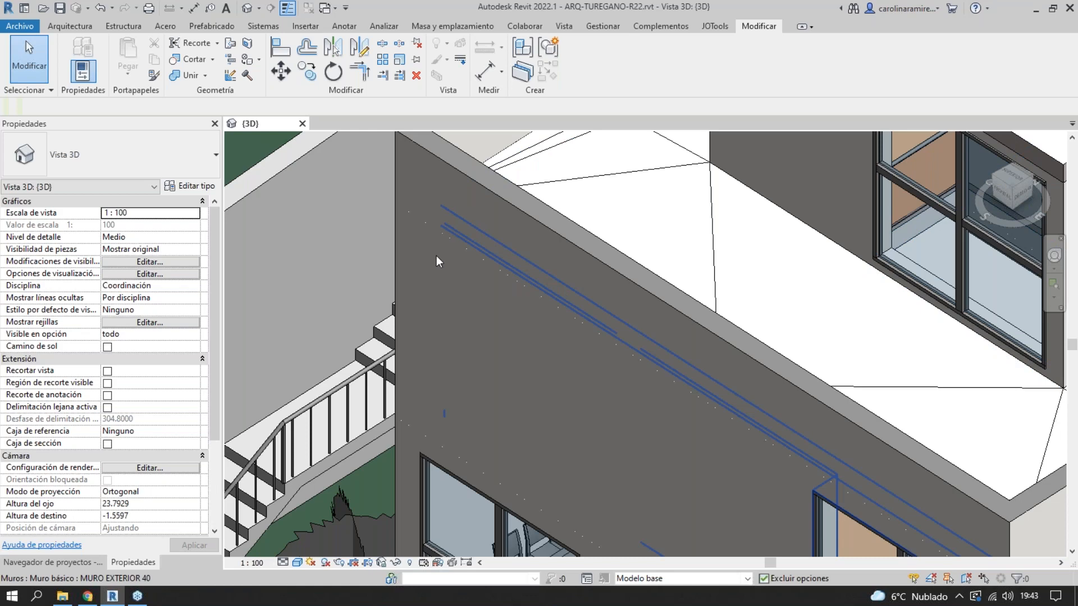
- Inspect the layer structure of the MURO EXTERIOR PETO wall type, checking the full names of its two finish materials, and close it unchanged
click(475, 181)
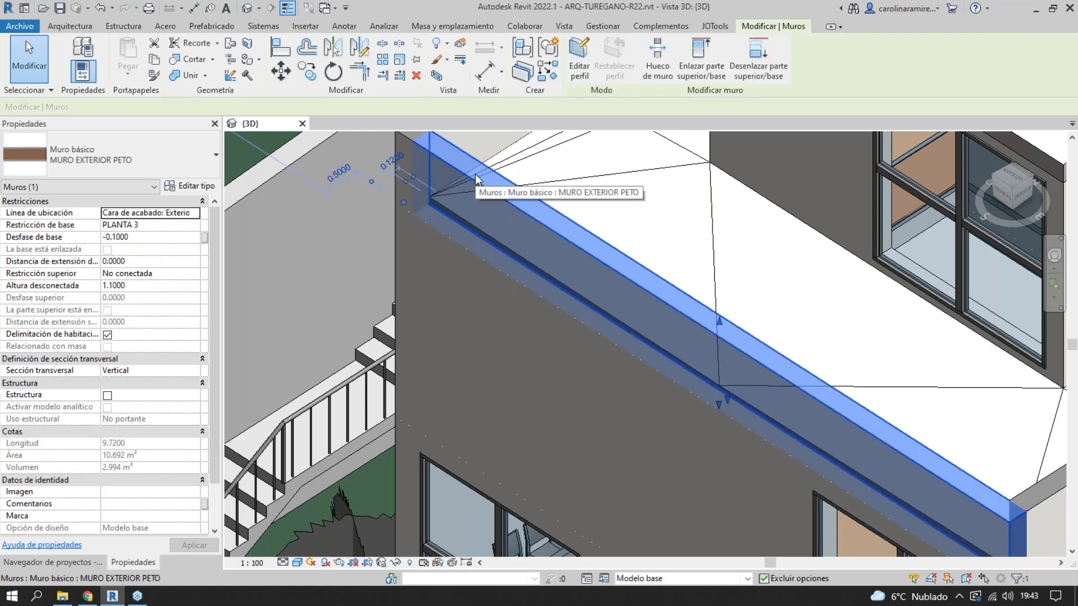
click(83, 72)
click(561, 245)
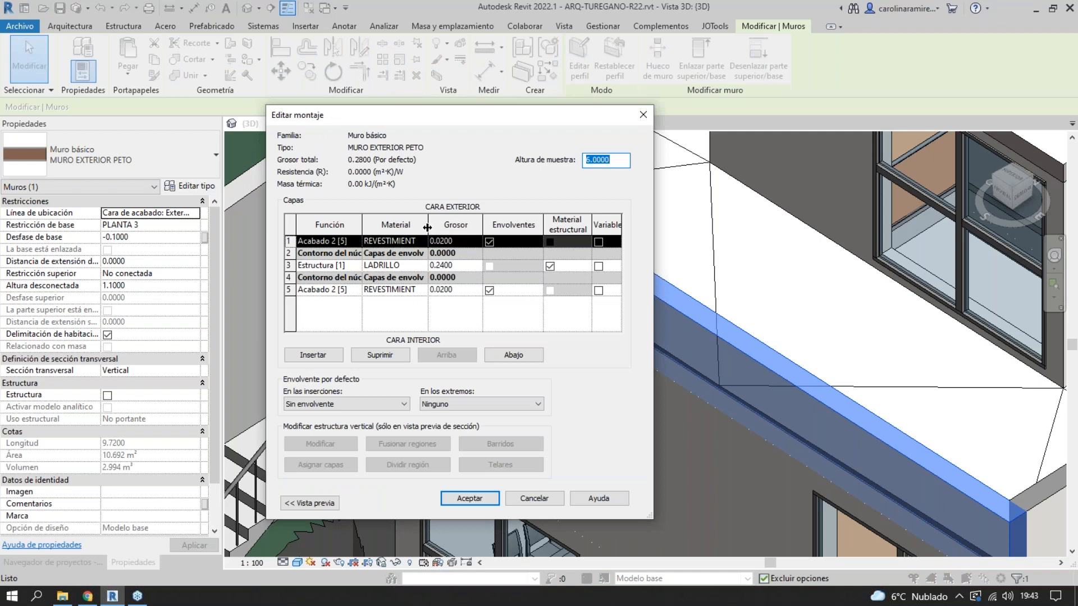
drag(428, 227, 523, 227)
click(479, 243)
click(469, 290)
click(476, 247)
click(469, 291)
click(642, 115)
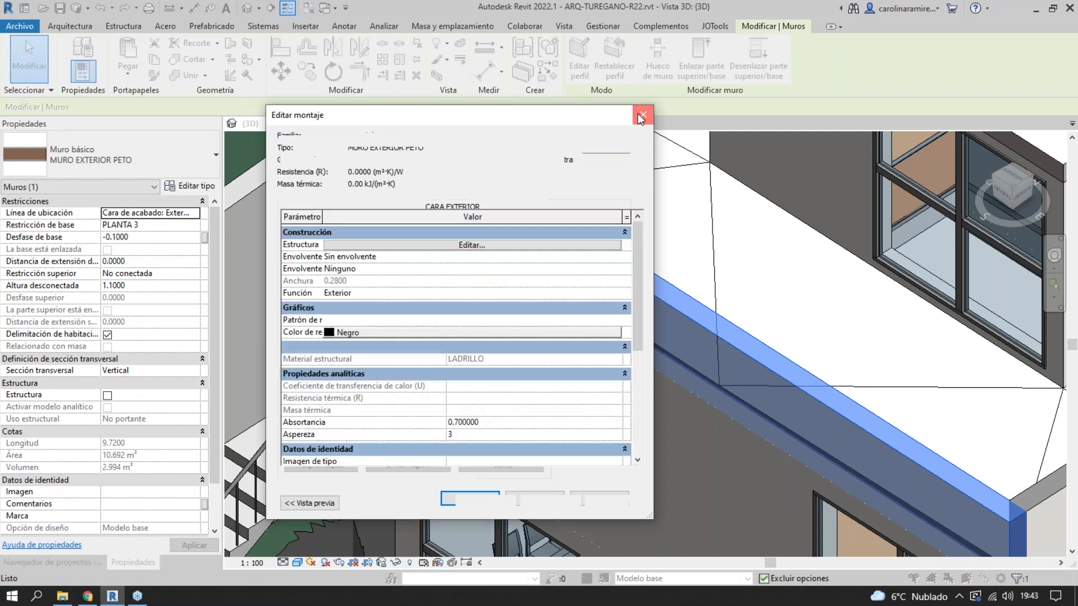
click(643, 114)
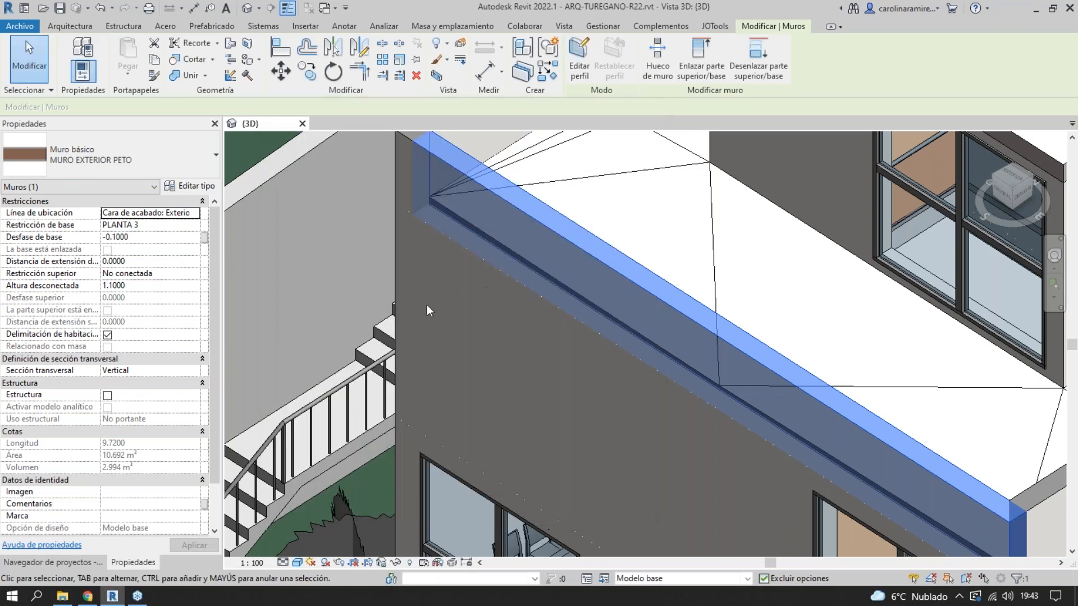
- Inspect the layer materials of the MURO EXTERIOR 40 wall type below the parapet, close it unchanged and clear the wall selection
click(400, 286)
click(189, 186)
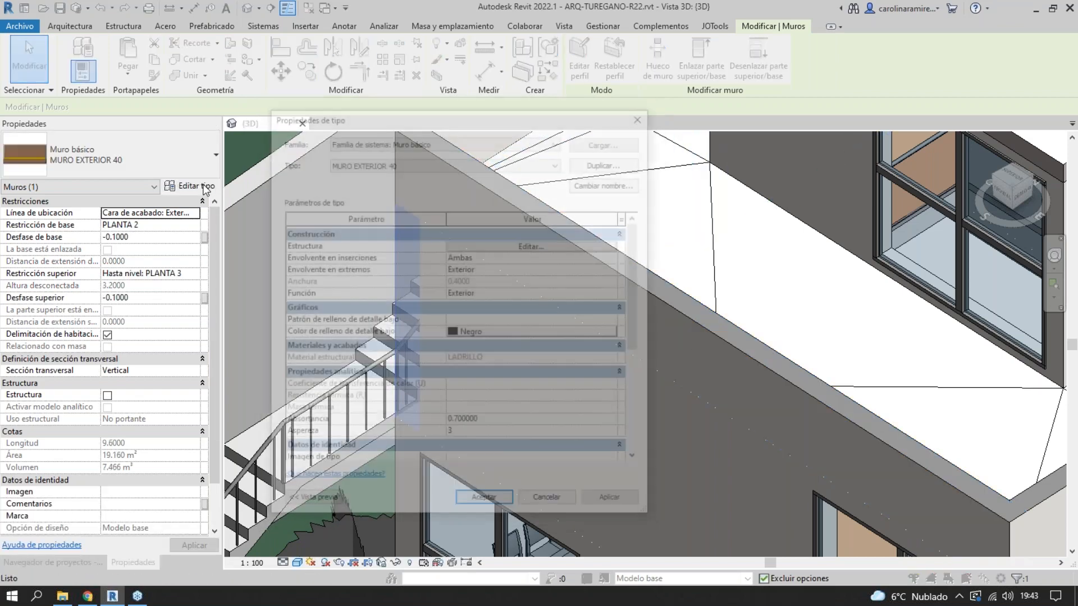
click(505, 245)
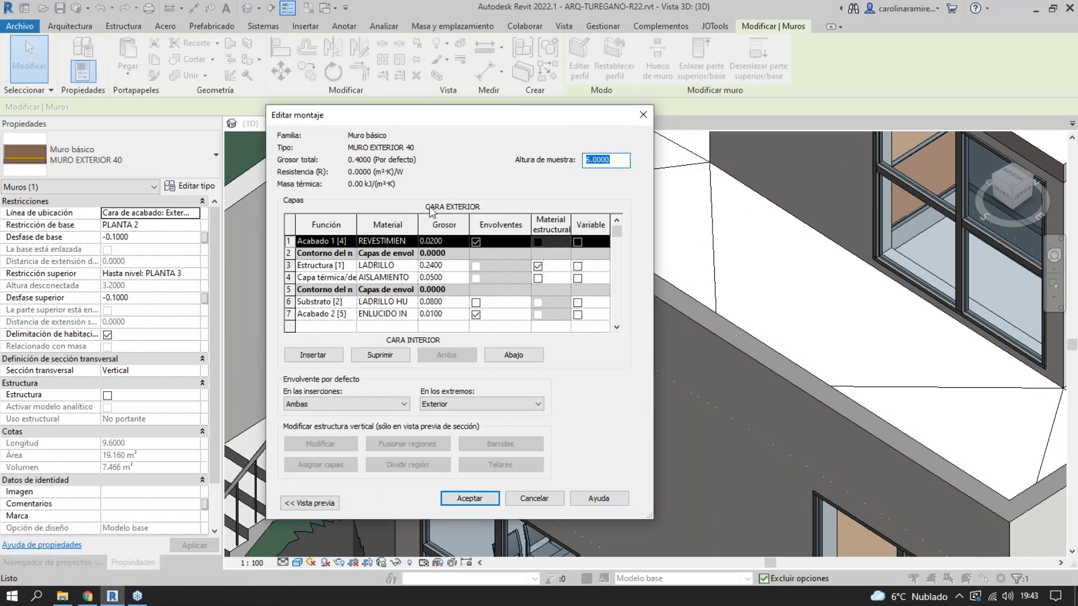
double_click(417, 225)
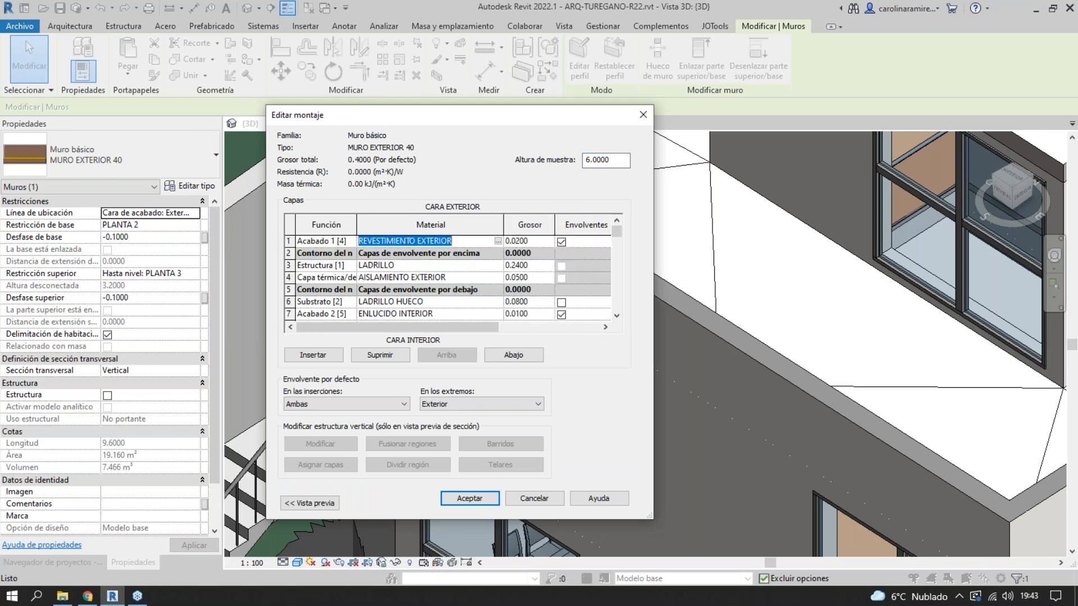
click(643, 114)
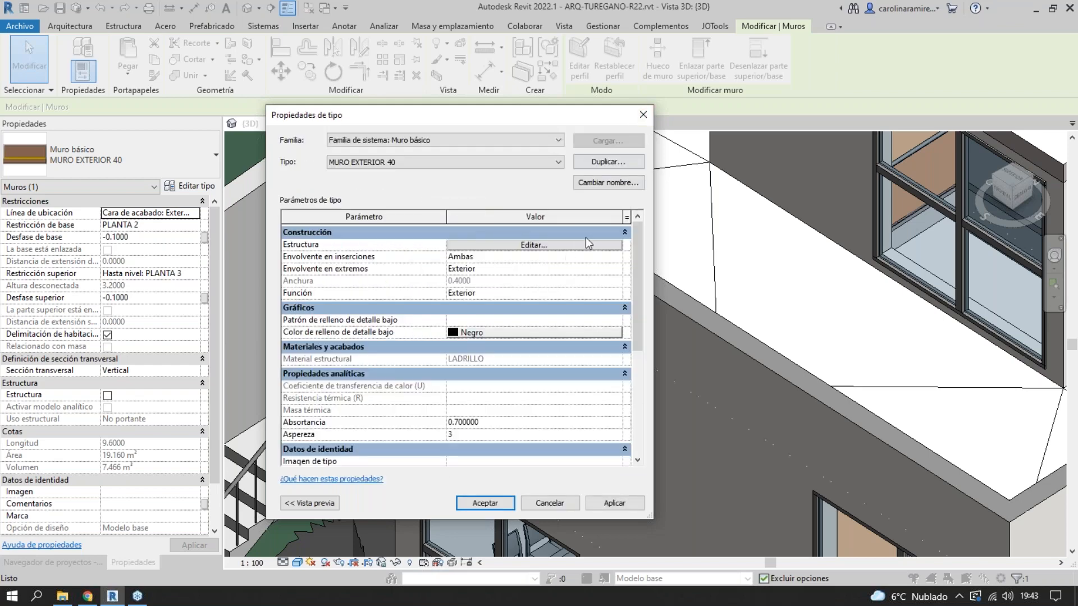
click(643, 115)
scroll(592, 407, down, 3)
scroll(592, 407, up, 2)
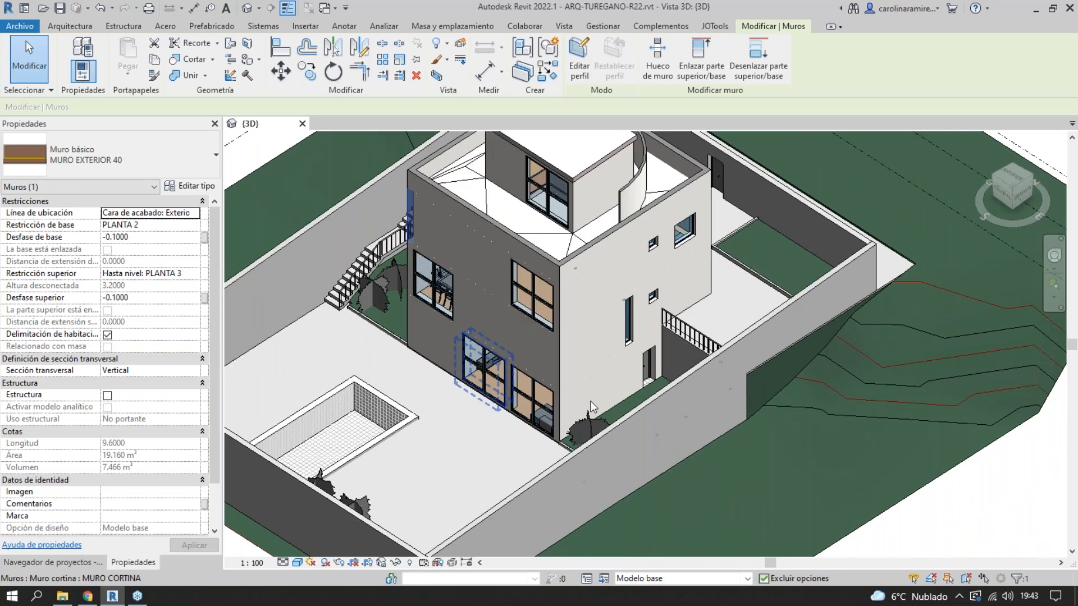
click(966, 519)
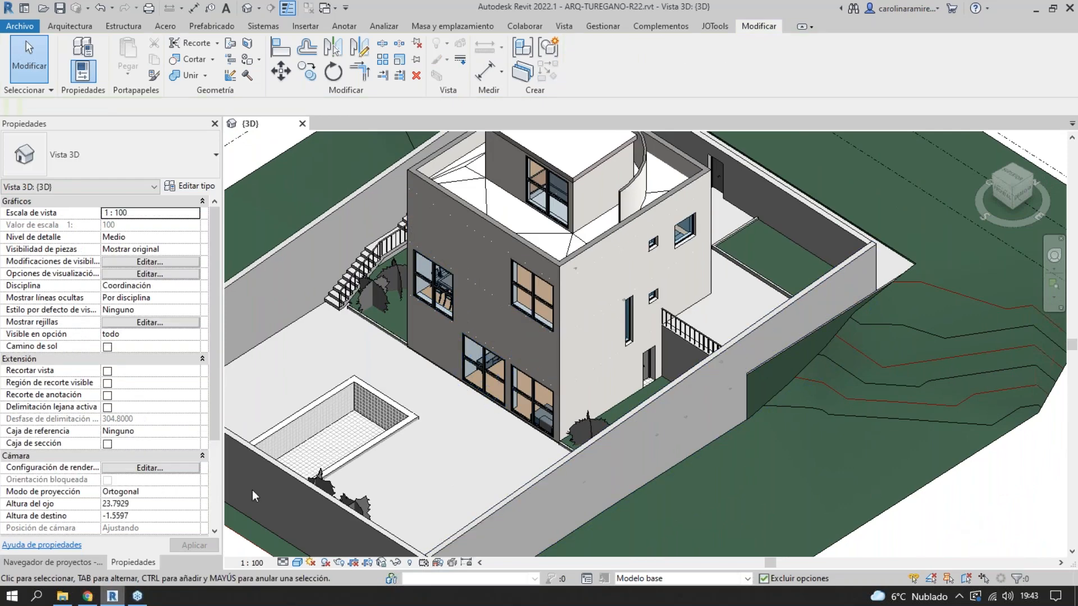
scroll(606, 243, up, 2)
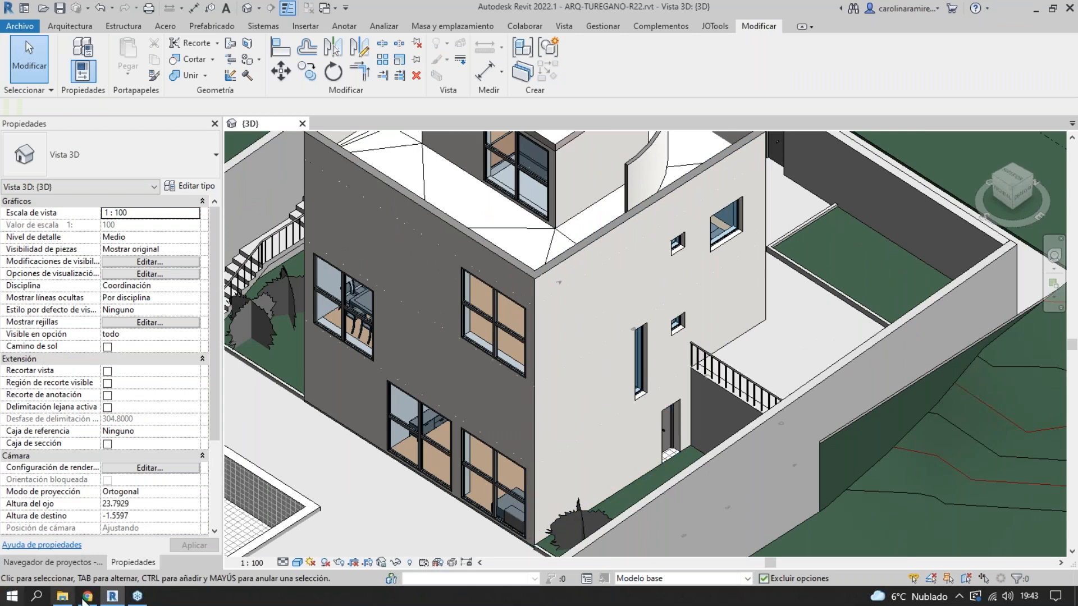
- Switch to the Google Slides presentation in Chrome, reveal the remaining MATERIALES content and advance to the HABITACIONES slide about finishes
mouse_move(84, 598)
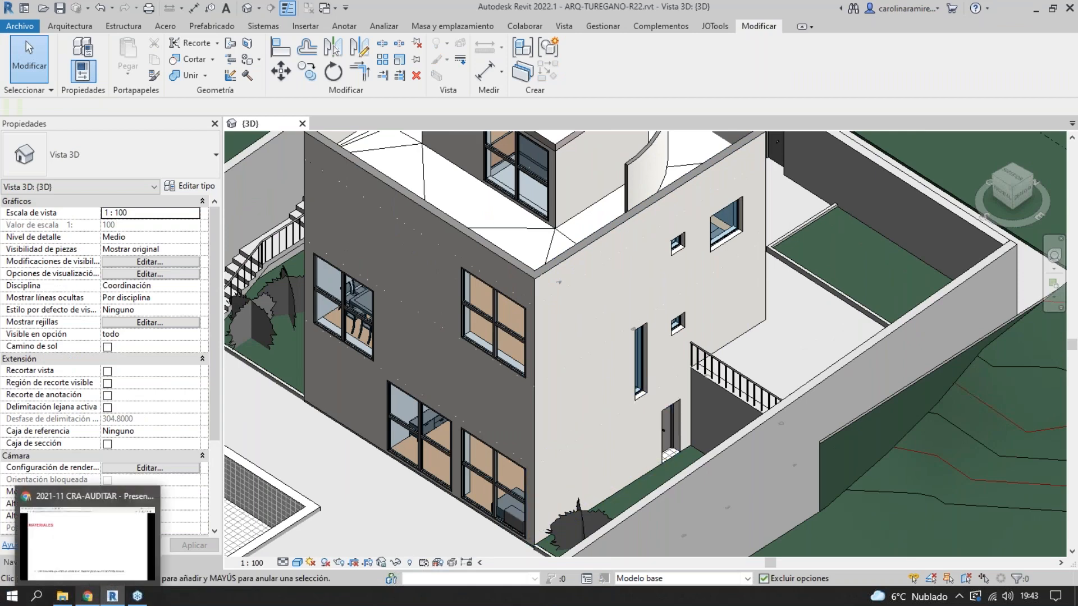
click(112, 570)
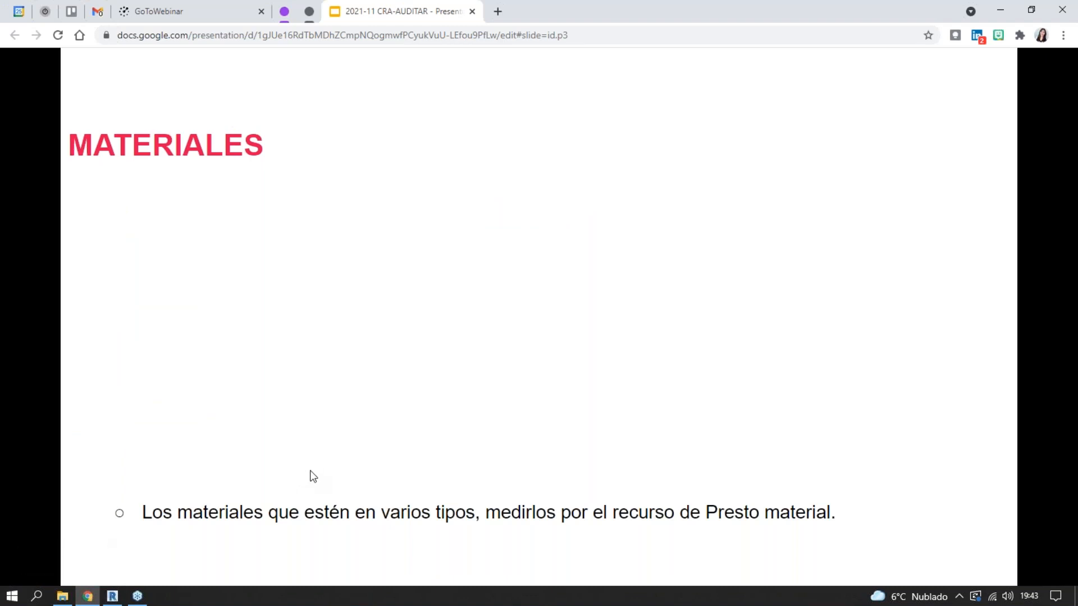
key(Right)
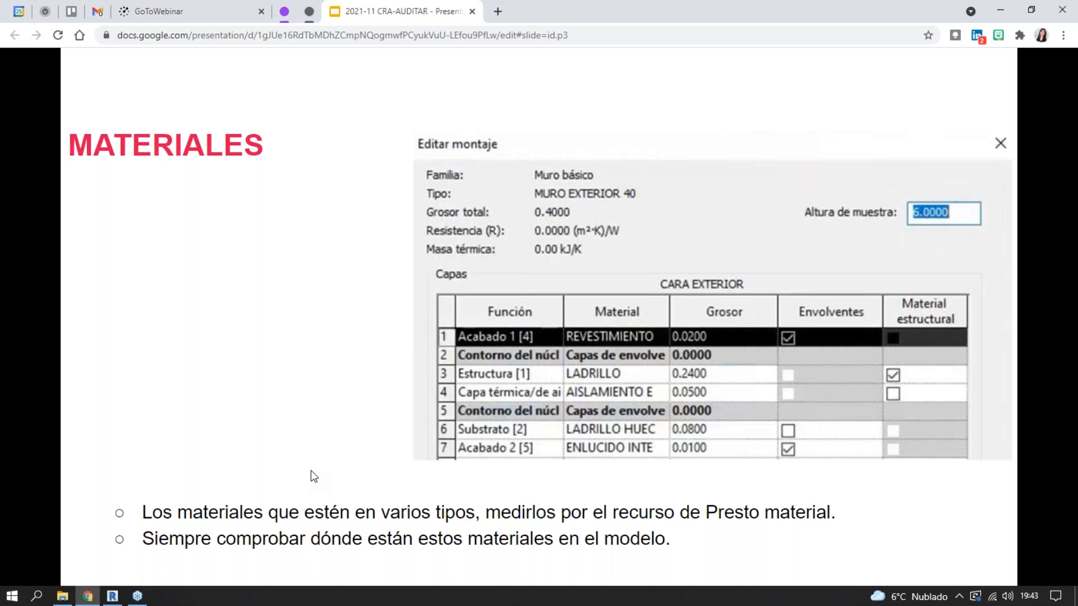
key(Right)
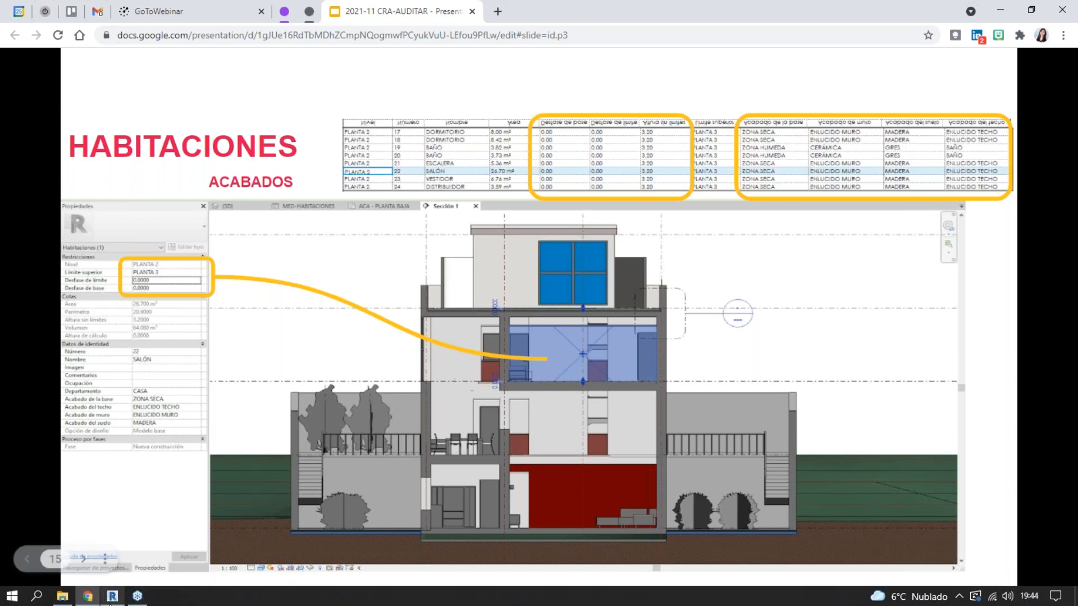
- Return to Revit and open the MED-HABITACIONES schedule from the project's schedules
click(112, 597)
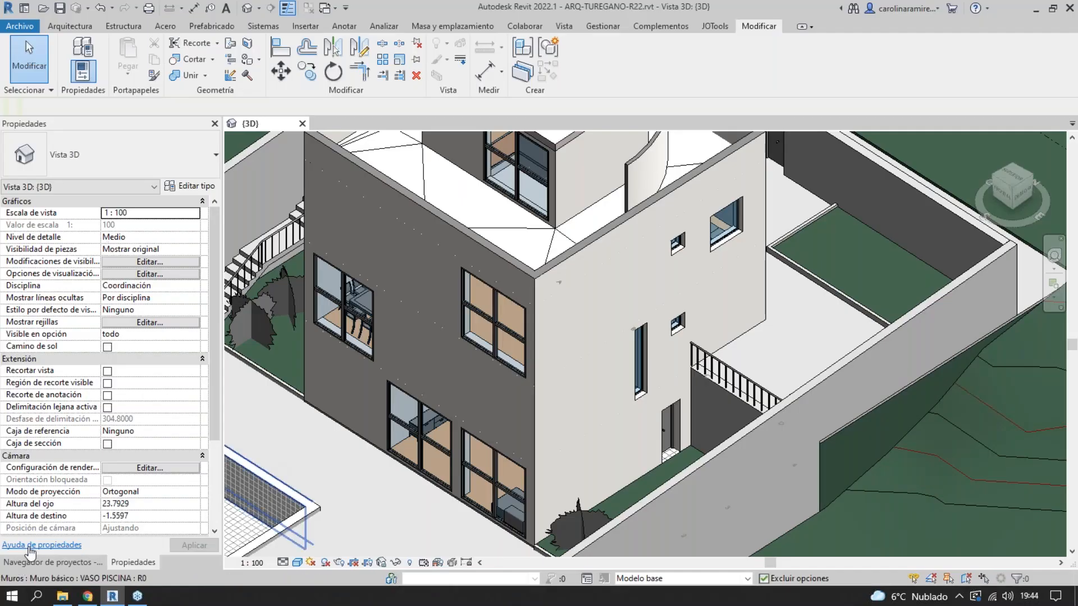
scroll(104, 140, up, 4)
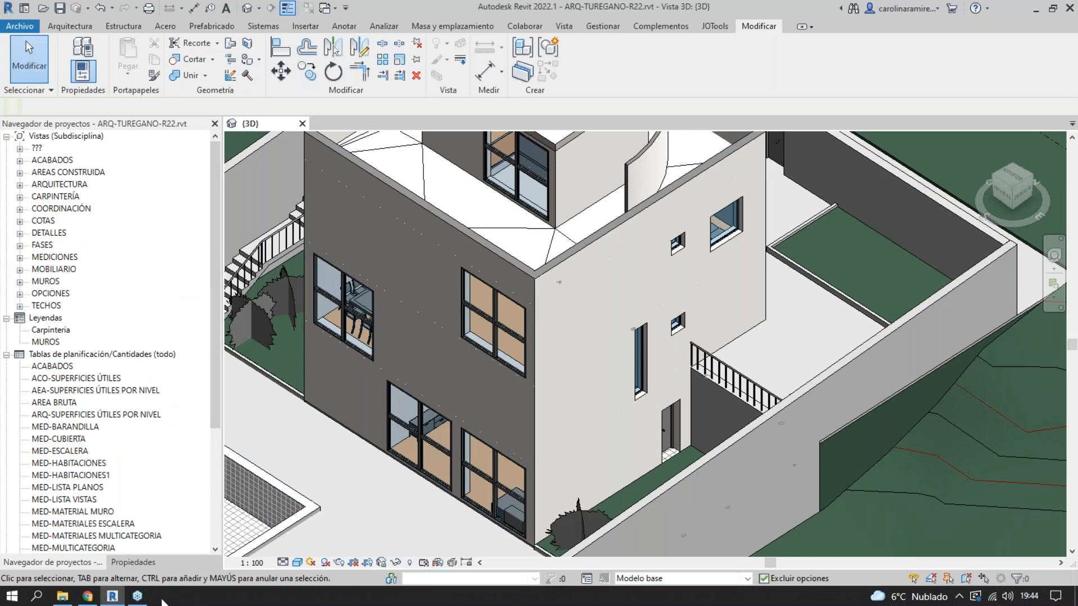
click(86, 599)
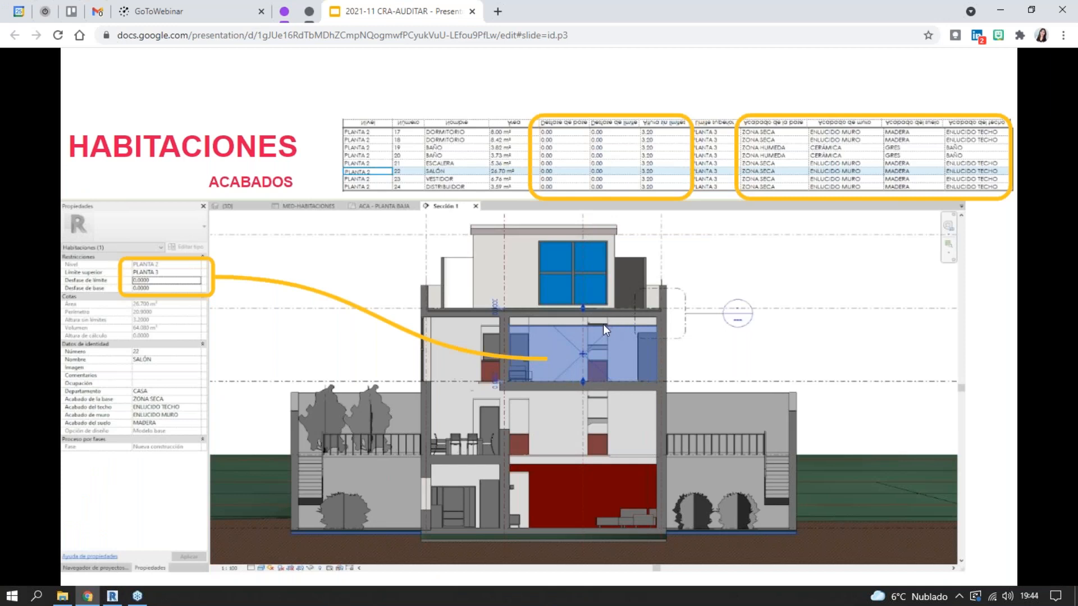
click(112, 596)
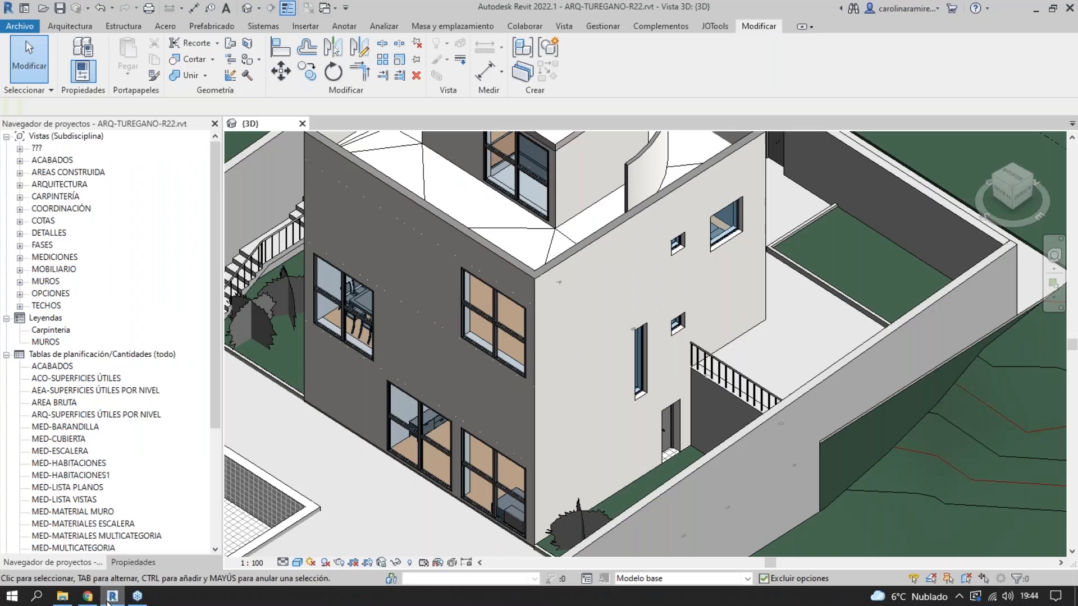
click(93, 391)
scroll(84, 468, down, 4)
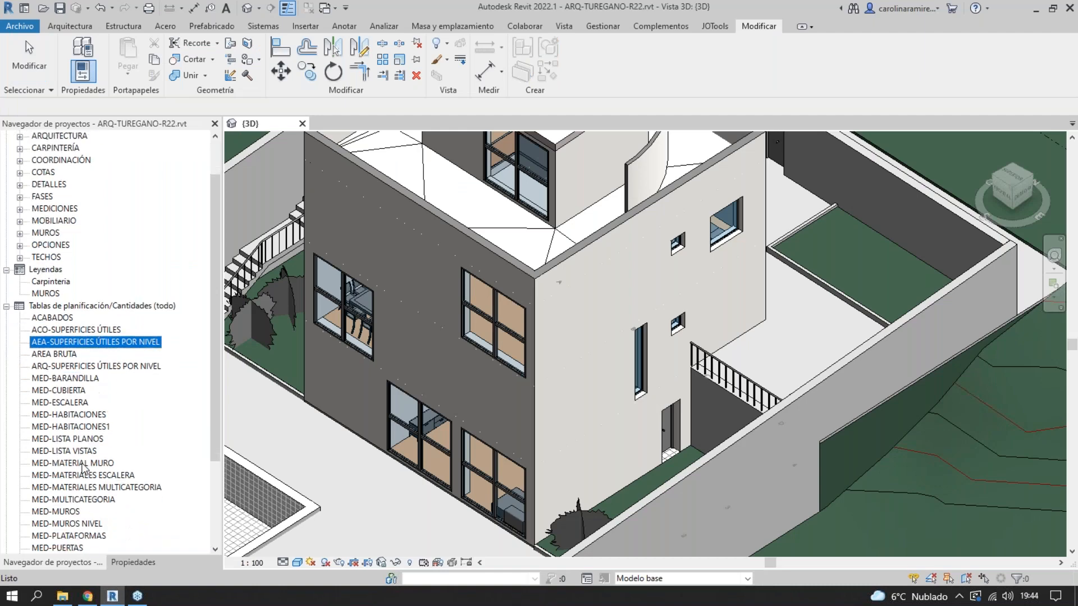
scroll(83, 467, down, 2)
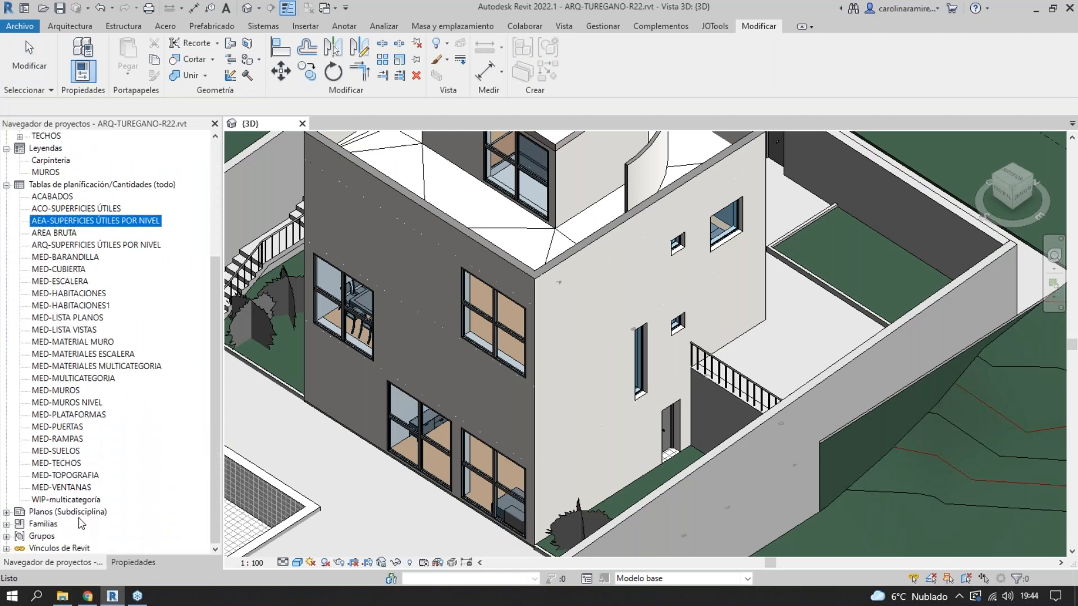
double_click(86, 294)
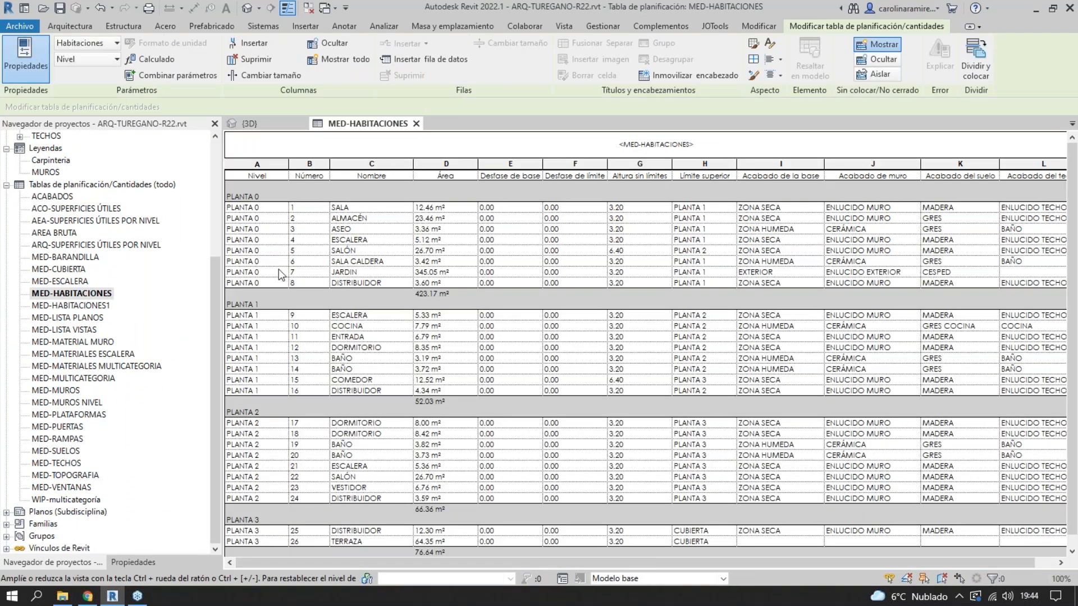
- Check the level and upper limit of the PLANTA 0 rooms in the schedule, including the SALÓN
drag(260, 209, 256, 285)
drag(712, 207, 706, 285)
click(713, 251)
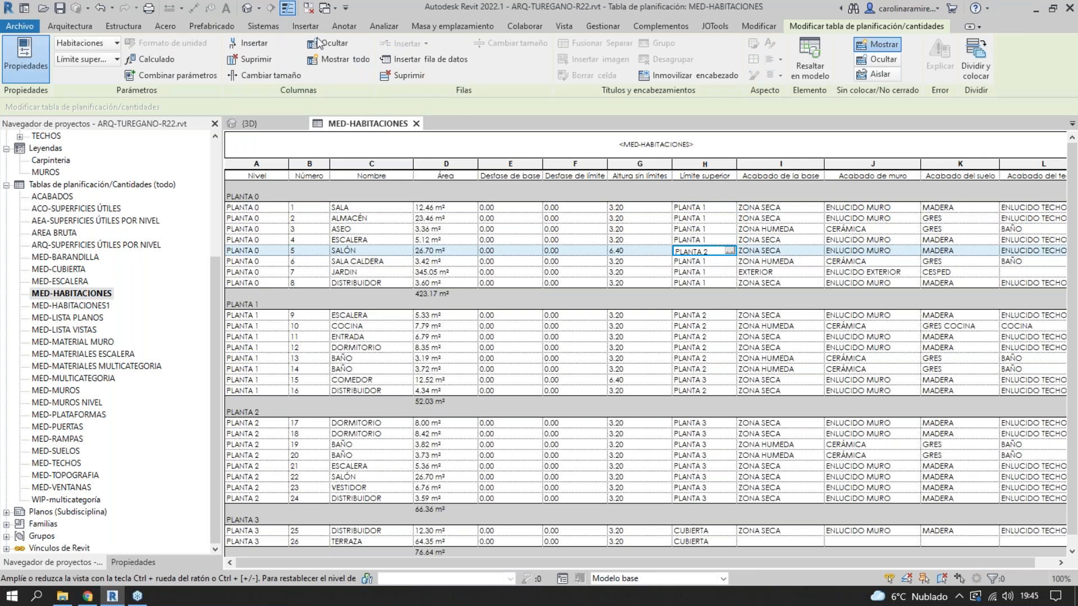
- Review the base, wall, floor and ceiling finishes assigned to the PLANTA 0 rooms
drag(782, 209, 1061, 298)
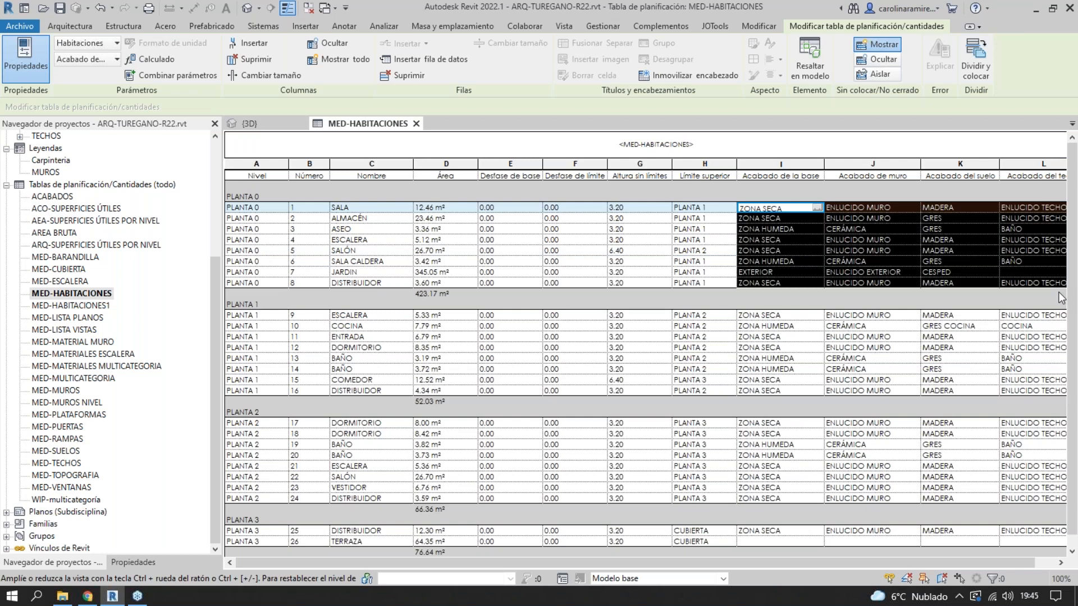
click(880, 212)
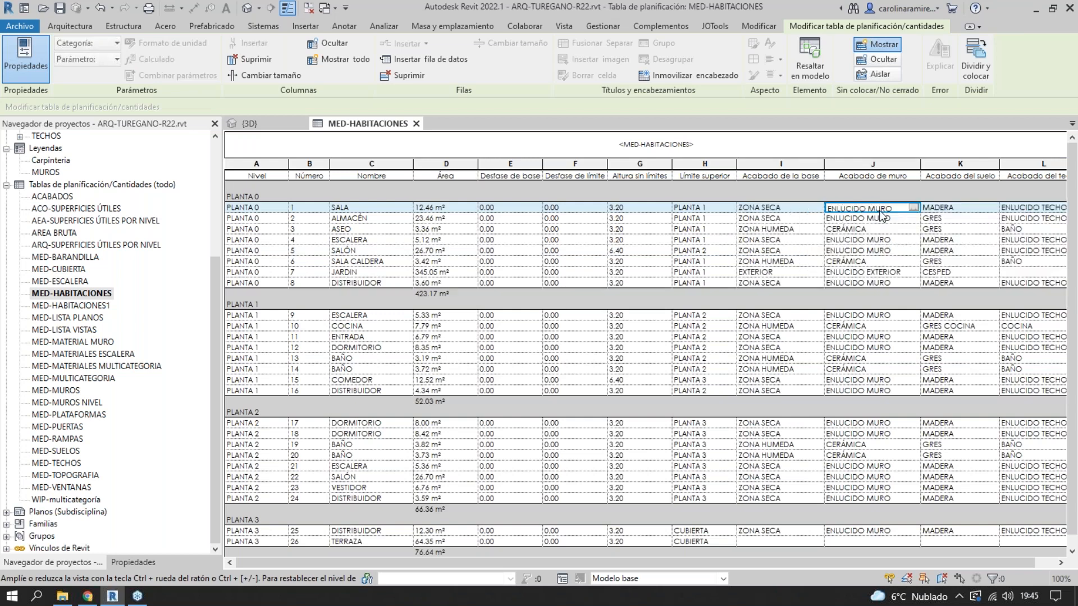
key(Right)
key(Right)
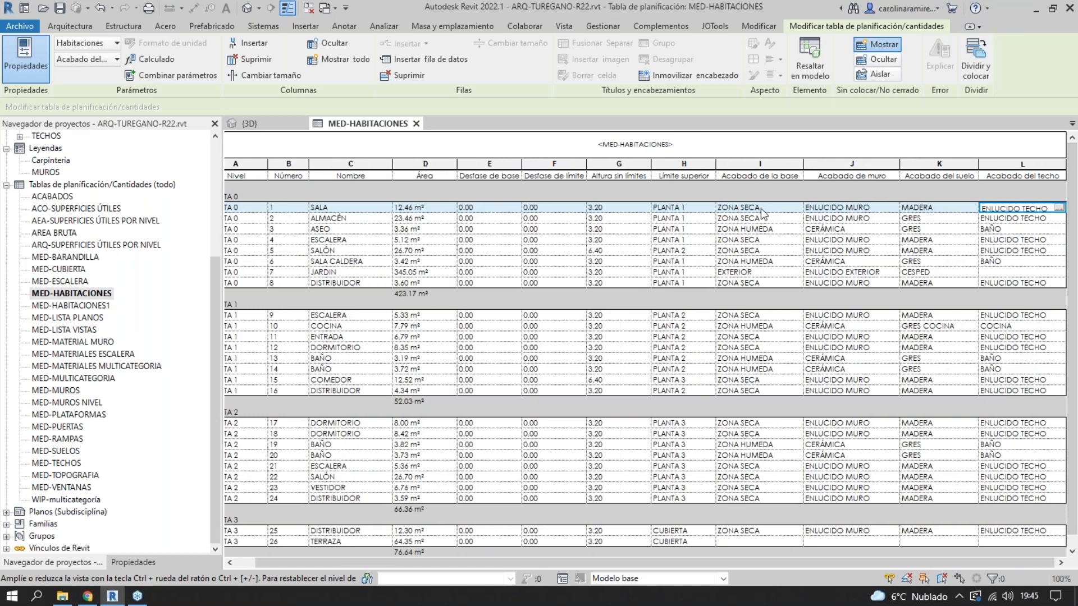
drag(762, 210, 761, 286)
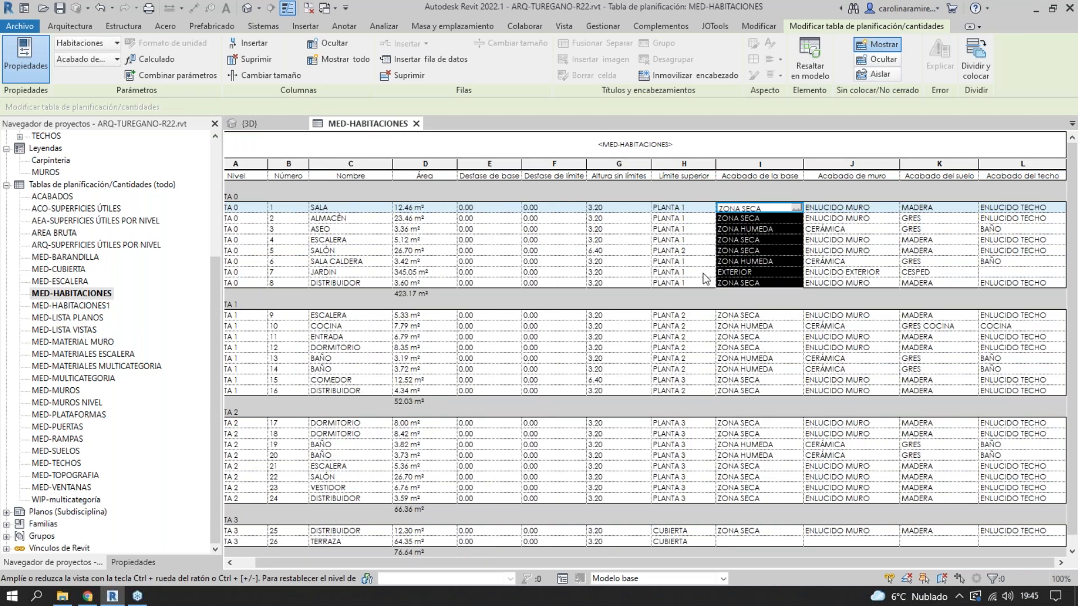
- Close the room schedule and clear the selection, and switch to the Google Slides presentation in Chrome to advance past the HABITACIONES slide
click(416, 123)
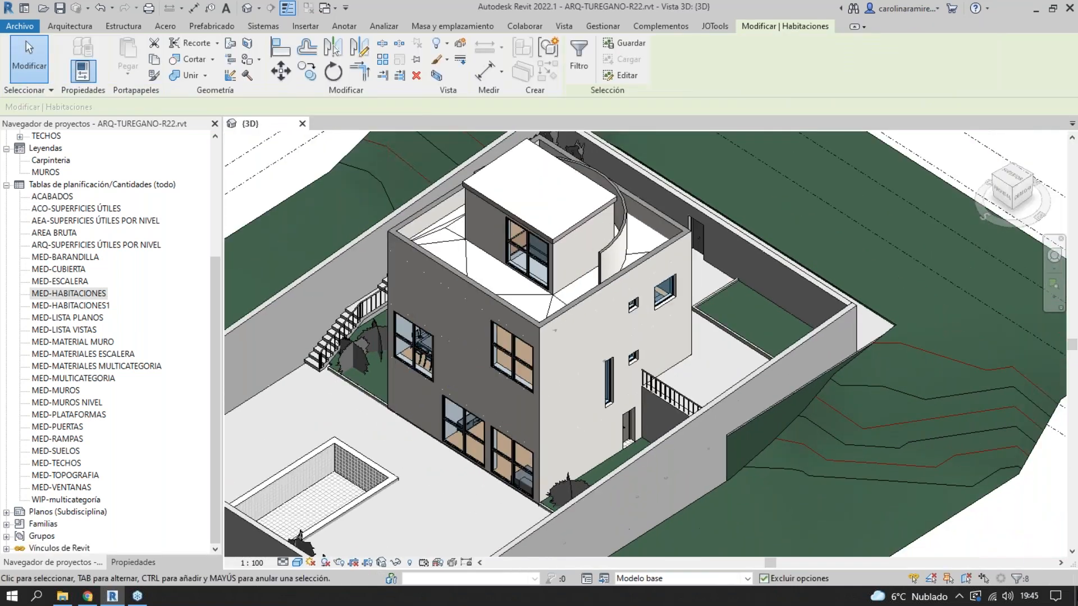
click(1025, 550)
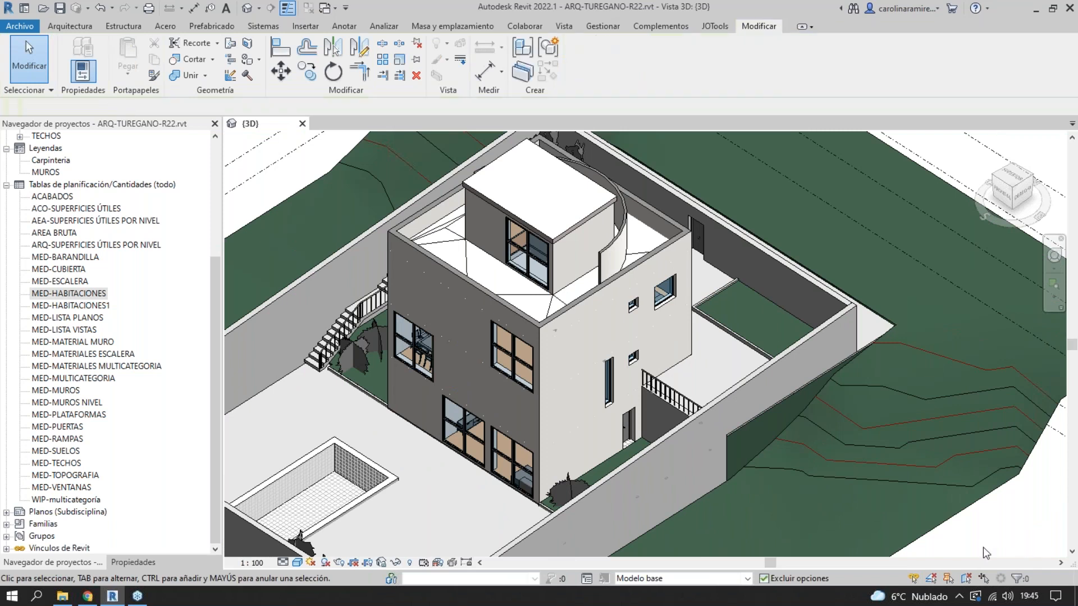
click(87, 597)
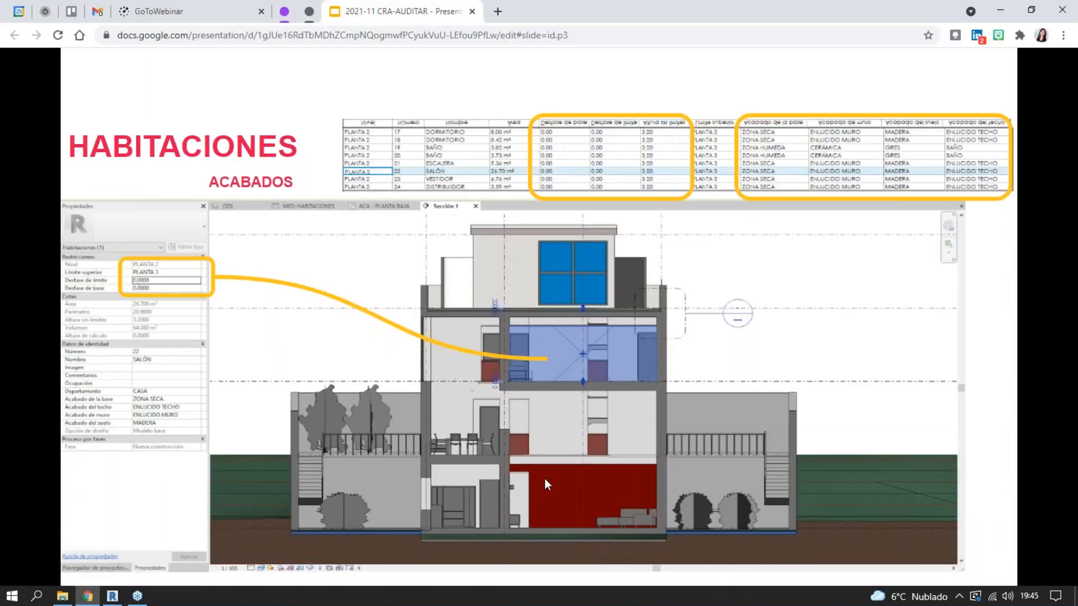
click(498, 477)
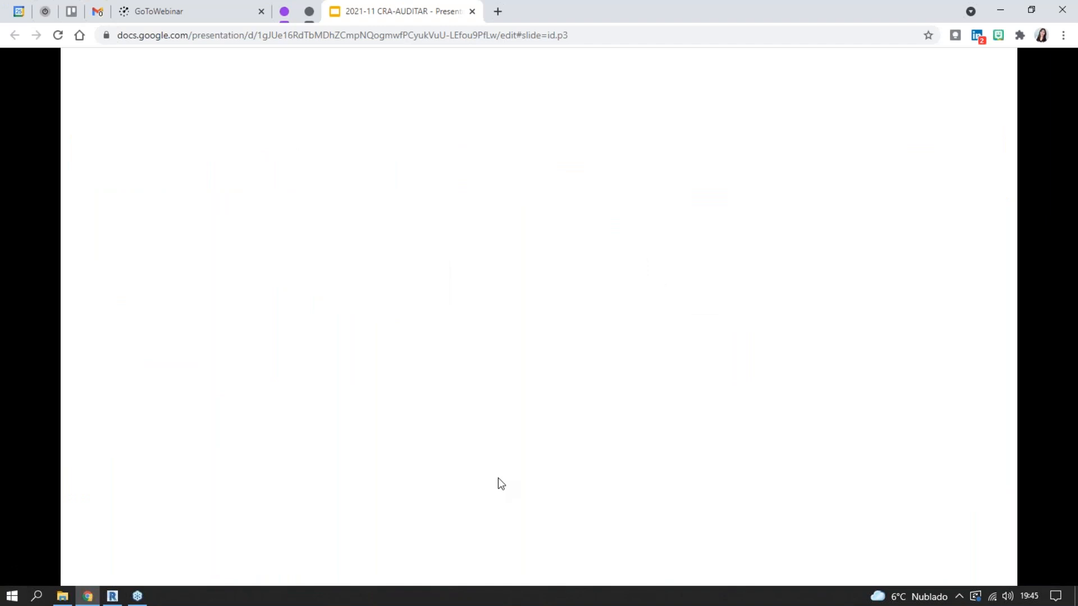
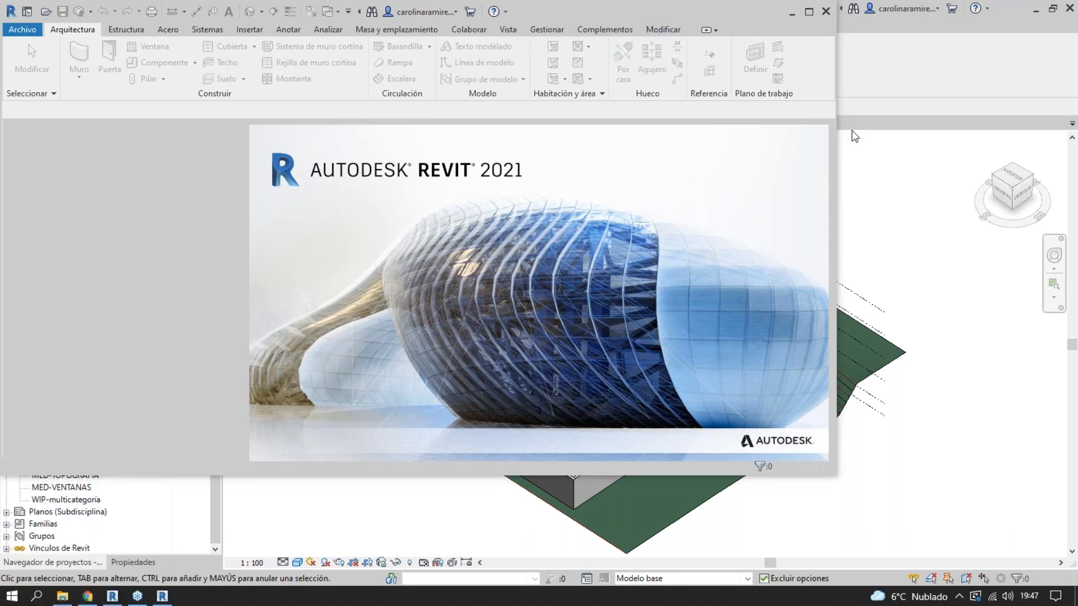
- Open the ARQ-TUREGANO-R21.rvt model from the 2021 TUREGANO folder in Revit 2021
click(63, 596)
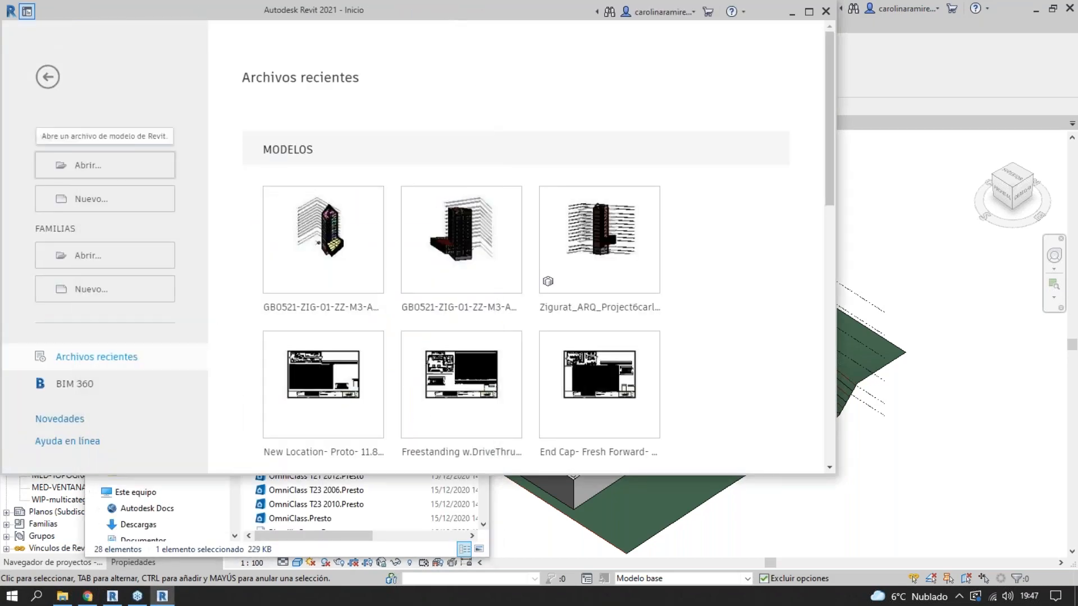
click(159, 166)
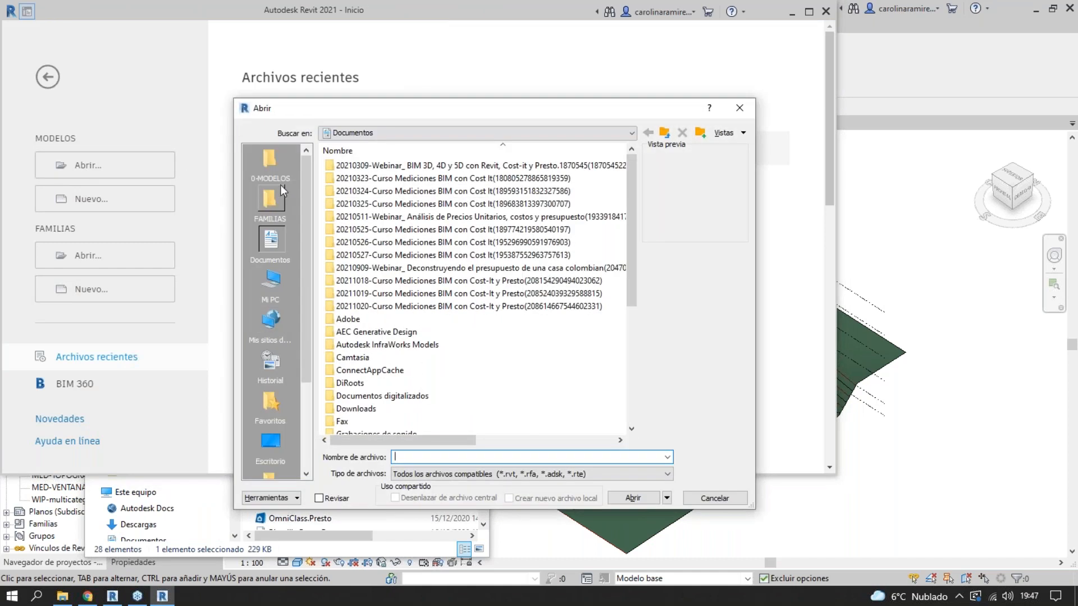
click(270, 164)
click(358, 247)
double_click(359, 247)
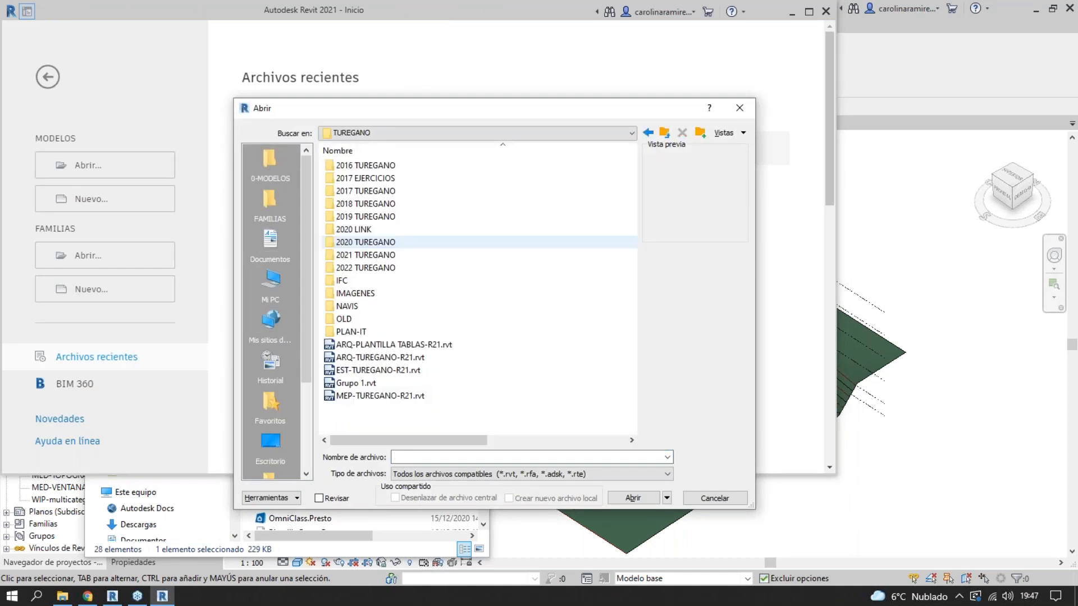
click(396, 265)
double_click(424, 255)
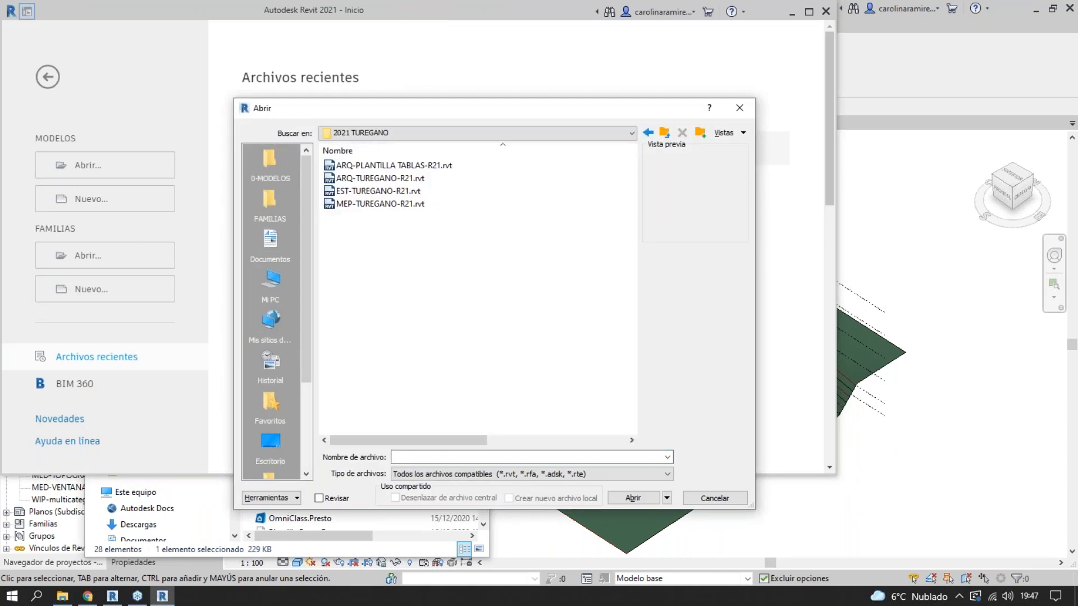
click(408, 178)
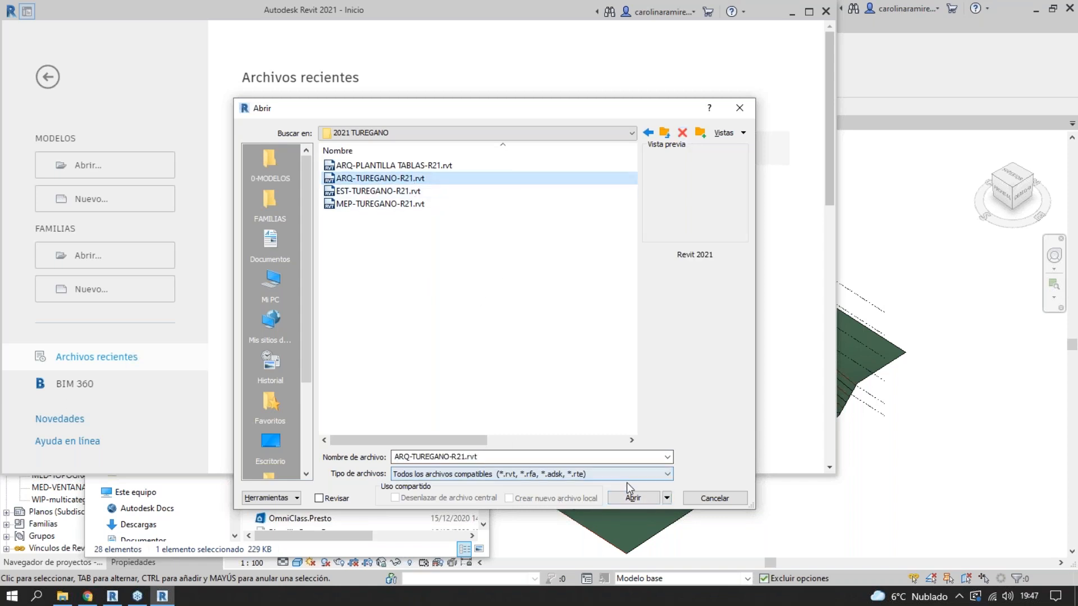
click(627, 501)
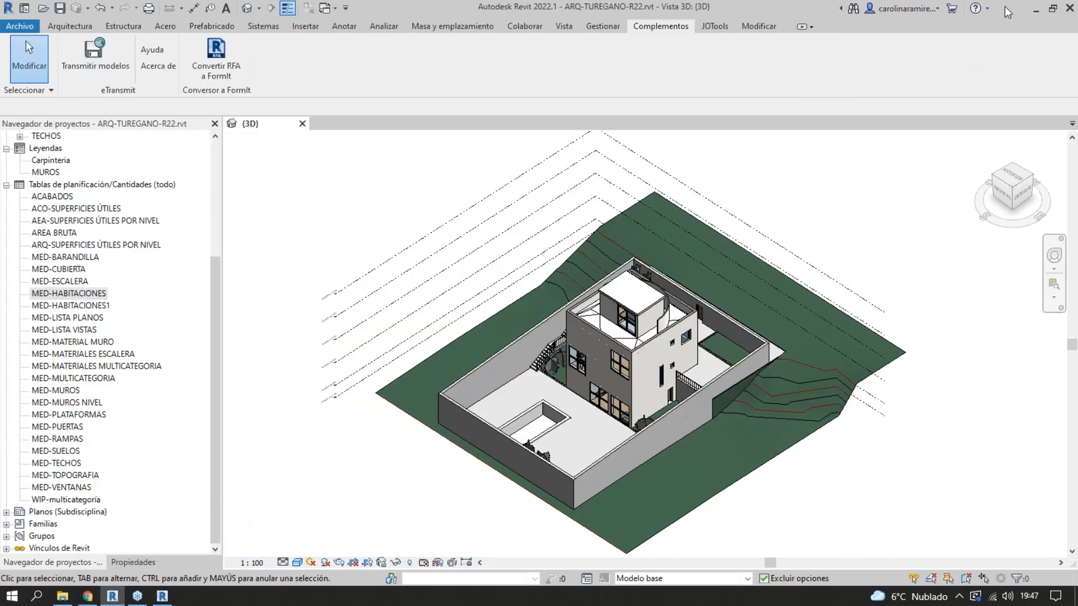
- Close the ARQ-TUREGANO-R22 model in Revit 2022 without saving its changes
double_click(776, 12)
click(942, 11)
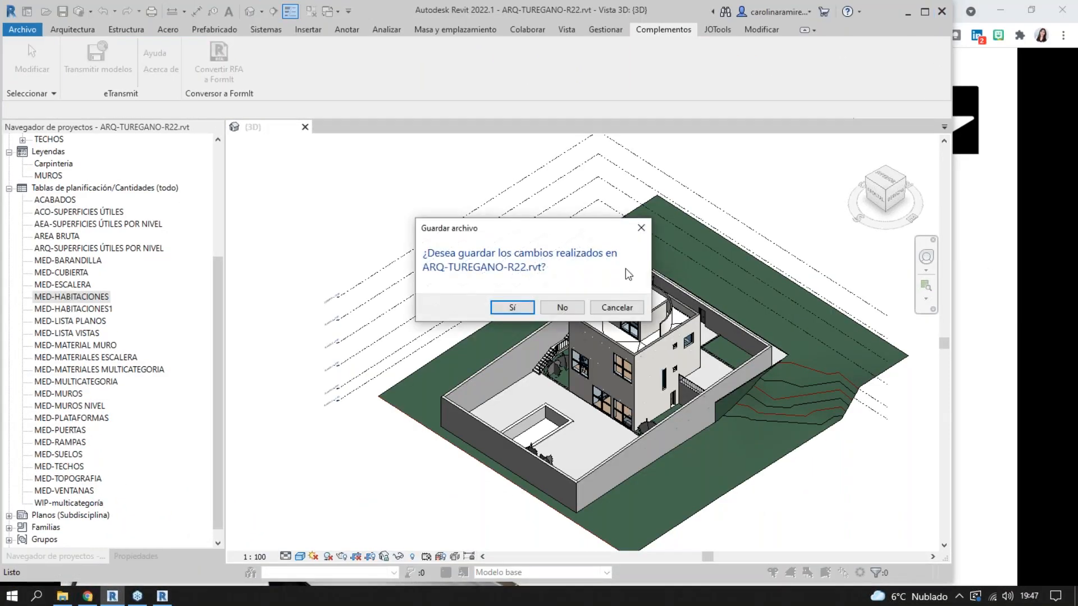
click(562, 308)
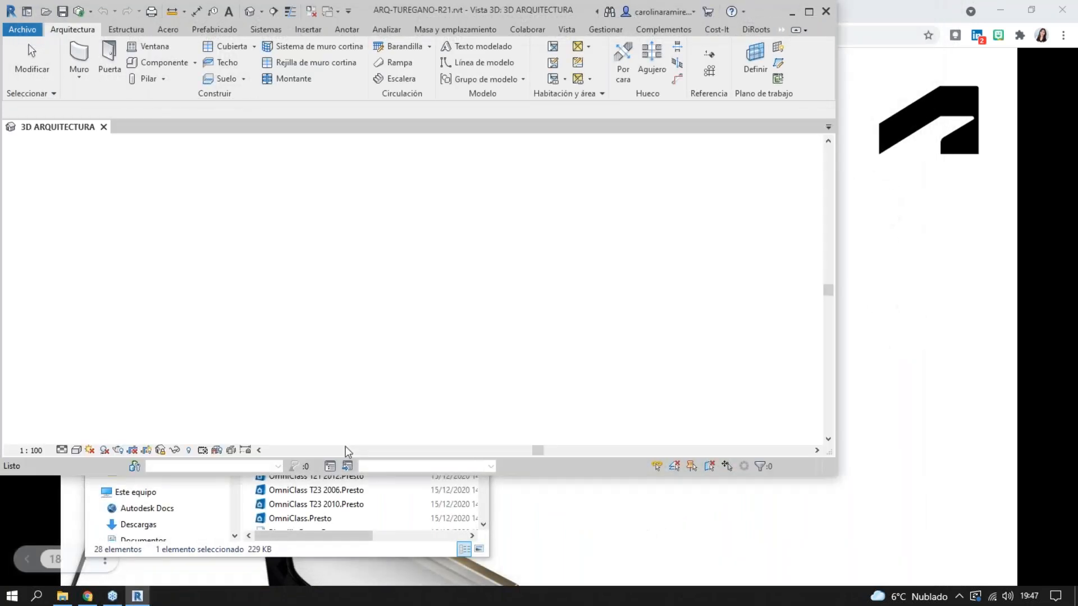
- Advance the Google Slides presentation in Chrome to the EXPORTAR slide and switch back to Revit 2021
click(861, 9)
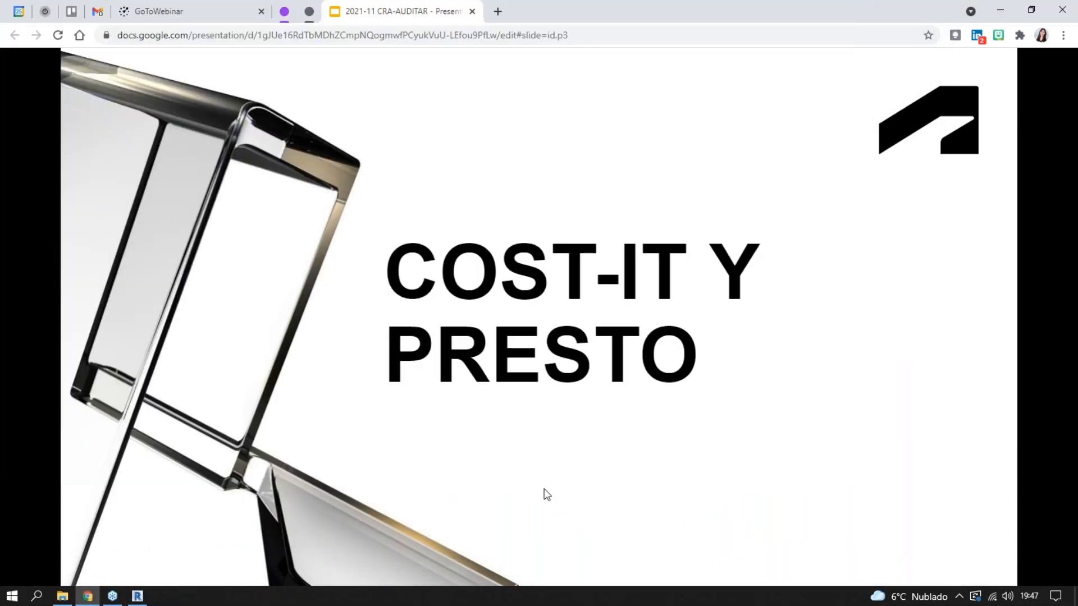
key(Right)
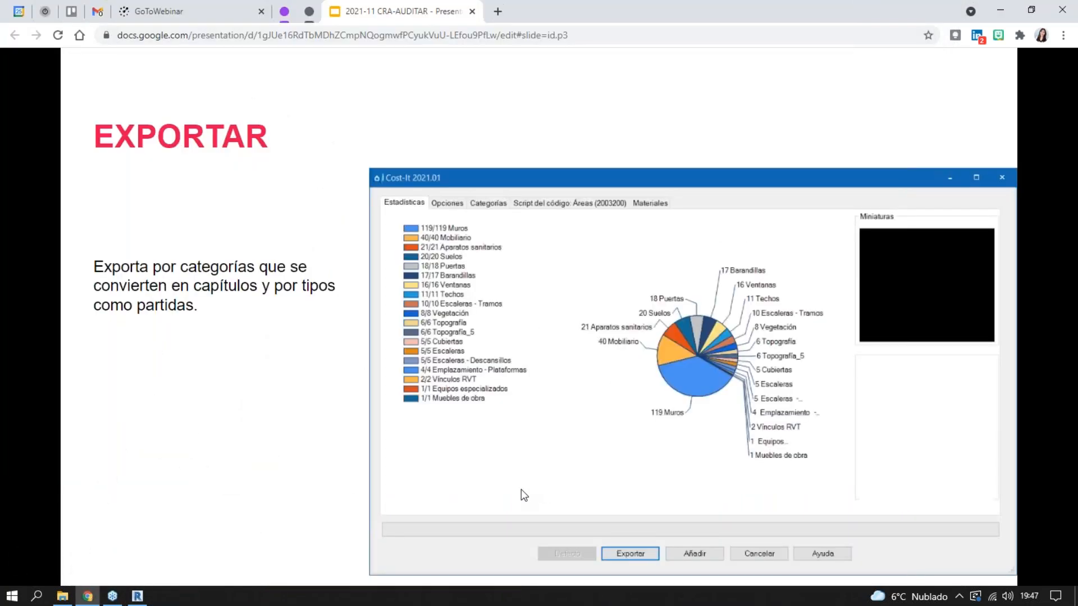
click(137, 596)
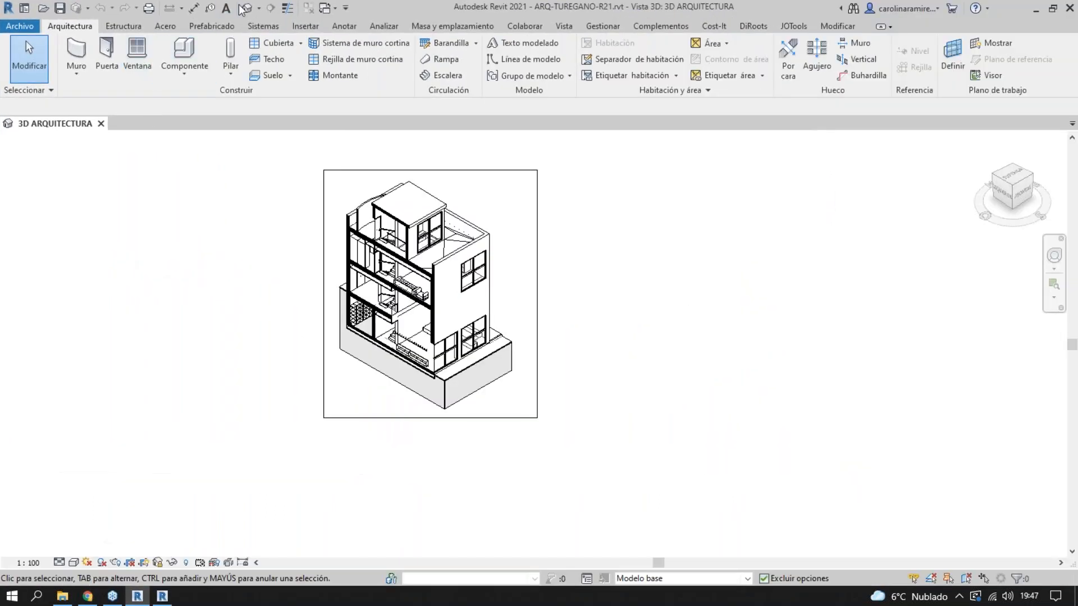
- Open the default 3D view of the model, show the view properties, and rename the view as 3D1
click(247, 8)
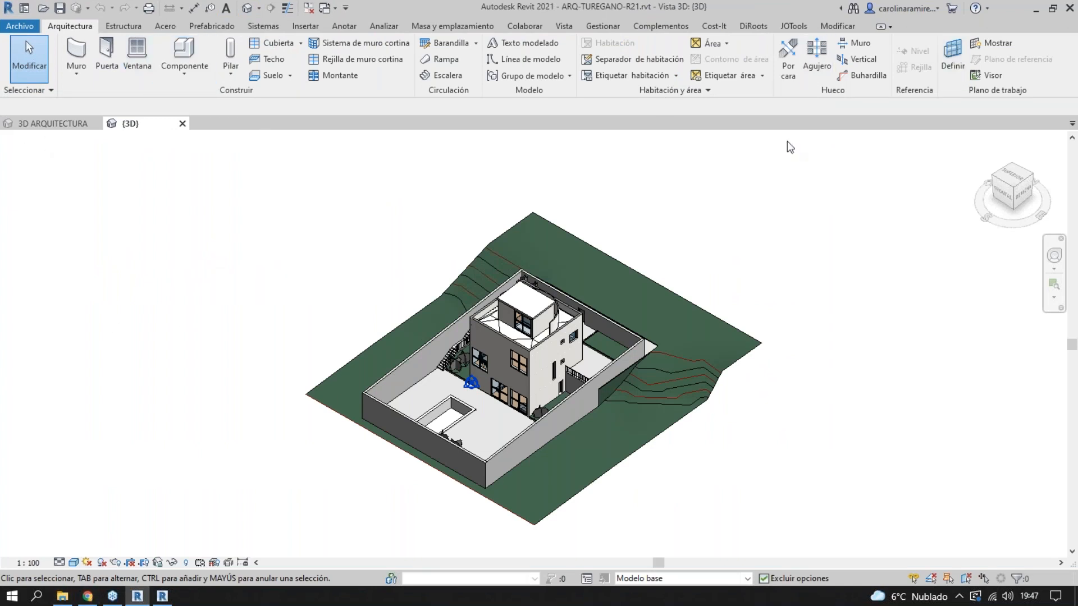
right_click(534, 403)
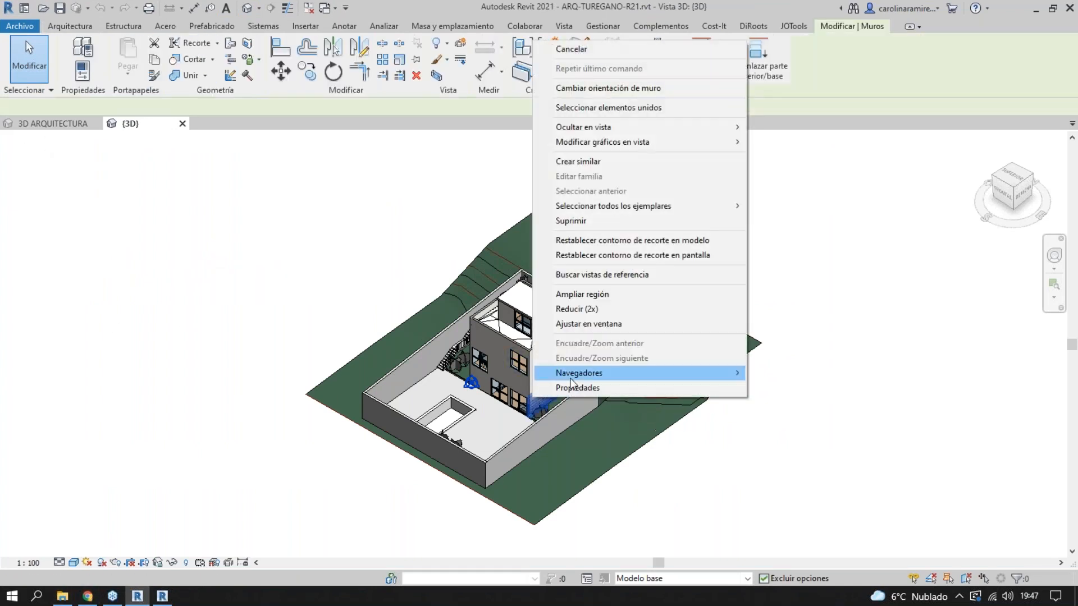
click(572, 388)
click(317, 449)
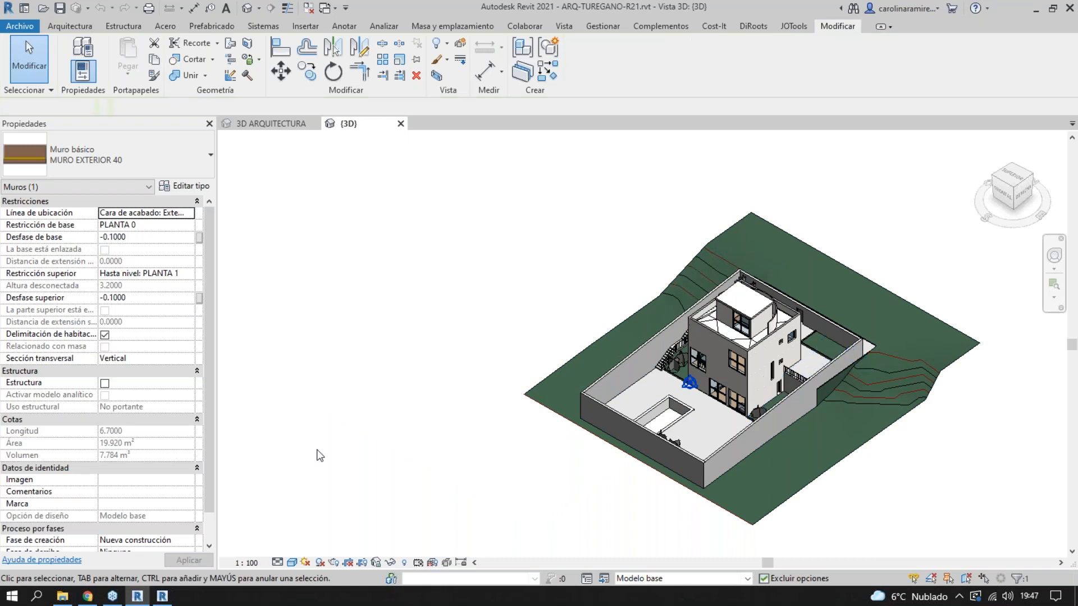
scroll(138, 516, down, 4)
click(144, 505)
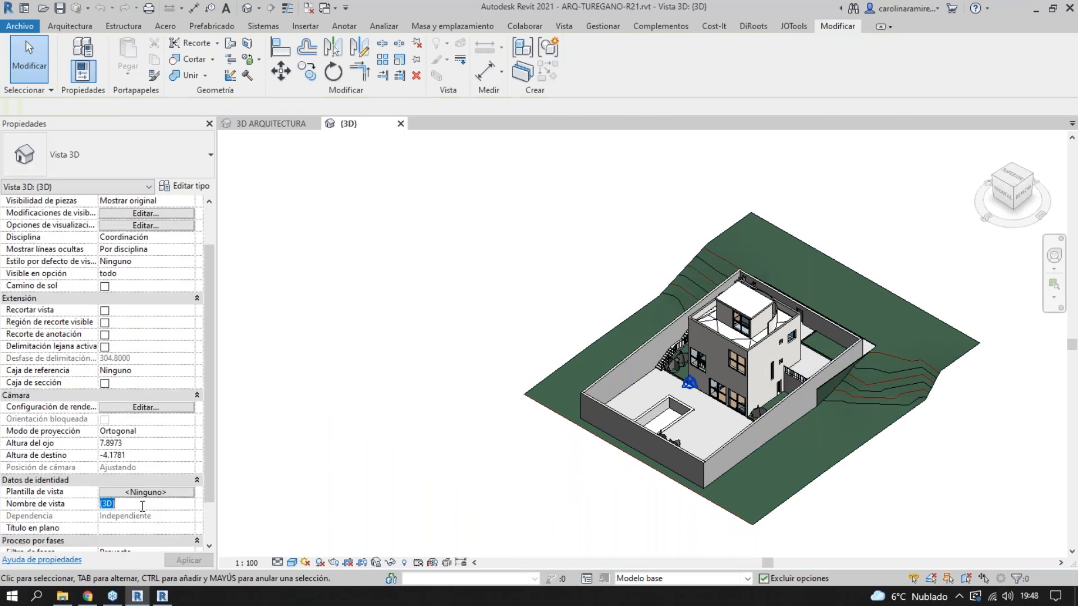
text(3D1)
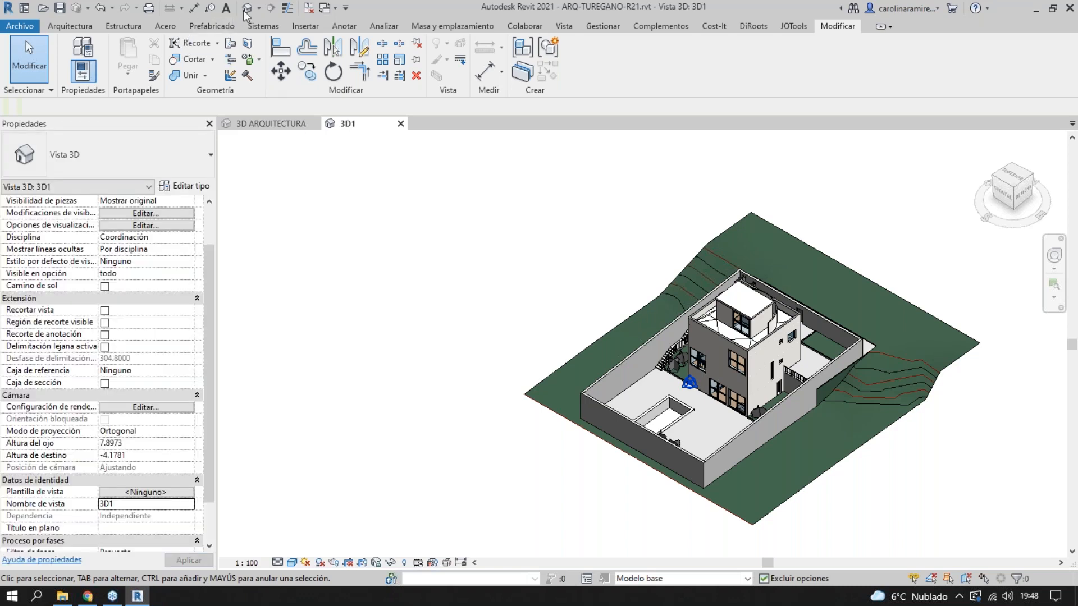
- Hide the reference box category in a new default 3D view and set its visual style to Colores coherentes
click(244, 10)
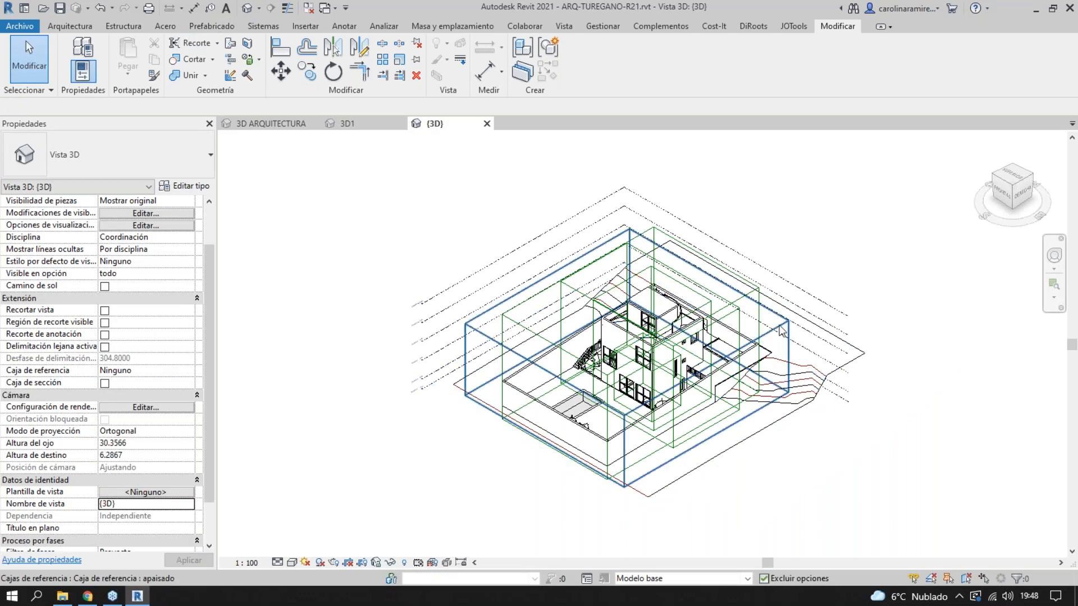
right_click(782, 331)
mouse_move(919, 315)
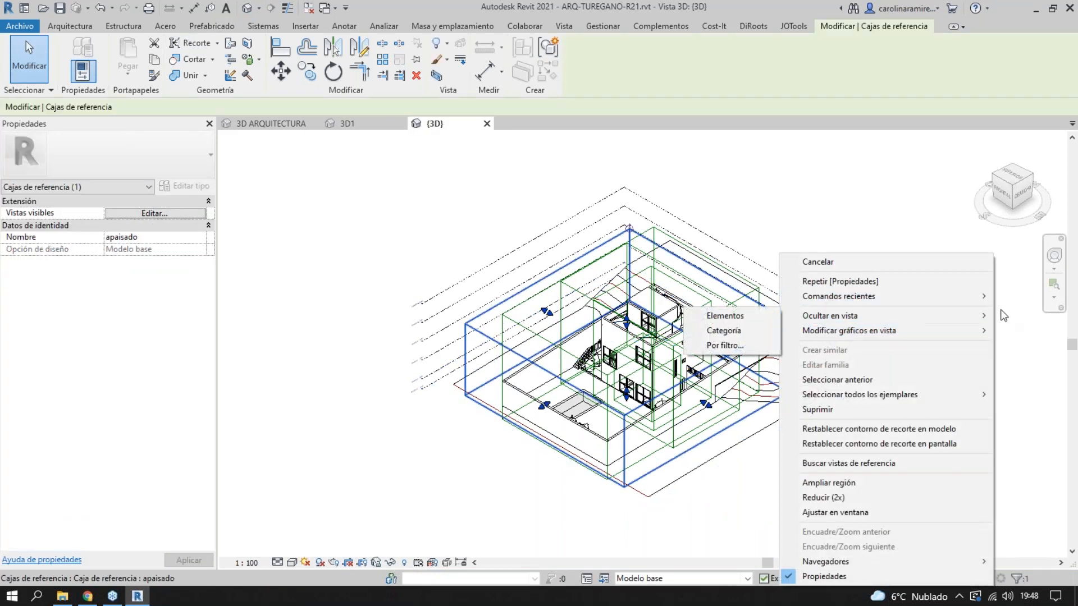
click(723, 331)
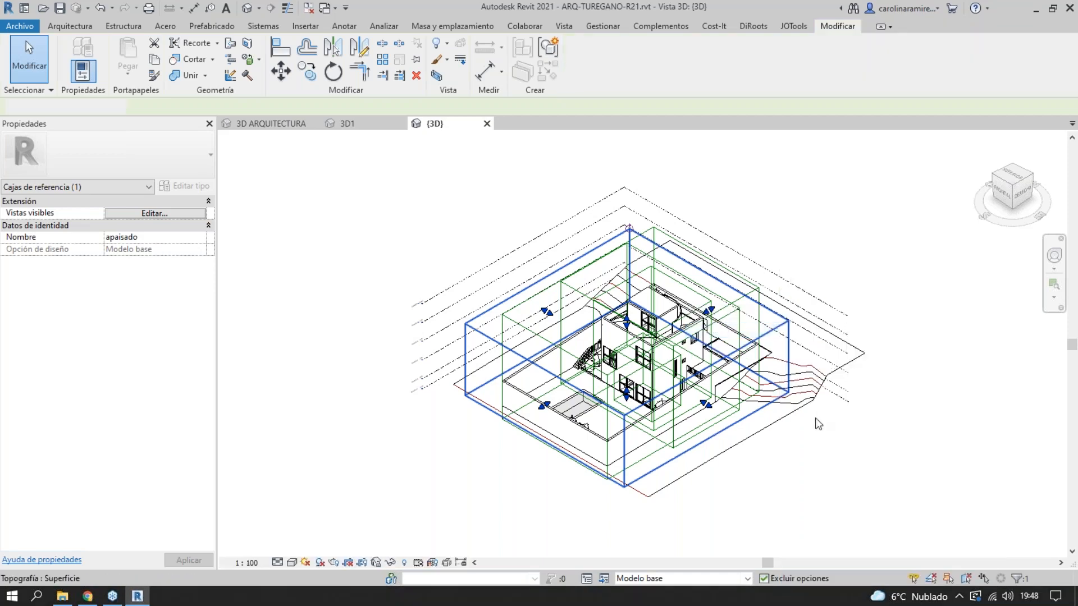
scroll(820, 354, up, 3)
scroll(758, 345, down, 1)
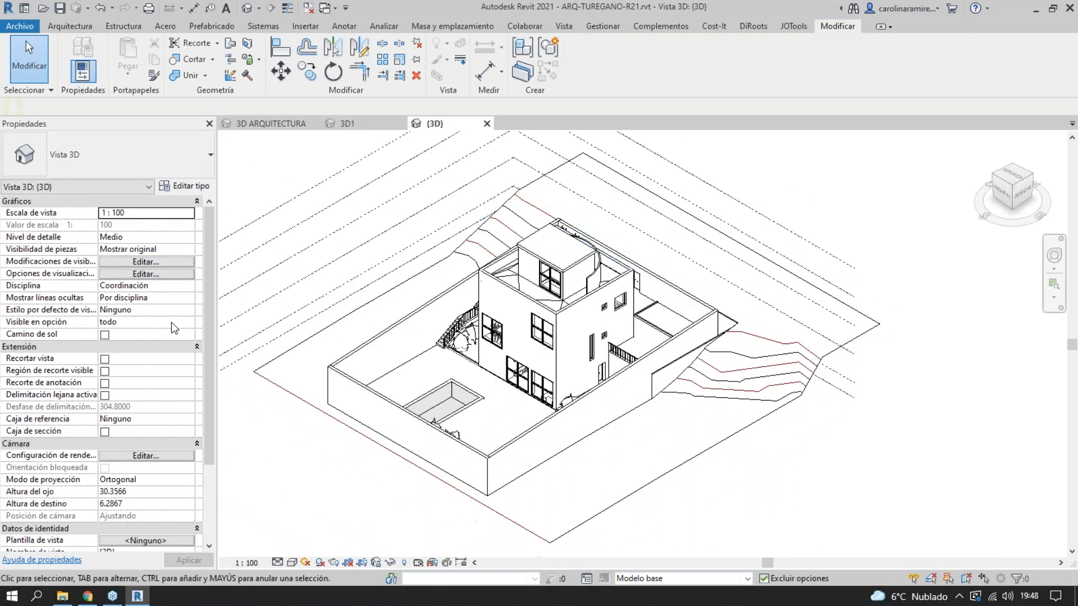
click(292, 562)
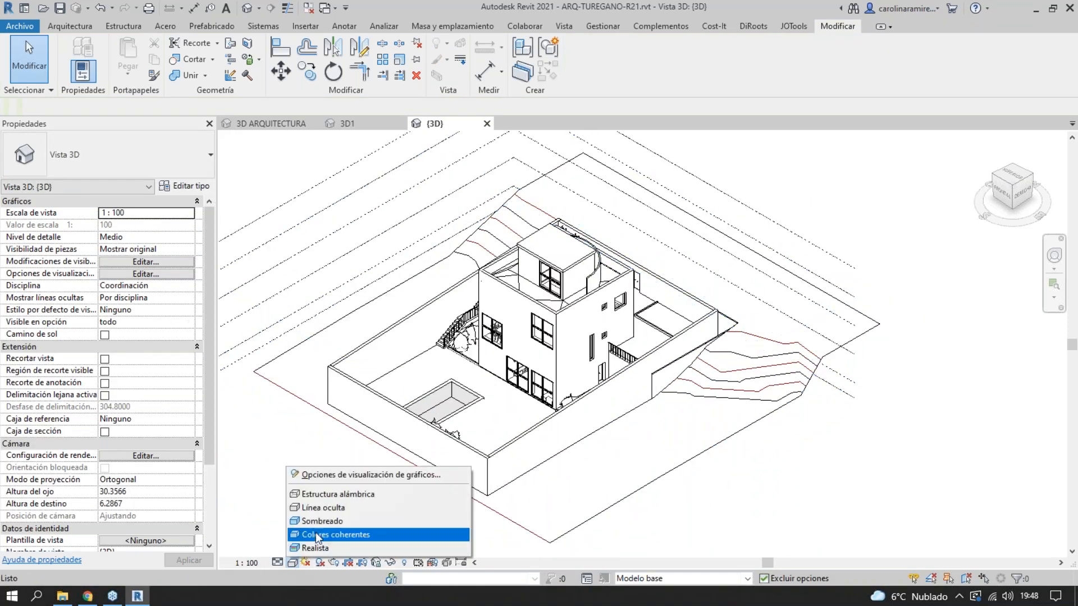
click(313, 538)
- Start the Cost-It export of the model and bring its export dialog to the front
click(717, 31)
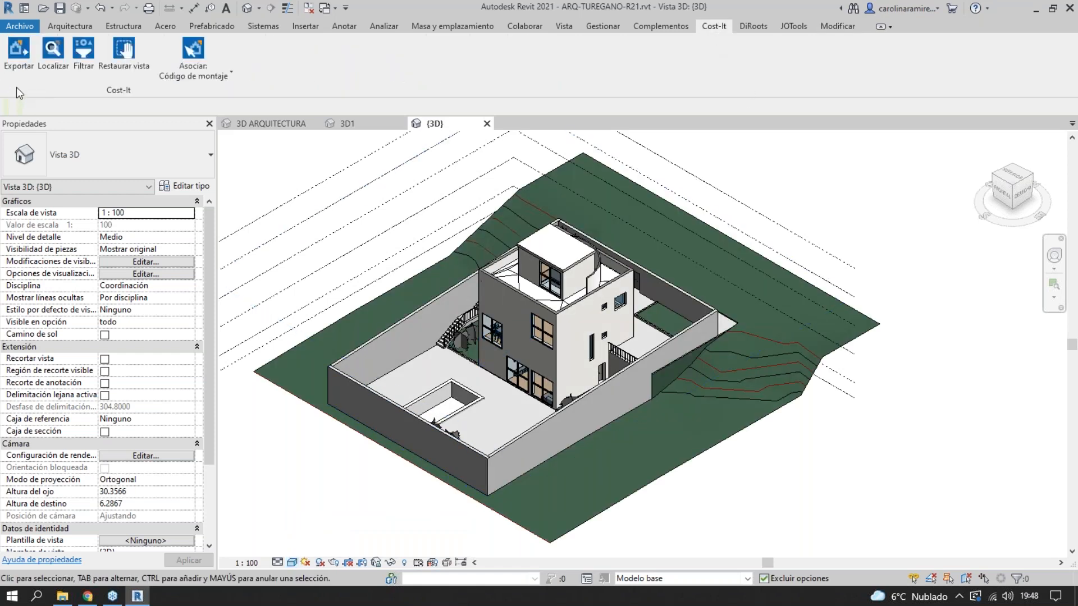
click(16, 71)
key(super+Tab)
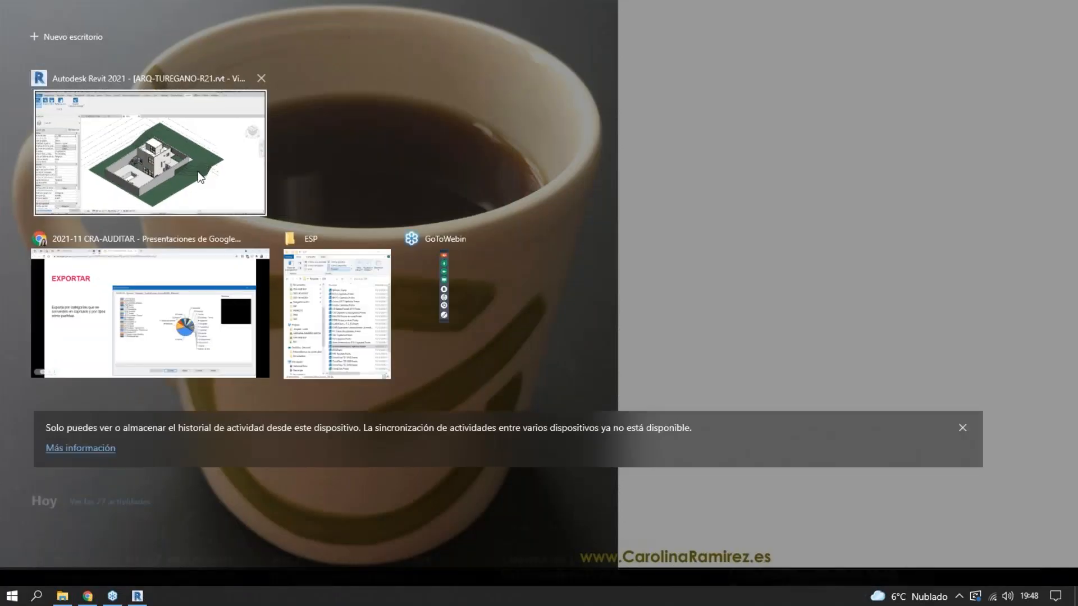
click(197, 170)
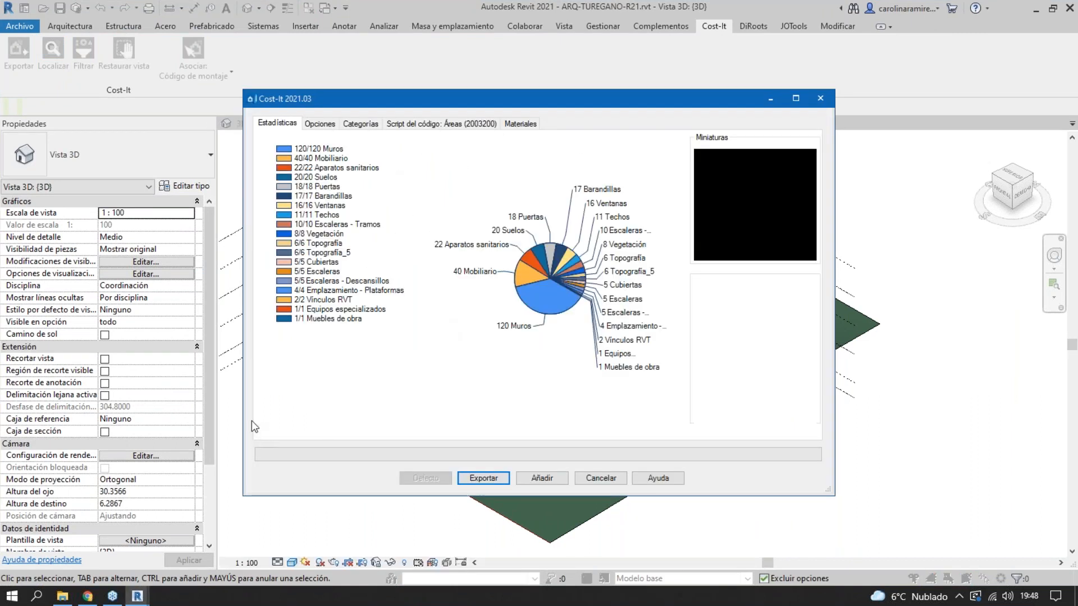
- Set the export coding option to Código Revit, keeping the measurement lines included
click(321, 124)
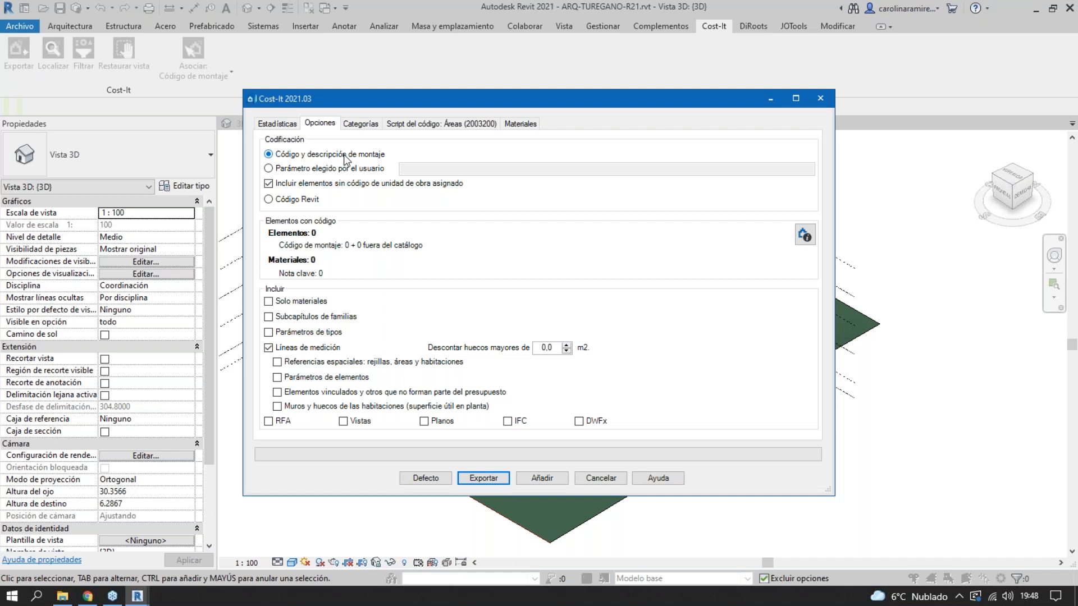
click(300, 200)
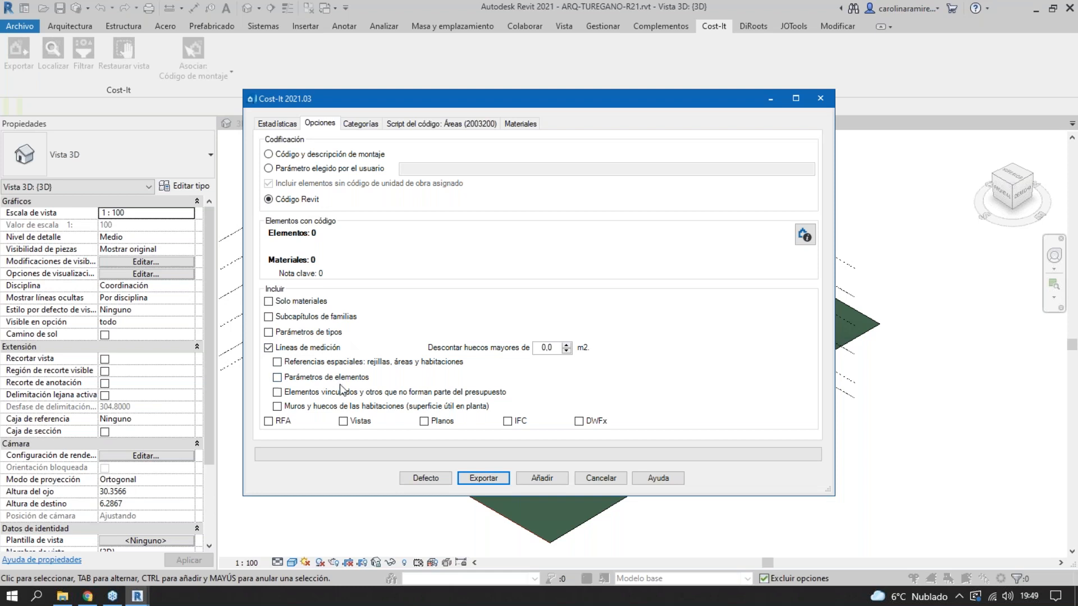
drag(490, 103, 461, 109)
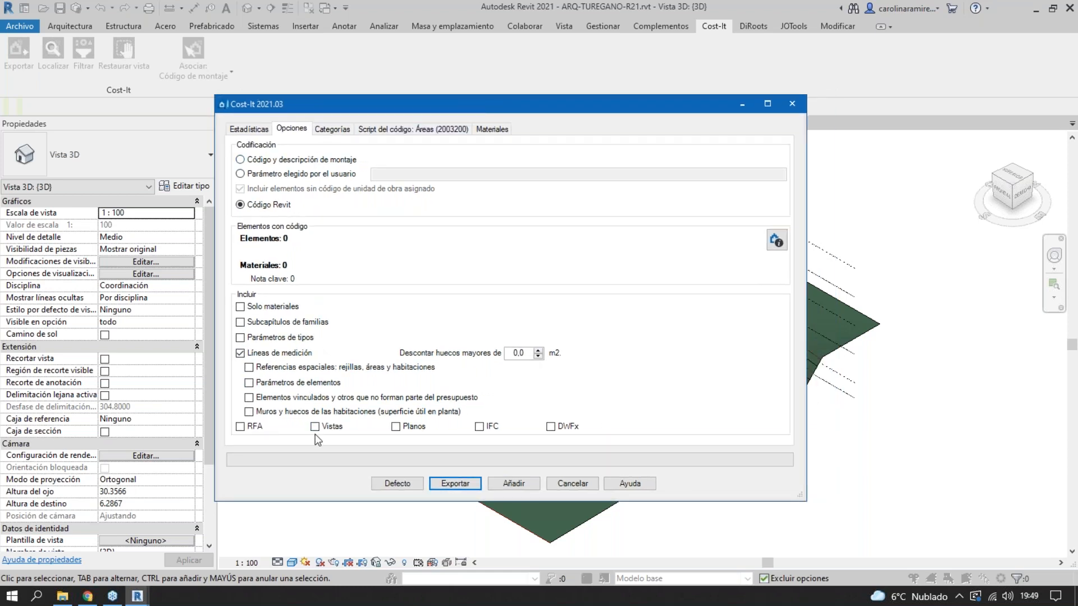
- Enlarge the export's category list and filter out categories without elements and the Extra (gris) ones
click(342, 131)
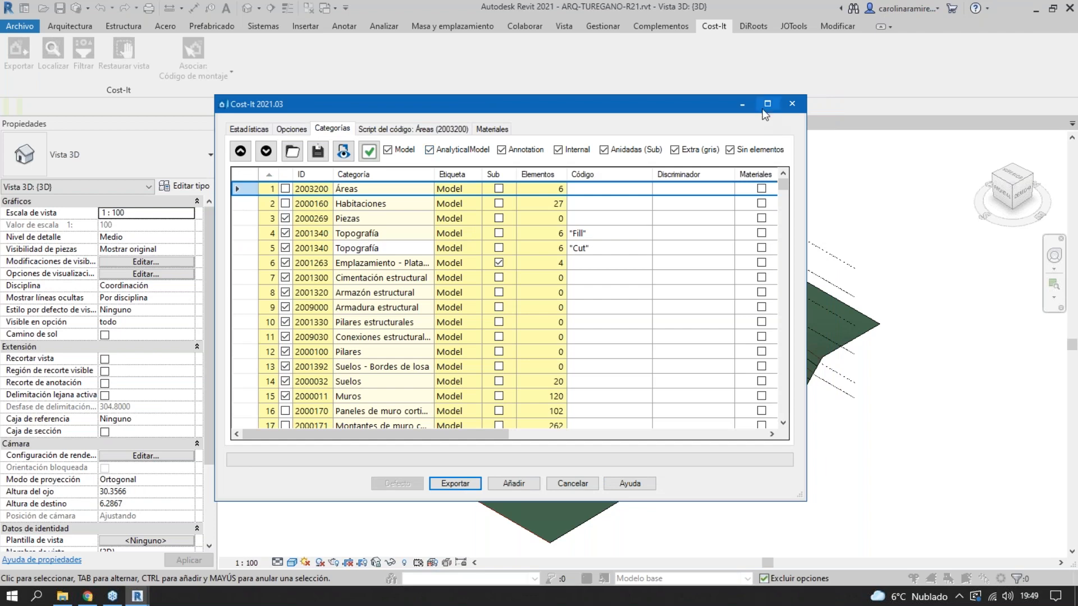
click(767, 104)
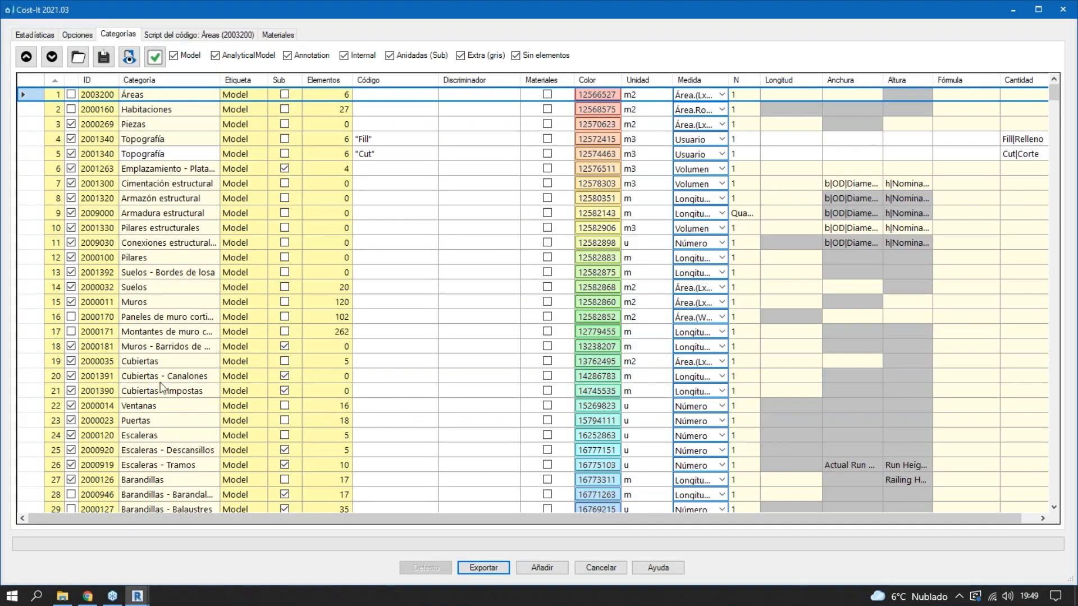
scroll(181, 390, down, 8)
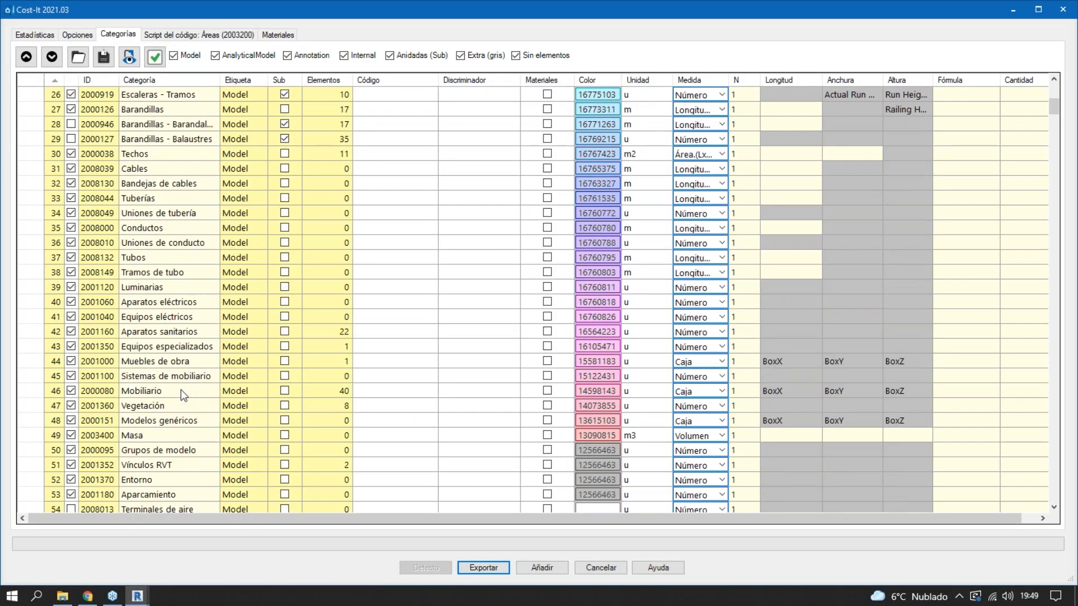
scroll(181, 389, up, 5)
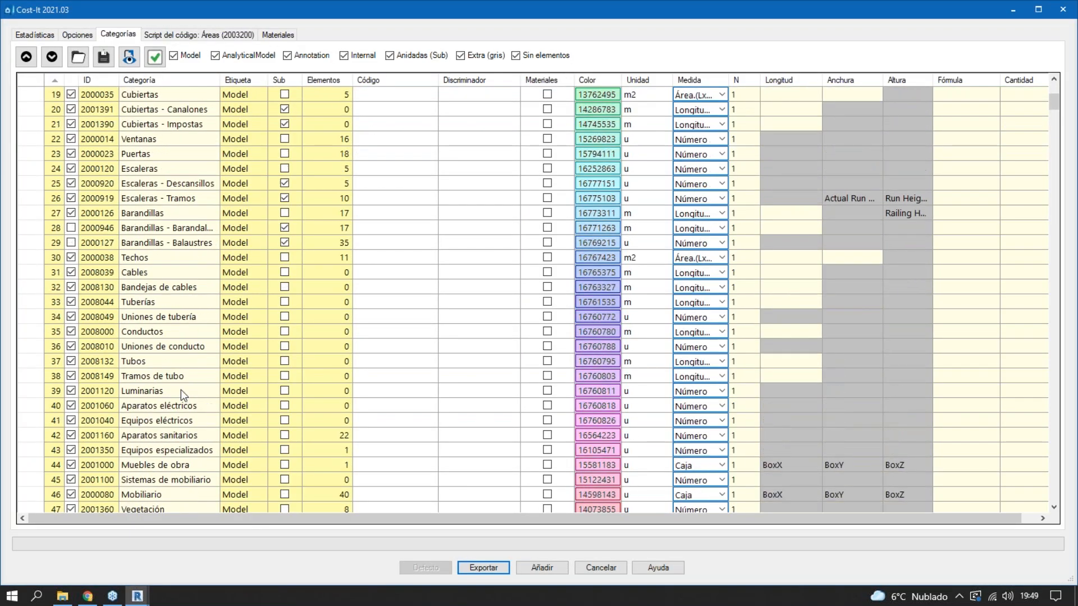
click(521, 56)
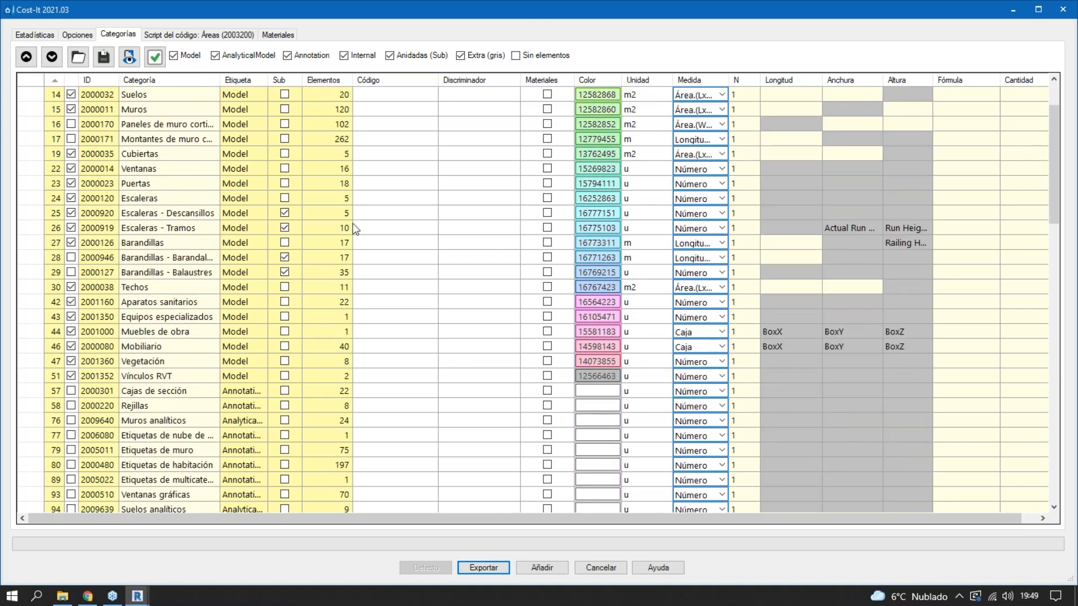
click(462, 55)
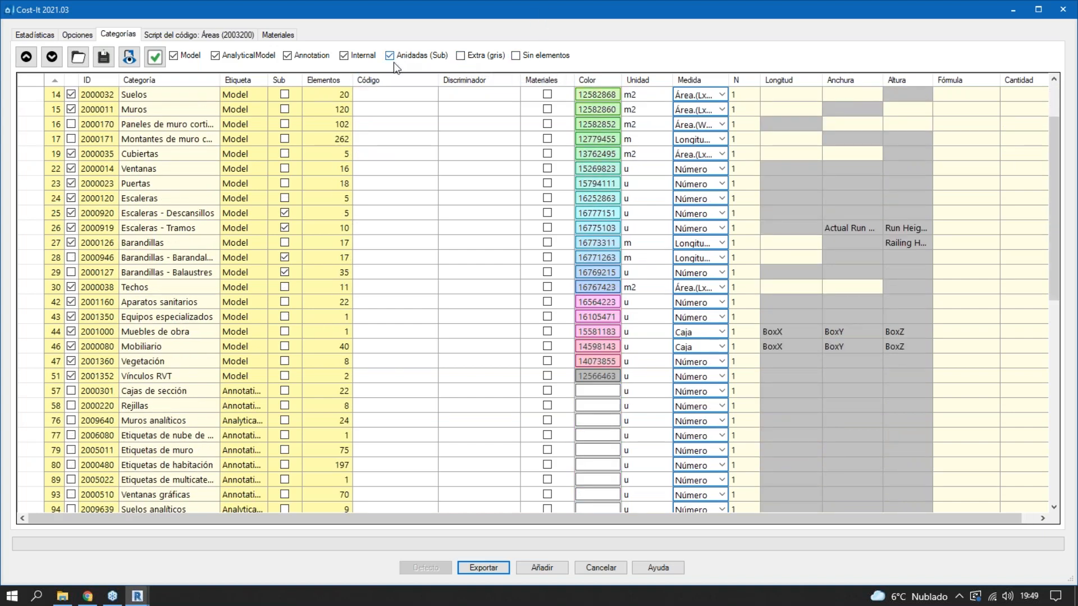
click(344, 55)
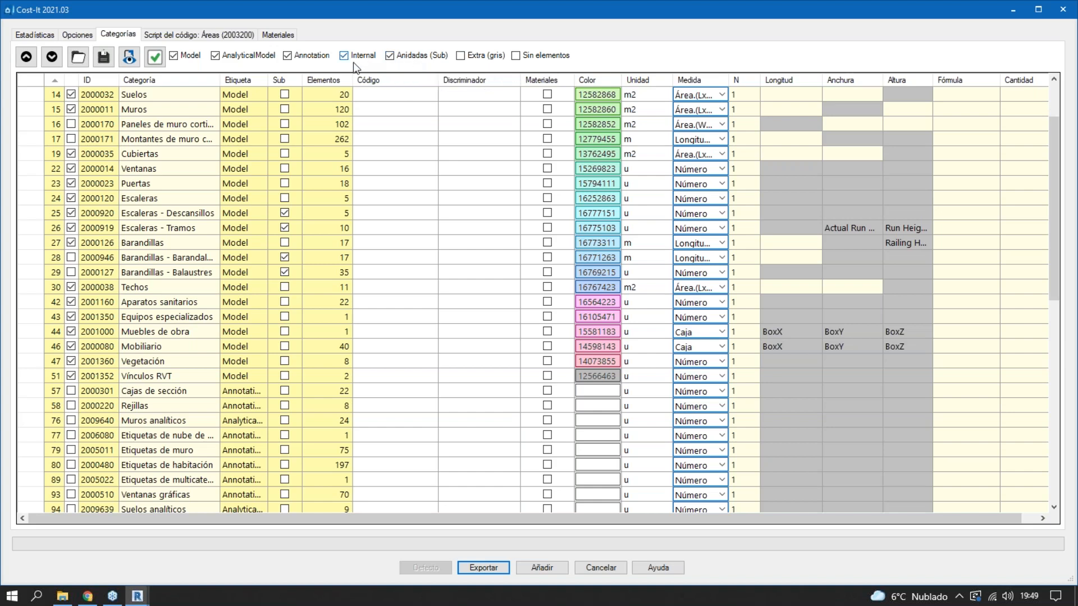
- Filter the Annotation and Internal categories out of the list and exclude Vínculos RVT from the export
click(287, 56)
scroll(263, 393, down, 2)
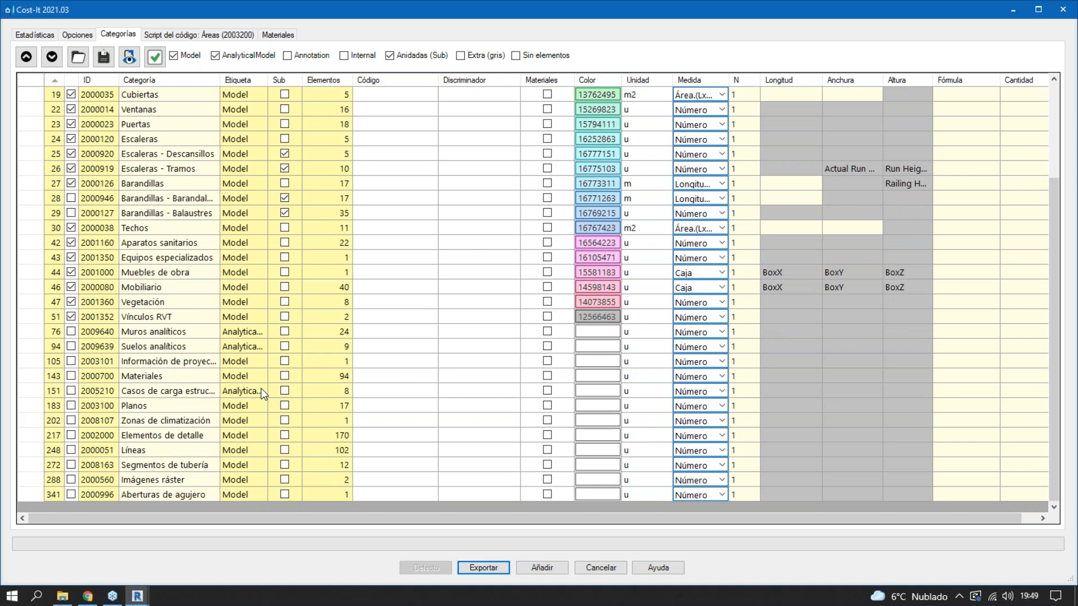
click(71, 318)
scroll(151, 441, up, 3)
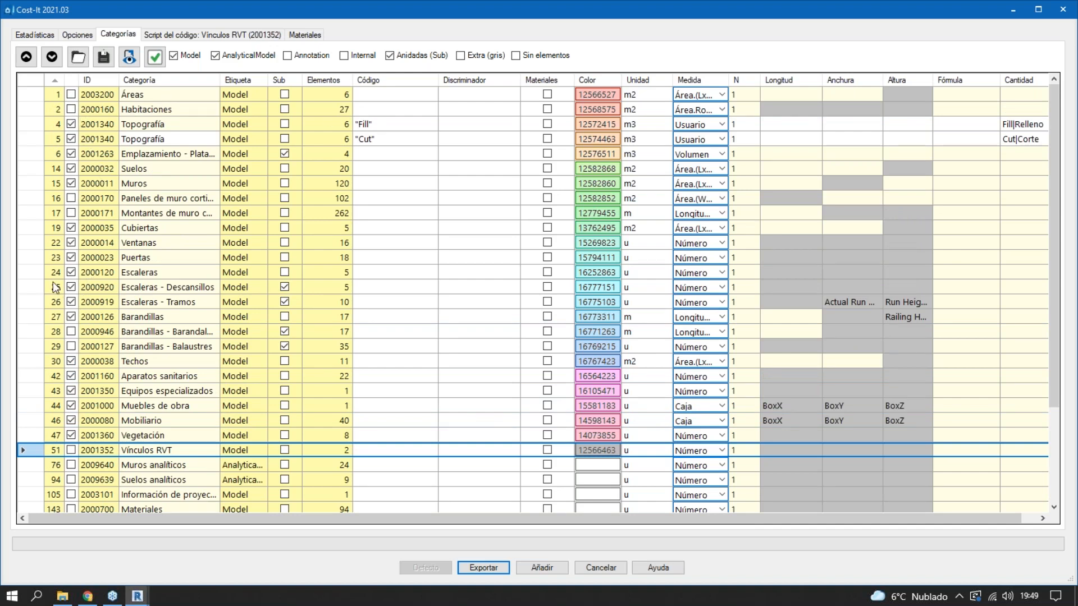
- Sort the export categories by Medida to compare how each one is measured
drag(32, 131, 32, 144)
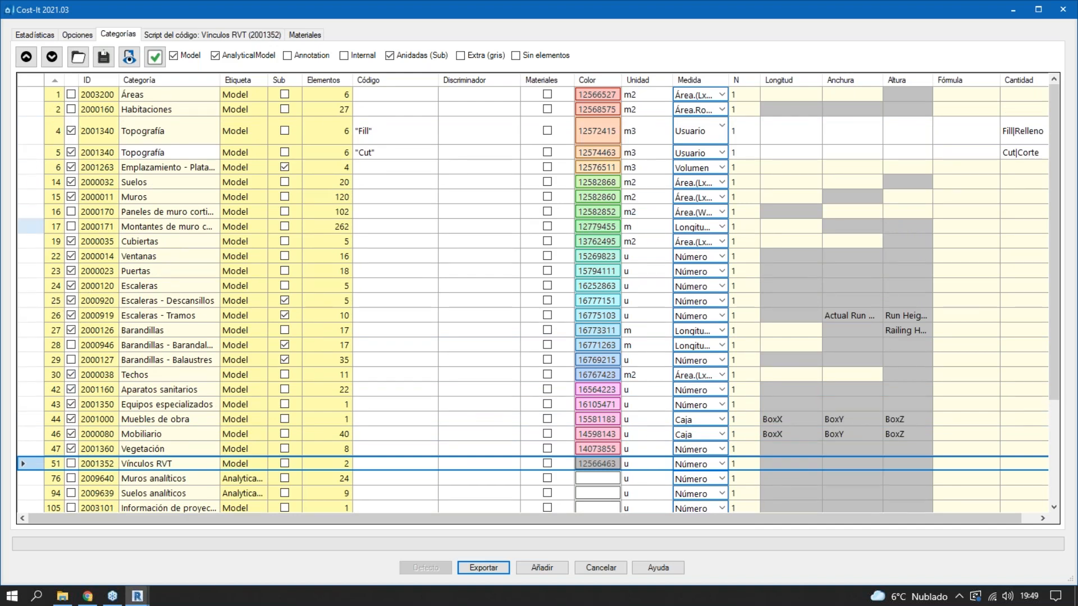
click(22, 241)
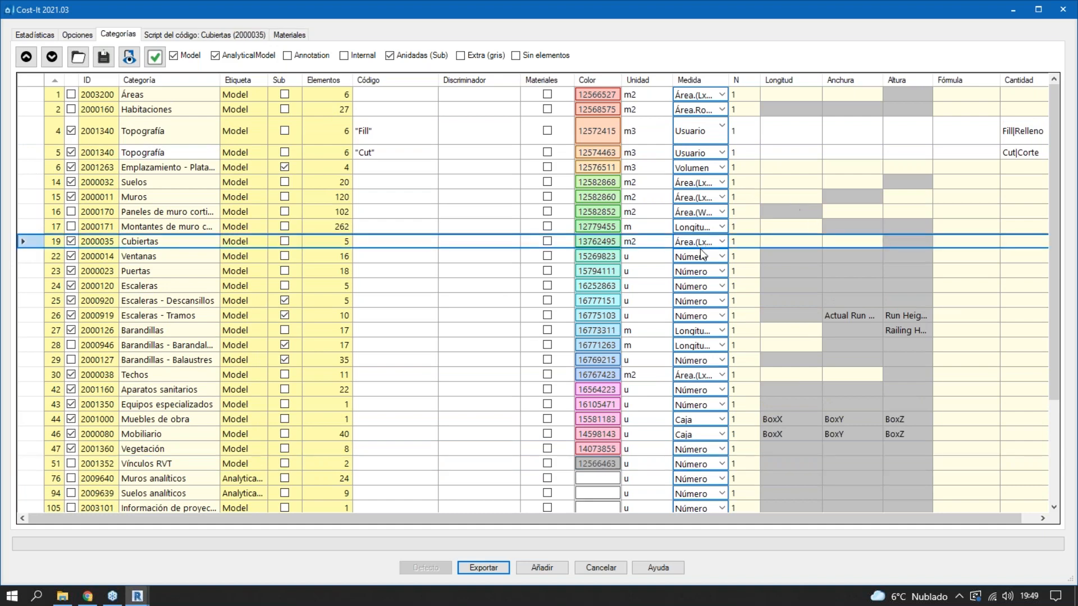
click(713, 81)
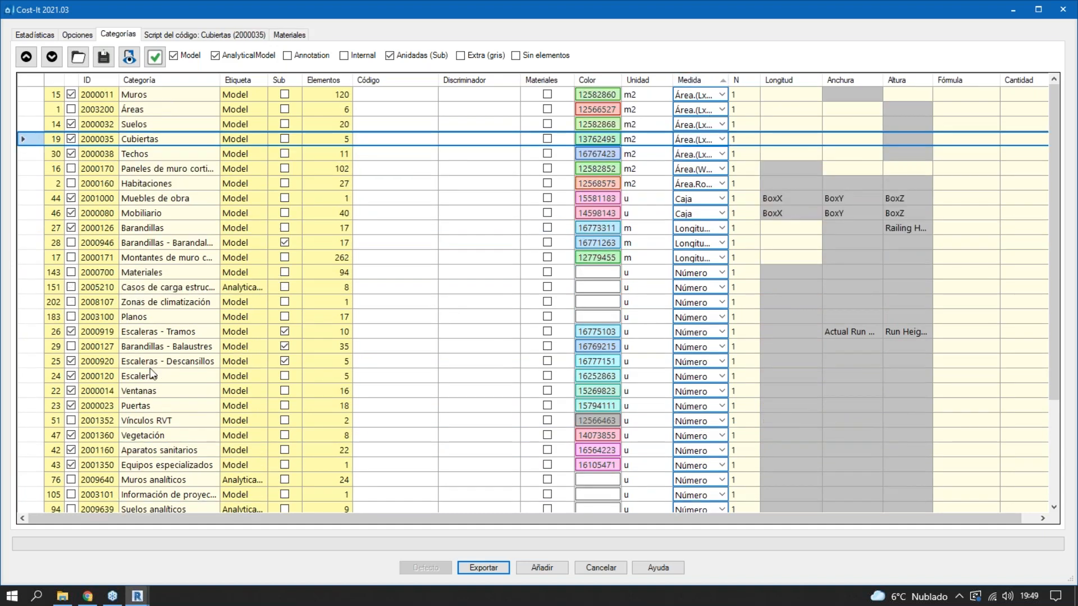
- Load the model's materials list and deselect all its materials for export
click(290, 36)
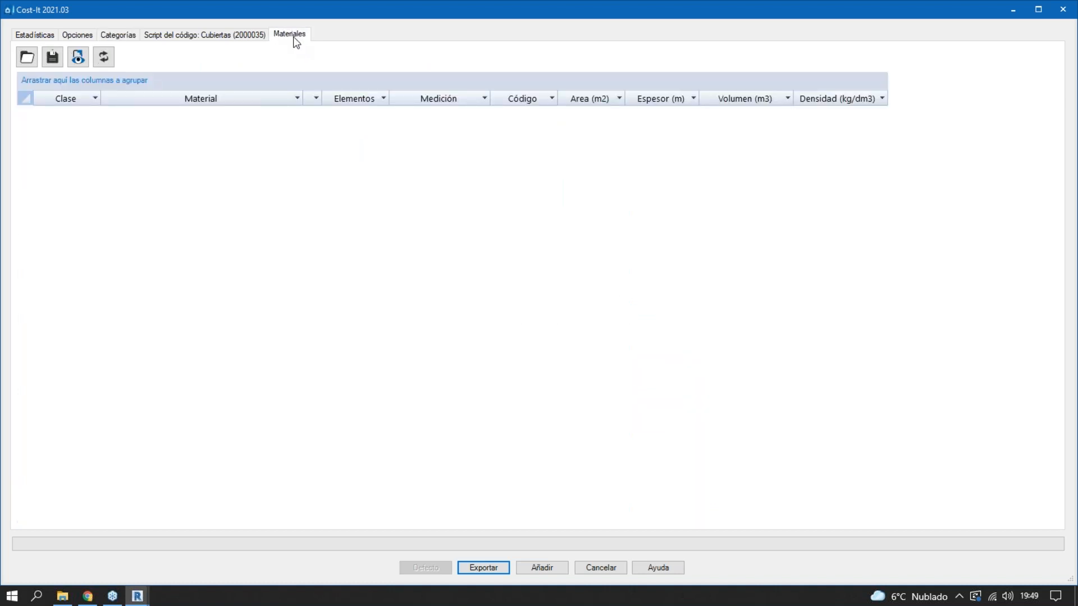
click(104, 57)
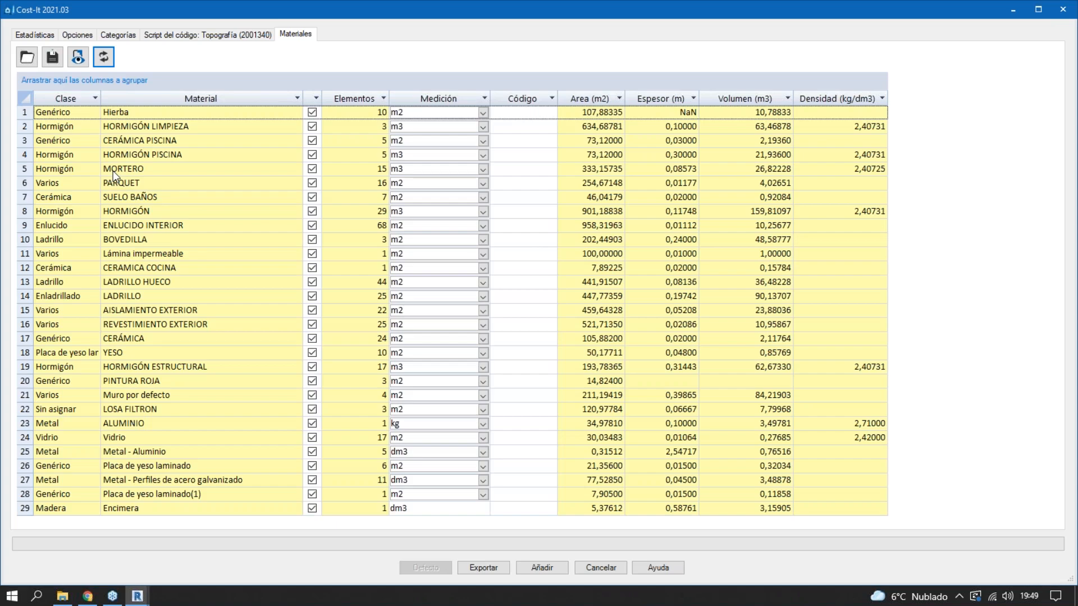
click(19, 99)
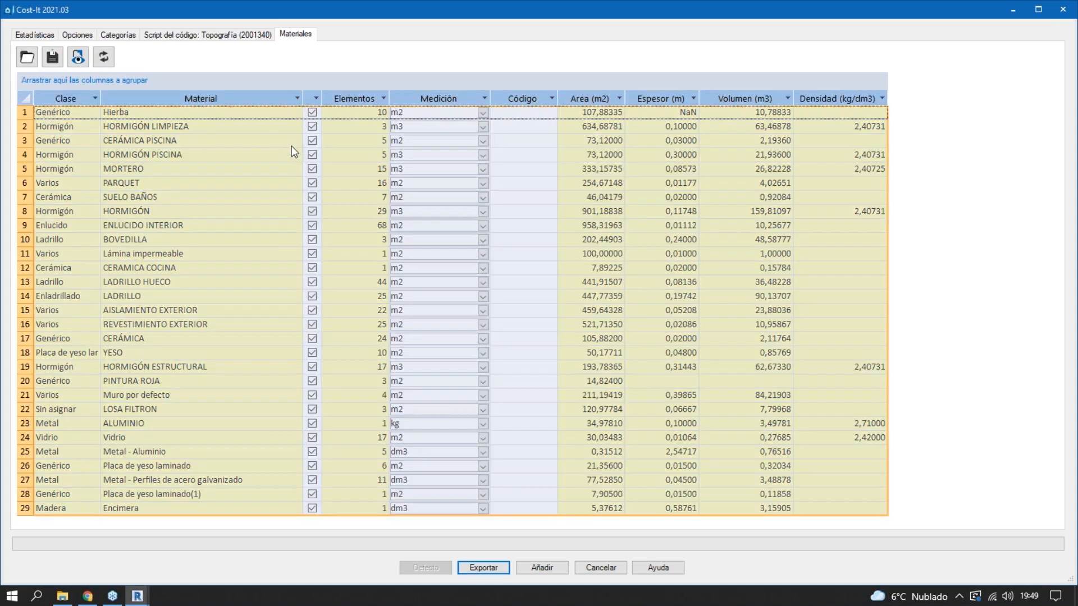
click(313, 141)
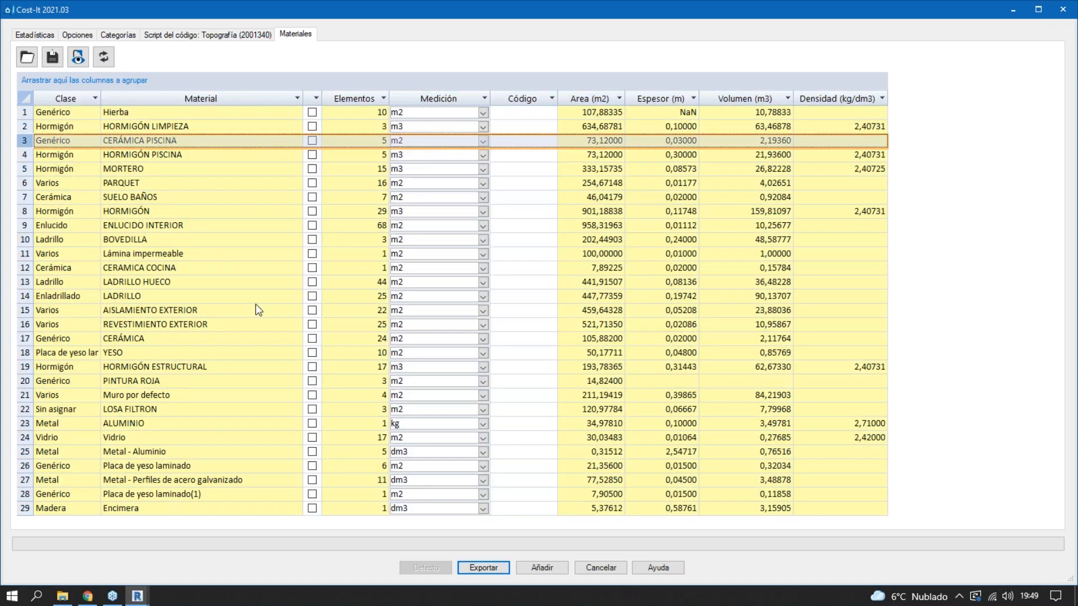
- Mark only REVESTIMIENTO EXTERIOR, AISLAMIENTO EXTERIOR and ENLUCIDO INTERIOR as the materials to export
click(193, 422)
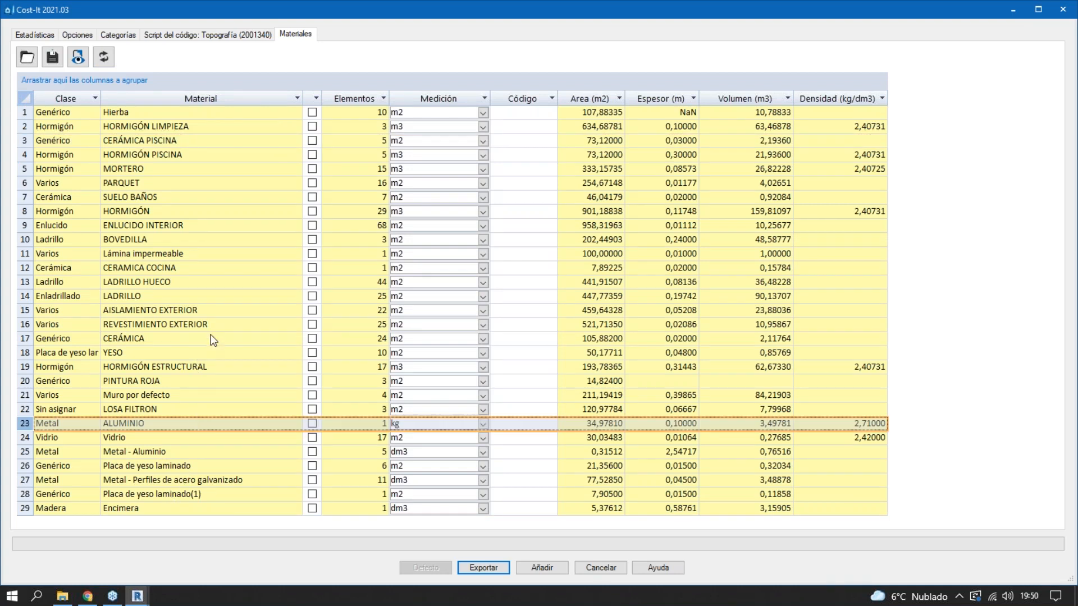
click(311, 325)
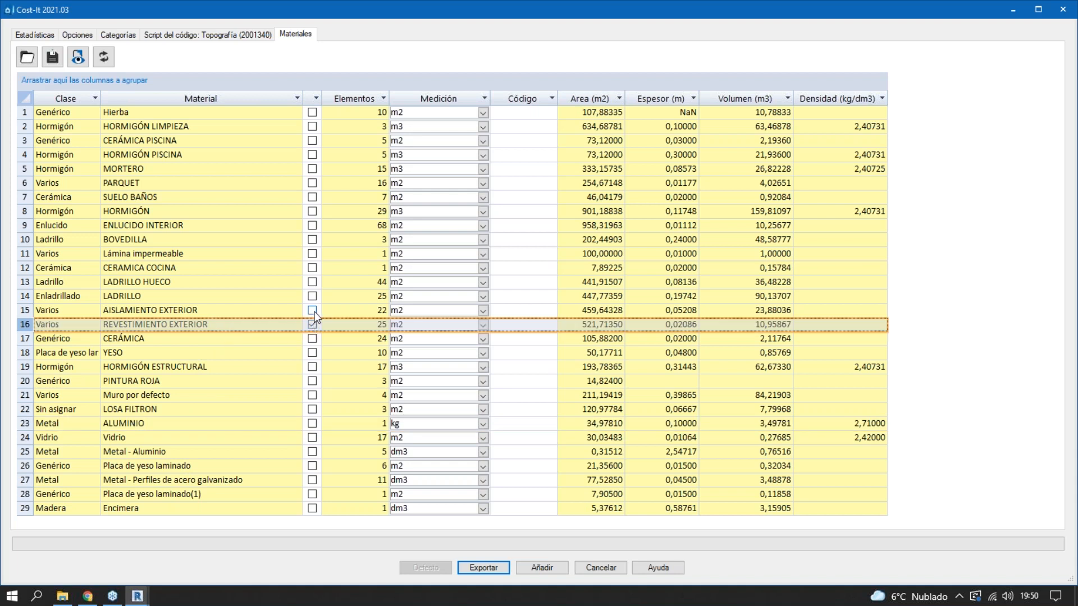
click(312, 312)
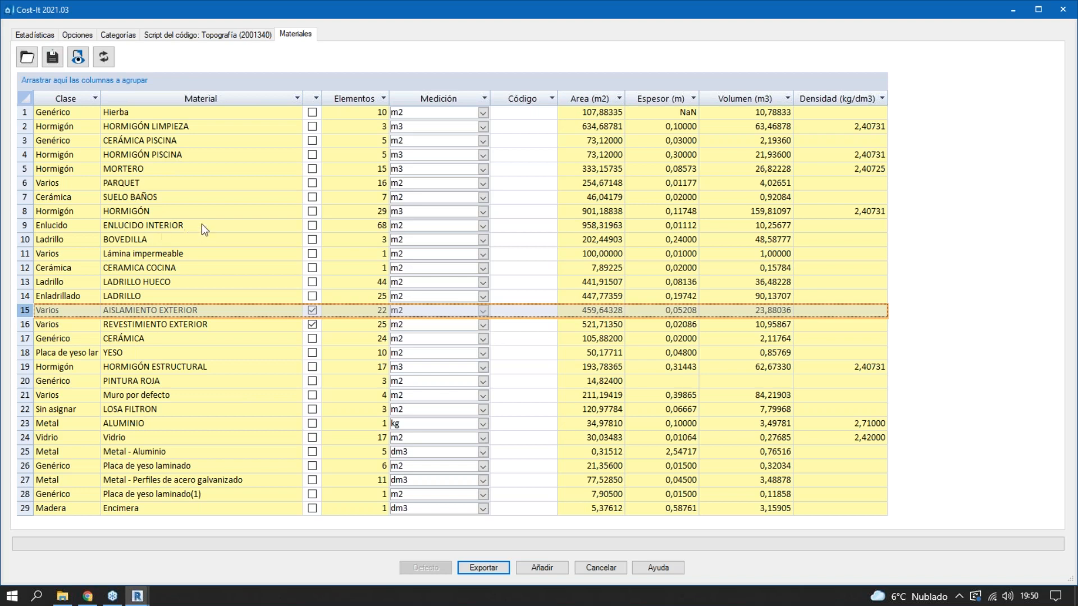
click(313, 227)
- Review the curtain wall panel, curtain wall mullion and Muros entries in the export's category list
click(121, 35)
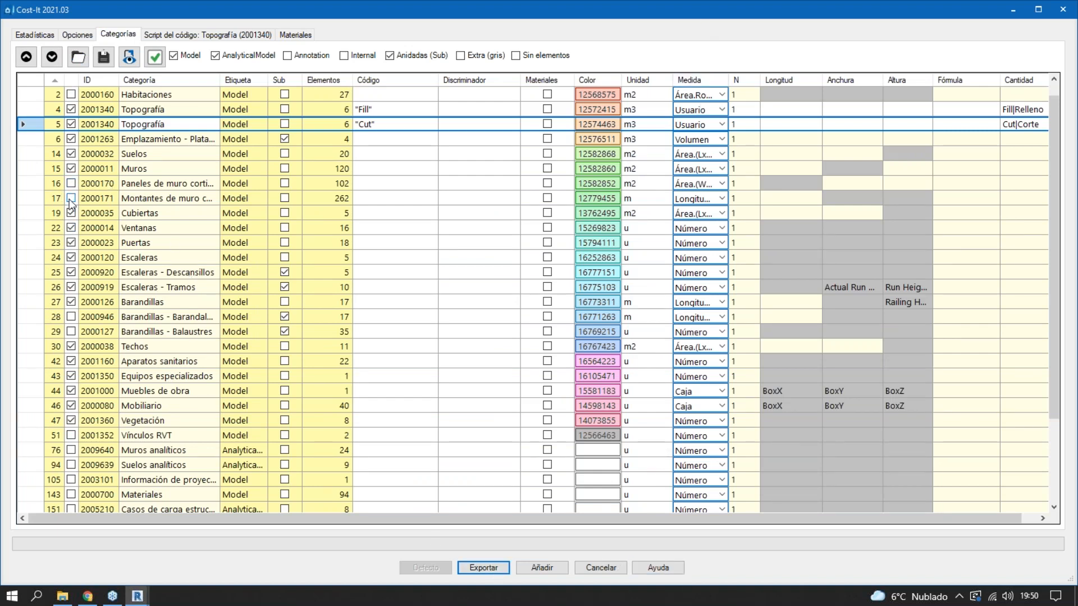
scroll(71, 203, up, 1)
click(164, 218)
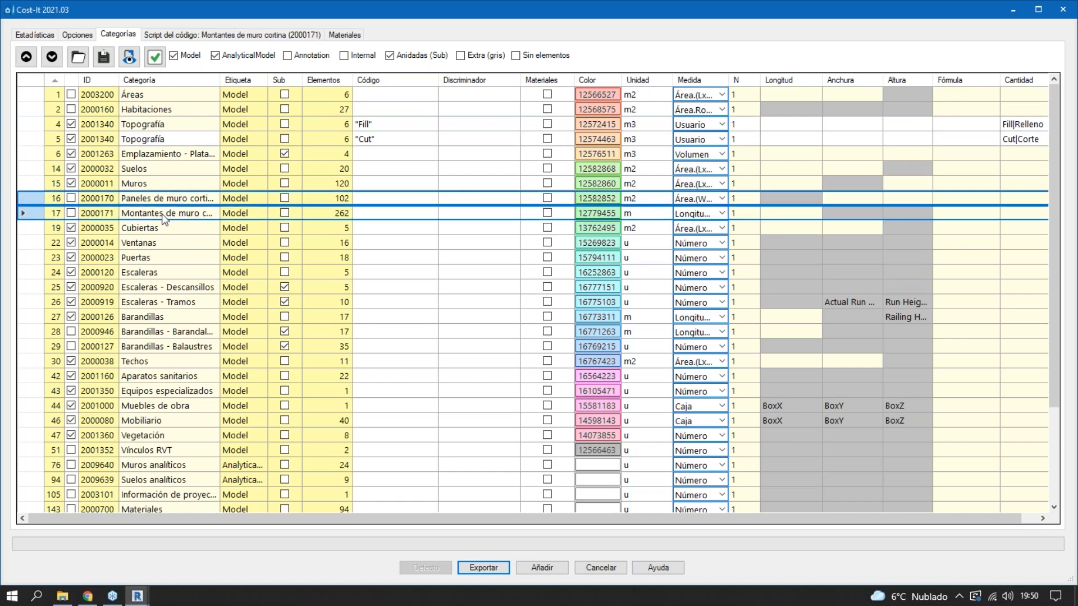
click(164, 186)
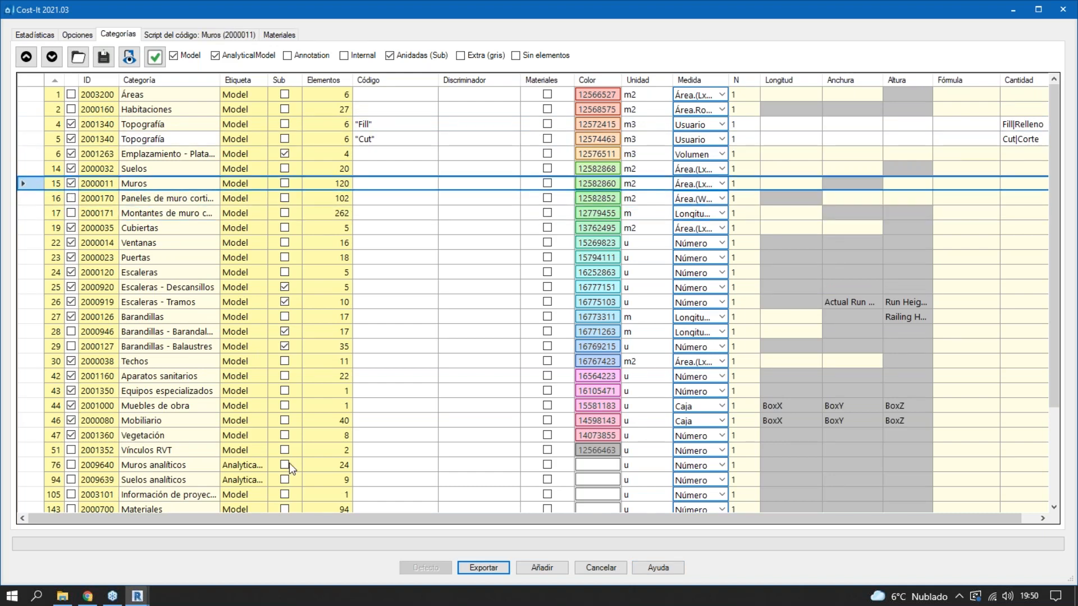
- Export the model to a Presto file in the Escritorio folder, keeping the proposed file name
click(483, 568)
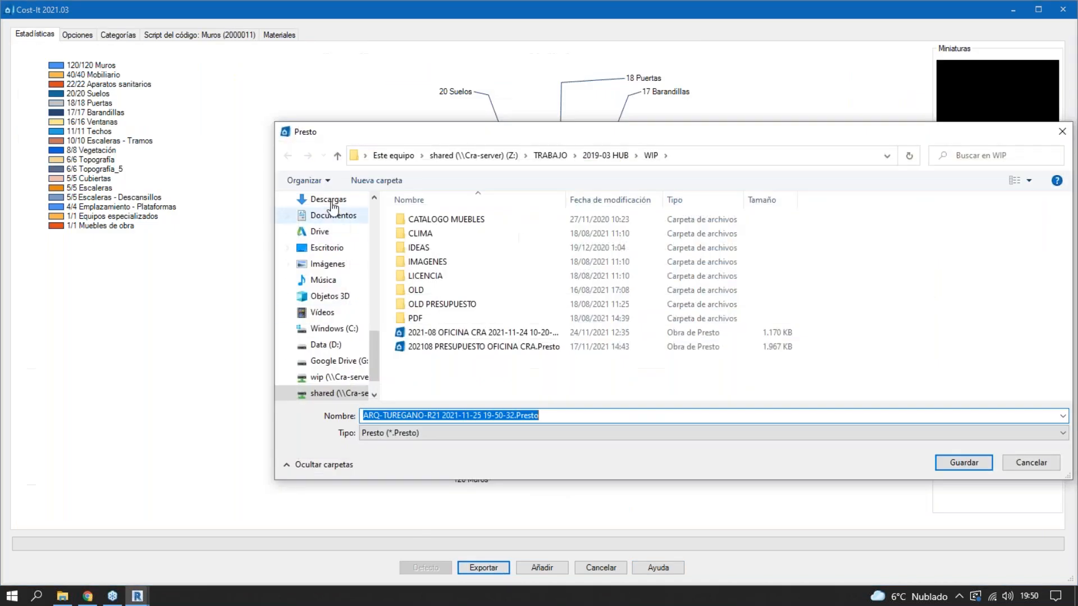
click(328, 249)
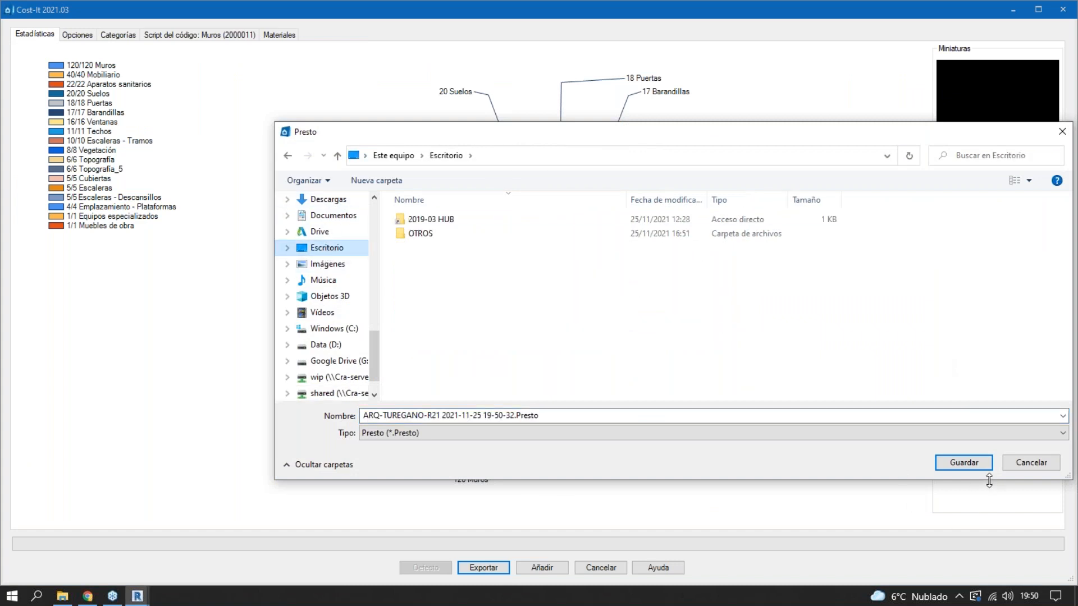
click(963, 464)
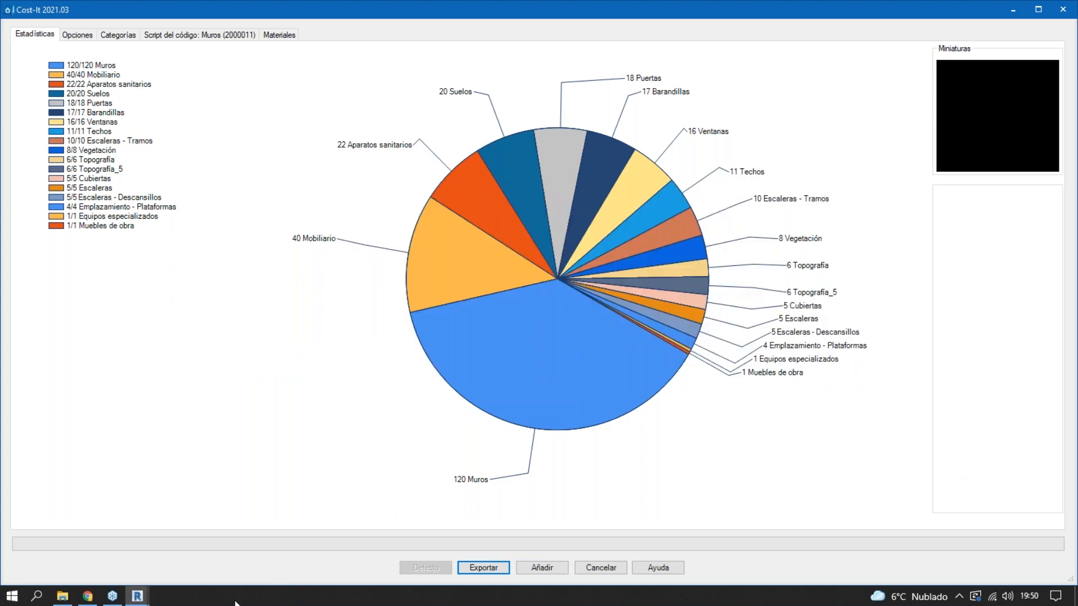
- Switch to the CRA-AUDITAR presentation in Chrome and advance through the OPCIONES and LISTA DE MEDICIÓN slides to SELECCIONAR
mouse_move(88, 598)
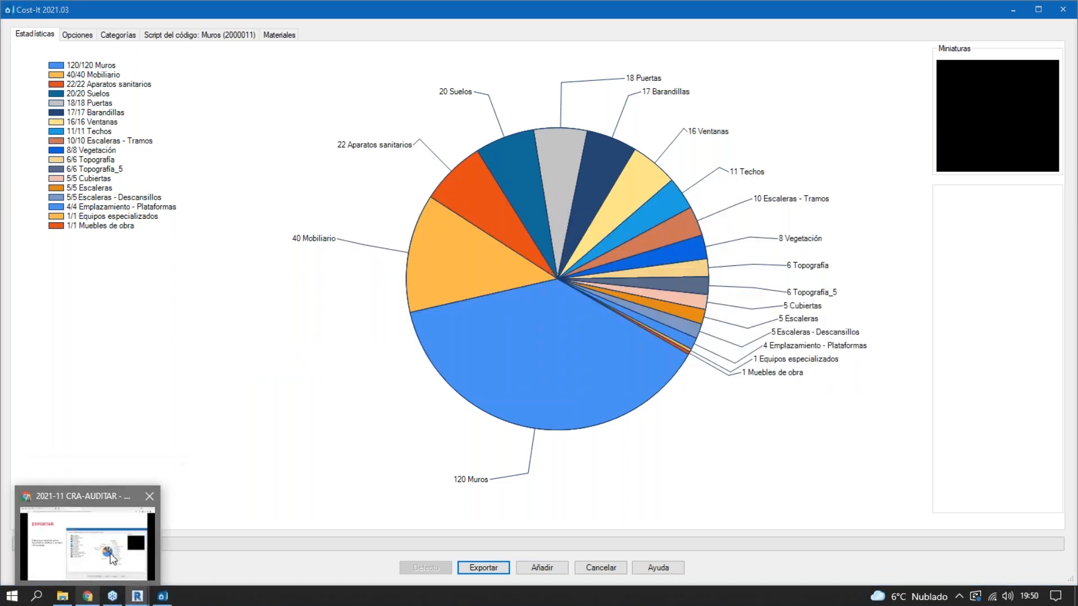
click(110, 553)
key(Right)
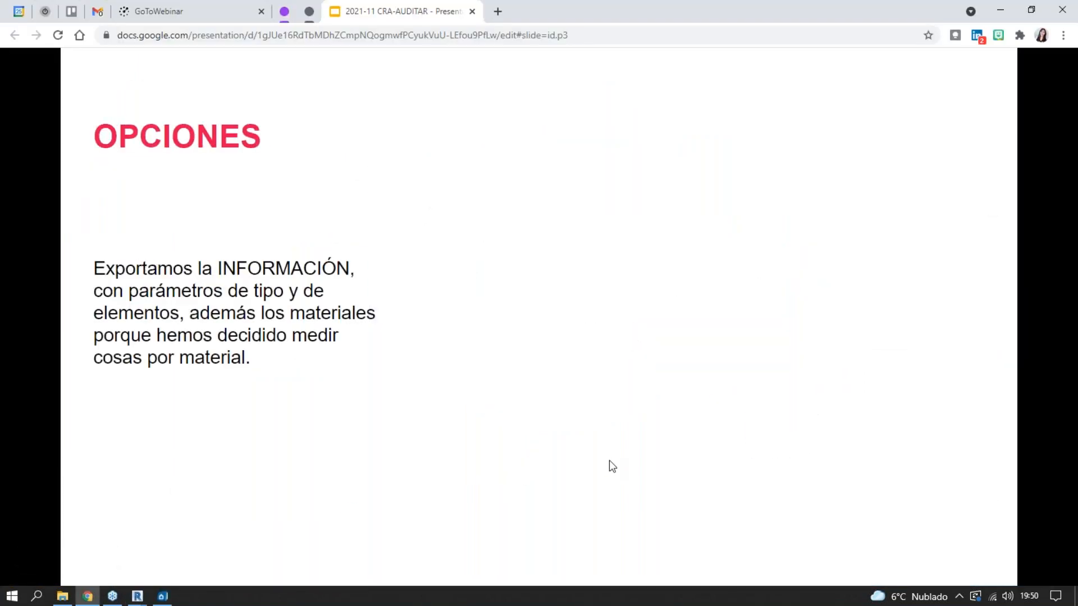
key(Right)
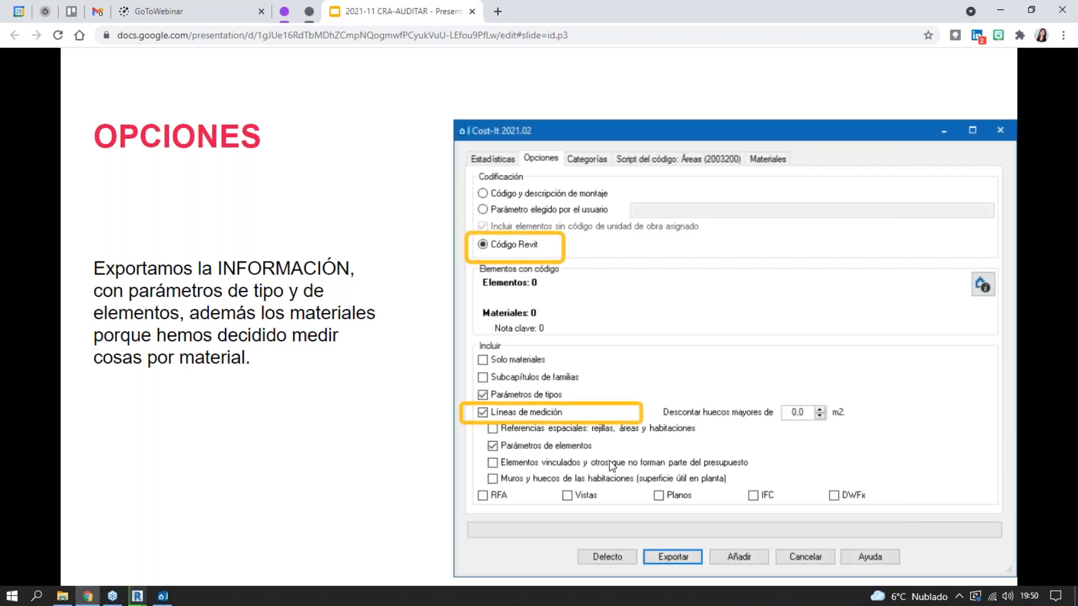
click(492, 455)
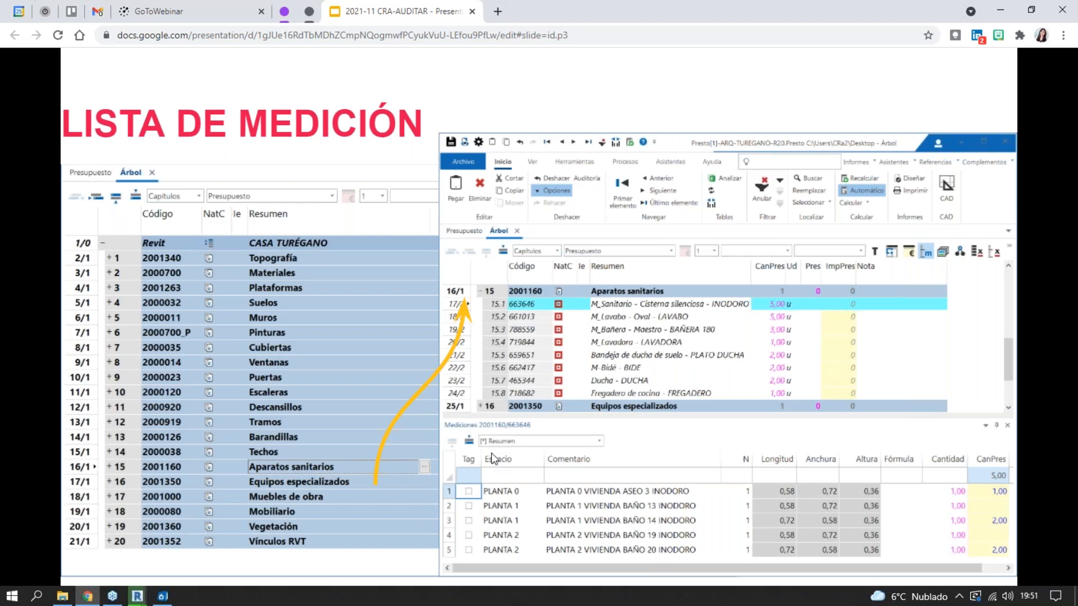
key(Right)
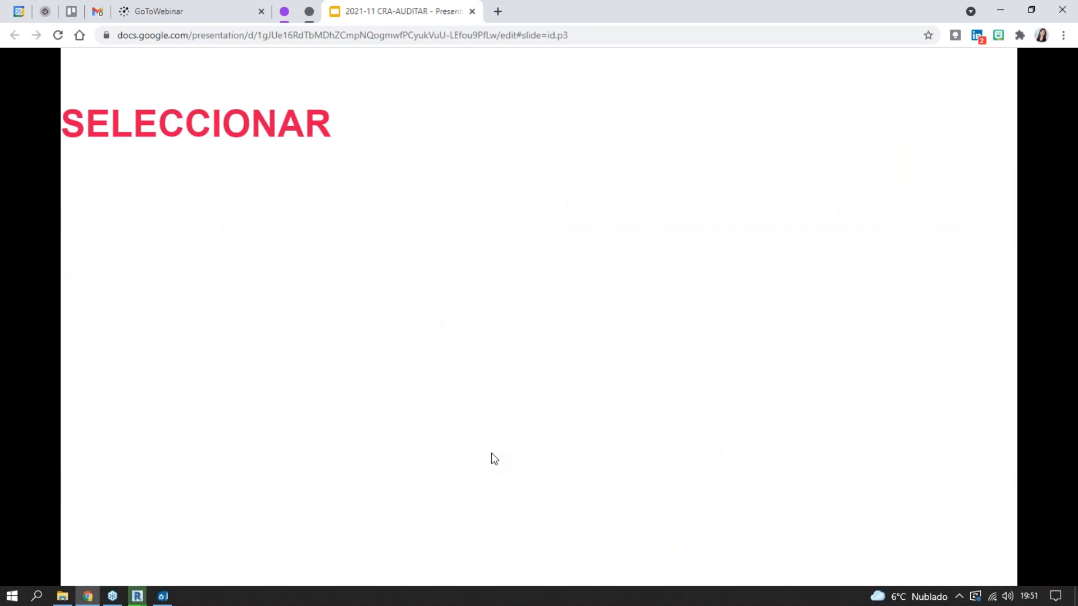
key(Right)
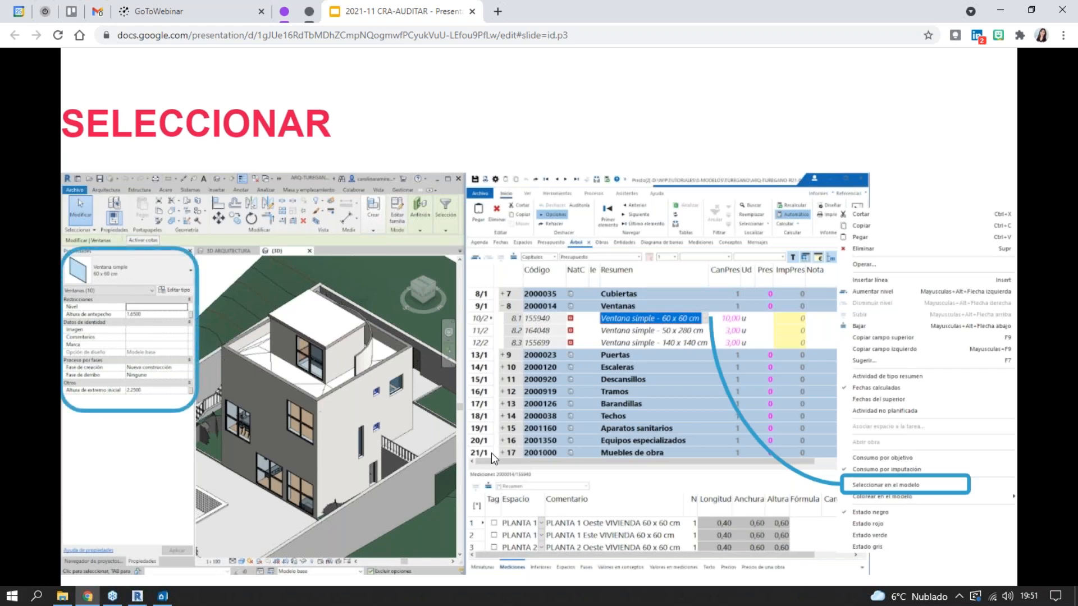
- Switch to the exported budget in Presto, maximize its window and close the Miniaturas pane
click(137, 596)
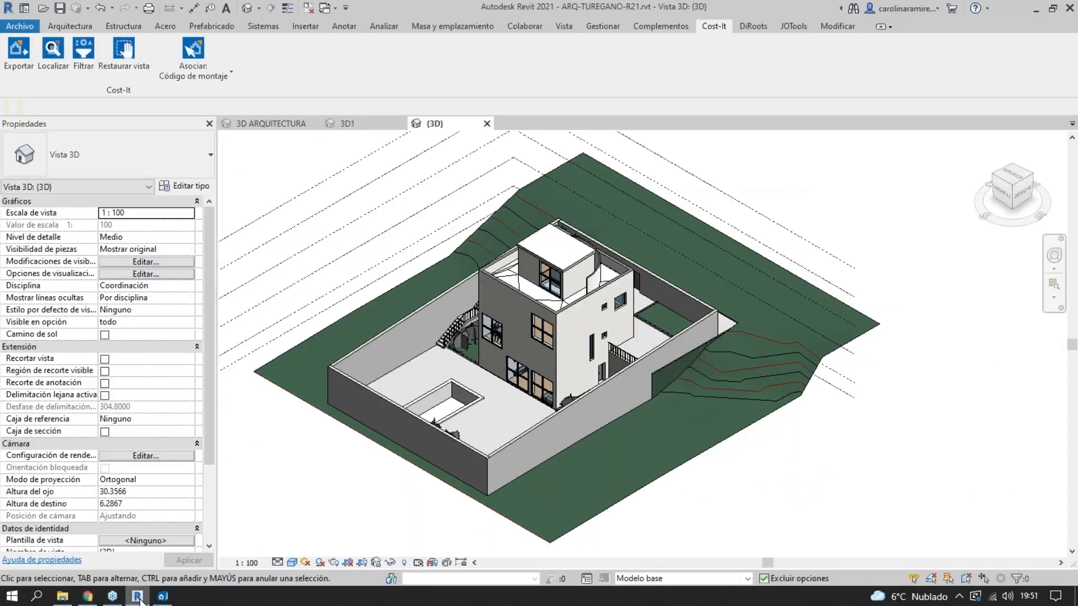
click(163, 596)
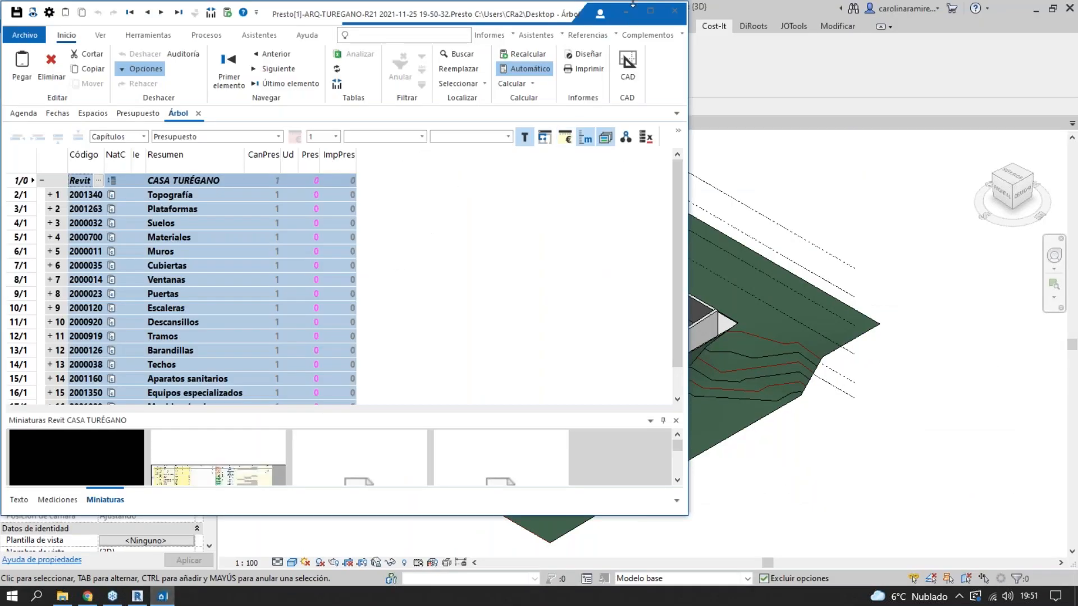
click(653, 12)
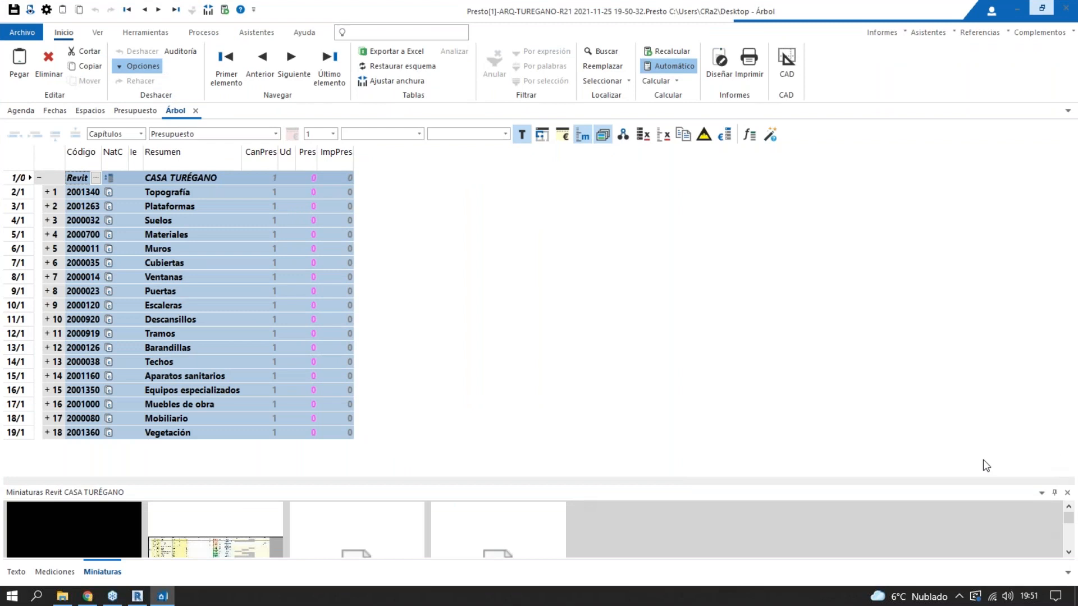
click(1067, 492)
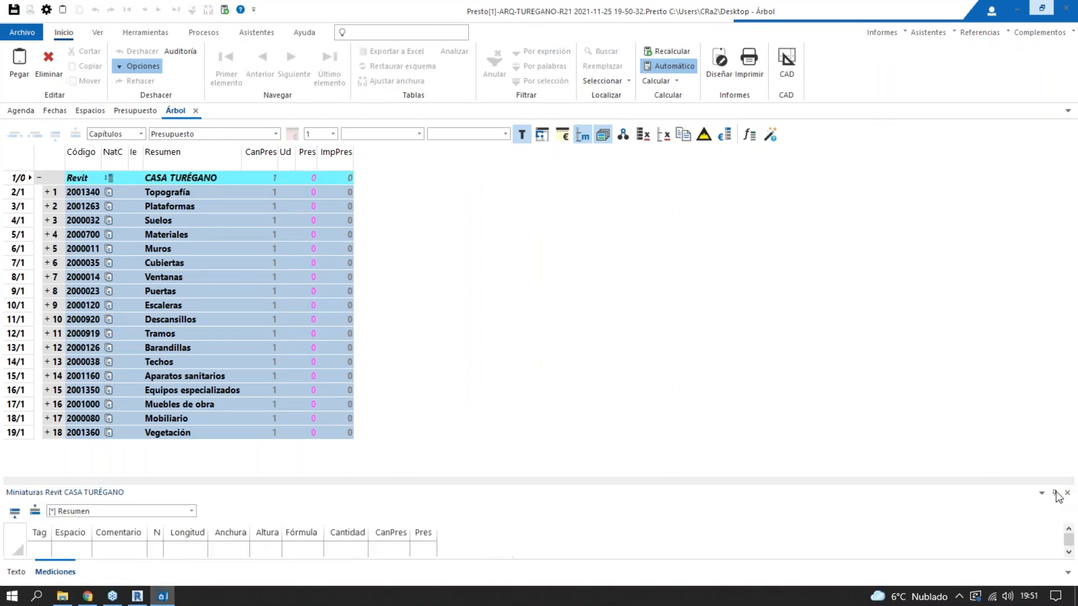
- Look over the budget's chapters from Topografía to Vegetación and expand the Ventanas chapter
drag(188, 192, 192, 435)
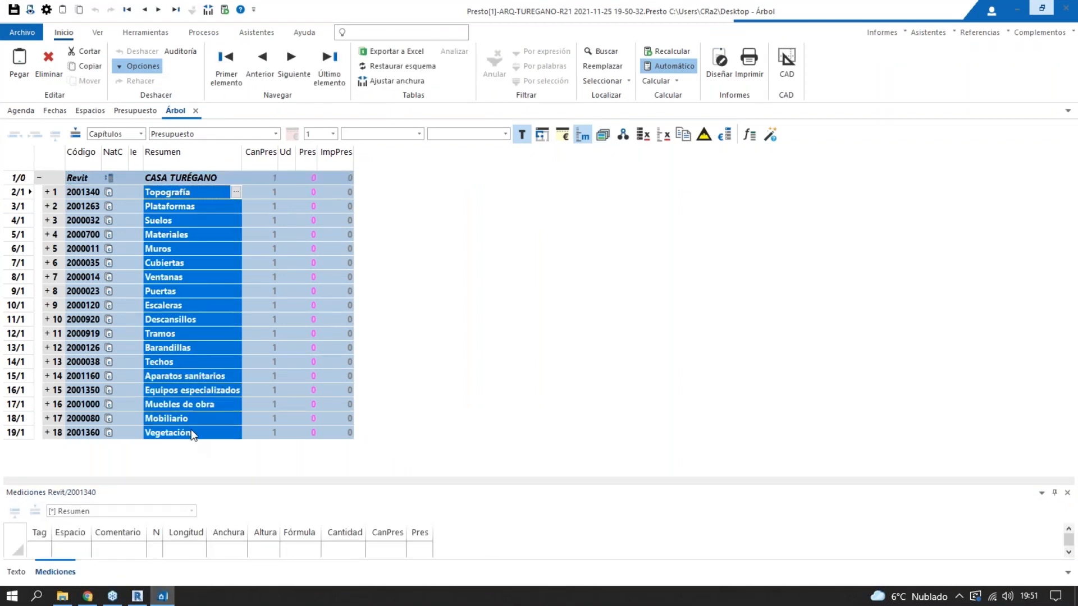
click(535, 301)
double_click(185, 274)
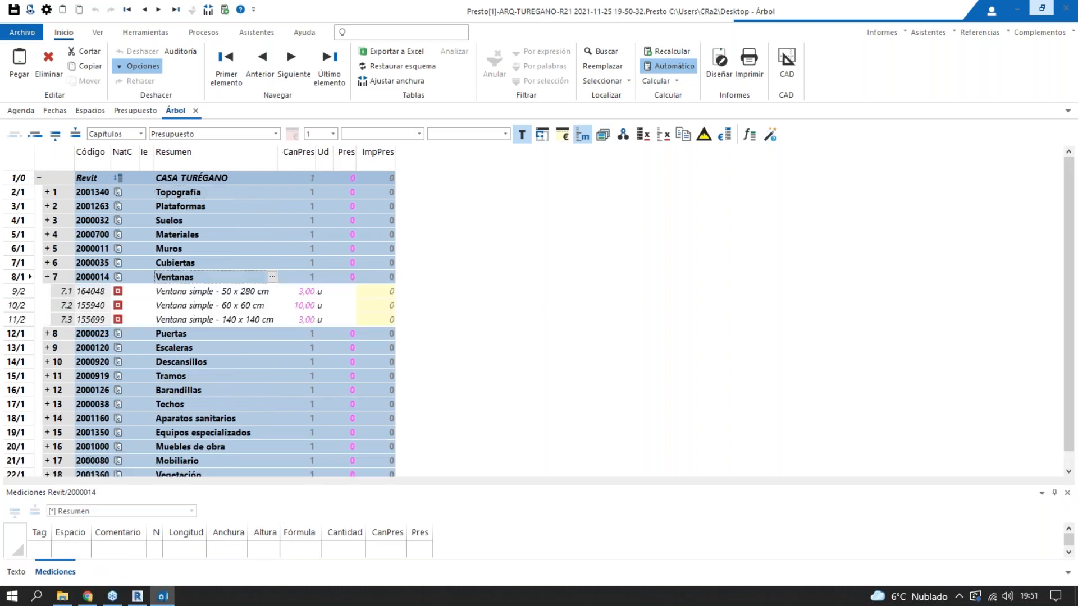
- Place Presto and Revit side by side and select the Ventanas chapter's elements in the Revit model
drag(385, 11, 1075, 168)
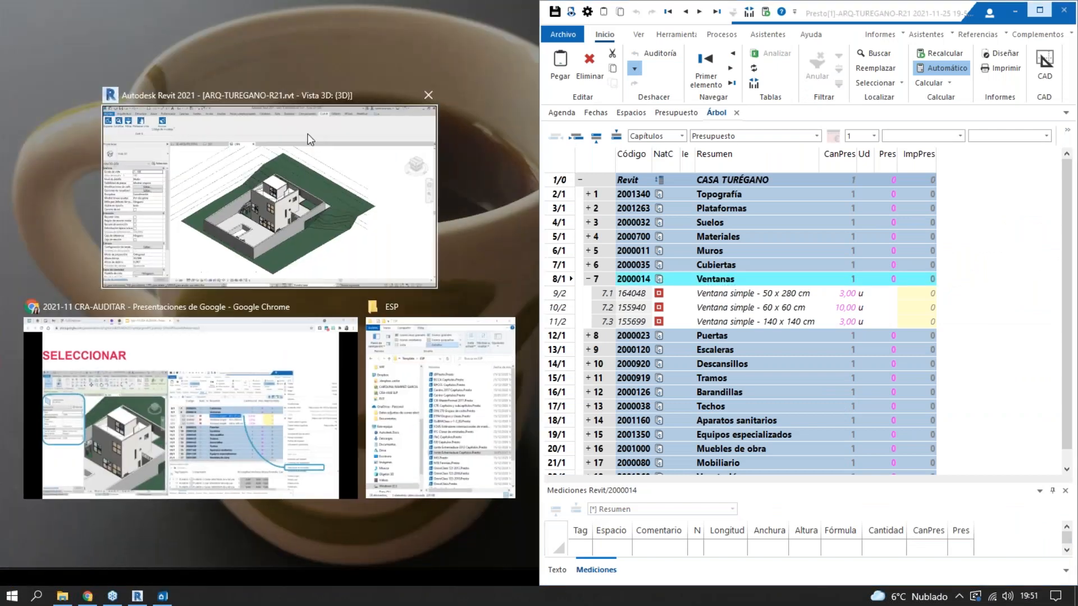
click(500, 292)
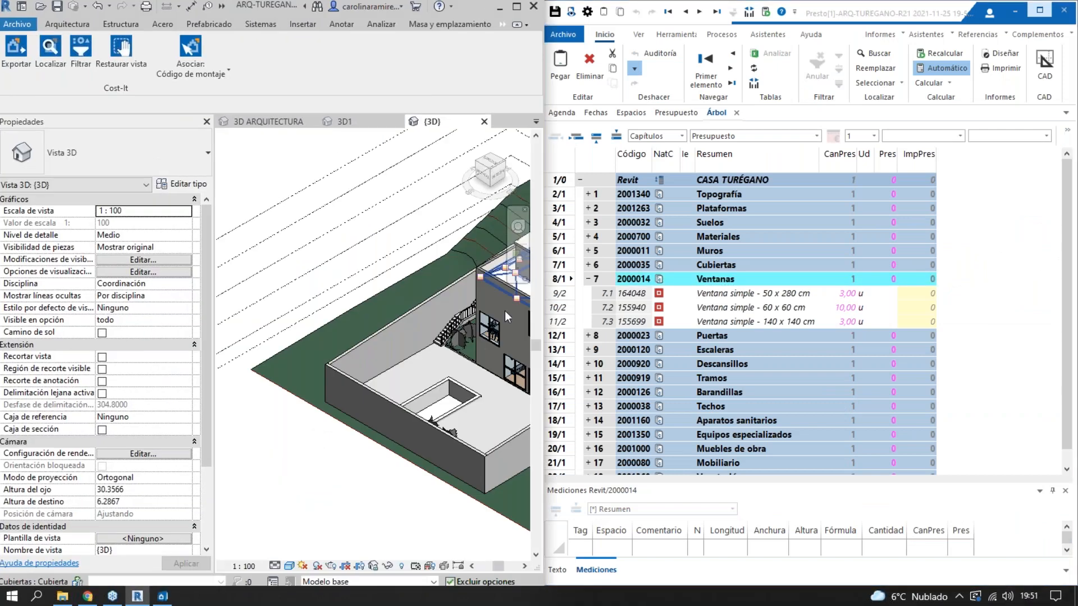
shift+middle_drag(304, 356, 360, 449)
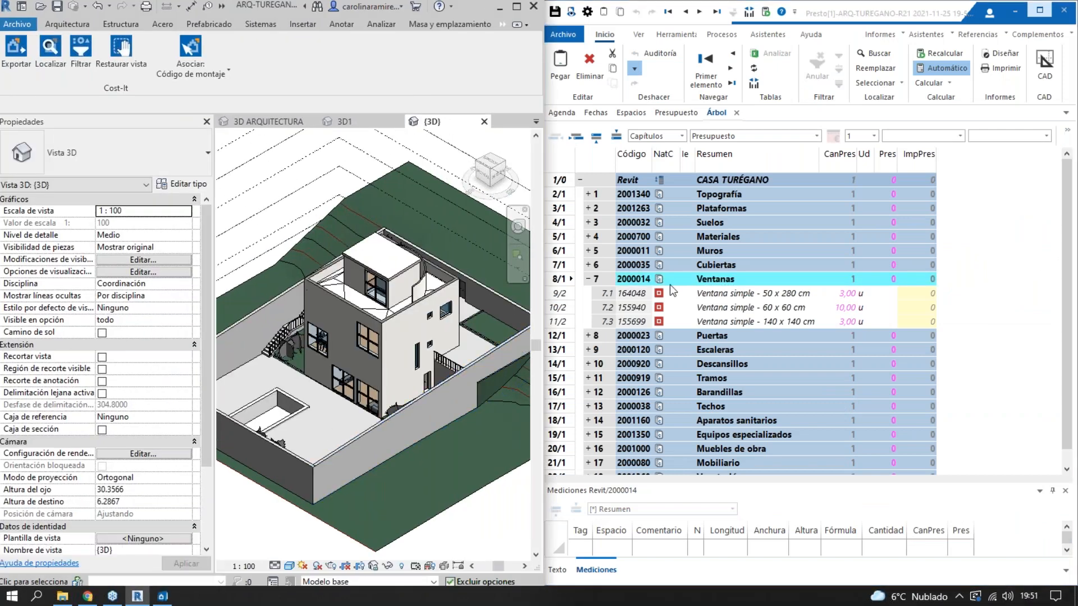
right_click(737, 279)
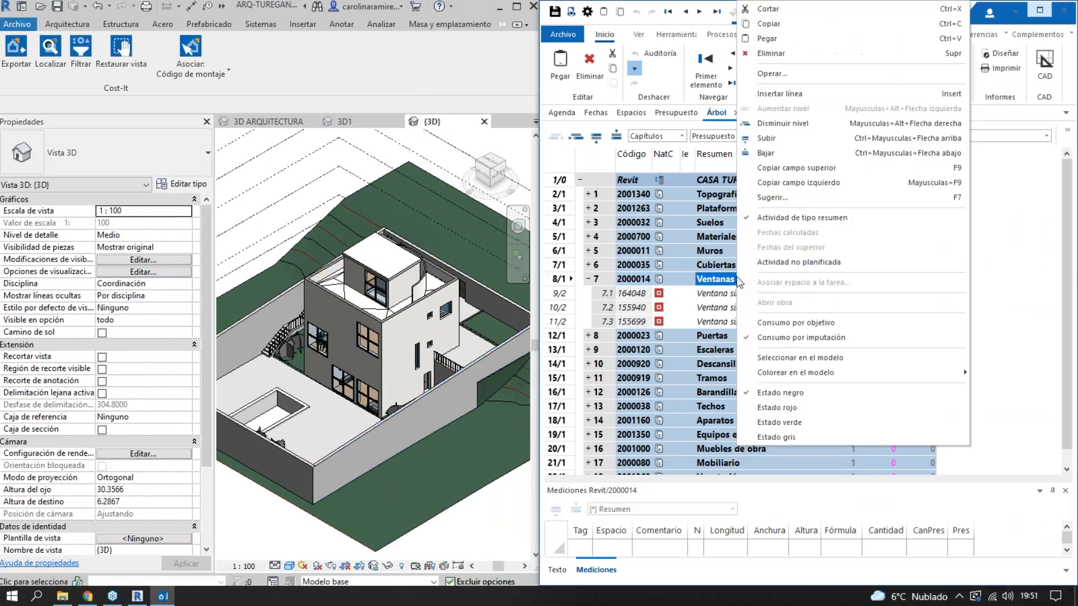
click(837, 364)
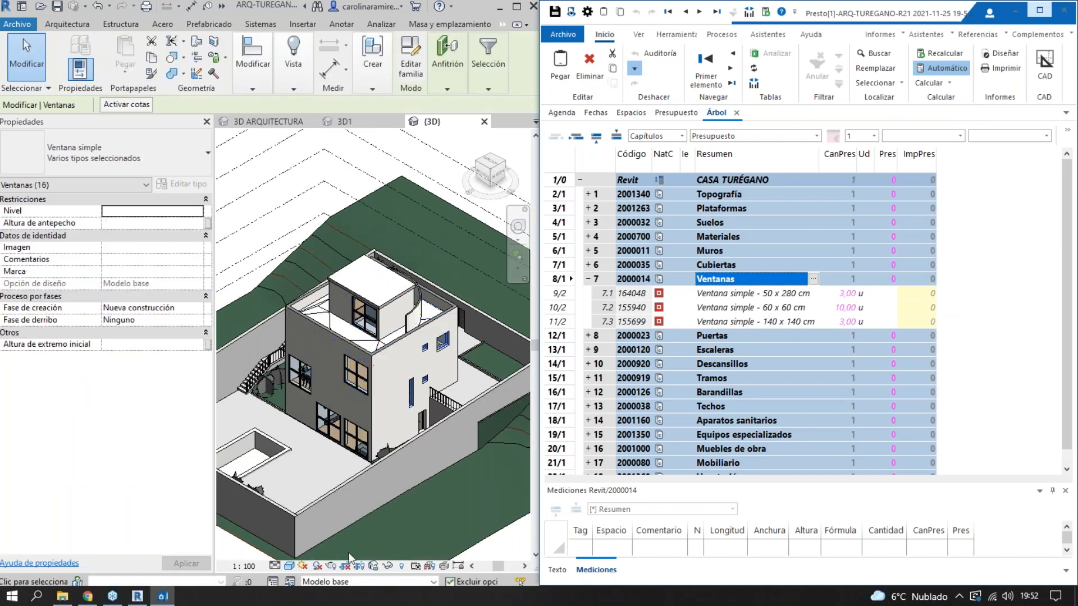
- Temporarily isolate the selected Ventanas category in the Revit 3D view and clear the selection
click(387, 567)
click(483, 488)
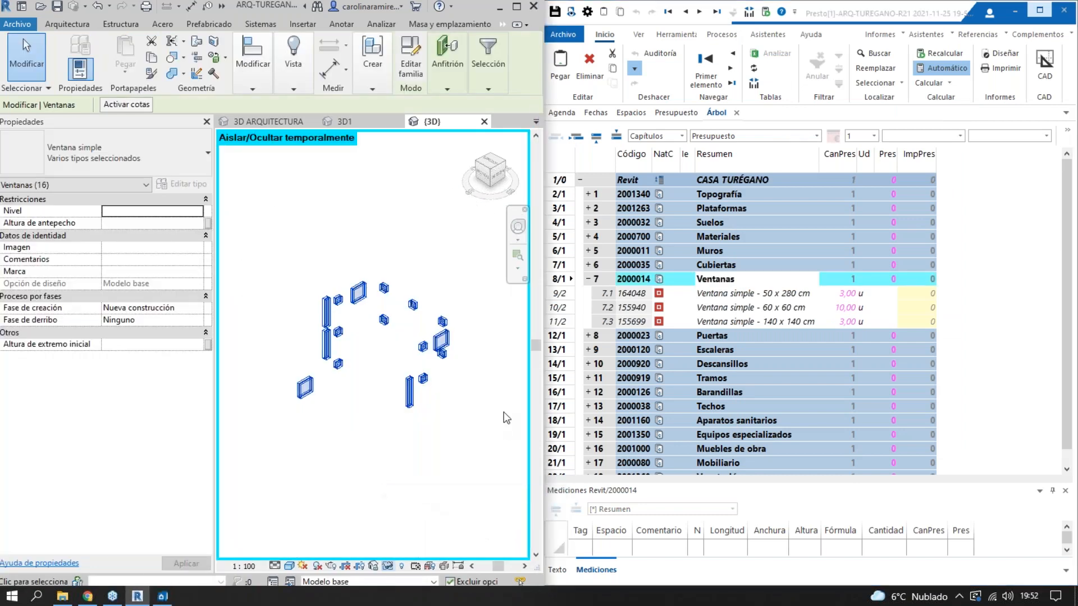
click(507, 418)
- Select the elements of the budget item Ventana simple - 50 x 280 cm in the Revit model
click(736, 297)
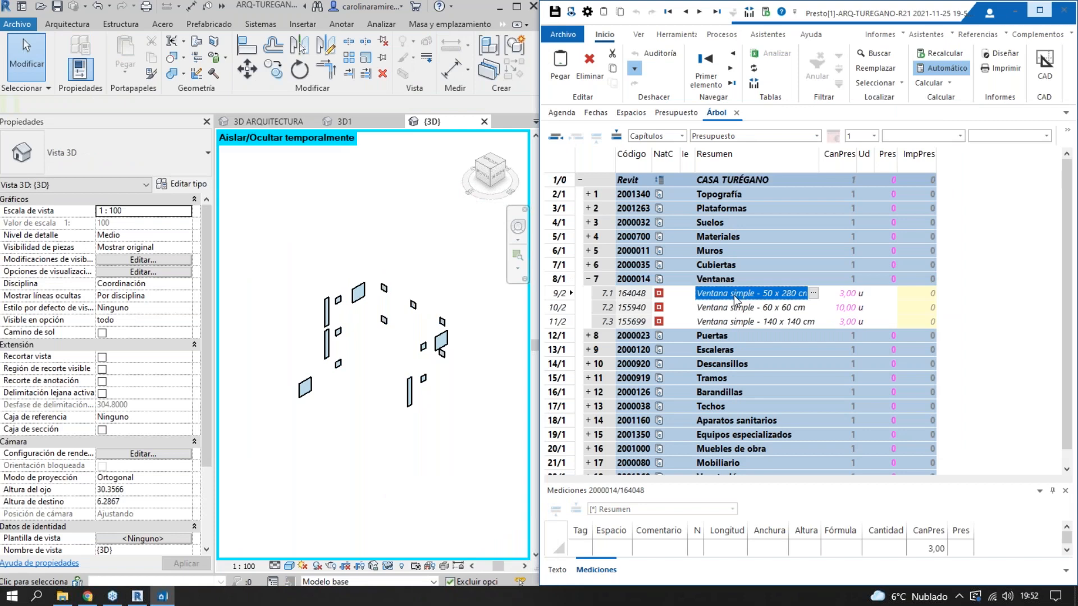
right_click(735, 297)
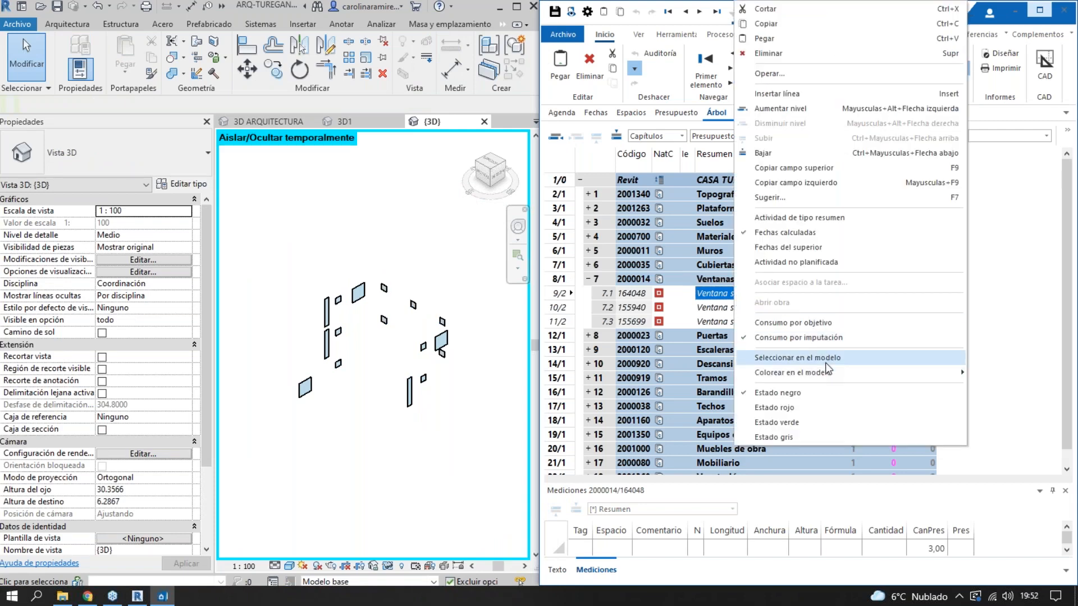
key(Escape)
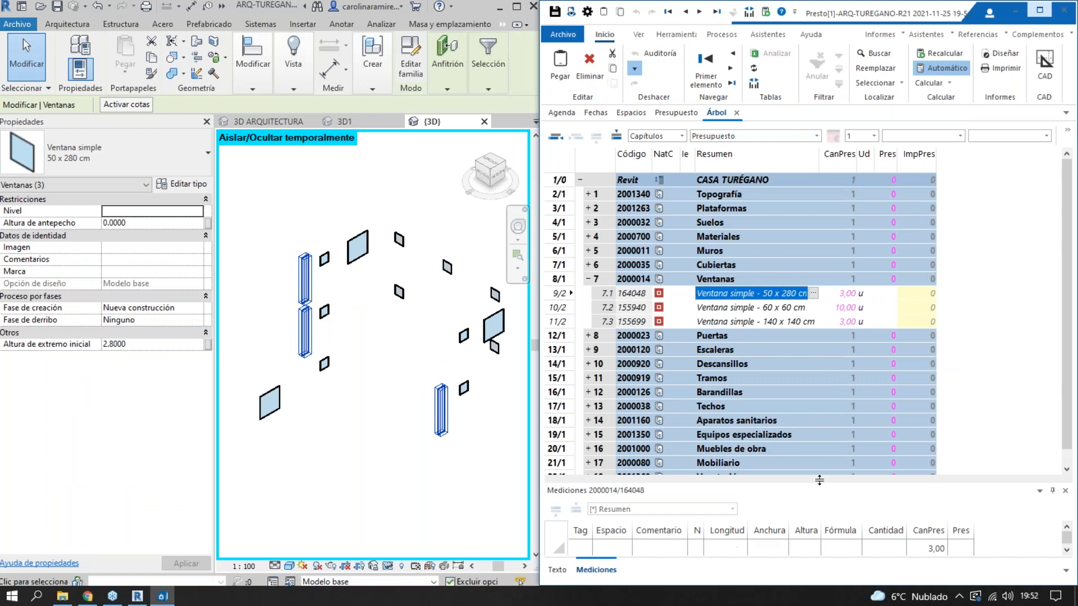
- Enlarge the Mediciones pane and select all measurement lines of Ventana simple - 50 x 280 cm
click(734, 280)
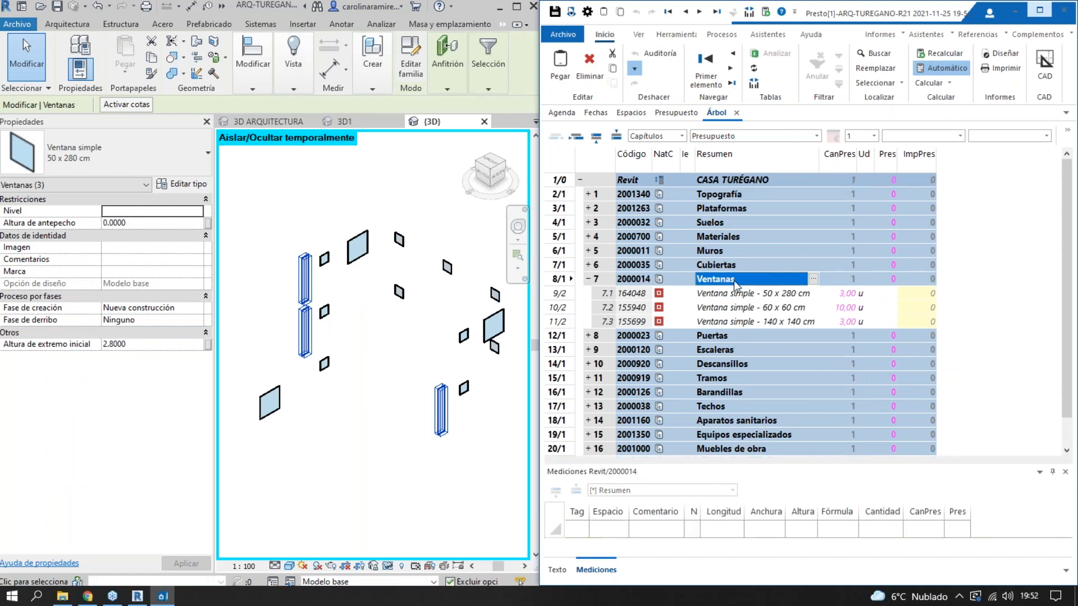
drag(744, 293, 744, 328)
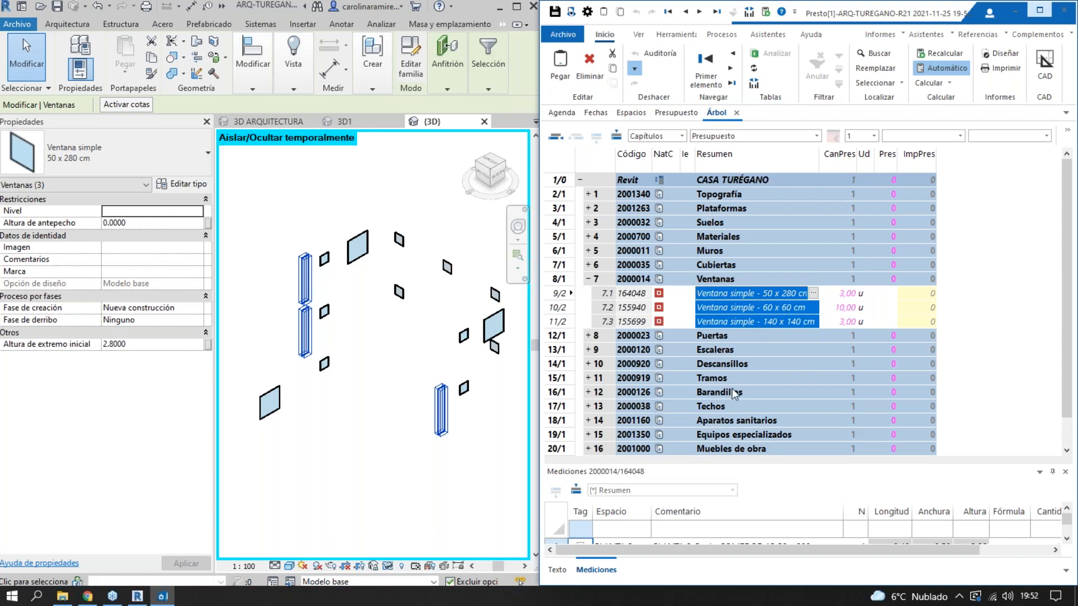
drag(777, 462, 759, 357)
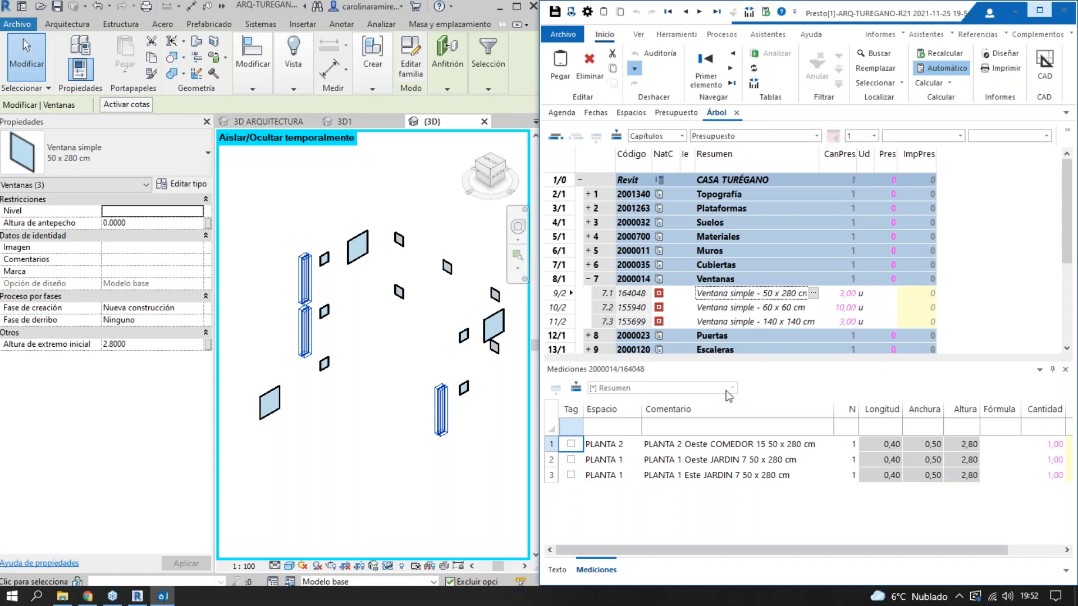
click(715, 505)
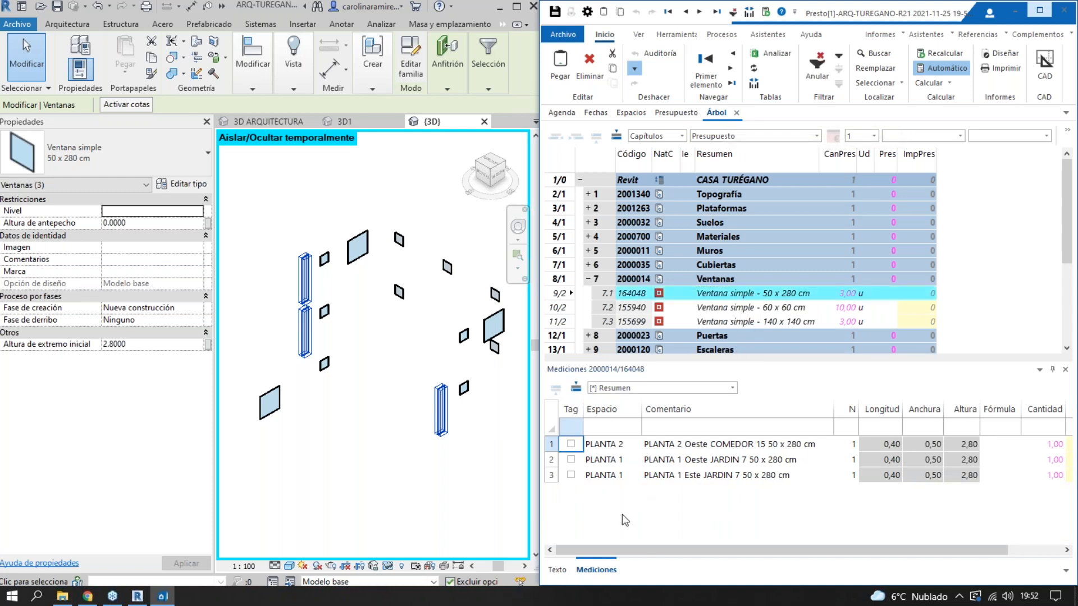
click(617, 447)
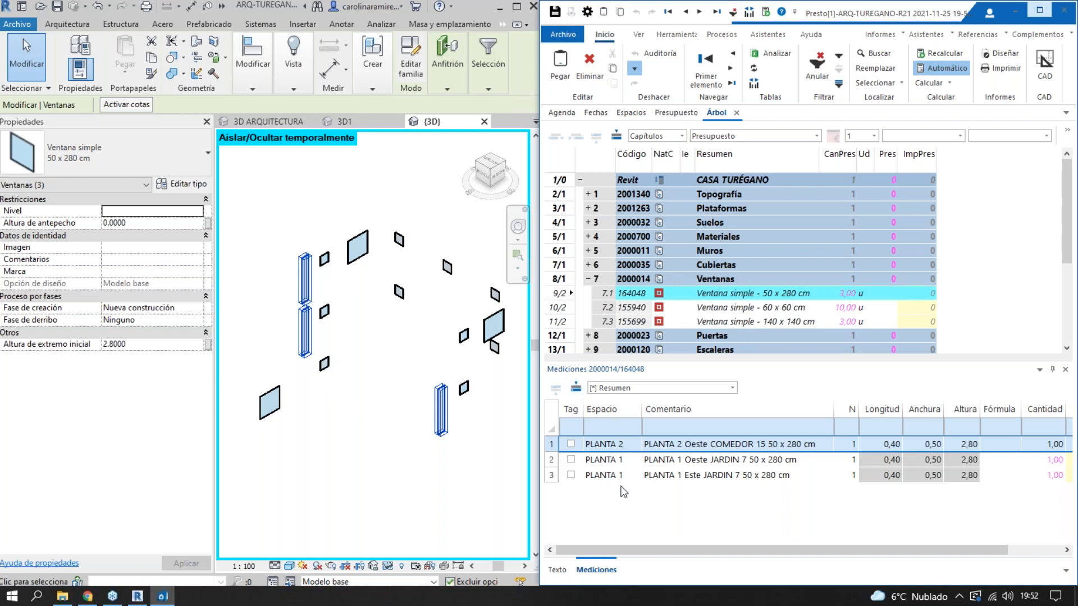
shift+click(552, 461)
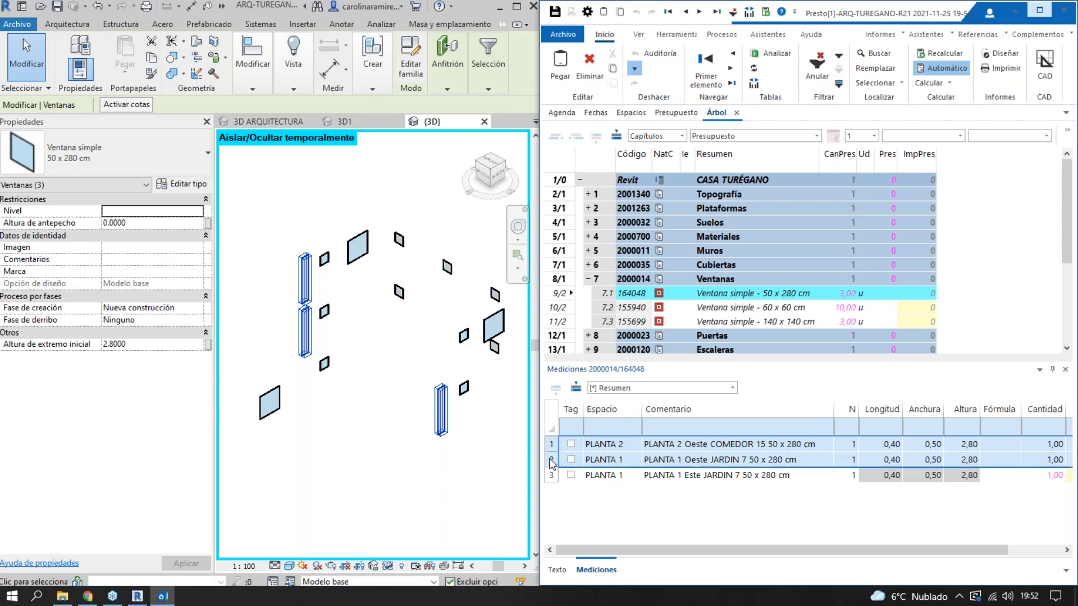
shift+click(552, 475)
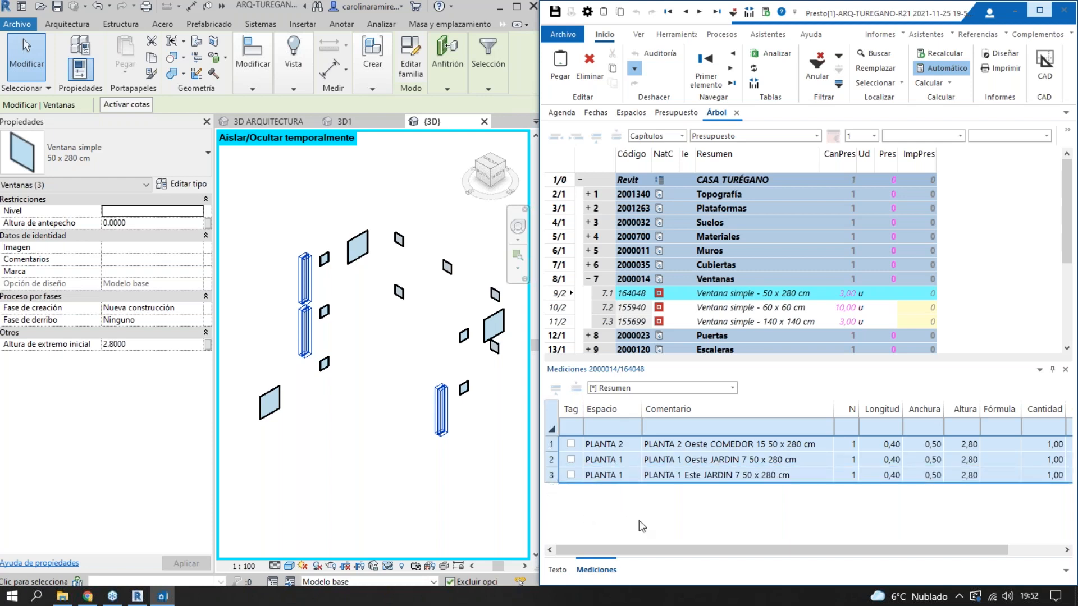
- Select the window of the measurement line PLANTA 1 Oeste JARDIN 7 50 x 280 cm in the Revit model
click(553, 460)
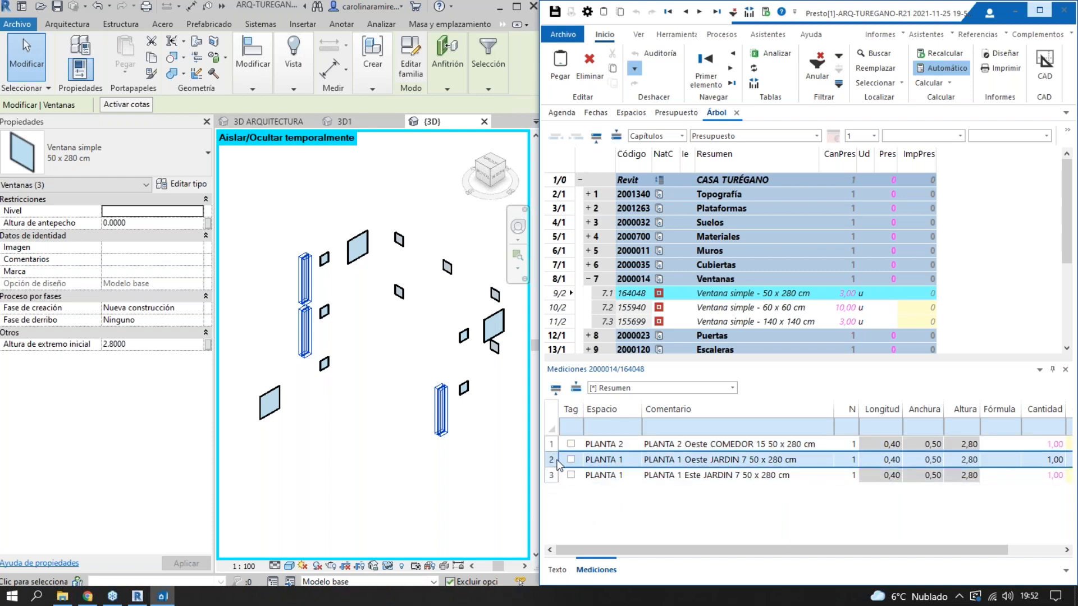
right_click(624, 465)
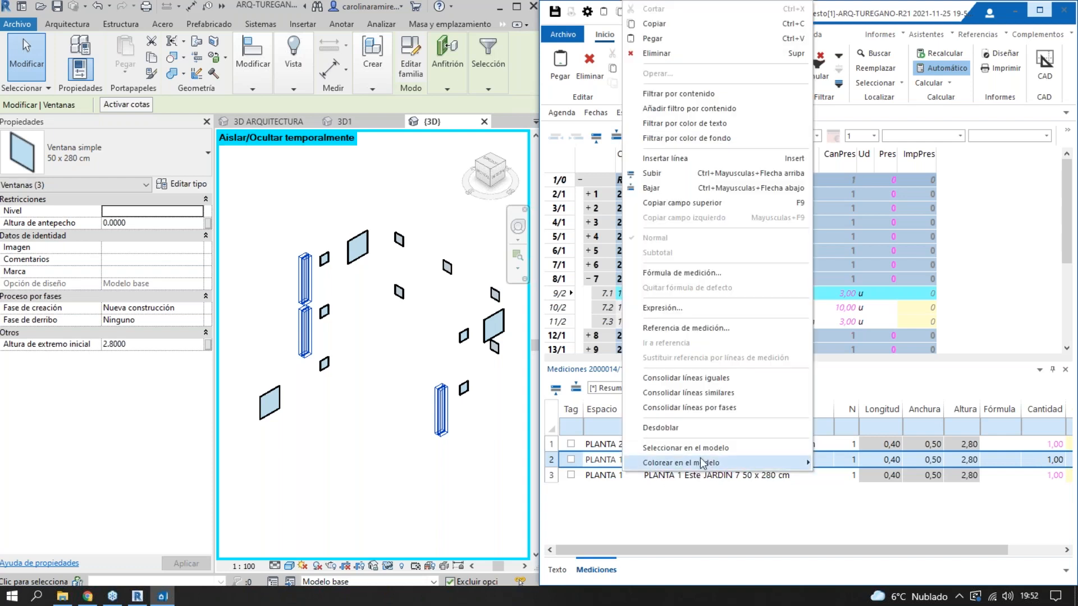
click(709, 453)
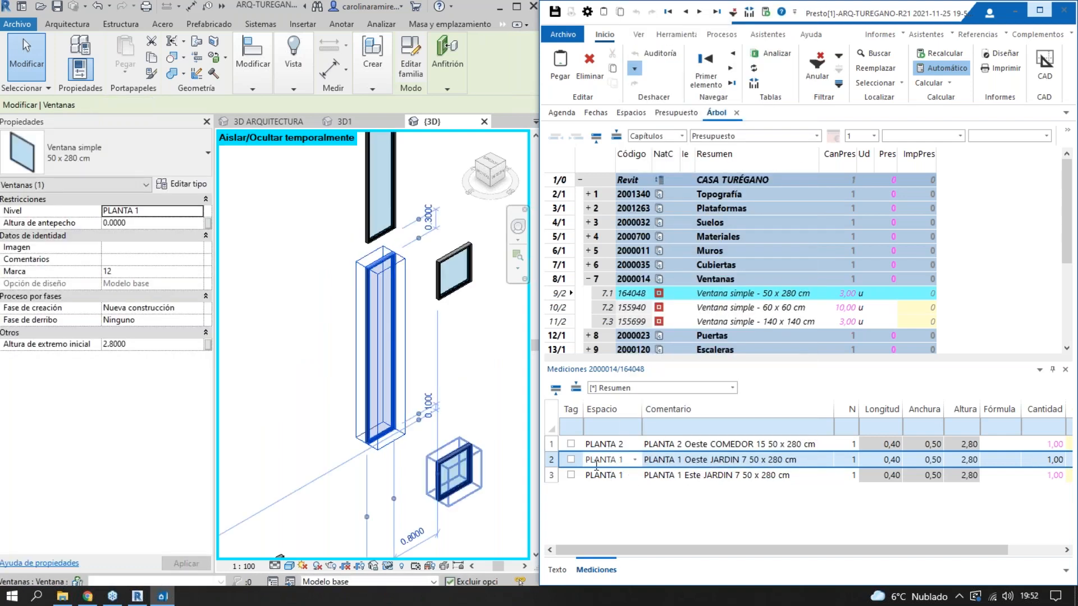
- Check the Longitud, Anchura and Altura measurements of the 50 x 280, 60 x 60 and 140 x 140 cm windows
click(895, 413)
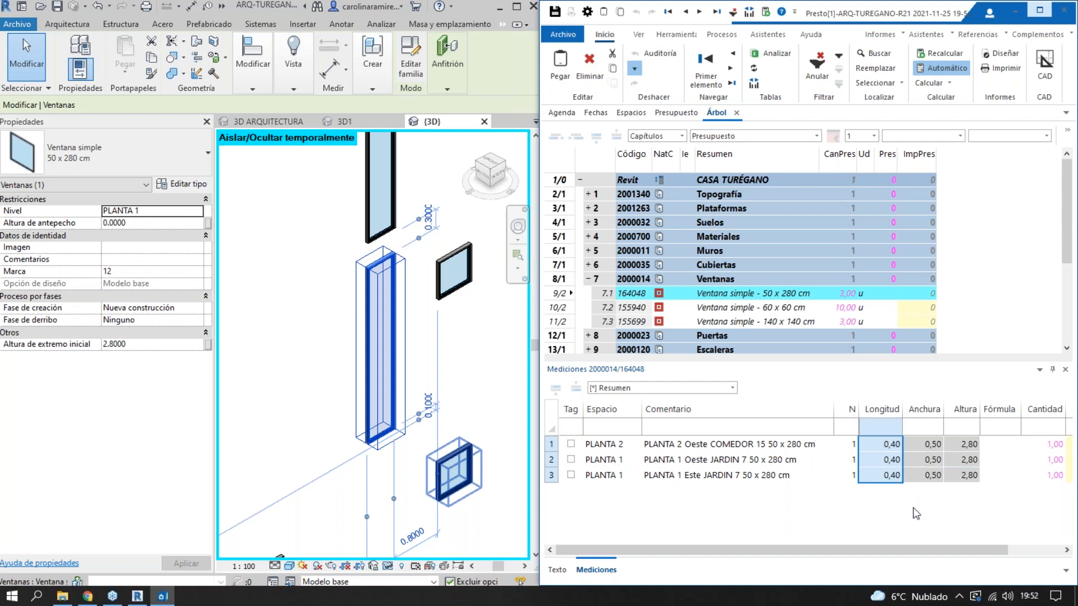
click(937, 413)
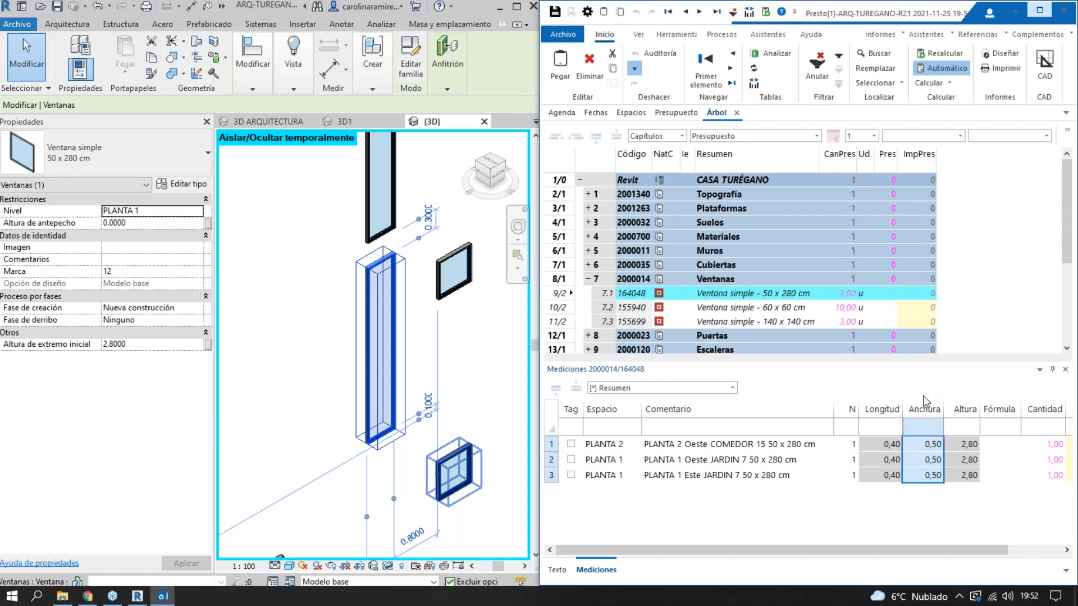
click(953, 409)
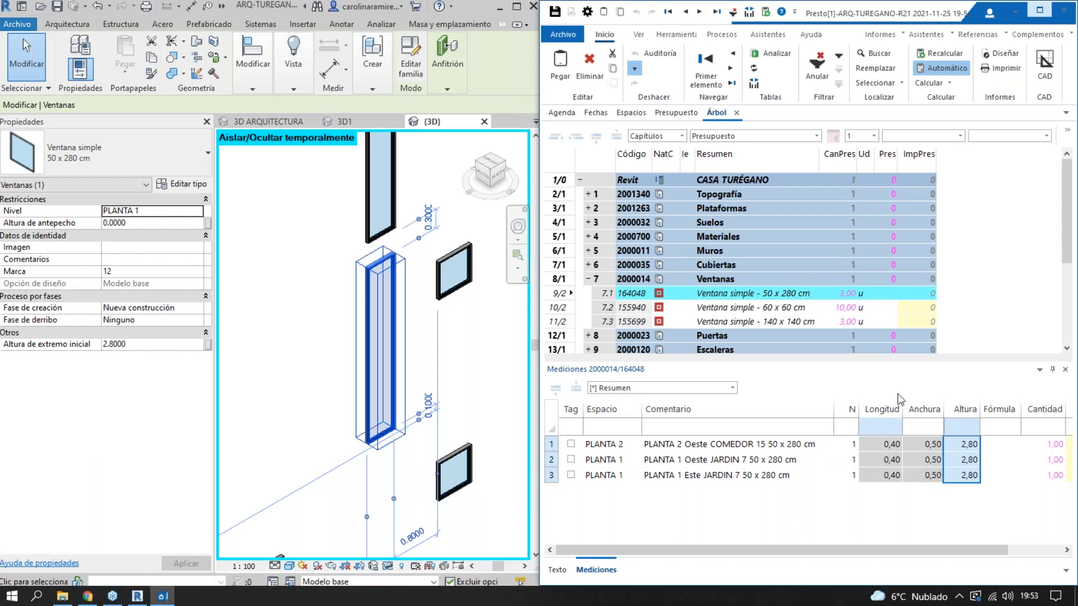
click(778, 307)
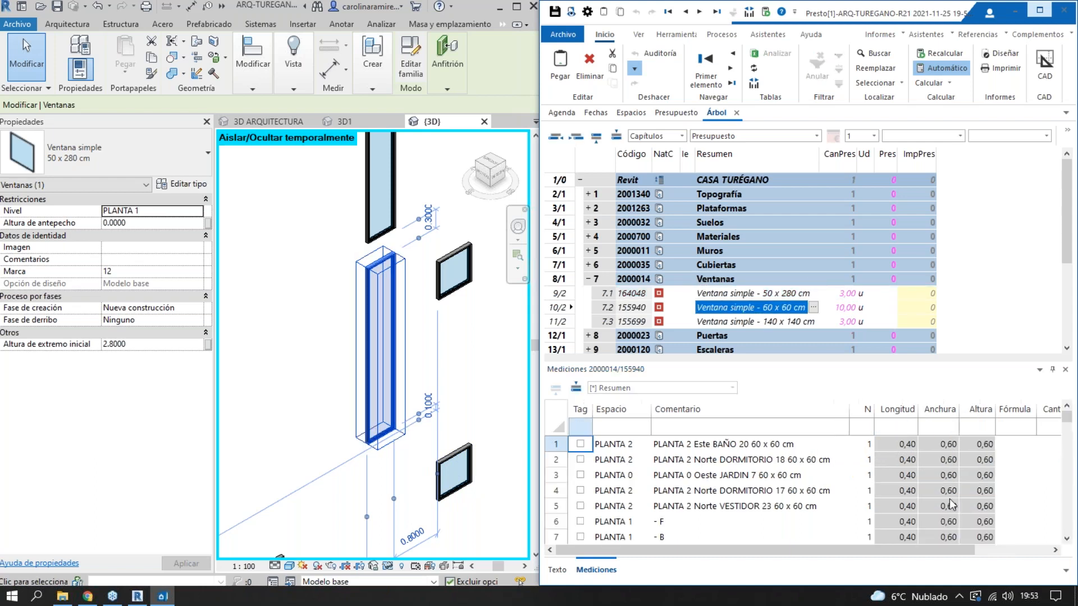
click(799, 324)
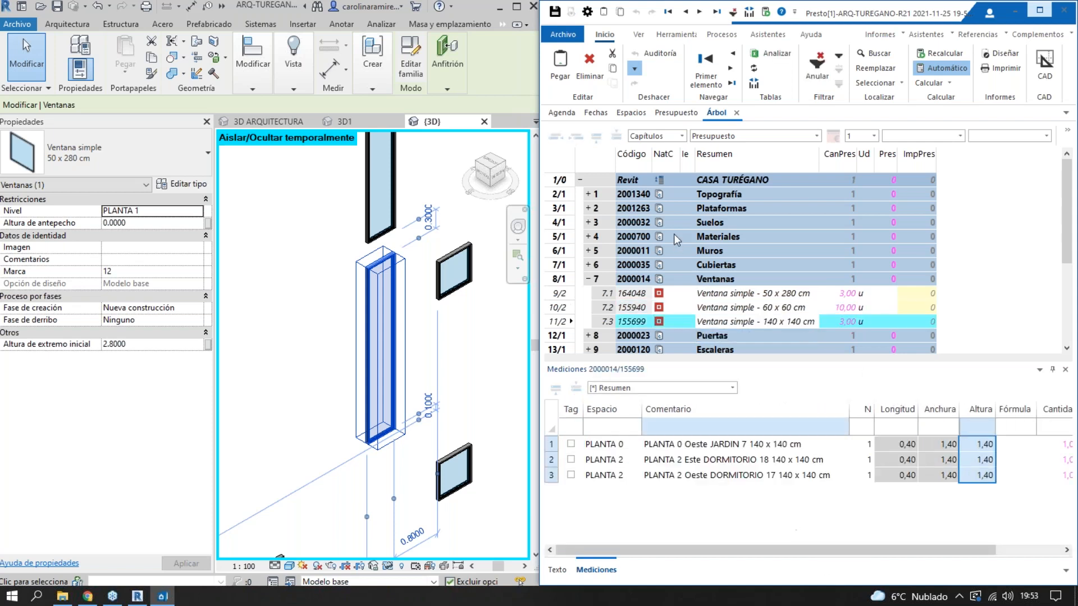
- Expand the Aparatos sanitarios chapter and show the measurement lines of M_Bañera - Maestro - BAÑERA 180
scroll(748, 302, down, 1)
scroll(748, 302, down, 2)
double_click(749, 300)
scroll(753, 297, down, 1)
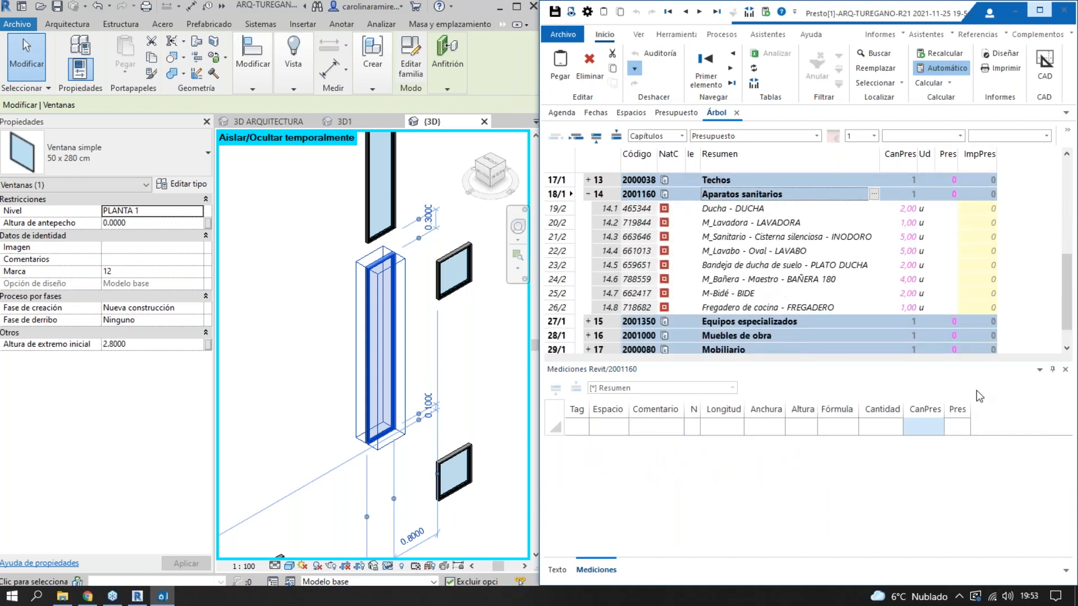
click(828, 281)
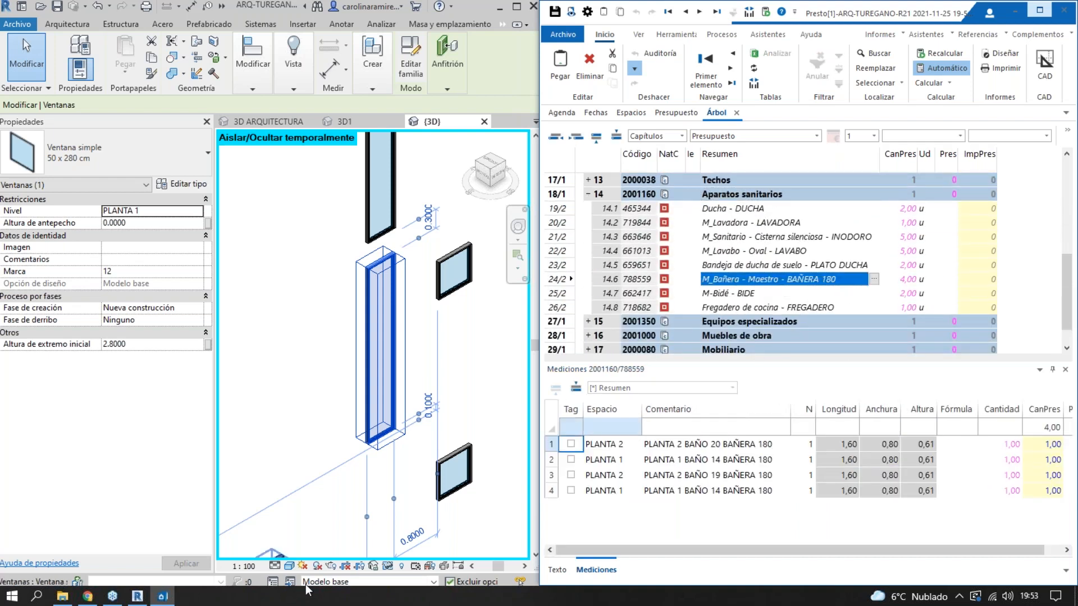
- Reset the temporary isolation in the Revit 3D view
click(388, 566)
click(398, 552)
scroll(398, 435, down, 5)
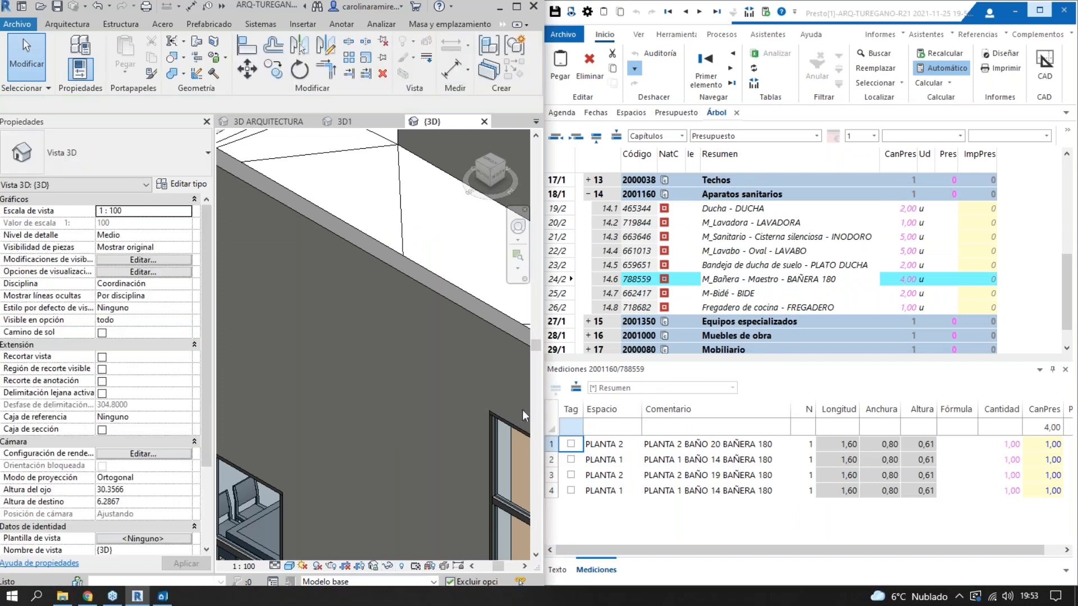
- Check the Longitud of the BAÑERA 180 measurement lines and select the item's bathtubs in the Revit model
click(839, 286)
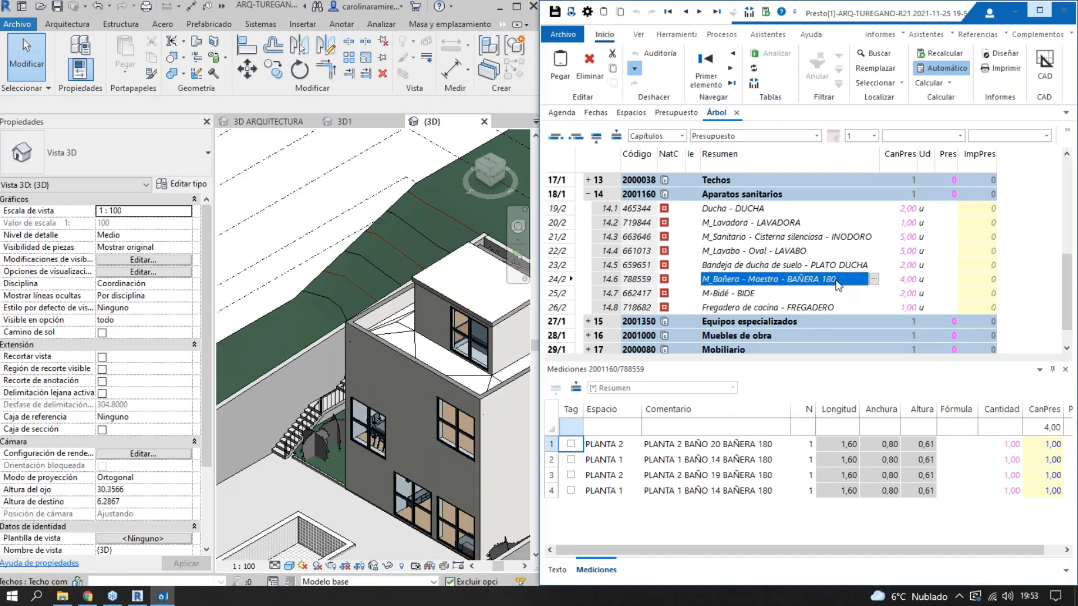
click(841, 284)
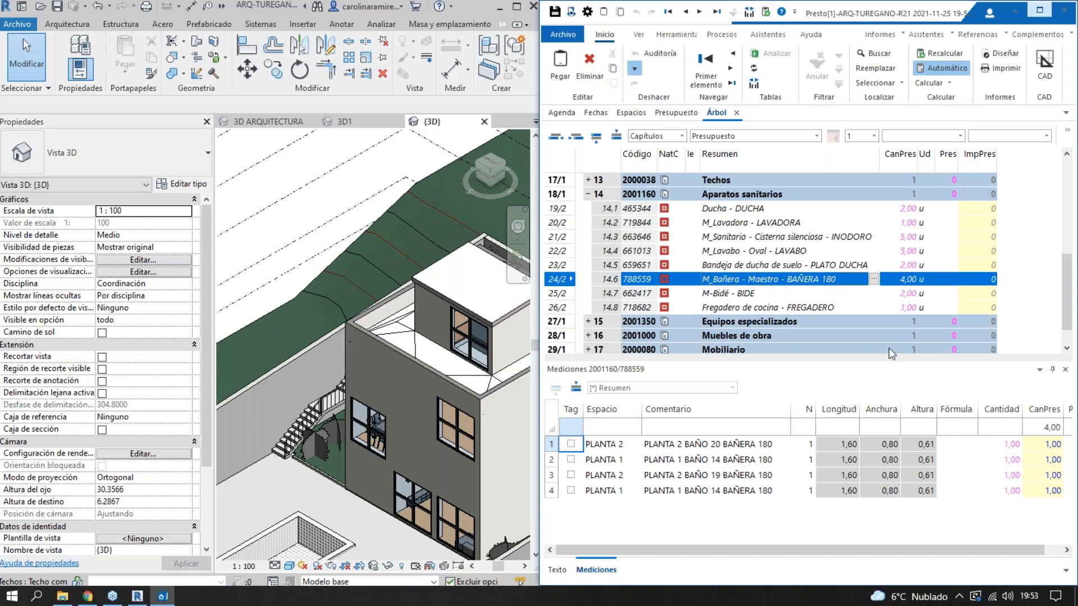
click(838, 427)
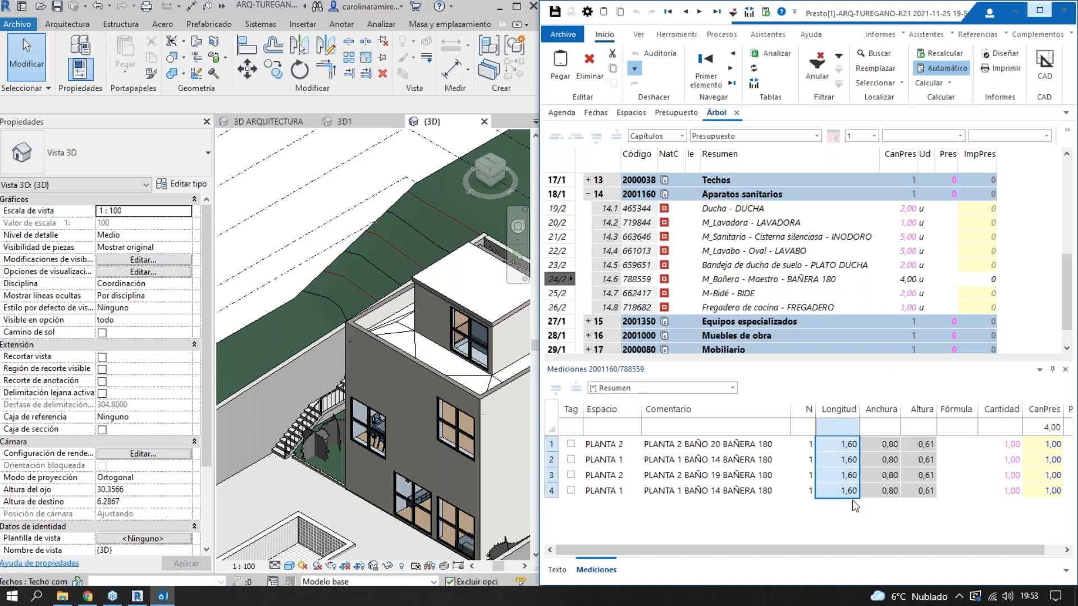
right_click(808, 279)
click(852, 359)
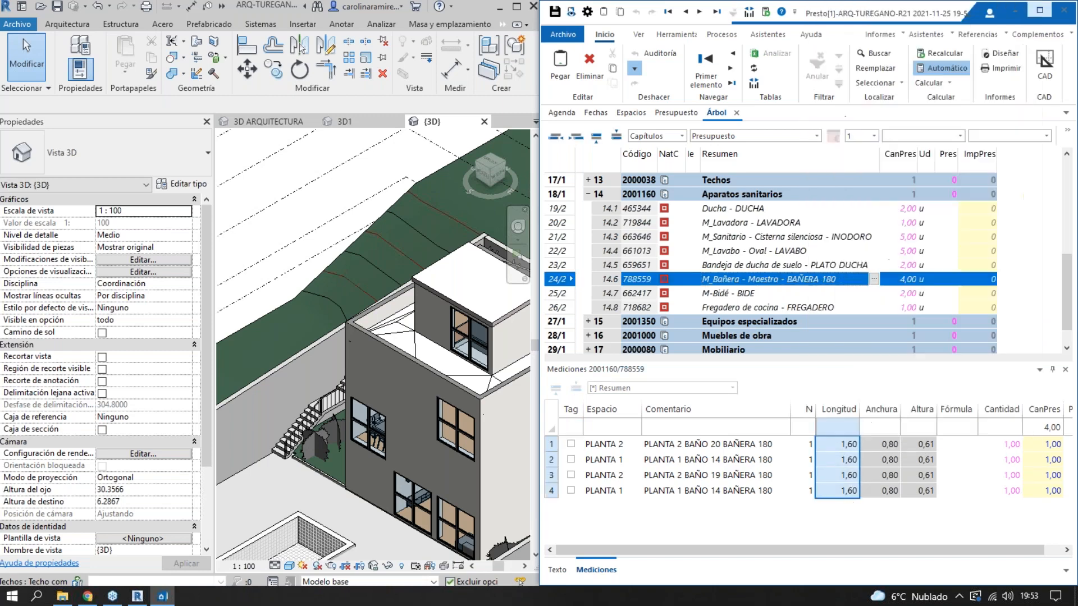
- Check the Longitud de bañera parameter in the type properties of BAÑERA 180, close them and clear the bathtub selection
click(389, 566)
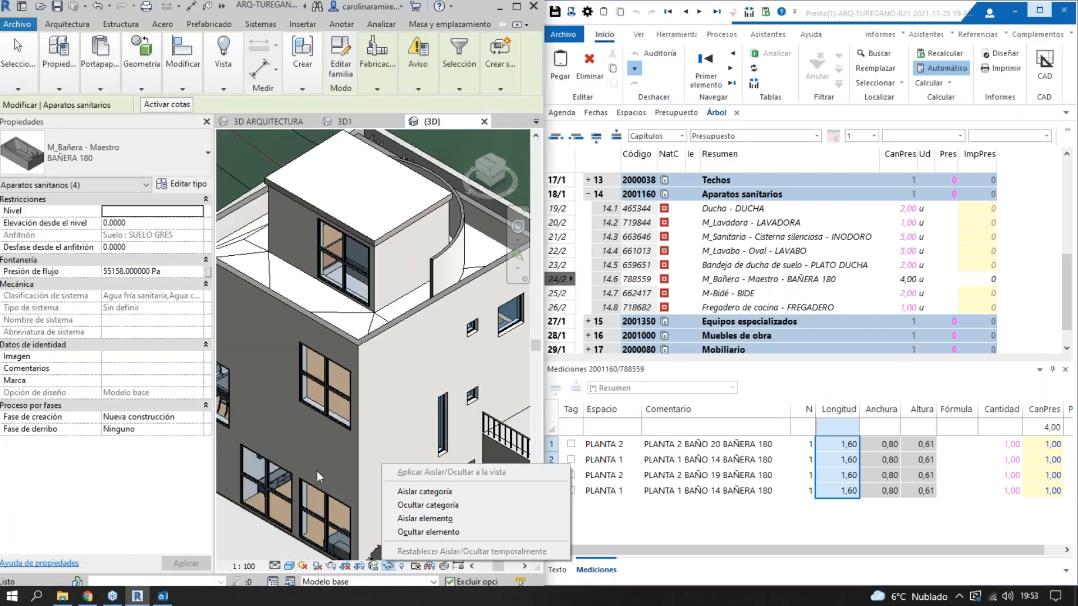
click(178, 187)
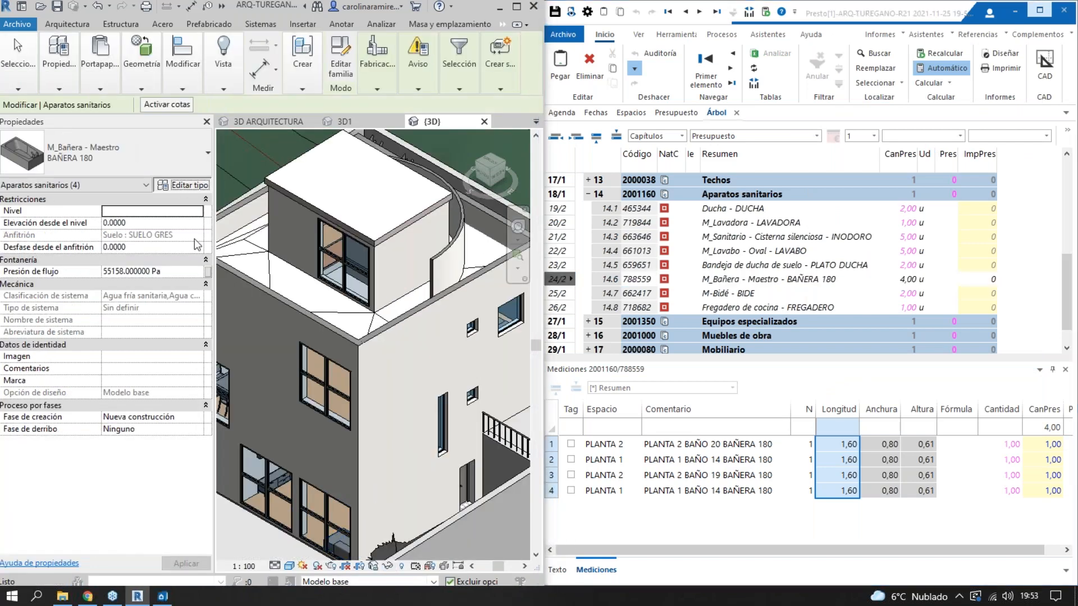
scroll(699, 436, down, 2)
scroll(680, 216, up, 3)
click(713, 253)
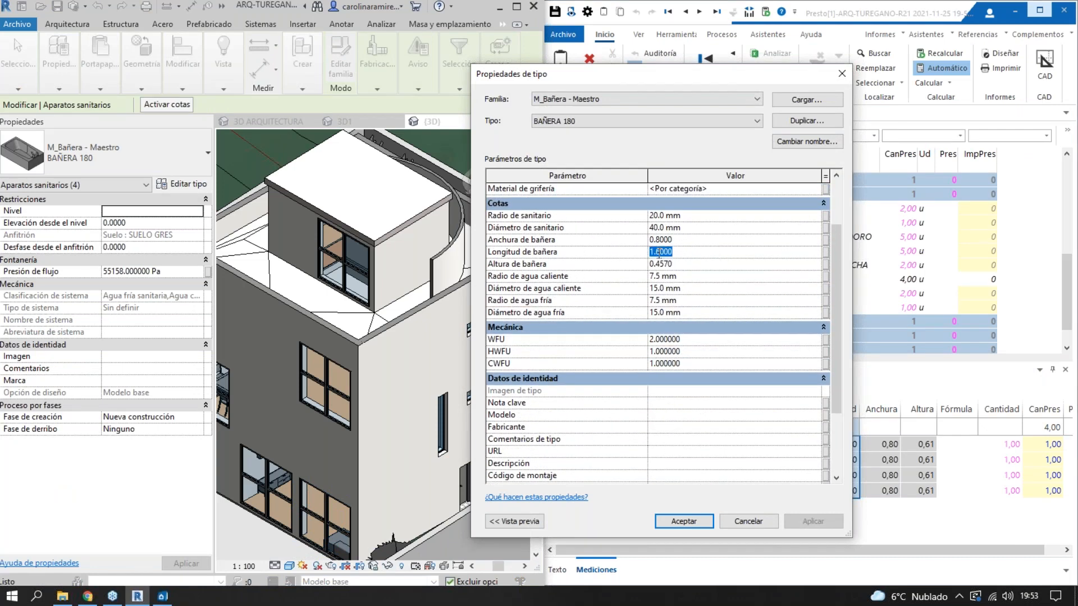
click(842, 73)
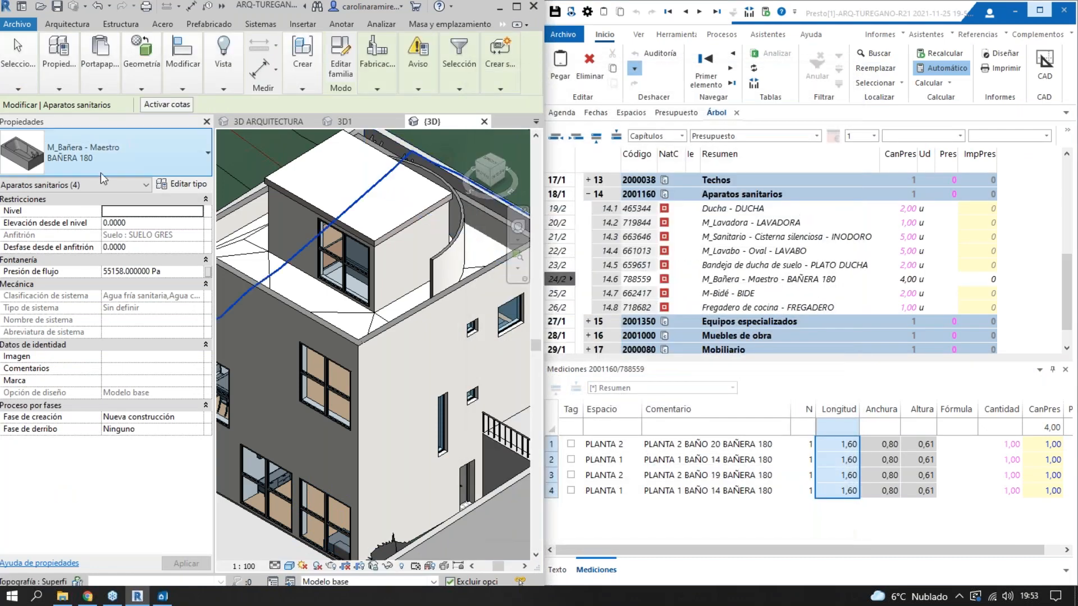
scroll(350, 348, down, 5)
key(Escape)
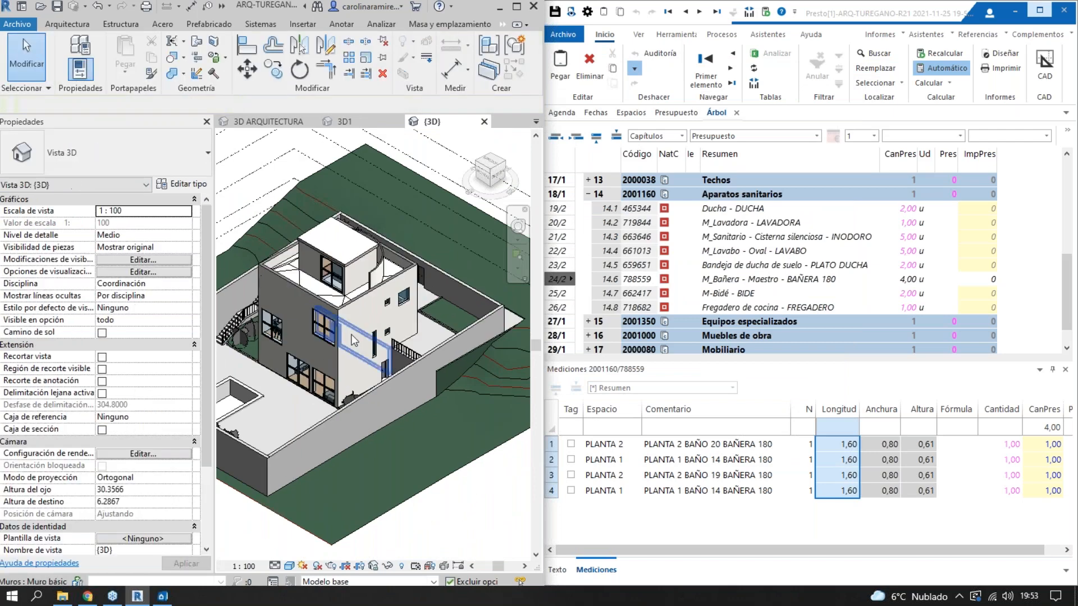
- Review the measurement lines of M-Bidé - BIDE and the Pres column of the Aparatos sanitarios items
click(849, 293)
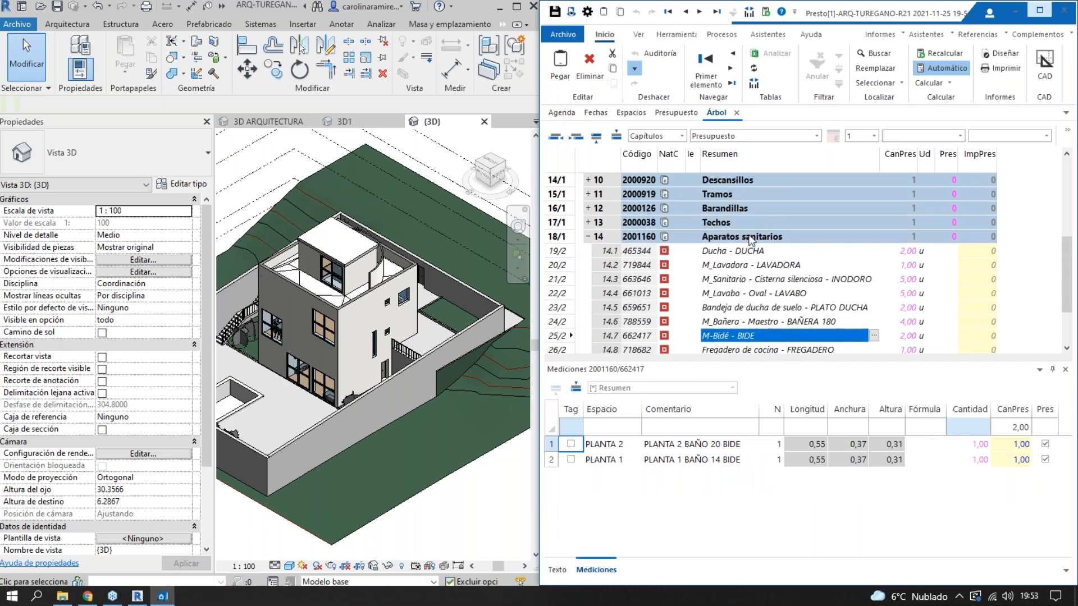
scroll(820, 282, down, 2)
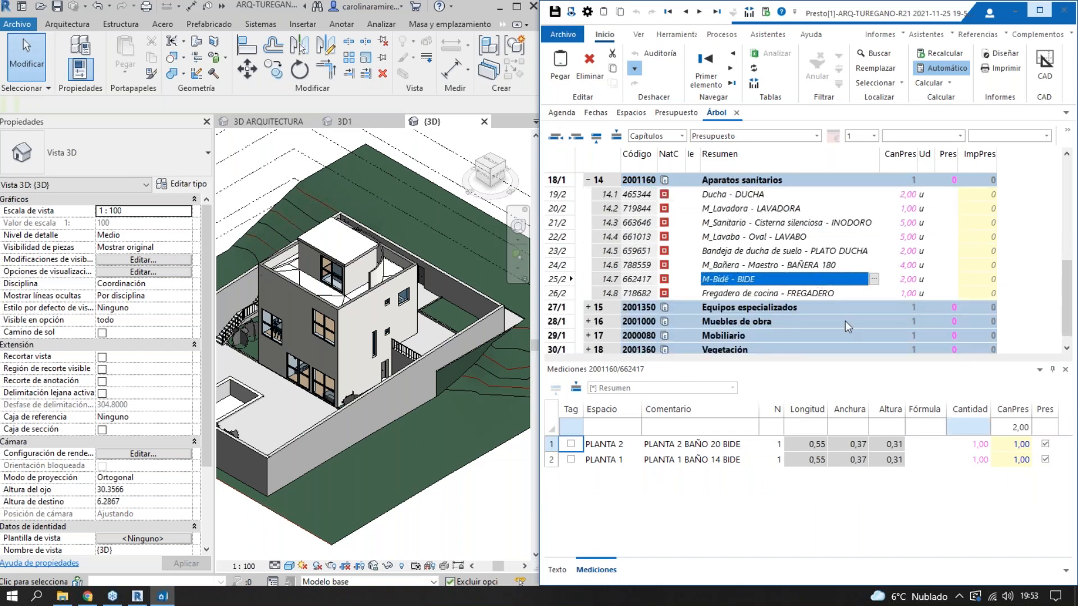
drag(947, 194, 953, 306)
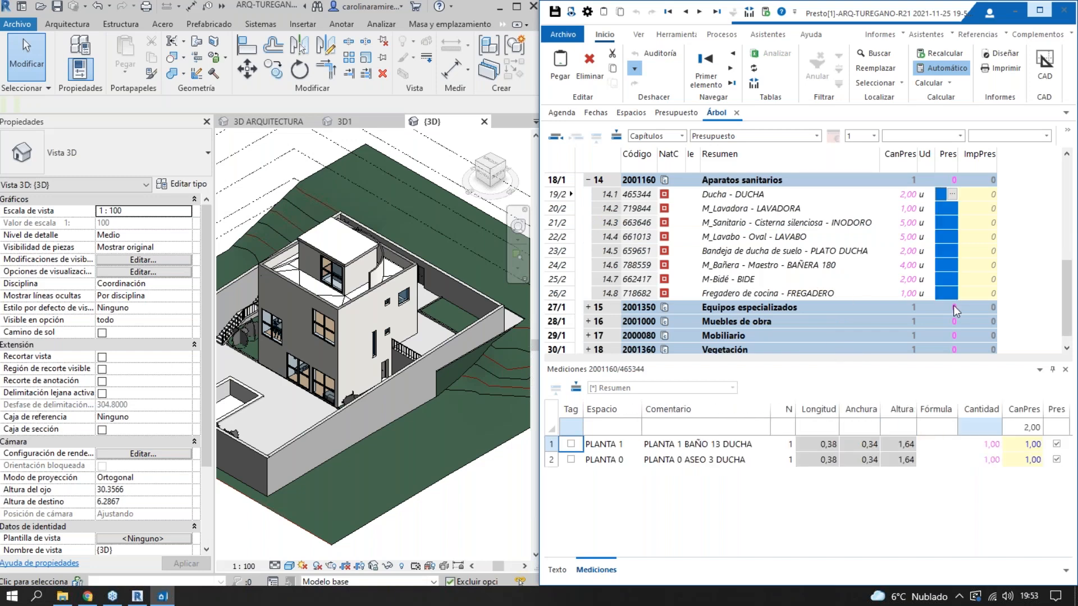
scroll(820, 320, up, 6)
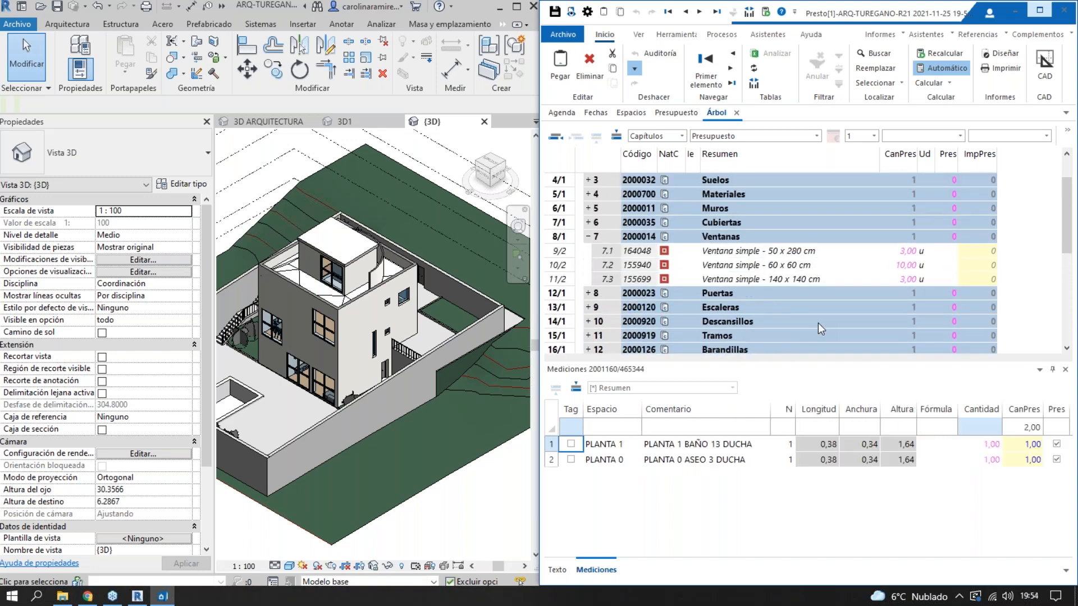
- Show the measurement lines of Ventana simple - 60 x 60 cm, expand the Puertas chapter and show those of Puerta de 1 hoja - 80 x 210 cm
click(804, 265)
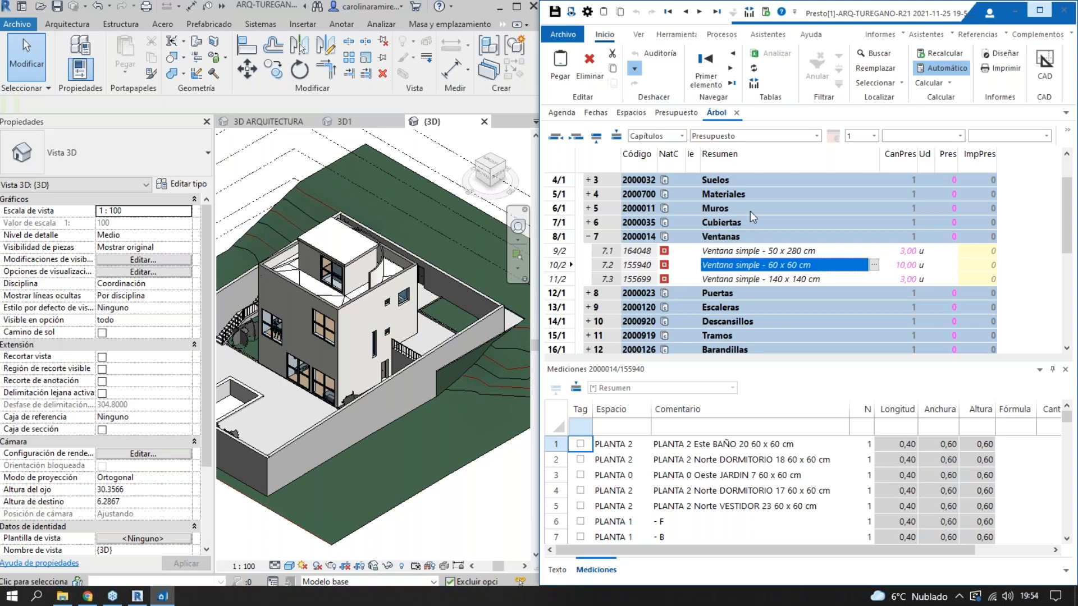
scroll(755, 315, down, 3)
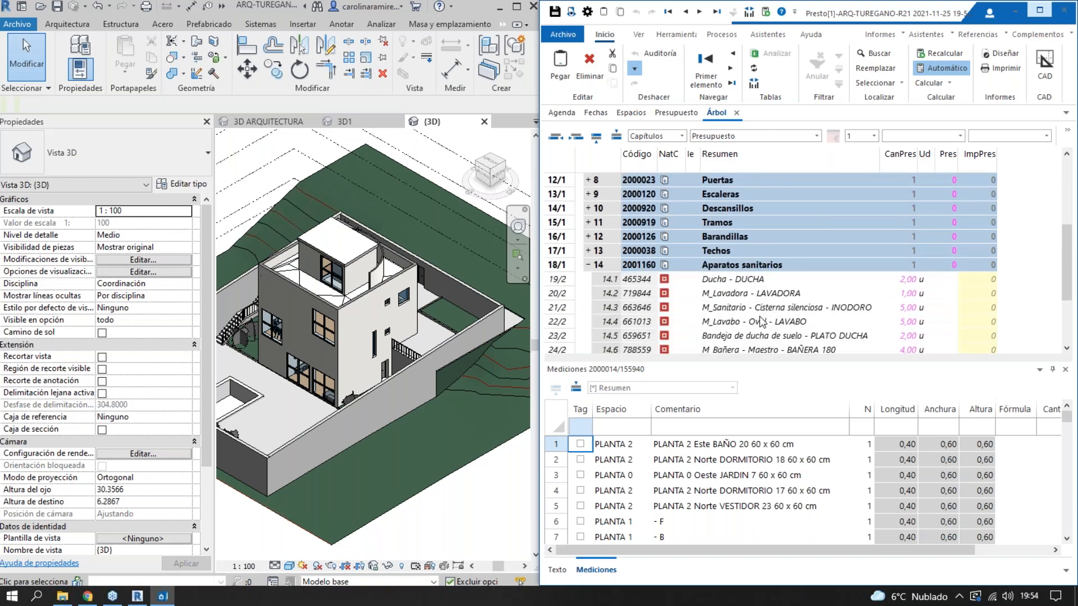
scroll(756, 224, up, 2)
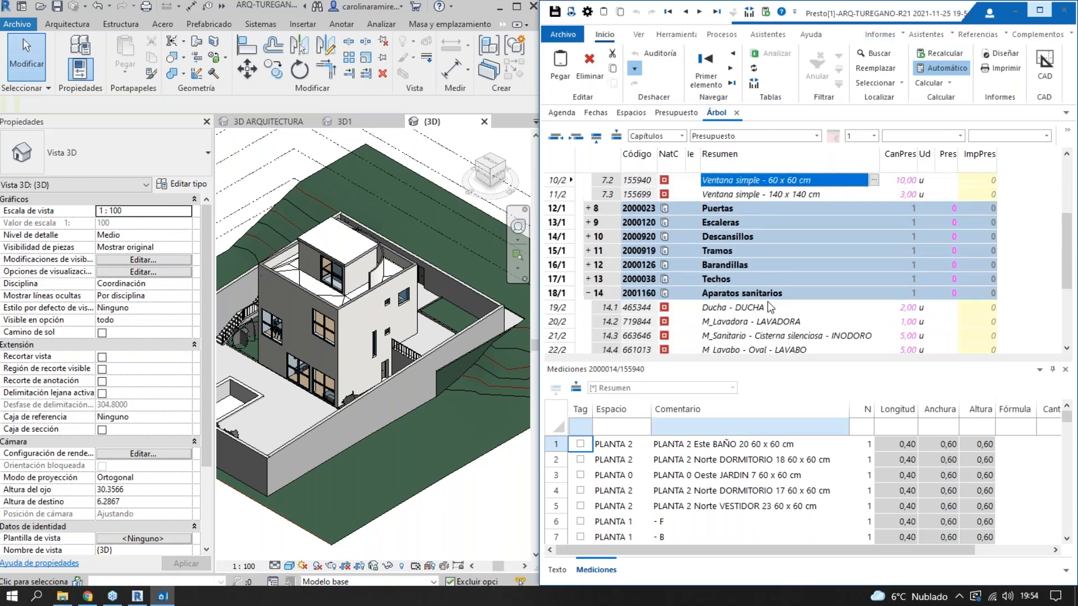
double_click(756, 239)
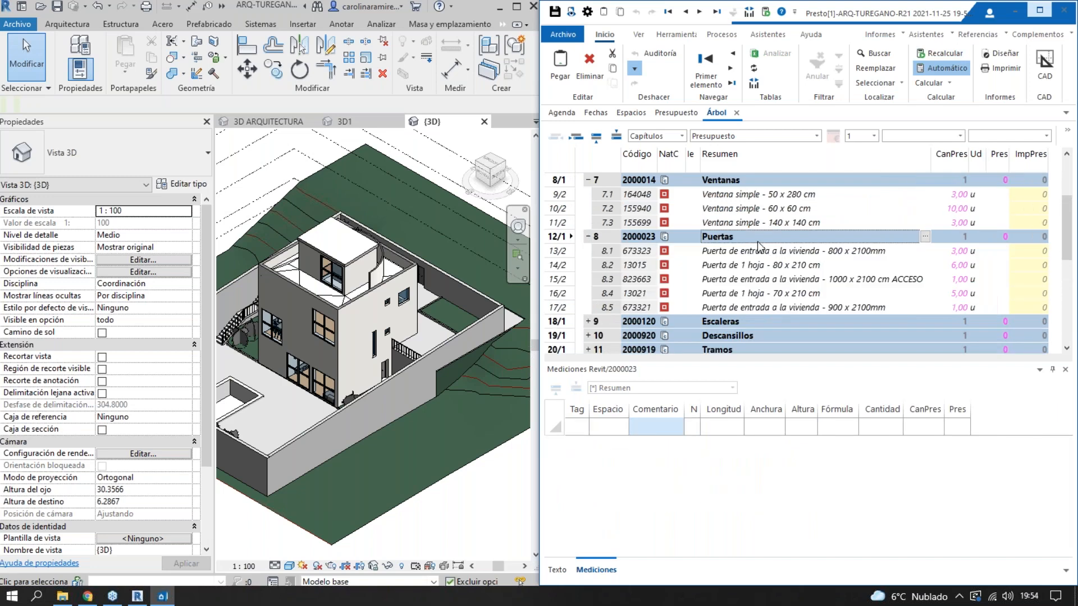
click(787, 266)
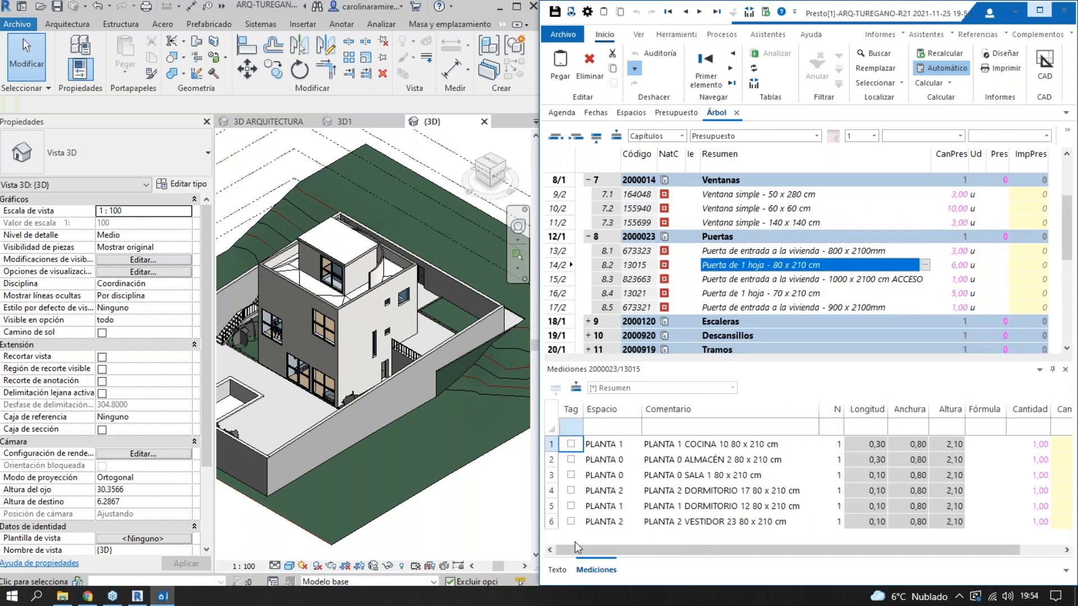
- Maximize Presto and review the dimensions, Espacio and Comentario of the Puerta de 1 hoja - 80 x 210 cm measurement lines
click(1040, 10)
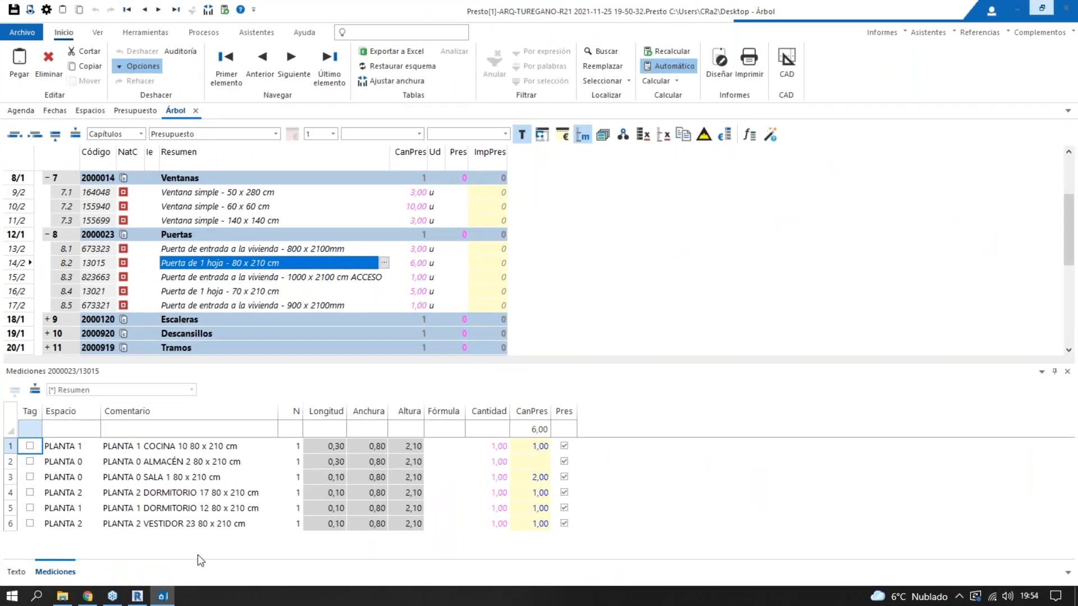
drag(335, 448, 334, 529)
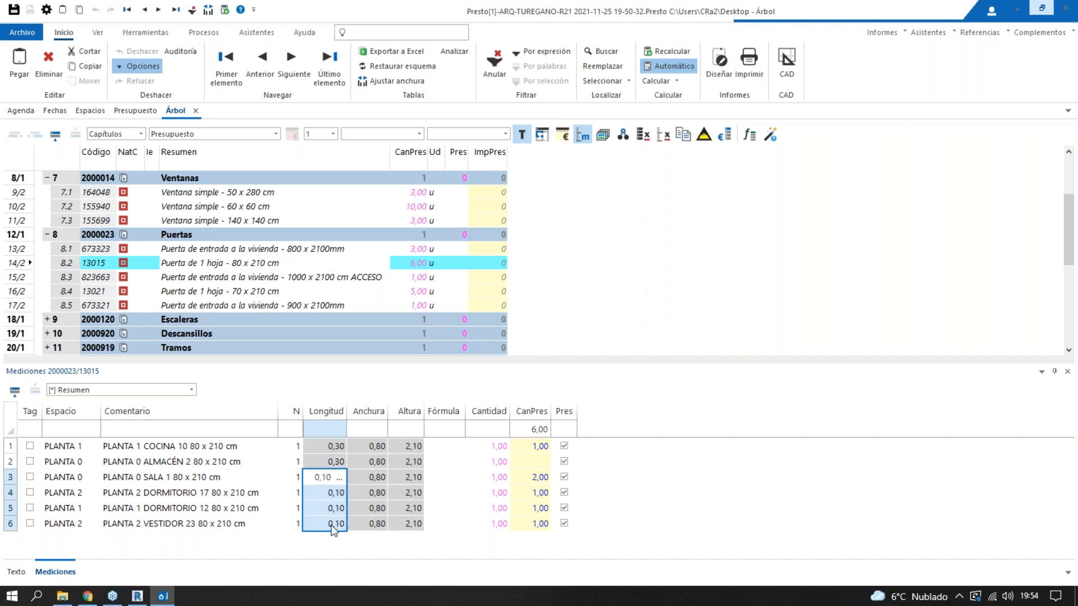
drag(376, 449, 414, 528)
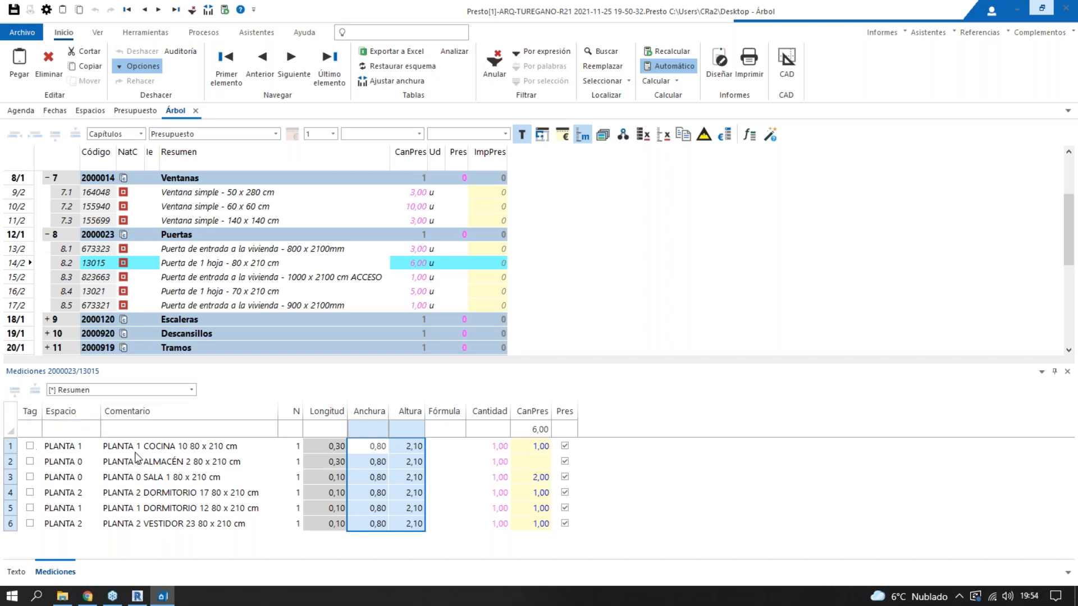
click(73, 447)
click(78, 462)
click(78, 478)
click(76, 509)
drag(155, 446, 163, 522)
- Show the door's measurement lines with the [Pres] Dimensiones scheme and widen the Zona column to read the full room names
click(116, 391)
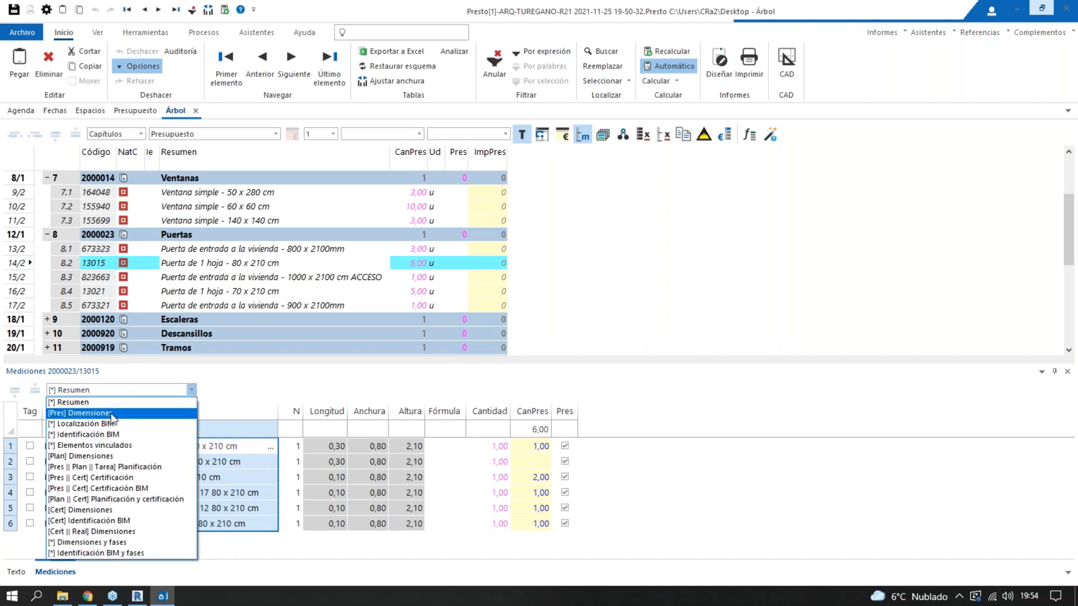
click(111, 415)
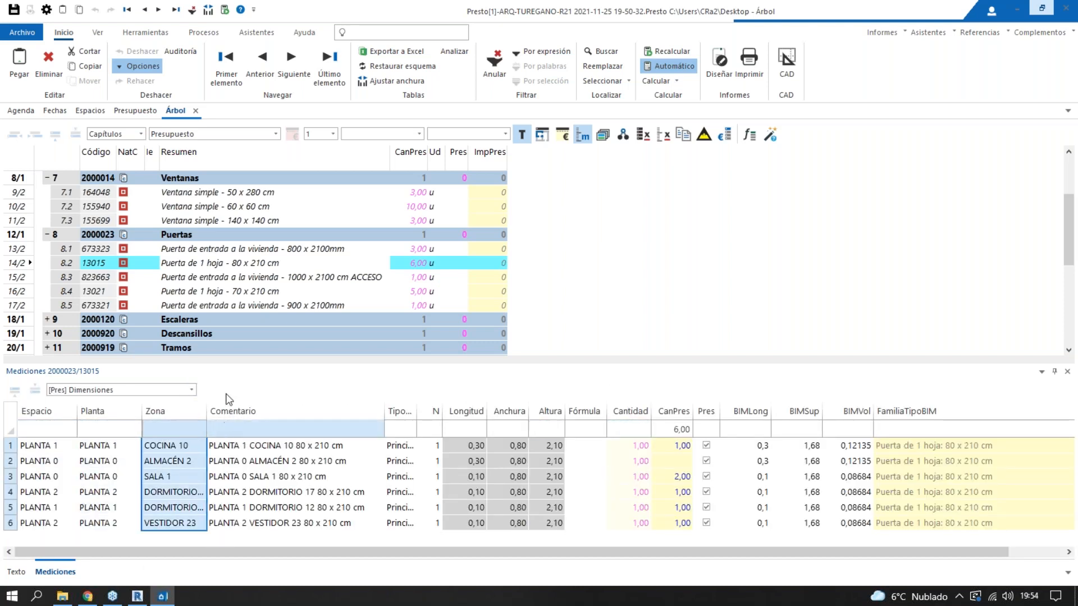
double_click(206, 417)
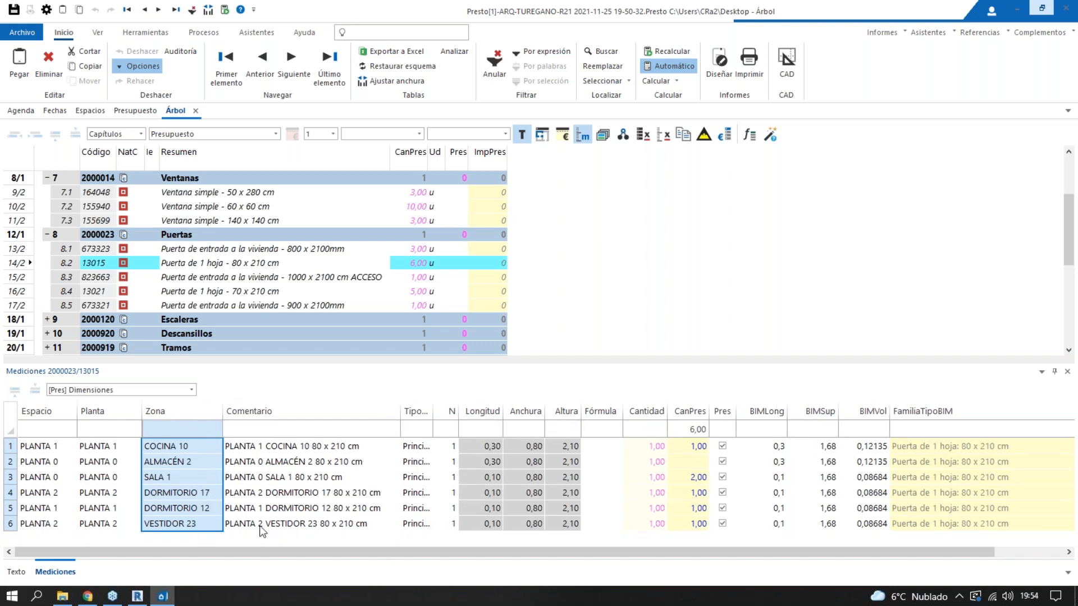
- Switch the measurement lines to the [*] Identificación BIM y fases scheme and check the Área column against Revit's Área tool
click(99, 390)
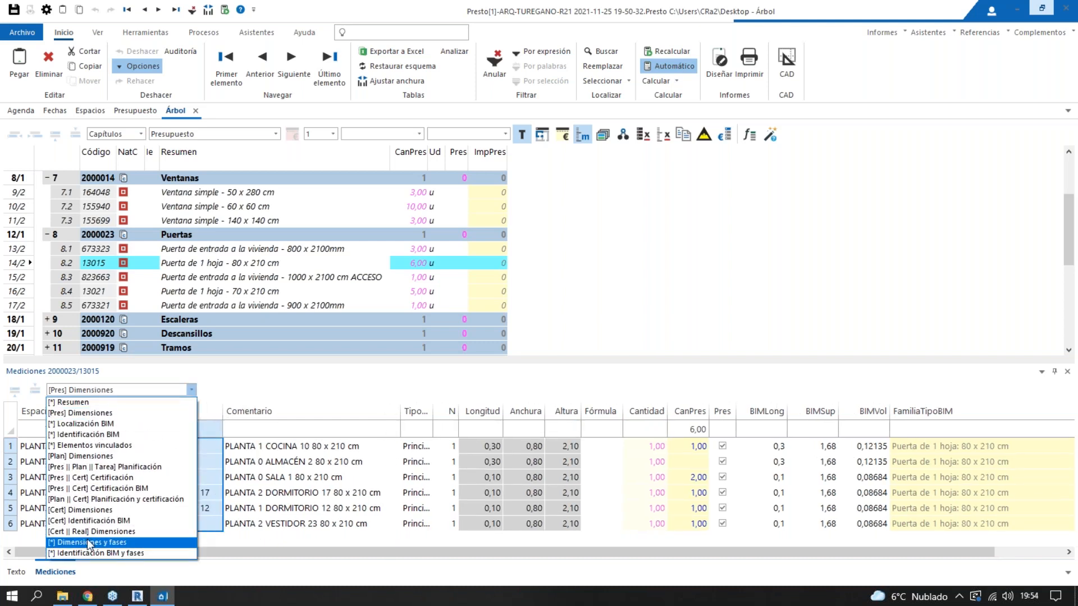
click(87, 542)
click(131, 391)
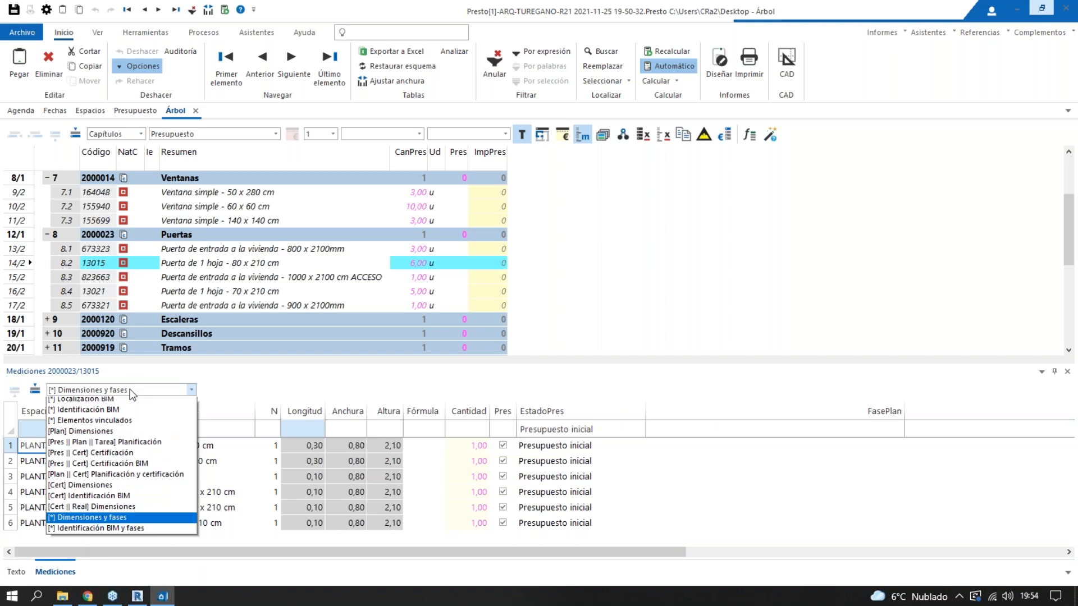
click(96, 551)
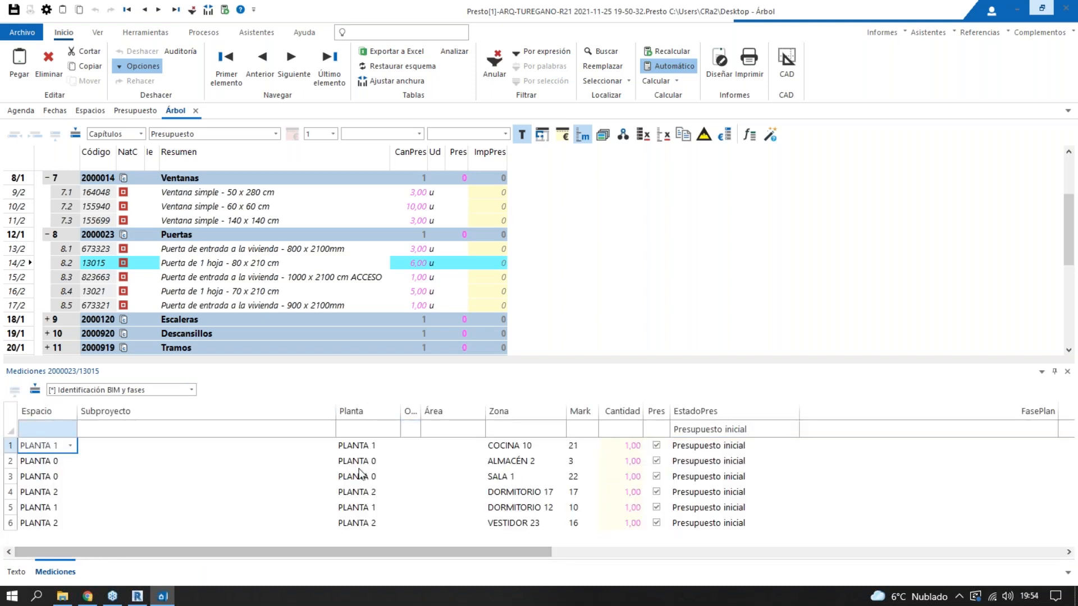
click(455, 429)
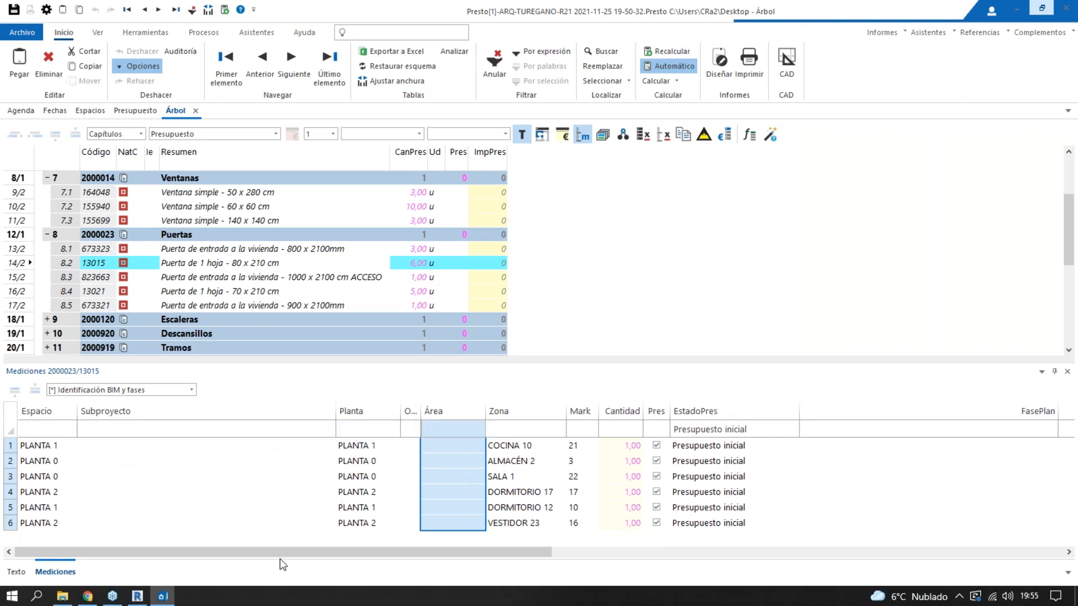
click(138, 598)
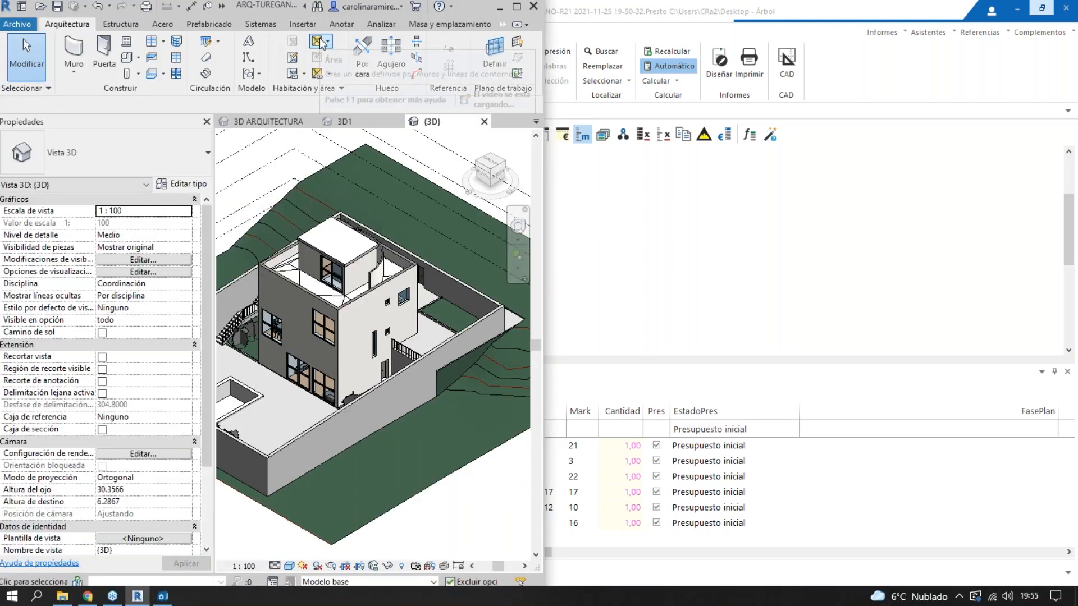
click(652, 258)
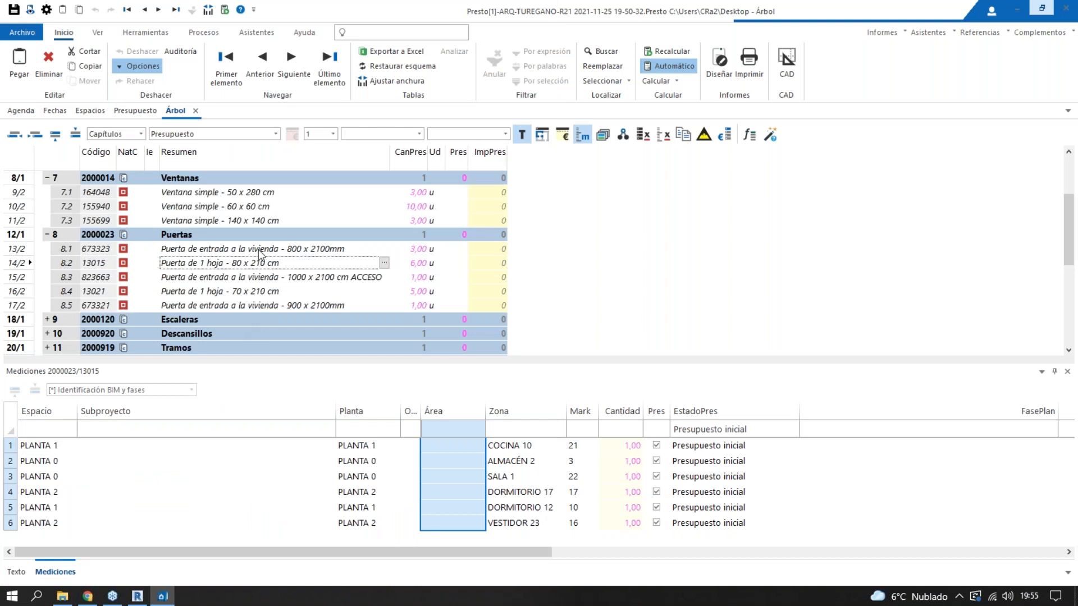
- Widen the Orientación column for Ventana simple - 60 x 60 cm and compare the window orientations with the Revit 3D view
click(232, 209)
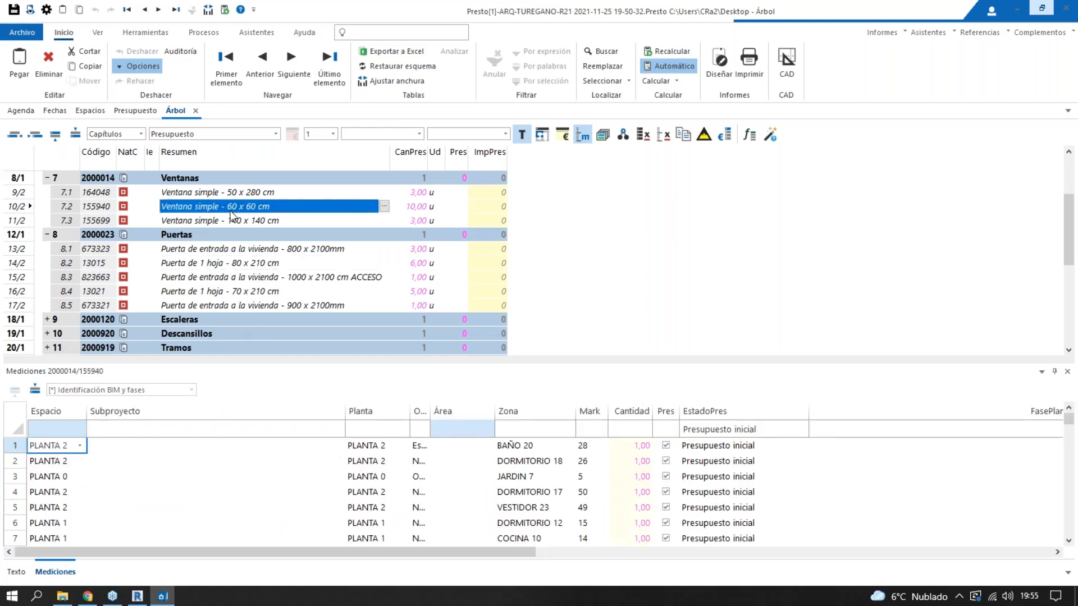
double_click(430, 430)
click(460, 449)
drag(459, 453, 447, 554)
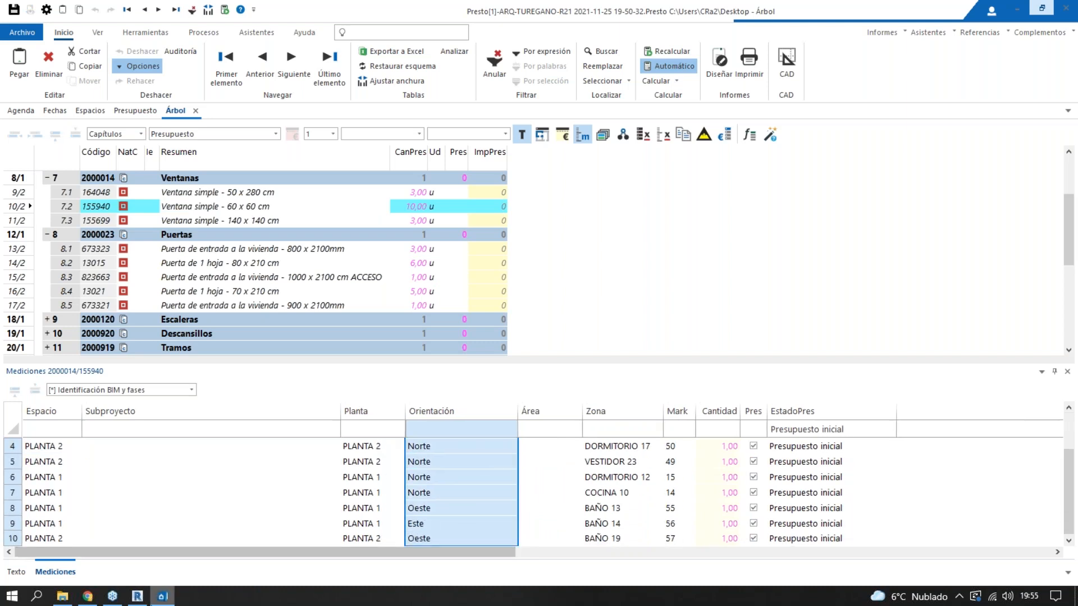
click(136, 597)
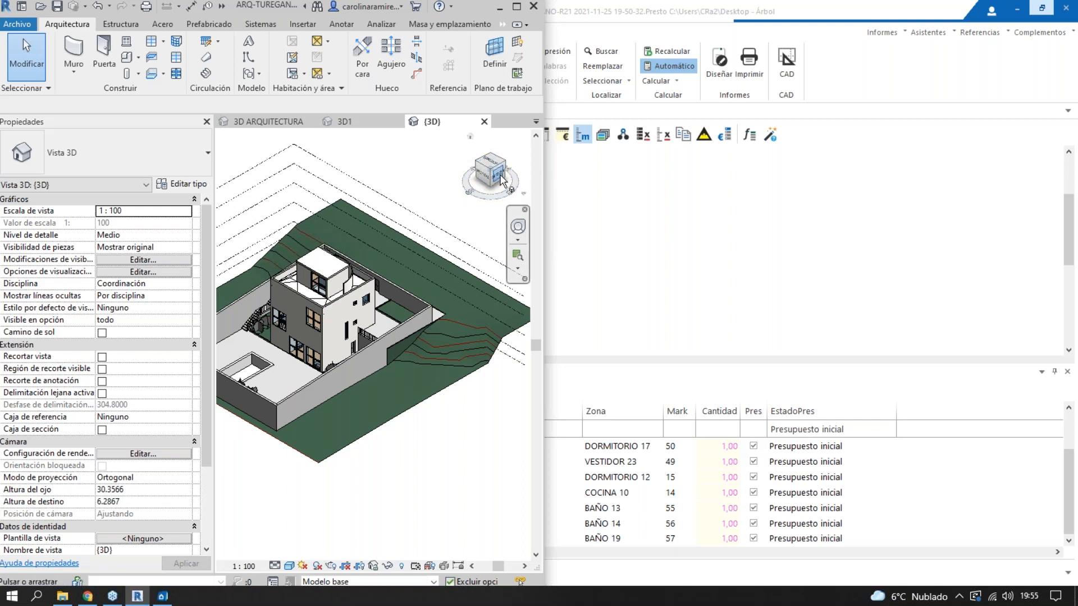
key(alt+Tab)
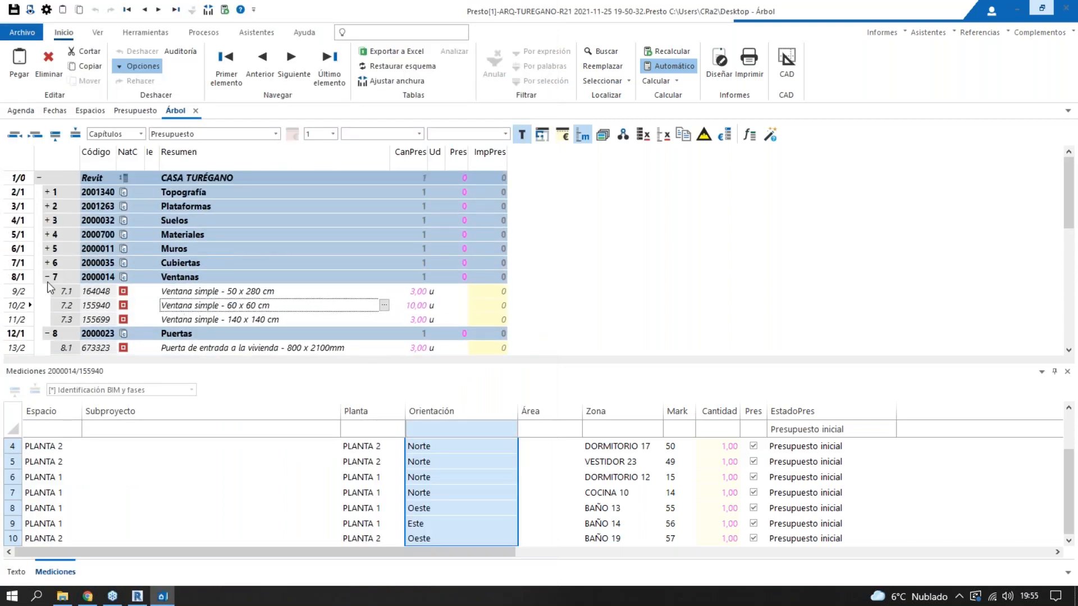
- Collapse the Ventanas, Puertas and Aparatos sanitarios chapters and enlarge the budget tree above the measurements
click(46, 279)
click(46, 279)
click(46, 294)
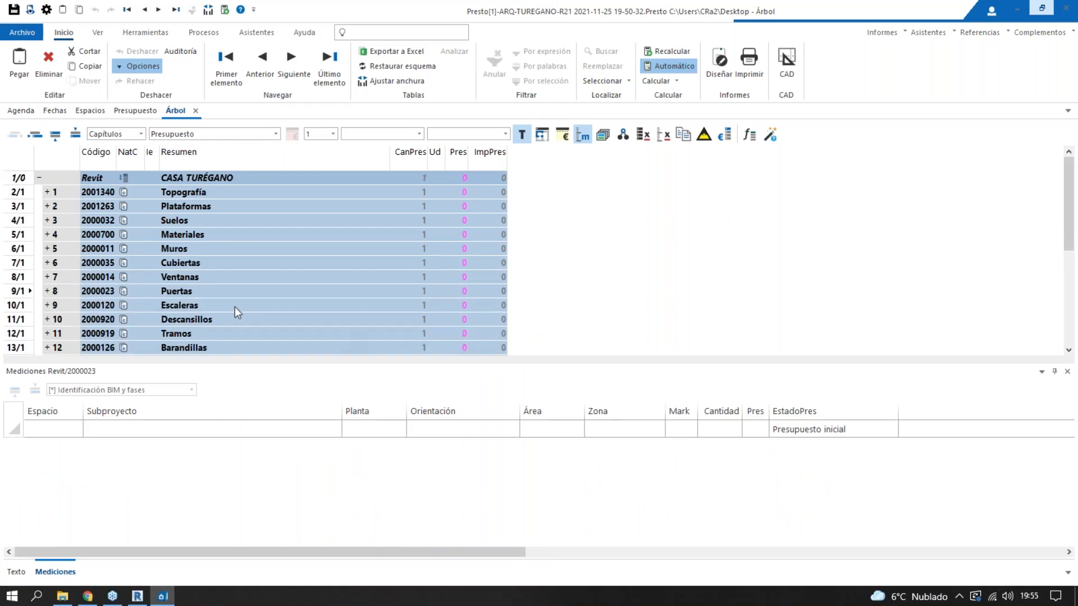
scroll(235, 306, down, 2)
scroll(262, 298, down, 2)
click(47, 219)
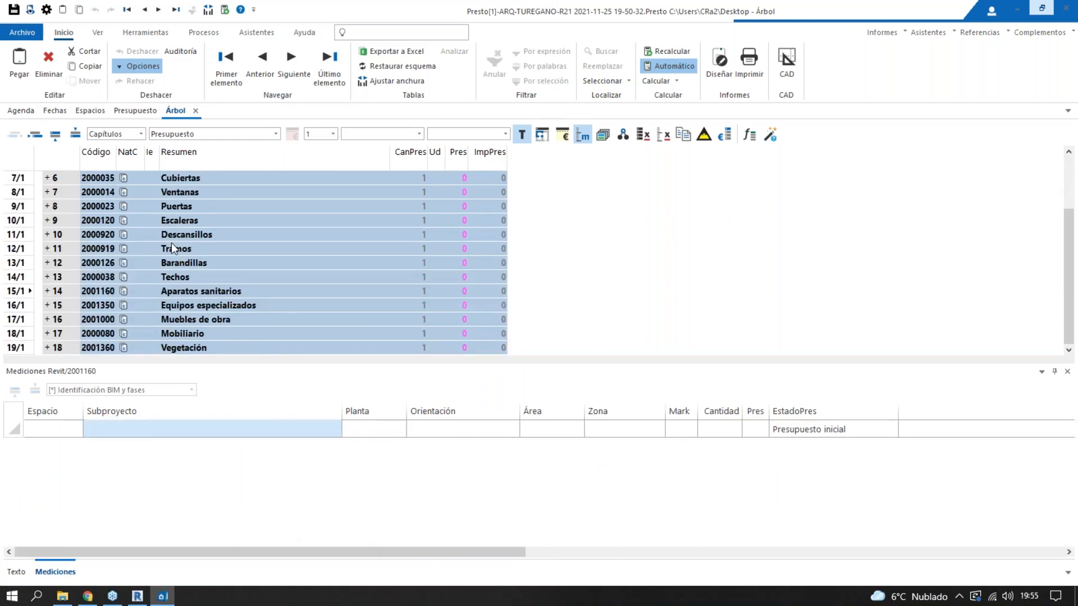
scroll(242, 325, up, 2)
drag(275, 362, 275, 414)
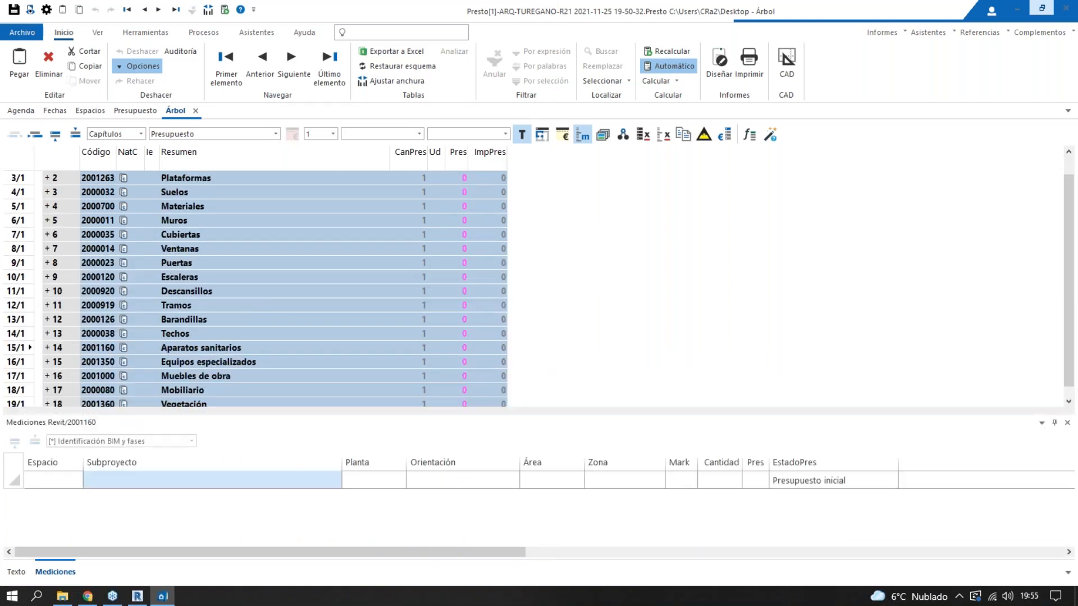
- Expand the Ventanas and Muros chapters and review their window and wall types
double_click(251, 251)
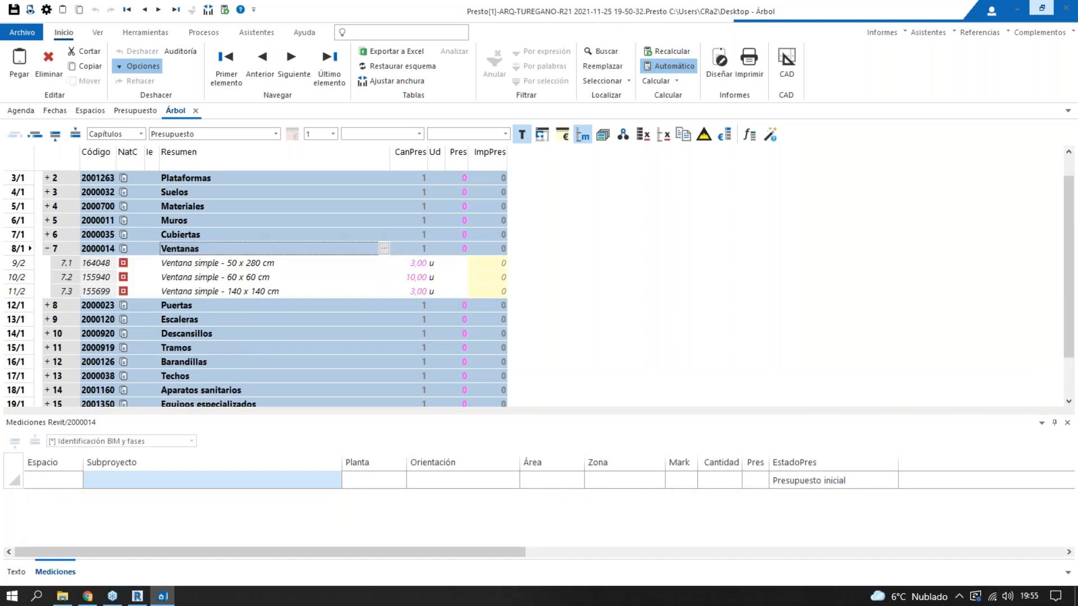
click(214, 220)
double_click(213, 220)
scroll(160, 314, down, 6)
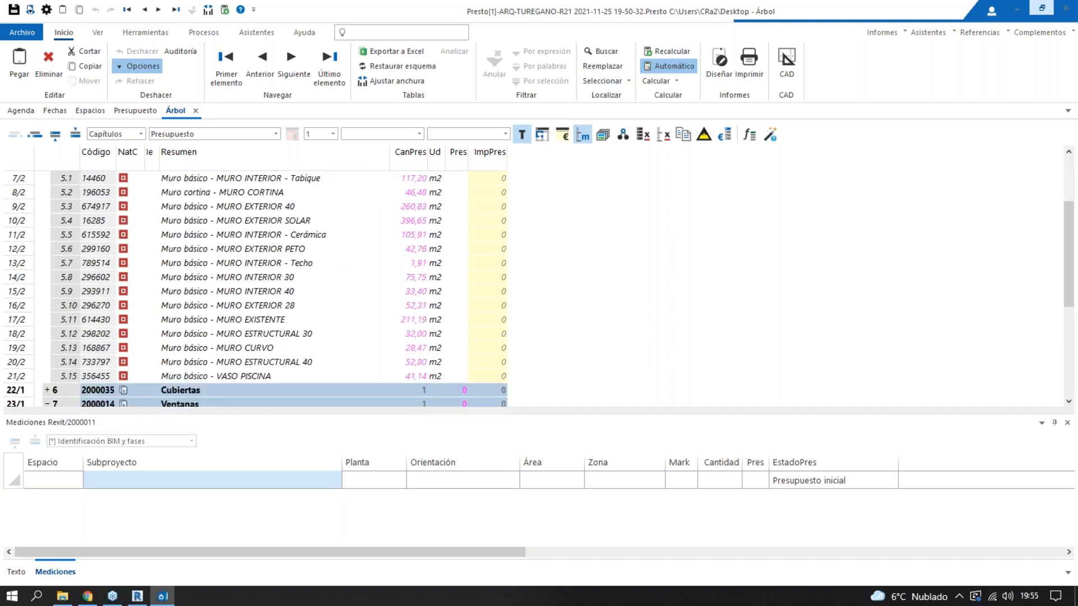
scroll(219, 273, up, 1)
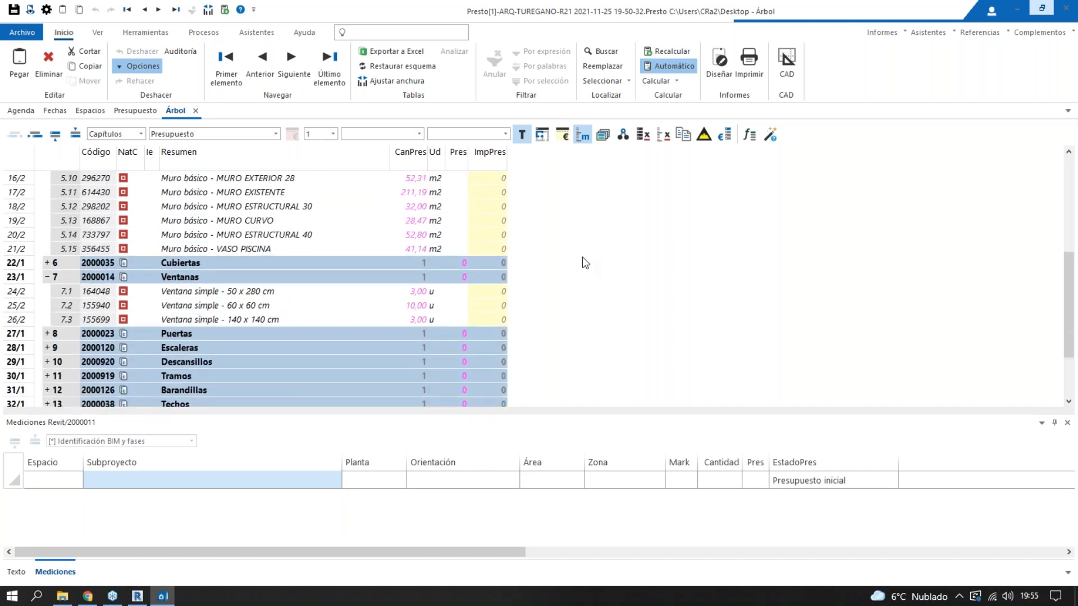
- Switch the budget tree to the Valores | VARIABLES column scheme
right_click(519, 167)
key(Escape)
click(232, 133)
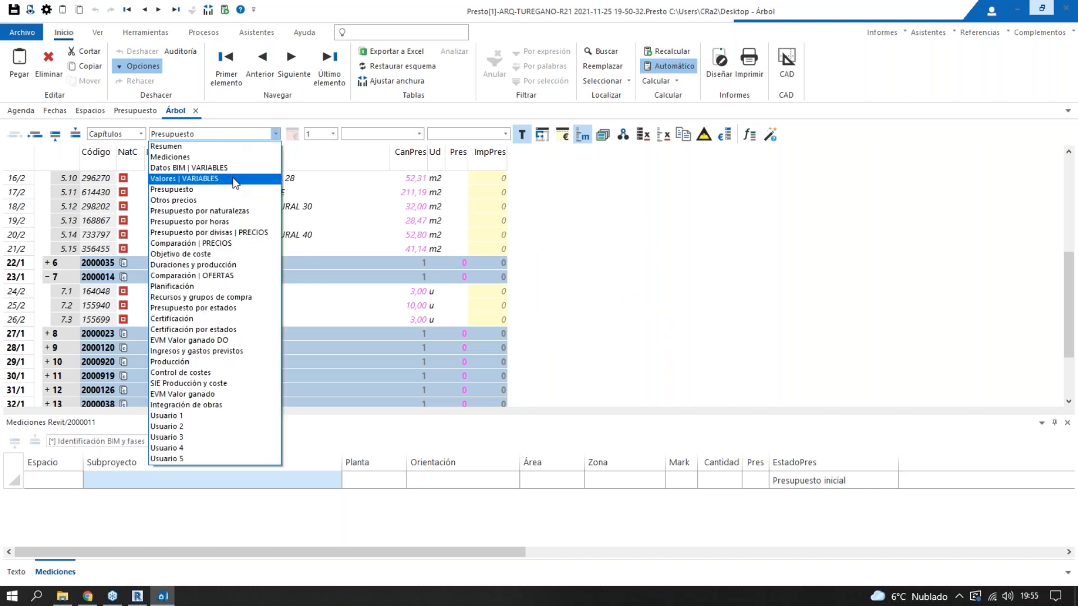
click(233, 179)
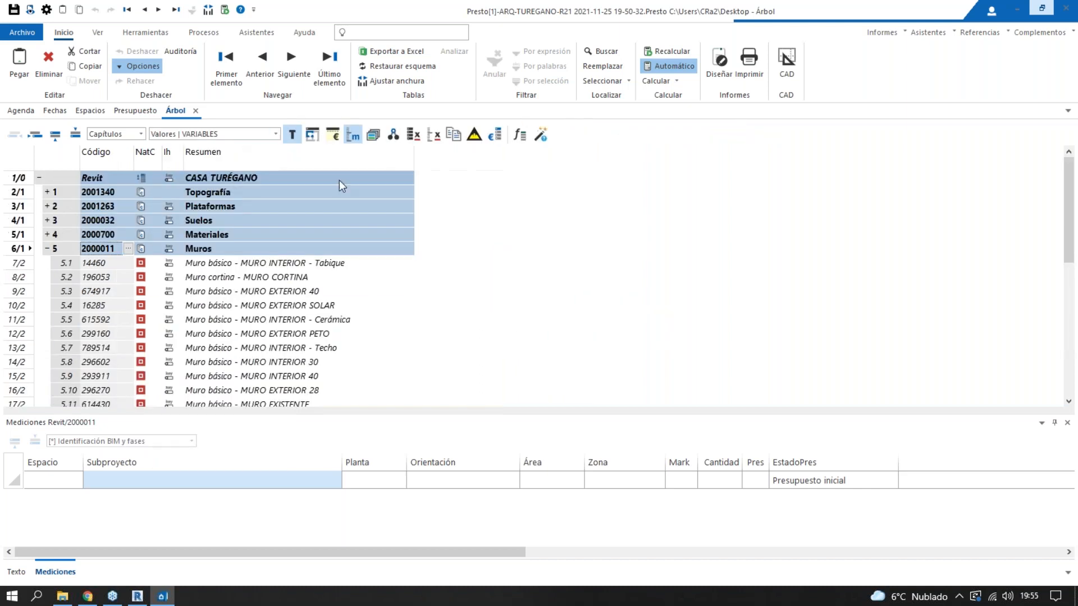
- Insert the concept variable Modelo as a column in the tree and review its values for the Muros items
right_click(431, 164)
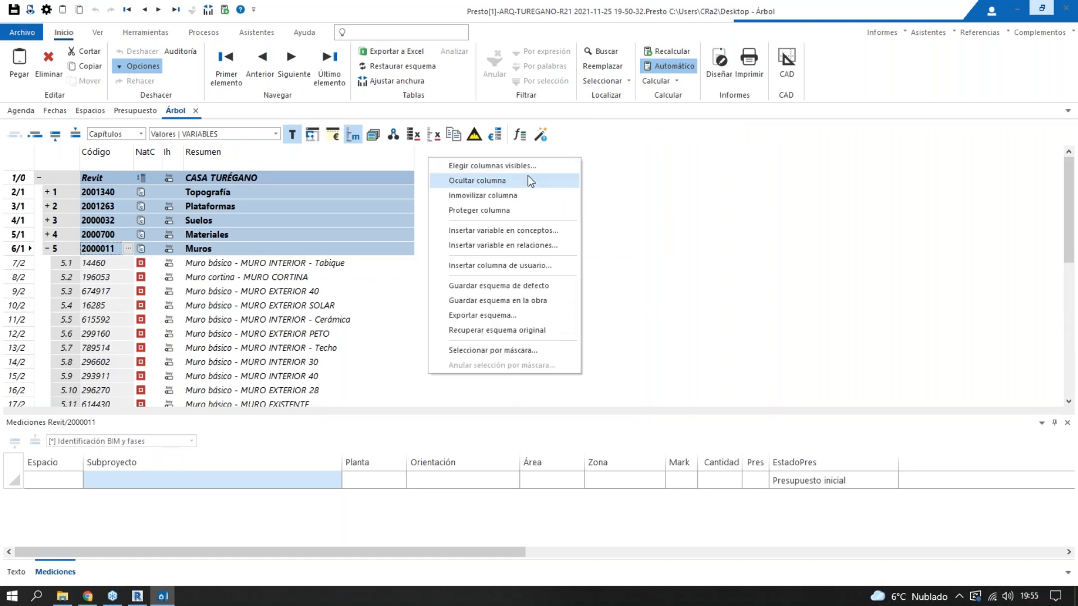
click(543, 231)
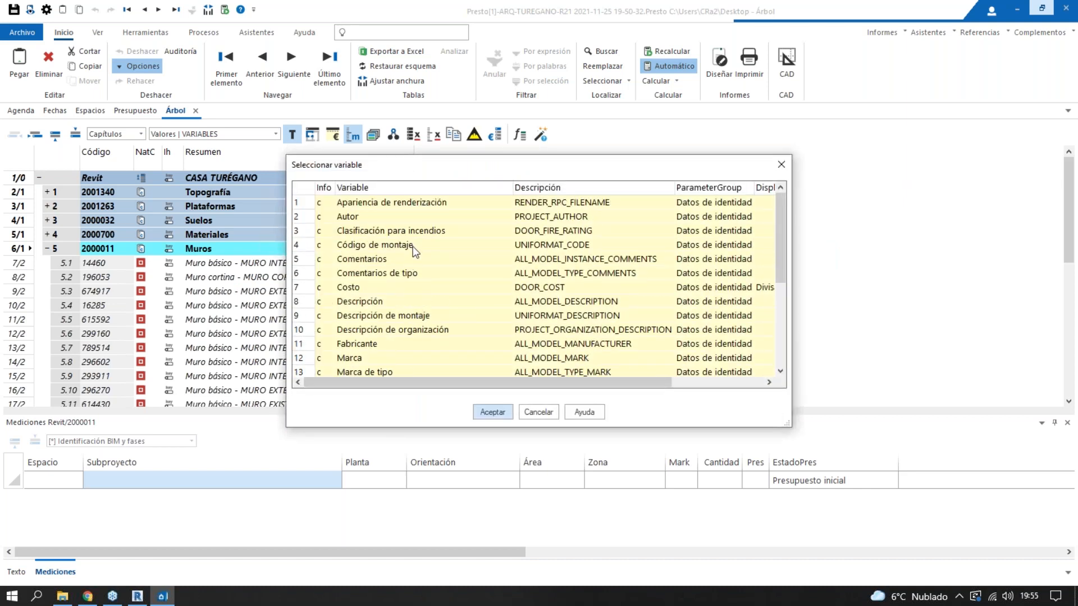
click(347, 247)
click(393, 330)
scroll(393, 342, down, 3)
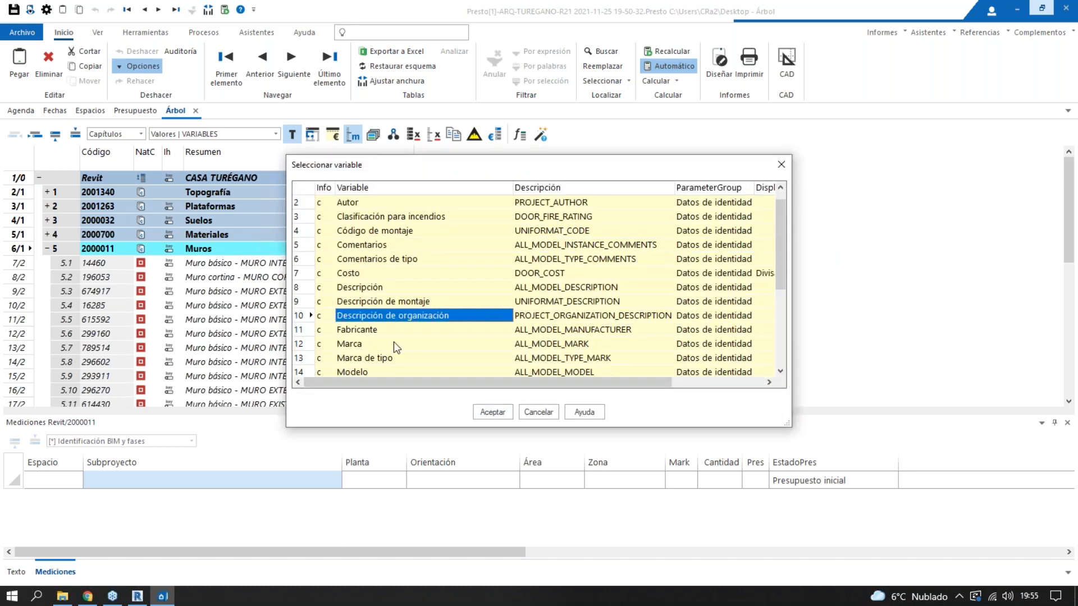
click(306, 259)
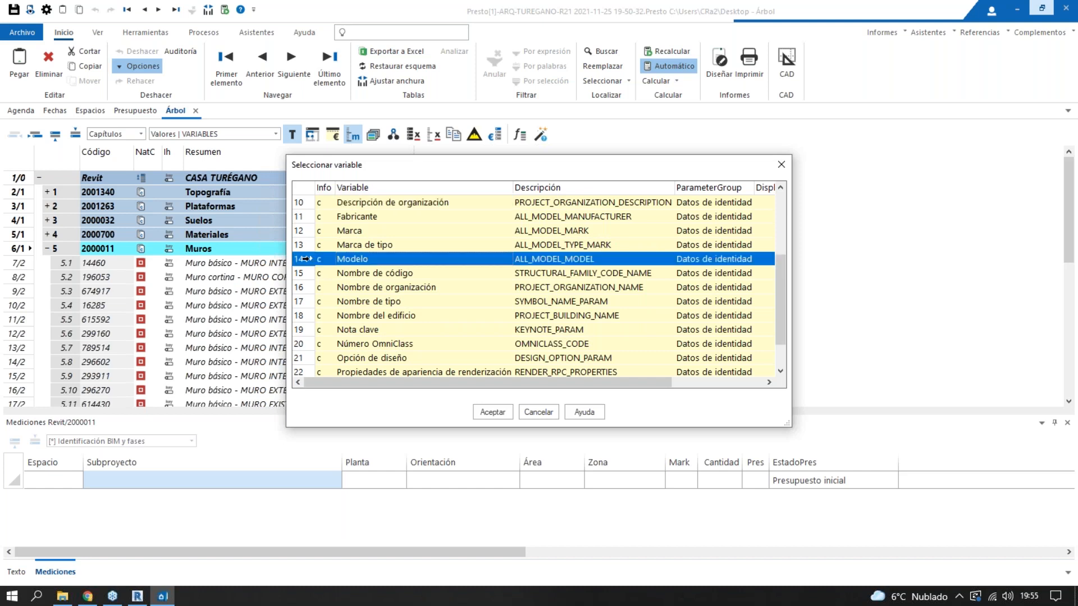
click(492, 412)
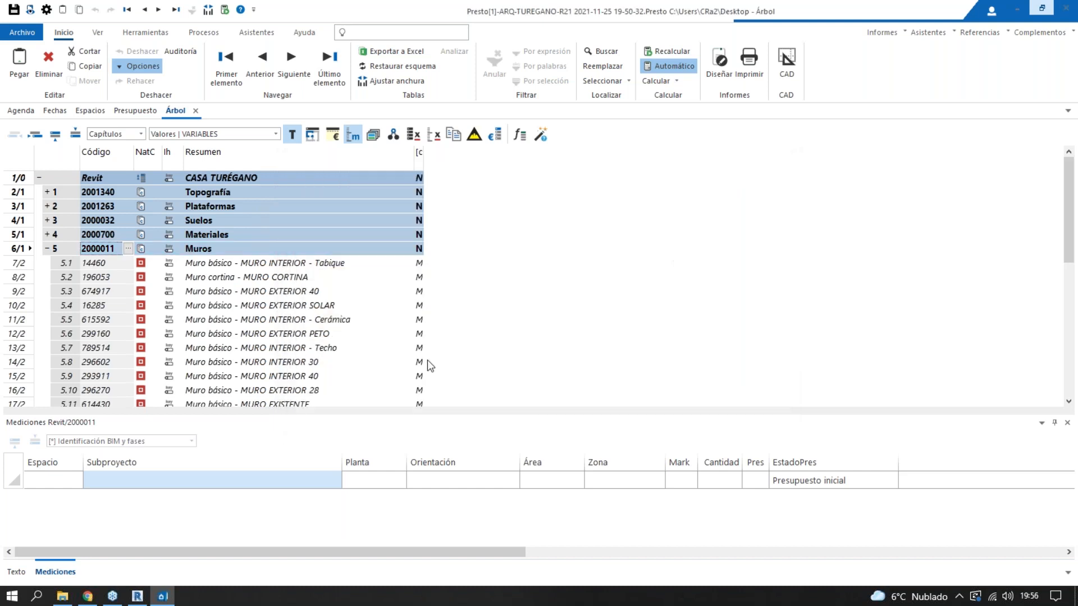
scroll(343, 282, down, 4)
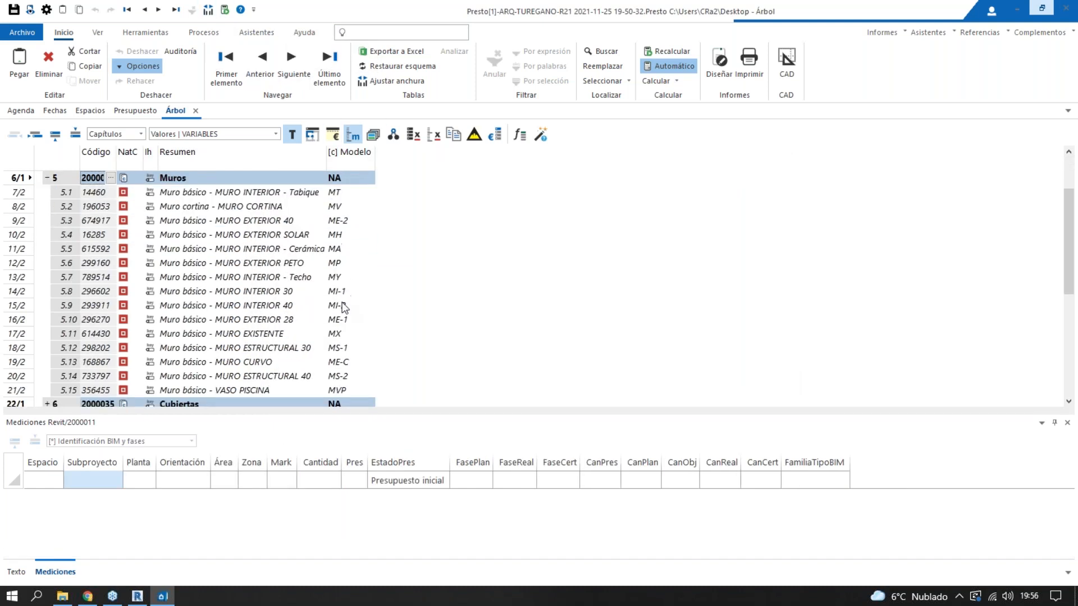
- Set the Modelo values of the Ventanas types to VE1 for 50 x 280 cm, VE2 for 60 x 60 cm and VE3 for 140 x 140 cm
scroll(292, 332, down, 2)
click(360, 251)
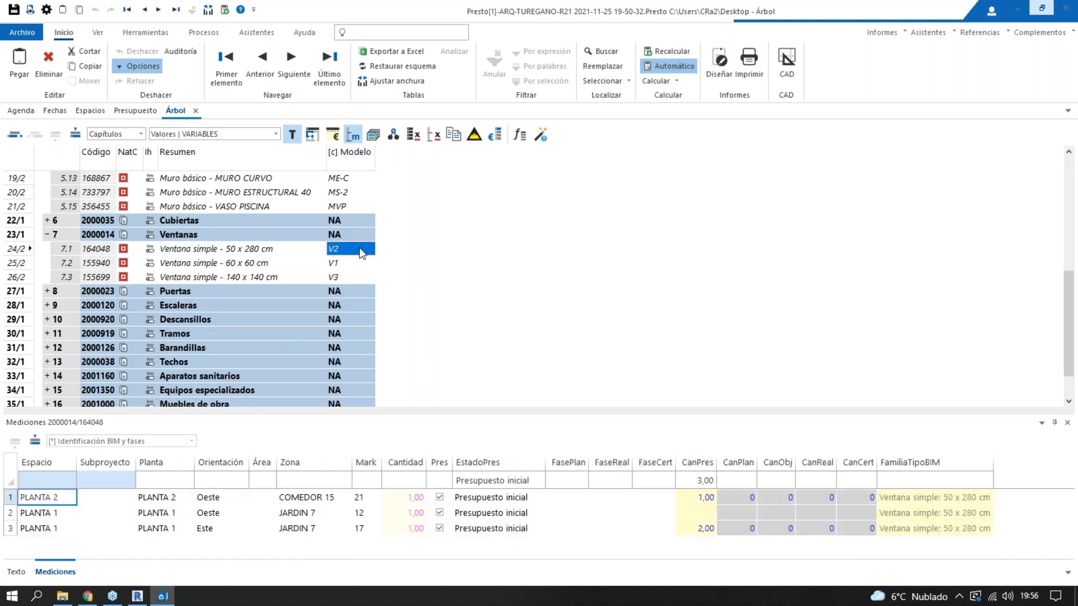
text(V)
key(BackSpace)
key(Return)
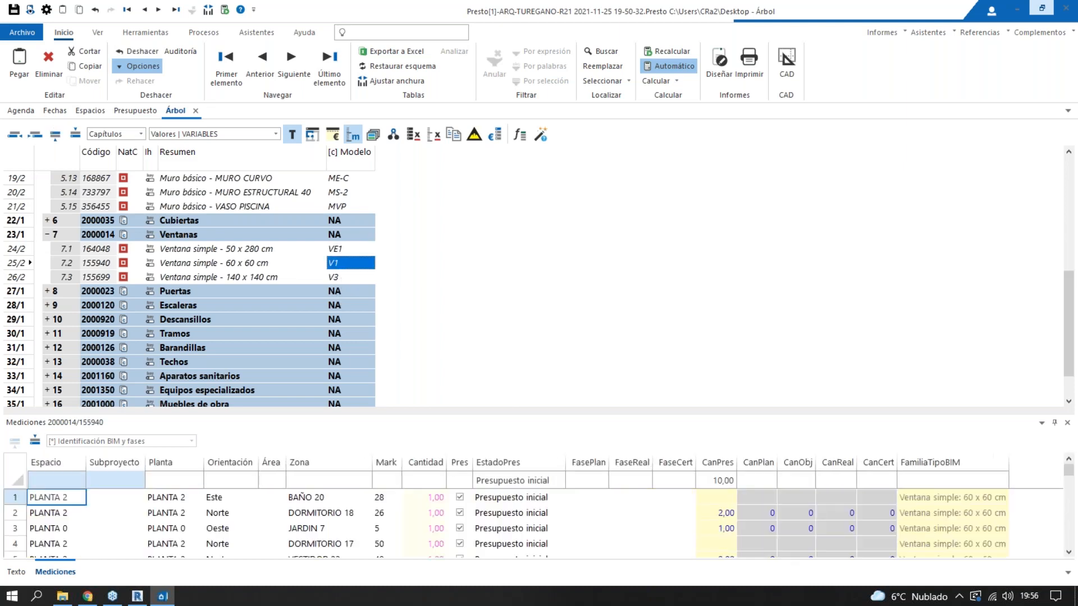
key(BackSpace)
key(Return)
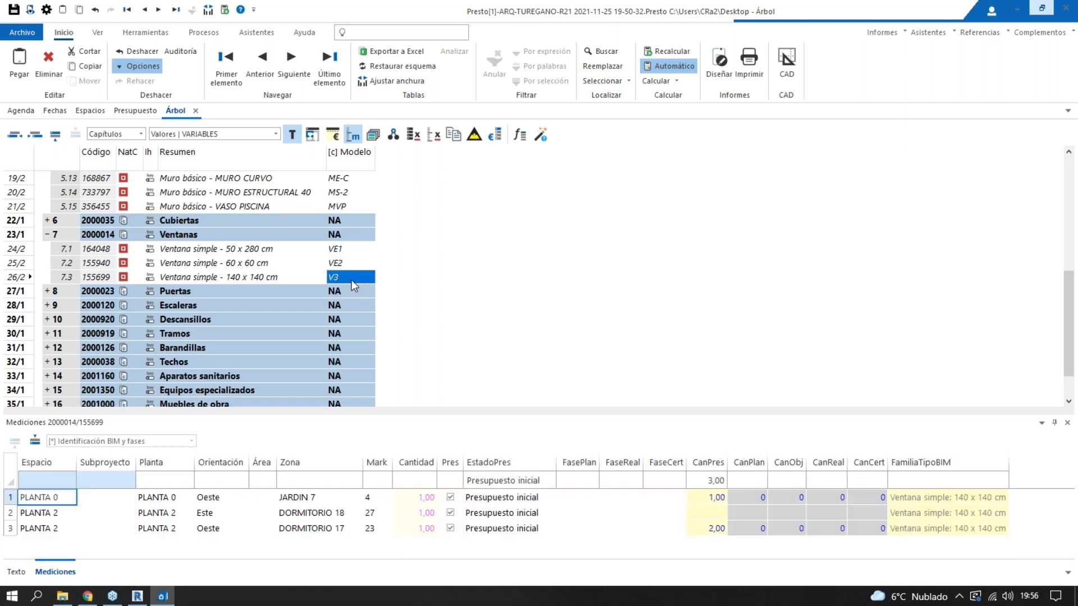
key(BackSpace)
- Arrange Presto side by side with the Revit window showing the house's {3D} view
drag(591, 12, 1075, 225)
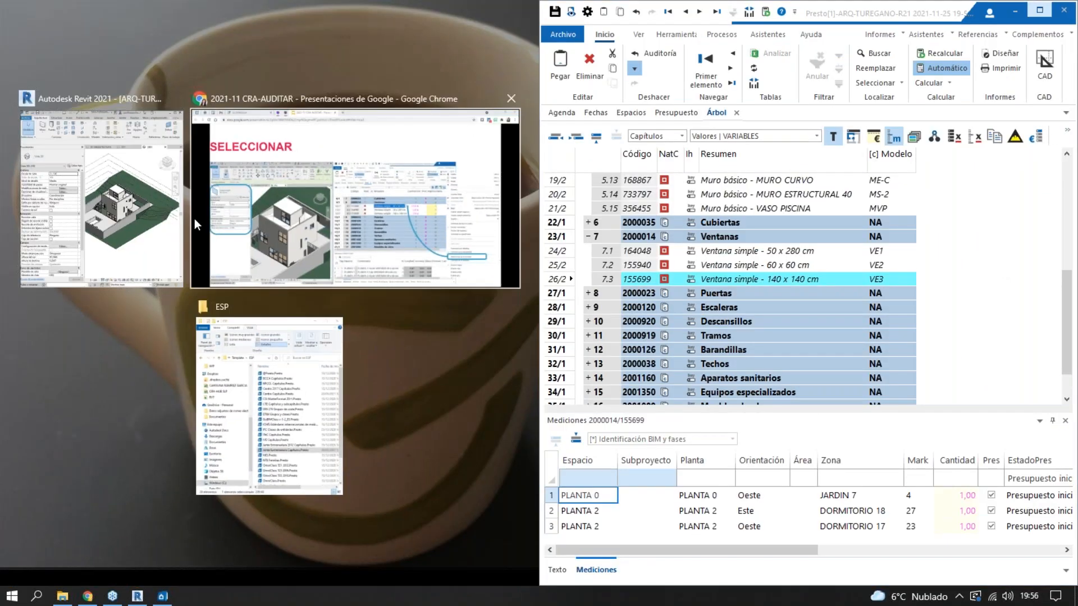
click(151, 229)
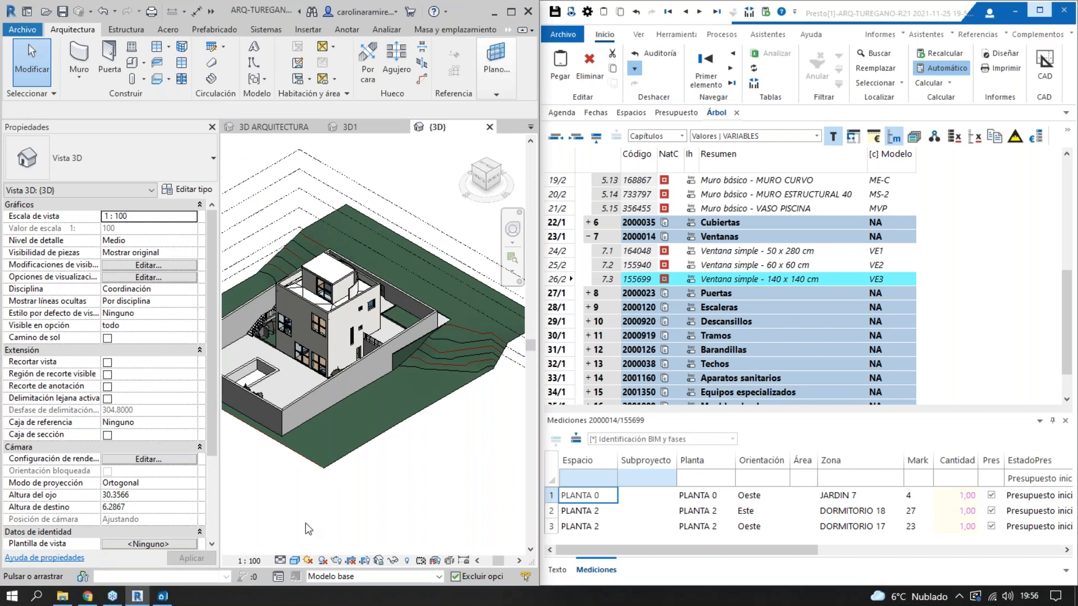
scroll(233, 528, down, 2)
scroll(265, 291, up, 1)
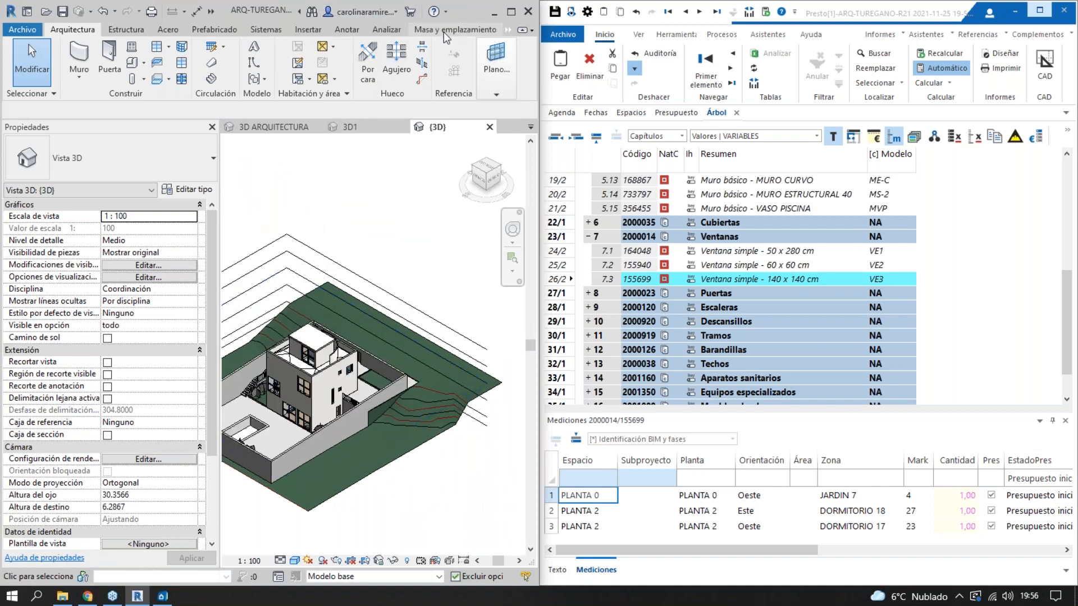
click(508, 29)
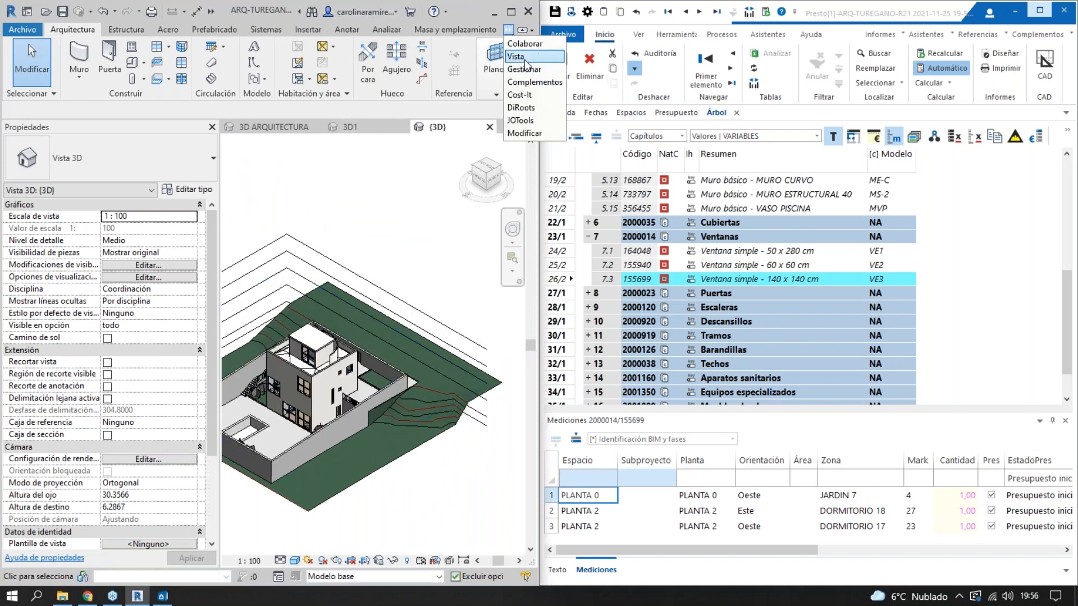
scroll(411, 351, up, 3)
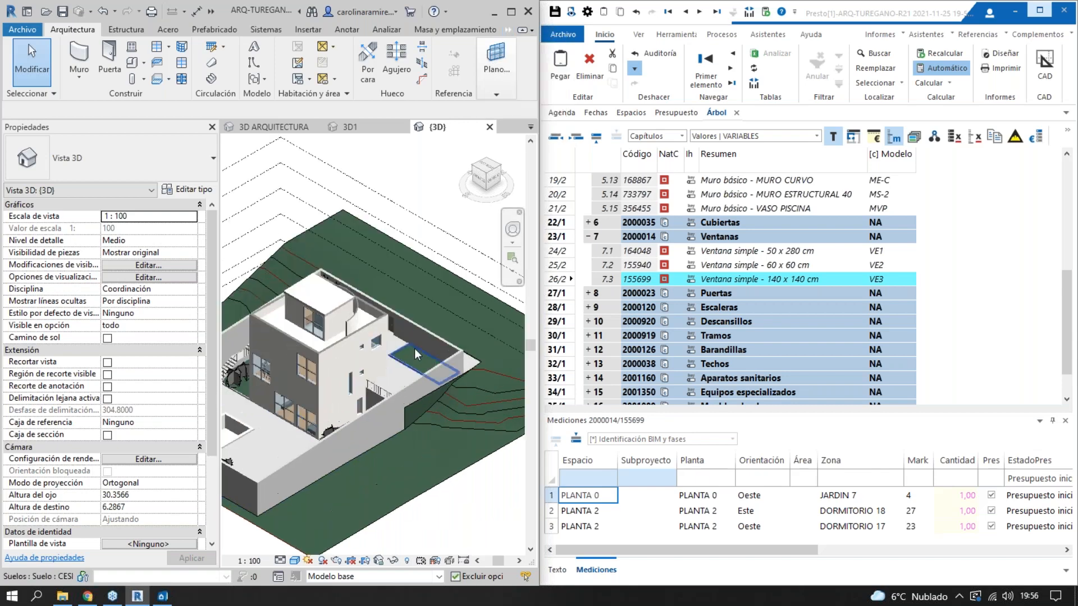
- Update the Modelo values of the three window types in the Revit model from the Presto tree
click(885, 279)
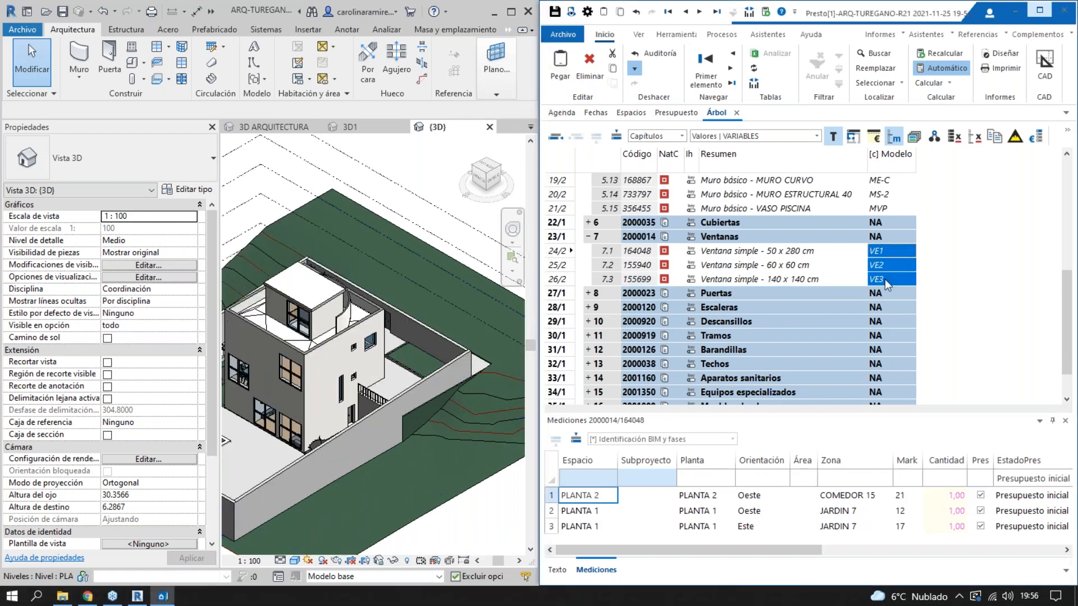
right_click(885, 278)
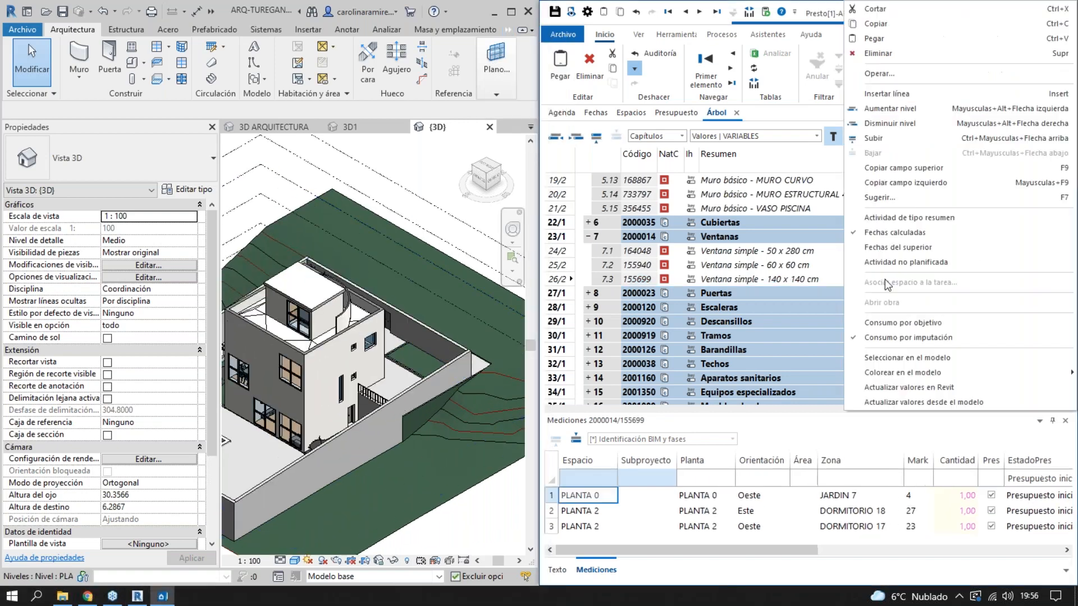
click(885, 389)
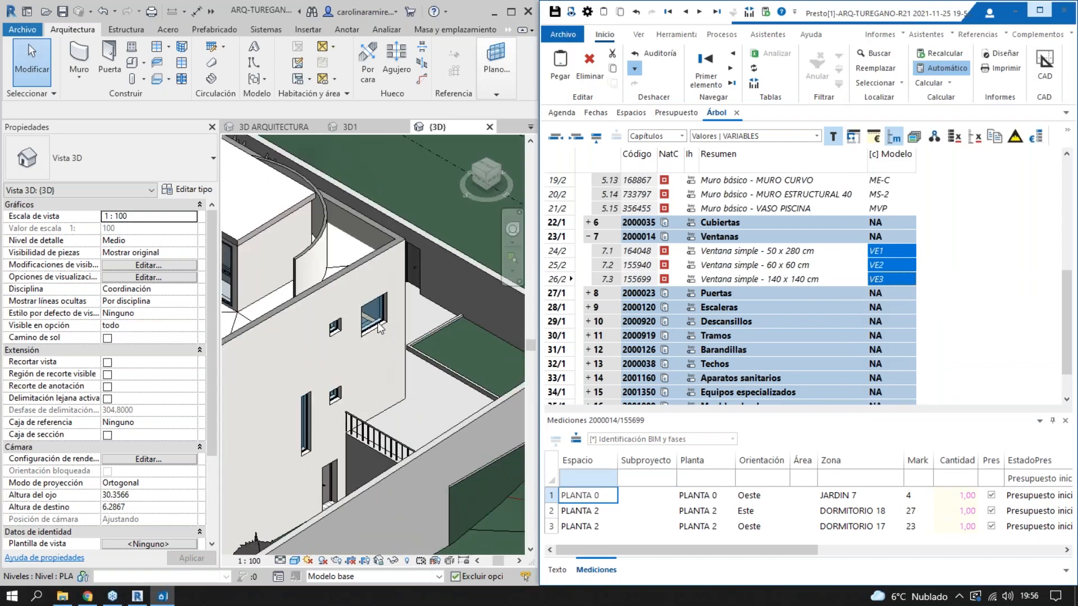
- Select the 60 x 60 cm windows in the Revit model from Presto and check Modelo in their type properties
click(790, 265)
right_click(791, 265)
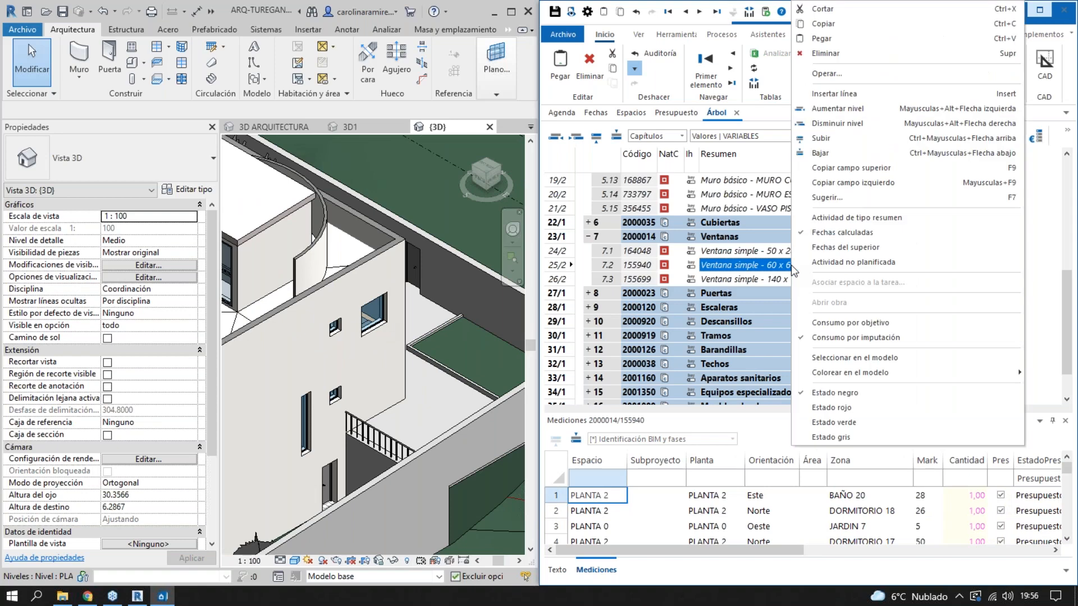
click(855, 357)
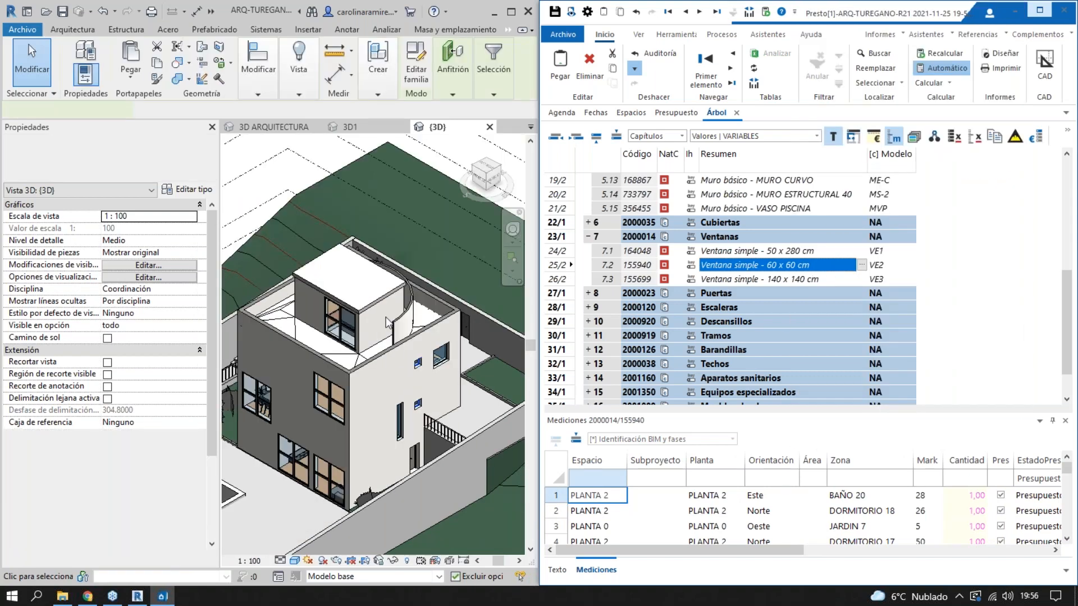
click(188, 191)
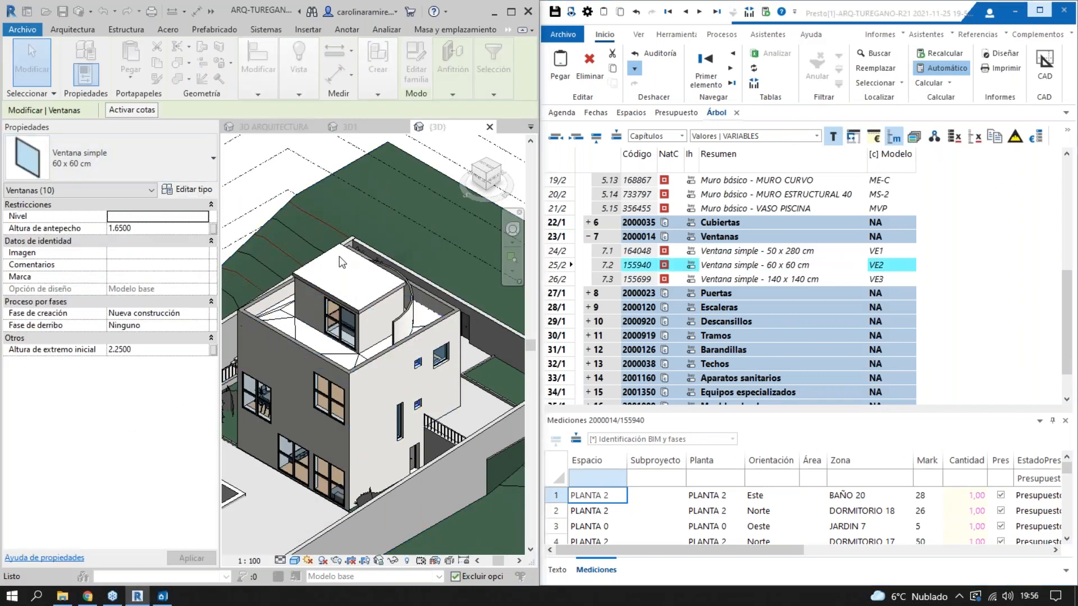
scroll(690, 427, down, 2)
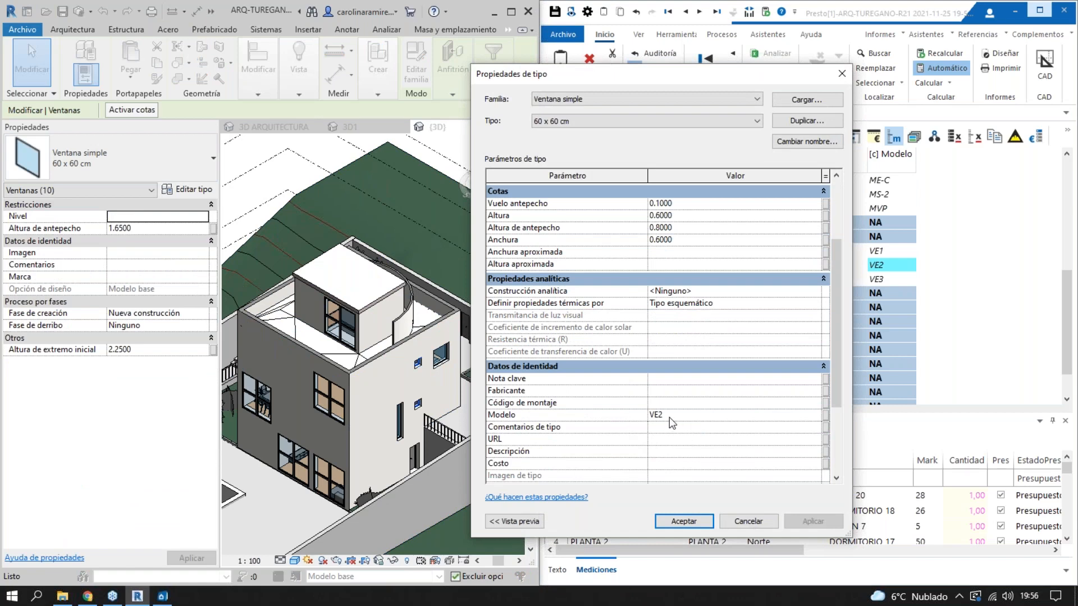
click(841, 73)
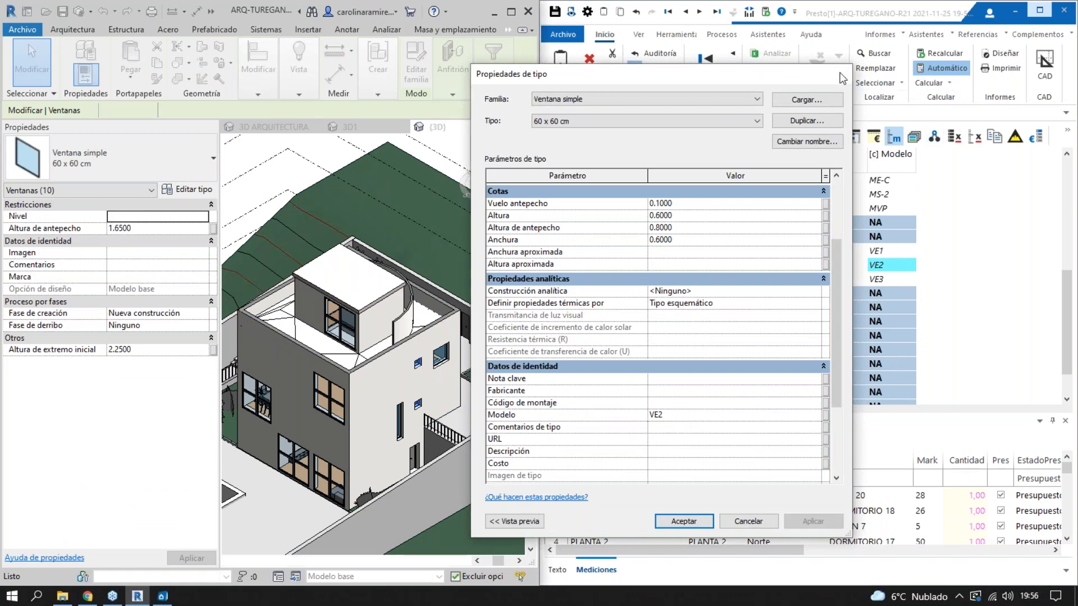
- Expand the Puertas and Escaleras chapters and review the Modelo codes of the doors, windows and walls
scroll(786, 268, down, 1)
click(755, 251)
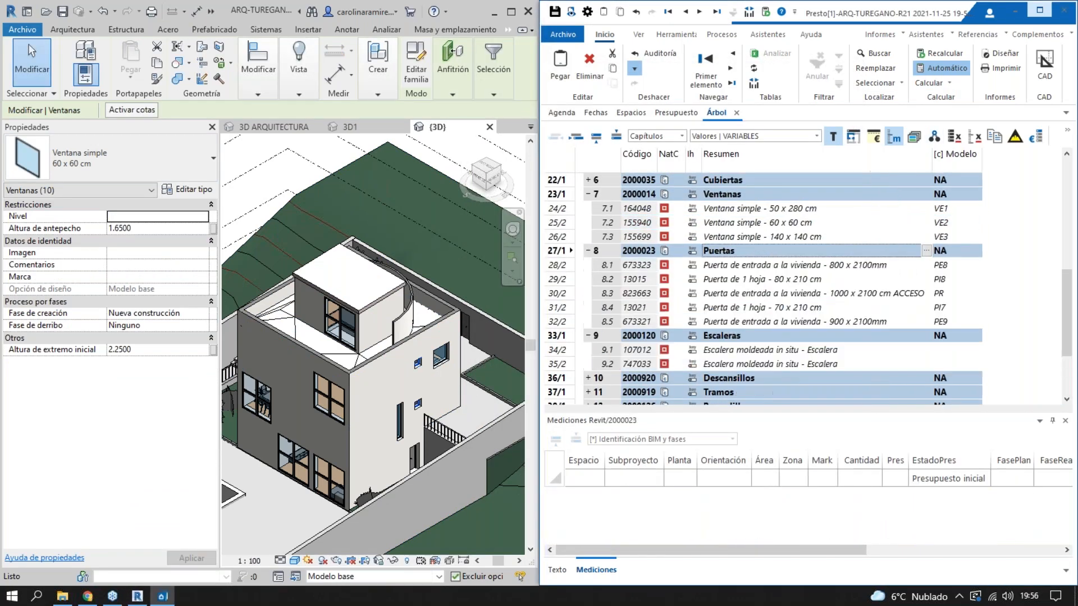
drag(959, 264, 958, 315)
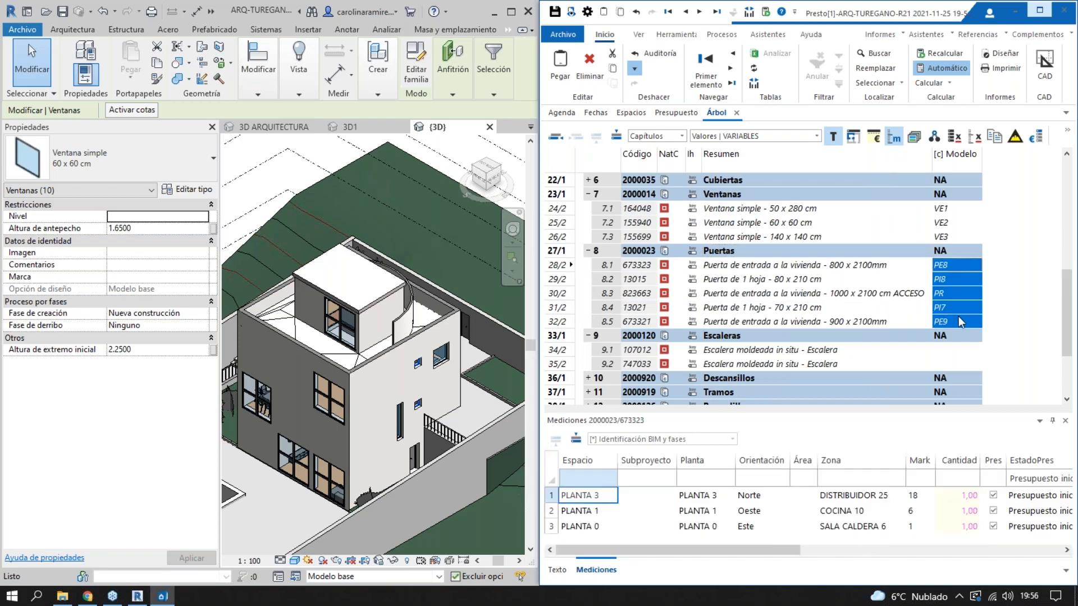
scroll(959, 315, down, 2)
scroll(961, 333, up, 3)
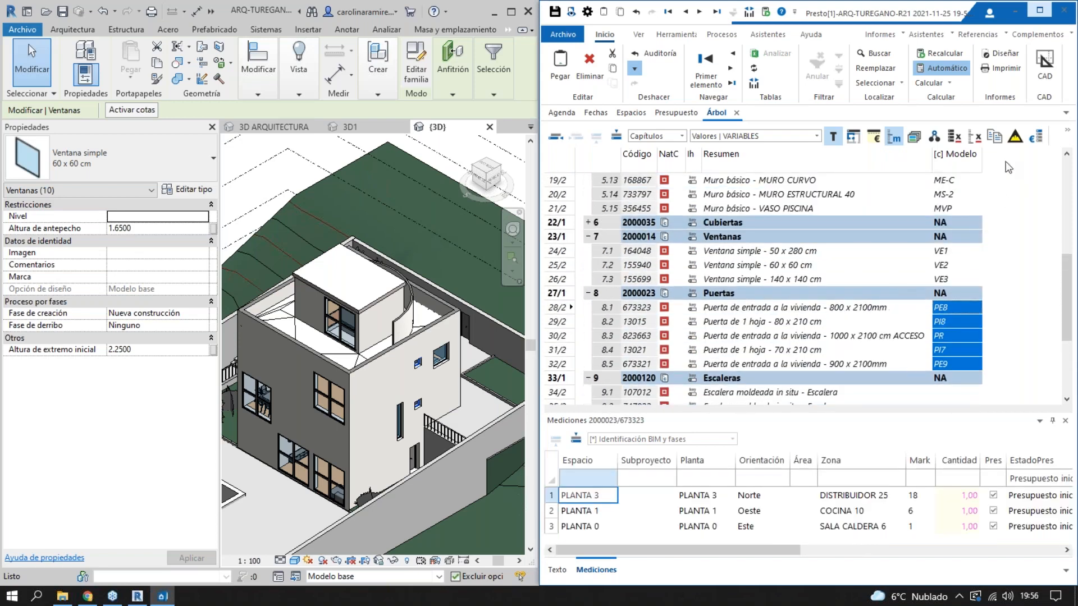
scroll(984, 326, up, 2)
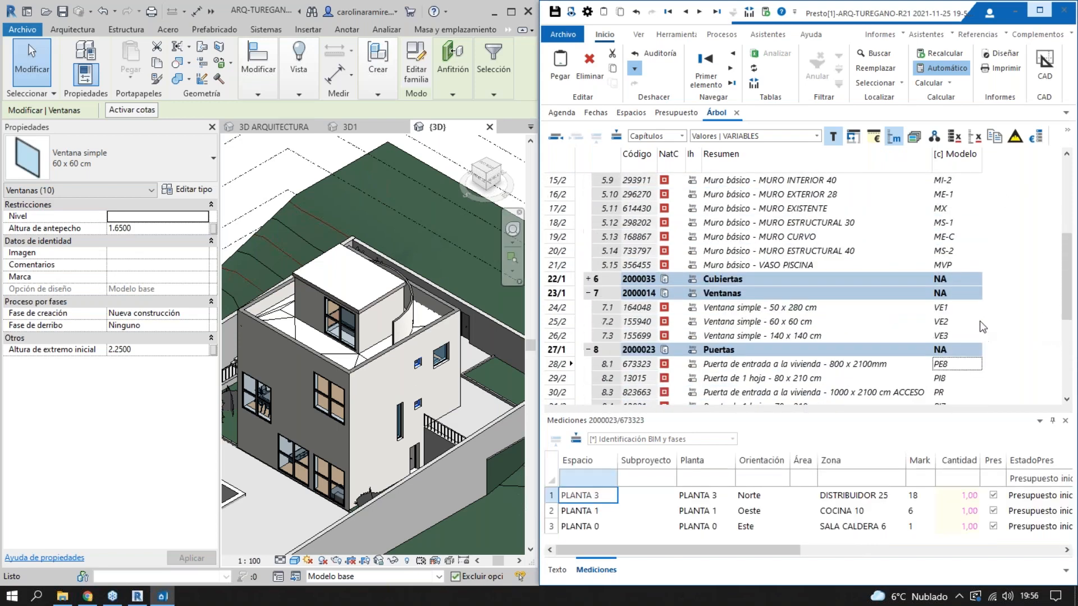
scroll(565, 163, up, 4)
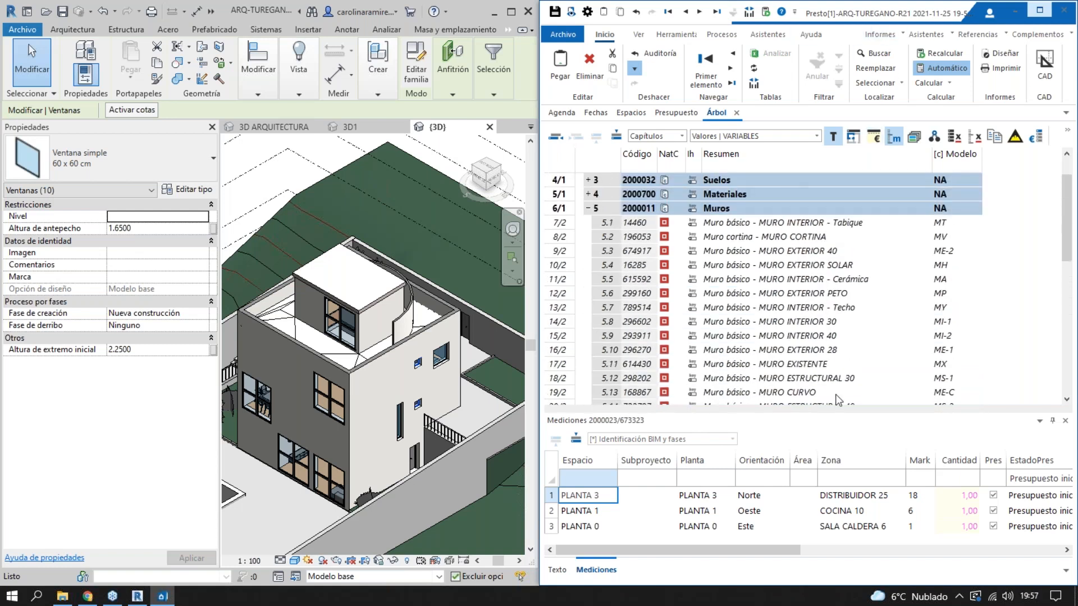
- Collapse the Muros, Ventanas, Puertas and Escaleras chapters and select the chapter names from Materiales to Vegetación
scroll(802, 332, up, 1)
click(588, 250)
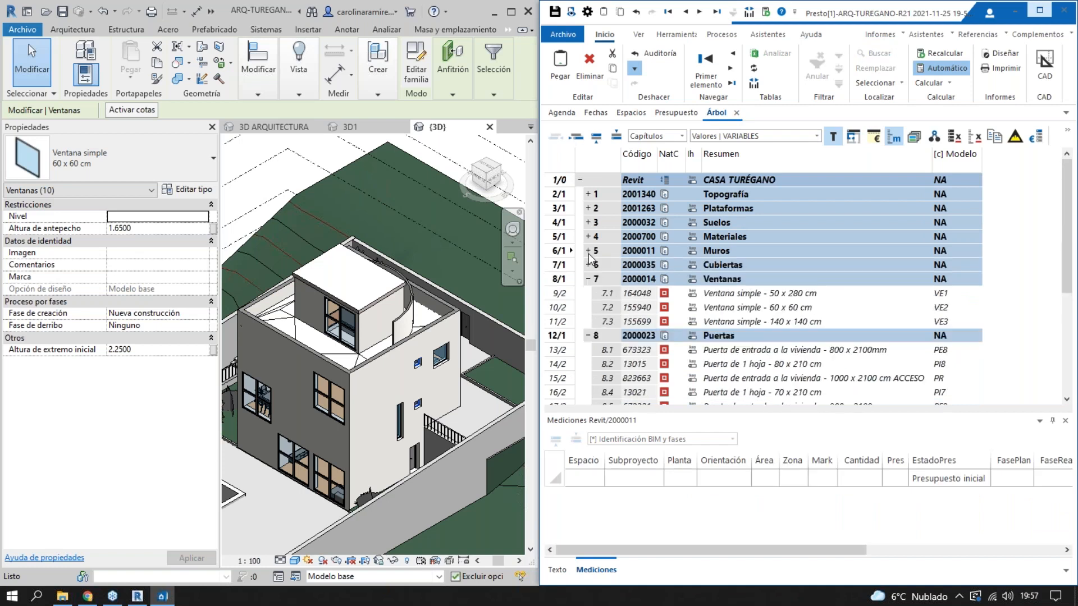
click(589, 279)
click(589, 293)
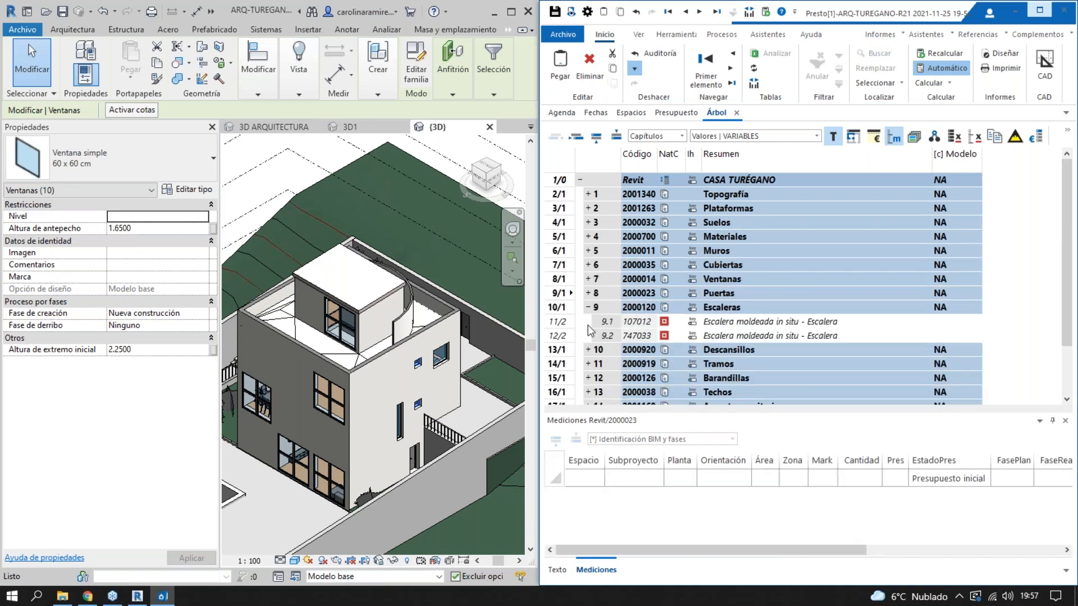
click(588, 307)
scroll(742, 289, down, 1)
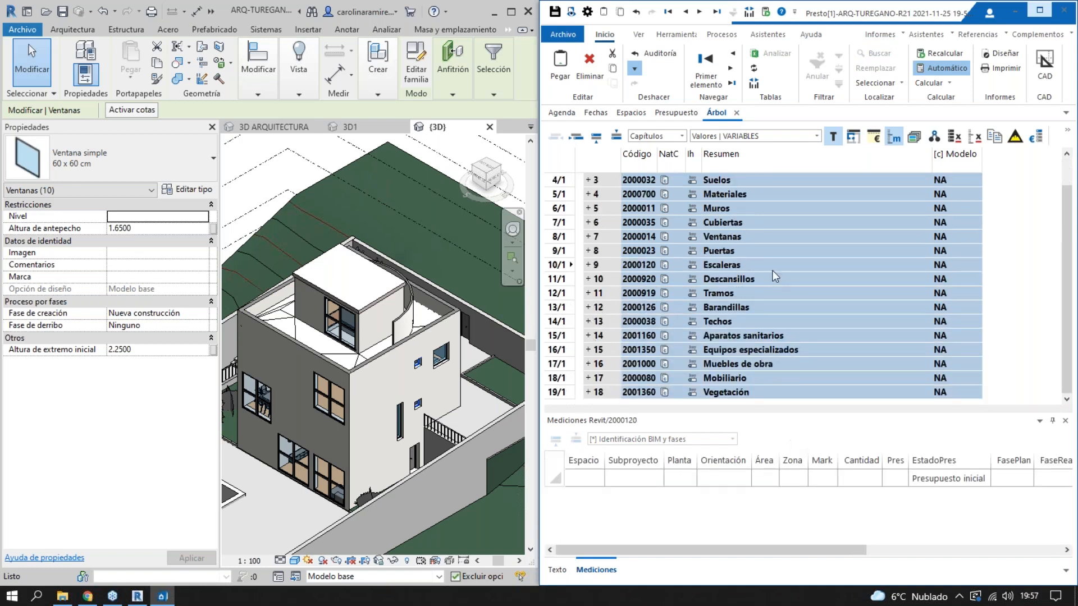
drag(758, 194, 737, 397)
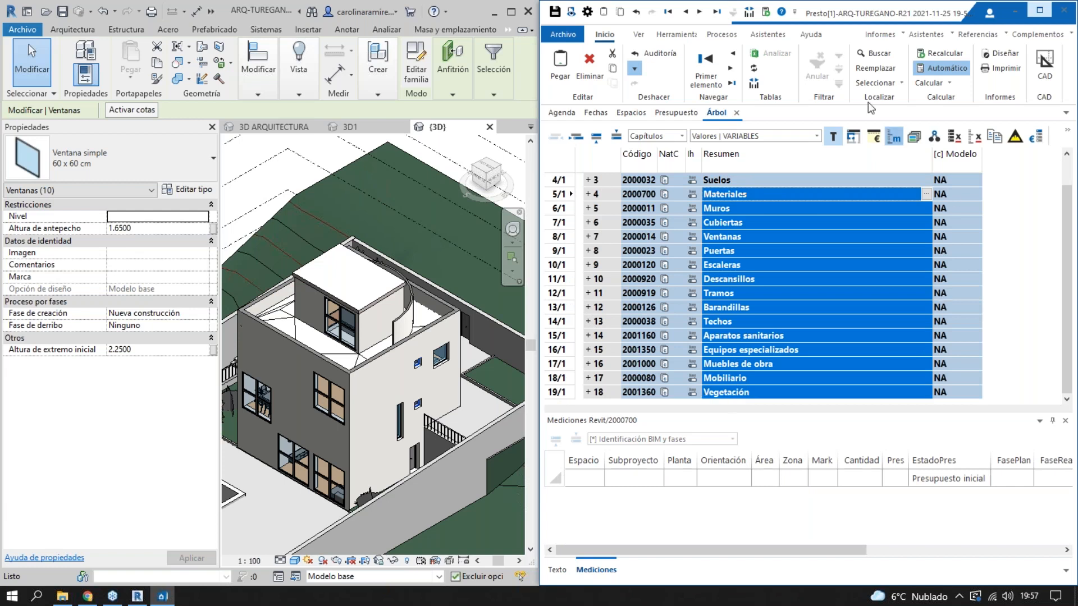
- Maximize Presto, open the list of all Mediciones and look through it from the last record upwards
click(639, 34)
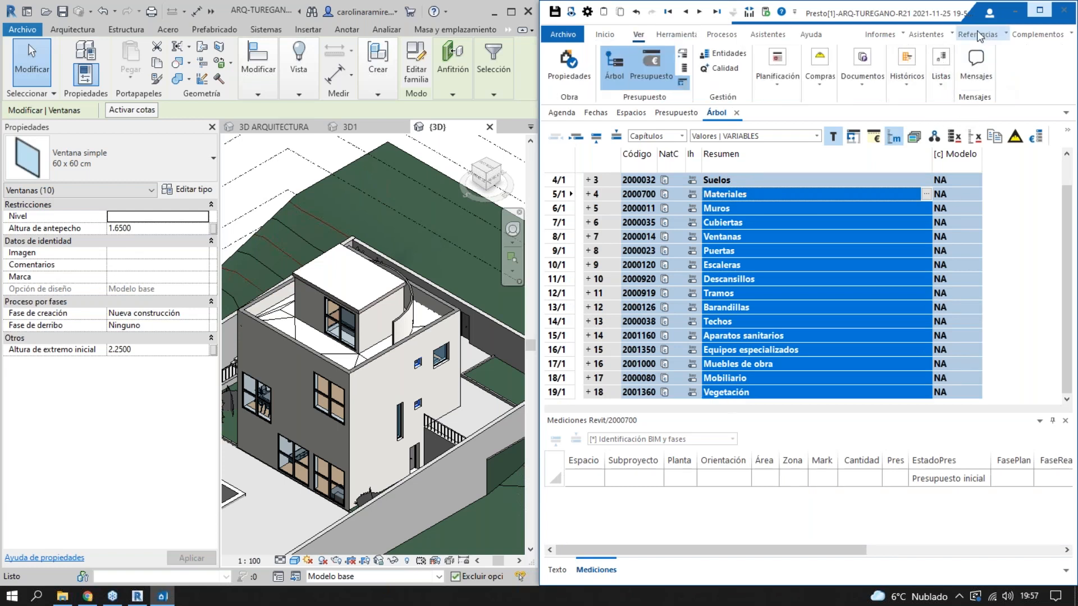
double_click(945, 19)
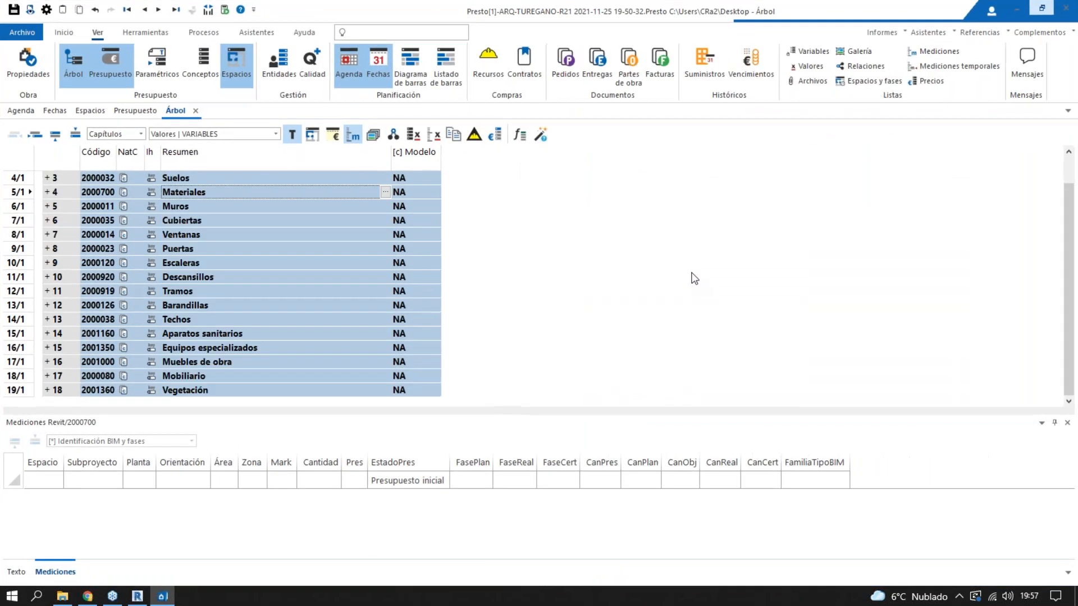
click(936, 56)
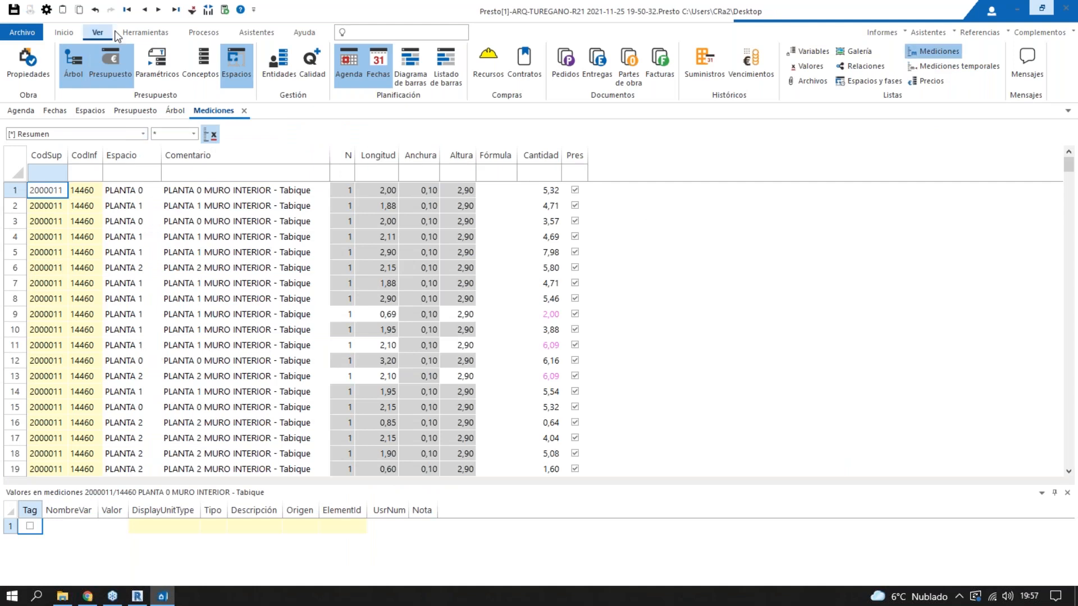
click(177, 10)
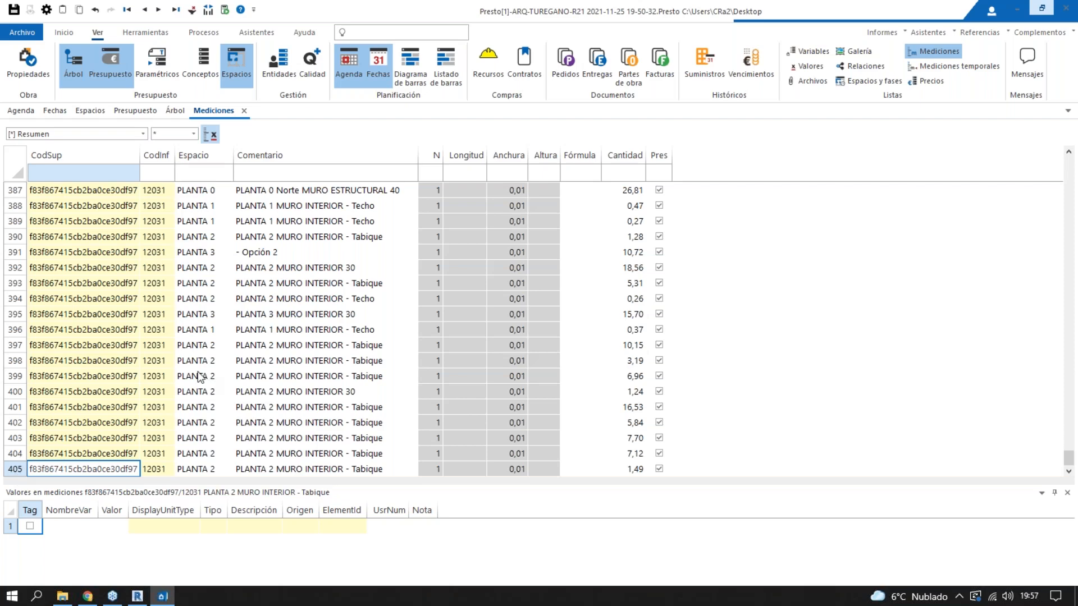
scroll(1021, 352, up, 2)
drag(1066, 462, 1066, 226)
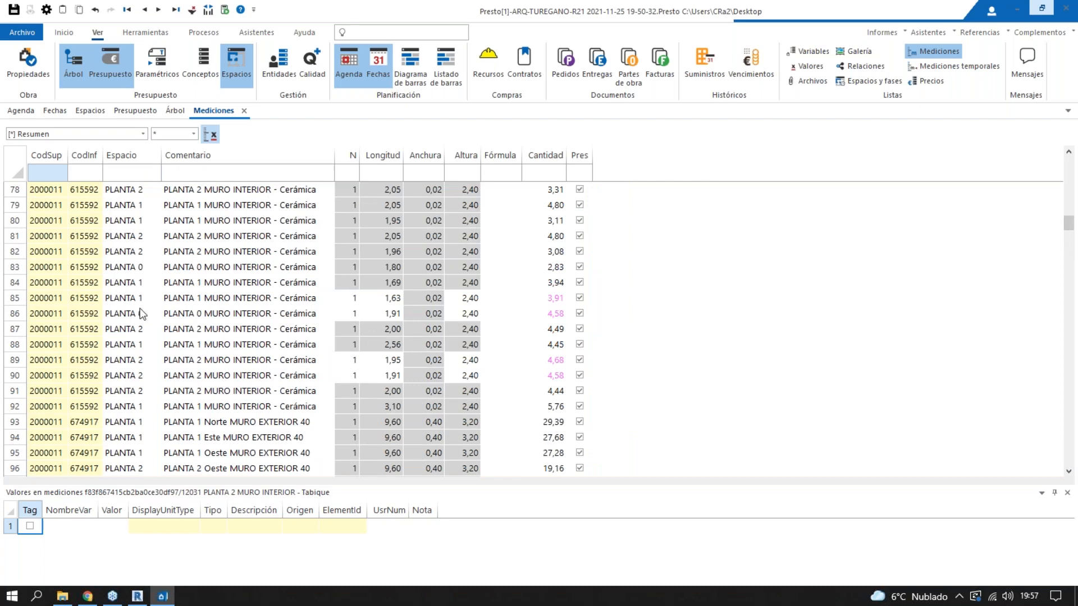
- Filter the Mediciones list by content to the lines whose Espacio is PLANTA 2
click(129, 253)
right_click(126, 251)
click(188, 92)
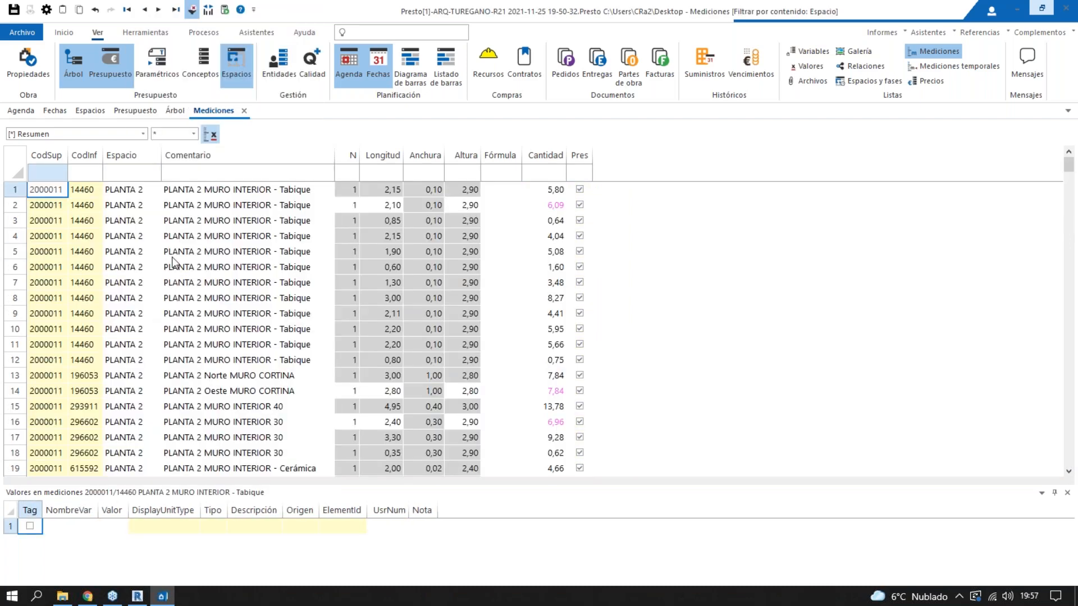
- Add a second content filter that keeps only the lines with CodSup 2000011
scroll(168, 393, down, 7)
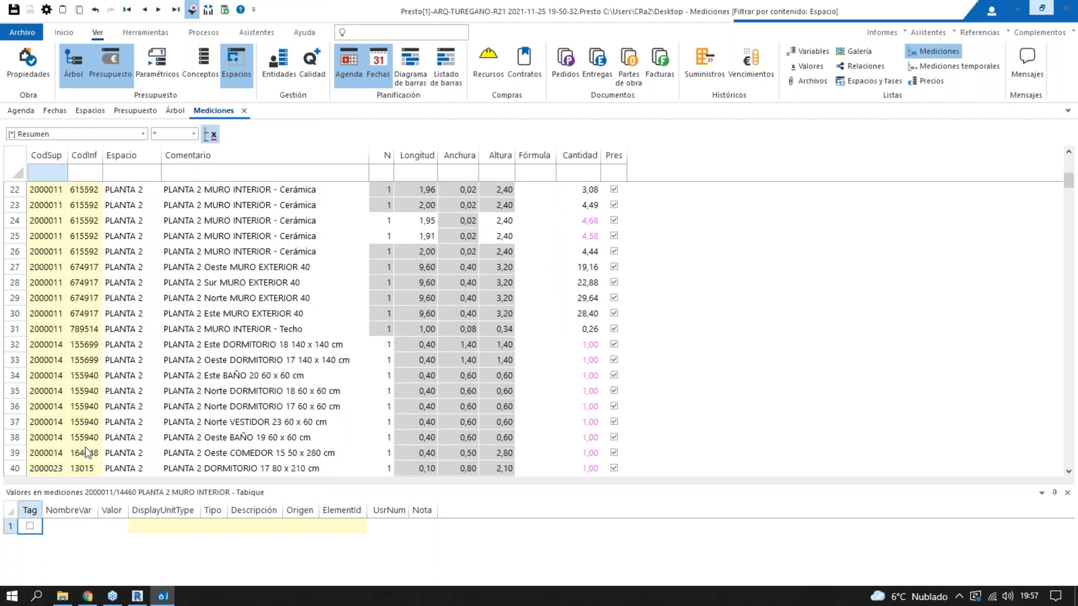
click(48, 331)
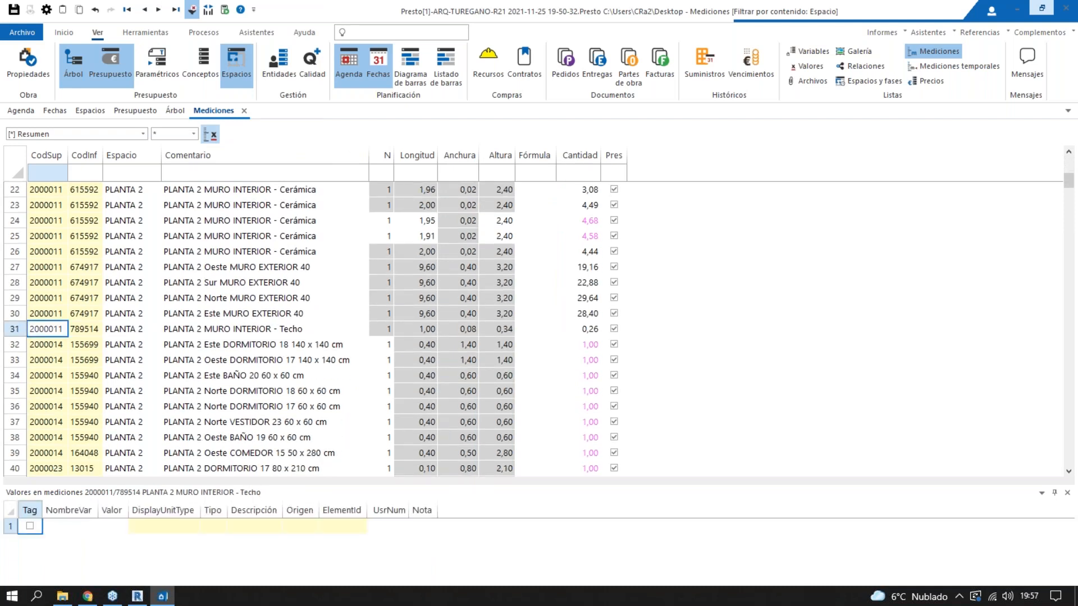
right_click(48, 329)
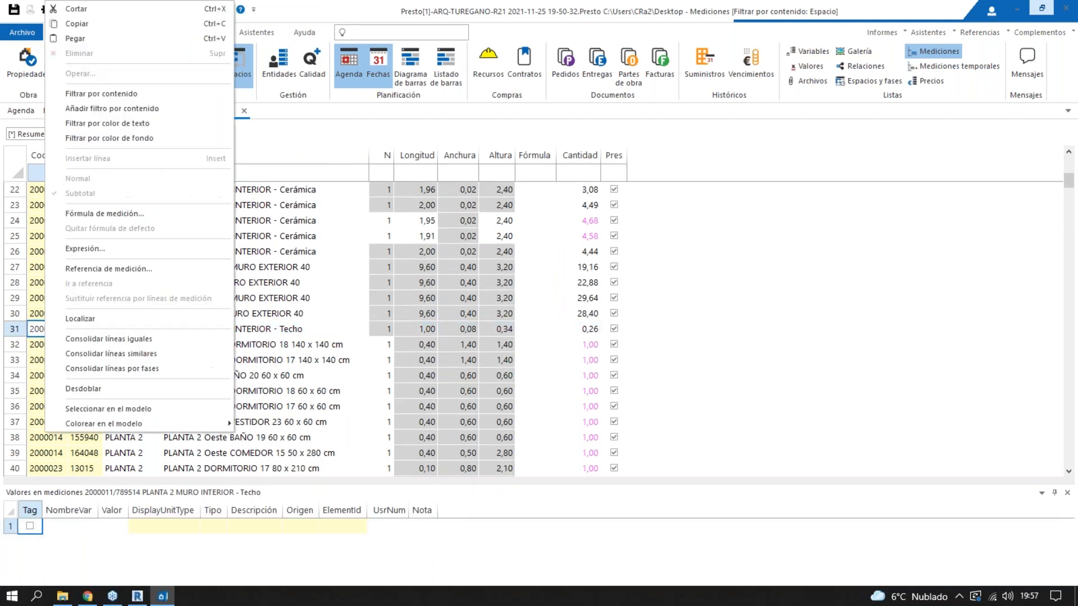
click(177, 110)
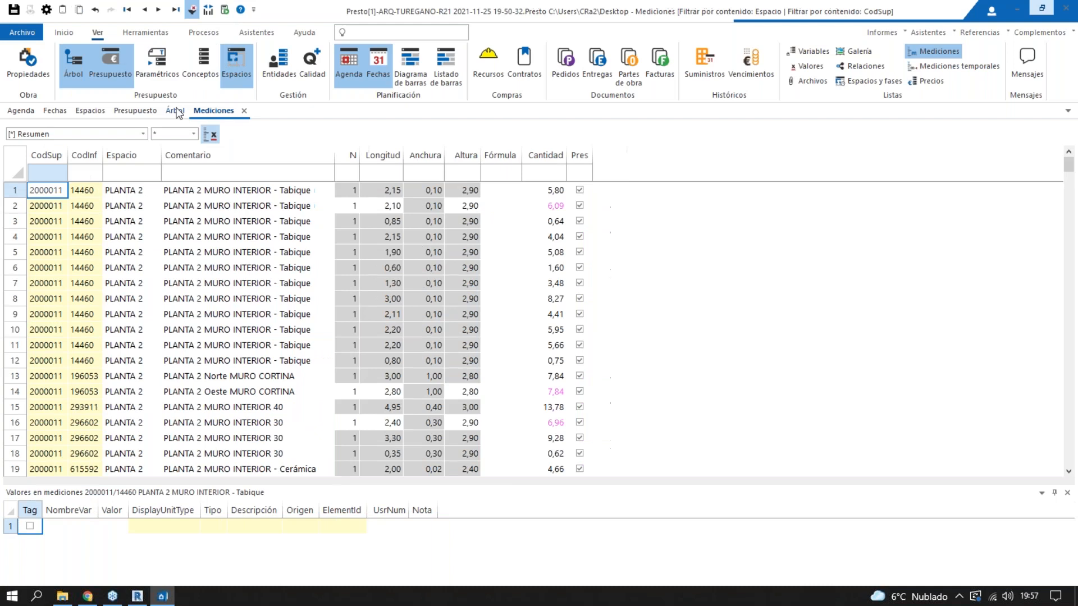
- Select the model elements behind all the filtered PLANTA 2 wall measurement lines and switch to Revit
click(14, 167)
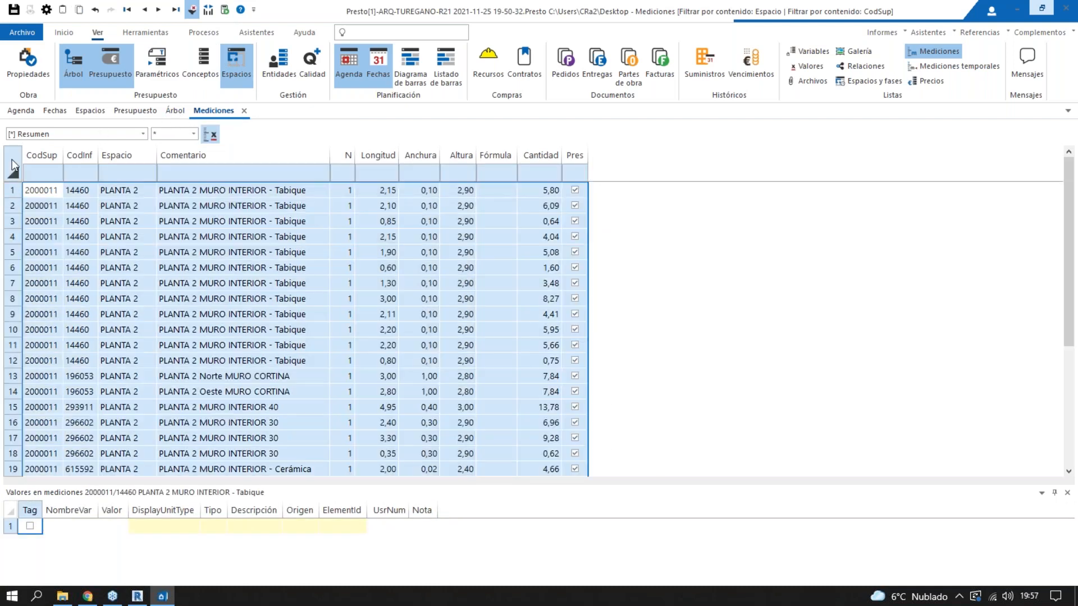
right_click(155, 339)
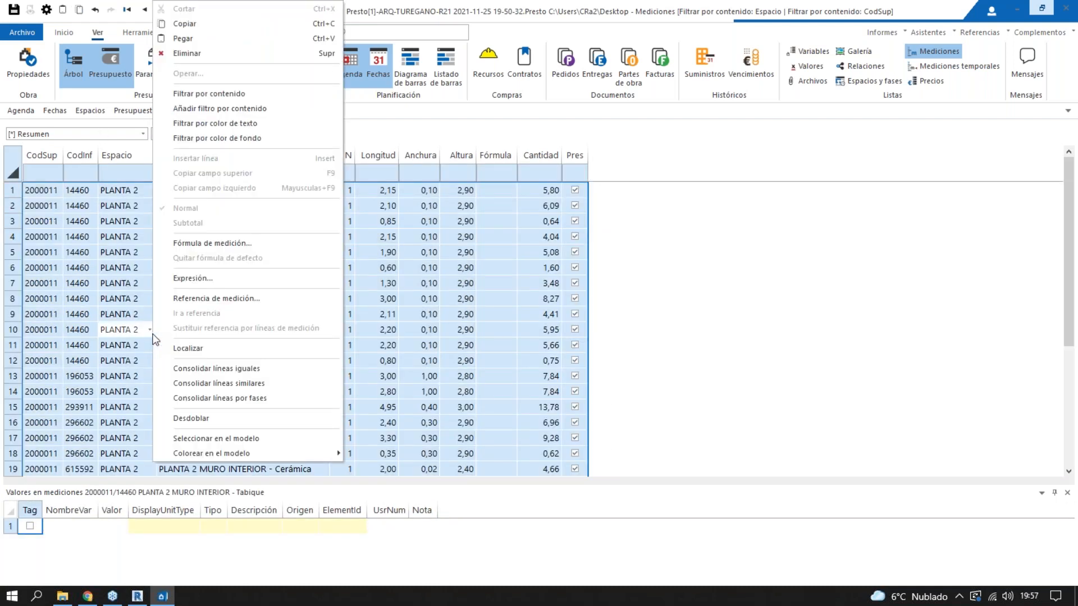
click(253, 439)
click(147, 597)
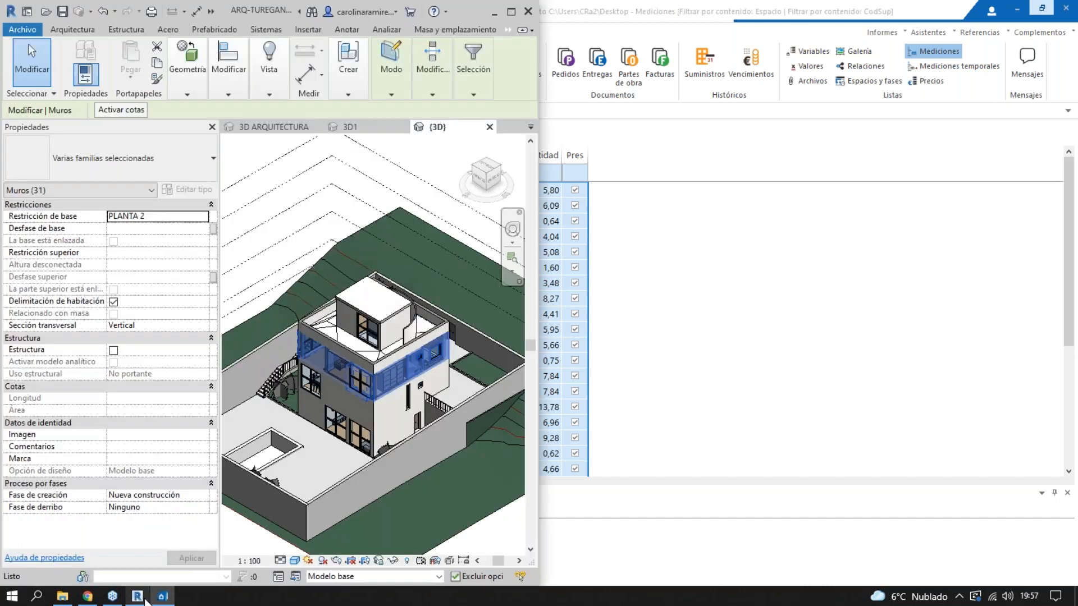
- Temporarily isolate the selected PLANTA 2 walls in the 3D view, then restore the full model and clear the selection
click(394, 562)
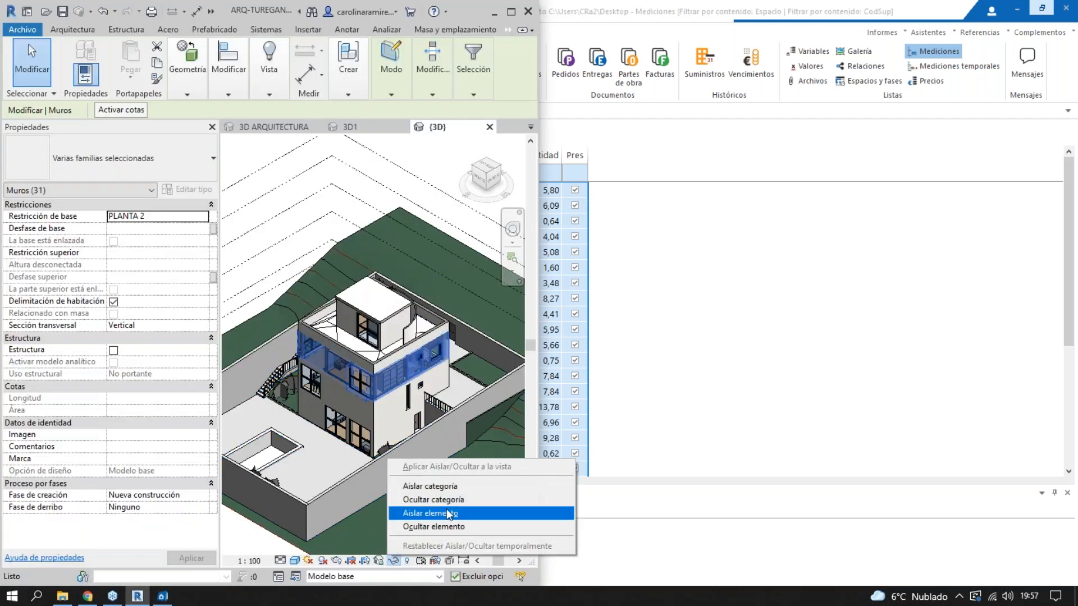
click(448, 512)
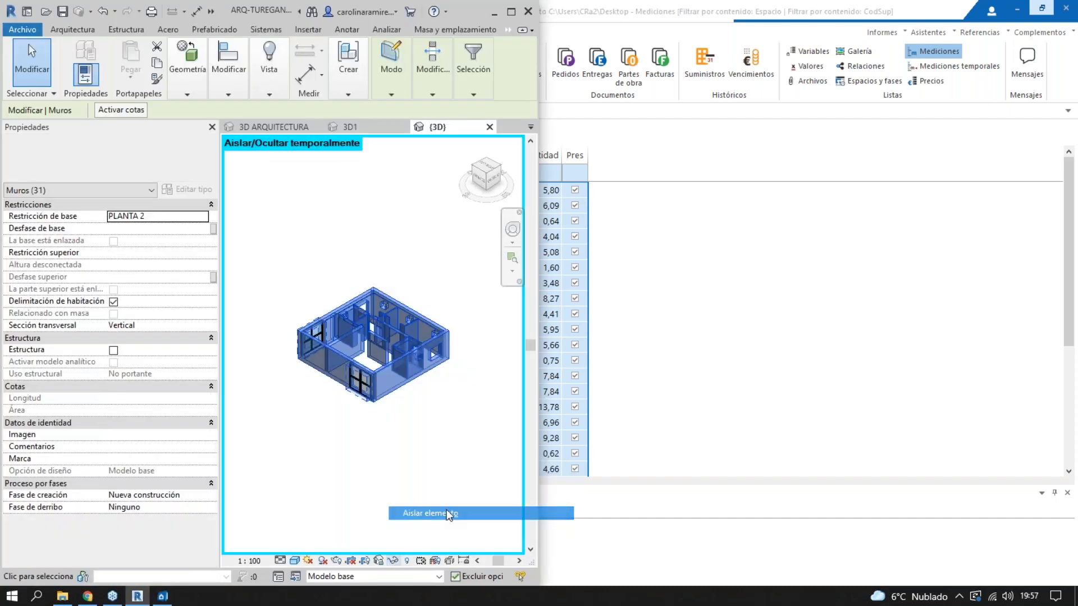
click(395, 561)
click(403, 548)
key(Escape)
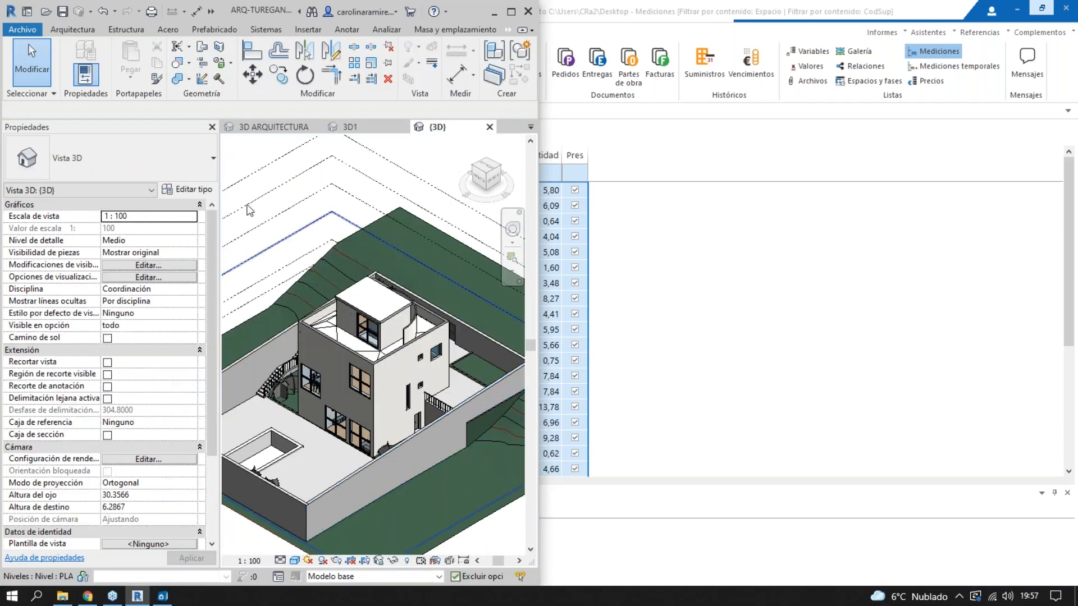
- Return to Presto, expand the Cubiertas chapter in the Árbol and colour all its rows in the model by Espacio
click(686, 159)
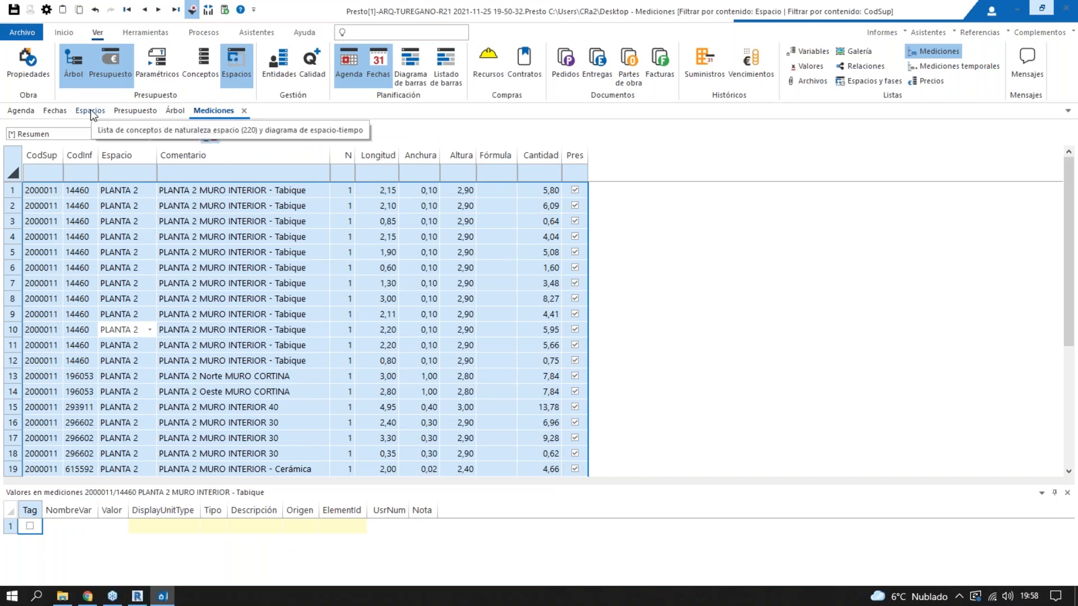
click(180, 112)
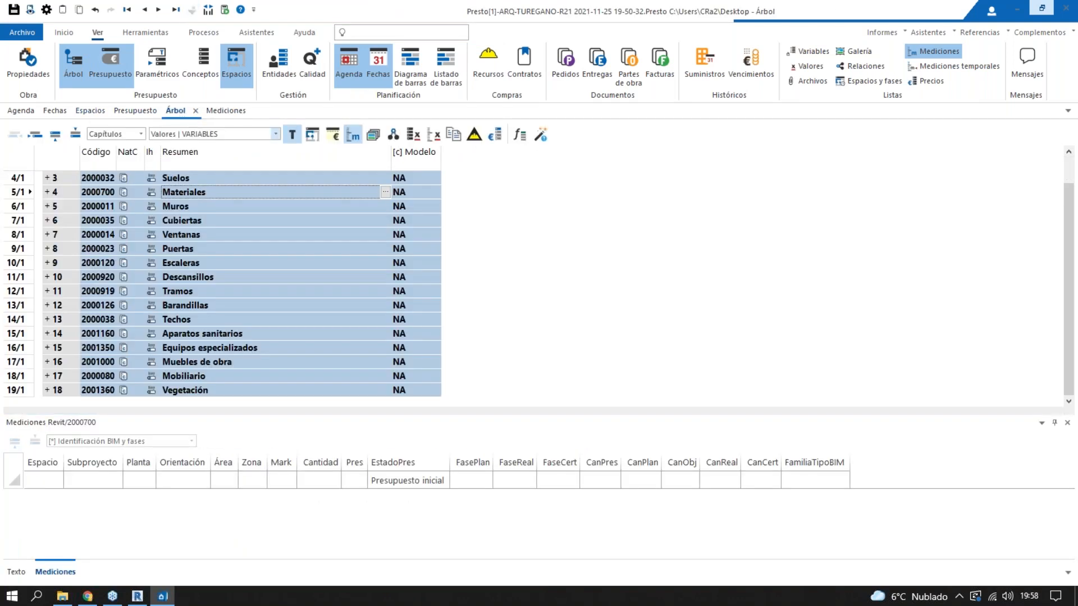
double_click(217, 219)
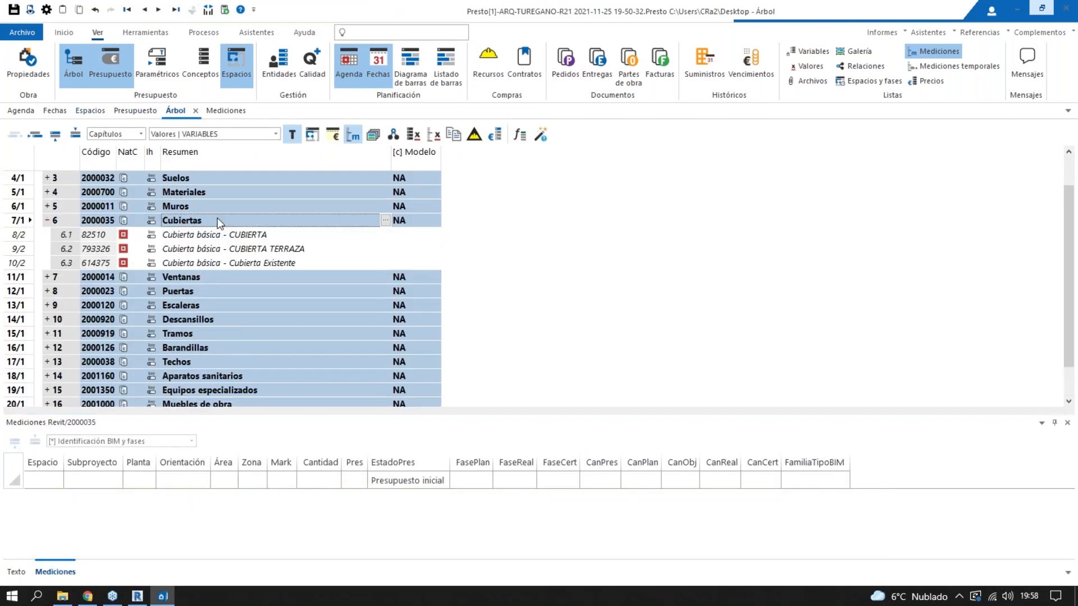
click(11, 155)
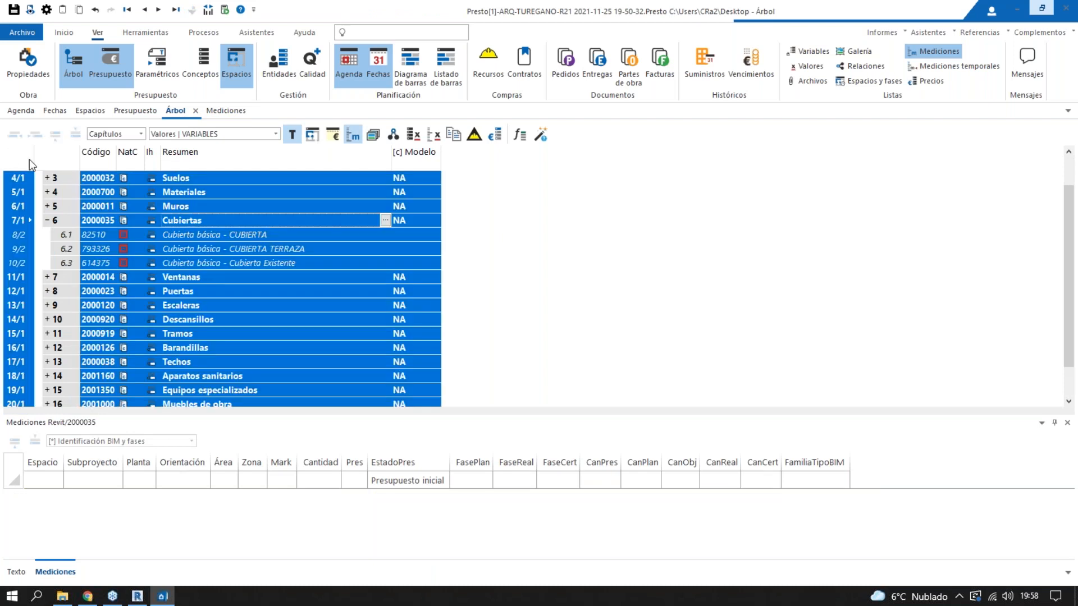
right_click(194, 252)
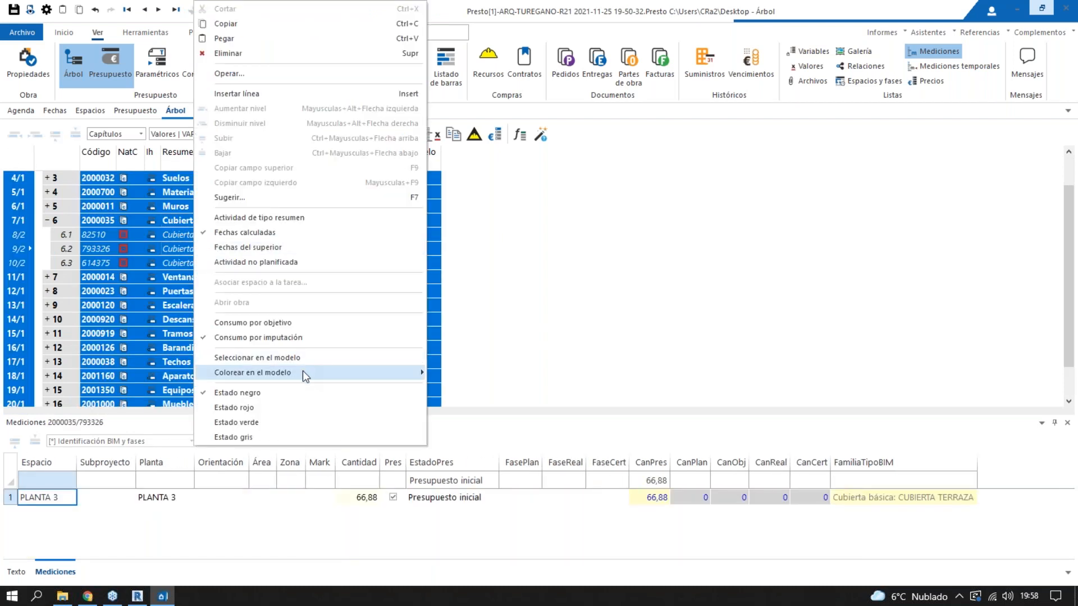
mouse_move(305, 374)
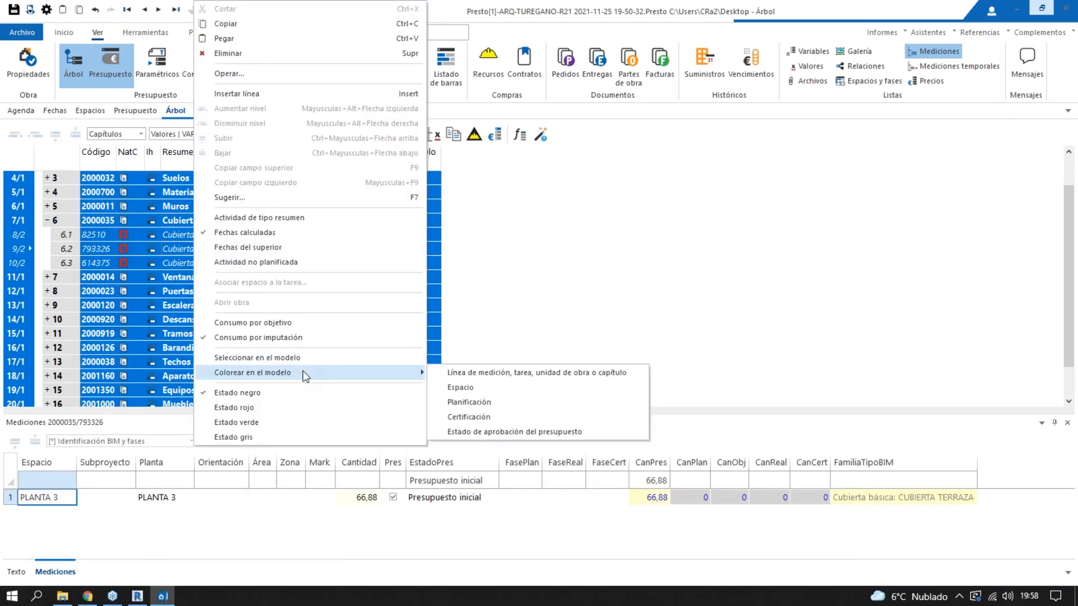
click(453, 388)
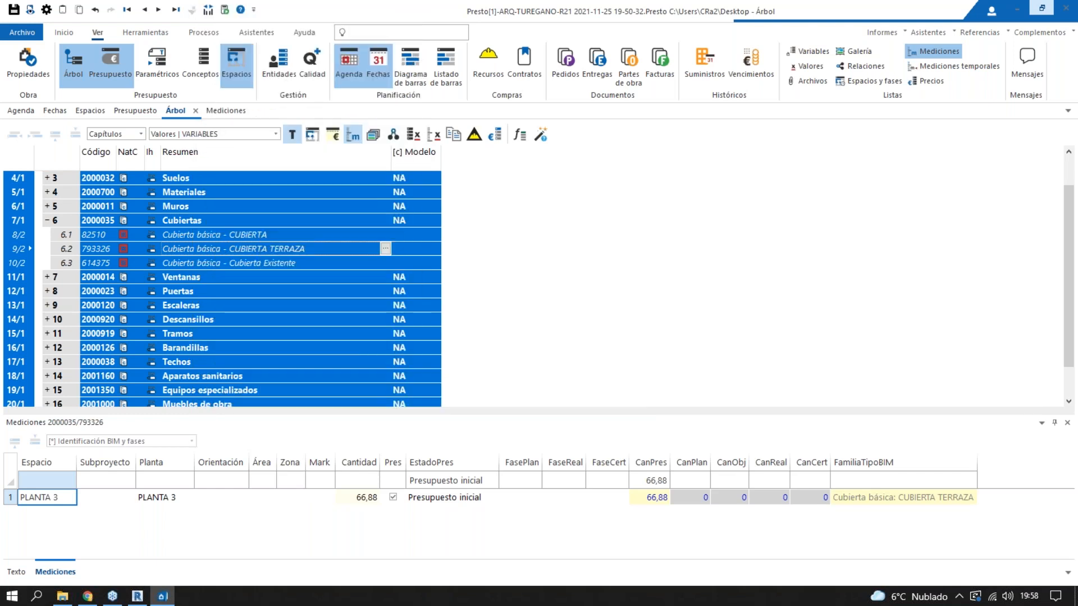
- Check the measurement spaces of the CUBIERTA roof and the 50 x 280 cm window, then place Presto beside the coloured Revit model
click(302, 234)
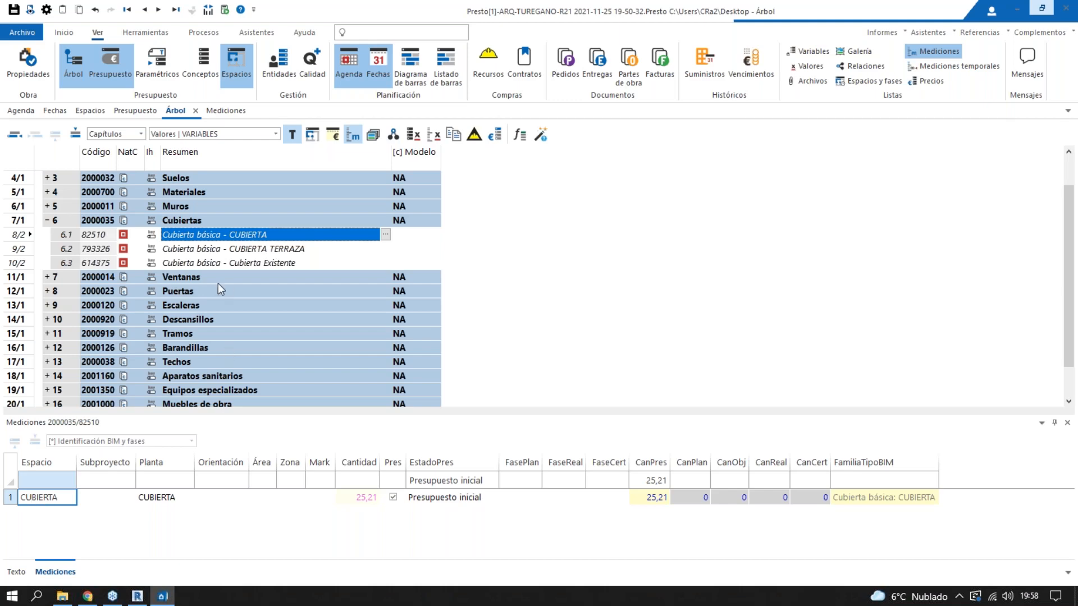
double_click(201, 281)
key(Down)
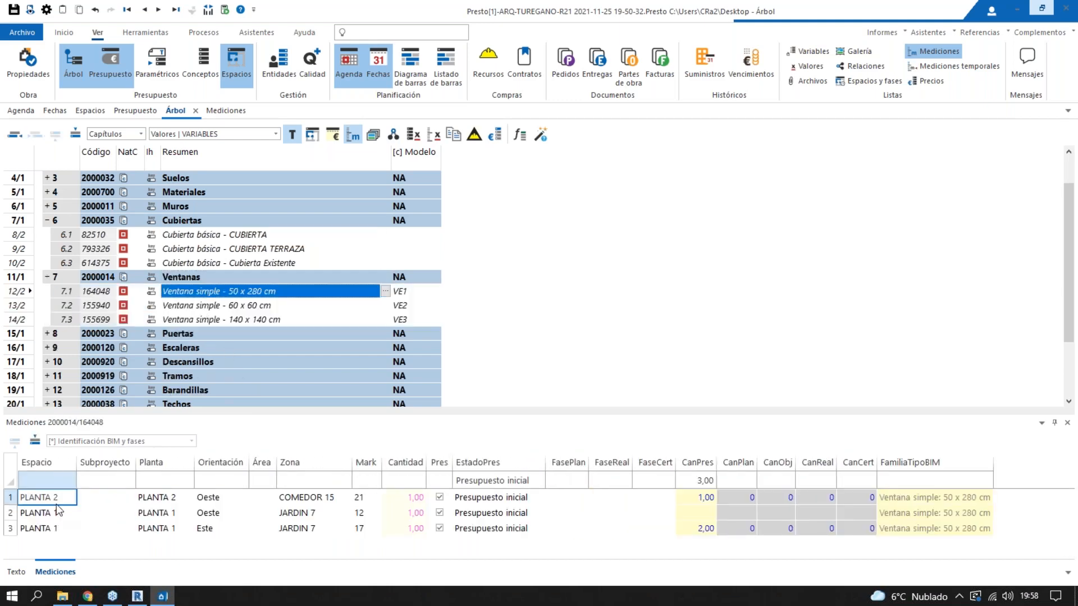
drag(537, 10, 1077, 257)
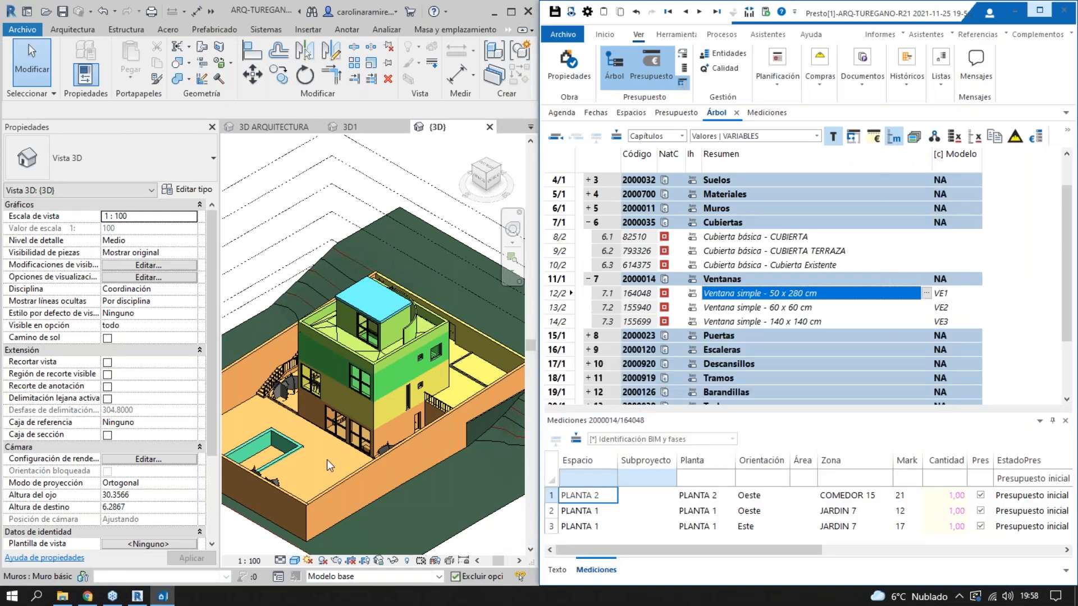
click(377, 459)
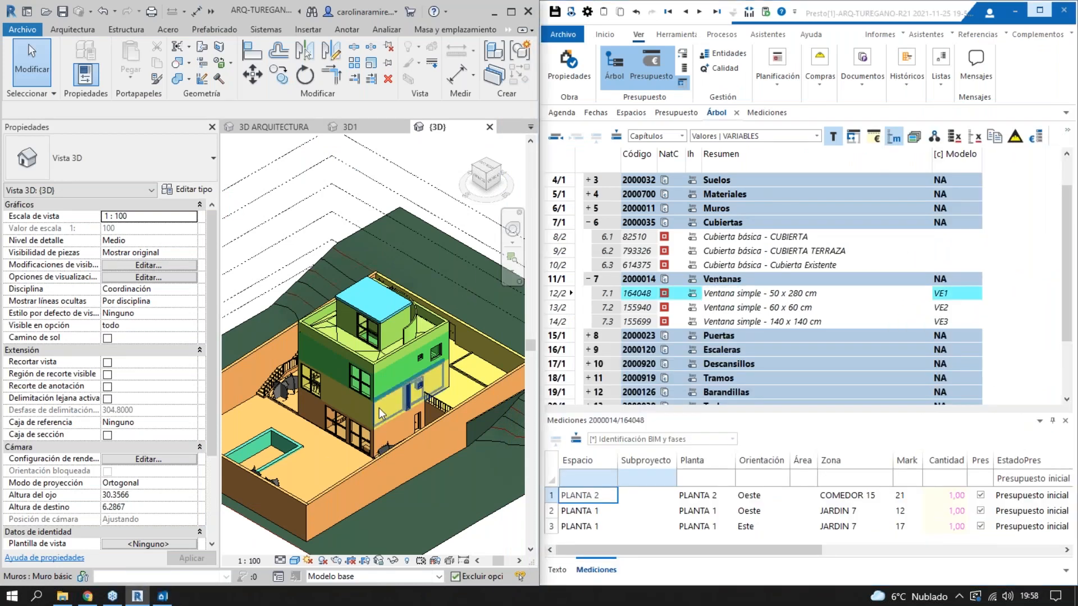
- Open the Espacios list and add Conceptos.Color to its visible columns
click(630, 113)
drag(712, 166, 764, 167)
right_click(778, 164)
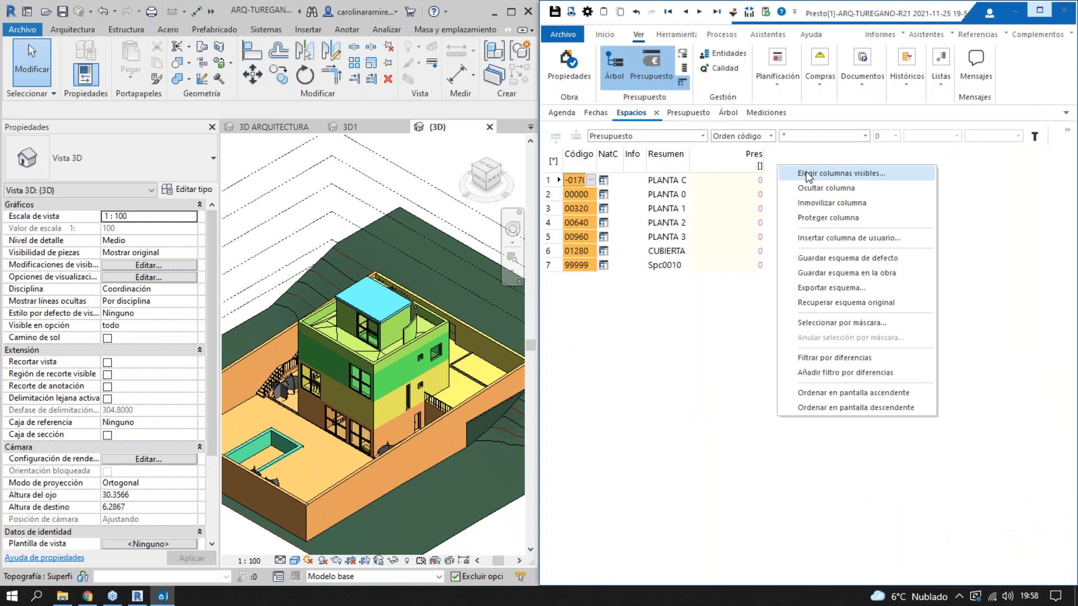
click(807, 174)
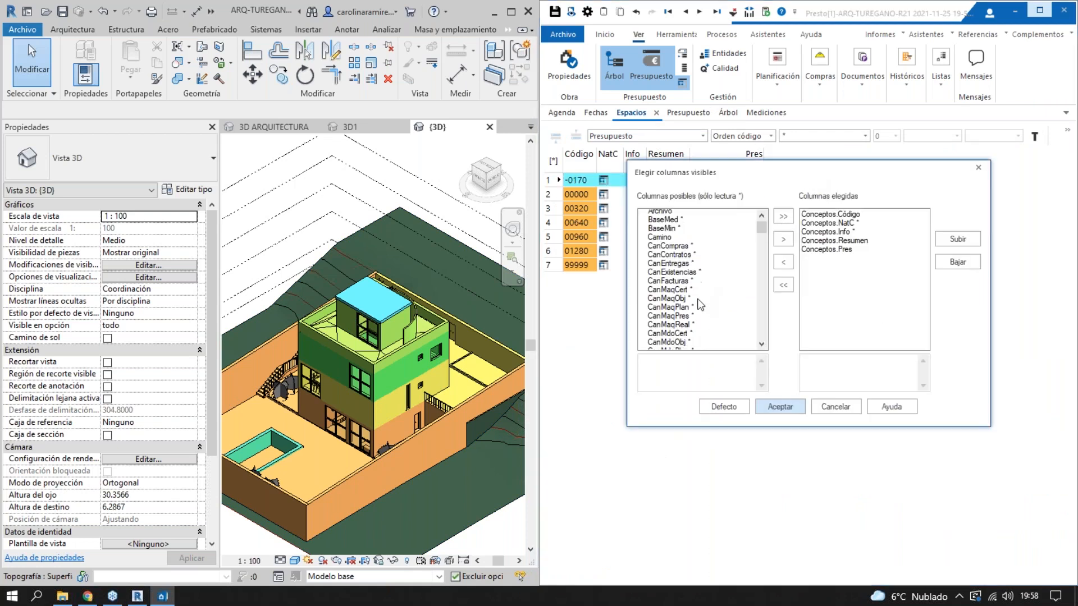
scroll(699, 312, down, 1)
scroll(684, 286, down, 10)
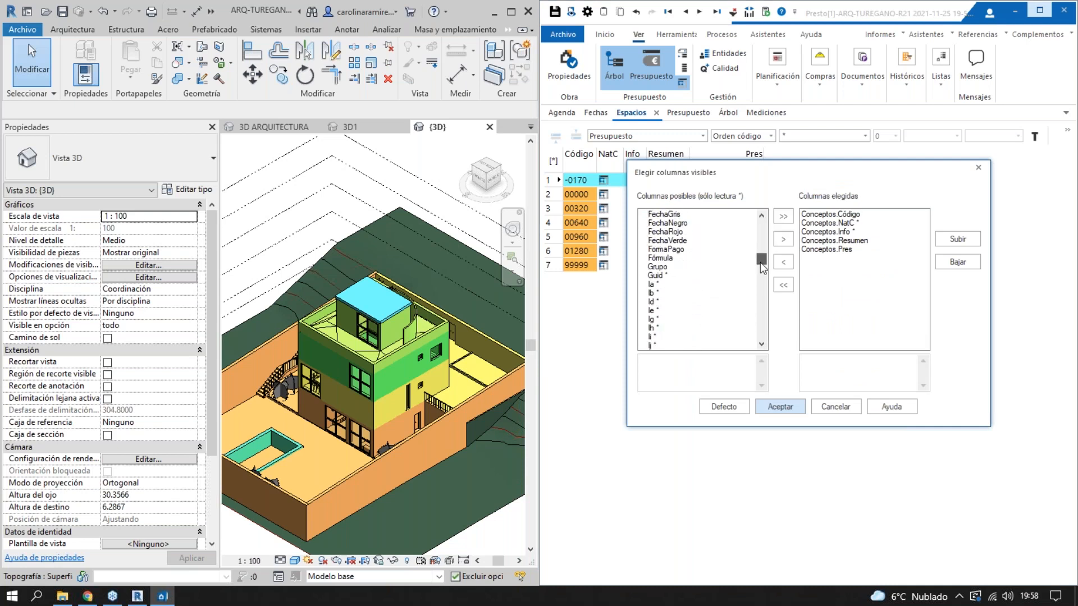
scroll(703, 277, up, 3)
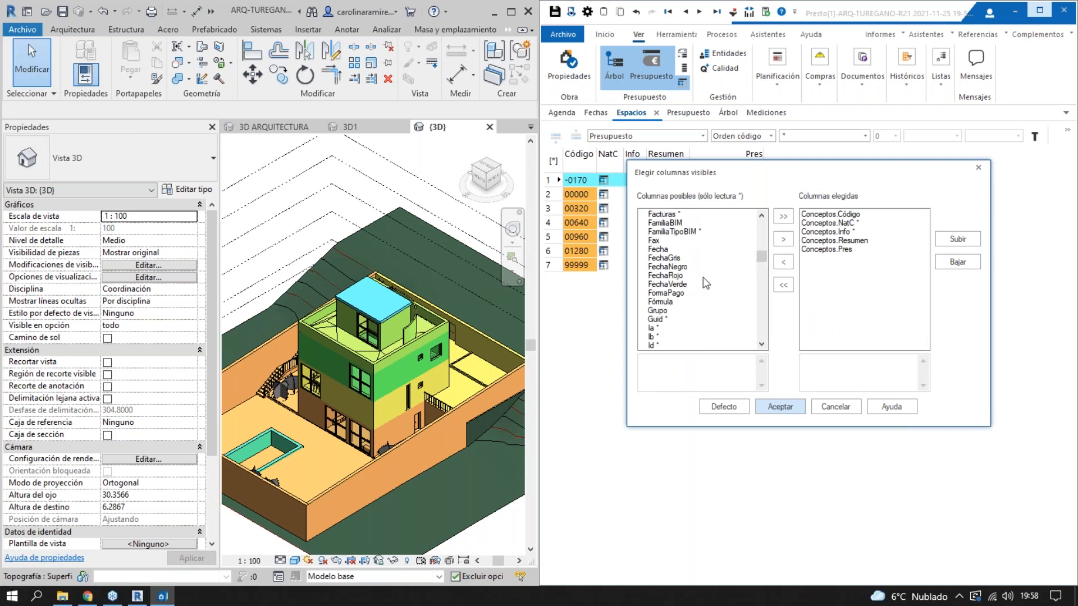
mouse_move(761, 257)
mouse_down()
mouse_move(761, 344)
mouse_move(764, 248)
mouse_up()
click(656, 284)
click(783, 239)
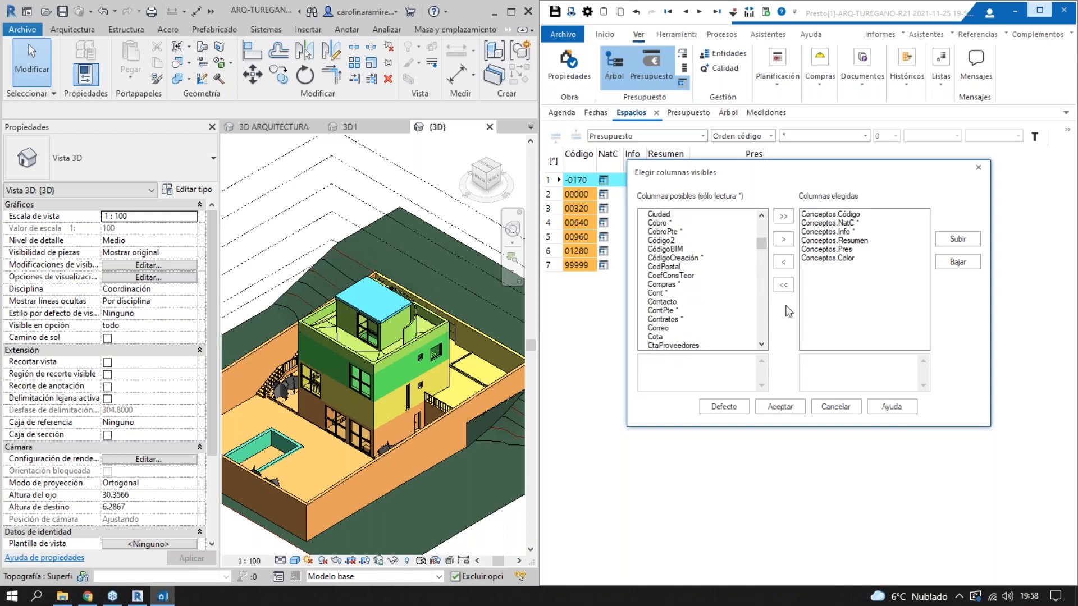
click(780, 407)
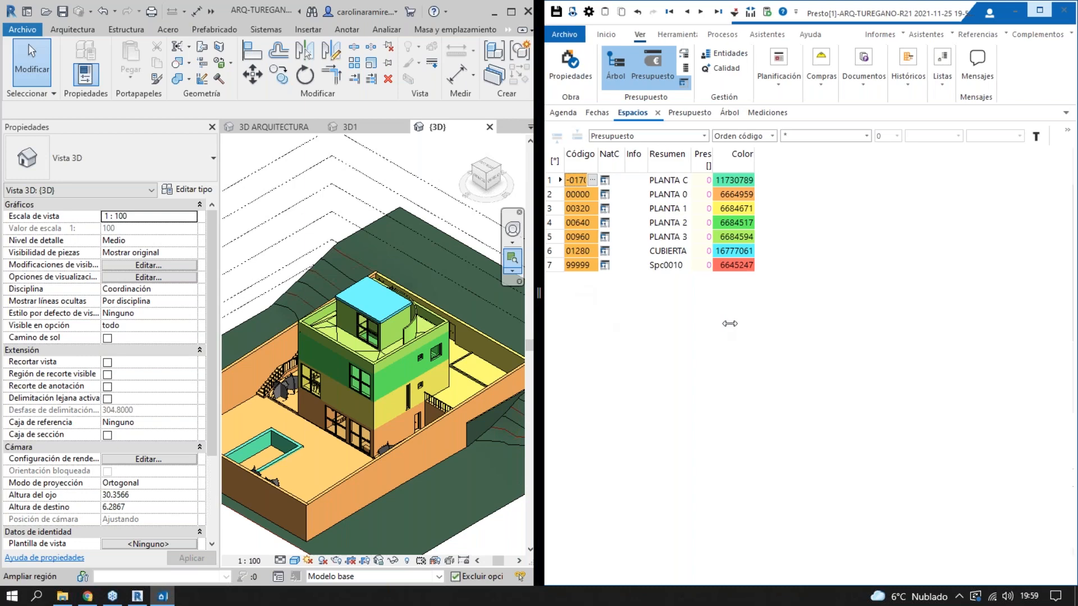
- Widen the Revit window beside the Espacios list and centre the coloured house in the 3D view
drag(539, 320, 738, 321)
click(563, 414)
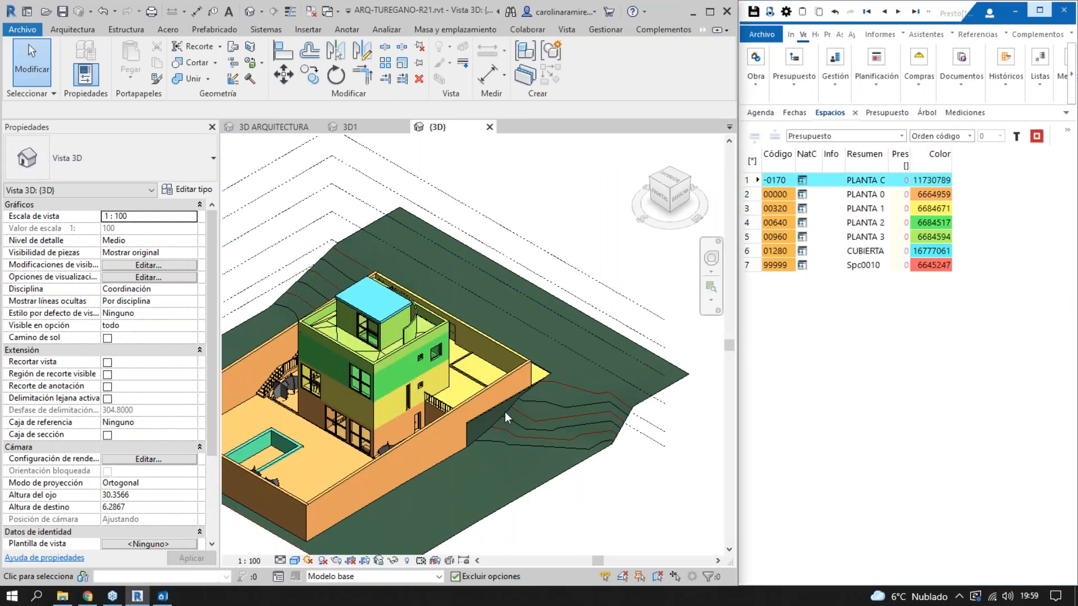
middle_drag(505, 414, 569, 368)
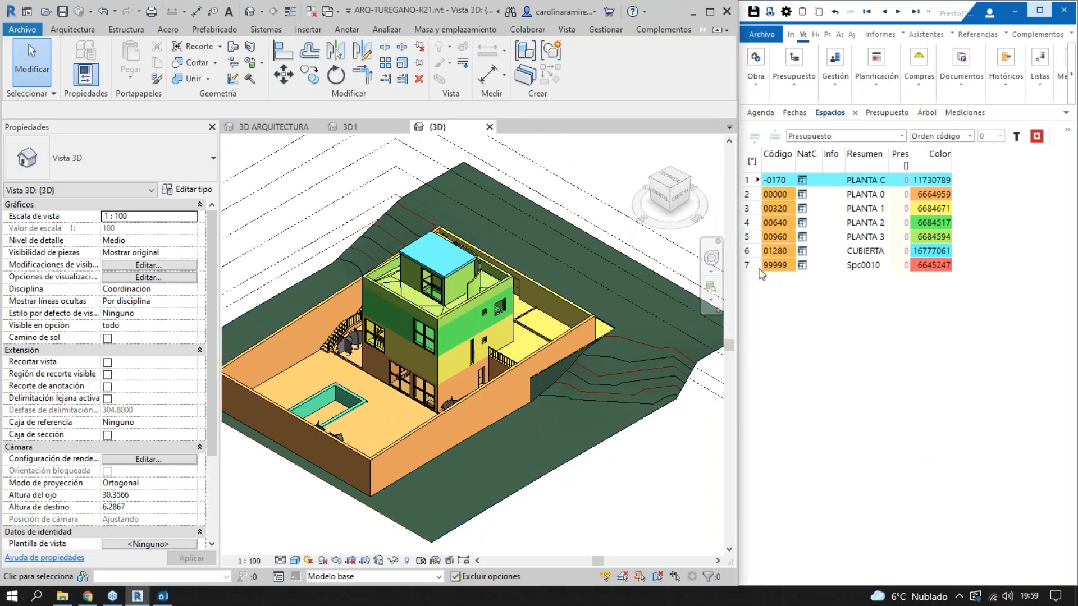
- Select the elements of the CUBIERTA space in the Revit model from the Espacios list
click(778, 252)
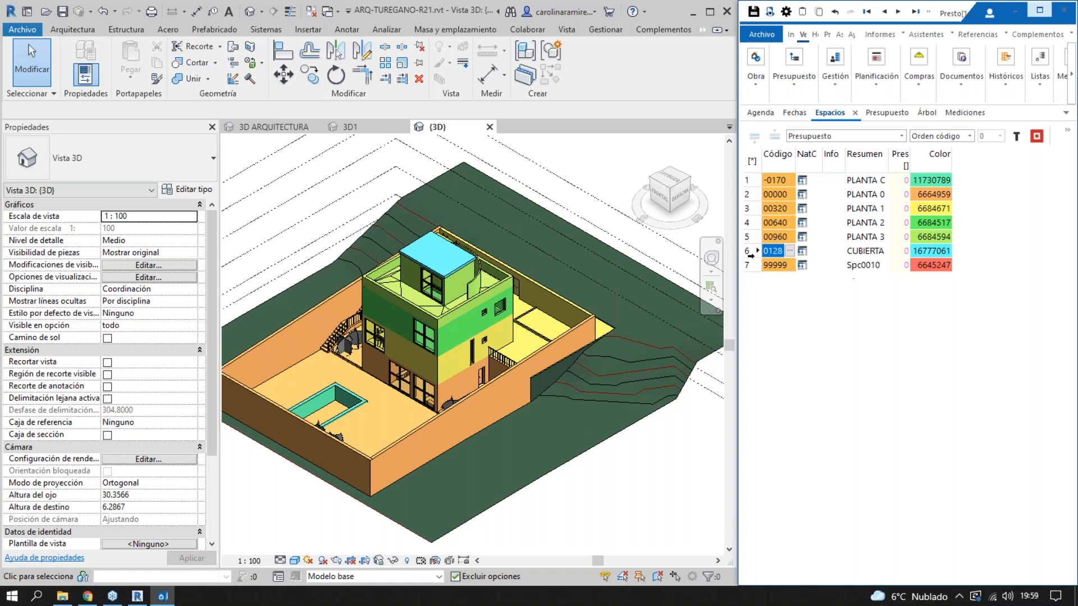
click(750, 255)
right_click(843, 252)
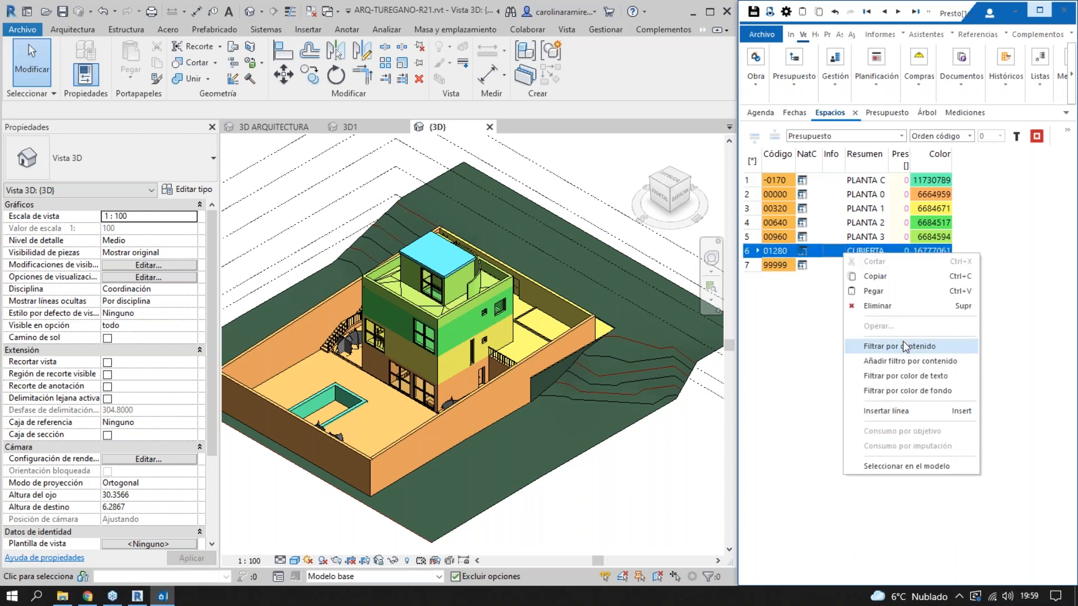
click(916, 465)
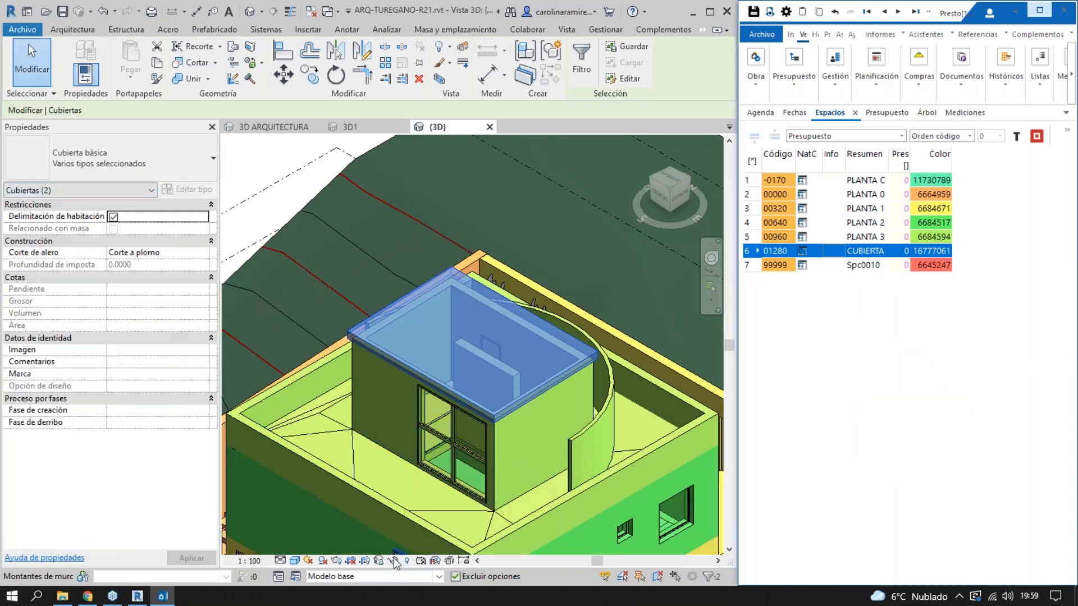
- Temporarily isolate the selected roof elements in the 3D view and restore the full model
click(393, 561)
click(432, 513)
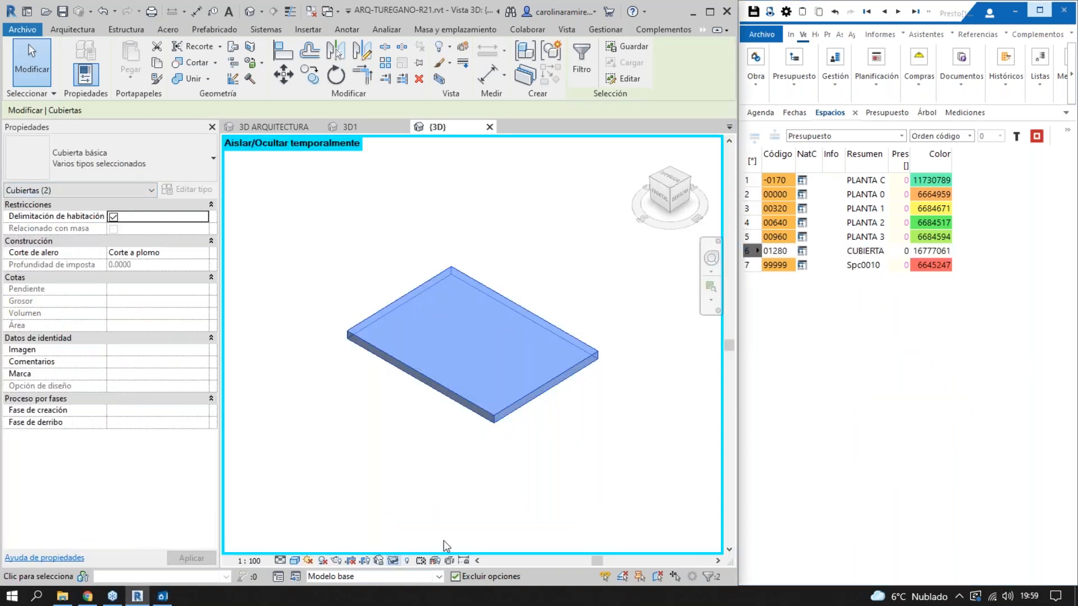
click(394, 561)
click(412, 548)
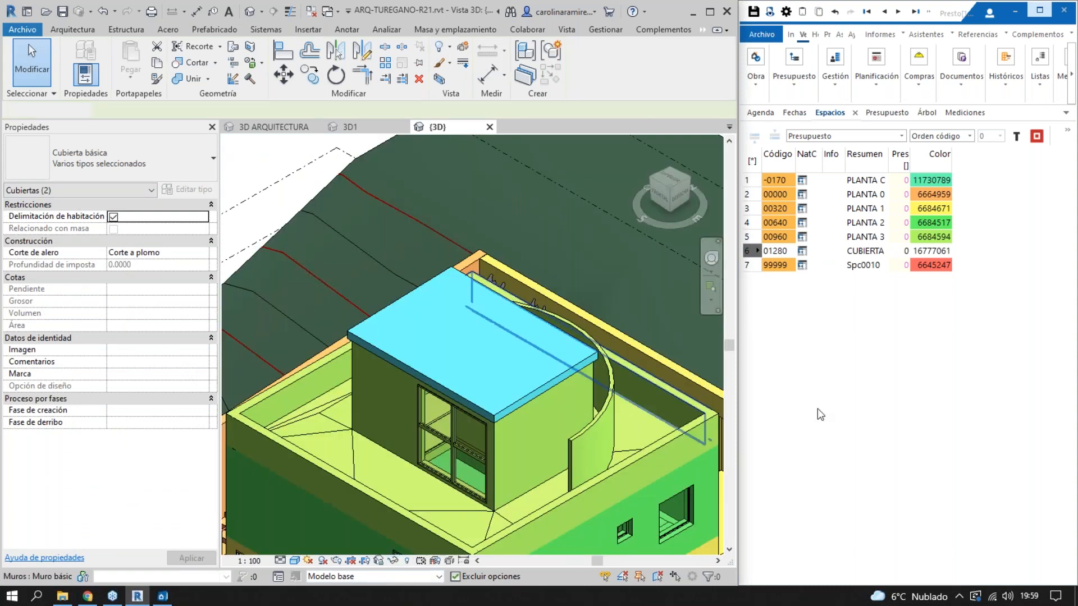
- Select the elements of the PLANTA 3 space in the model and temporarily isolate them in the 3D view for inspection
click(747, 236)
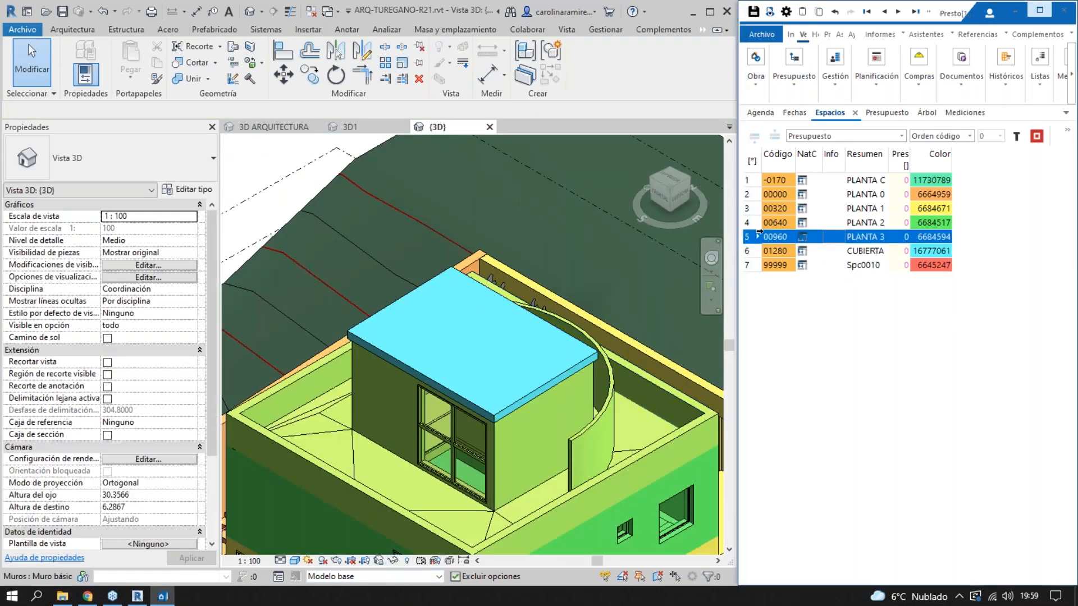
right_click(840, 243)
click(899, 449)
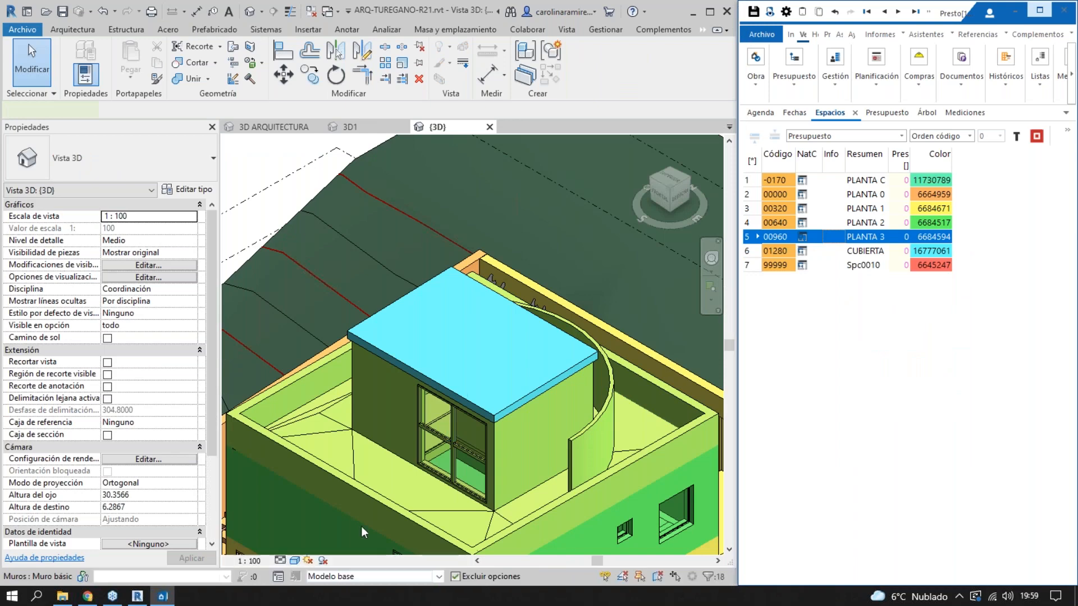
click(396, 562)
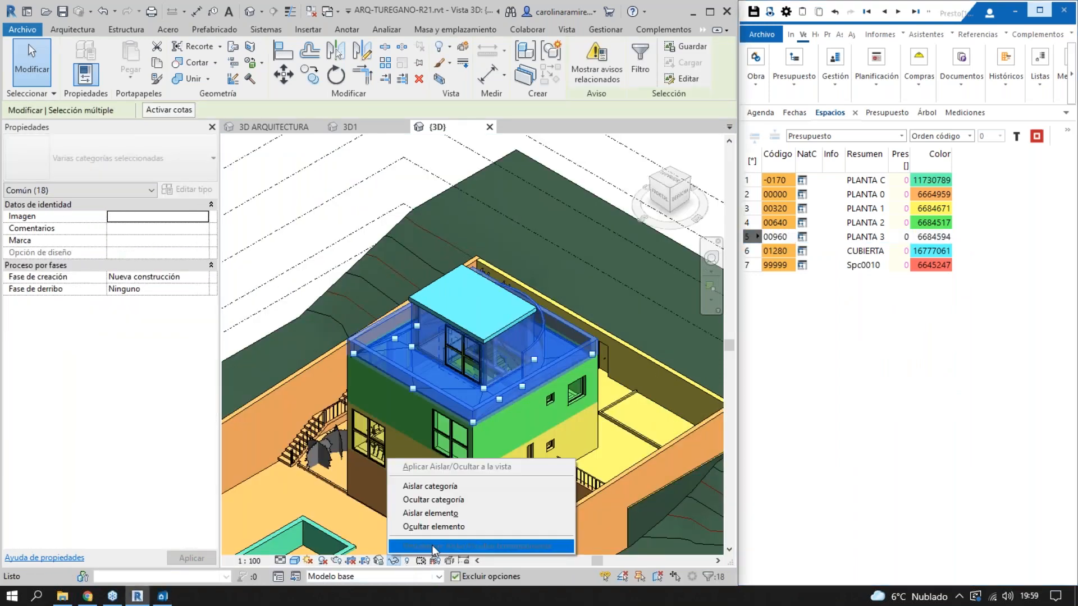
click(449, 514)
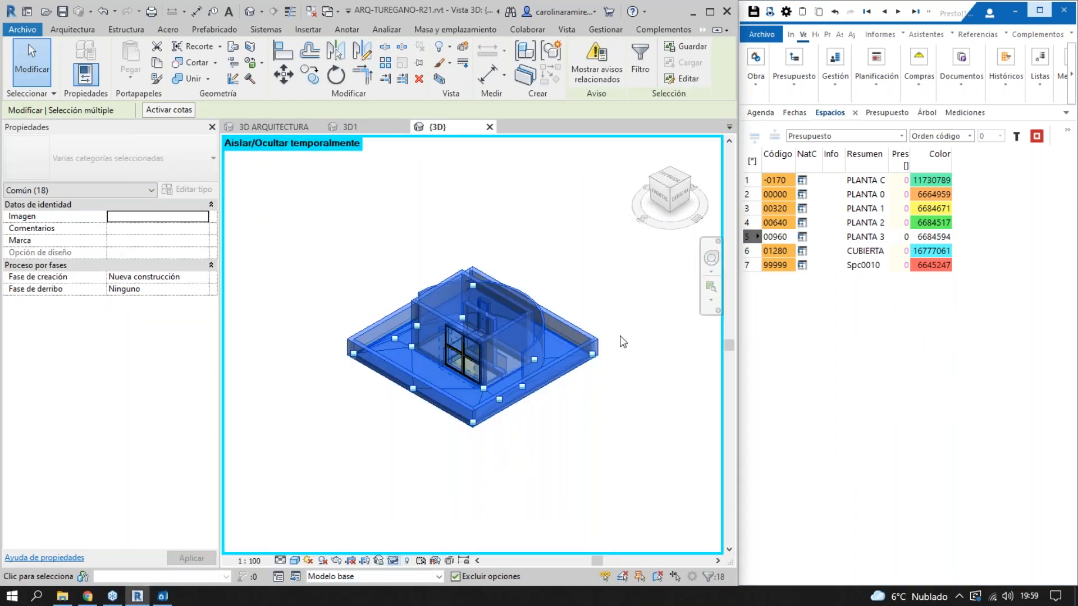
mouse_move(663, 209)
mouse_down()
mouse_move(666, 162)
mouse_move(655, 221)
mouse_up()
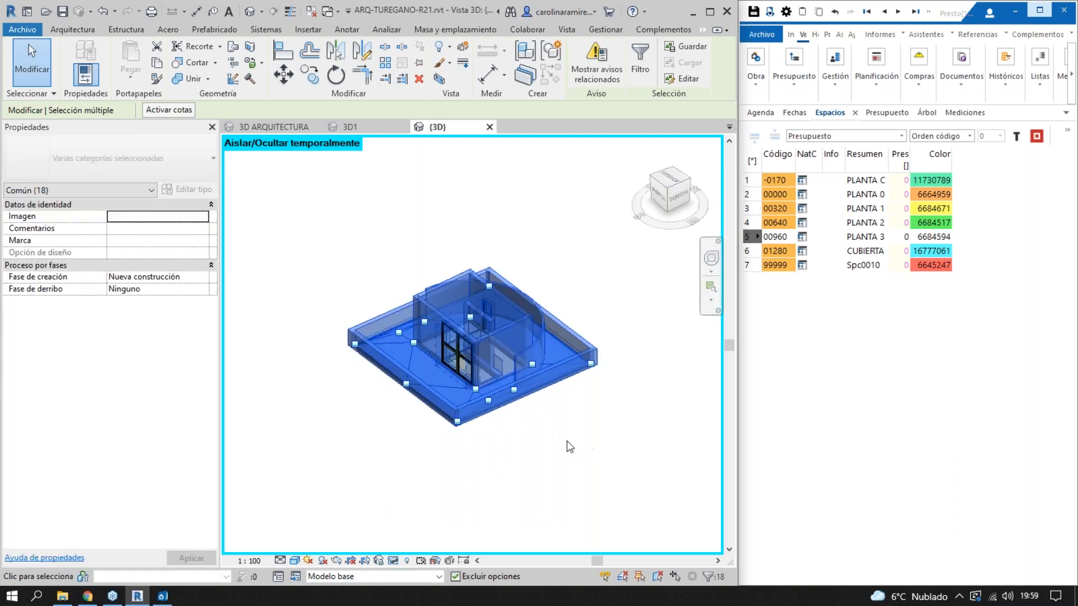
- Reset the temporary isolation of the PLANTA 3 elements to restore the full model in the 3D view
middle_drag(569, 446, 556, 352)
click(393, 562)
click(449, 546)
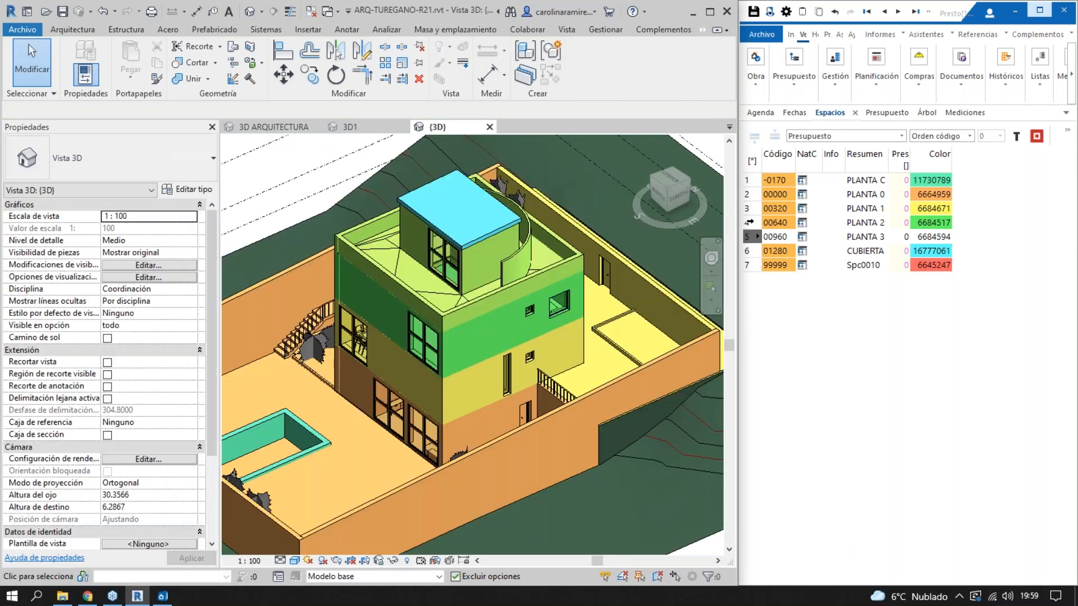
- Select the PLANTA 2 space's elements in the model, temporarily isolate them for inspection, and restore the full model
click(750, 223)
right_click(862, 222)
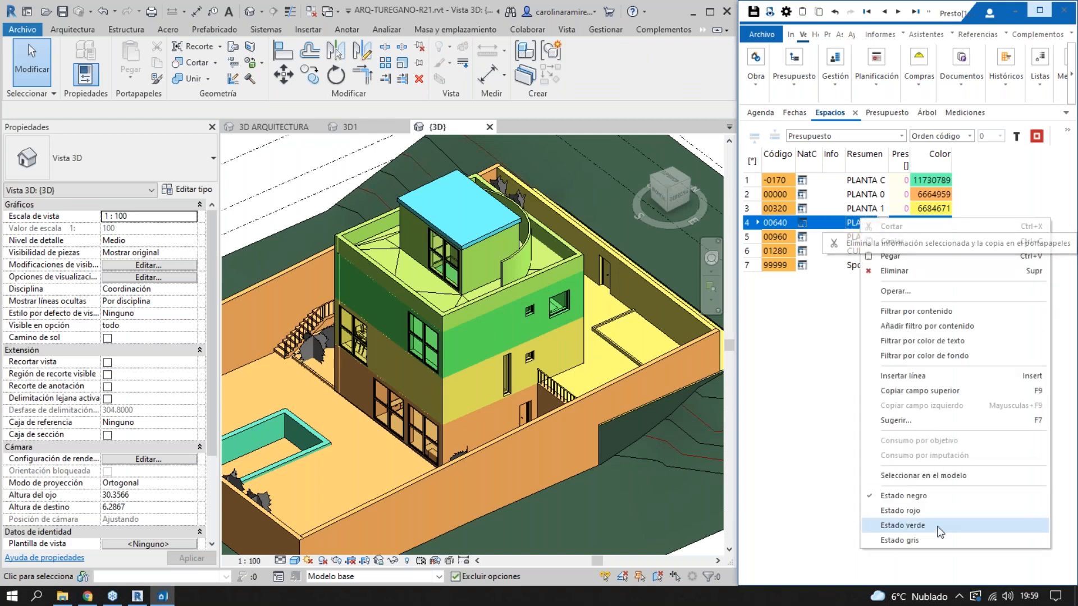
click(928, 491)
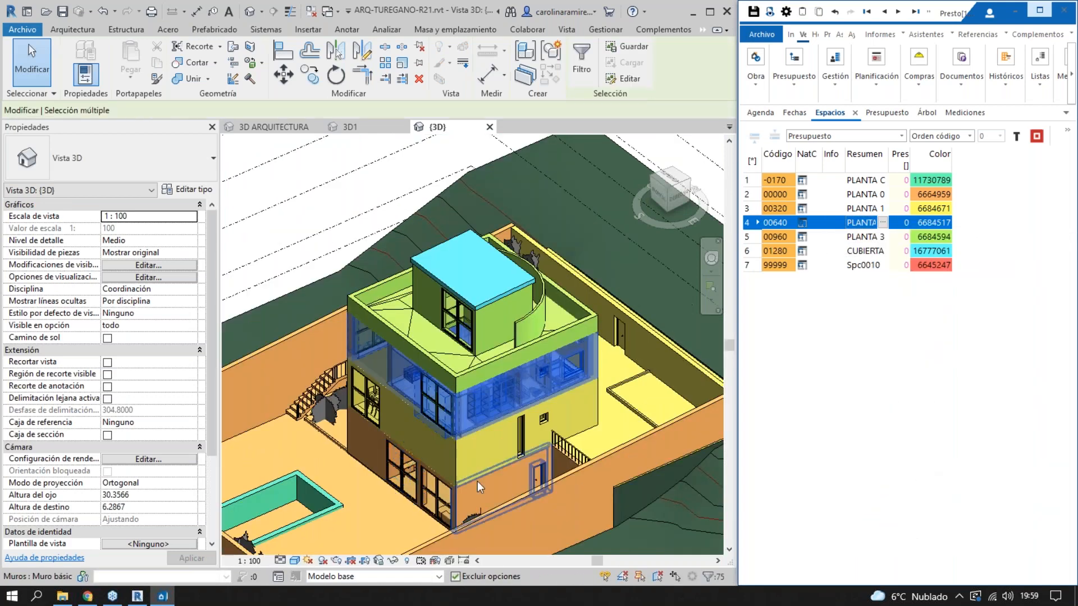
click(393, 561)
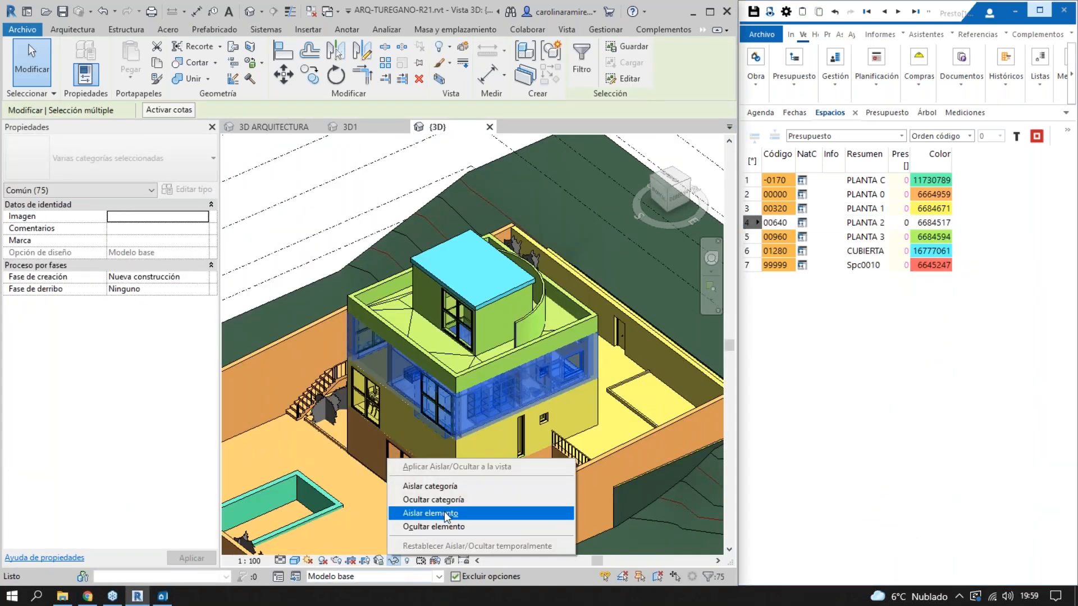
click(443, 511)
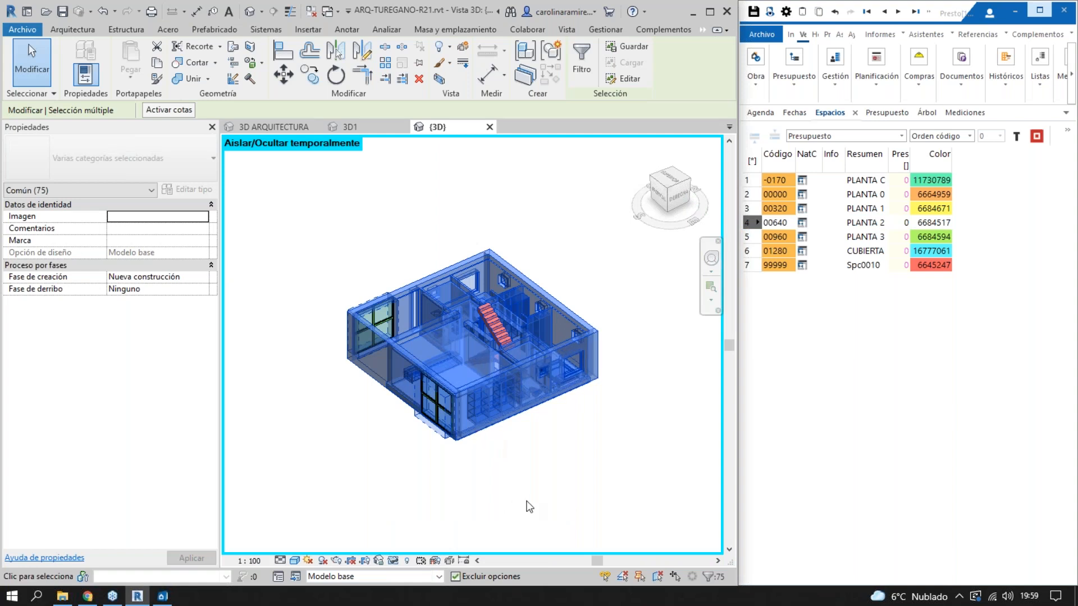
click(396, 561)
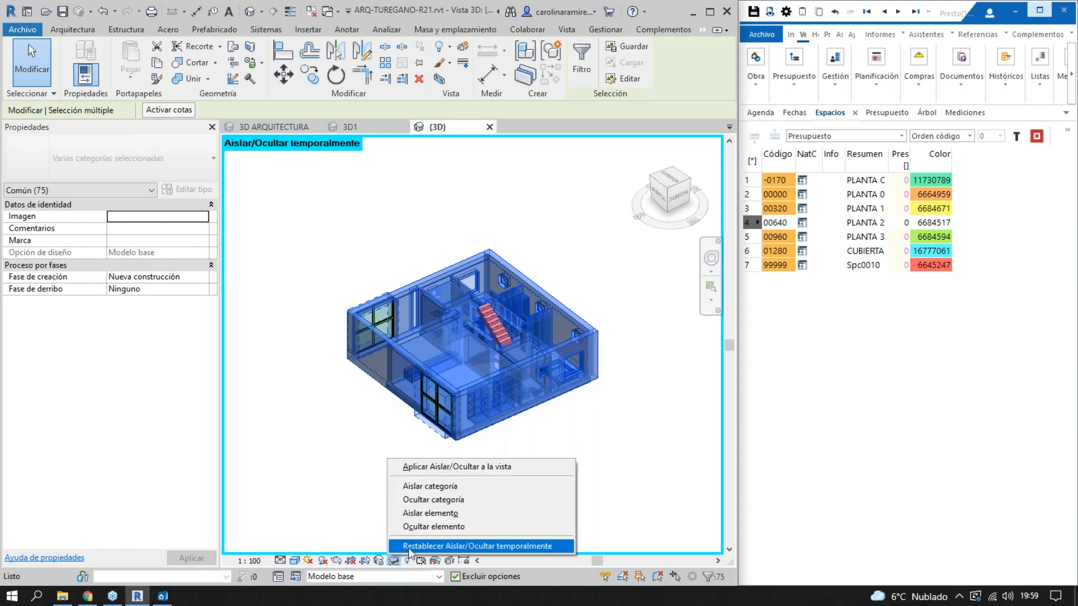
click(466, 546)
- Select the elements of the PLANTA 1 space in the model and temporarily isolate them in the 3D view
click(815, 208)
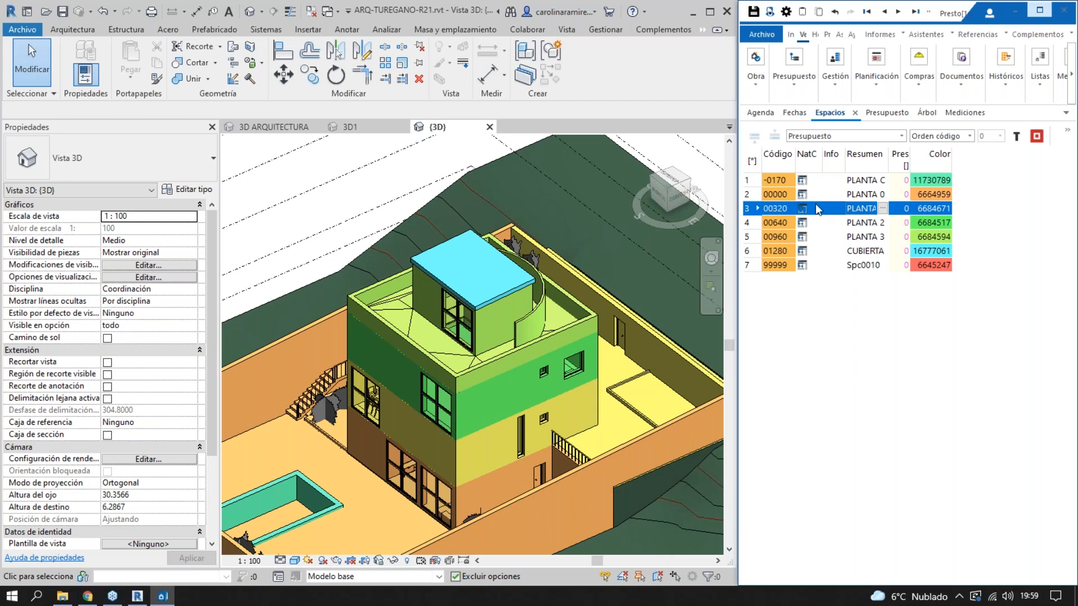
right_click(842, 207)
click(898, 424)
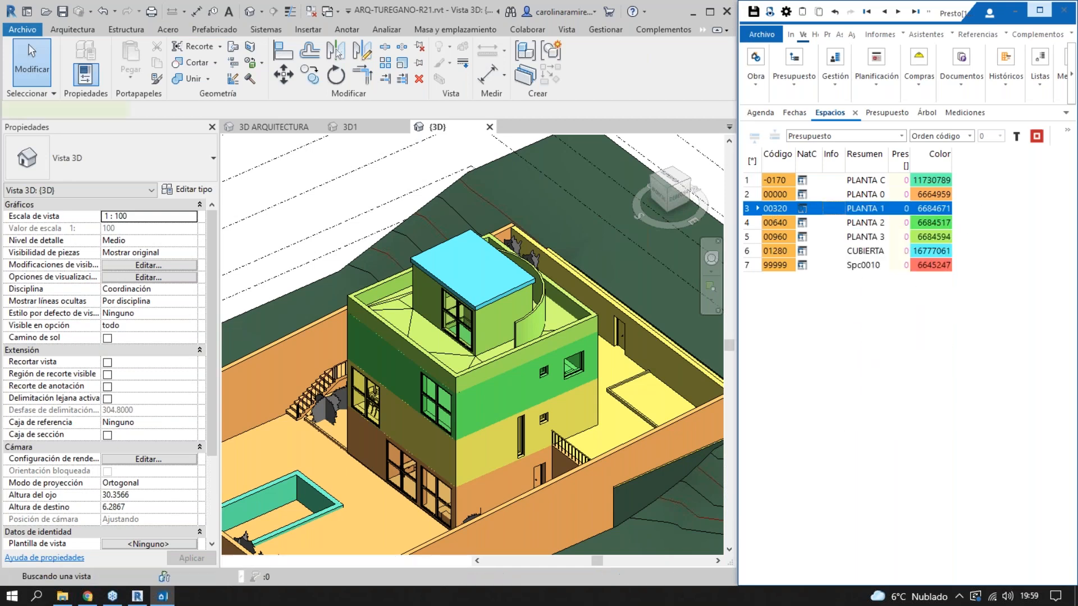
click(394, 561)
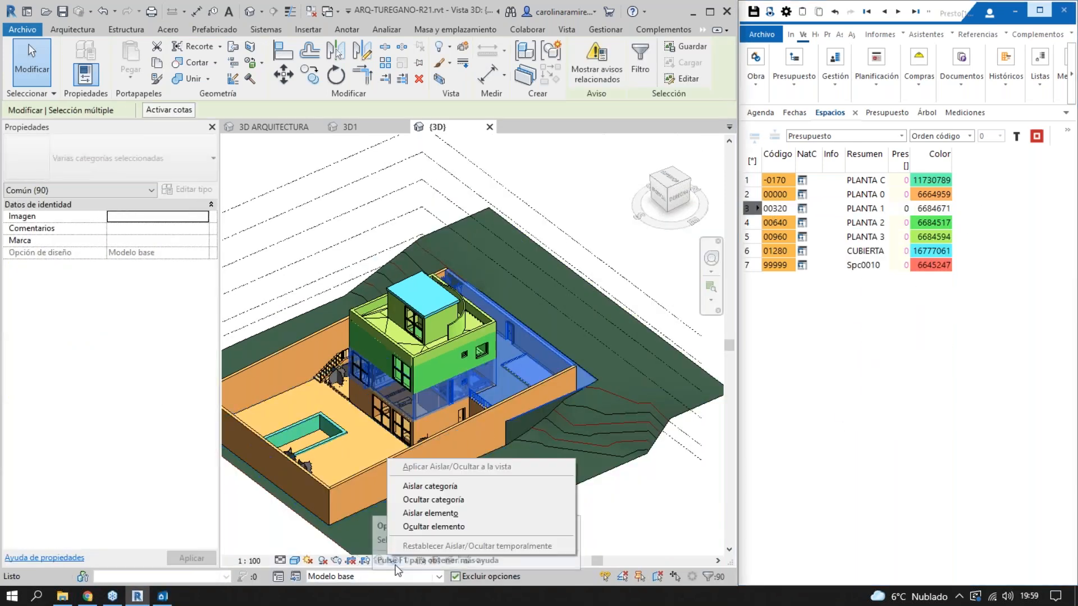
click(440, 514)
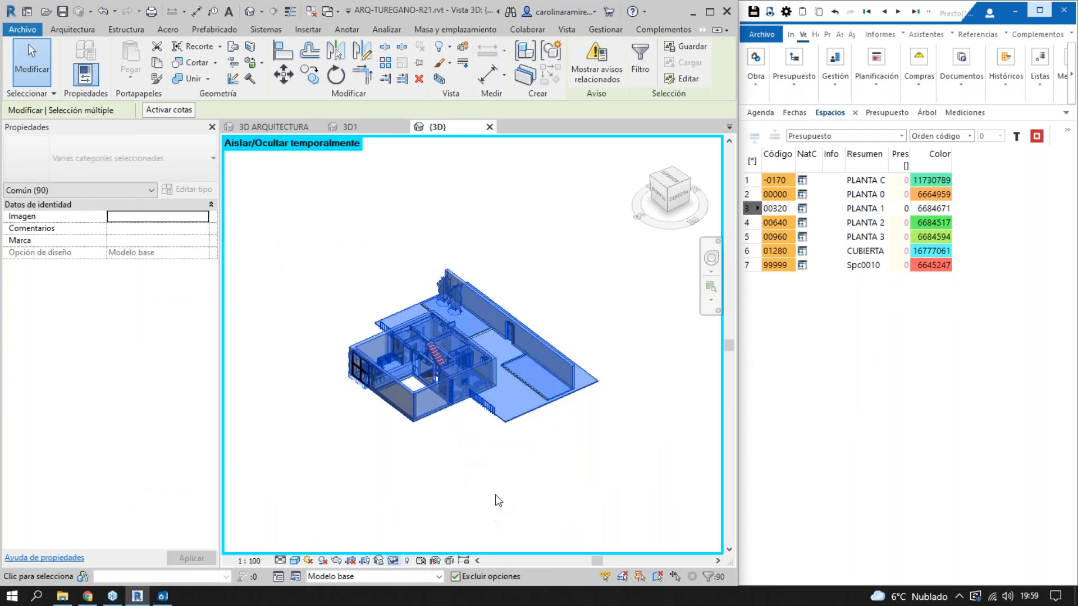
- Inspect the base and top constraints of the small MURO INTERIOR - Techo wall floating above the isolated floor, then deselect it
drag(670, 204, 661, 159)
click(452, 331)
scroll(397, 348, up, 3)
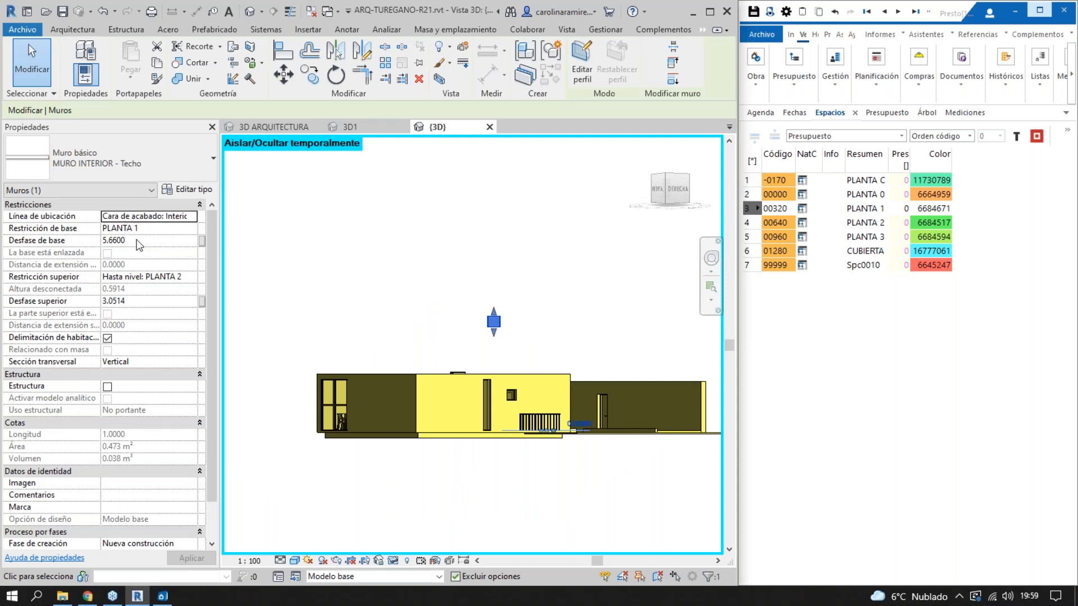
click(666, 176)
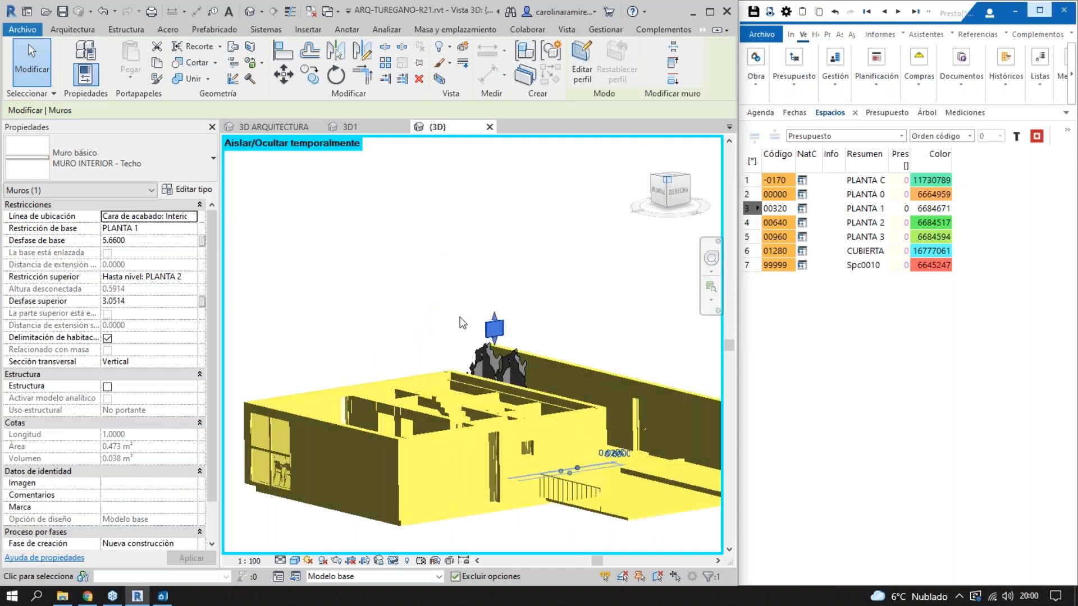
scroll(484, 344, down, 4)
scroll(555, 267, down, 4)
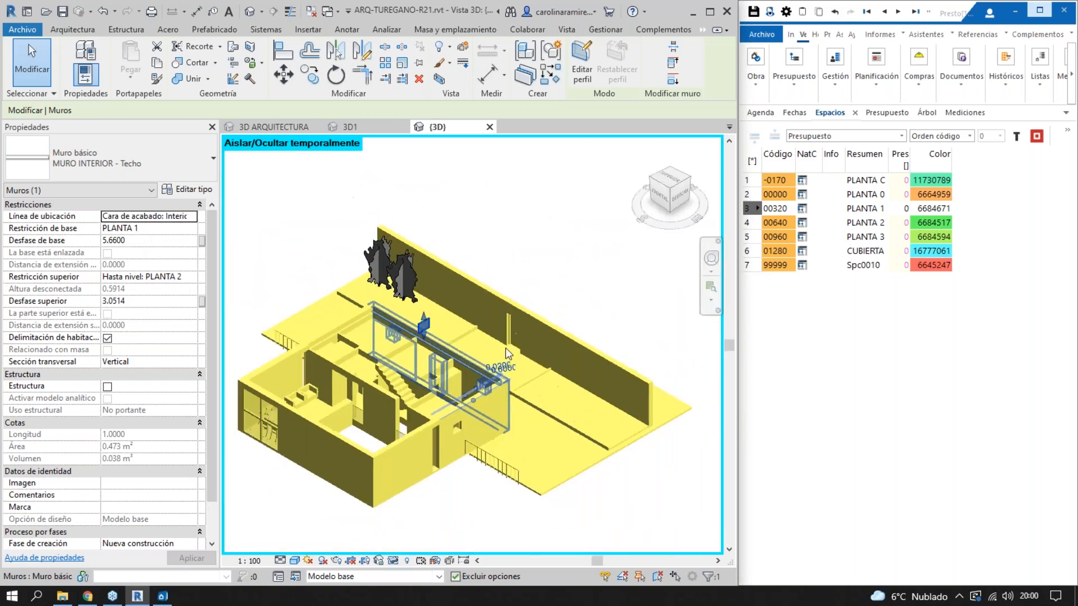
click(555, 268)
- Reset the temporary isolation of the PLANTA 1 elements and view the whole coloured house with its plot
click(395, 561)
click(404, 547)
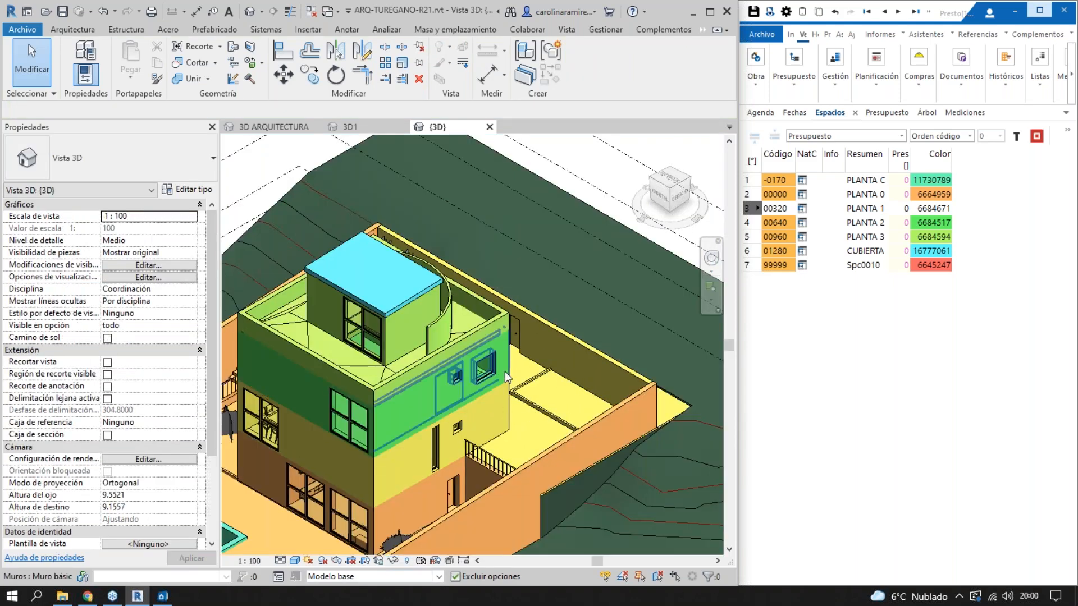
middle_drag(514, 451, 511, 408)
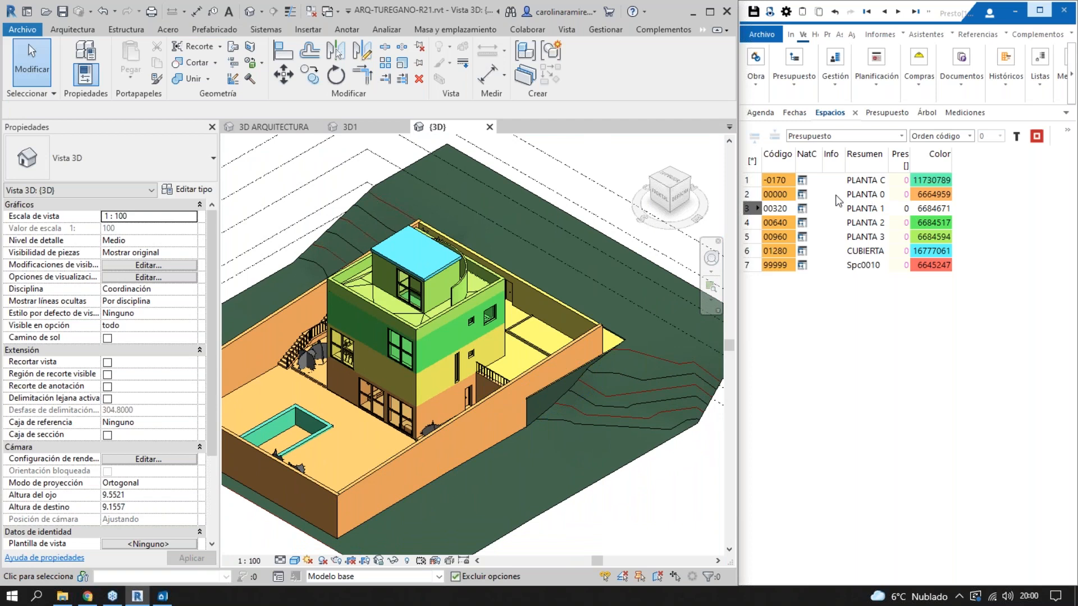
- Select the elements of the Spc0010 space in the model and temporarily isolate them in the 3D view
click(756, 268)
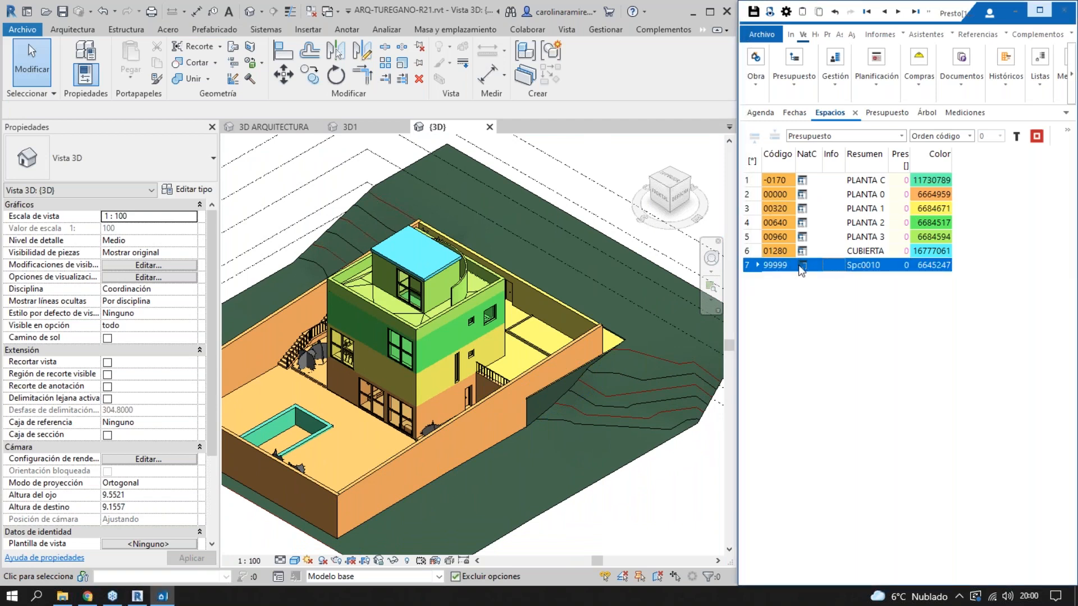
right_click(874, 270)
click(932, 261)
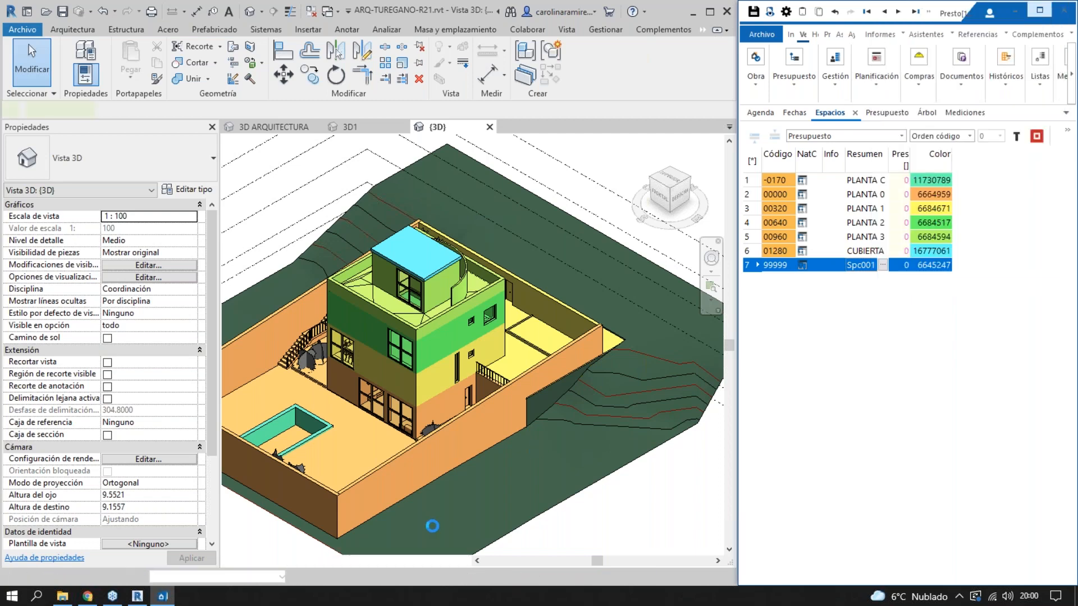
click(393, 561)
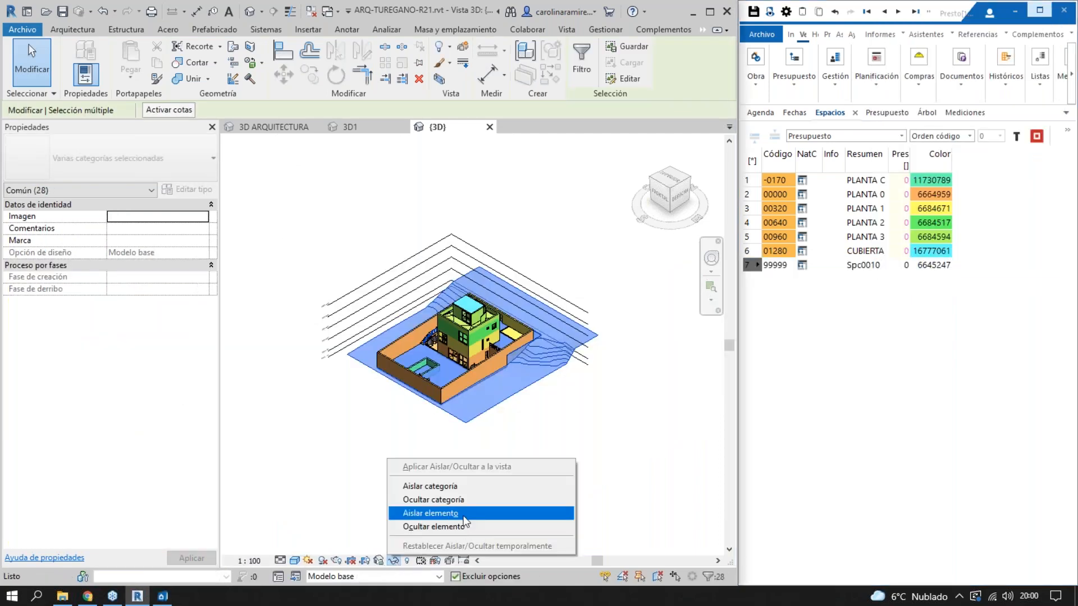
click(474, 513)
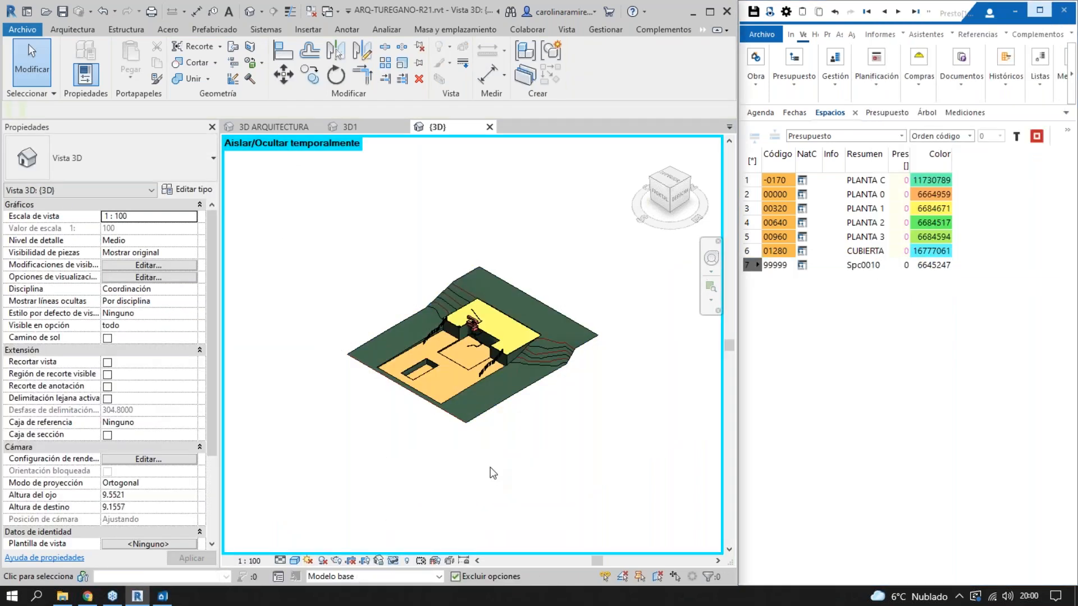
- Examine the isolated Spc0010 elements closely and check the schedule level of the oval washbasin at the platform's corner
scroll(533, 480, up, 5)
middle_drag(577, 485, 597, 524)
click(597, 525)
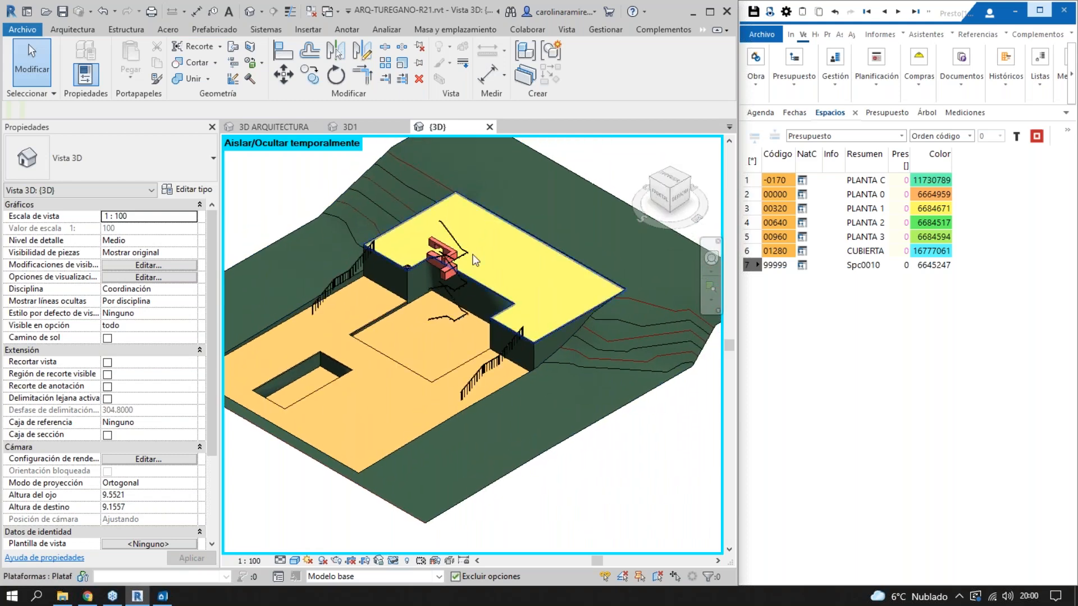
scroll(379, 309, up, 3)
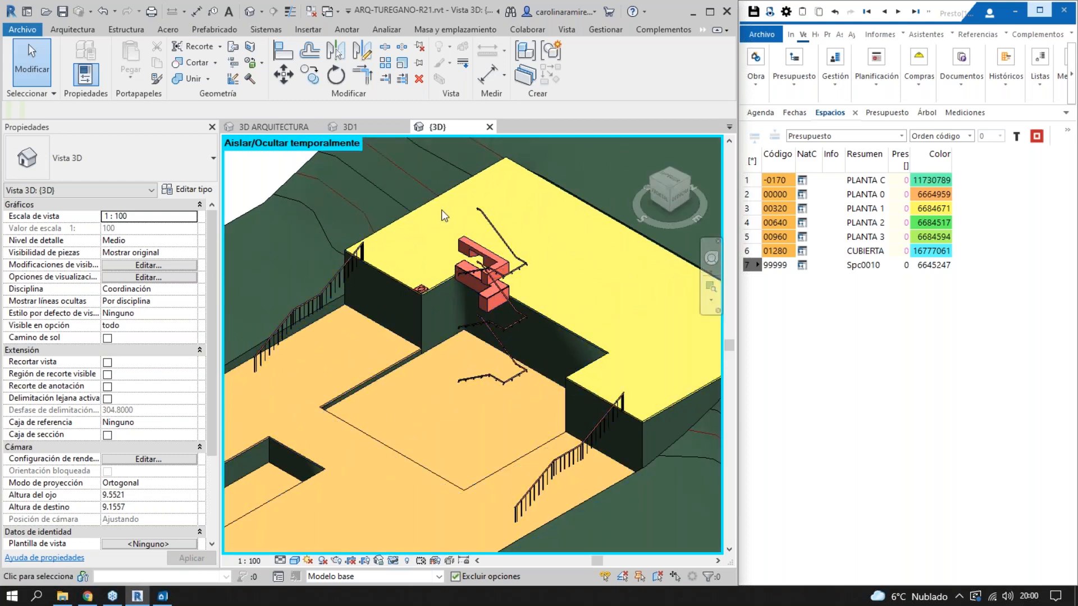
scroll(444, 219, up, 3)
click(379, 375)
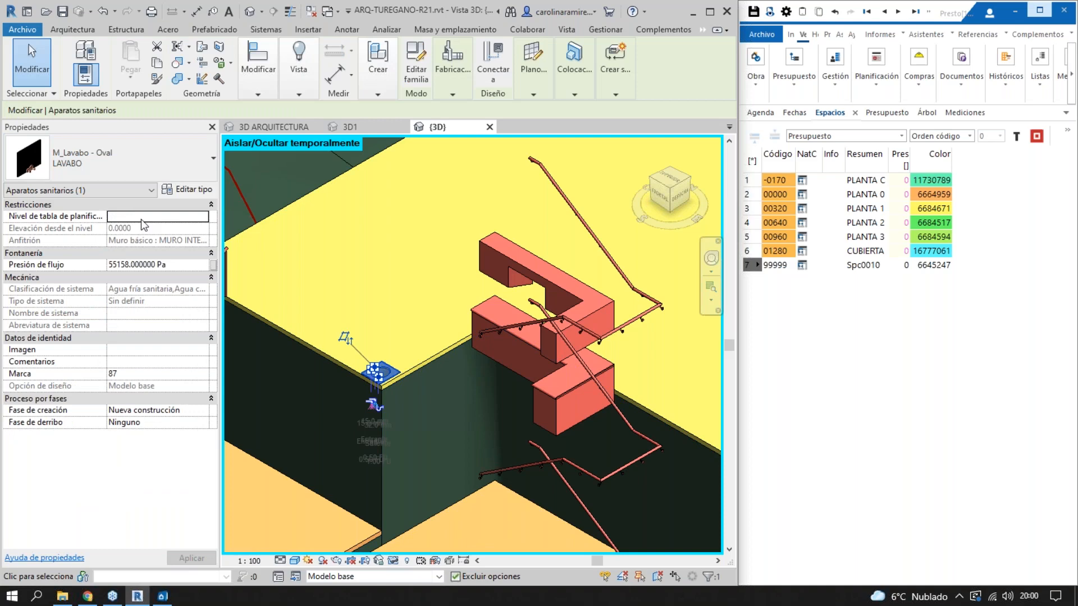
- Inspect the instance and type properties of the red built-in kitchen furniture, then close its type properties
middle_drag(490, 323, 402, 317)
click(514, 302)
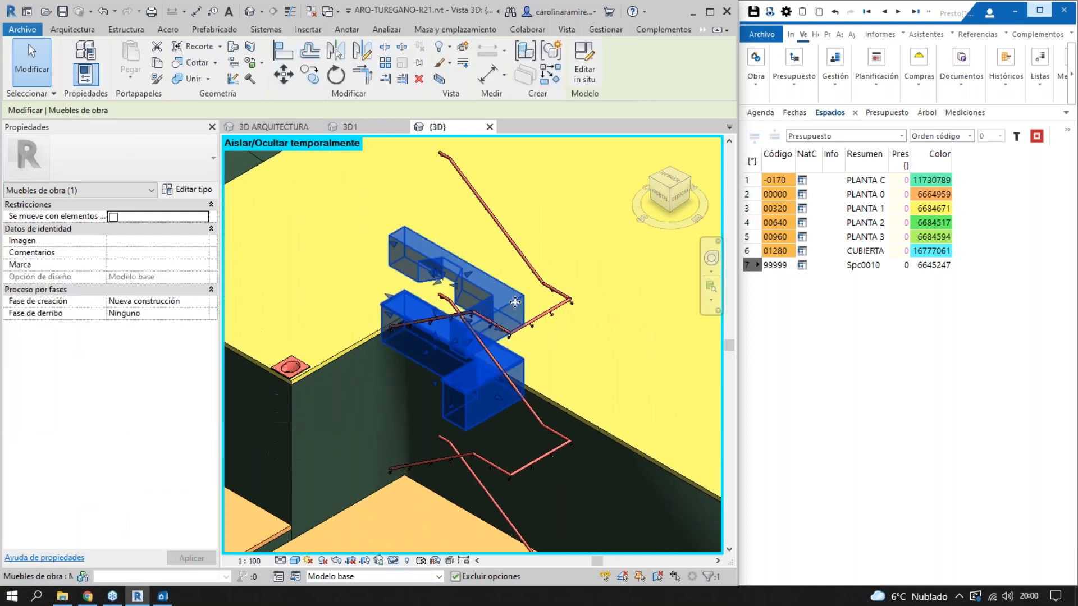
click(649, 178)
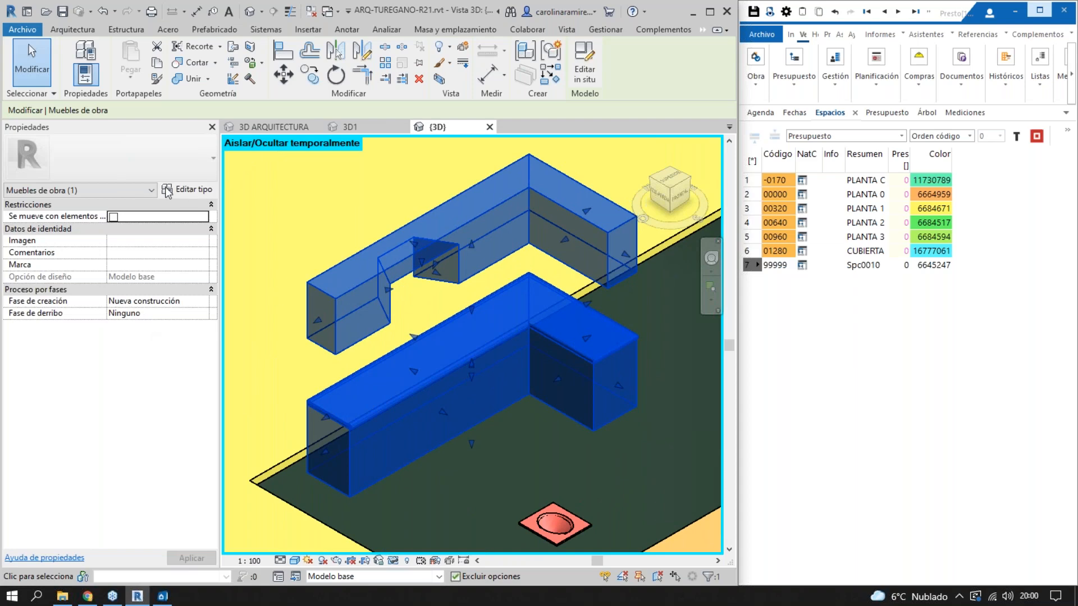
click(194, 190)
drag(675, 73, 440, 72)
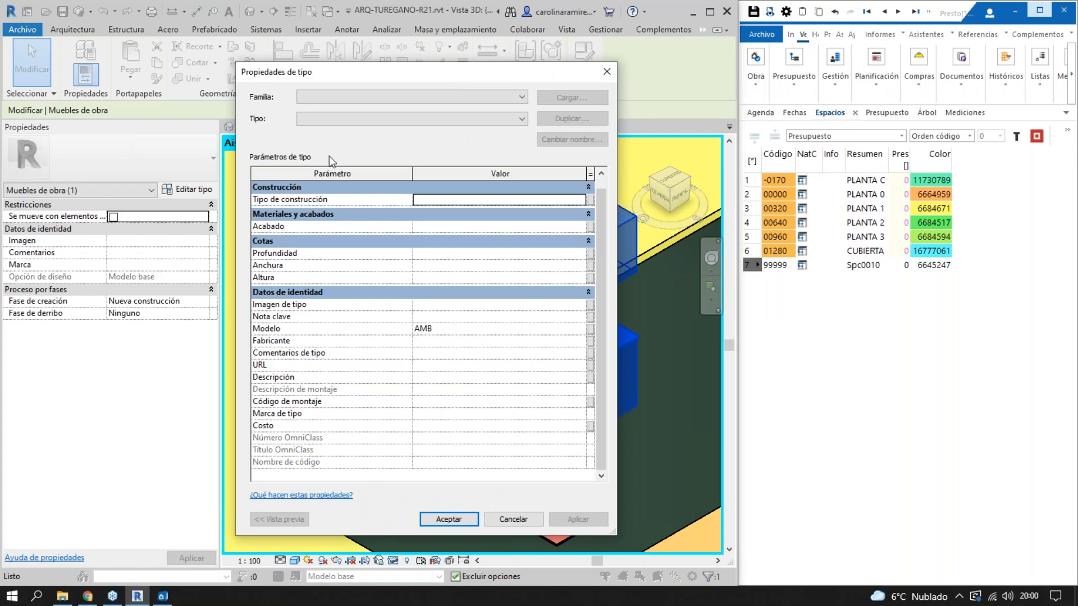
click(611, 72)
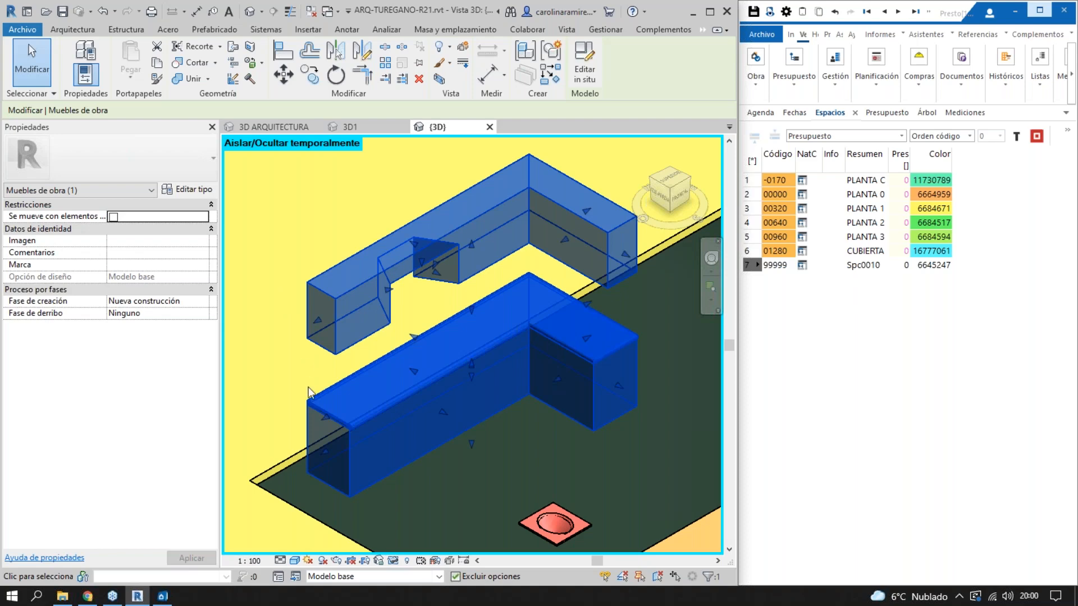
- Deselect the furniture, reset the temporary isolation of the Spc0010 elements, and view the complete house from the pool side
scroll(304, 363, down, 6)
scroll(425, 318, down, 2)
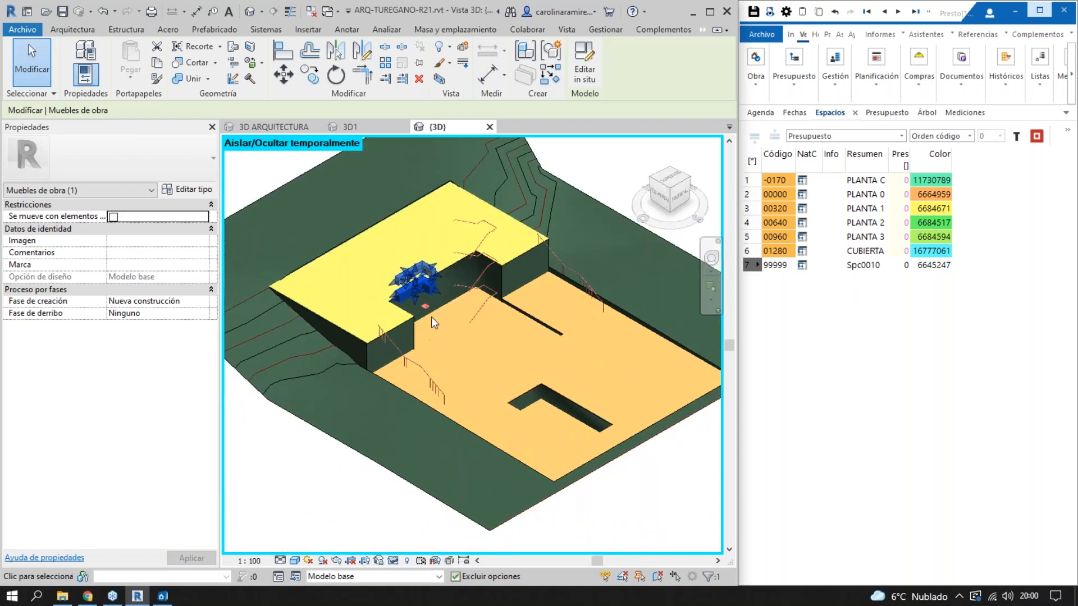
click(274, 524)
click(395, 562)
click(431, 553)
shift+middle_drag(458, 460, 508, 484)
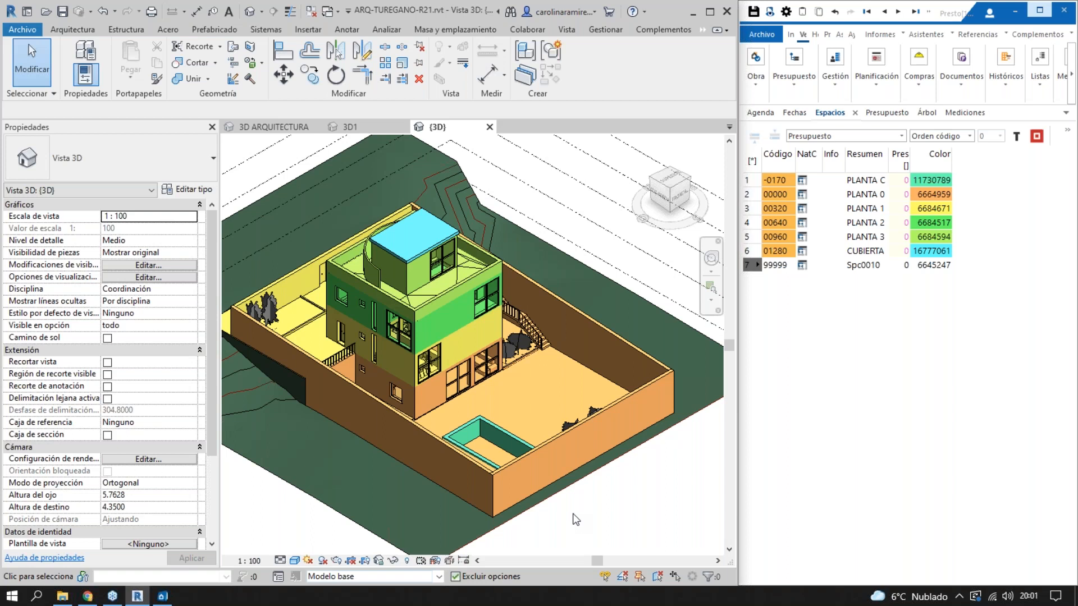
- Switch to the Árbol view in Presto and collapse the Cubiertas and Ventanas chapters
click(926, 112)
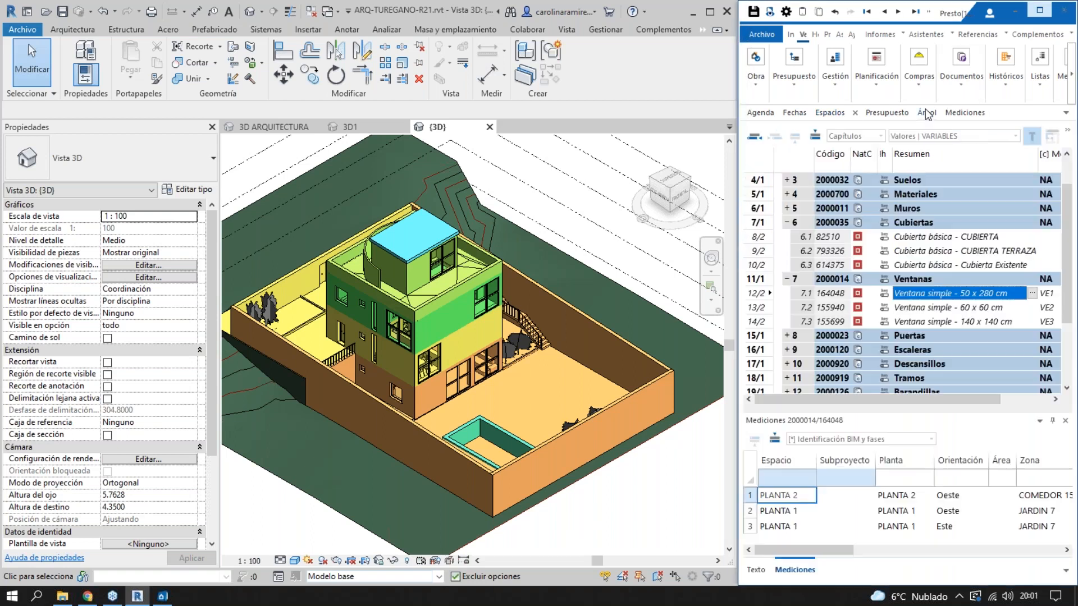
click(789, 228)
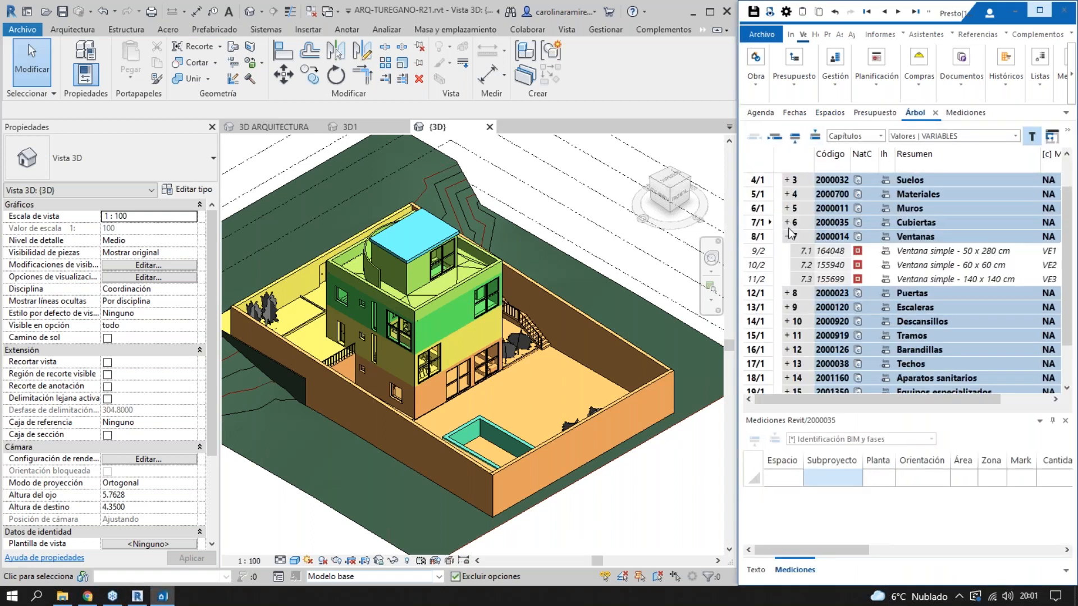
click(788, 236)
- Show the chapter tree with the Presupuesto scheme and widen the Presto window beside the Revit model
click(910, 136)
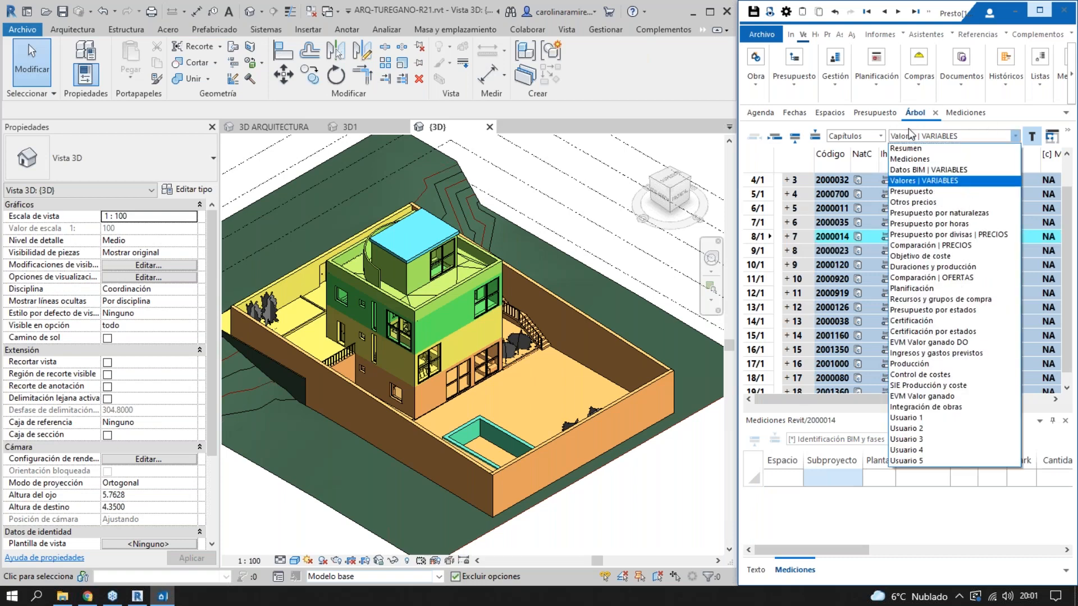
click(925, 193)
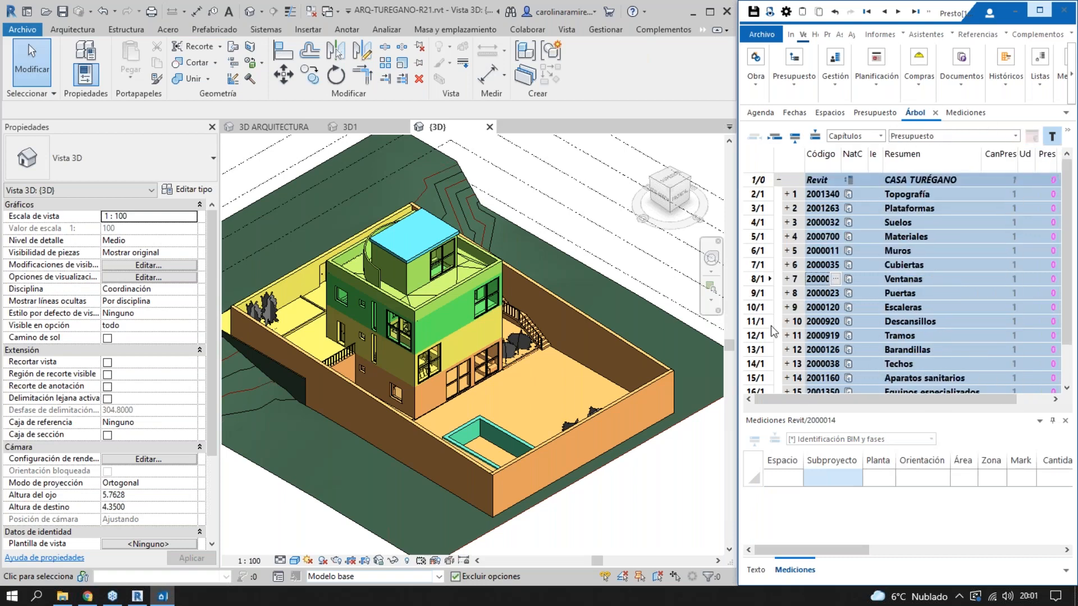
drag(738, 372, 697, 372)
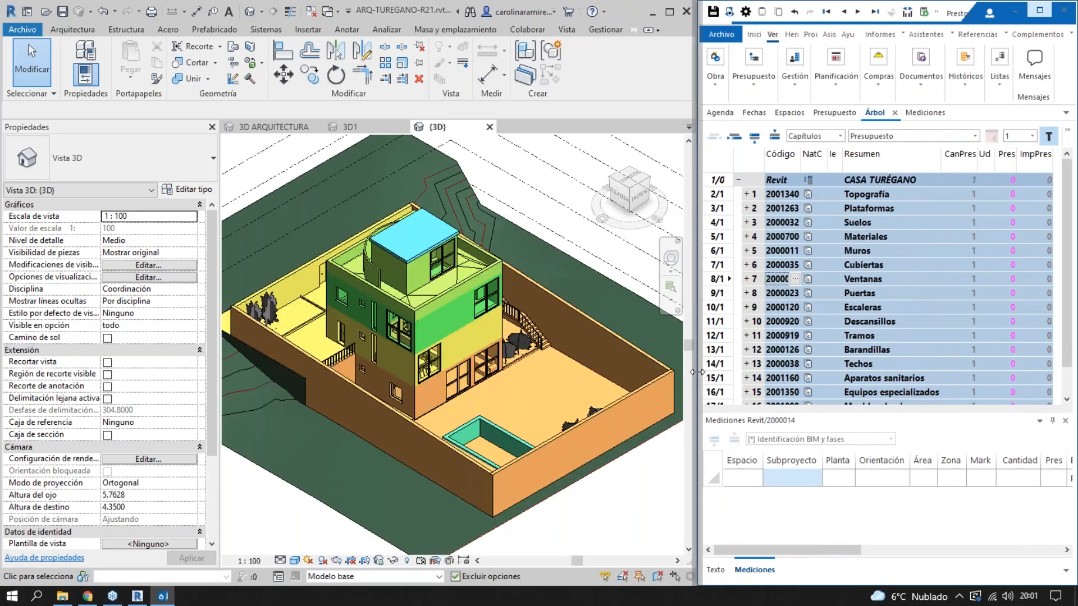